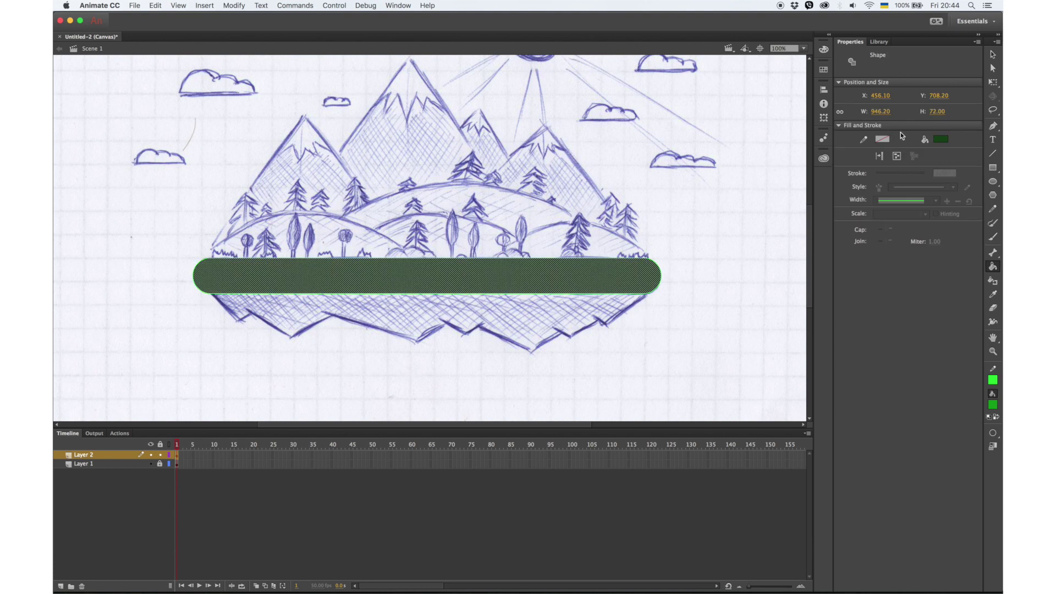
Step: Delete the bright green outline around the dark green rounded ground bar
click(743, 191)
click(993, 154)
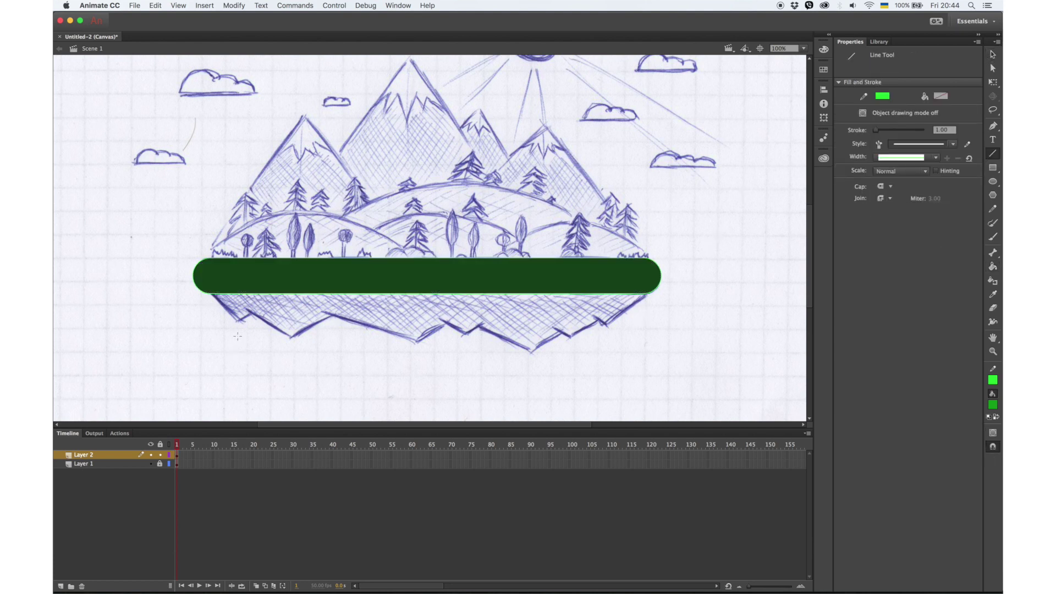
click(993, 55)
double_click(535, 293)
key(Delete)
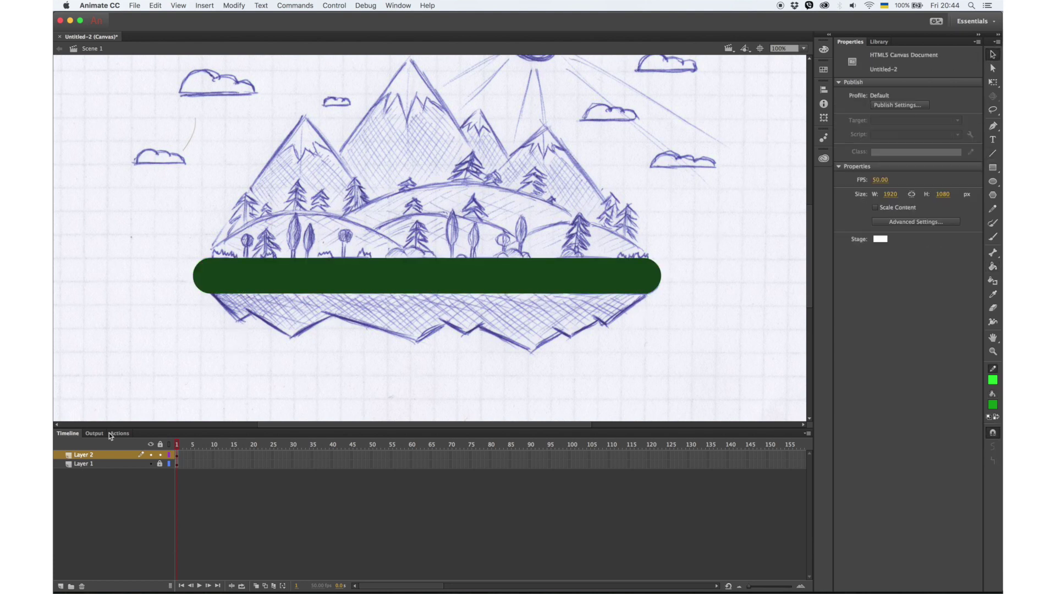
Step: Convert the sketch on Layer 1 to a symbol and lower its alpha so it serves as a faint tracing guide
click(117, 464)
key(F8)
key(Return)
click(905, 156)
click(892, 212)
click(889, 173)
Step: Lock the sketch layer and add a new layer directly above it
click(160, 464)
click(993, 153)
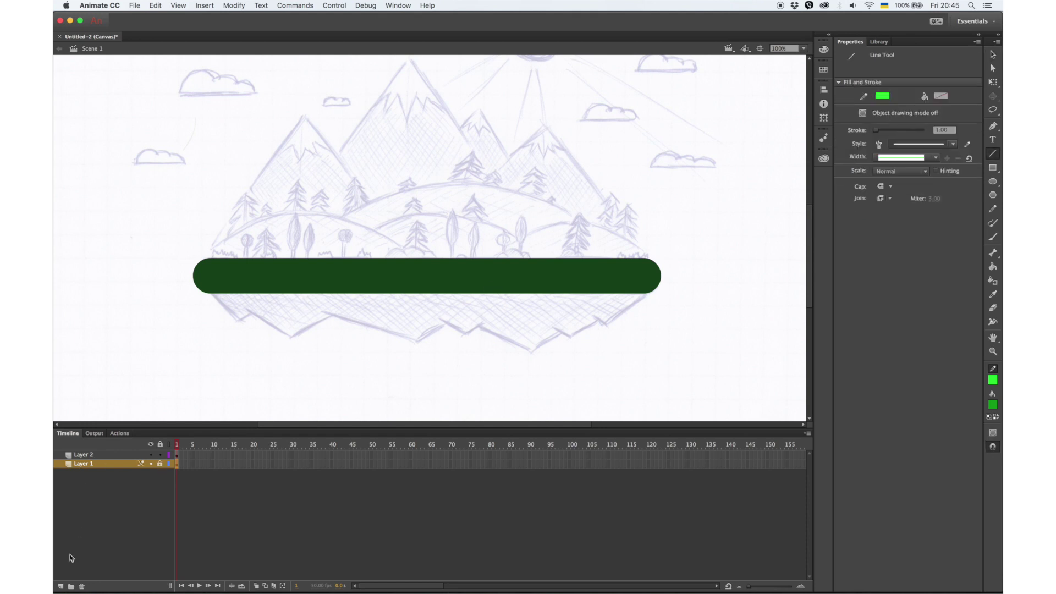
click(61, 587)
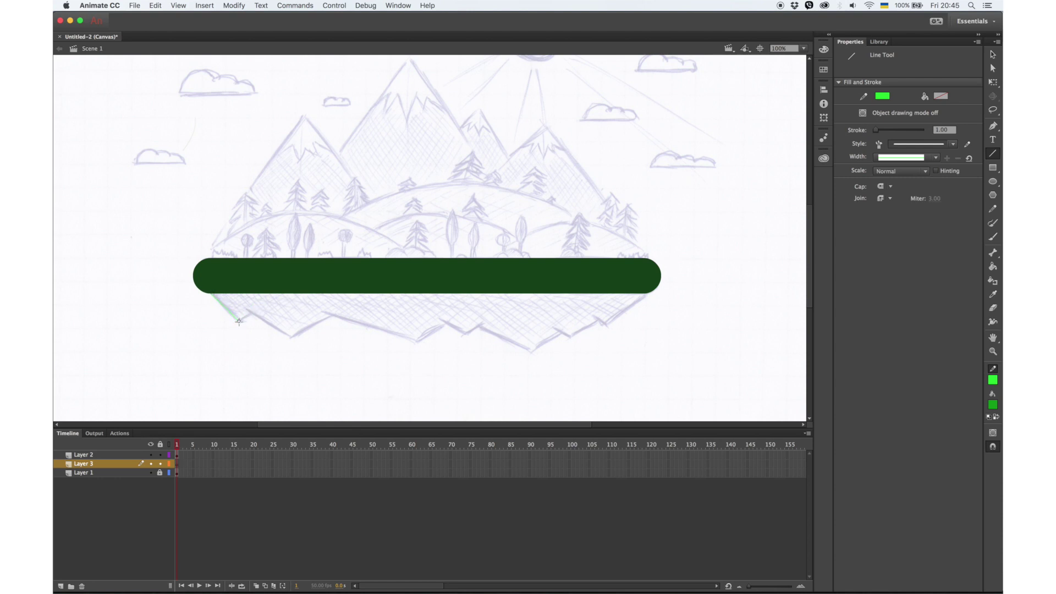
drag(238, 321, 250, 314)
click(993, 55)
key(super+z)
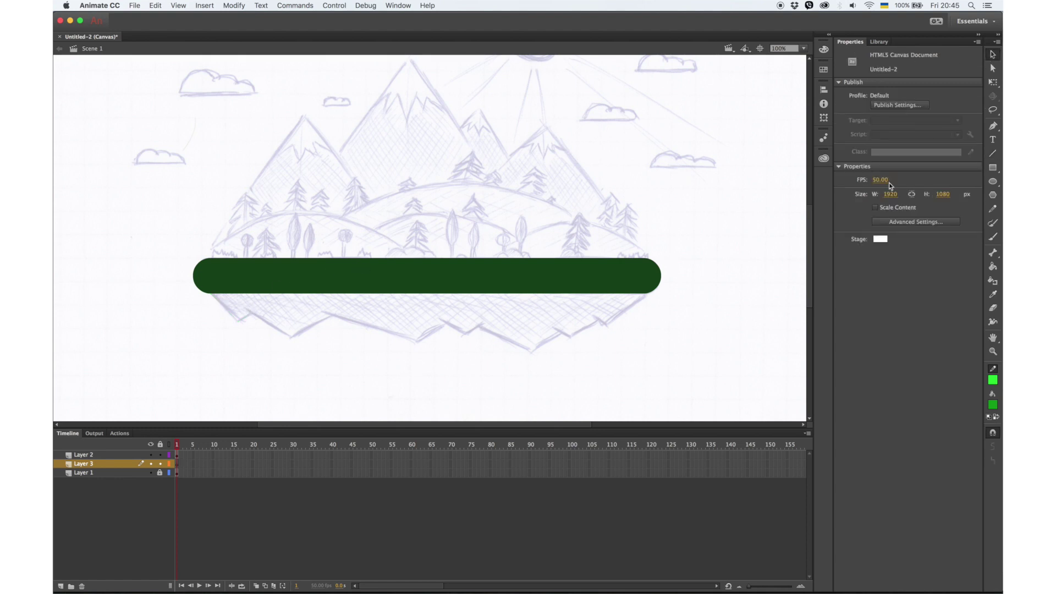
Step: Trace the left part of the rock's jagged lower edge with straight lines on the new layer
click(993, 154)
drag(239, 324, 304, 362)
key(super+z)
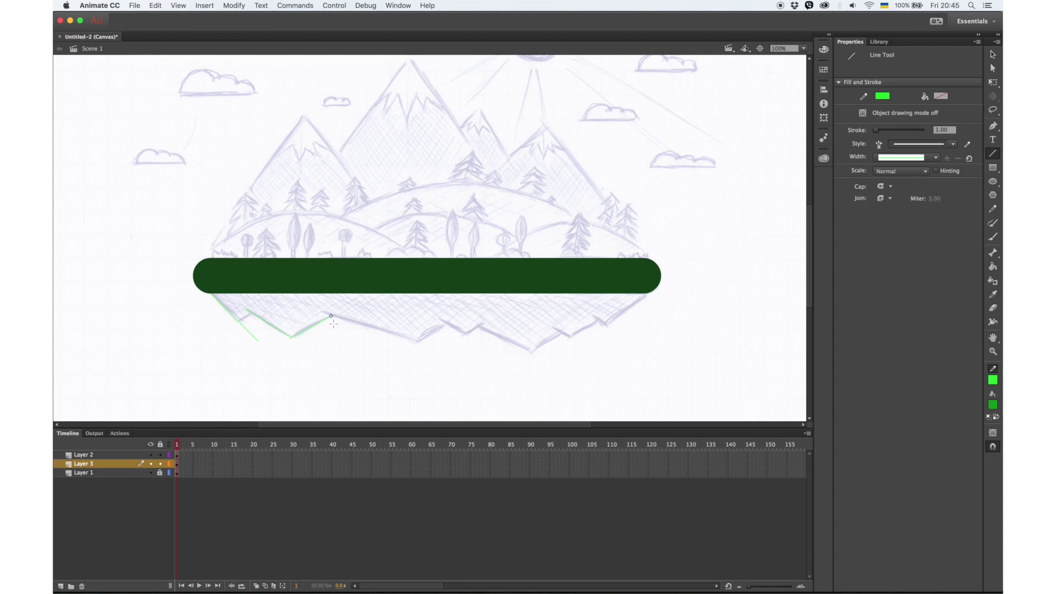
drag(320, 312, 417, 341)
Step: Trace the right part of the rock's jagged lower edge with straight lines, deleting the misplaced segment
key(v)
click(549, 341)
key(Delete)
click(993, 154)
drag(576, 336, 594, 326)
drag(628, 311, 606, 326)
key(v)
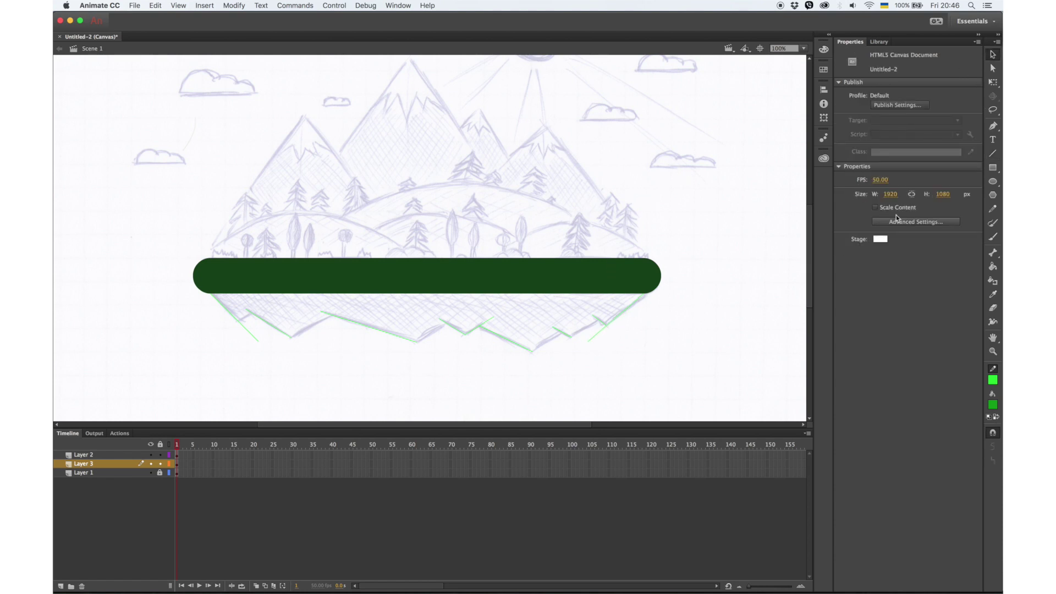
Step: Draw the remaining slopes that connect the peaks of the rock's lower outline
key(n)
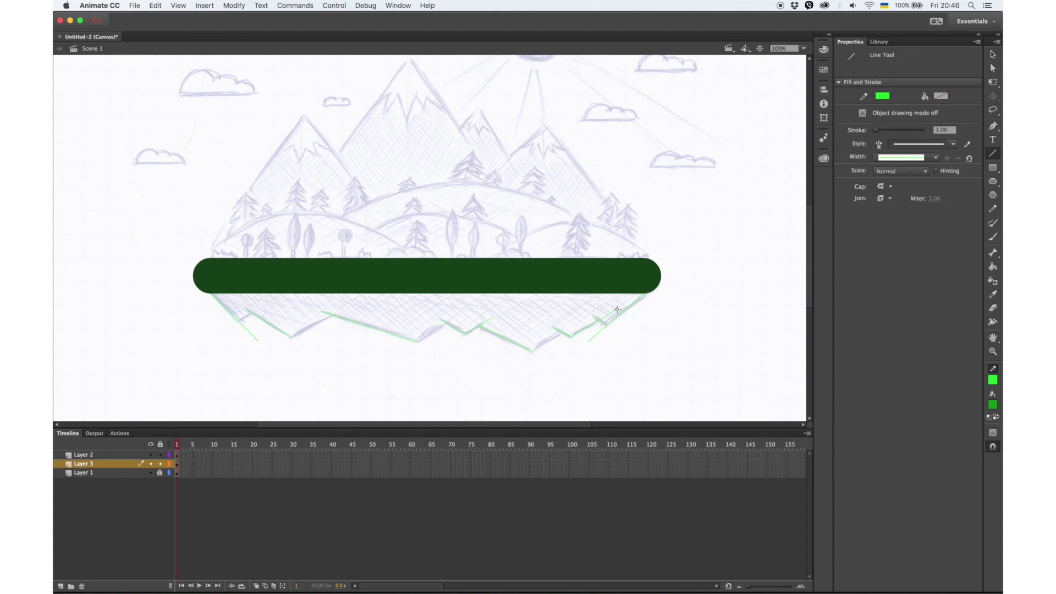
drag(571, 325, 571, 336)
mouse_move(249, 312)
mouse_down()
mouse_move(293, 335)
mouse_move(422, 339)
mouse_up()
Step: Adjust the overlapping line segments at the right end of the rock outline
key(v)
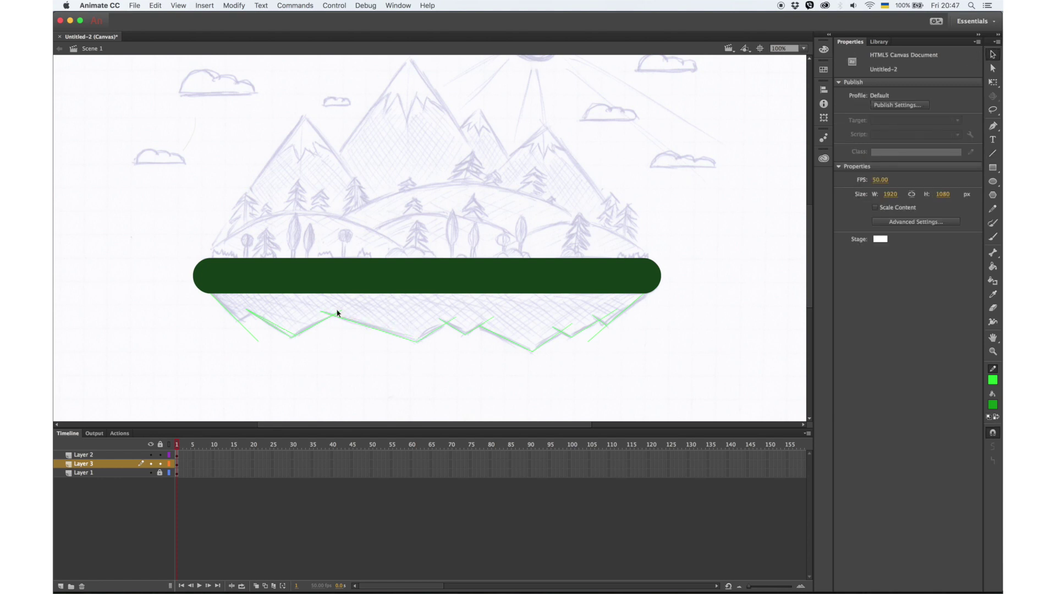
click(485, 325)
click(598, 319)
click(604, 331)
click(604, 329)
click(605, 315)
click(607, 329)
click(615, 331)
click(628, 331)
click(620, 326)
click(621, 312)
Step: Recolour all rock outline strokes from the default swatches to dark red
key(super+a)
click(993, 380)
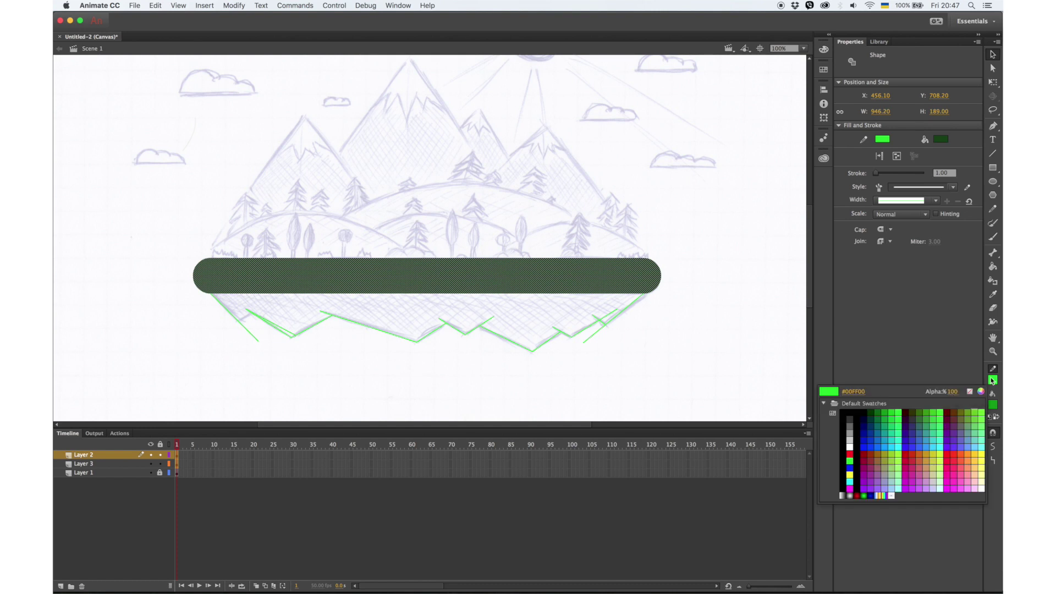
click(949, 410)
click(744, 327)
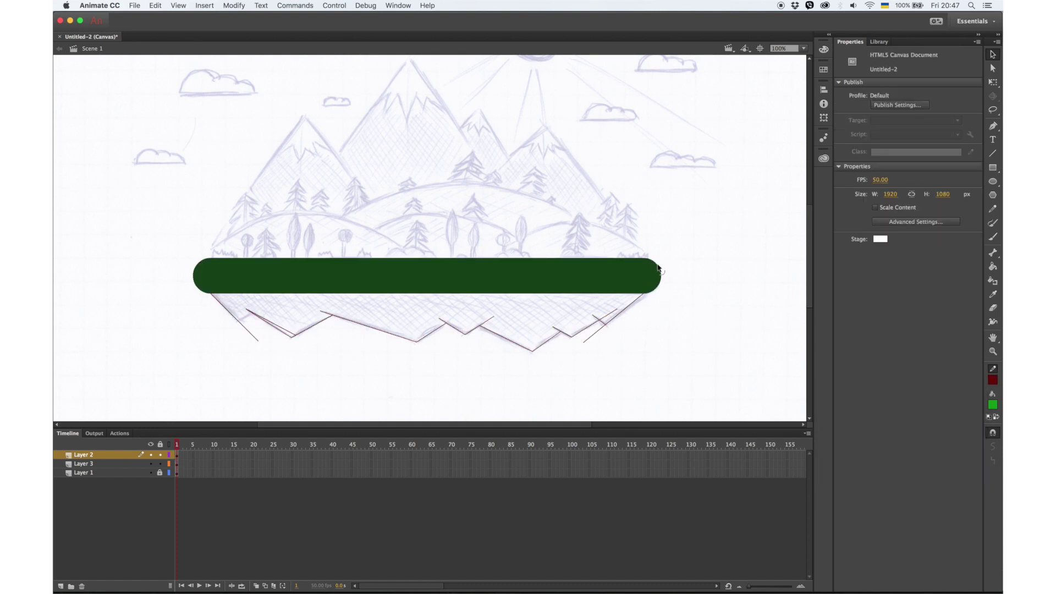
Step: Delete the stray line ends that overshoot the crossings at the right end of the rock outline
key(super+equal)
drag(667, 353, 477, 172)
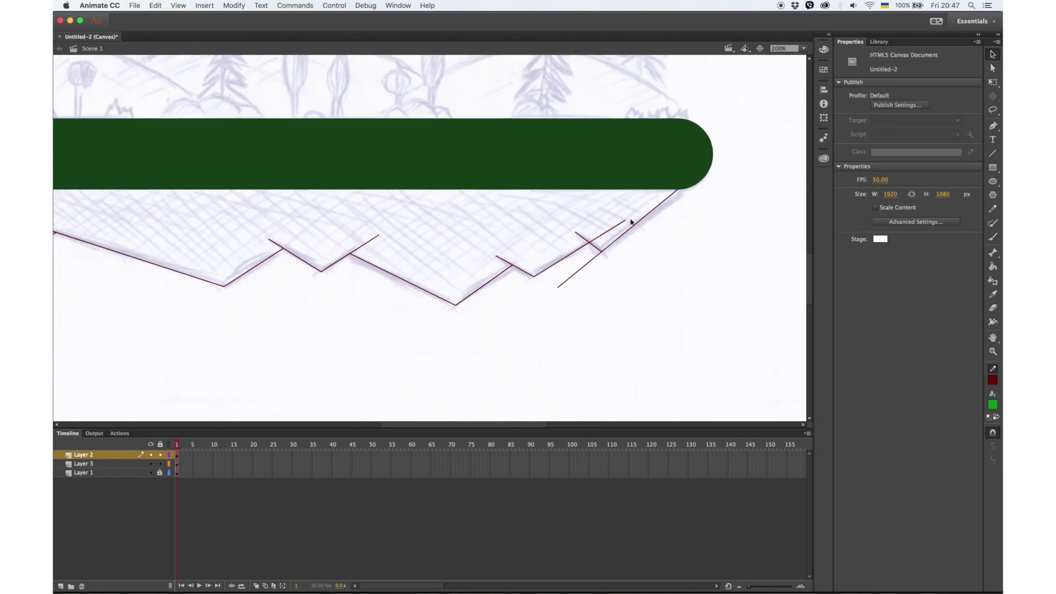
click(601, 236)
key(Delete)
click(599, 255)
key(Delete)
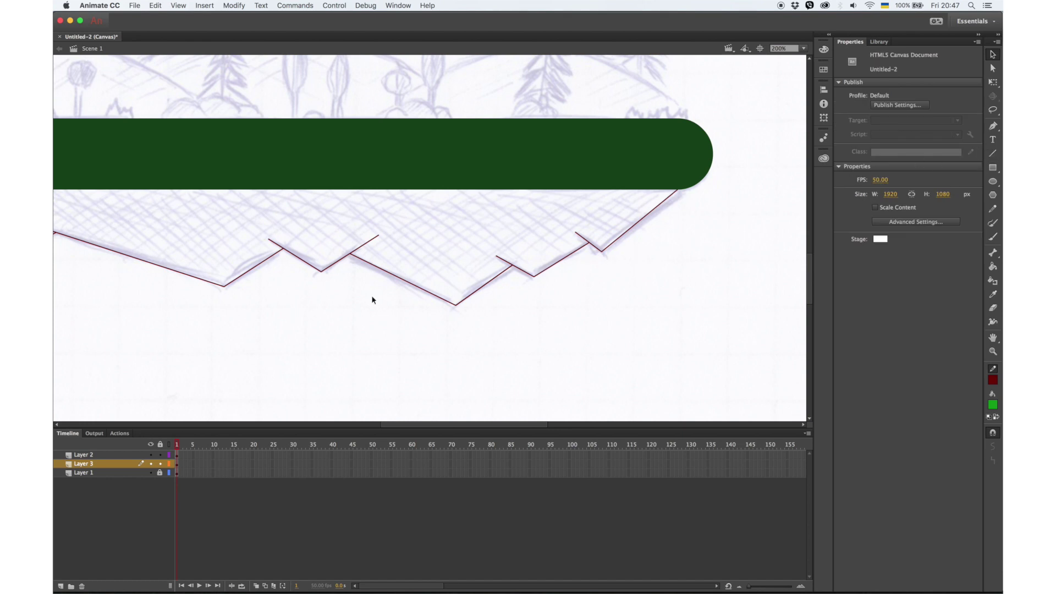
Step: Draw a second set of lines just inside the rock's lower edge to form thin shading strips
scroll(462, 259, left, 10)
key(n)
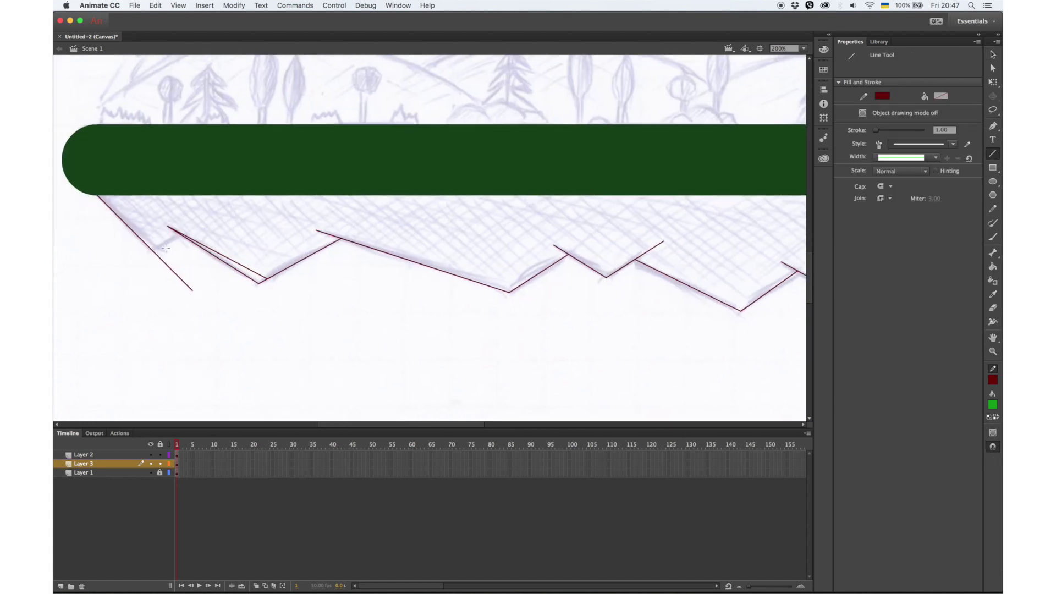
mouse_move(152, 249)
mouse_down()
mouse_move(181, 235)
mouse_move(146, 244)
mouse_up()
drag(98, 196, 153, 241)
drag(261, 272, 342, 238)
mouse_move(567, 254)
mouse_down()
mouse_move(507, 284)
mouse_move(324, 231)
mouse_move(341, 239)
mouse_up()
drag(561, 249, 664, 241)
mouse_move(686, 328)
mouse_down()
mouse_move(483, 252)
mouse_move(481, 239)
mouse_move(552, 269)
mouse_move(608, 238)
mouse_move(698, 214)
mouse_move(774, 161)
mouse_up()
Step: Fill all the thin shading strips along the rock's lower edge with dark red
key(super+minus)
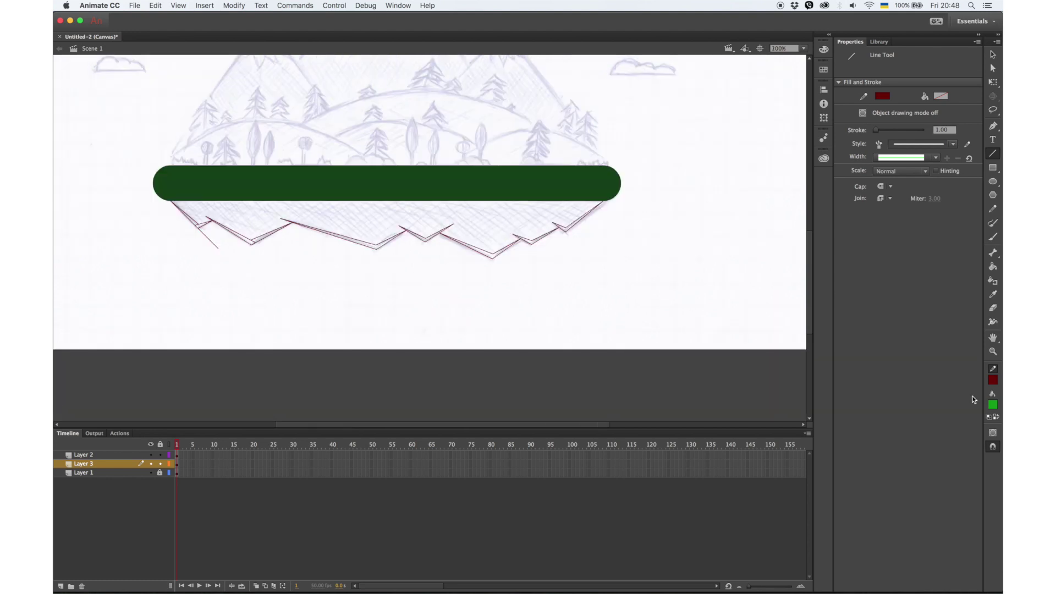
click(993, 406)
click(948, 435)
click(993, 268)
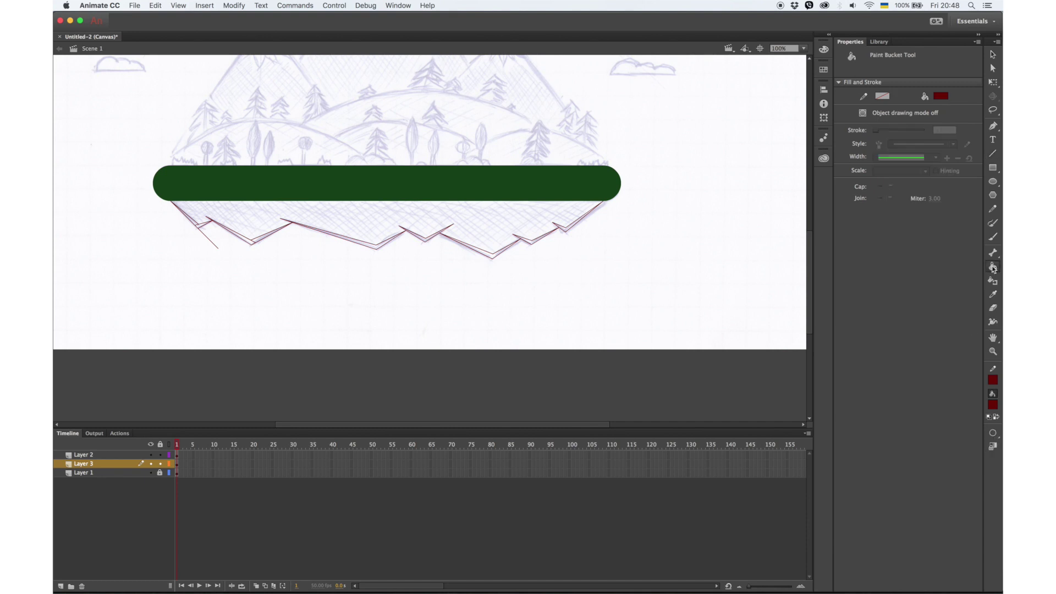
click(538, 243)
click(566, 227)
click(496, 257)
click(430, 241)
click(348, 243)
click(259, 239)
click(202, 228)
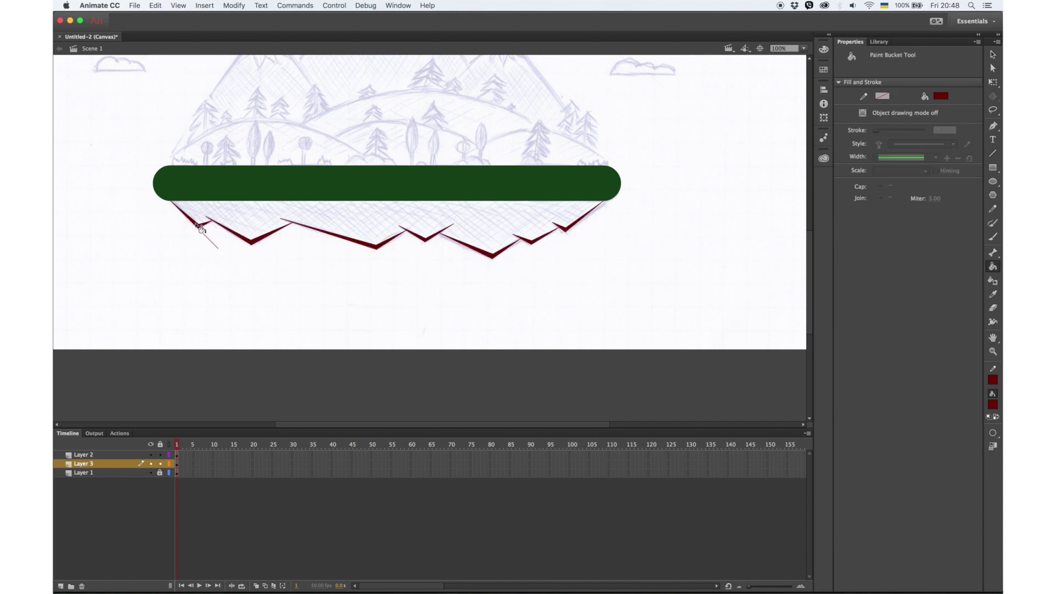
Step: Delete the leftover outline strokes and the stray line end around the filled shading strips
key(v)
click(567, 234)
click(573, 232)
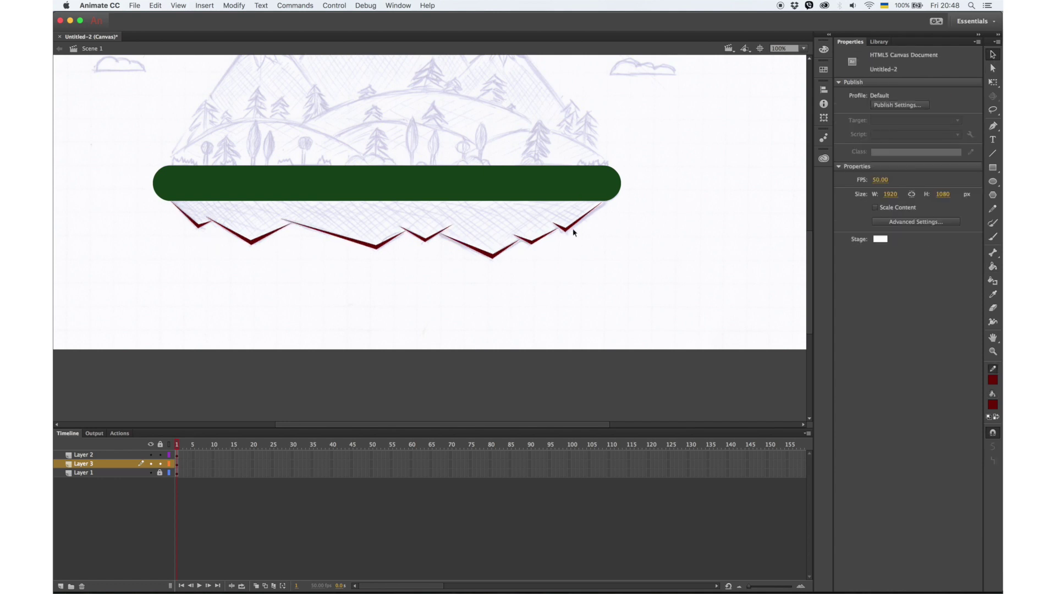
Step: Hide Layer 2 and close the top of the rock shape with a straight line across the ground area
click(151, 455)
key(n)
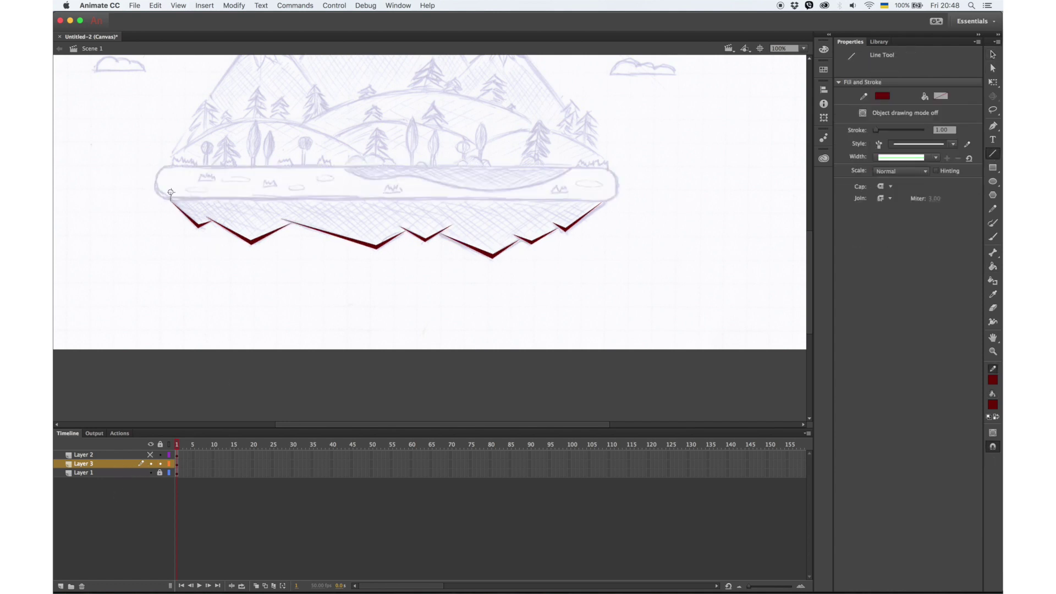
drag(188, 189, 608, 191)
Step: Choose a custom brown as the fill colour for the rock body
click(993, 405)
click(956, 417)
click(199, 191)
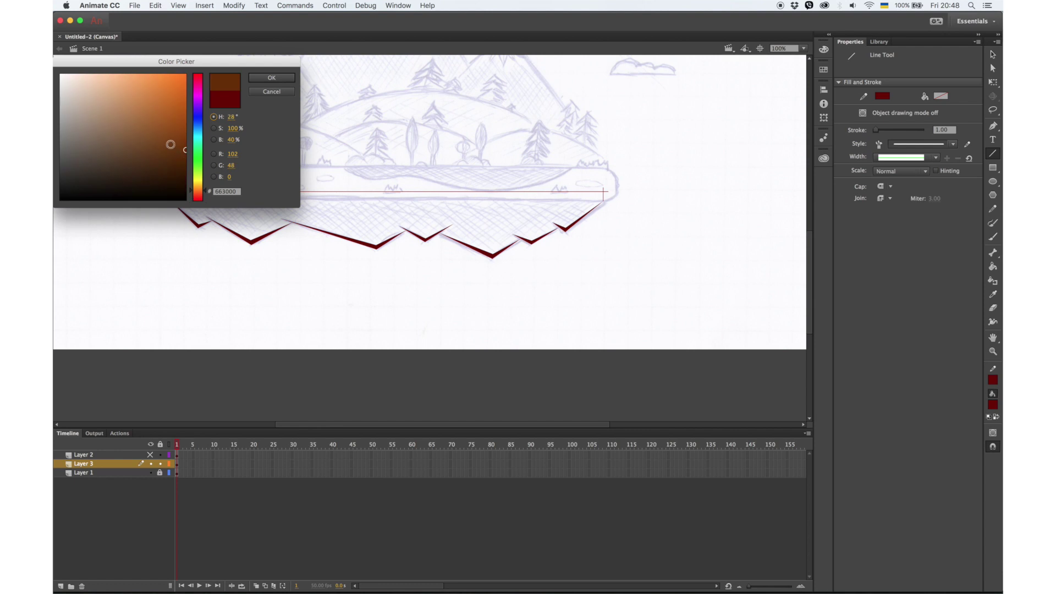
click(272, 77)
Step: Close the gaps between neighbouring shading strips so they form one continuous lower boundary for the rock
key(k)
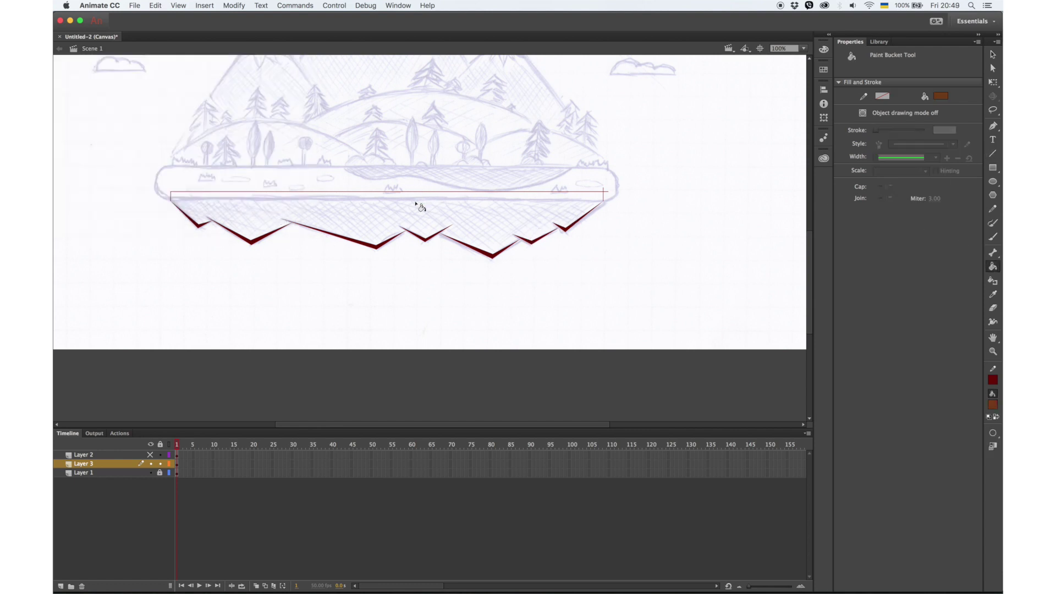
key(v)
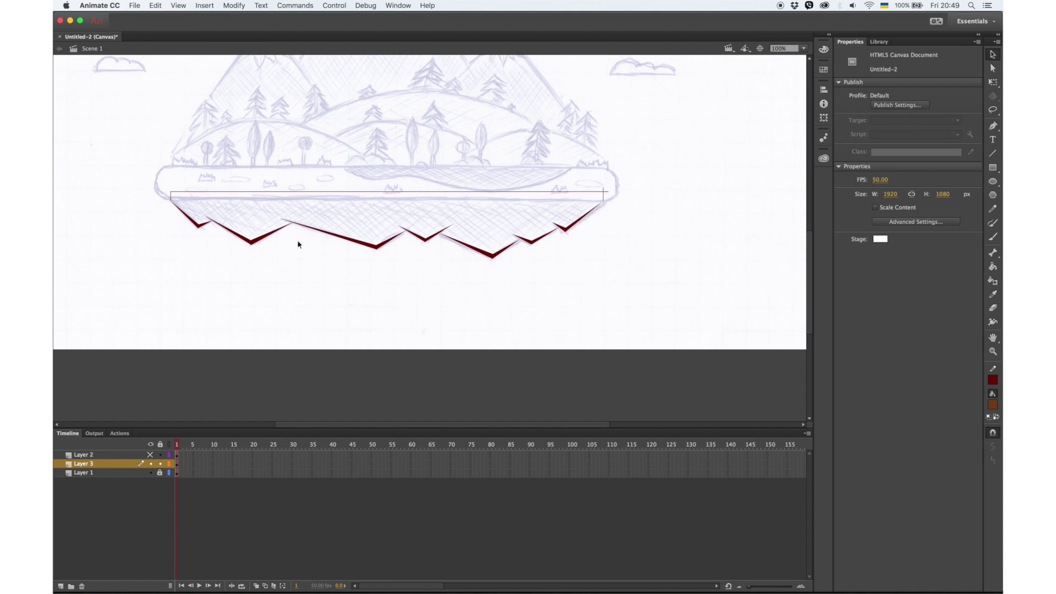
mouse_move(215, 225)
mouse_down()
mouse_move(217, 234)
mouse_move(217, 225)
mouse_up()
click(992, 268)
click(990, 57)
drag(520, 240, 525, 238)
drag(560, 229, 559, 226)
drag(440, 233, 410, 227)
drag(292, 224, 291, 223)
key(k)
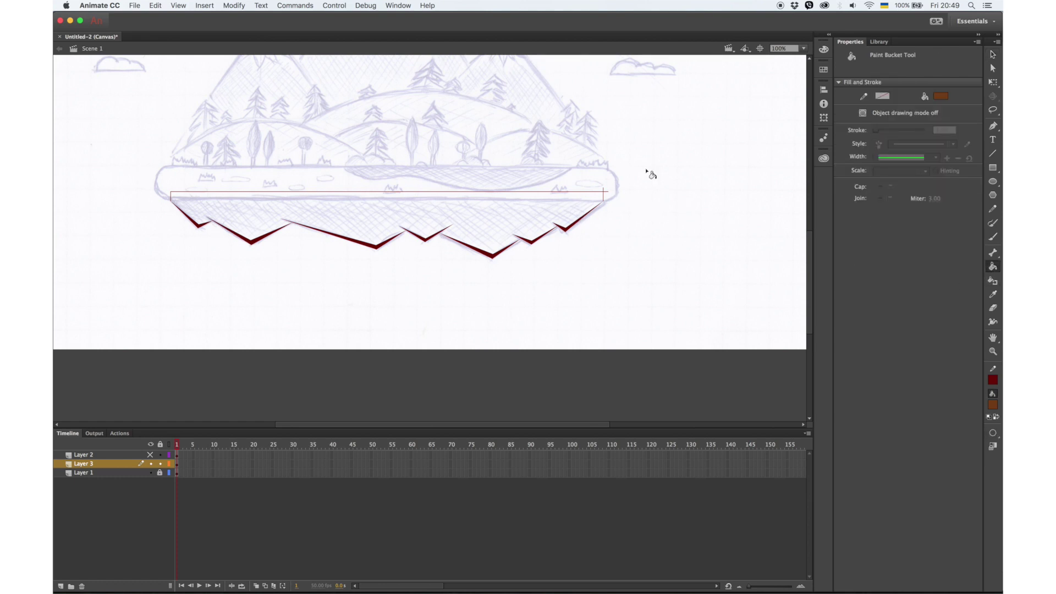
key(v)
drag(556, 241, 525, 241)
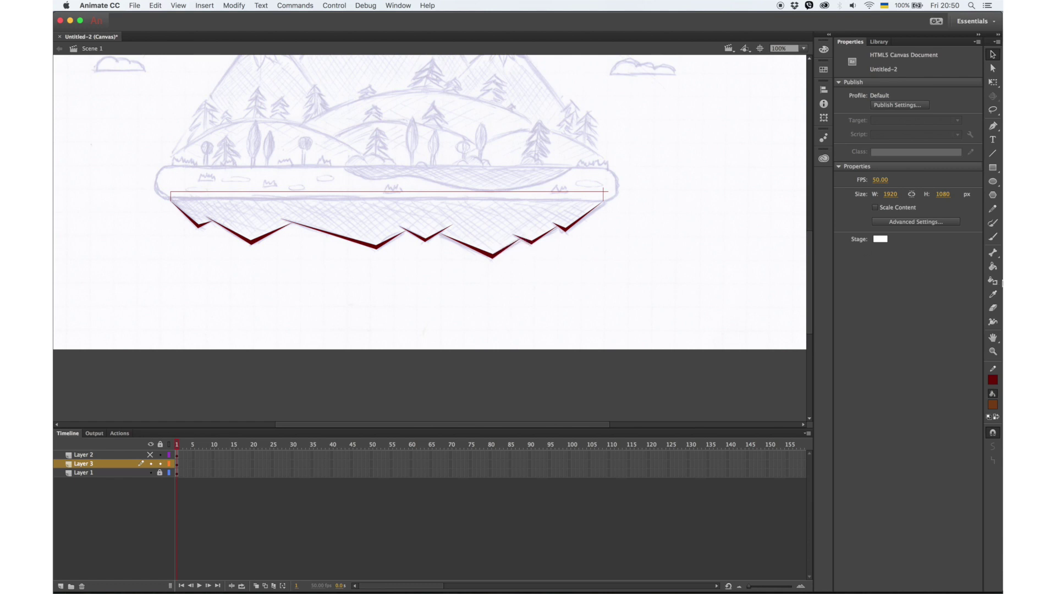
Step: Fill the rock body with brown, delete its top guide lines, and show Layer 2 again
click(993, 267)
click(559, 219)
key(v)
click(607, 195)
click(617, 181)
click(151, 455)
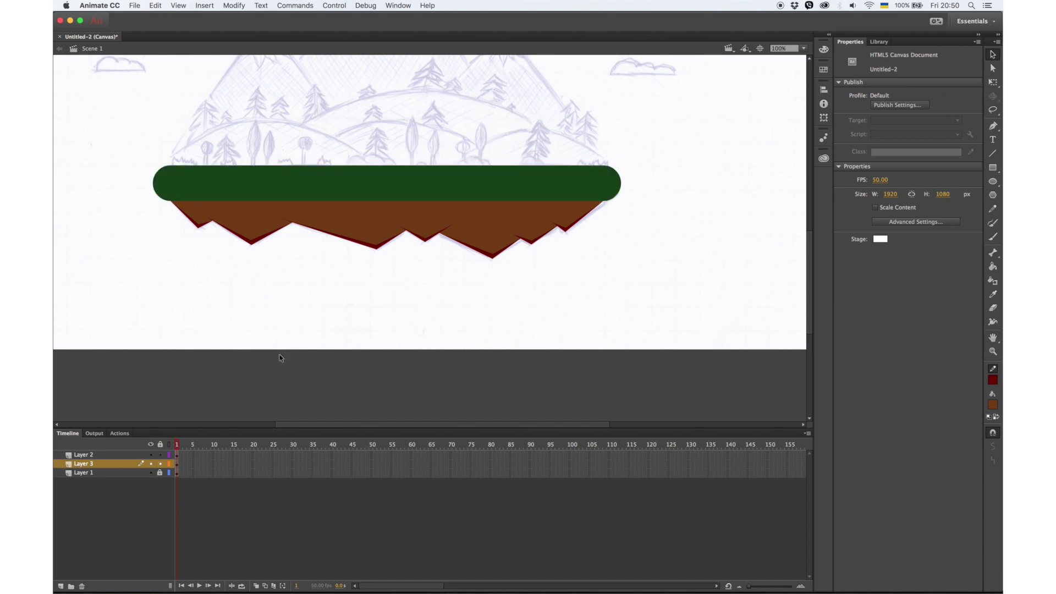
Step: Darken the rock's dark red shading strips to the fill colour #340101
click(993, 295)
click(493, 257)
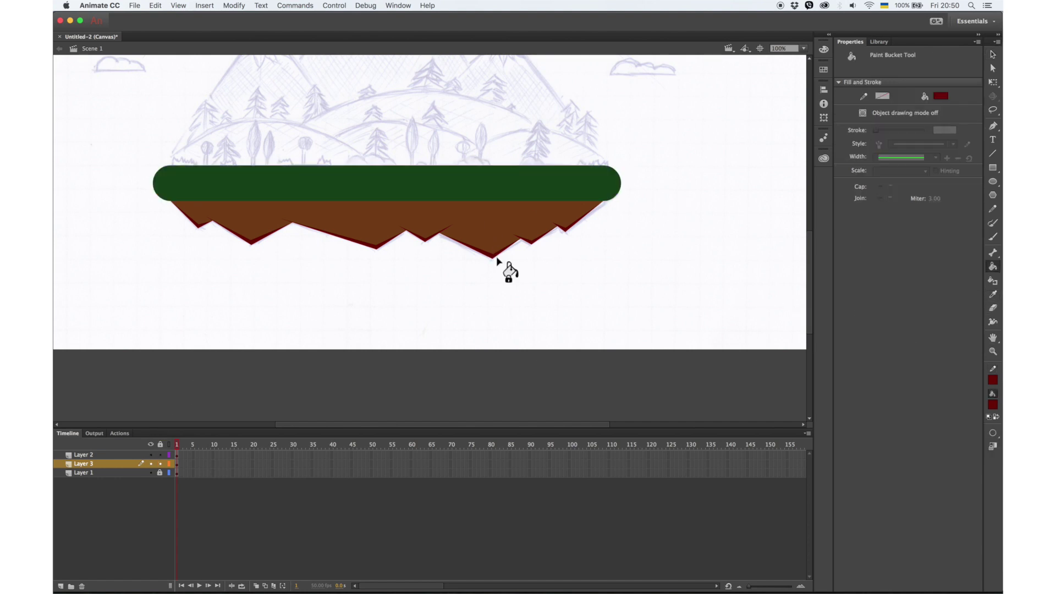
click(994, 406)
click(983, 418)
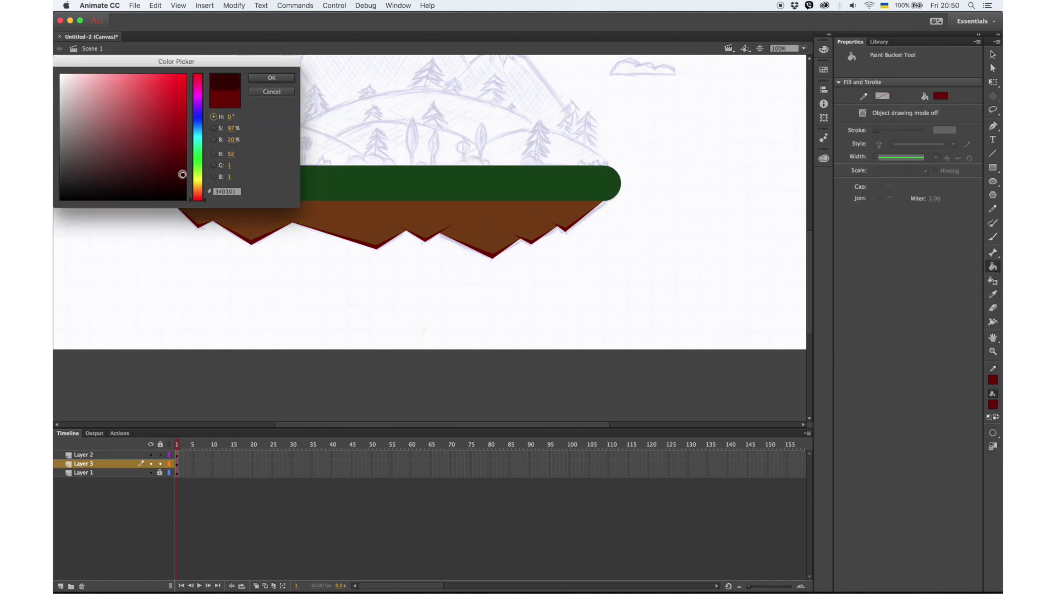
click(185, 174)
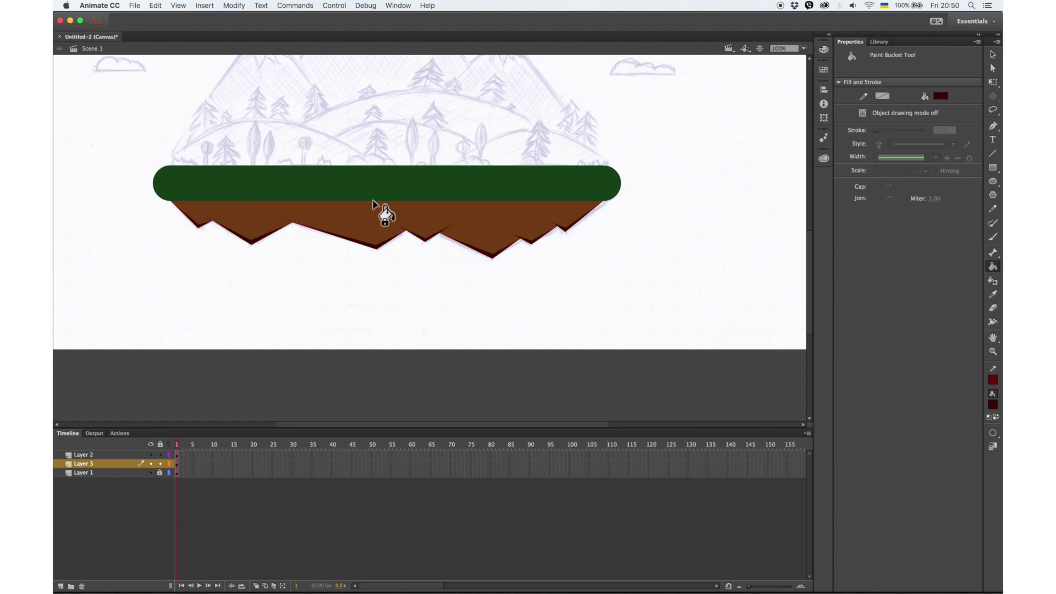
Step: Recolour the rounded ground bar with a custom olive green fill
drag(388, 209, 460, 297)
click(993, 55)
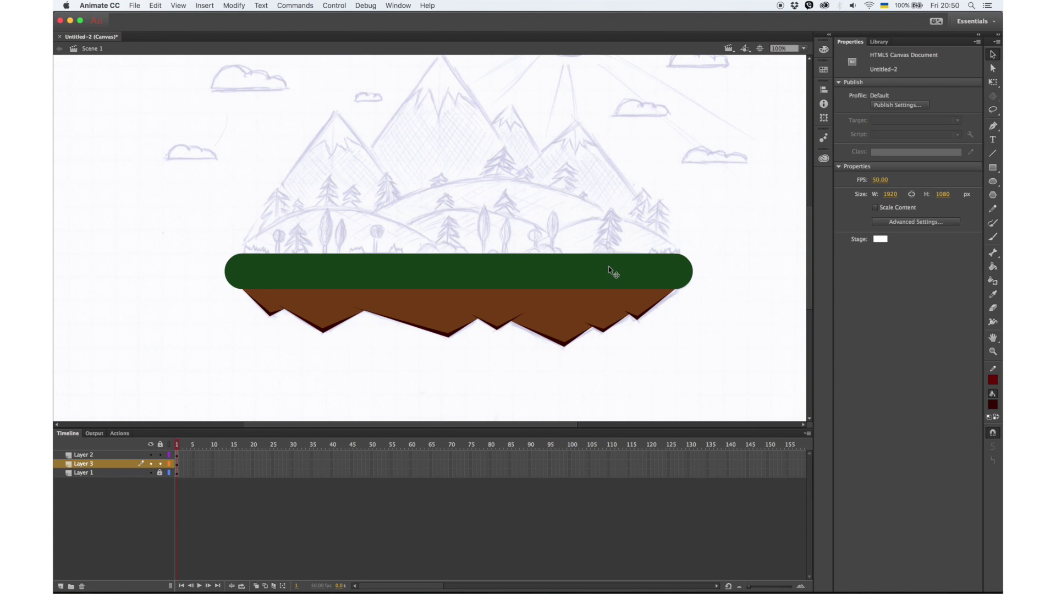
click(609, 267)
click(991, 406)
click(980, 415)
click(198, 175)
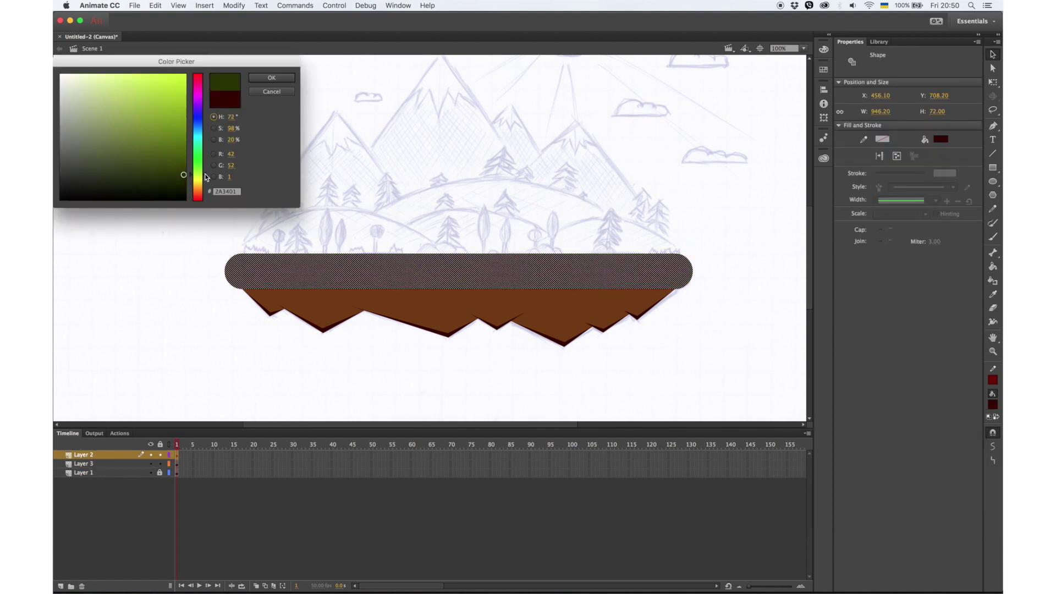
click(161, 141)
click(272, 77)
click(739, 252)
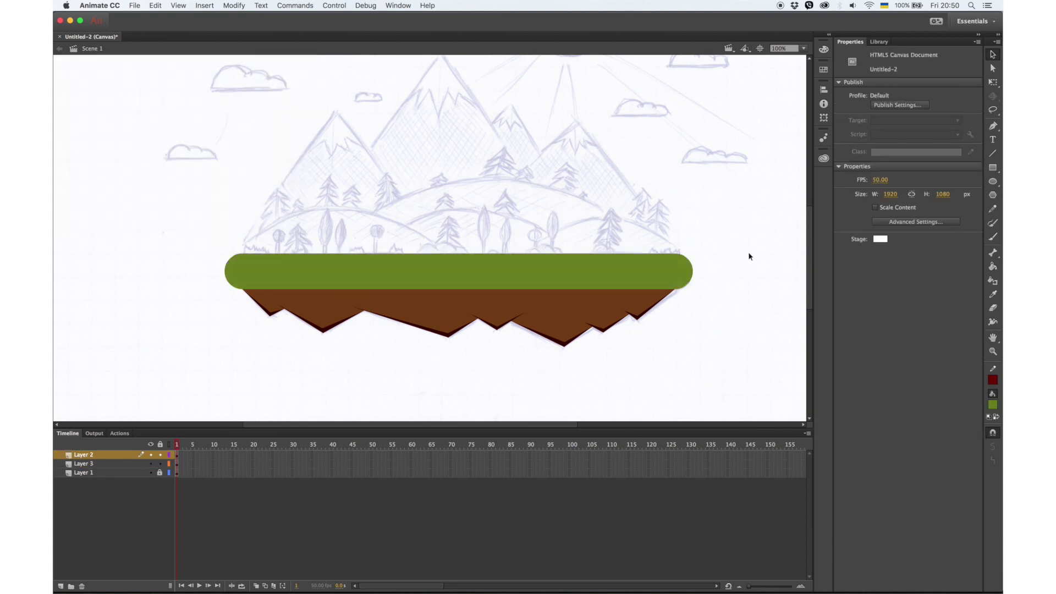
Step: Refill the ground bar with a slightly lighter shade of the olive green
click(993, 405)
click(980, 415)
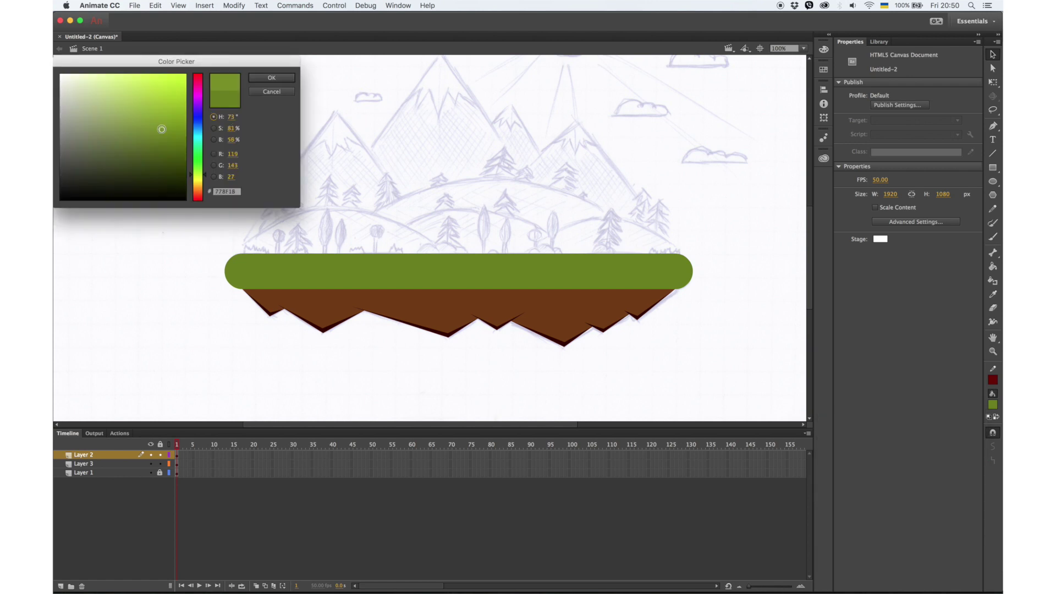
click(270, 78)
click(993, 266)
click(665, 285)
click(993, 55)
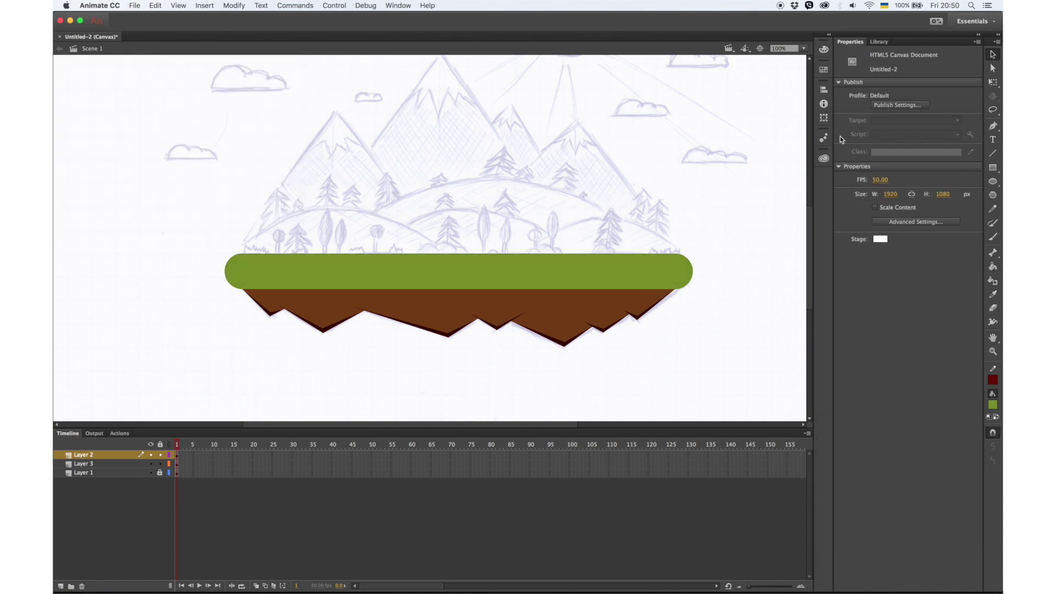
Step: Toggle the visibility of Layer 2 to compare the rock with and without the ground bar
click(151, 455)
click(151, 455)
click(151, 455)
click(152, 455)
click(151, 455)
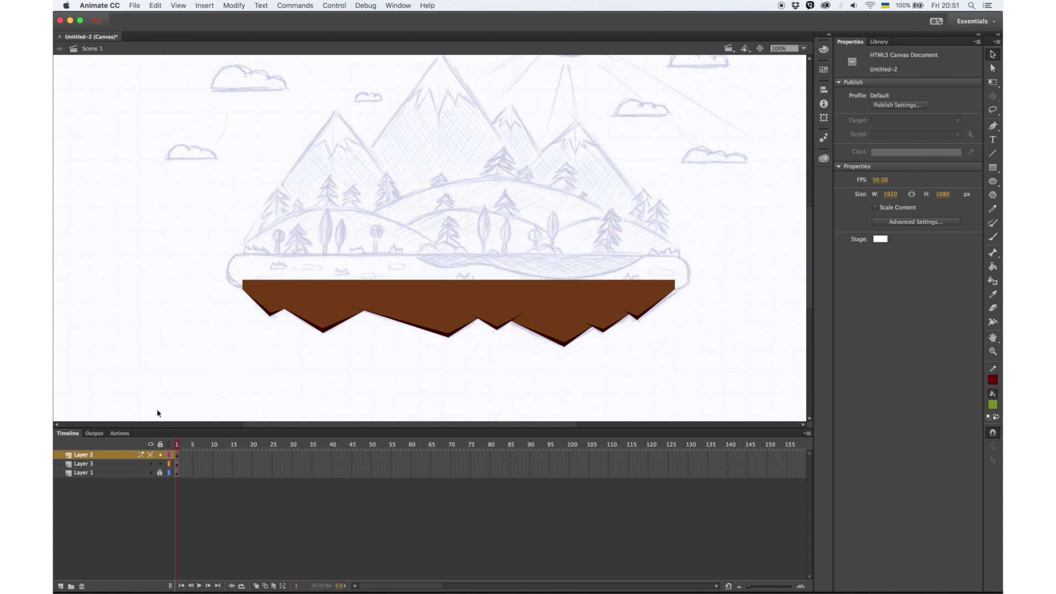
click(151, 455)
Step: Add a new layer for line drawing and place it between Layer 3 and the sketch on Layer 1
key(n)
click(98, 465)
click(61, 586)
drag(97, 467, 103, 477)
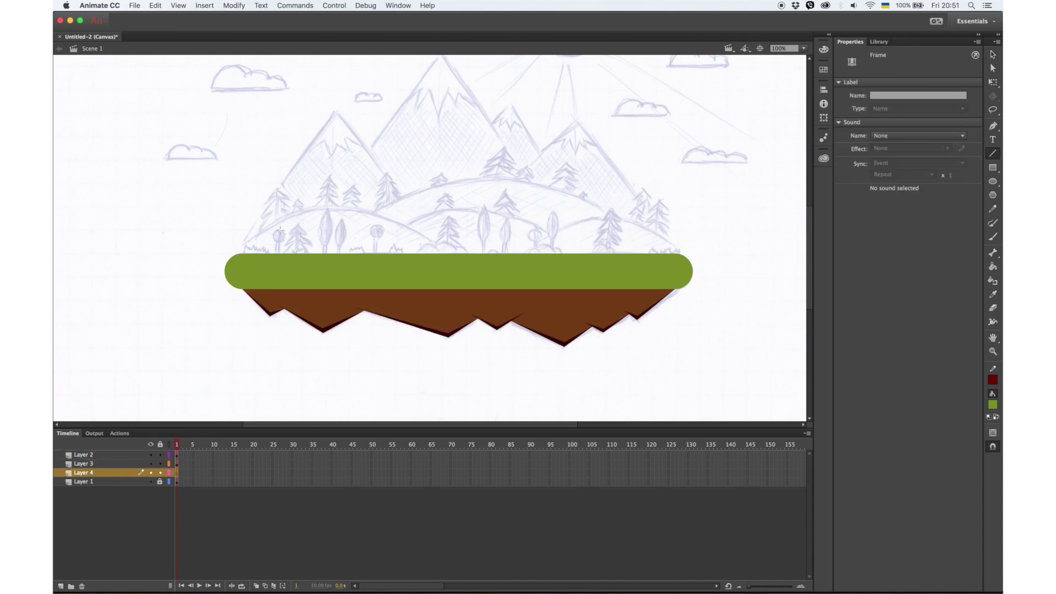
Step: Draw a large oval outline over the central mountain and cut it down to a dome closed by a horizontal base line
key(o)
drag(358, 90, 554, 247)
key(Delete)
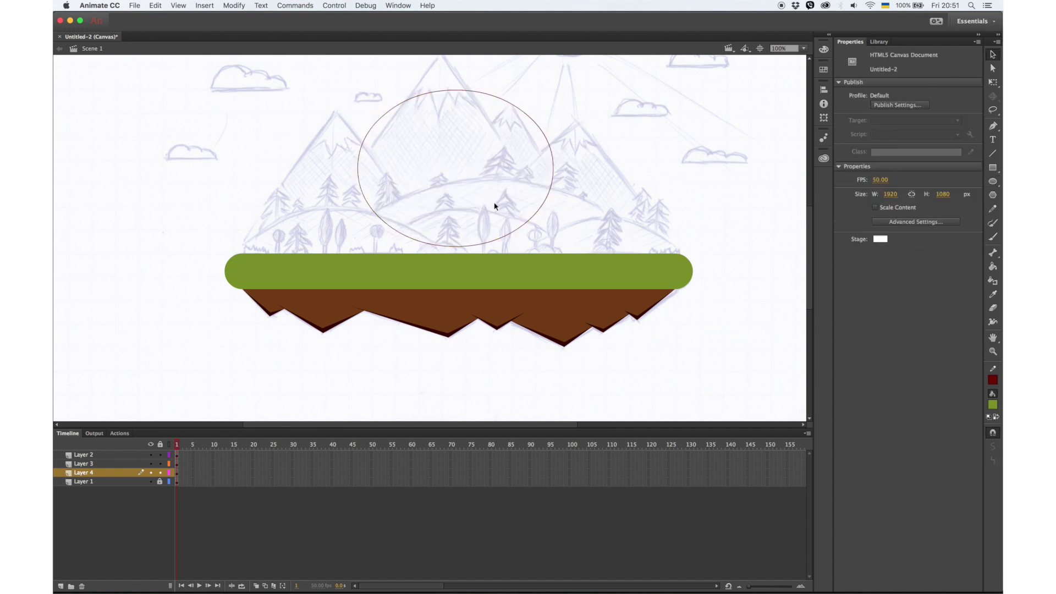
drag(323, 165, 586, 255)
key(Delete)
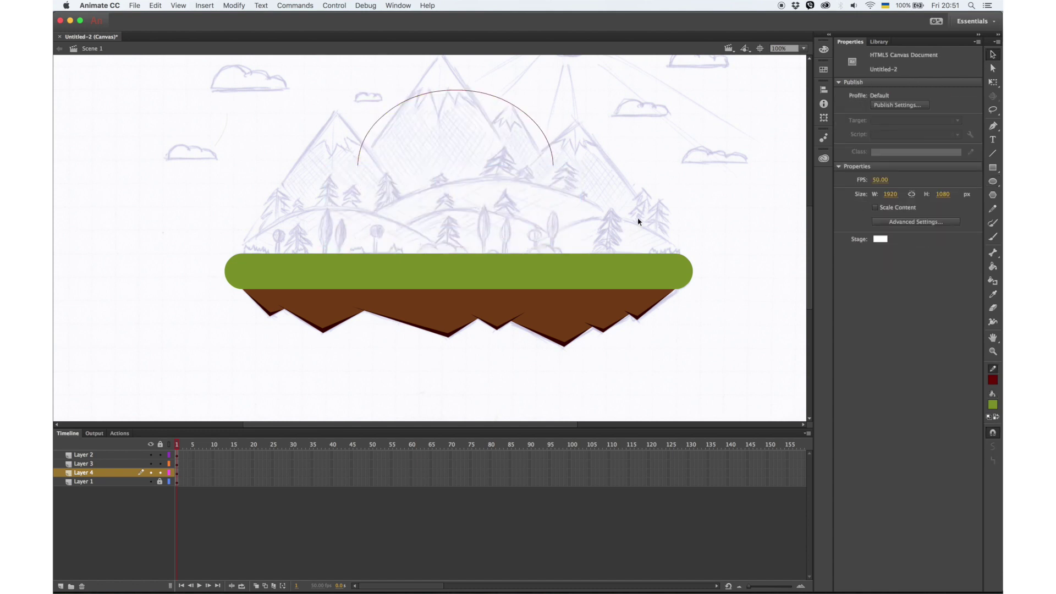
drag(621, 192, 541, 135)
key(Delete)
key(n)
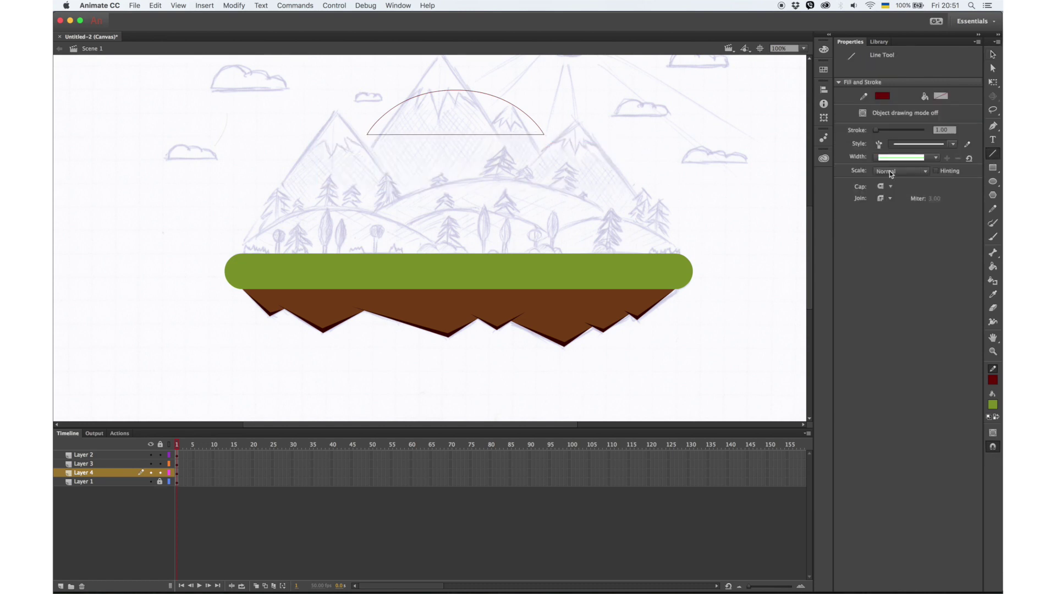
Step: Fill the dome with the ground bar's green and delete its outline
click(993, 295)
click(424, 264)
click(467, 125)
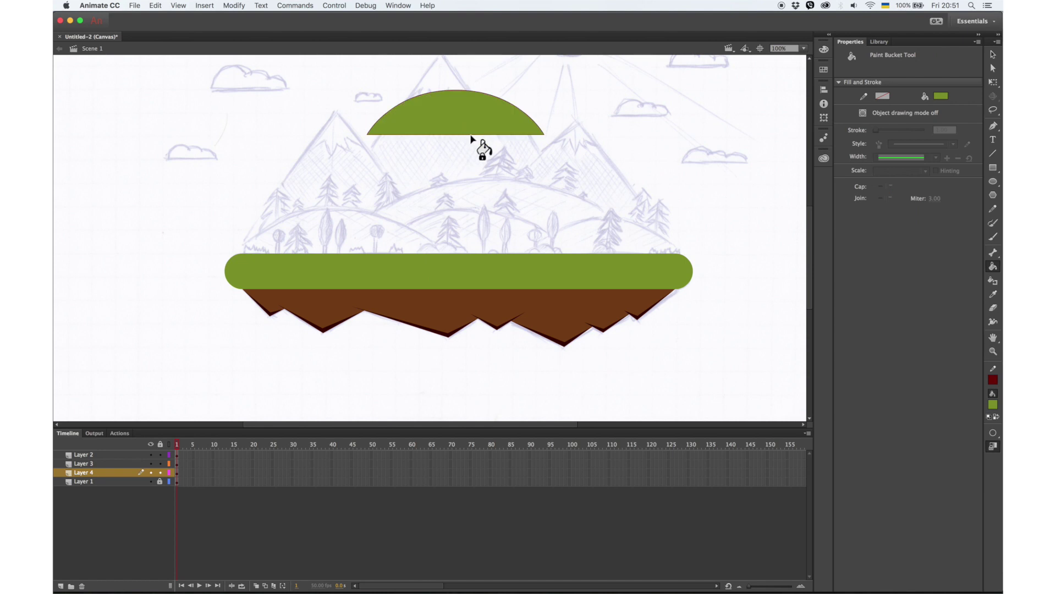
click(993, 55)
click(538, 137)
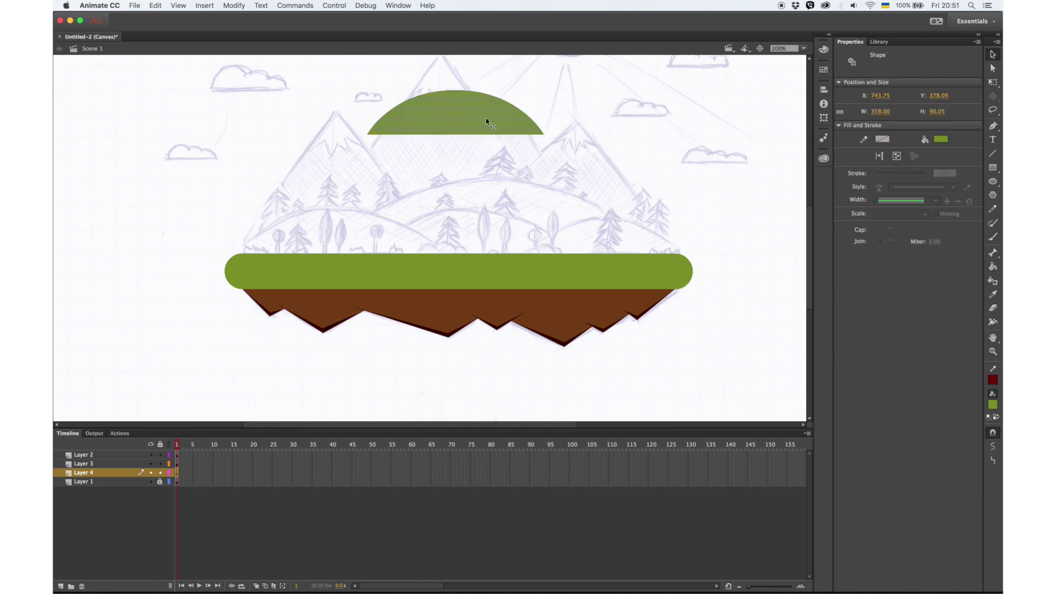
Step: Move the dome down toward the sketched hills and recolour it with a lighter custom green
drag(486, 122, 408, 204)
click(994, 407)
click(966, 411)
click(164, 122)
click(272, 77)
Step: Place the dome on the sketched left hill with its base behind the ground bar, and stretch it to about 400 × 96 px
drag(389, 216, 344, 257)
key(Down)
key(Left)
key(Left)
key(Left)
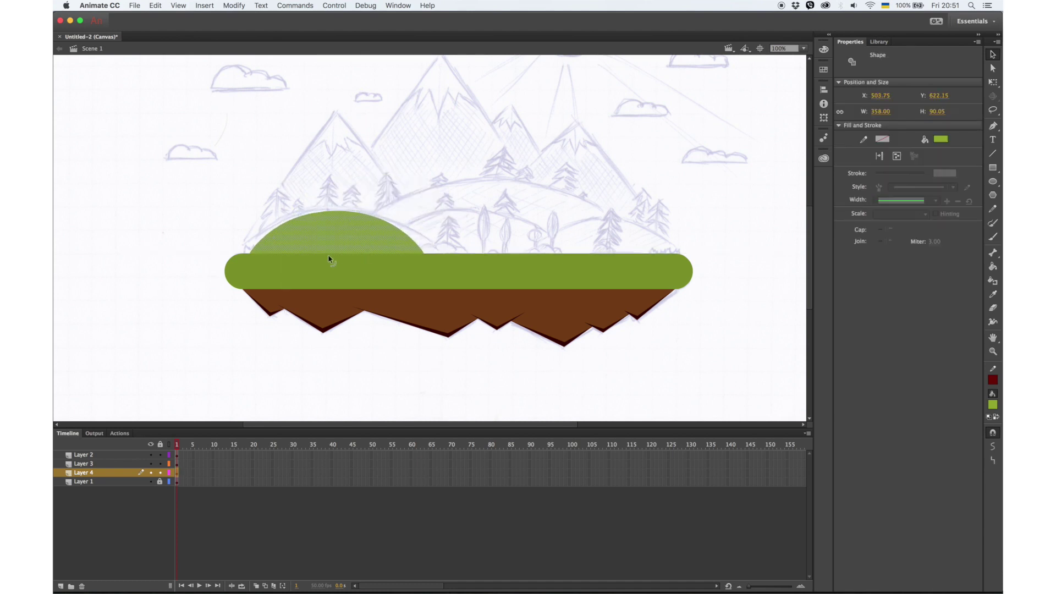
key(shift+Left)
key(shift+Left)
click(993, 82)
drag(417, 234, 438, 234)
drag(337, 211, 338, 208)
click(370, 177)
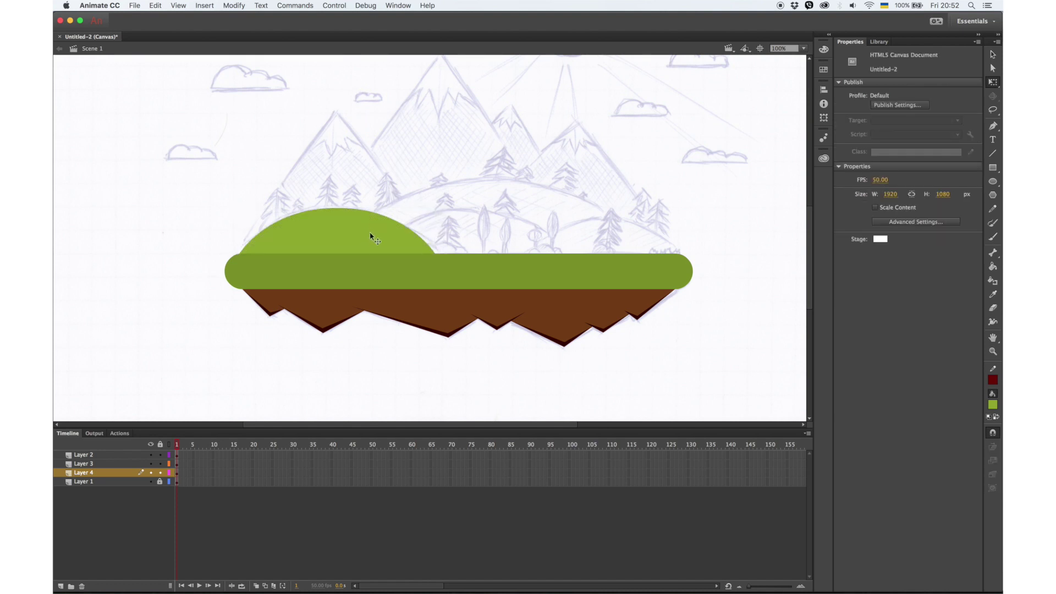
Step: Paste a copy of the left hill in place on a new layer above Layer 4
click(372, 234)
click(61, 587)
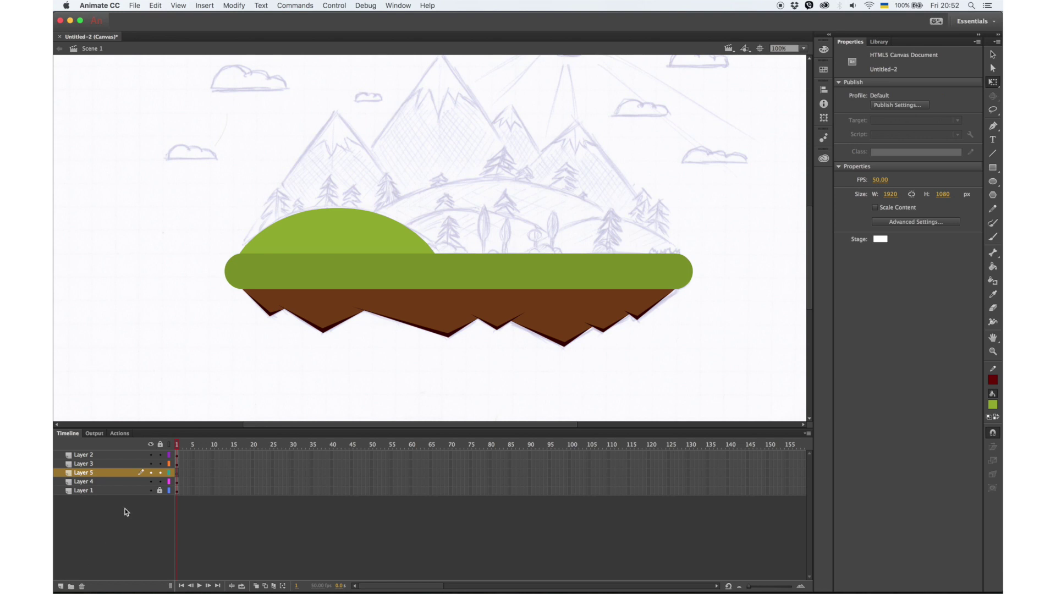
right_click(163, 343)
click(209, 378)
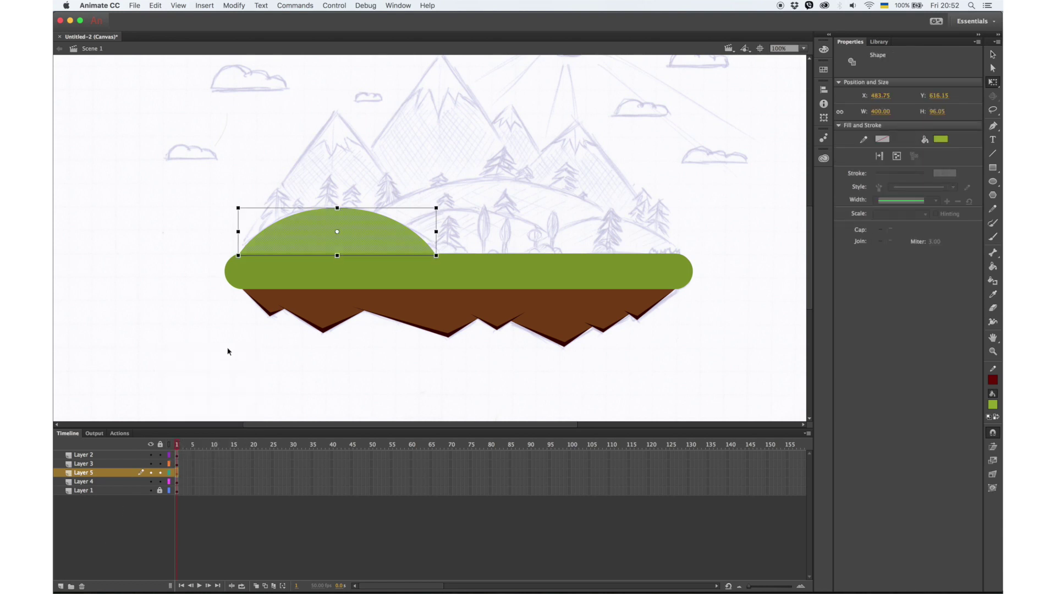
Step: Shift the copied hill right onto the sketched middle hill and scale it to about 372 × 91 px
key(shift+Right)
key(shift+Right)
key(shift+Right)
key(shift+Right)
key(shift+Right)
key(shift+Right)
key(shift+Right)
key(shift+Right)
key(shift+Right)
drag(283, 208, 302, 213)
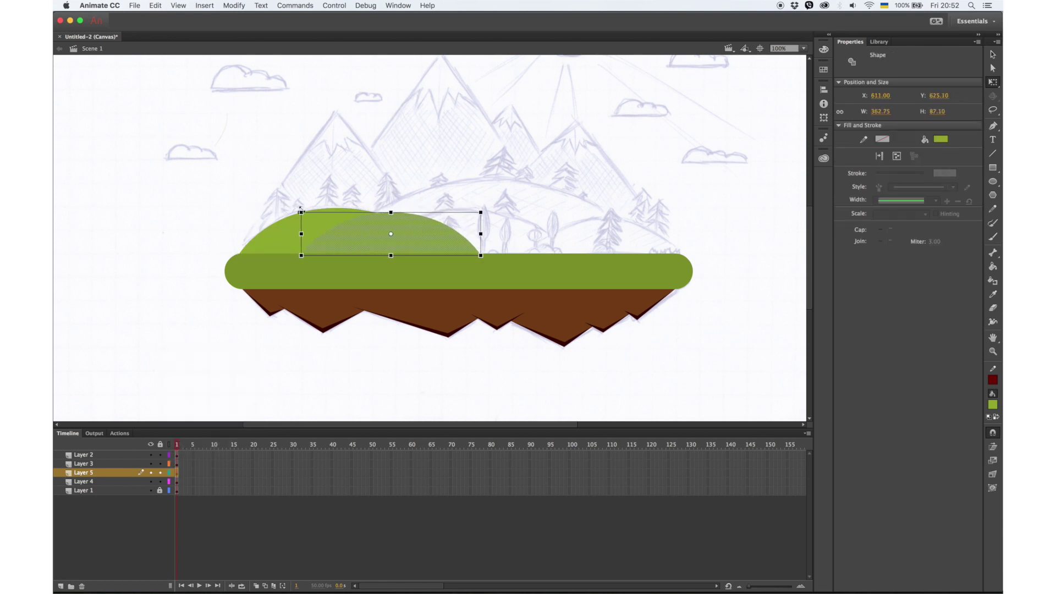
key(shift+Right)
key(shift+Right)
key(shift+Right)
key(shift+Right)
key(shift+Right)
key(shift+Right)
key(shift+Right)
key(shift+Right)
key(shift+Right)
key(shift+Right)
key(shift+Right)
key(shift+Right)
key(shift+Right)
key(shift+Right)
key(shift+Right)
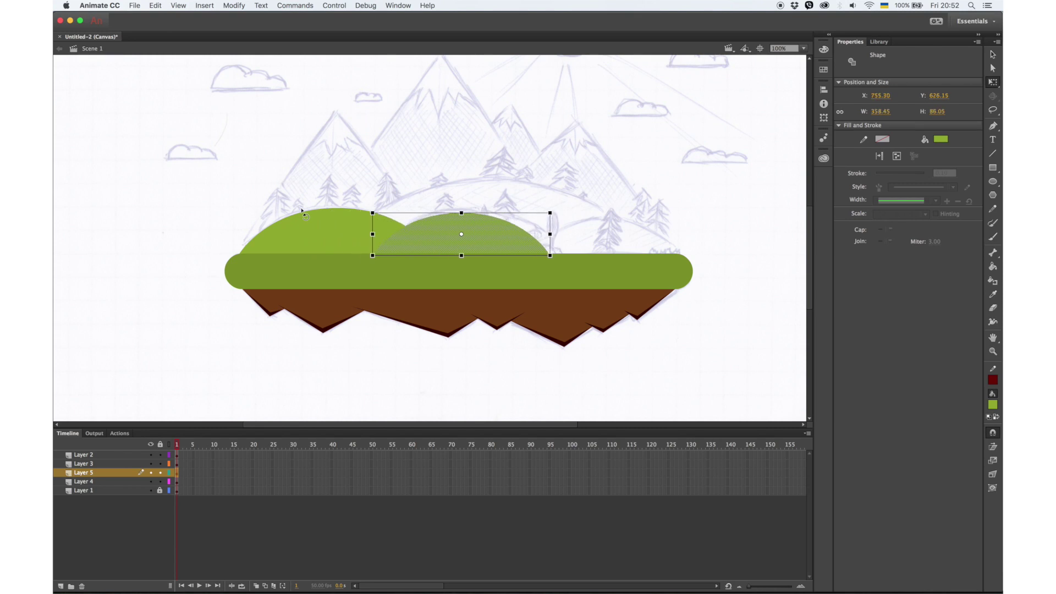
drag(467, 212, 468, 211)
drag(554, 232, 562, 233)
Step: Recolour the middle hill with a custom dark green and move its Layer 5 below Layer 4
click(993, 405)
click(985, 415)
click(163, 131)
drag(163, 131, 168, 142)
click(272, 78)
click(357, 174)
drag(104, 475, 106, 487)
click(237, 341)
Step: Paste a copy of the dark middle hill in place on a new layer above Layer 5
click(405, 236)
click(483, 231)
click(61, 586)
right_click(195, 359)
click(262, 399)
Step: Shift the copied dark hill right onto the sketched right hill and shrink it to about 336 × 82 px
key(shift+Right)
key(shift+Right)
key(shift+Right)
key(shift+Right)
key(shift+Right)
key(shift+Right)
key(shift+Right)
key(shift+Right)
key(shift+Right)
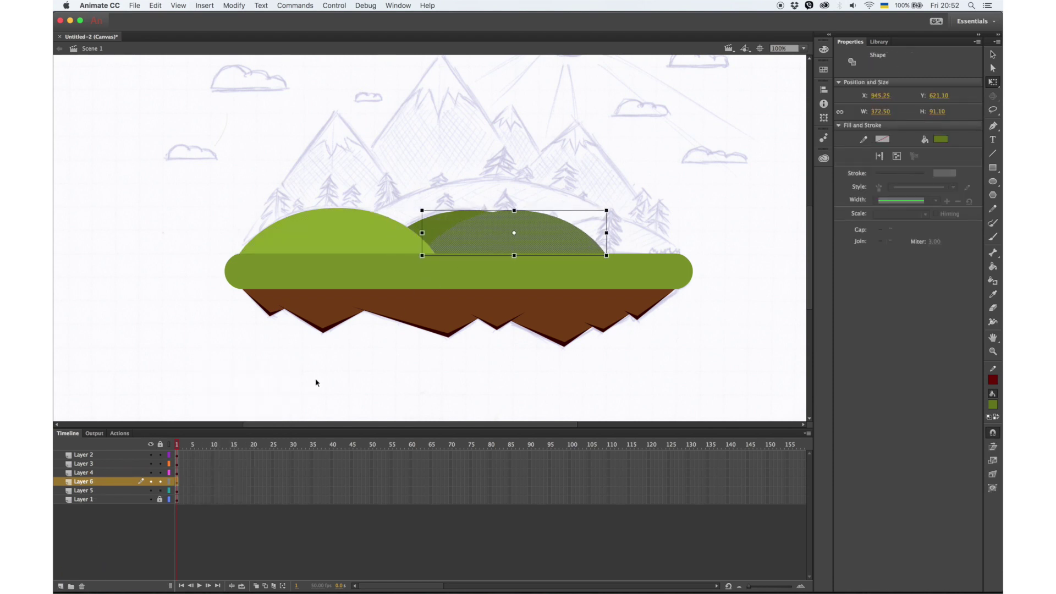
key(shift+Right)
key(shift+Right)
key(shift+Right)
key(shift+Right)
key(shift+Right)
drag(444, 209, 459, 214)
key(shift+Right)
key(shift+Right)
key(shift+Right)
key(shift+Right)
key(shift+Right)
key(shift+Right)
key(shift+Right)
key(shift+Right)
key(shift+Right)
key(shift+Right)
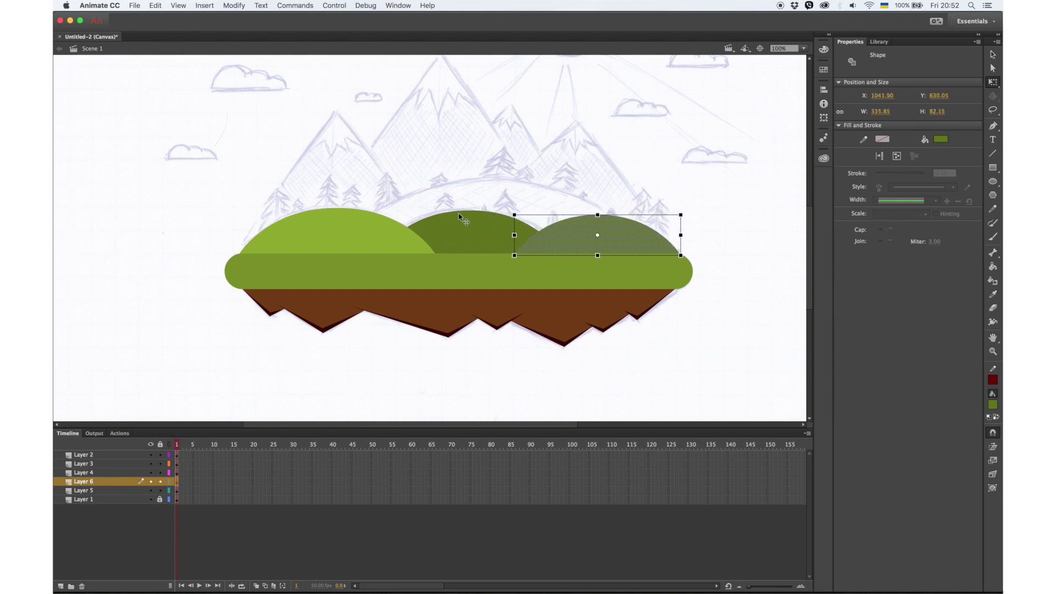
Step: Recolour the right hill with the left hill's light green
click(993, 294)
click(400, 219)
key(v)
click(703, 217)
Step: Paste a copy of the right hill in place on a new layer directly above Layer 5
click(554, 232)
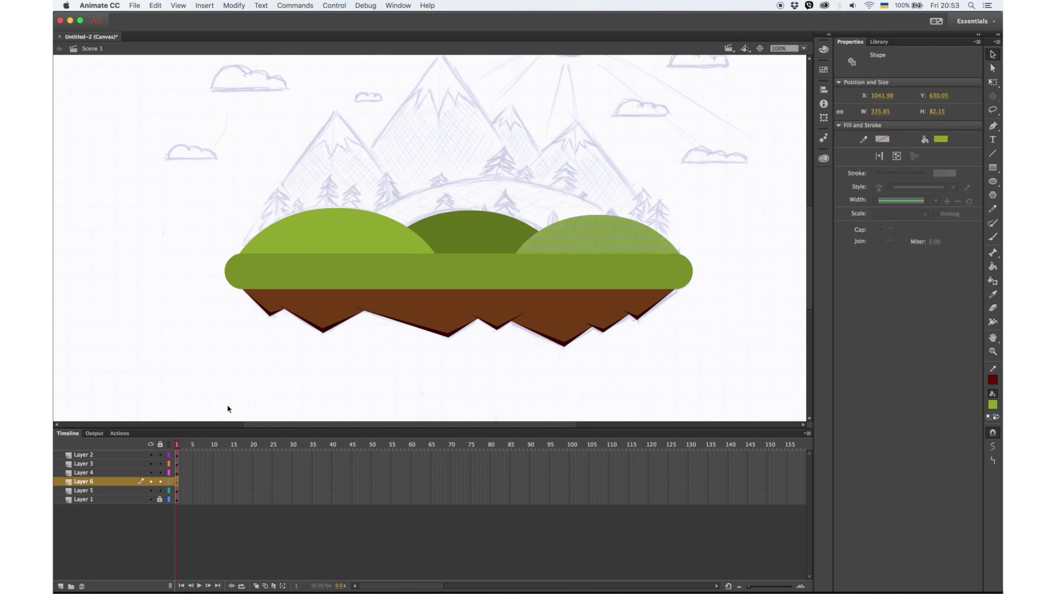
click(119, 500)
click(128, 489)
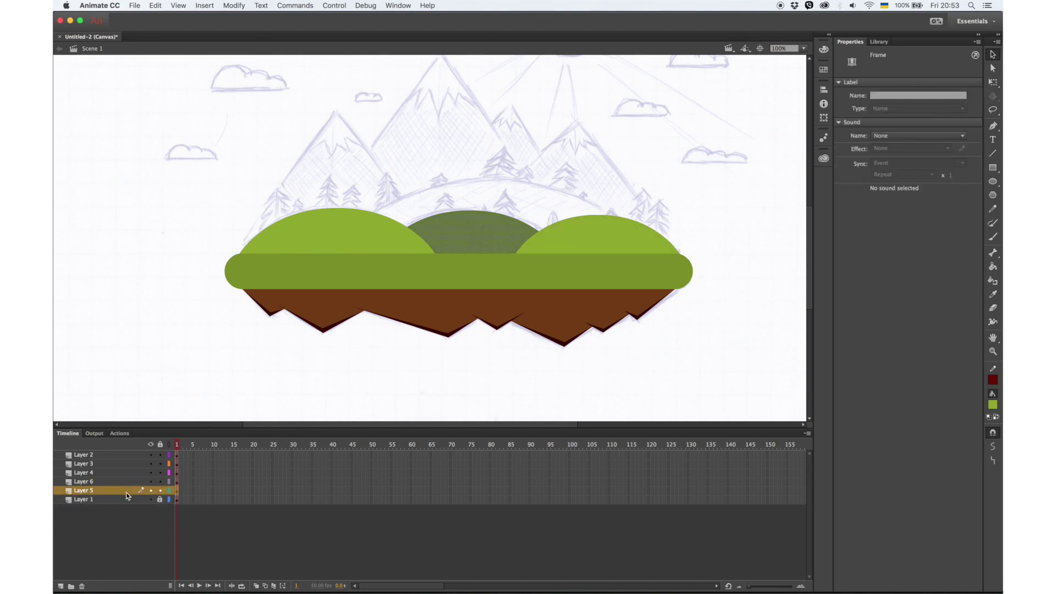
click(61, 587)
right_click(182, 357)
click(243, 395)
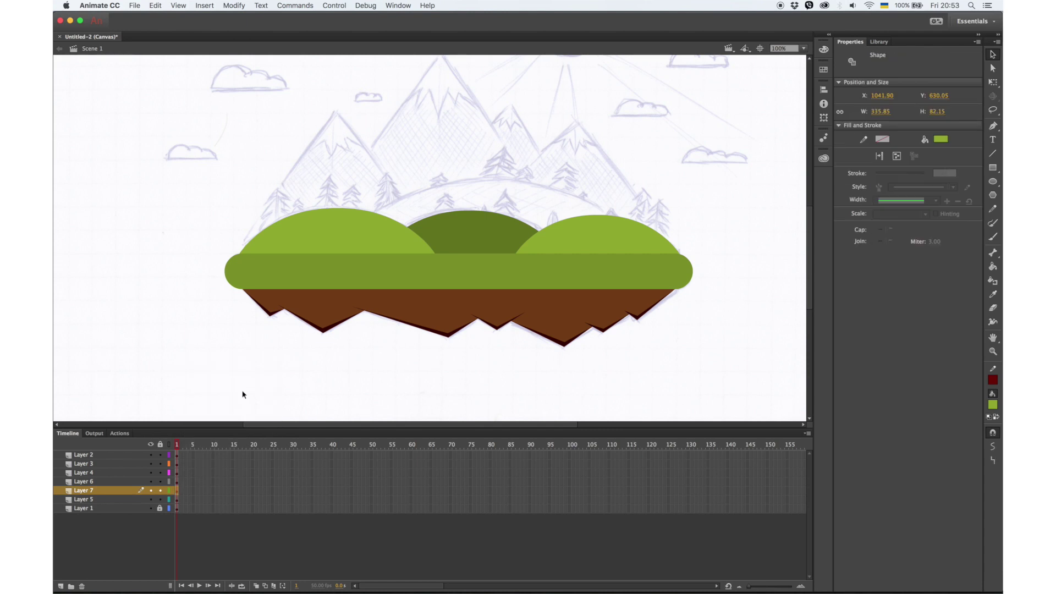
Step: Enlarge and shift the copied hill into the wide back hill, about 647 × 158 px, and move Layer 7 below Layer 5
key(q)
drag(514, 213, 392, 185)
key(shift+Left)
key(shift+Left)
key(shift+Left)
key(shift+Left)
key(shift+Left)
key(shift+Left)
key(shift+Left)
key(shift+Left)
key(shift+Left)
key(shift+Left)
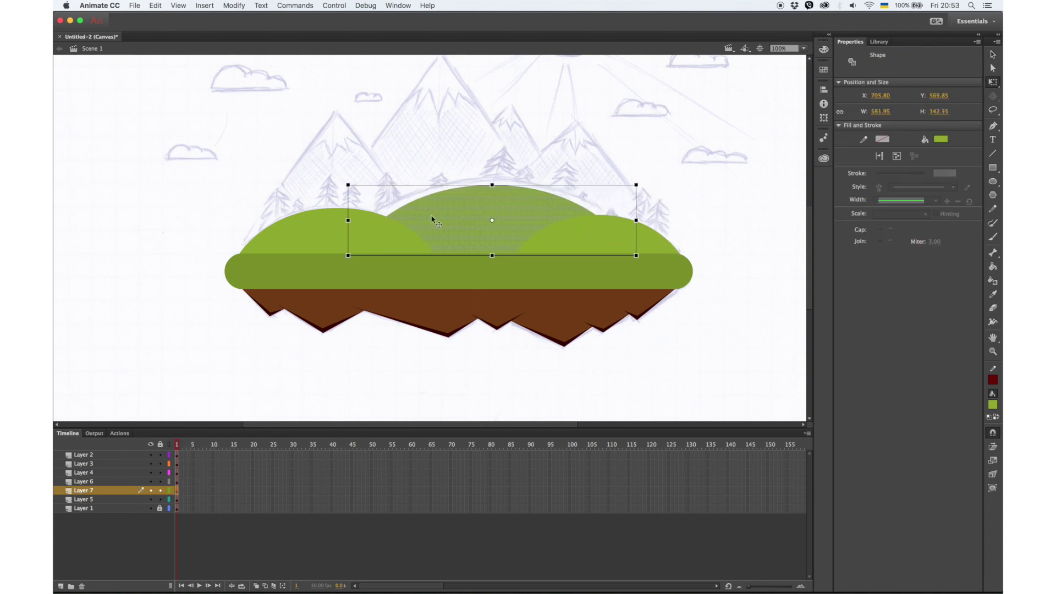
drag(632, 186, 648, 180)
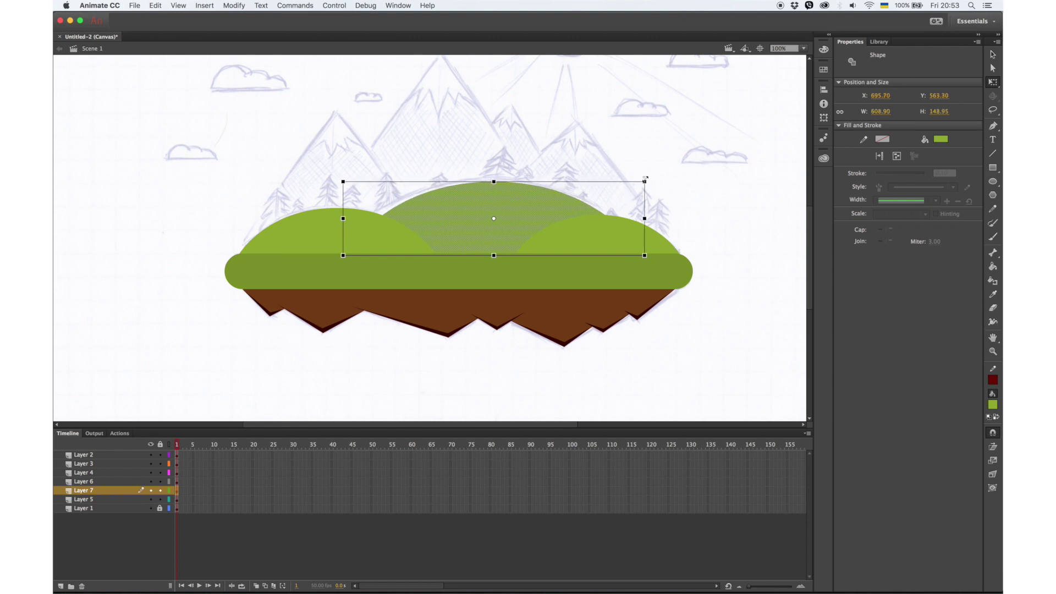
drag(343, 180, 328, 177)
drag(115, 495, 115, 503)
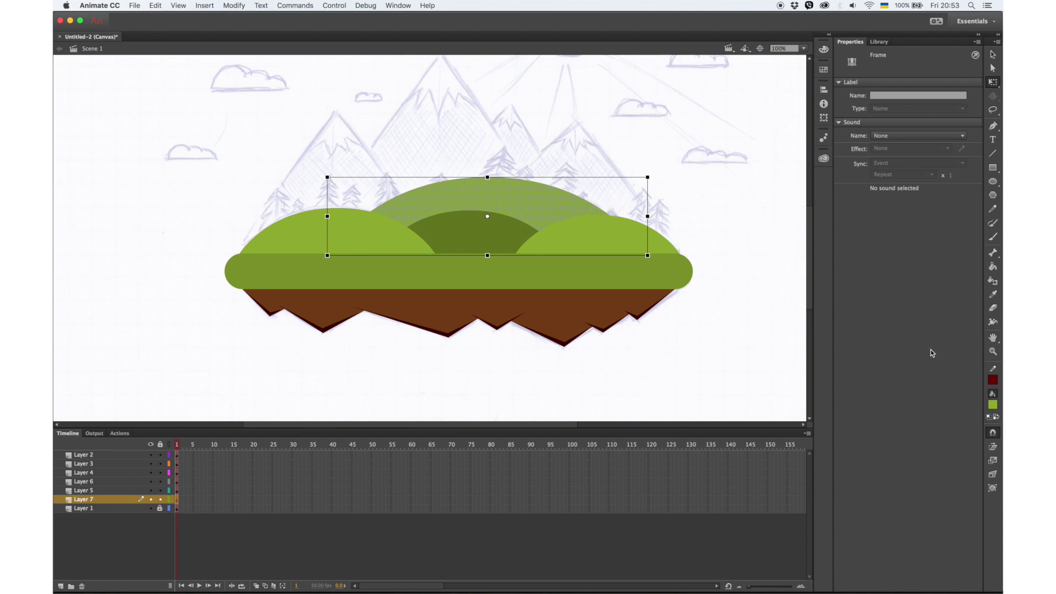
Step: Recolour the wide back hill with a brighter custom green
click(993, 294)
click(992, 405)
click(983, 415)
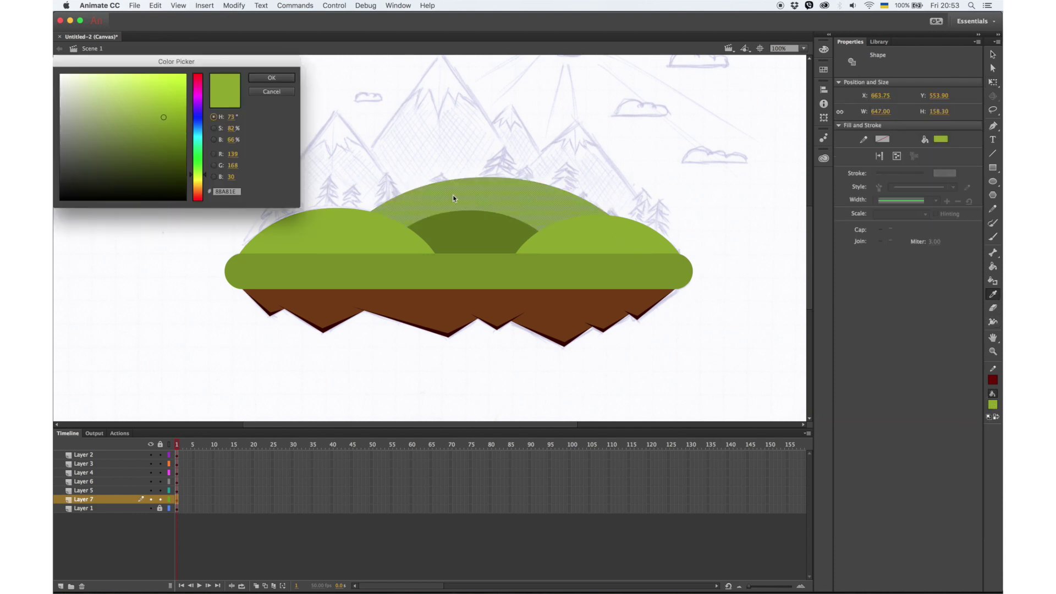
click(272, 77)
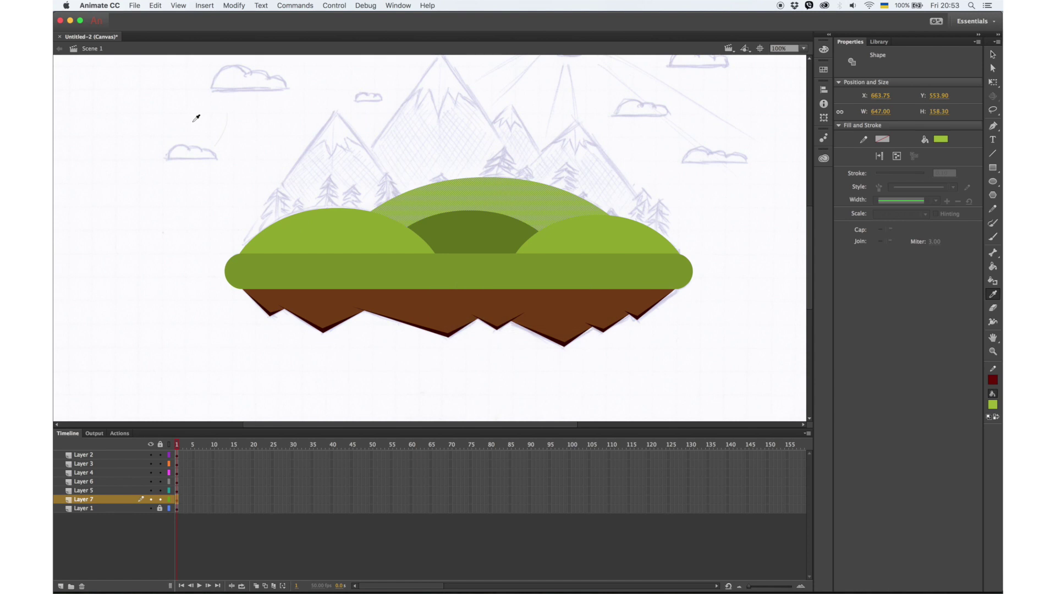
click(993, 55)
click(766, 135)
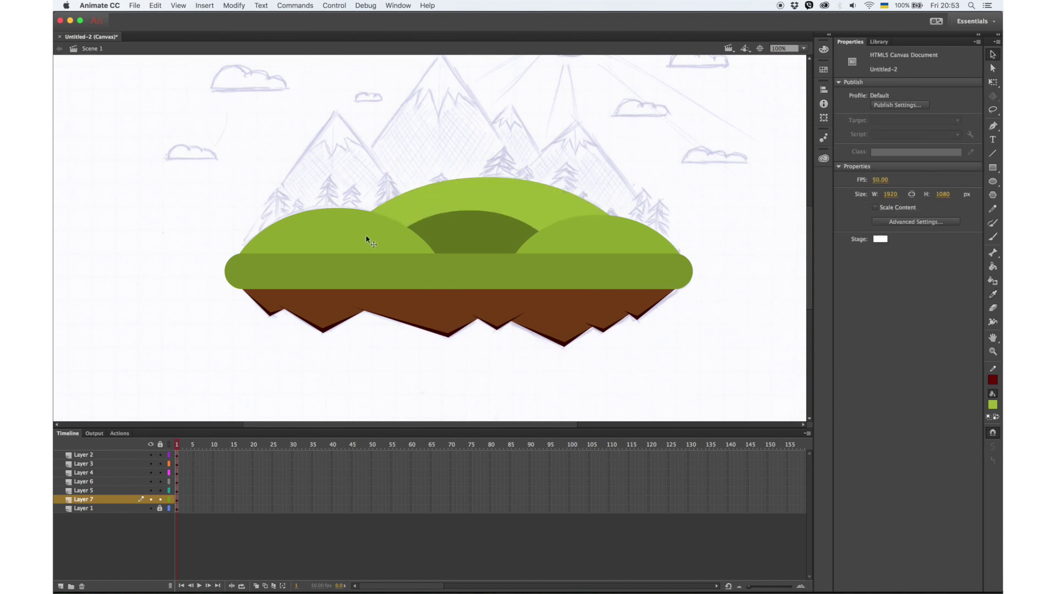
Step: Add a new layer between Layer 7 and the sketch on Layer 1
click(993, 154)
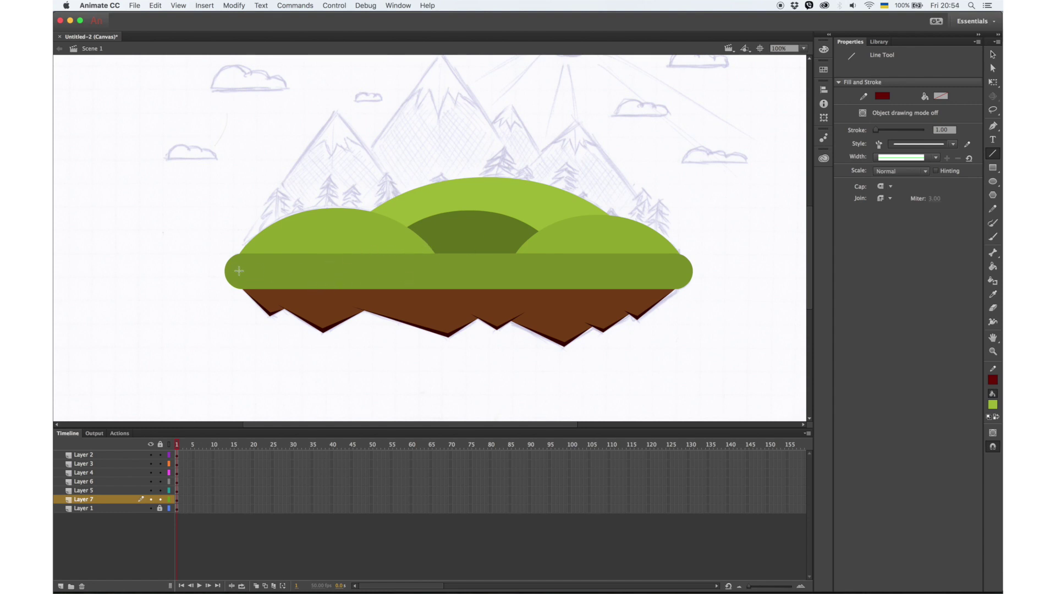
key(v)
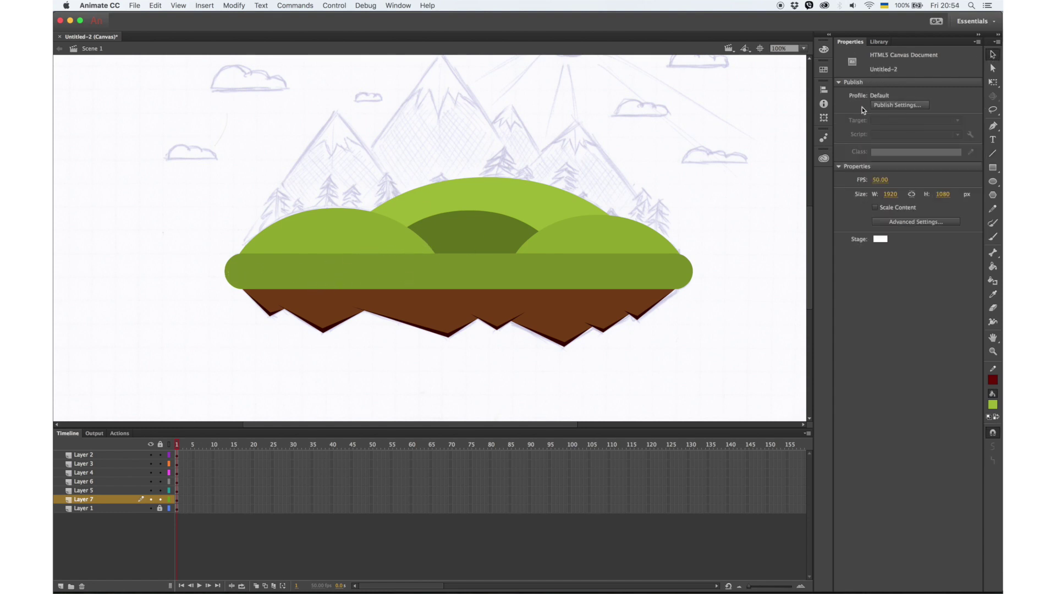
scroll(523, 192, up, 3)
click(91, 510)
click(61, 586)
key(n)
drag(239, 288, 333, 152)
drag(333, 153, 446, 303)
key(super+z)
click(151, 456)
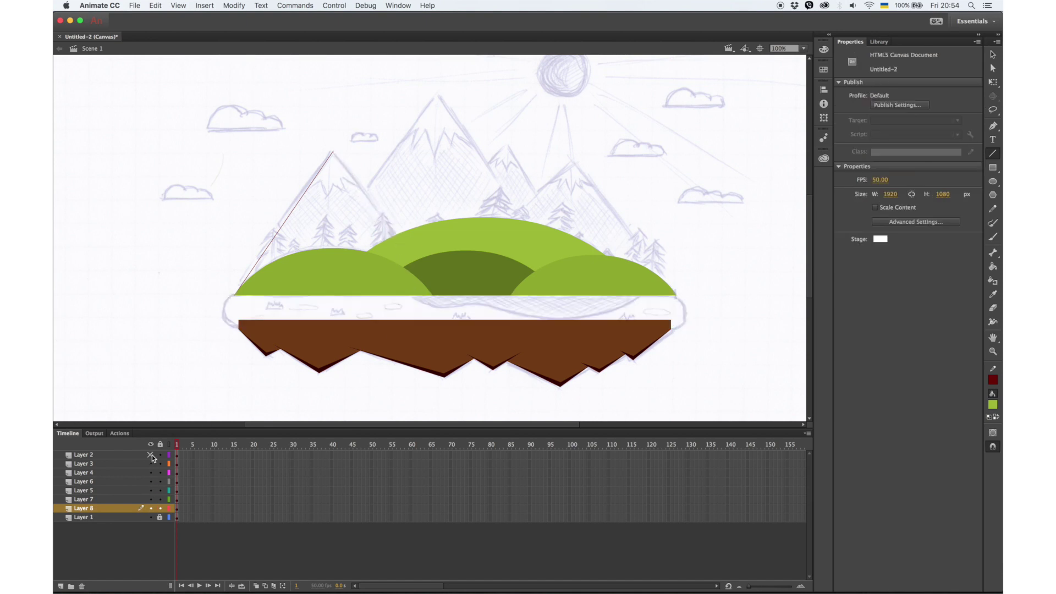
click(152, 443)
key(super+z)
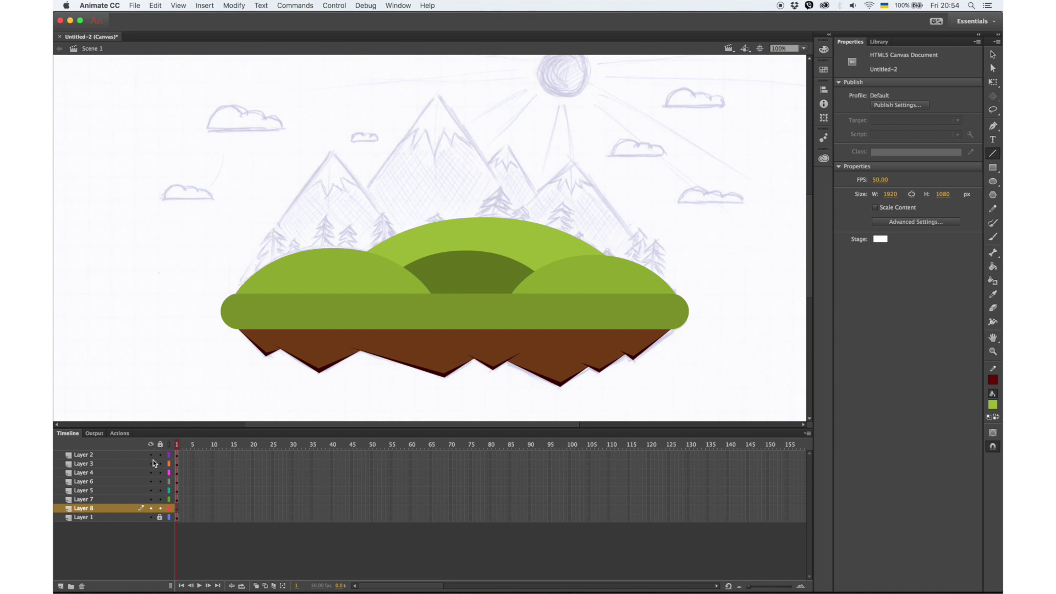
Step: Hide the ground bar on Layer 2 and trace the left mountain's two slopes with straight lines extending below the hills
click(151, 455)
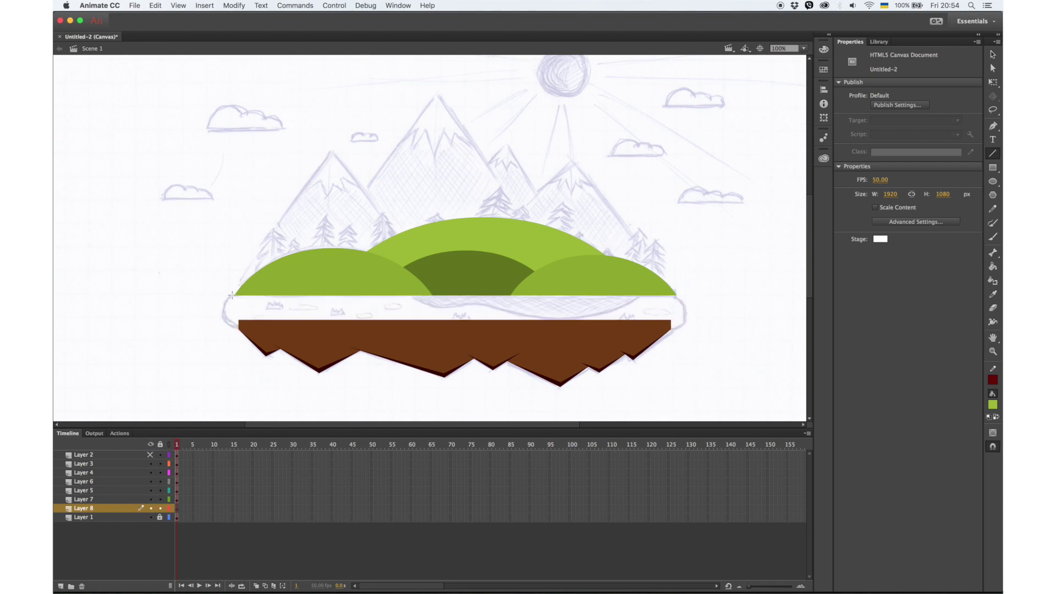
drag(234, 293, 333, 150)
key(super+z)
drag(230, 296, 273, 223)
key(super+z)
drag(230, 296, 454, 314)
Step: Draw a horizontal baseline under the hills and the right mountain's outer slope, pulling in the corner at the left mountain's foot
drag(230, 300, 710, 312)
drag(588, 176, 675, 299)
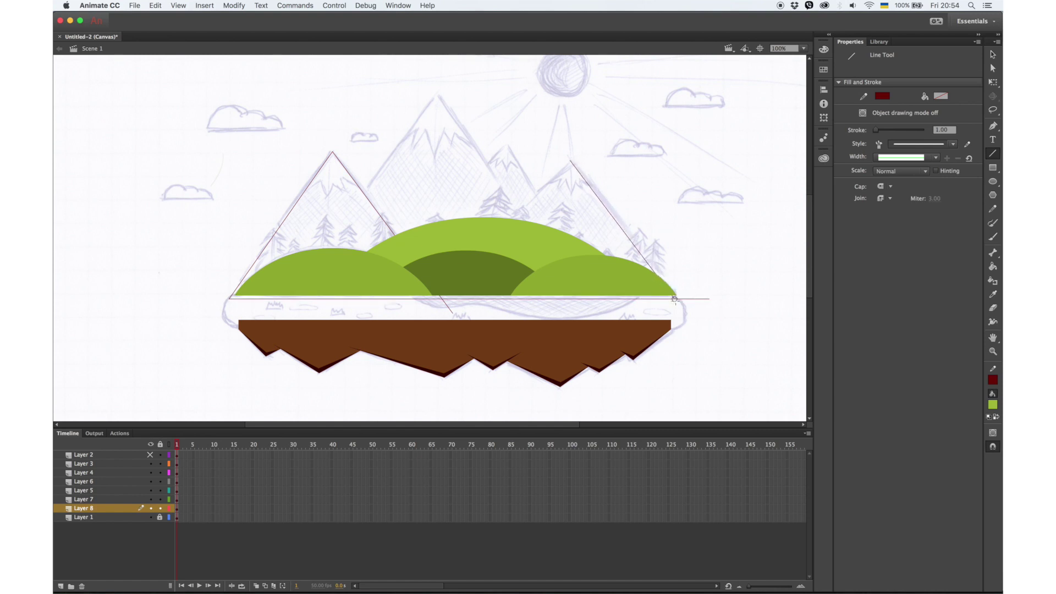
key(v)
drag(229, 300, 235, 302)
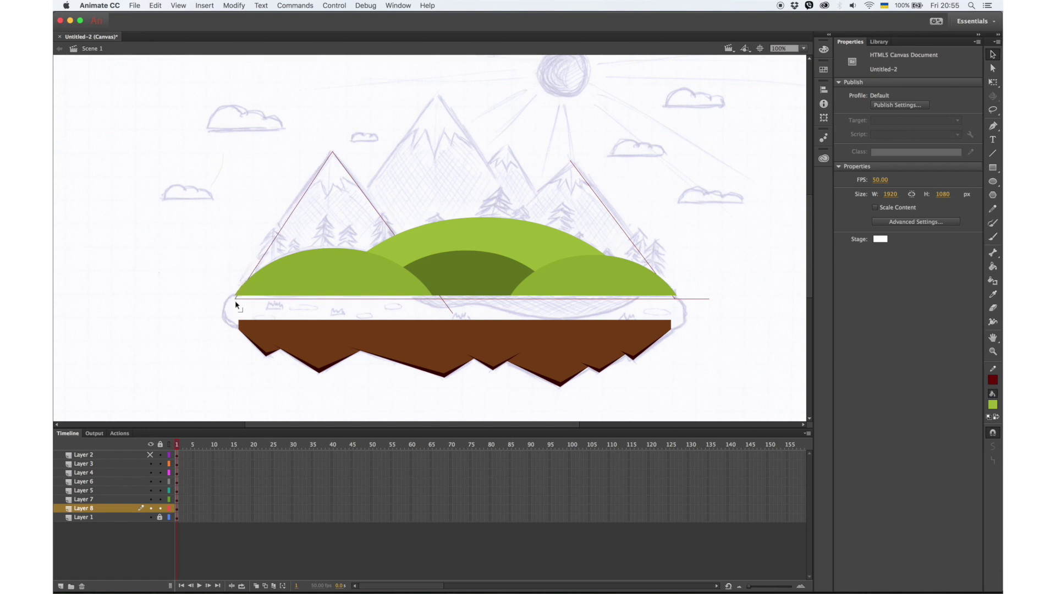
Step: Trace the tall central peak, the right mountain's inner slope and the small peak between them with straight lines
key(n)
drag(437, 94, 282, 299)
mouse_move(437, 94)
mouse_down()
mouse_move(555, 297)
mouse_move(576, 299)
mouse_up()
mouse_move(571, 161)
mouse_down()
mouse_move(460, 286)
mouse_move(403, 304)
mouse_up()
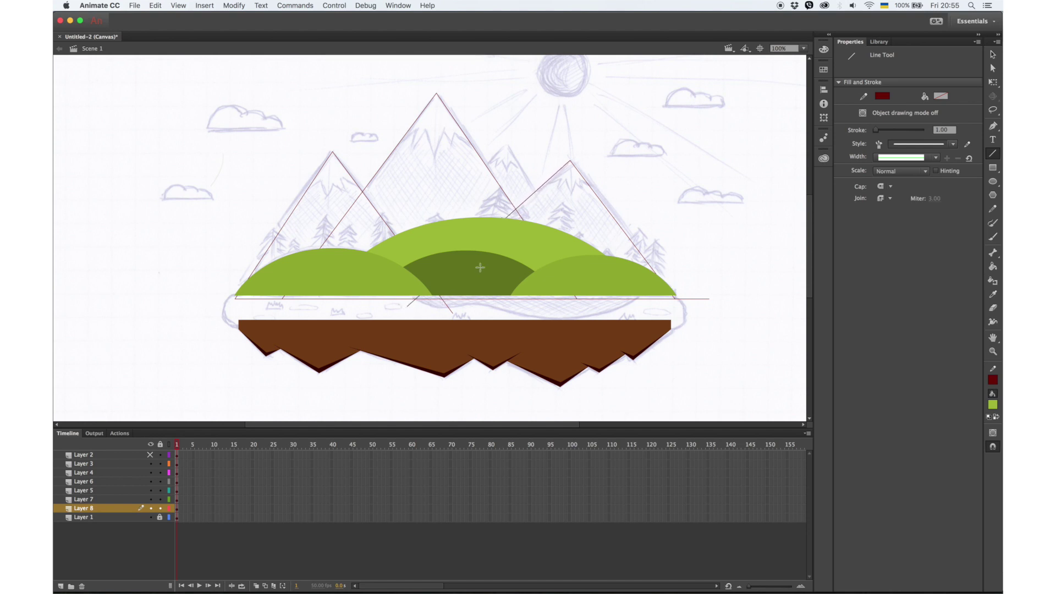
drag(501, 147, 537, 190)
mouse_move(266, 256)
mouse_down()
mouse_move(349, 135)
mouse_move(314, 134)
mouse_up()
drag(320, 247, 443, 92)
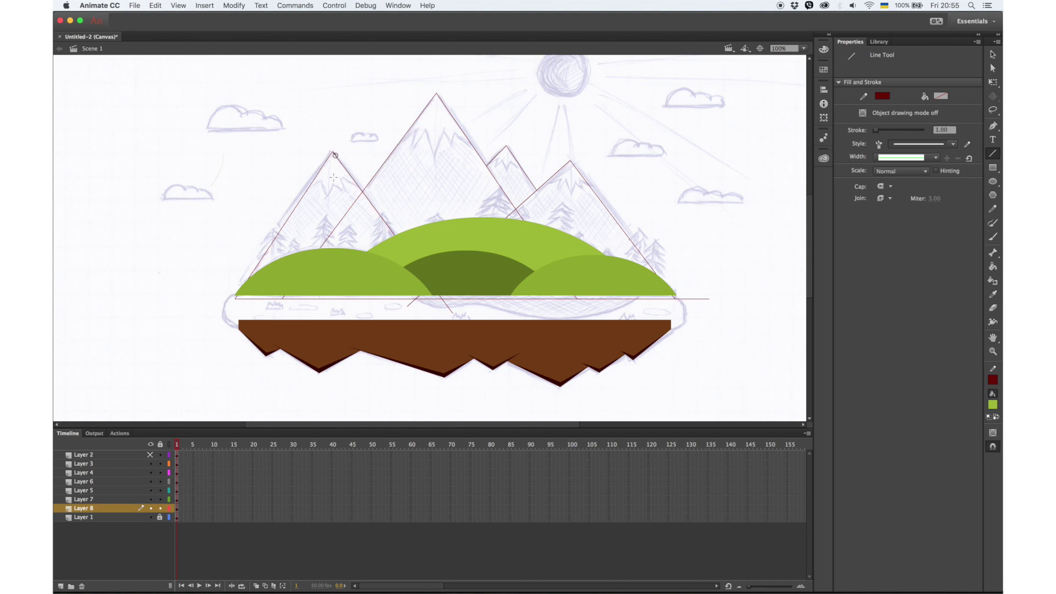
Step: Delete the slope segments overlapping behind the left and right mountains and remove the small peak's outline
drag(333, 154, 333, 311)
key(super+z)
click(994, 55)
click(346, 214)
key(Delete)
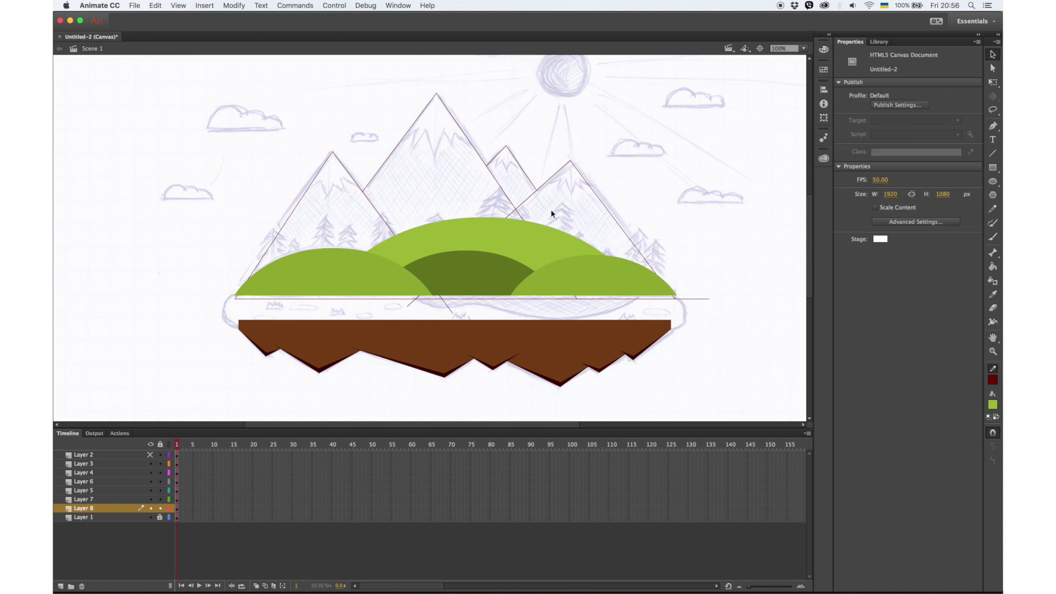
click(496, 181)
click(533, 183)
key(Delete)
click(501, 156)
key(Delete)
click(993, 154)
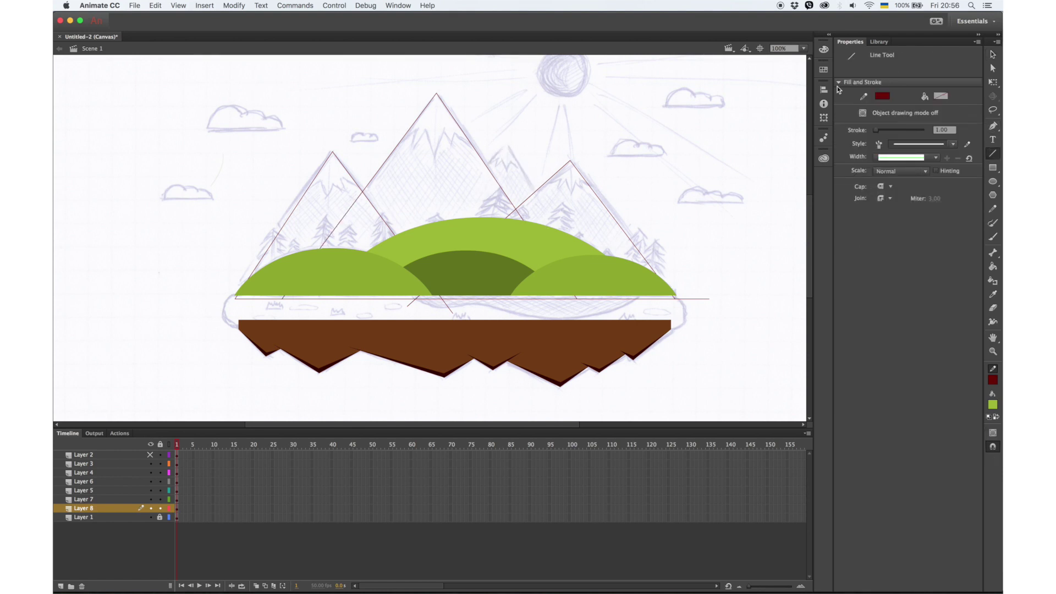
Step: Undo the recent line work back to only the left mountain's two slopes
click(993, 55)
key(super+z)
key(super+z)
key(super+z)
key(super+z)
key(super+z)
key(super+z)
key(super+z)
key(super+z)
key(super+z)
key(super+z)
Step: Draw a horizontal baseline beneath the left mountain, closing the outline formed by its two slopes
key(n)
drag(230, 299, 454, 299)
key(v)
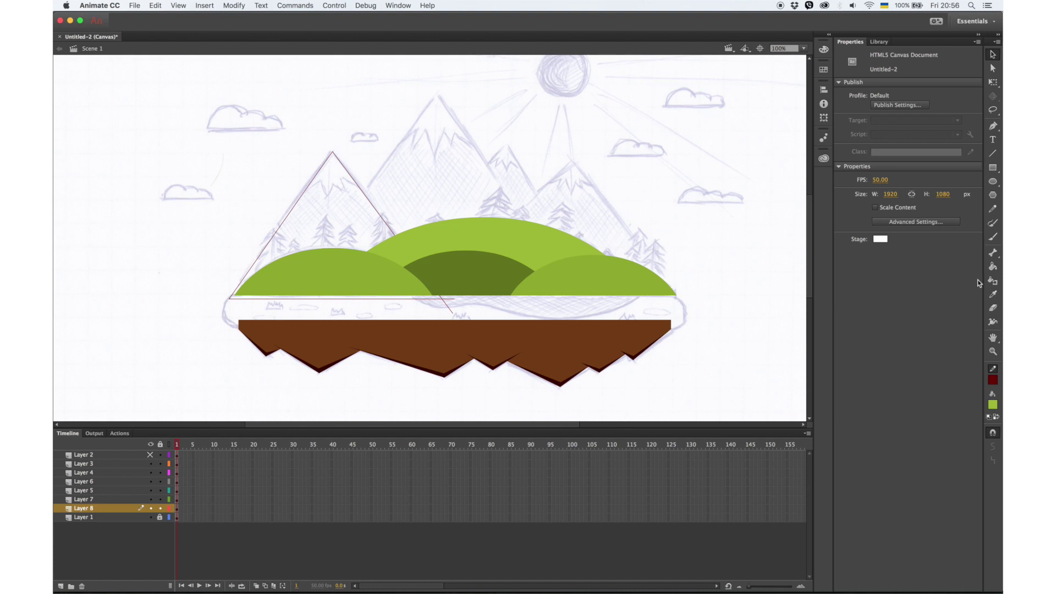
Step: Fill the left mountain's closed outline with the blue-grey colour #607785
click(993, 266)
click(993, 405)
click(989, 415)
click(108, 127)
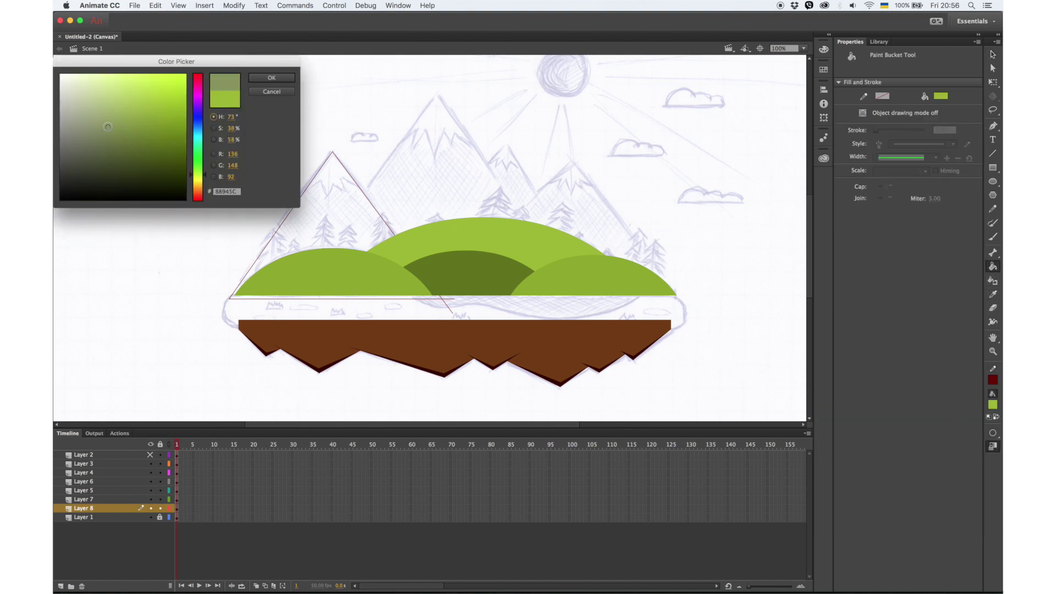
click(200, 130)
click(109, 136)
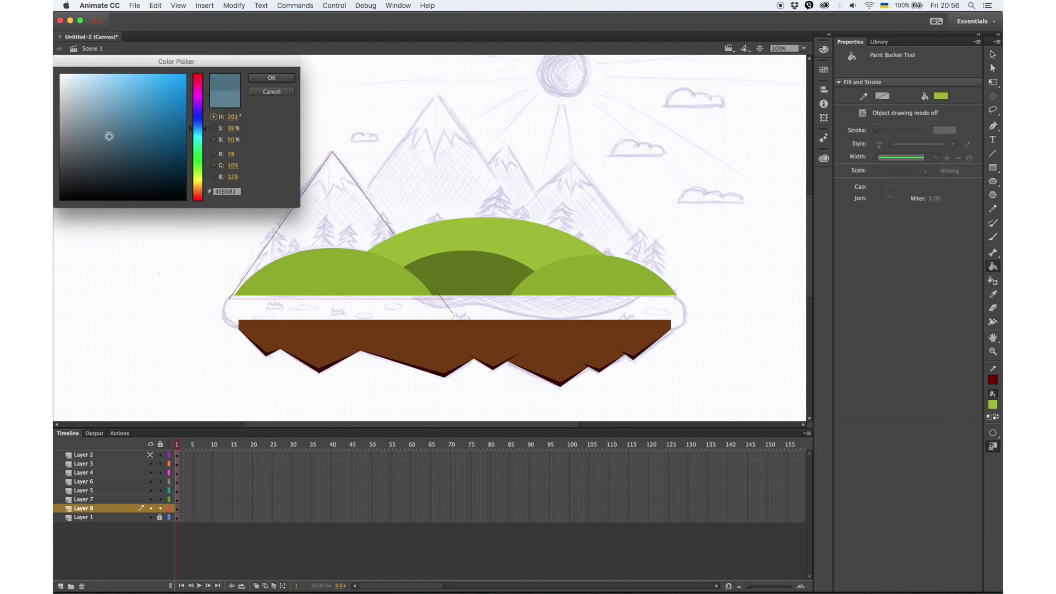
click(272, 77)
click(363, 223)
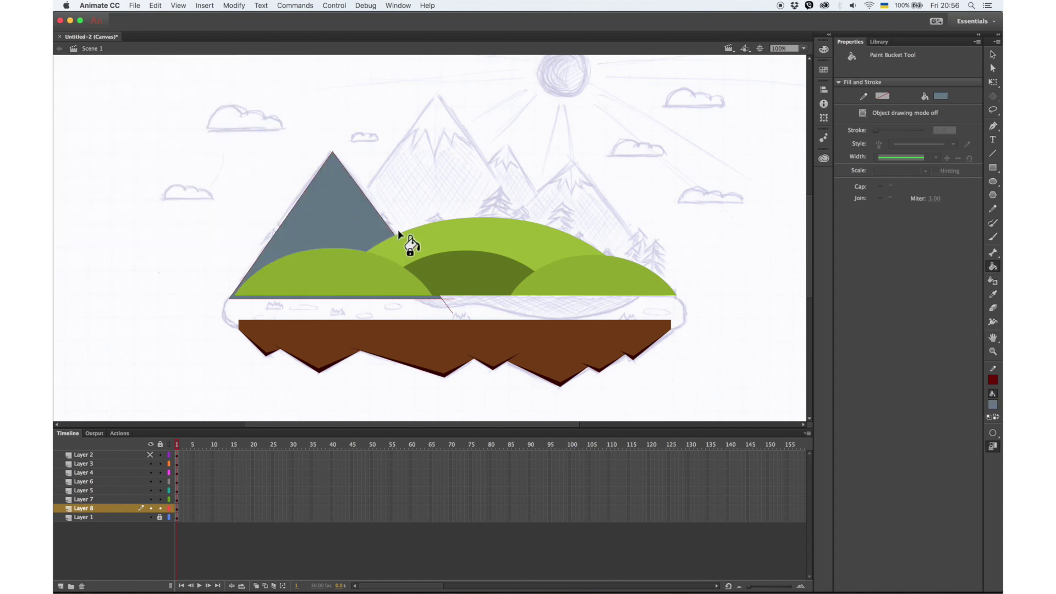
Step: Delete the left mountain's outline strokes and nudge the filled shape slightly to the right
click(993, 54)
double_click(399, 300)
key(Delete)
click(348, 211)
key(Right)
key(Right)
key(Right)
key(Right)
key(Right)
key(Right)
key(Right)
key(Right)
key(Right)
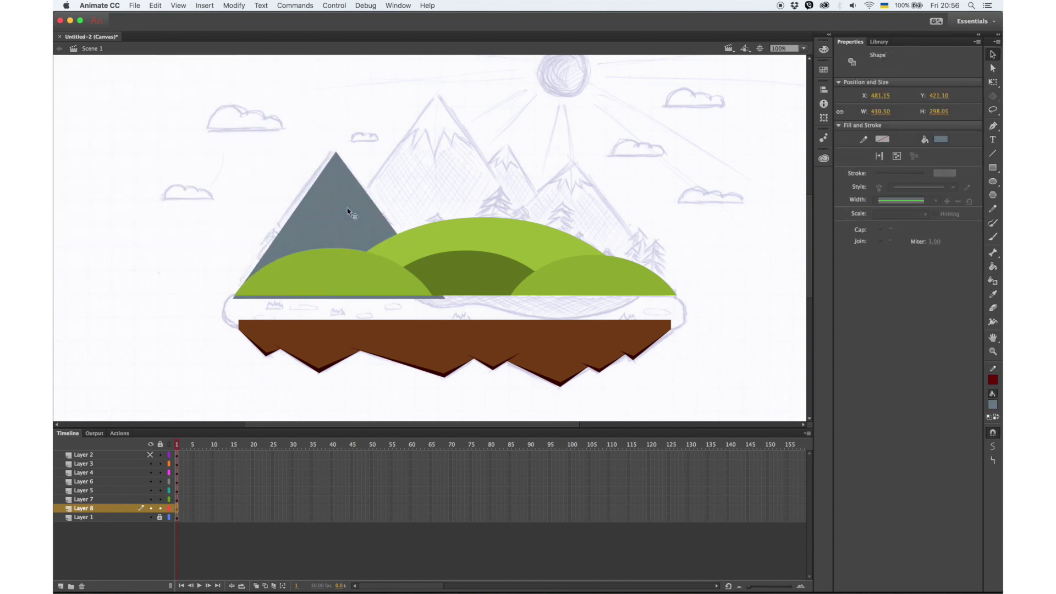
key(Left)
key(Left)
key(Left)
Step: Check the left mountain against the ground bar by showing Layer 2 briefly and hiding it again
click(309, 278)
key(q)
click(150, 455)
click(149, 455)
Step: Draw a vertical line from the left mountain's summit down past its base to split it into two faces
click(352, 214)
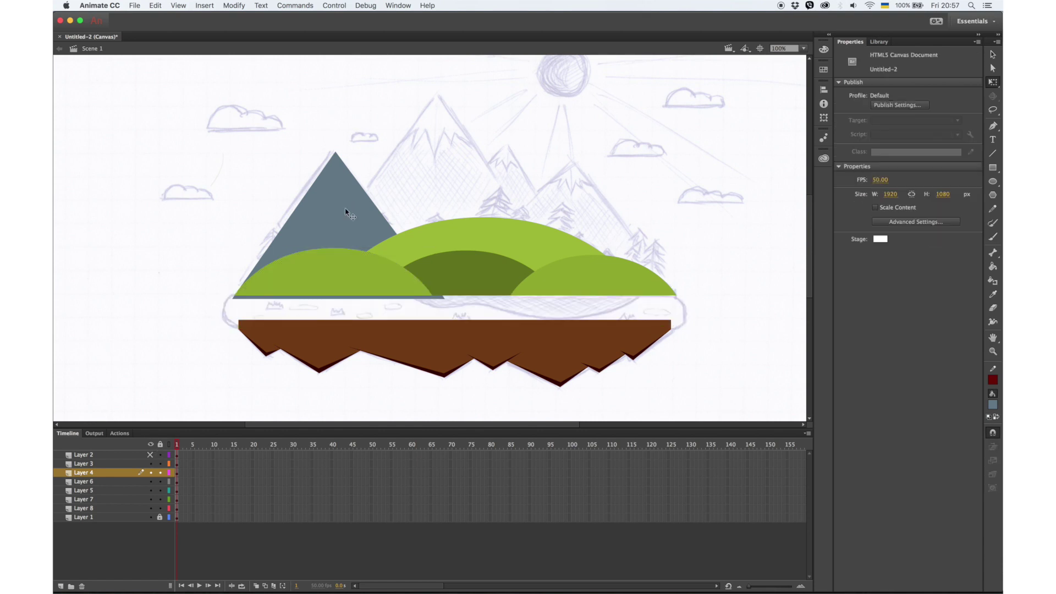
key(n)
drag(336, 153, 332, 275)
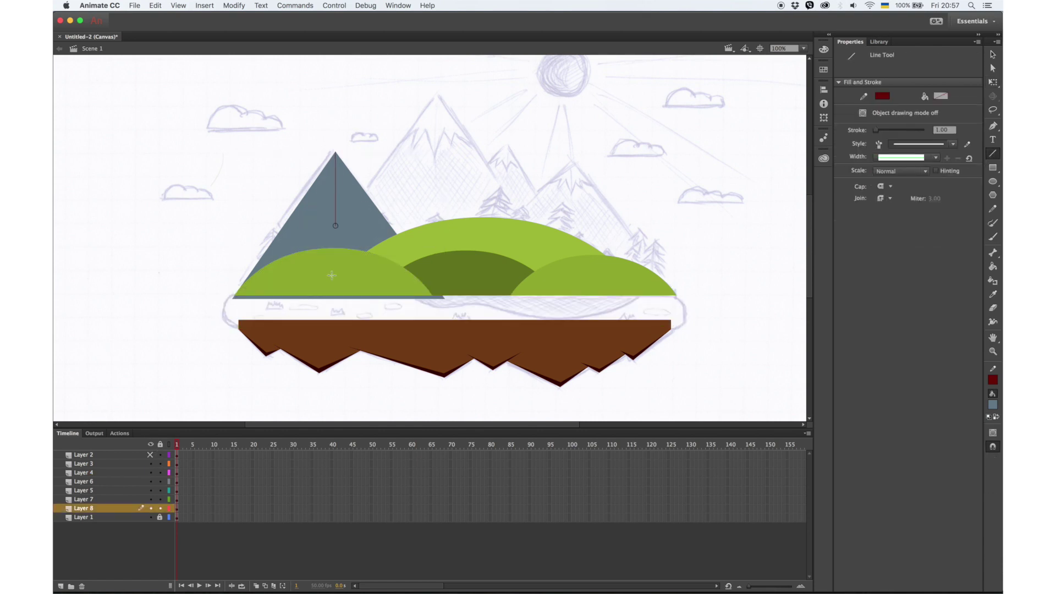
Step: Fill the left mountain's left face with a lighter blue-grey and delete the vertical dividing line
click(993, 405)
click(981, 418)
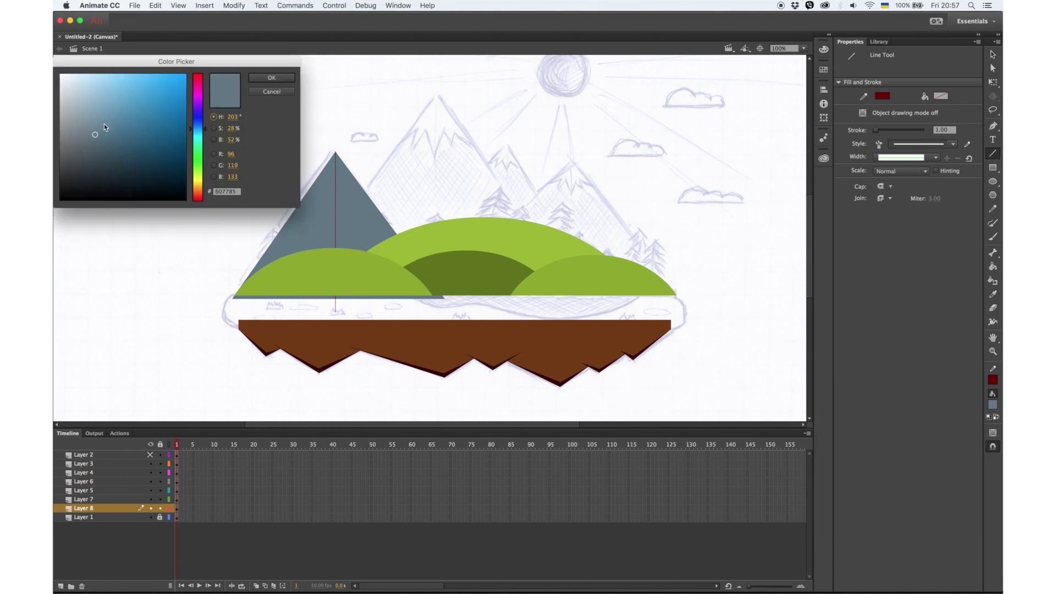
click(91, 124)
click(272, 77)
click(993, 266)
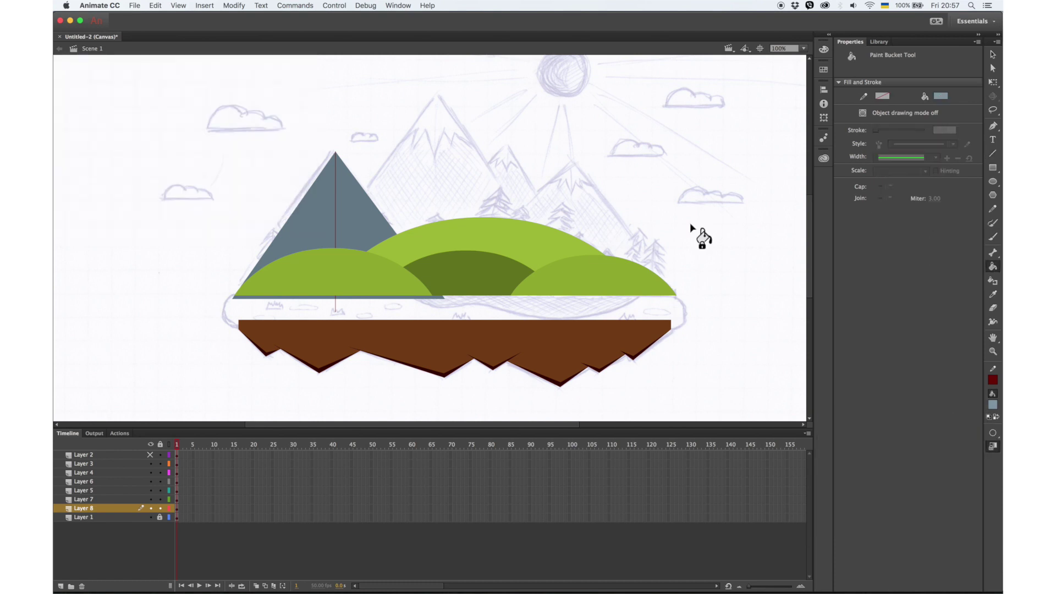
click(312, 249)
key(v)
click(336, 240)
key(Delete)
Step: Recolour the left mountain's right face to the slightly lighter blue-grey #6A8392
key(k)
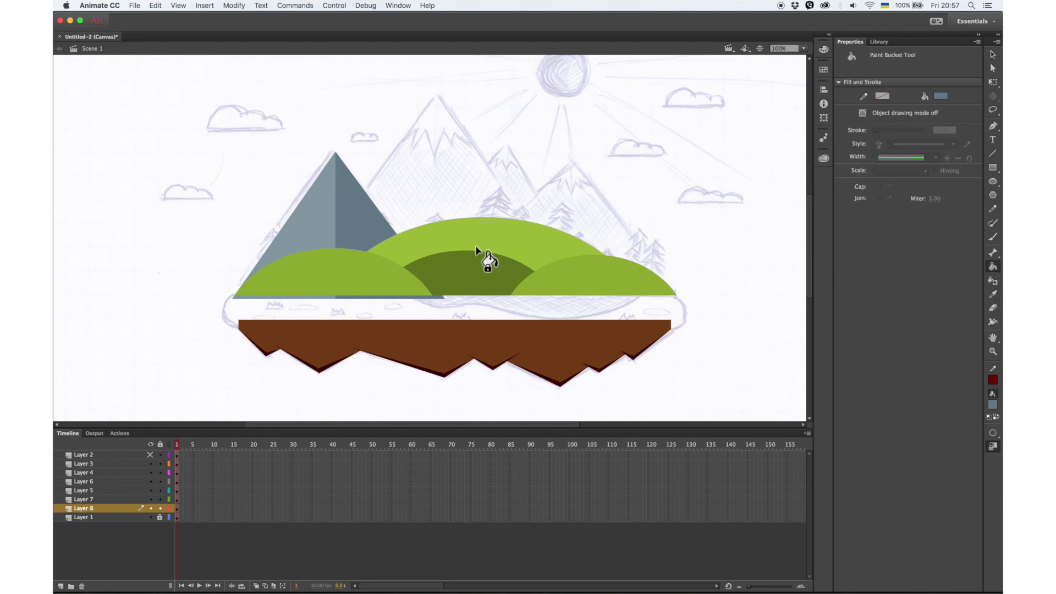
click(993, 406)
click(982, 417)
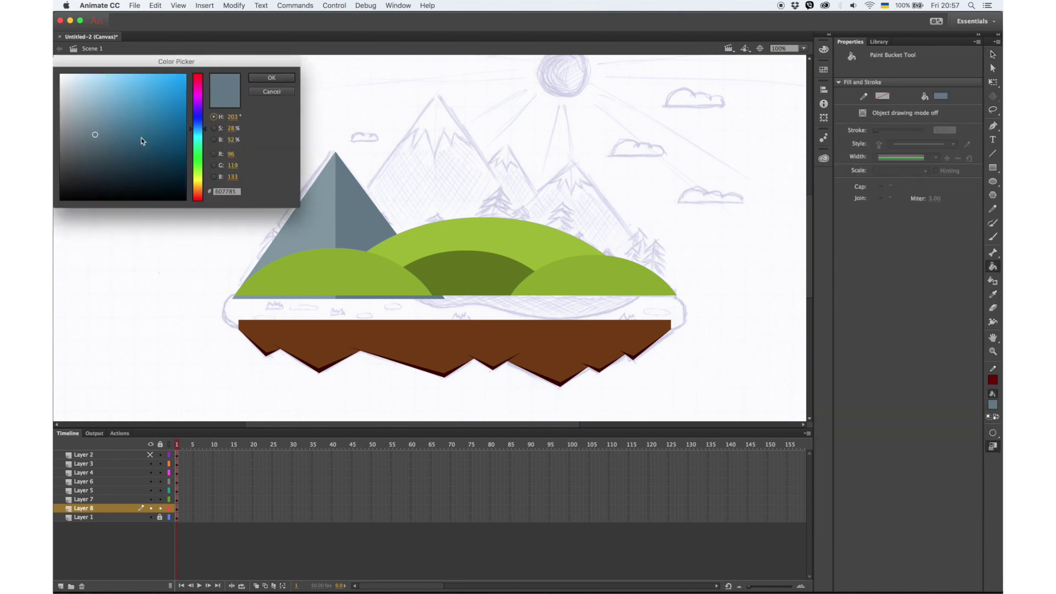
click(94, 127)
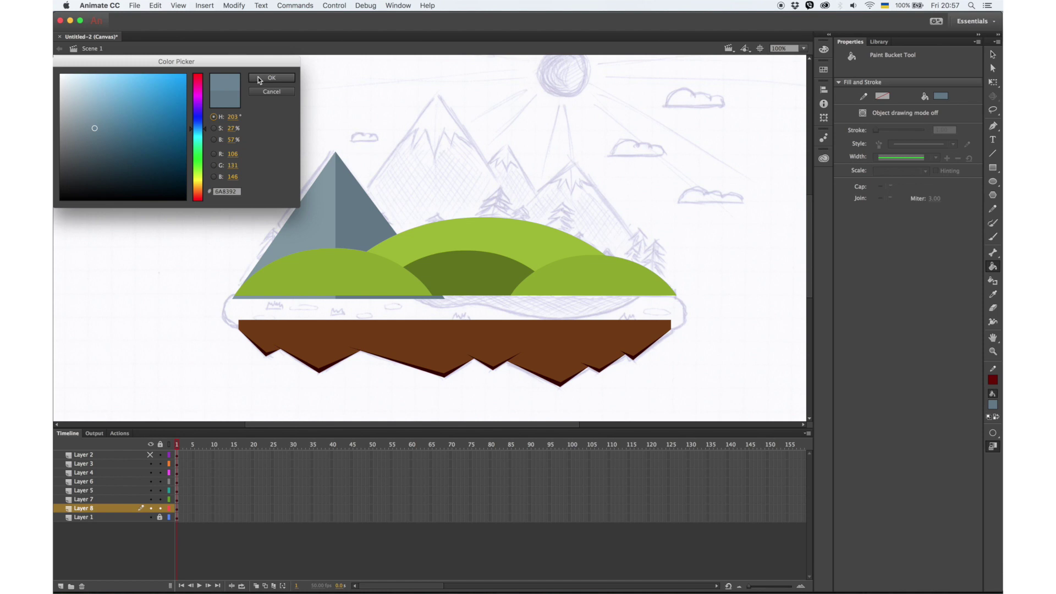
click(258, 80)
click(363, 229)
key(v)
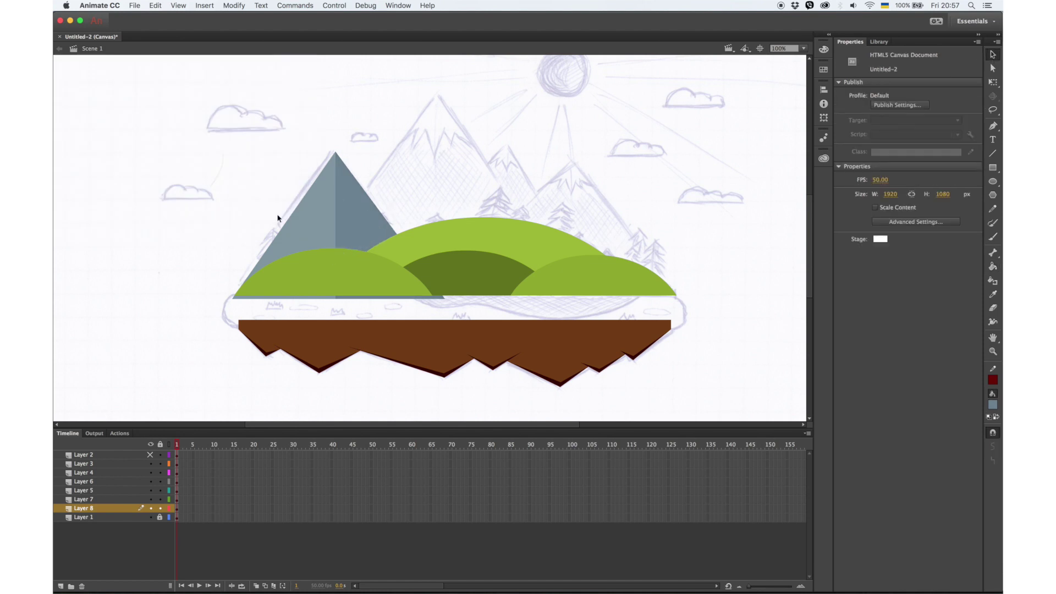
Step: Trace the jagged lower edge of the snowcap across the left mountain's summit with short straight lines
key(n)
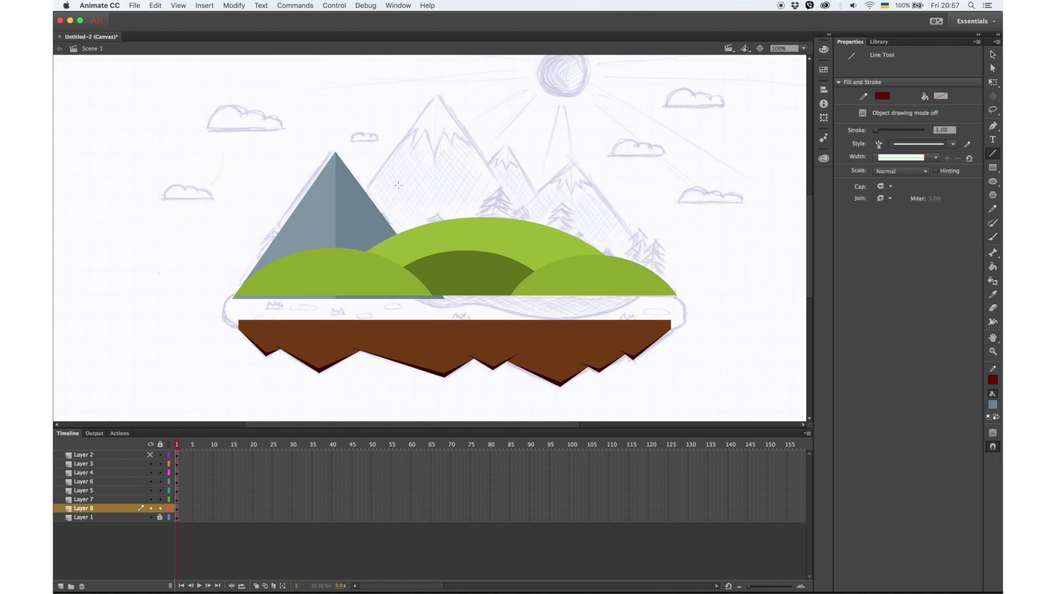
mouse_move(335, 196)
mouse_down()
mouse_move(326, 147)
mouse_move(345, 163)
mouse_move(349, 129)
mouse_up()
mouse_move(332, 179)
mouse_down()
mouse_move(320, 196)
mouse_move(326, 175)
mouse_up()
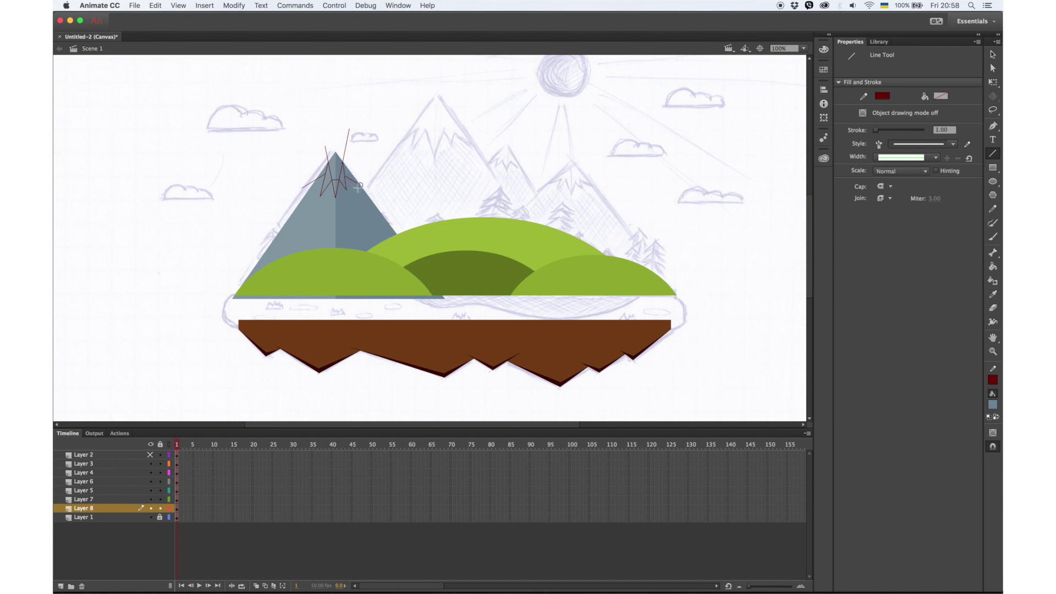
Step: Fill the right, shaded side of the left mountain's snowcap with light grey
click(993, 267)
click(994, 405)
click(851, 467)
click(341, 181)
Step: Fill the left side of the left mountain's snowcap with a near-white colour
click(993, 404)
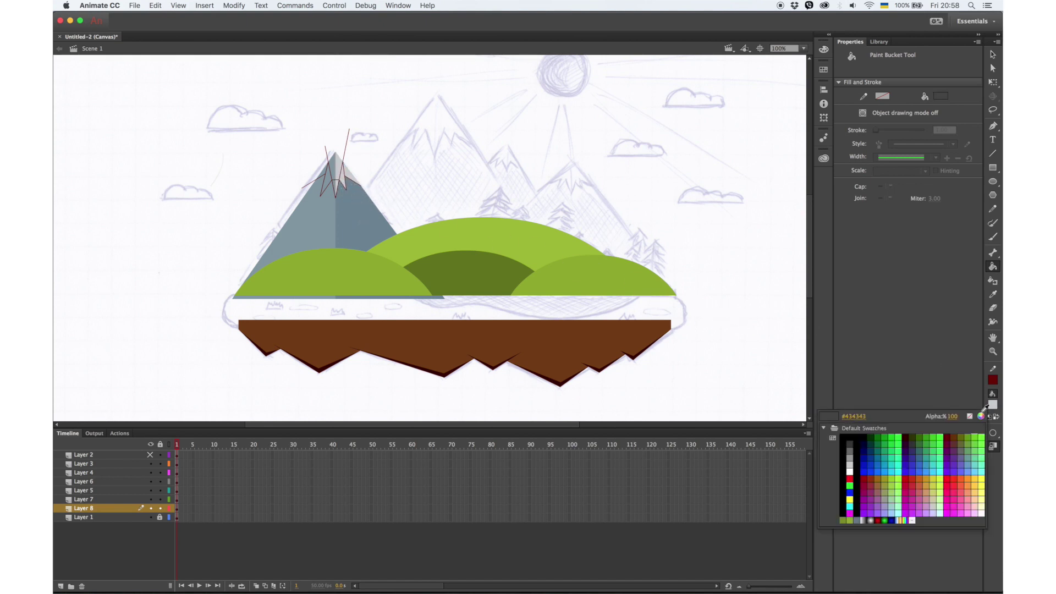
click(983, 419)
drag(59, 86, 57, 84)
click(272, 78)
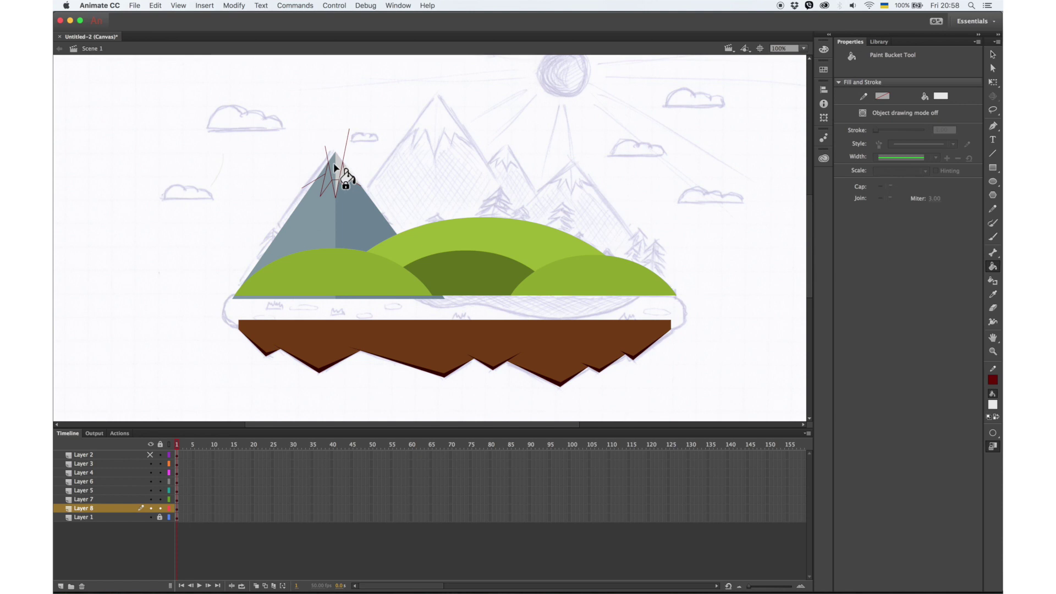
click(333, 170)
click(327, 180)
click(324, 174)
Step: Delete all the construction strokes around the left mountain's snowcap, keeping its fills
click(993, 55)
double_click(346, 188)
key(Delete)
key(super+z)
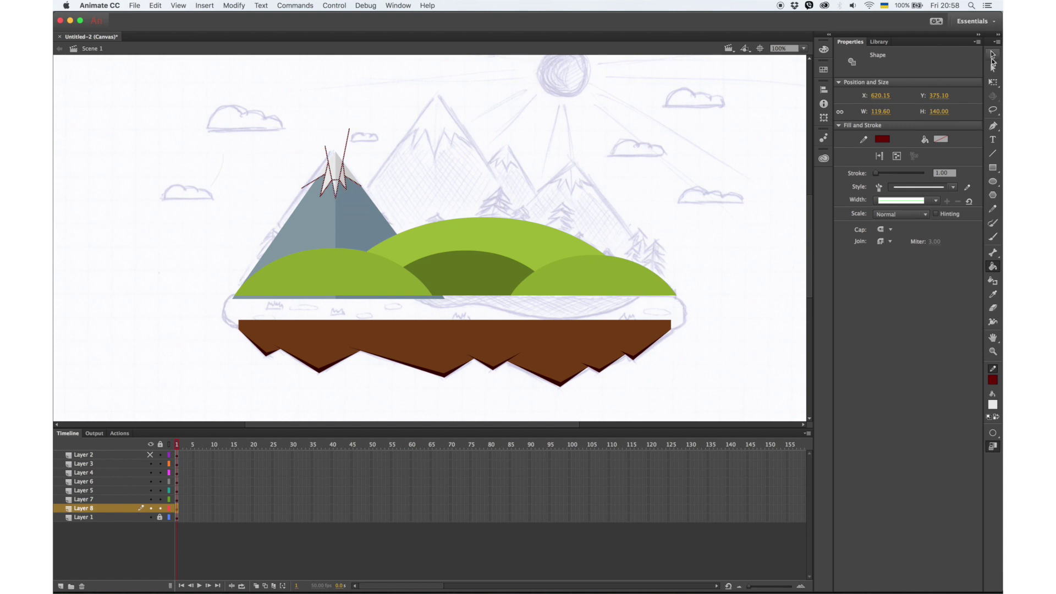
key(Delete)
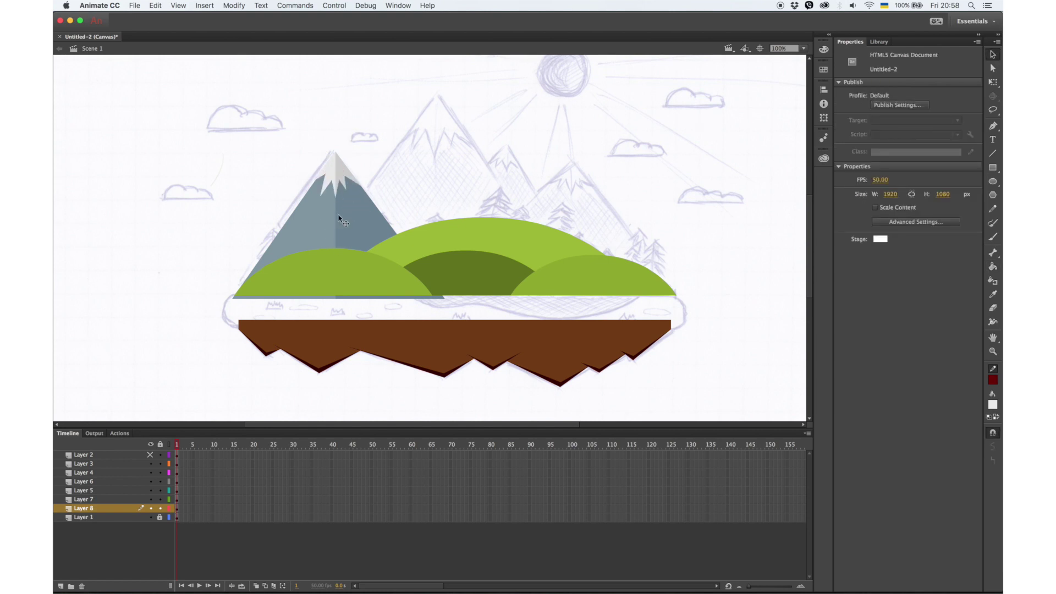
Step: Copy the finished left mountain artwork and add a new layer between Layer 8 and the sketch on Layer 1
click(177, 508)
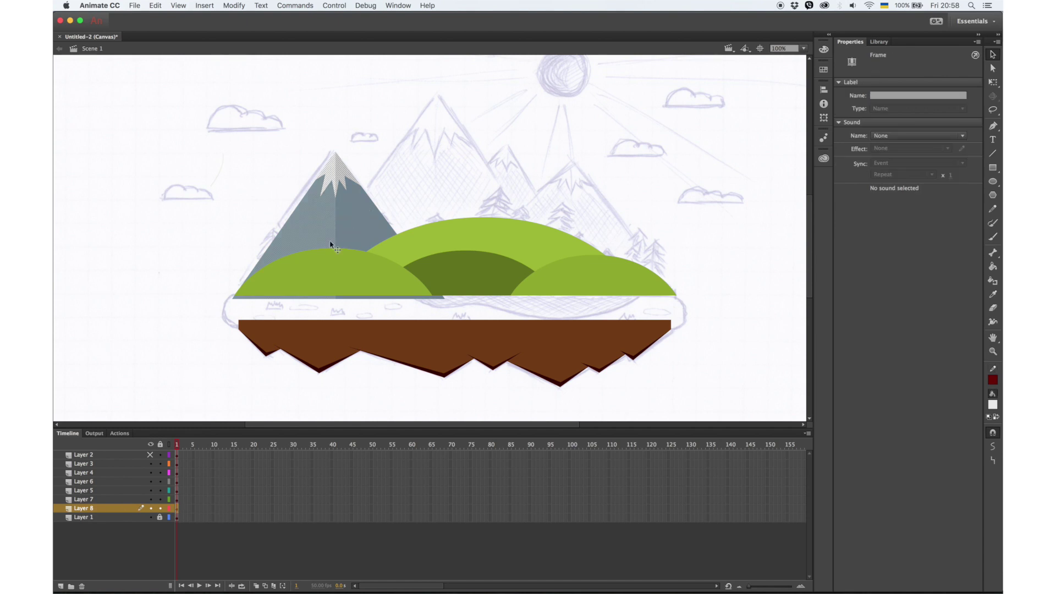
click(61, 587)
drag(95, 509, 102, 521)
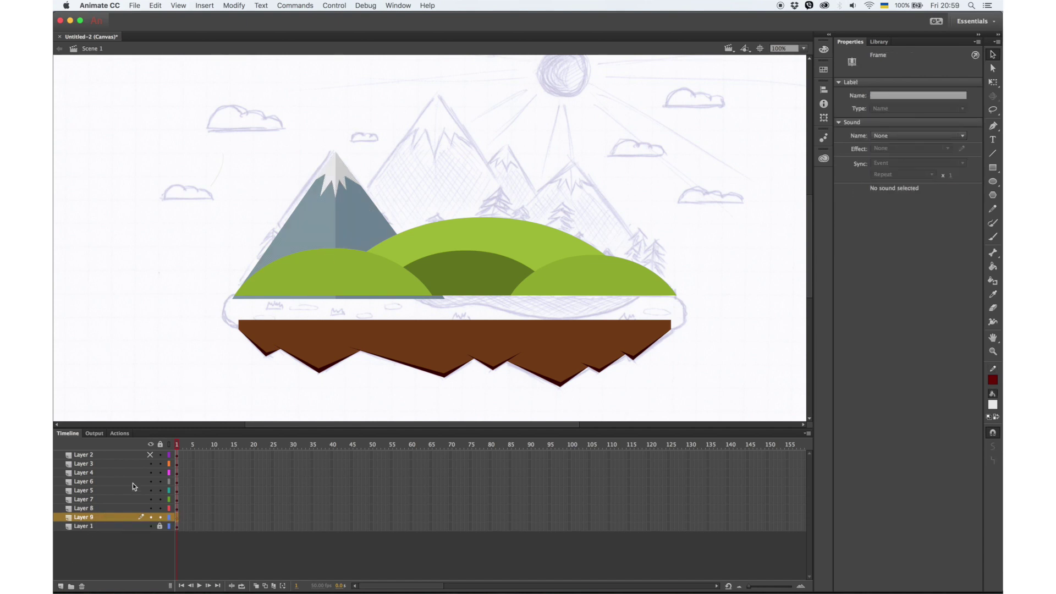
Step: Paste the mountain copy on Layer 9, enlarge it to about 599 by 414 px and align it with the sketched central peak
key(super+v)
drag(427, 205, 418, 188)
click(994, 83)
drag(543, 135, 612, 66)
key(shift+Left)
key(shift+Left)
key(shift+Left)
key(shift+Left)
key(shift+Left)
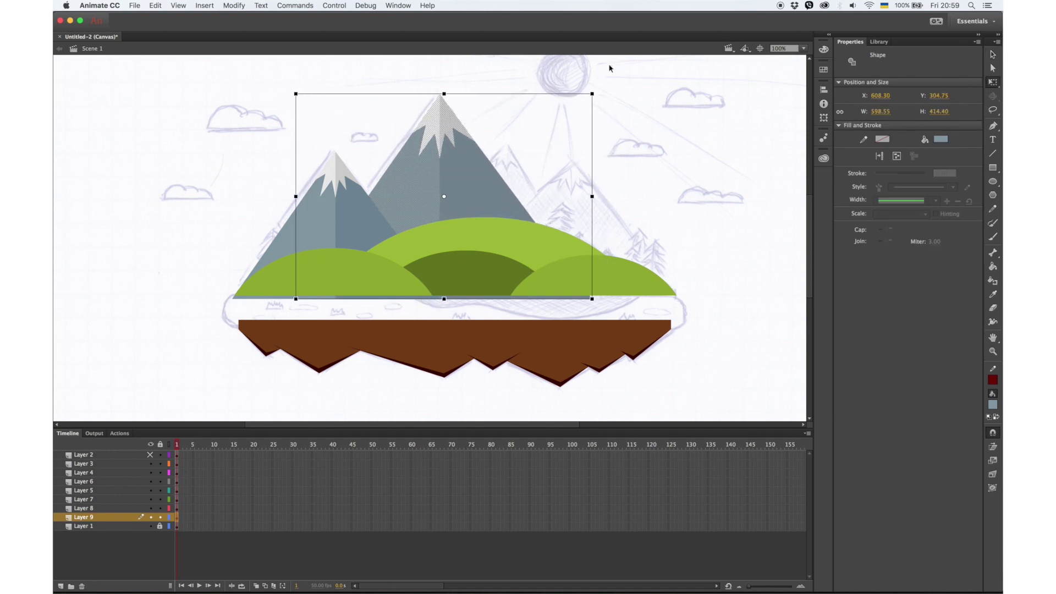
key(Right)
click(264, 141)
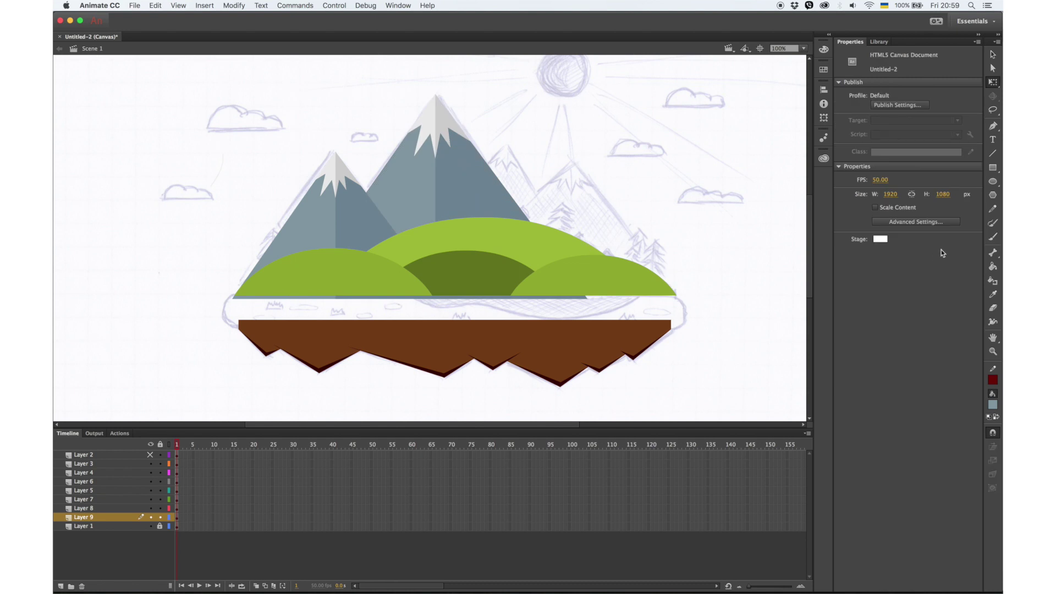
Step: Recolour the central mountain's right face to a deeper blue-grey
click(495, 201)
click(993, 266)
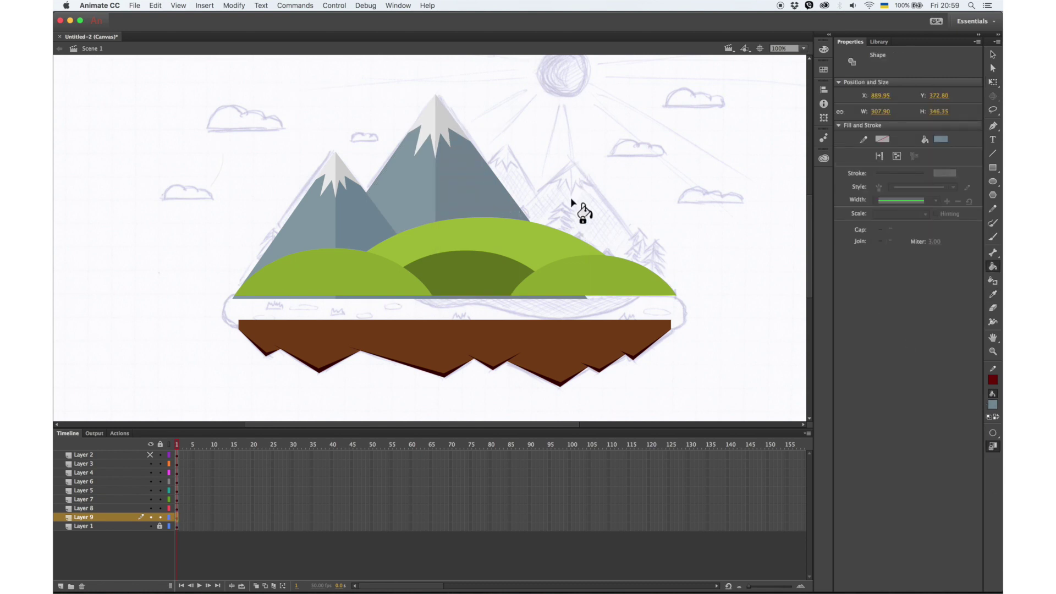
click(993, 406)
click(977, 413)
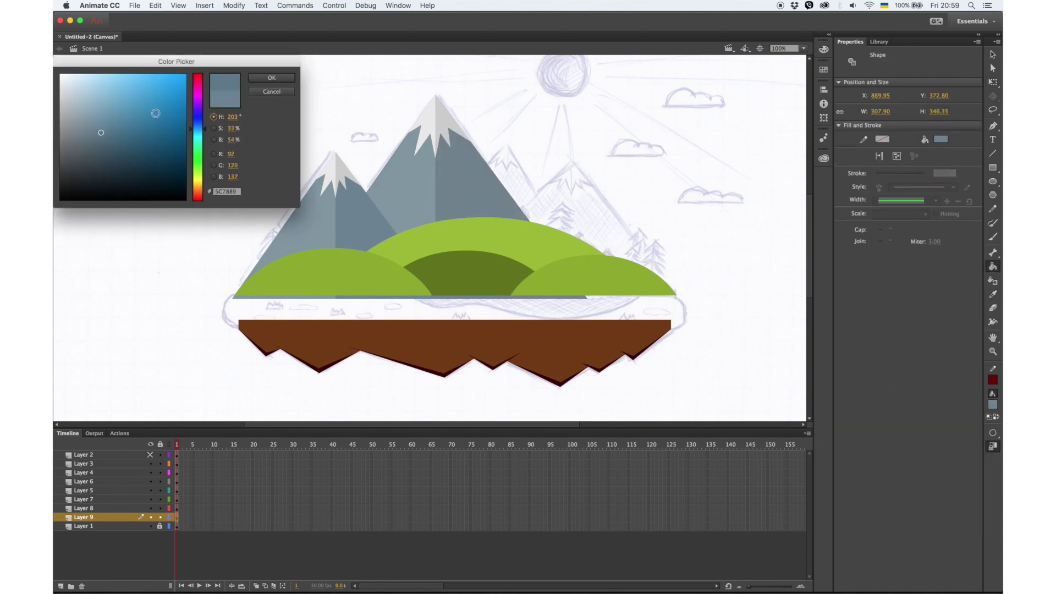
click(272, 77)
Step: Try to fill the central mountain's left face with the colour sampled from the left mountain's right face
key(i)
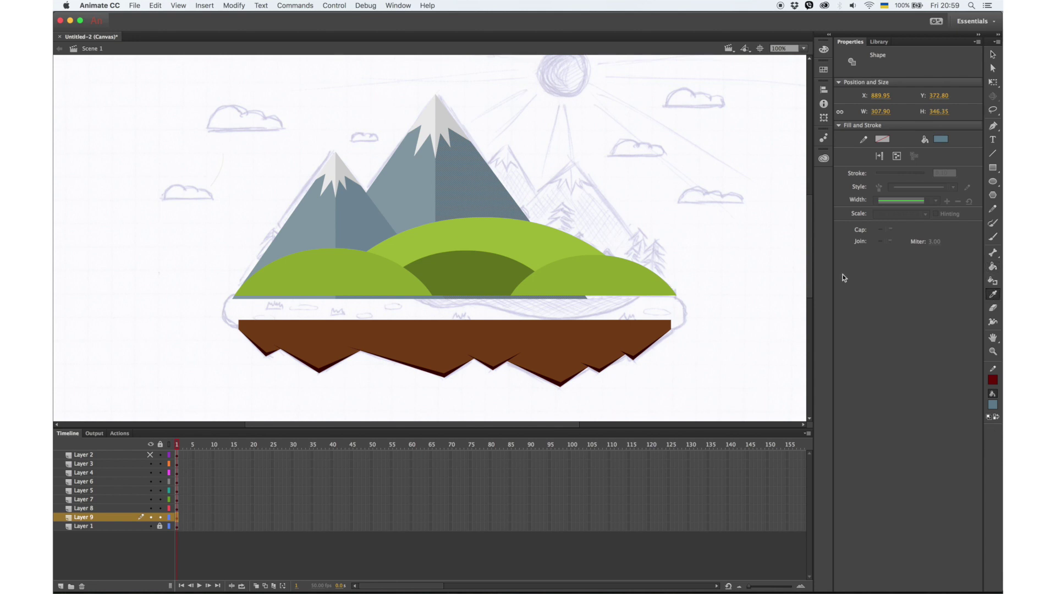
click(993, 69)
click(993, 294)
click(351, 219)
click(399, 198)
key(super+z)
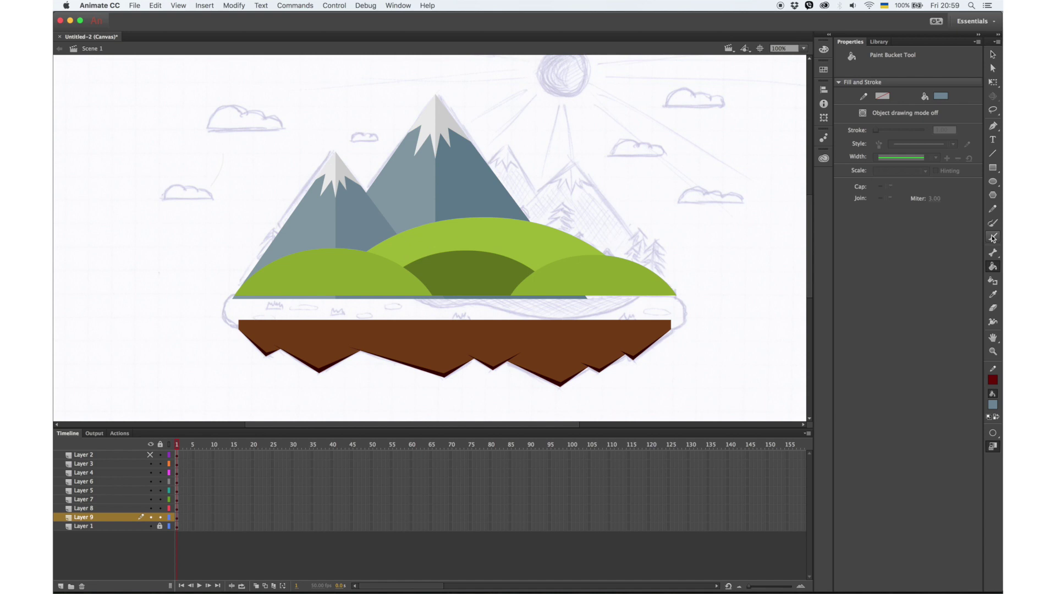
Step: Sample the left mountain's right-face colour, darken it and fill the central mountain's left face with it
click(993, 294)
click(377, 222)
click(993, 404)
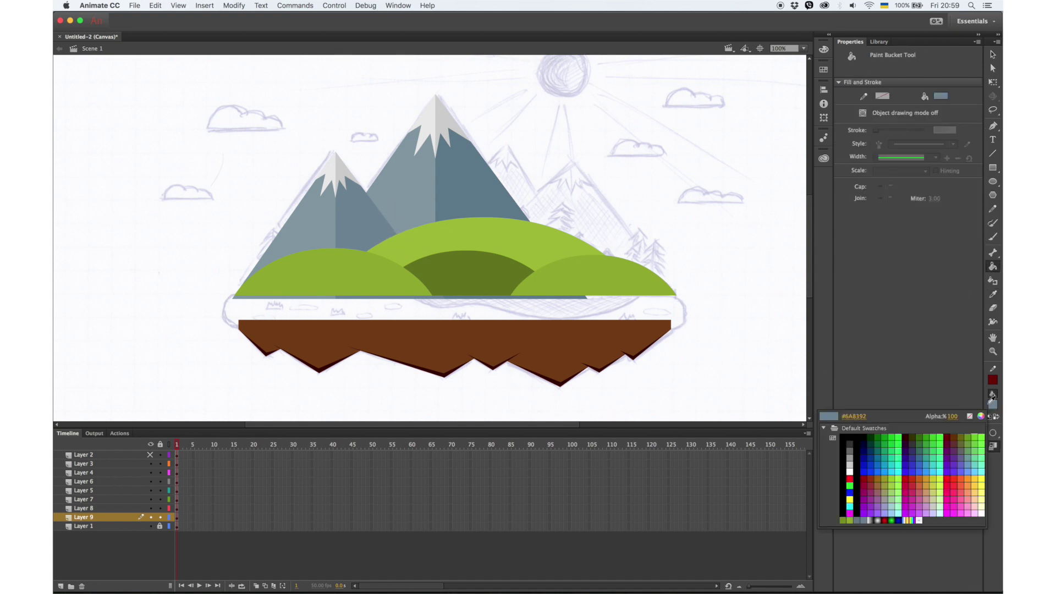
click(992, 400)
click(100, 133)
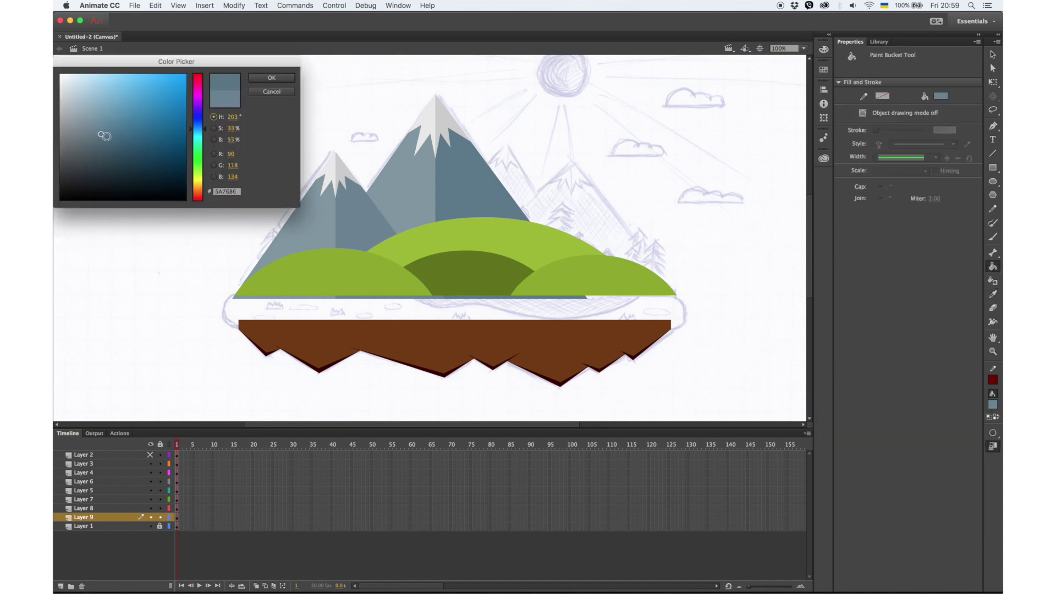
click(272, 77)
click(408, 181)
Step: Recolour the central mountain's right face to a dark slate blue, darker than its left face
key(v)
click(492, 187)
click(993, 404)
click(984, 417)
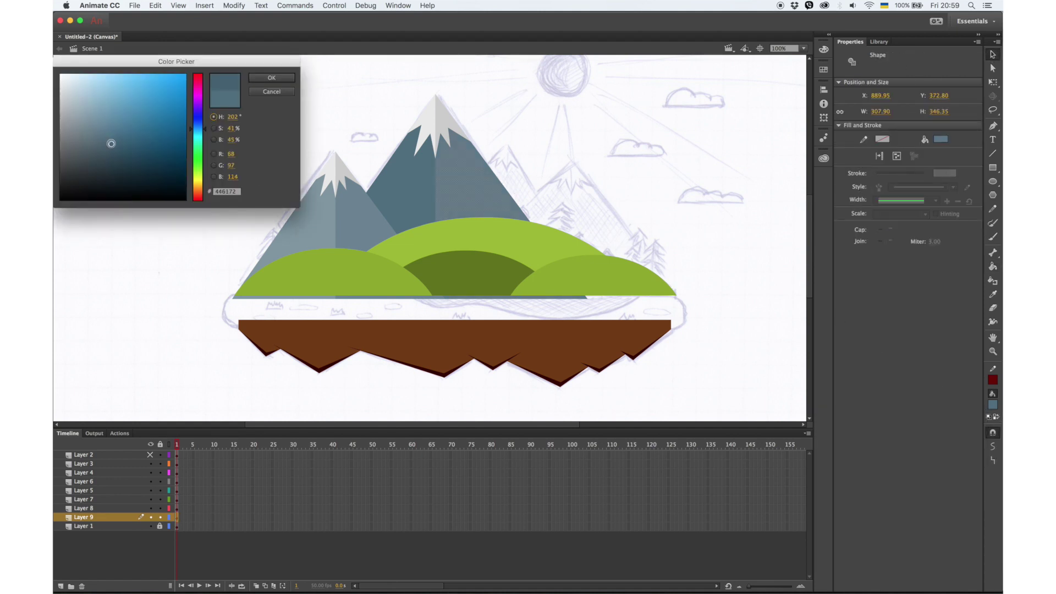
click(271, 77)
click(295, 105)
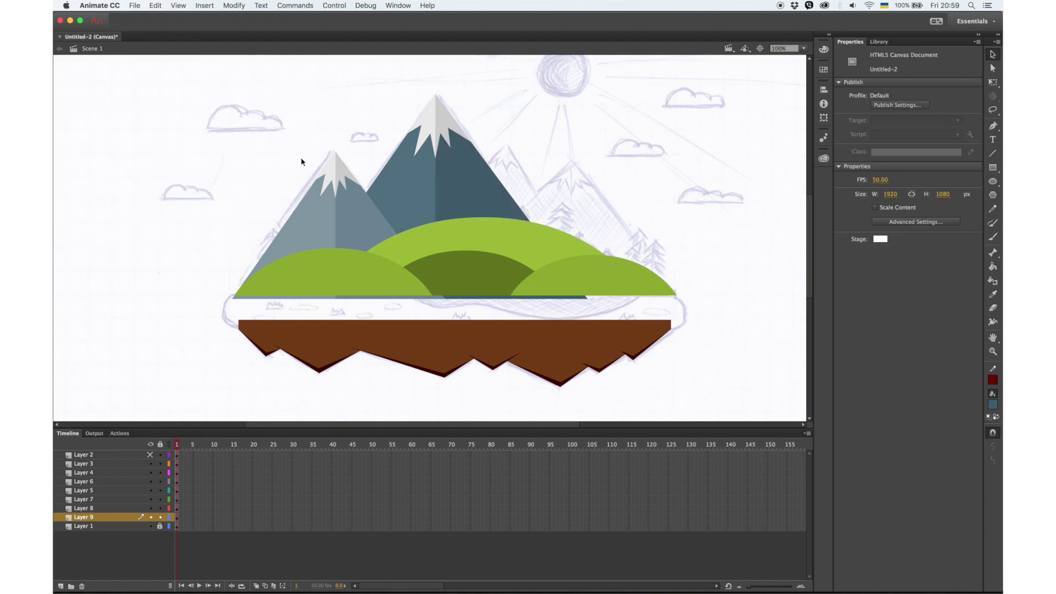
click(476, 189)
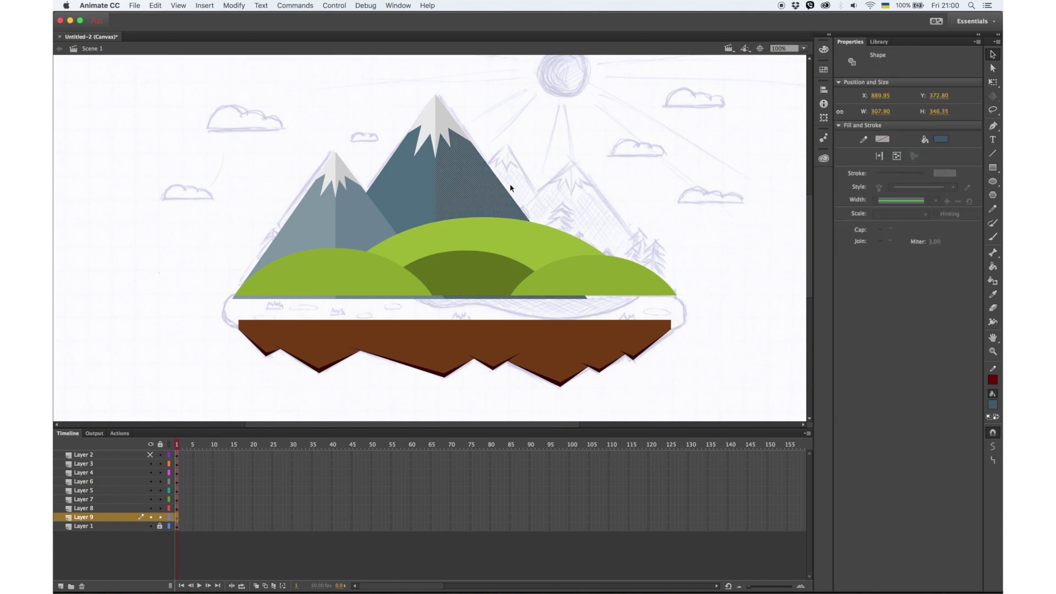
click(395, 143)
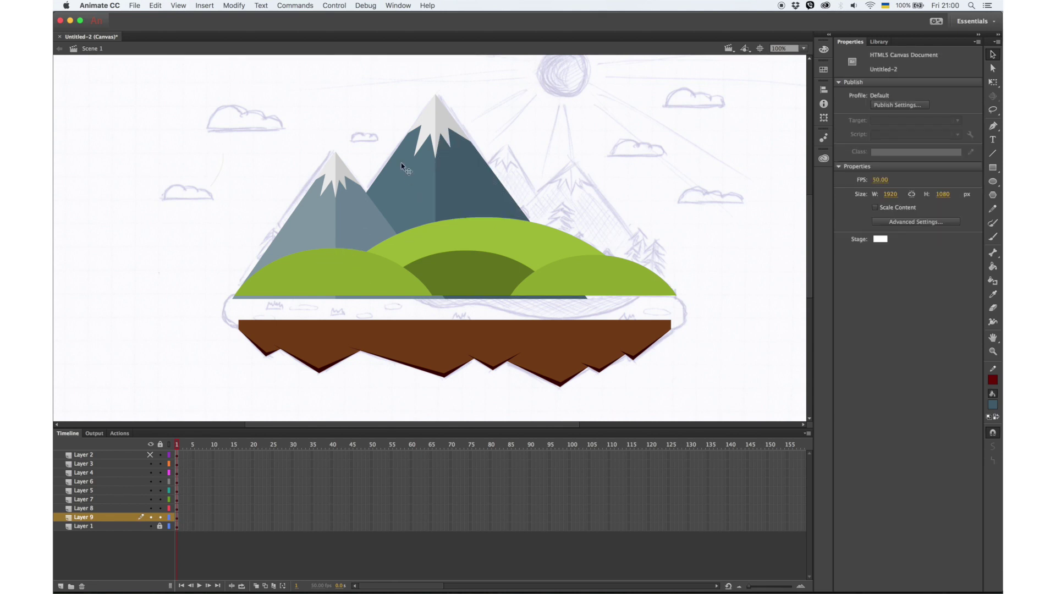
Step: Sample the left mountain's right-face colour, darken it to #576E7D and fill the central mountain's left face with it
click(993, 294)
click(392, 226)
click(993, 404)
click(968, 417)
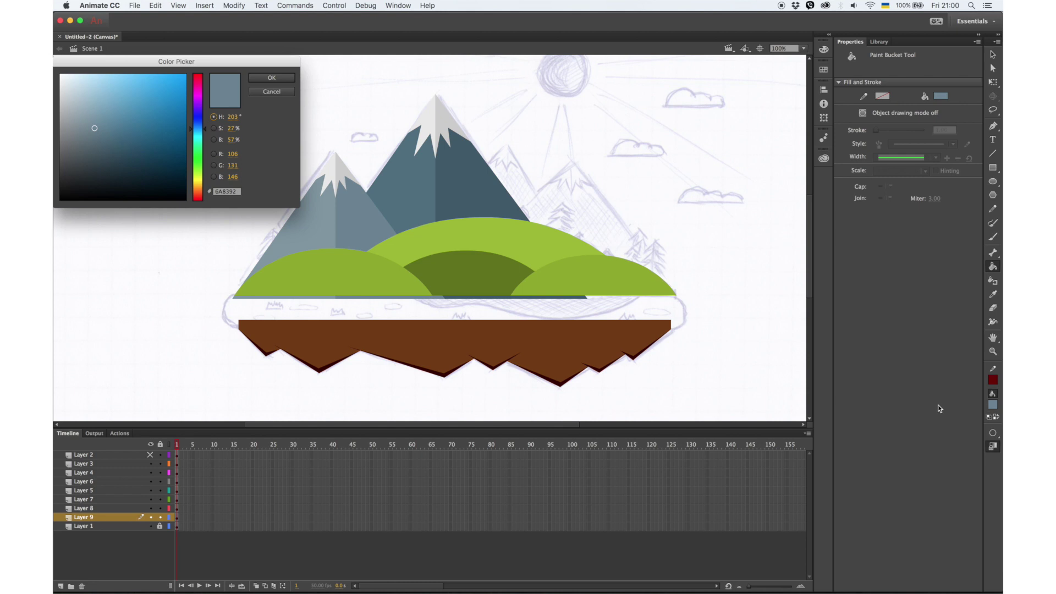
click(257, 93)
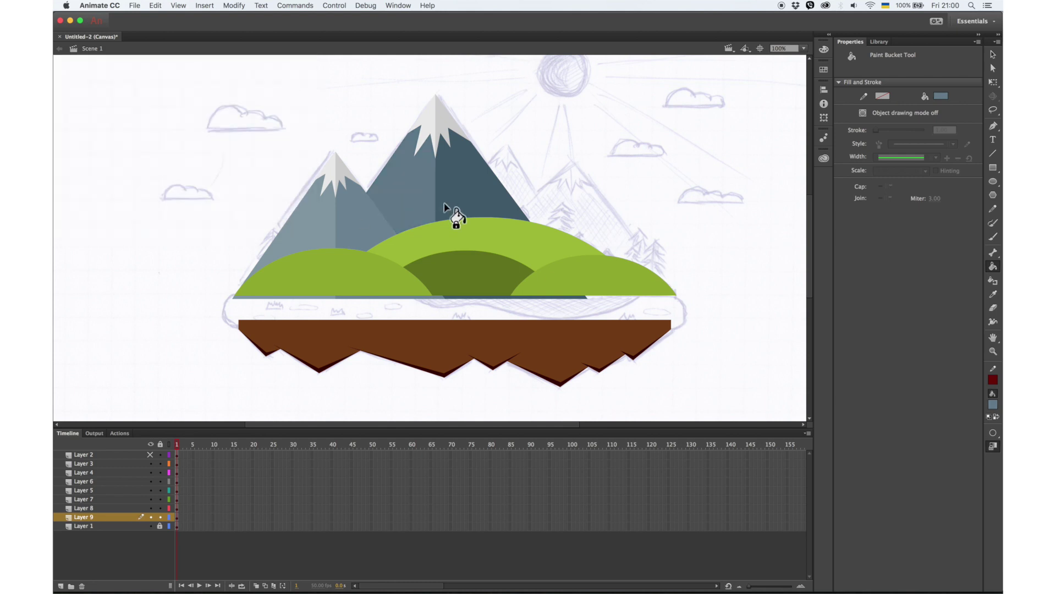
click(993, 404)
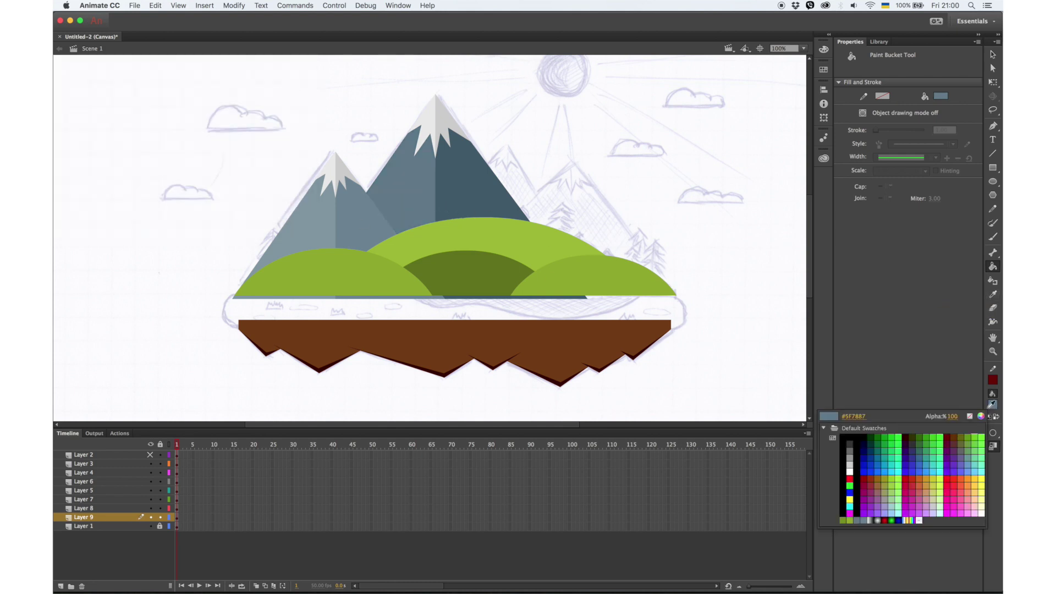
click(968, 417)
click(98, 139)
click(271, 77)
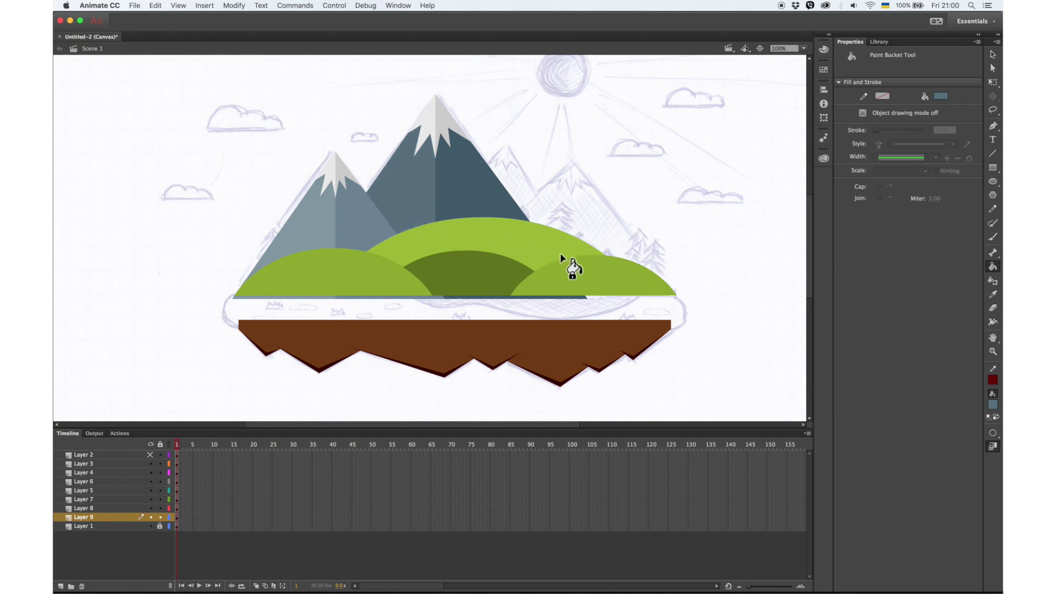
Step: Recolour the central mountain's right face to a slate blue only slightly darker than its left face
click(993, 404)
click(981, 416)
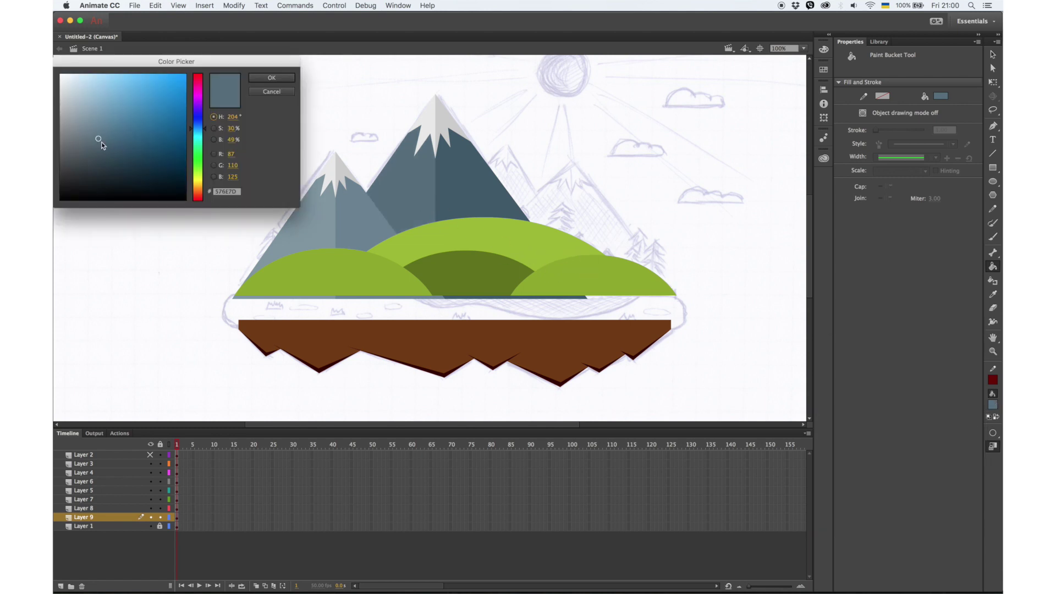
click(272, 77)
click(990, 59)
Step: Copy the central mountain from Layer 9 and paste it into a new layer directly above Layer 1
click(125, 518)
click(98, 528)
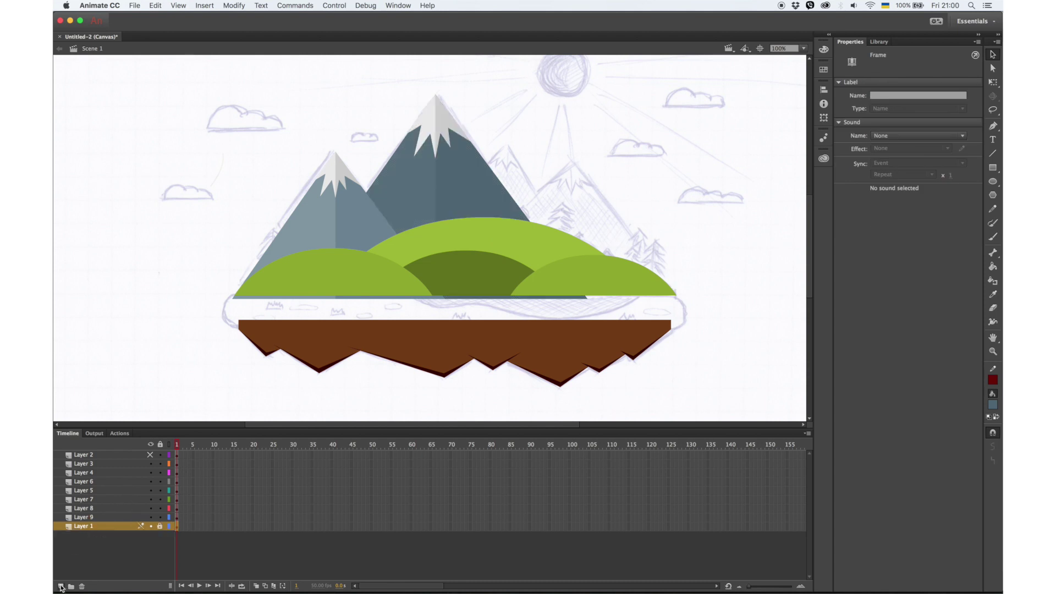
click(61, 587)
key(super+v)
Step: Scale the pasted mountain down to about 453 px wide and move its peak near the sketched small summit beside the central mountain
drag(484, 309, 550, 264)
key(q)
drag(654, 96, 585, 144)
key(shift+Right)
key(shift+Right)
key(shift+Right)
key(shift+Right)
key(shift+Right)
key(shift+Right)
key(shift+Right)
key(shift+Right)
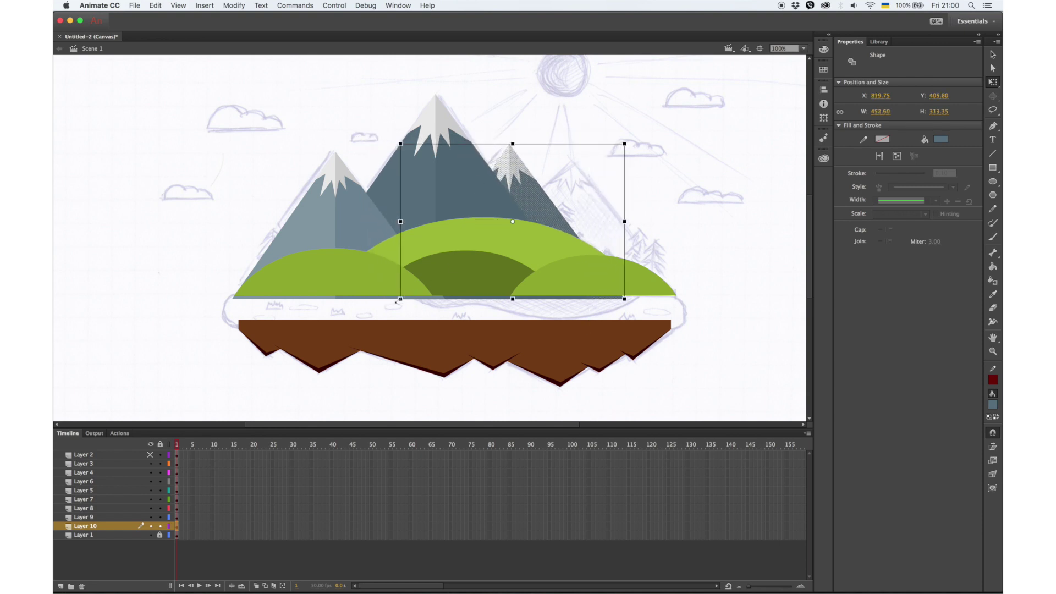
Step: Shrink the mountain copy further to about 314 × 217 px and shift it left onto the sketched small peak
drag(401, 300, 446, 259)
key(shift+Left)
key(shift+Left)
key(shift+Left)
key(shift+Left)
key(shift+Left)
key(shift+Left)
key(shift+Left)
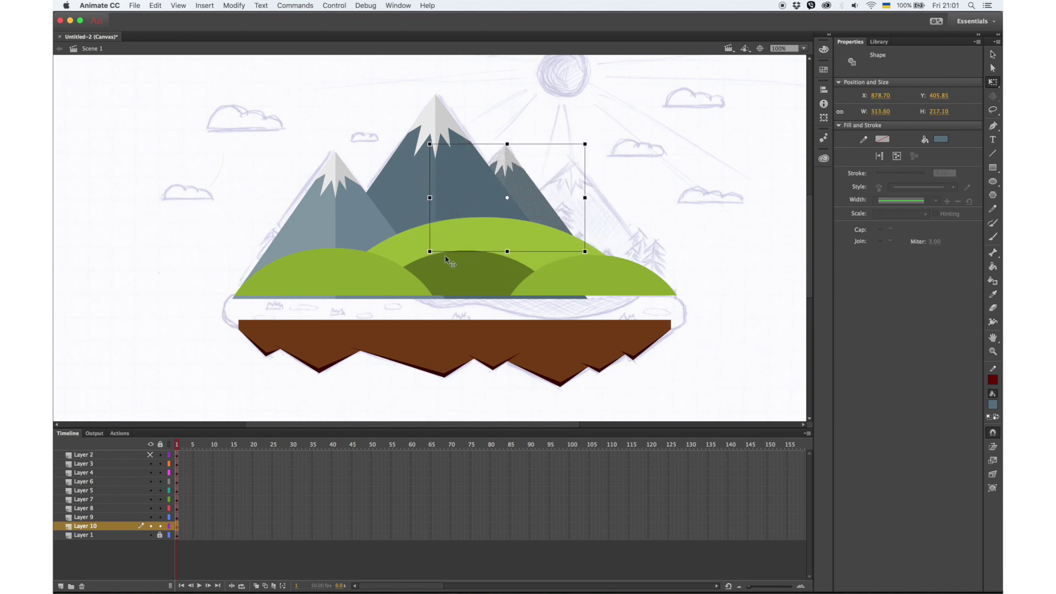
Step: Add another new layer directly above the locked sketch layer, Layer 1
click(88, 536)
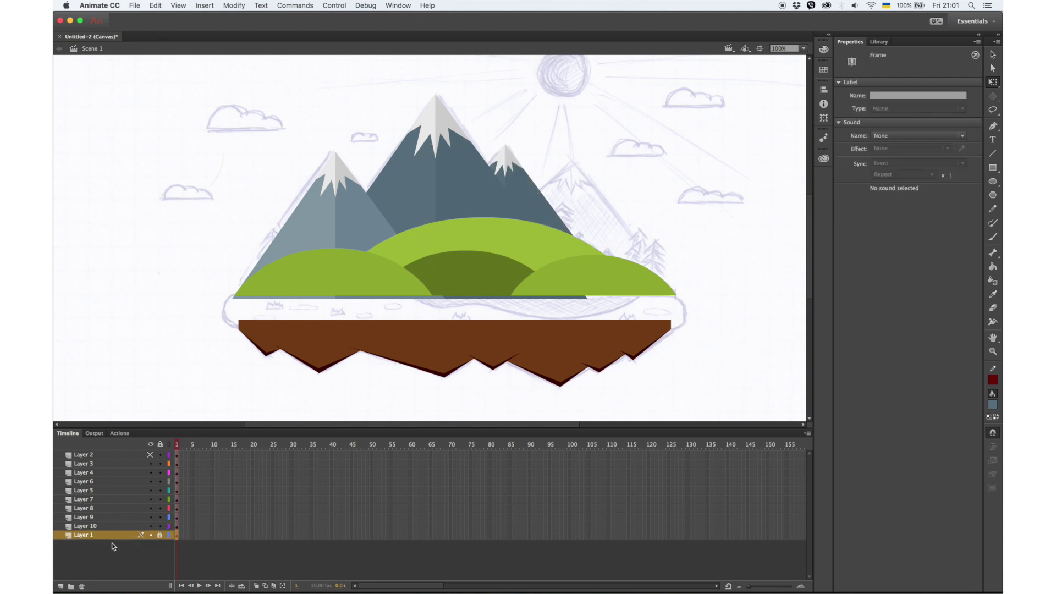
click(61, 586)
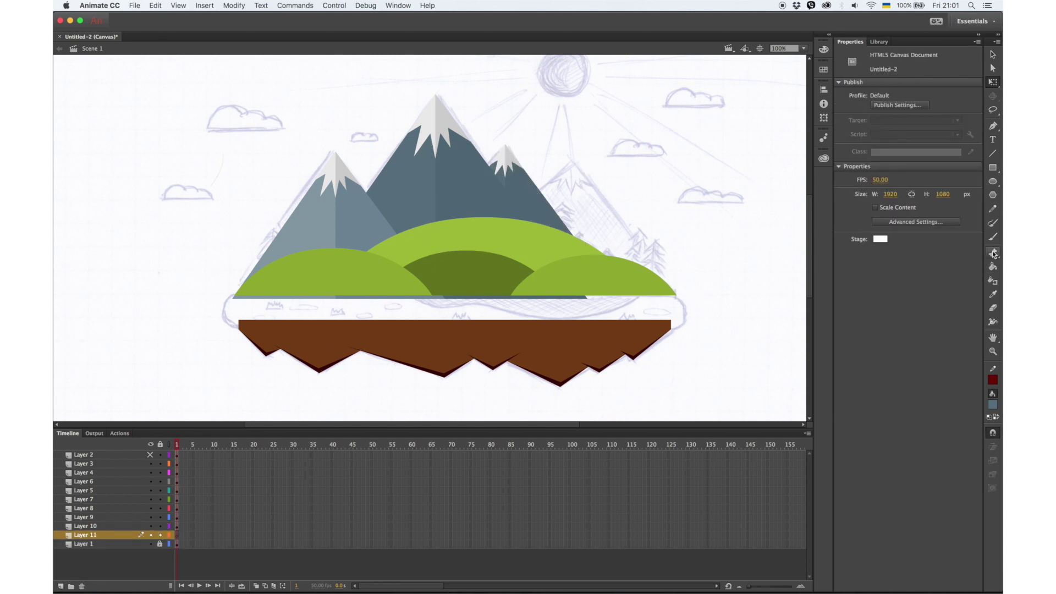
click(993, 294)
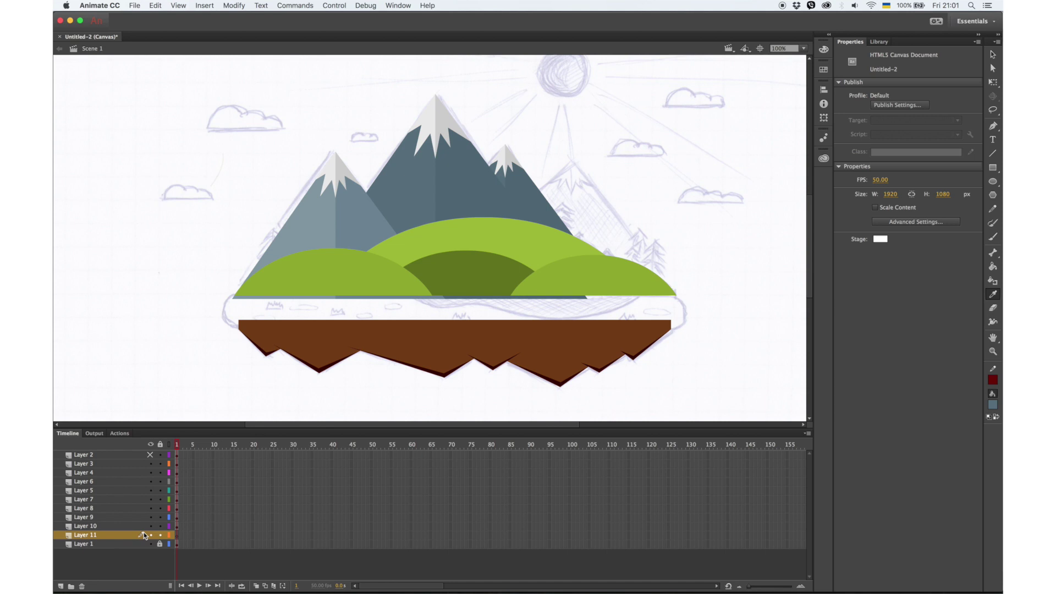
Step: Fine-tune the size of the small mountain on Layer 10 so that it matches its sketched peak
click(110, 526)
click(993, 82)
mouse_move(427, 253)
mouse_down()
mouse_move(455, 235)
mouse_move(438, 238)
mouse_up()
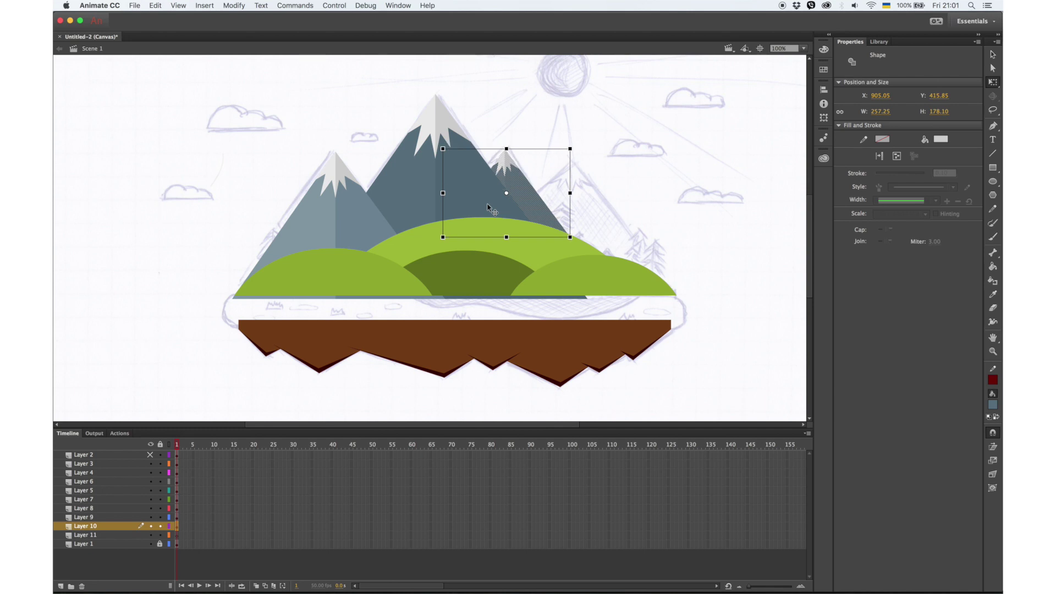
drag(444, 234, 435, 236)
click(616, 126)
Step: Fill the small mountain's left face with a slate blue darker than the central mountain's faces
click(993, 266)
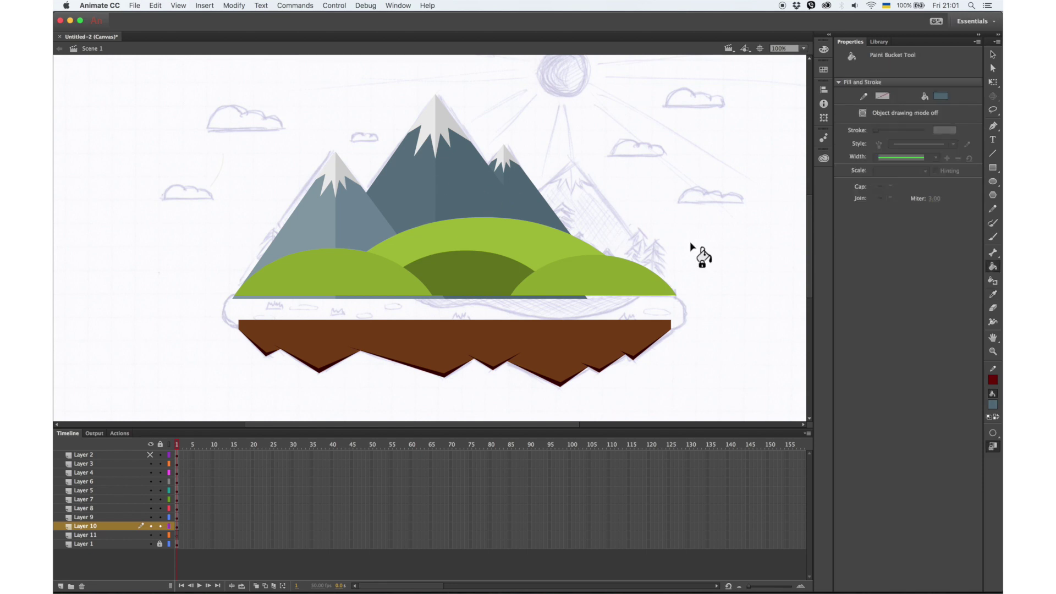
click(993, 405)
click(981, 417)
click(103, 147)
click(269, 79)
click(503, 178)
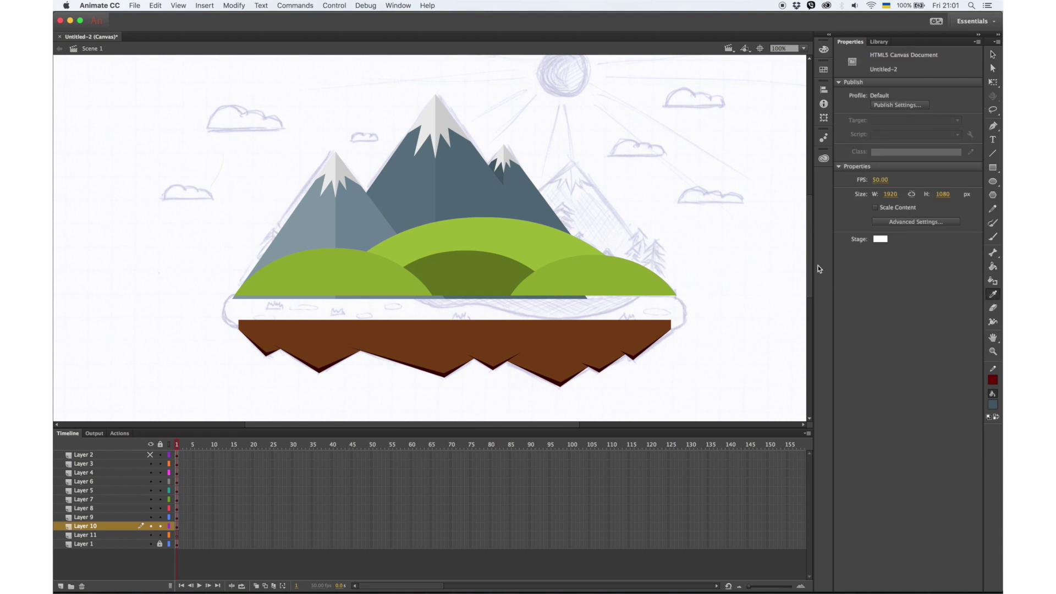
Step: Fill the small mountain's right face with a dark slate blue
click(994, 405)
click(958, 419)
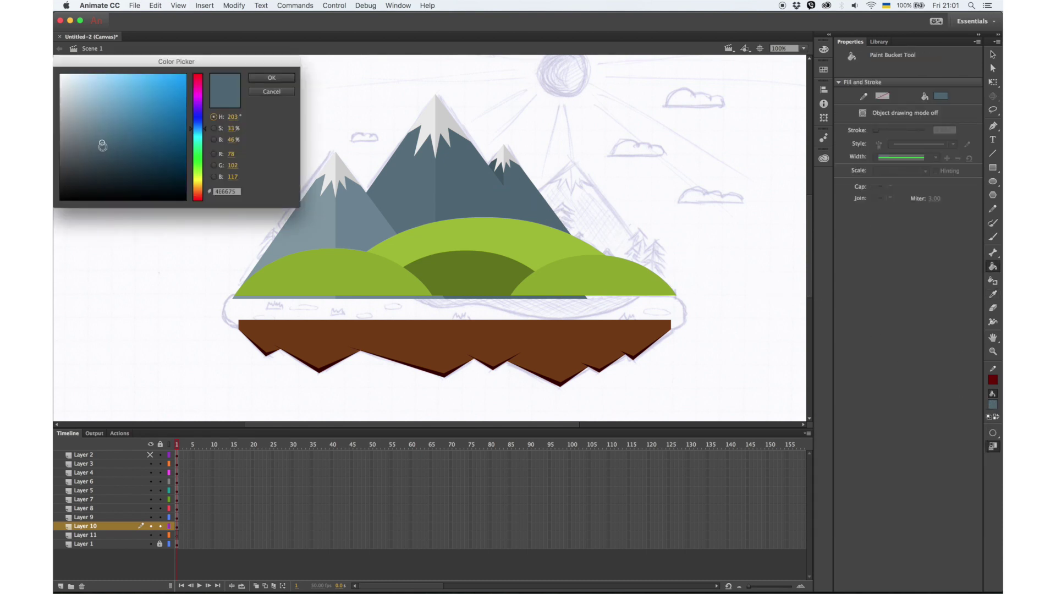
click(272, 78)
click(518, 186)
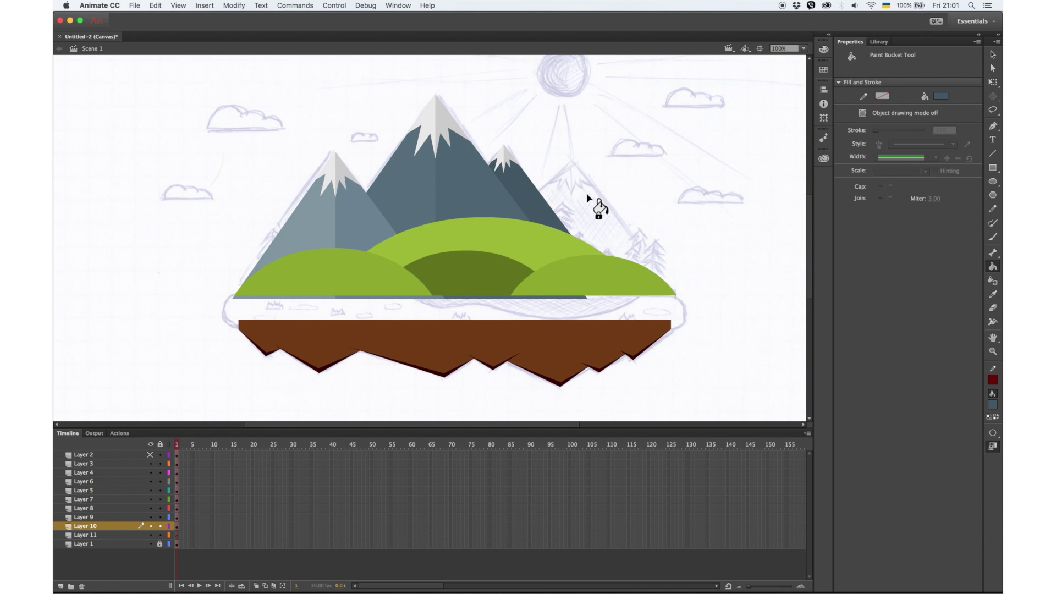
Step: Sample the central mountain's left-face colour, darken it and refill the small mountain's left face with it
click(993, 294)
click(422, 190)
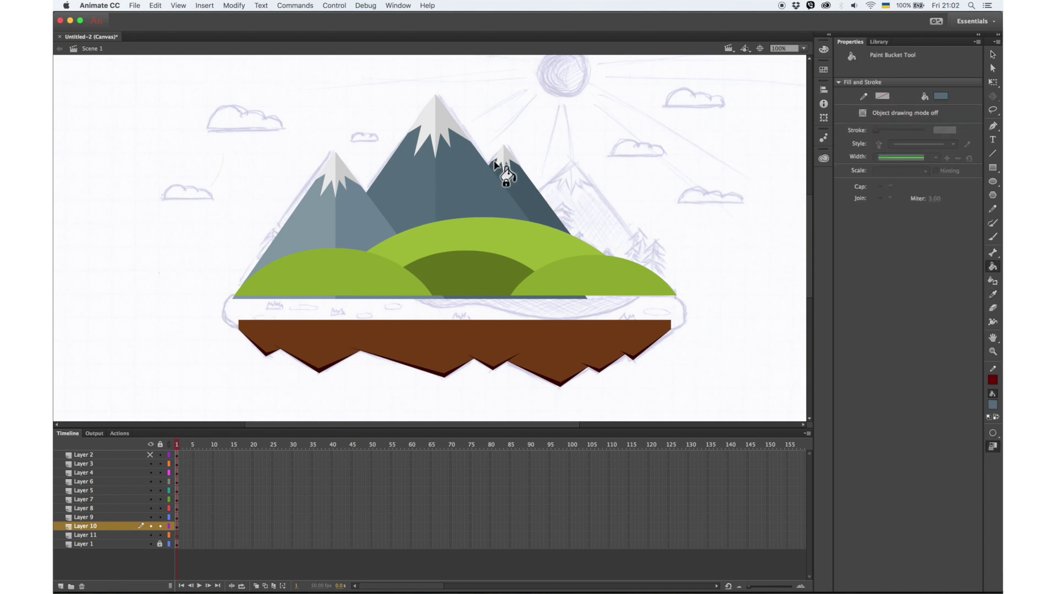
key(super+equal)
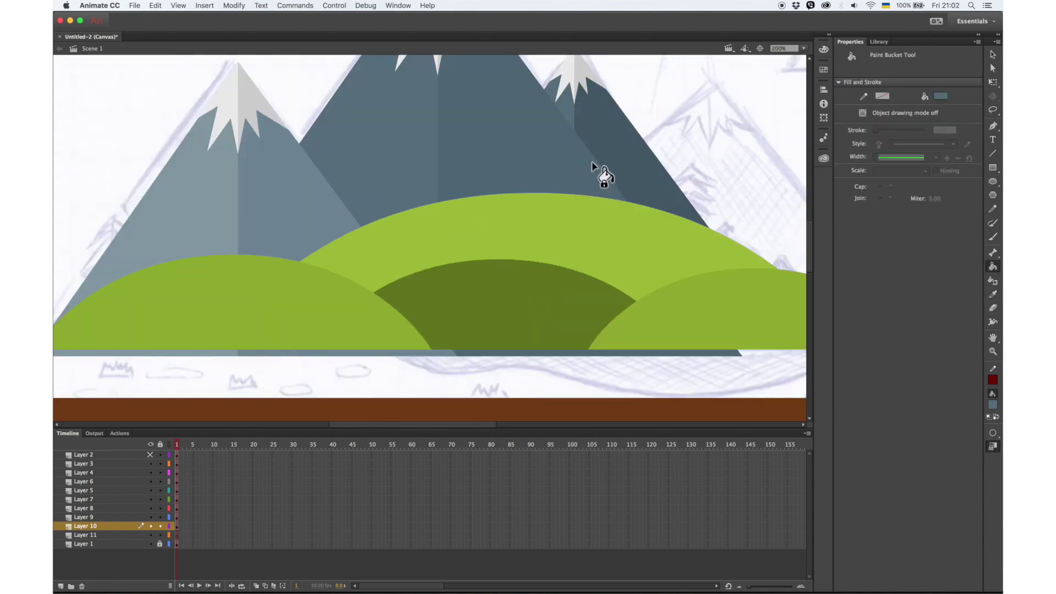
scroll(603, 176, up, 5)
scroll(603, 176, right, 3)
click(993, 405)
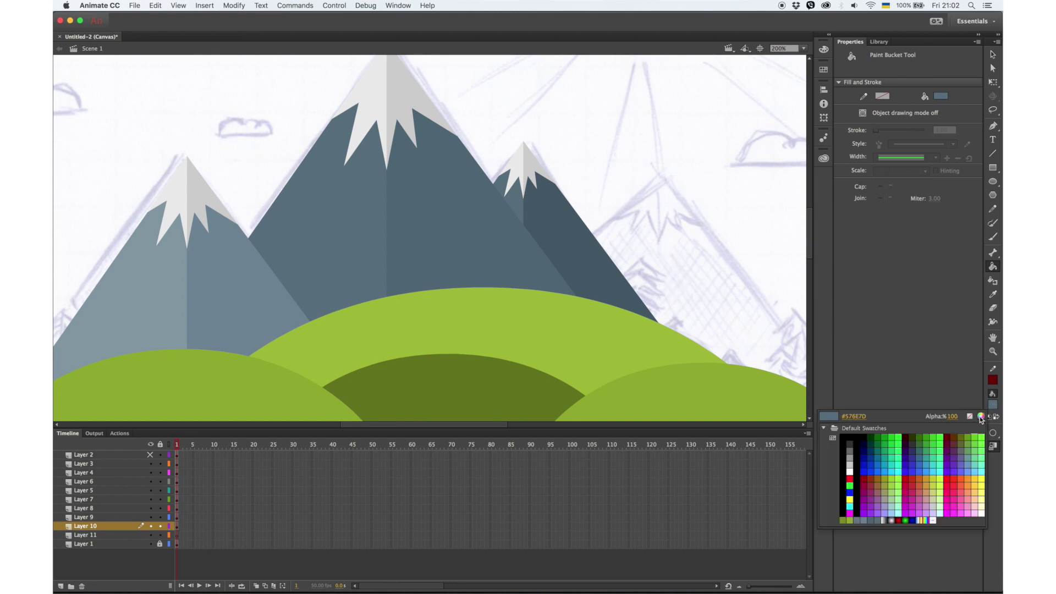
click(981, 416)
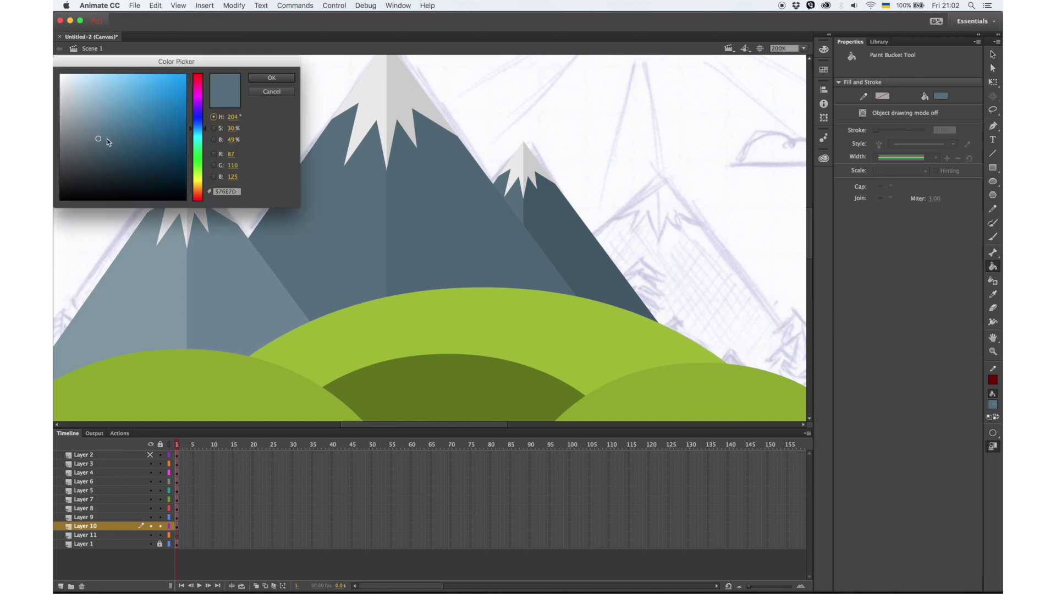
click(272, 78)
click(992, 404)
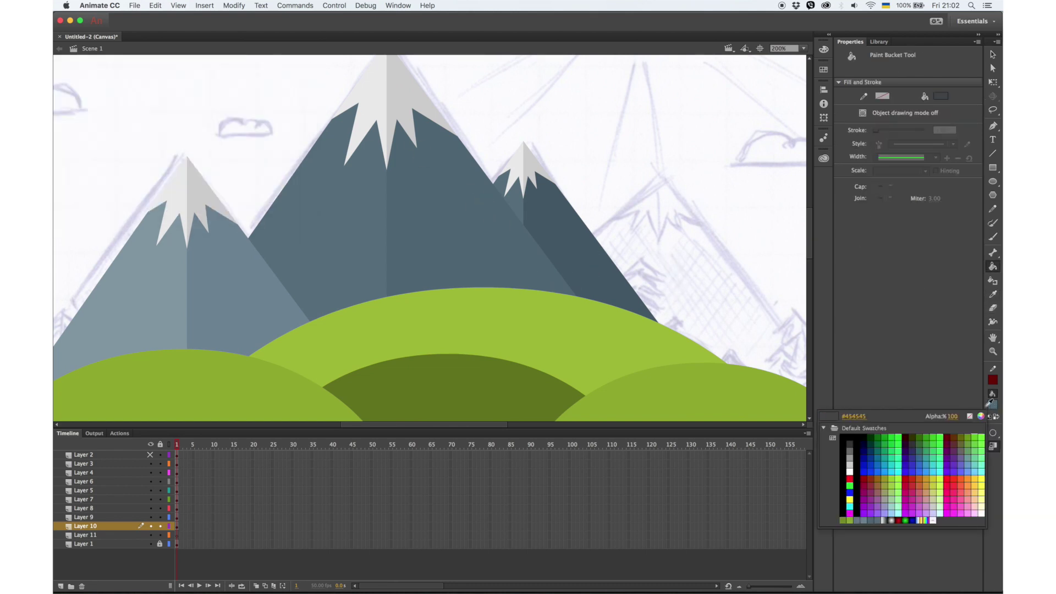
click(981, 416)
click(113, 138)
click(270, 78)
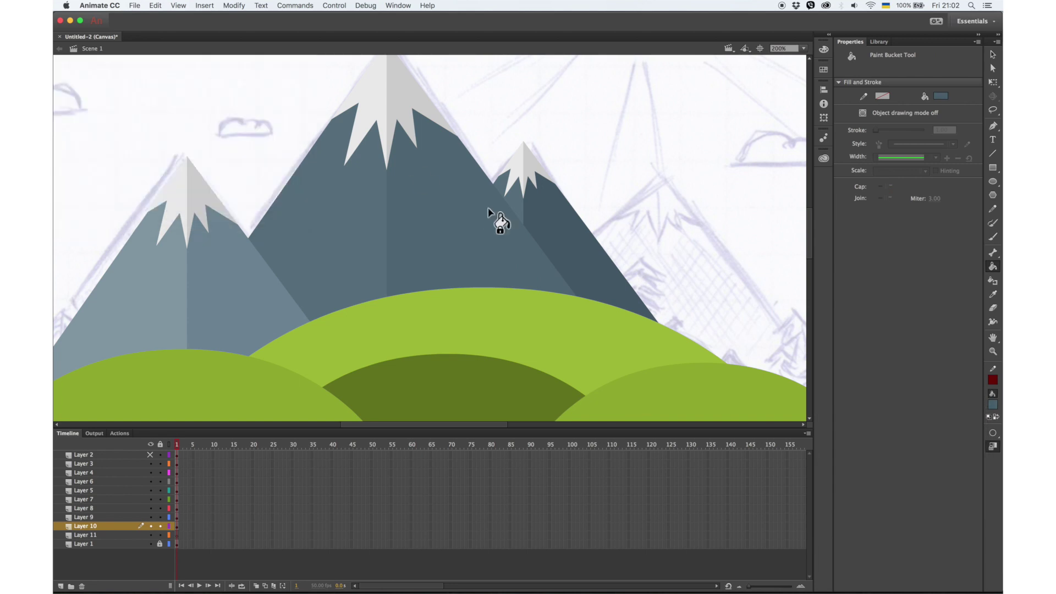
Step: Deepen the small mountain's right face to a darker slate blue for stronger contrast with its left face
click(992, 404)
click(981, 416)
click(104, 154)
click(271, 78)
click(993, 55)
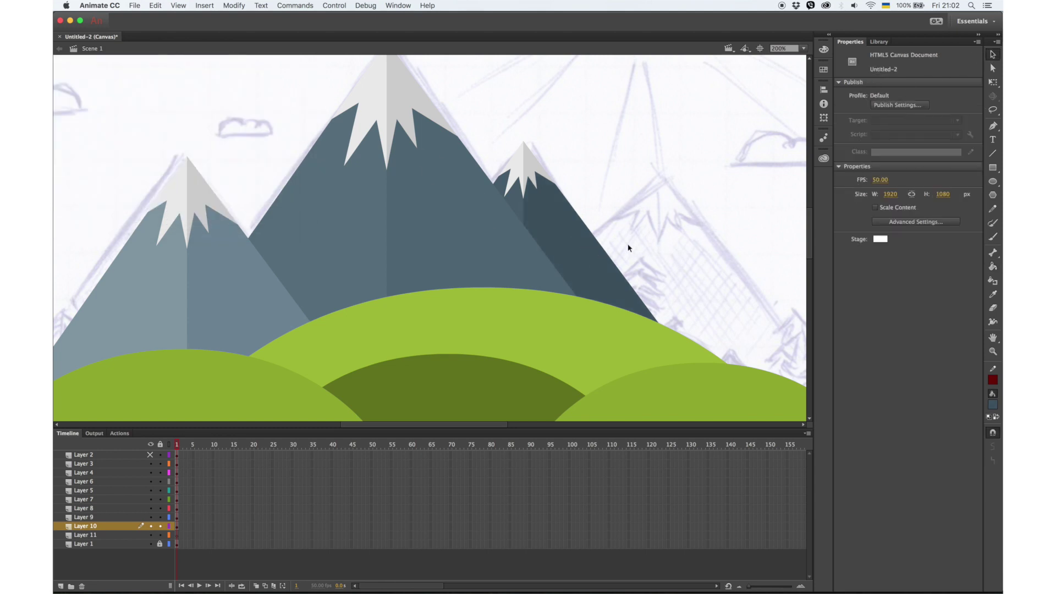
Step: Copy the left mountain from Layer 8 and paste it into a new layer directly above Layer 8
click(157, 523)
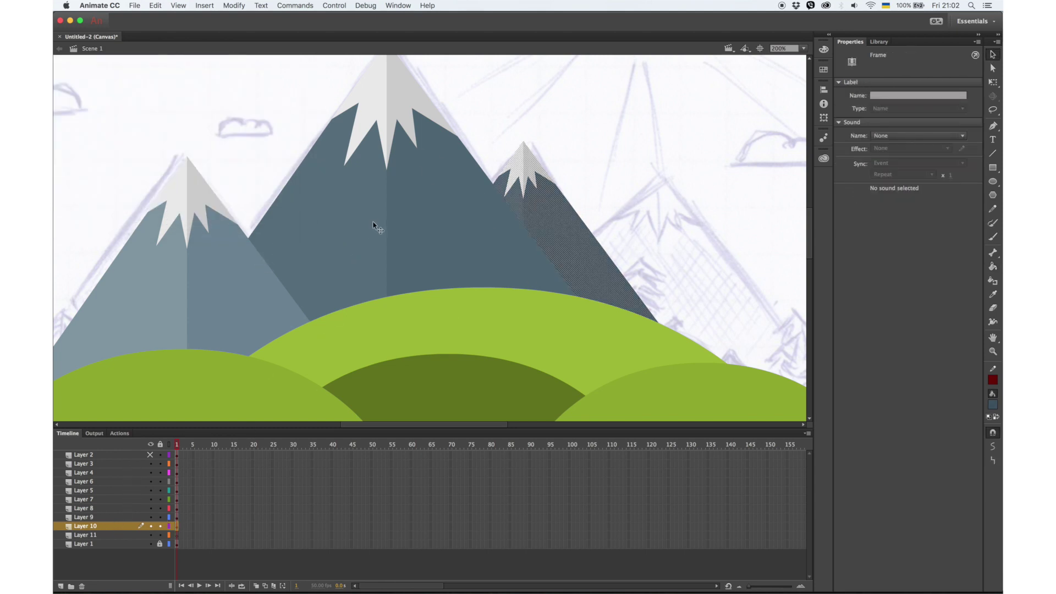
click(232, 292)
click(117, 511)
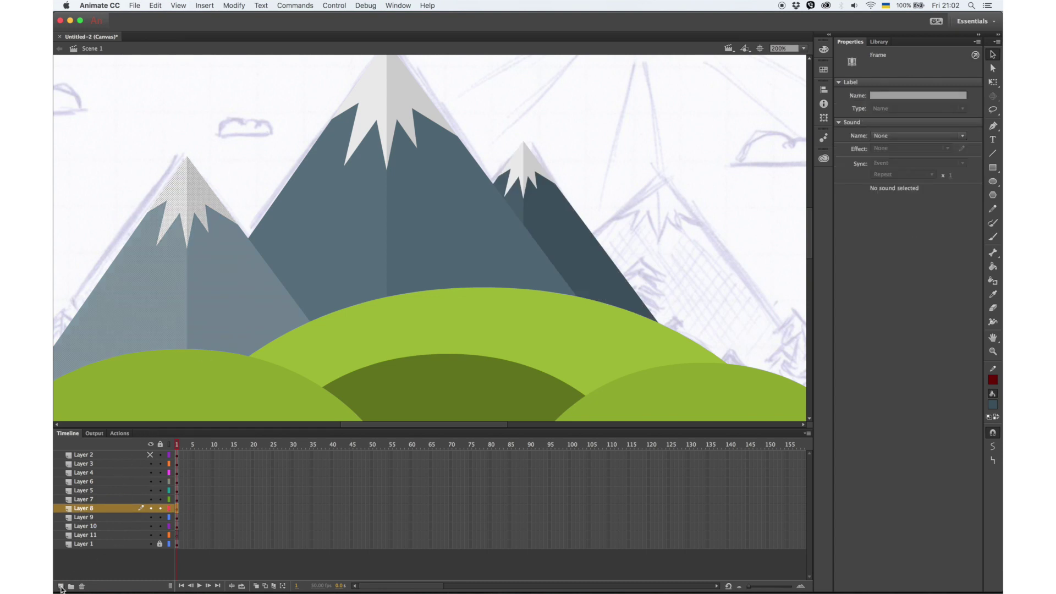
mouse_move(152, 535)
mouse_down()
mouse_move(153, 466)
mouse_move(152, 535)
mouse_up()
click(223, 329)
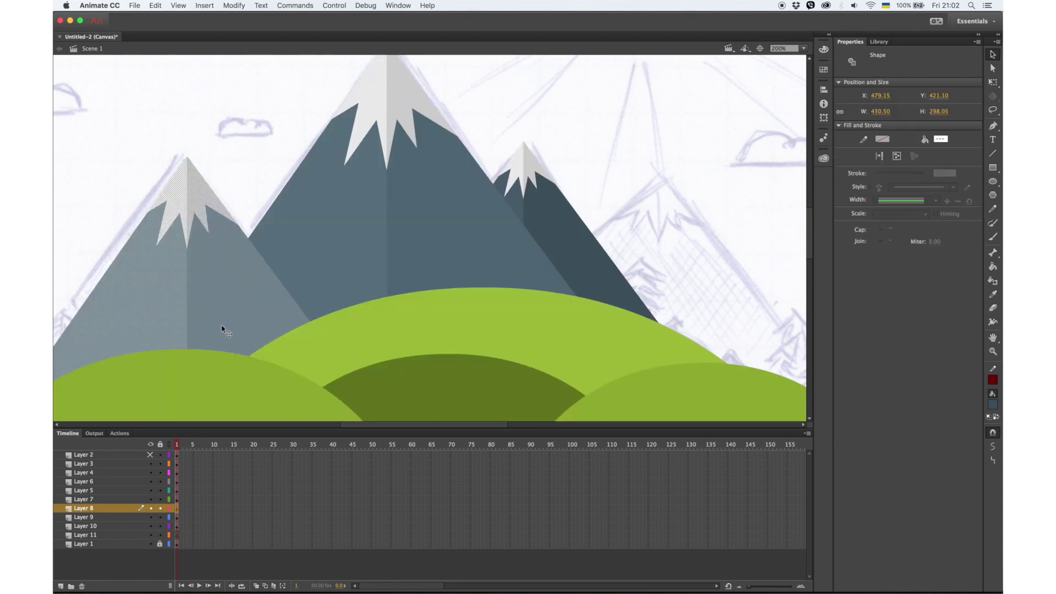
click(129, 508)
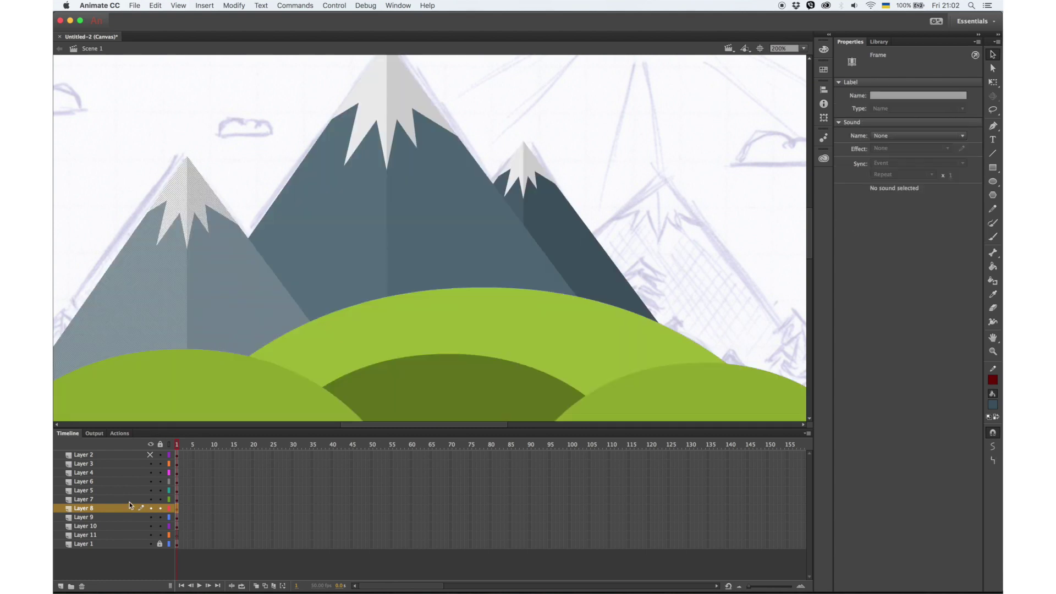
click(61, 587)
key(ctrl+1)
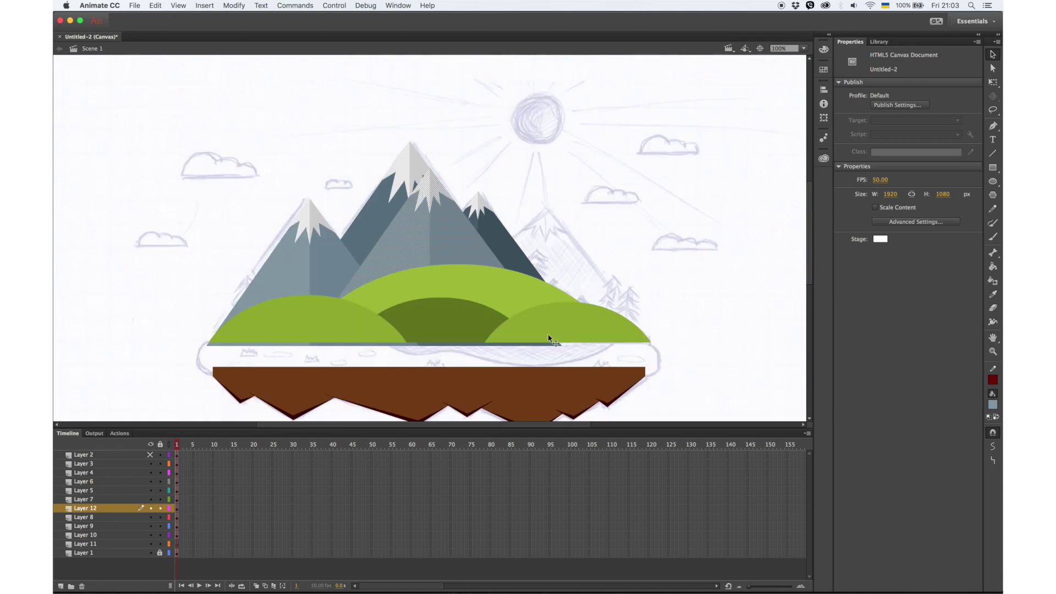
Step: Move the copied mountain right and down until its peak sits on the rightmost sketched mountain
key(shift+Right)
key(shift+Right)
key(shift+Right)
key(shift+Right)
key(shift+Right)
key(shift+Right)
key(shift+Right)
key(shift+Right)
key(shift+Down)
key(shift+Down)
key(shift+Down)
key(shift+Down)
key(shift+Down)
key(shift+Down)
key(shift+Right)
key(shift+Right)
key(shift+Down)
key(shift+Down)
key(shift+Right)
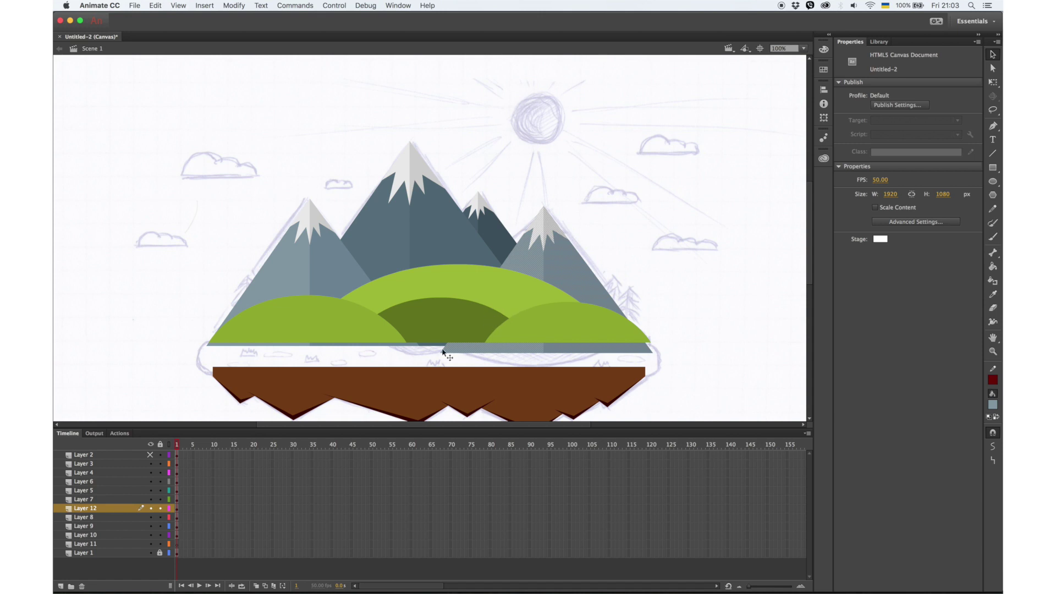
Step: Show the hidden Layer 2 ground strip and toggle the sketch layer's visibility off and on to check the artwork
click(151, 456)
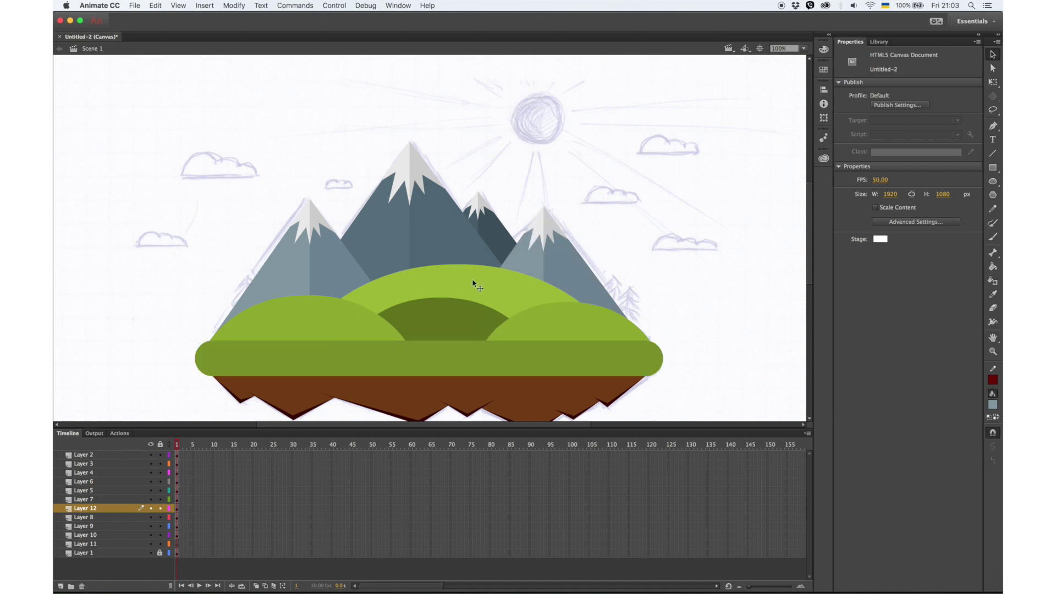
click(151, 553)
click(151, 553)
scroll(463, 375, down, 3)
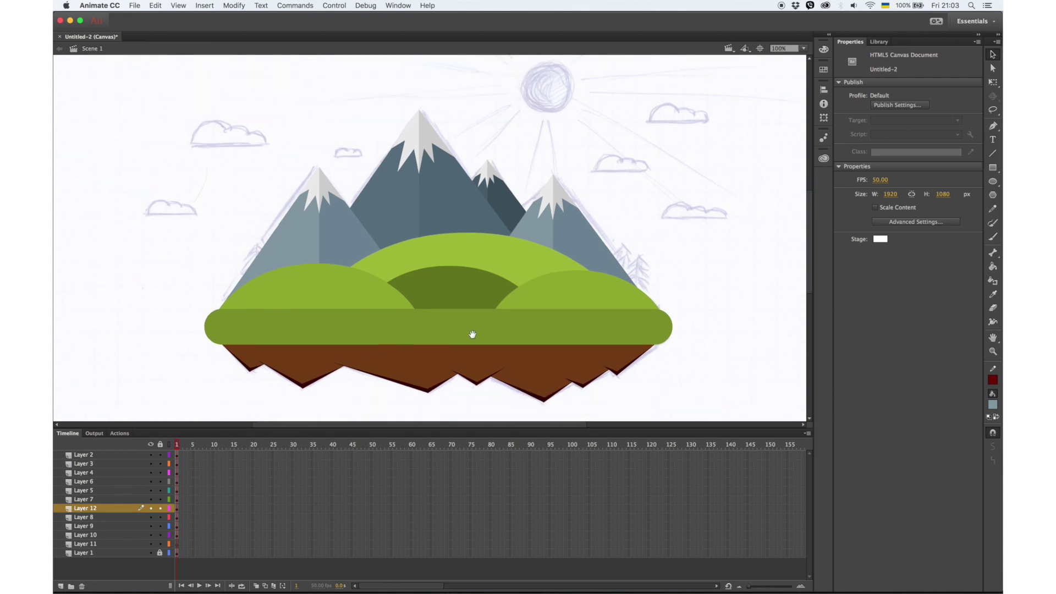
Step: Draw a circle on Layer 11 covering the sketched sun with the Oval tool
click(123, 544)
click(994, 182)
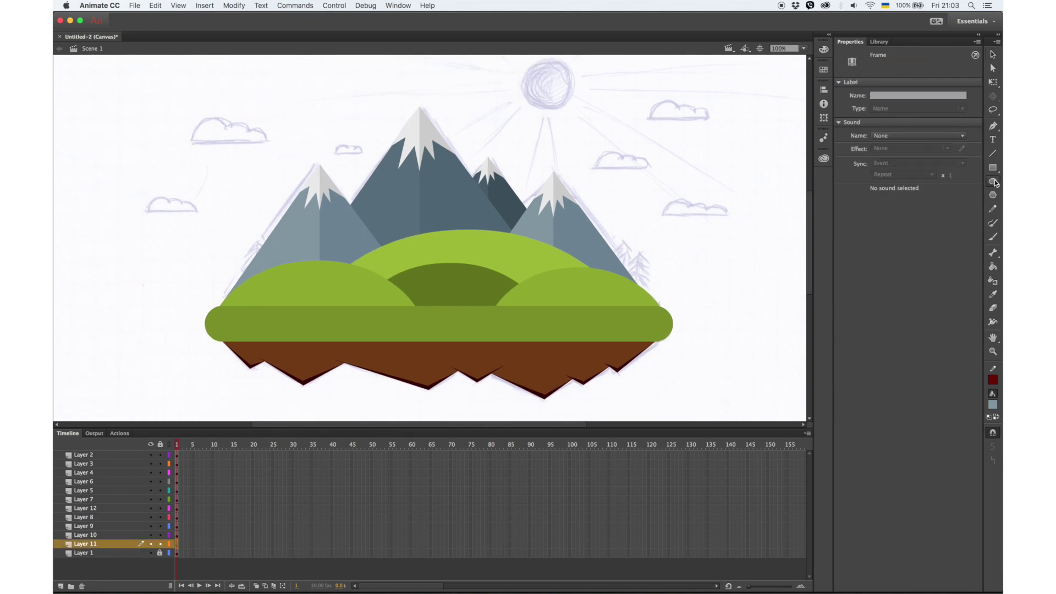
scroll(517, 142, up, 3)
drag(507, 135, 560, 187)
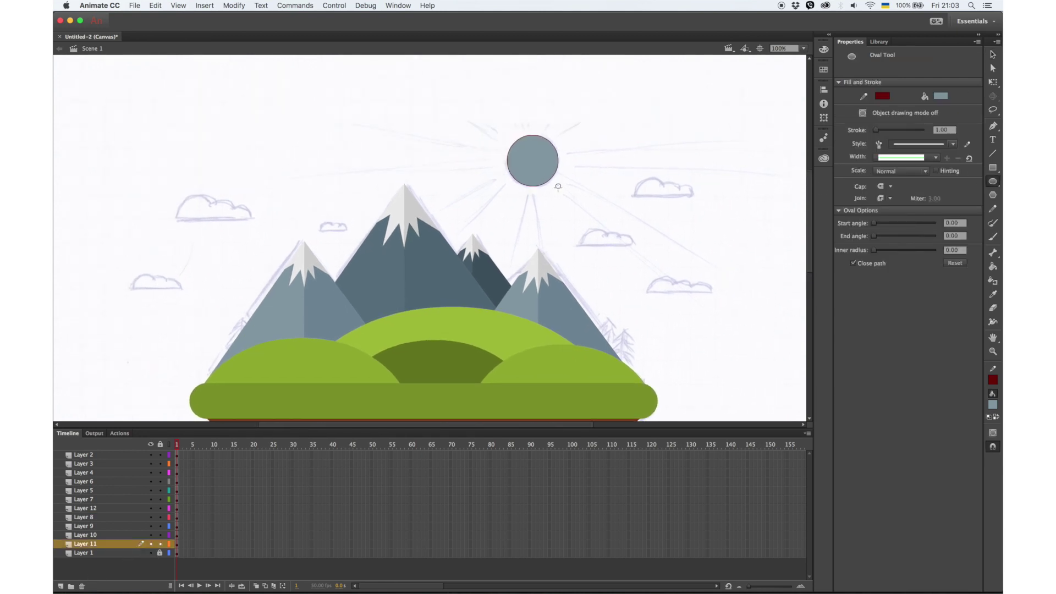
Step: Fill the sun circle with golden yellow
click(993, 407)
click(973, 482)
click(993, 266)
click(545, 175)
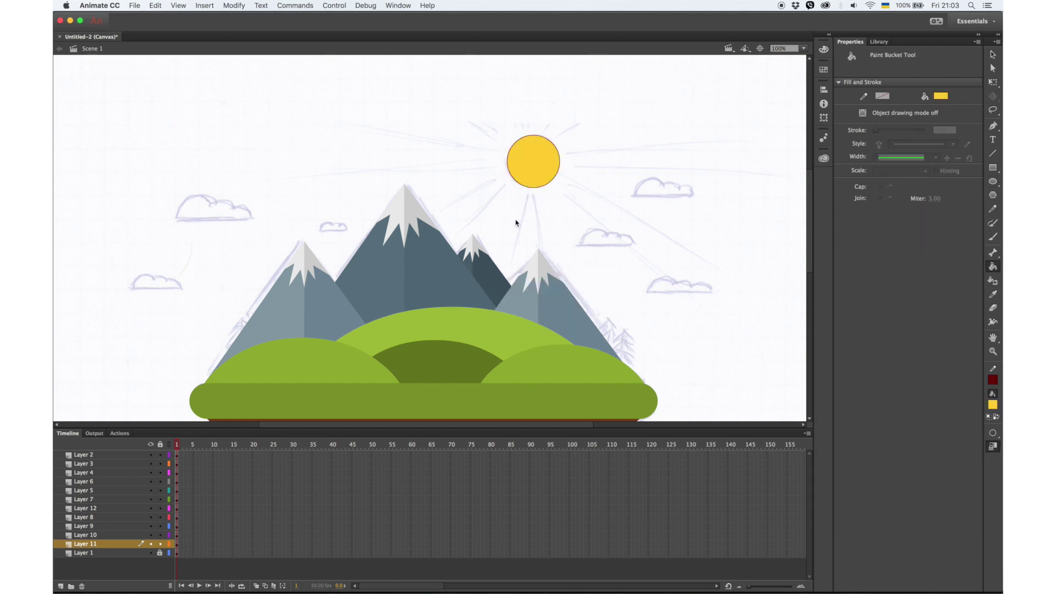
Step: Save the document as nature_landscape in the Nature_landscape folder as an Animate Document (*.fla)
key(super+s)
click(527, 95)
click(503, 160)
click(517, 97)
click(515, 105)
key(BackSpace)
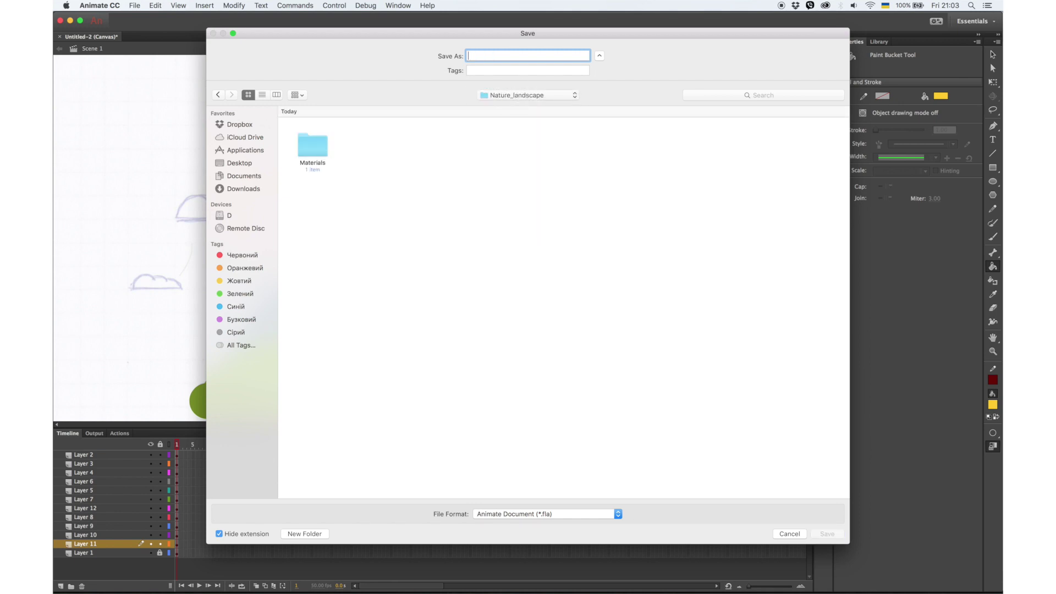
text(nature_landscape)
click(825, 534)
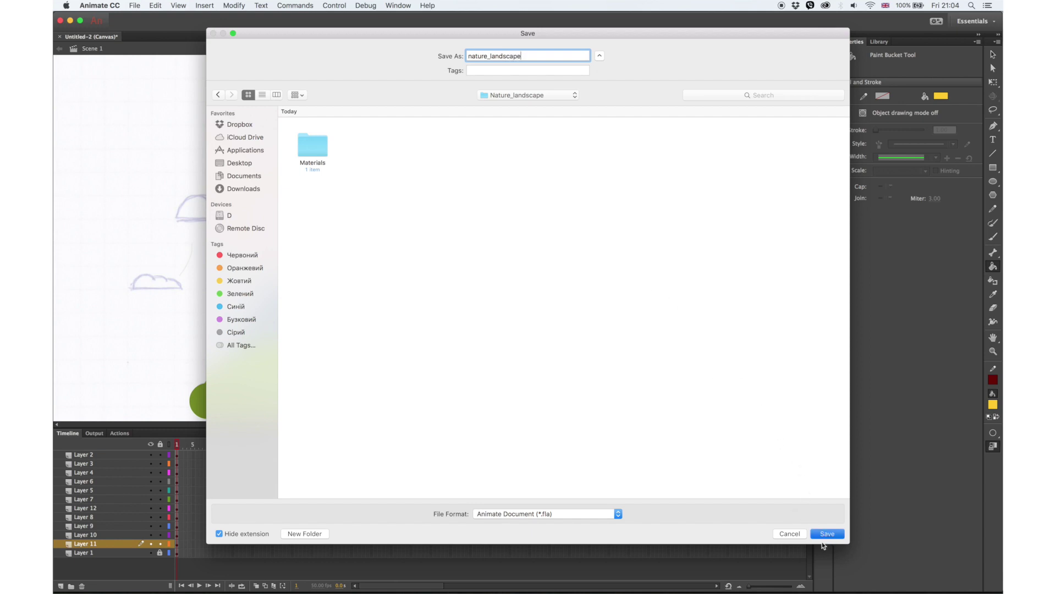
Step: Nudge the sun's circular outline 5 px right and 3 px up from its yellow fill
click(560, 163)
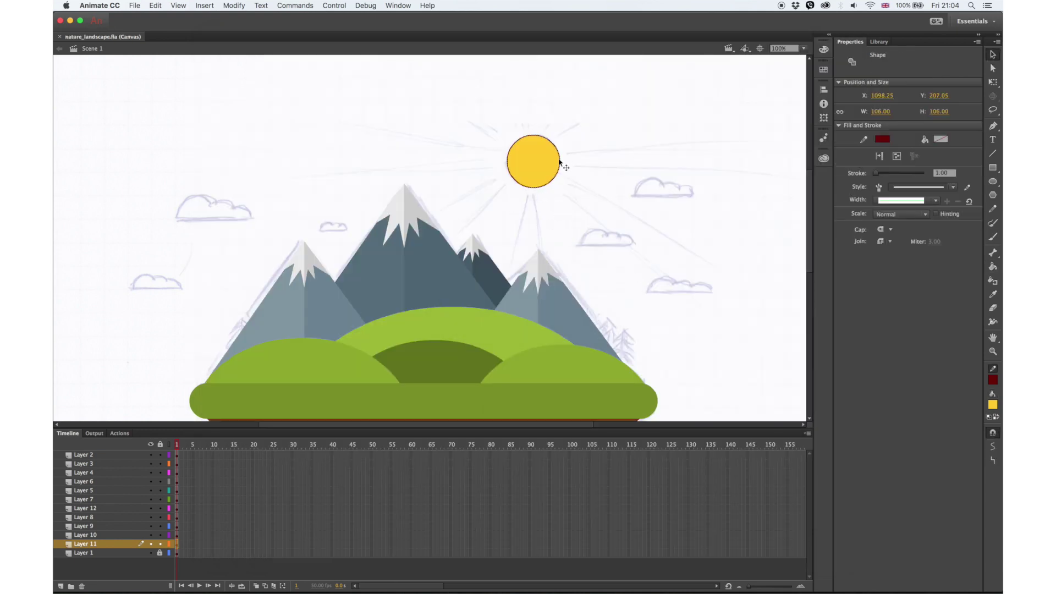
key(Right)
key(Right)
key(Right)
key(Right)
key(Up)
key(Up)
key(Up)
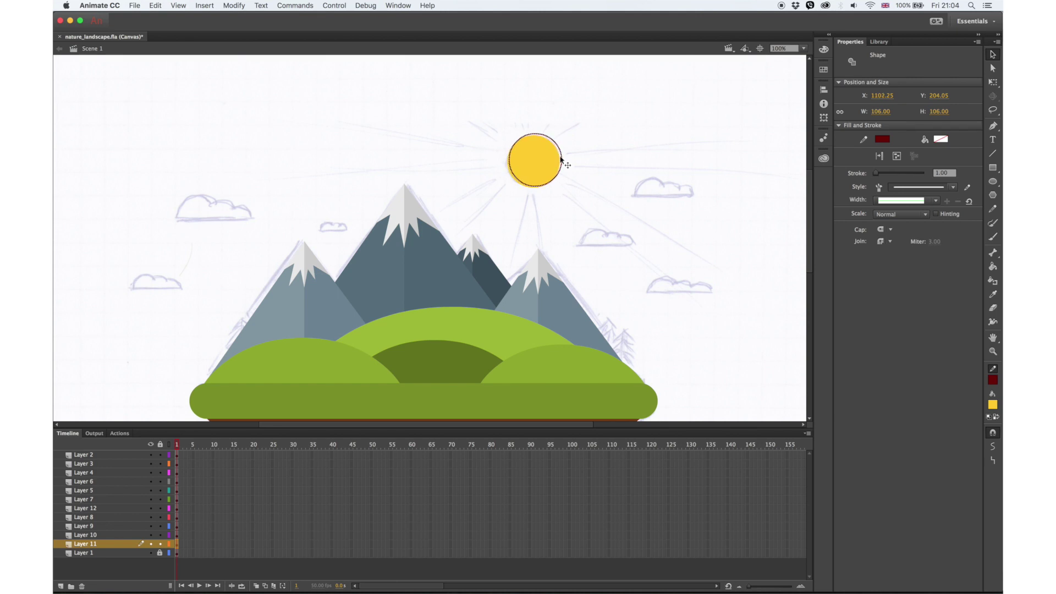
Step: Fill the crescent on the sun's lower-left edge with orange and remove the sun's outlines
click(633, 151)
click(994, 406)
click(967, 481)
click(993, 267)
click(516, 181)
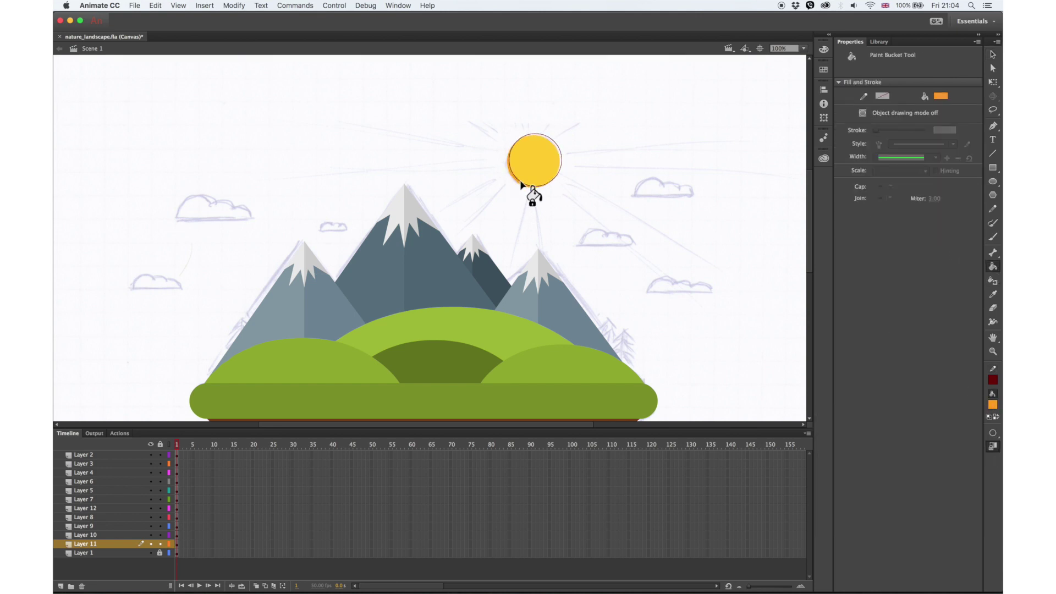
click(993, 55)
double_click(555, 180)
click(563, 179)
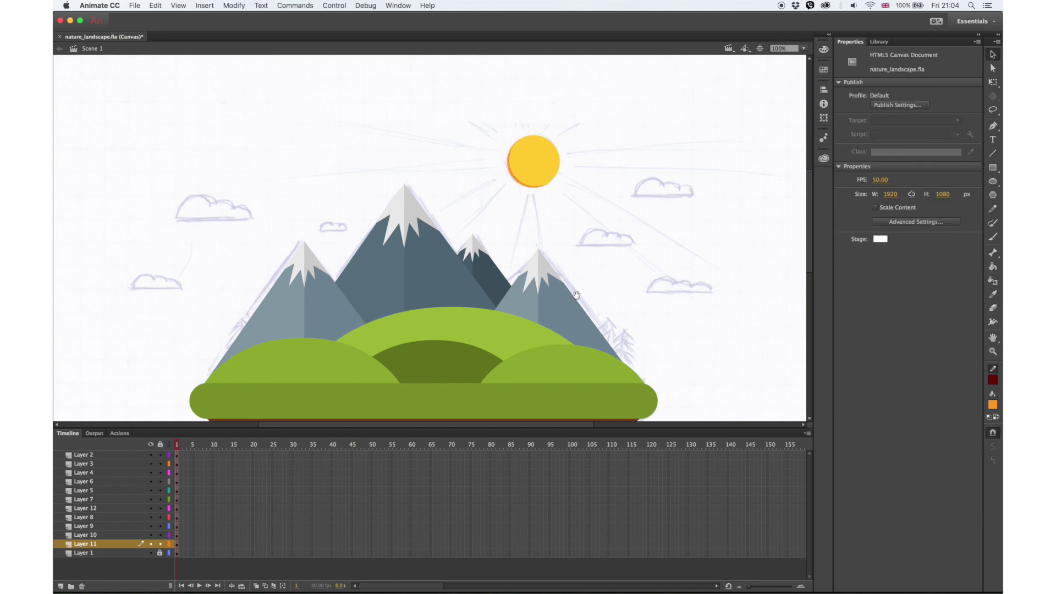
Step: Outline the green ground strip on Layer 2 with the Ink Bottle tool and nudge that outline slightly up
scroll(586, 284, down, 5)
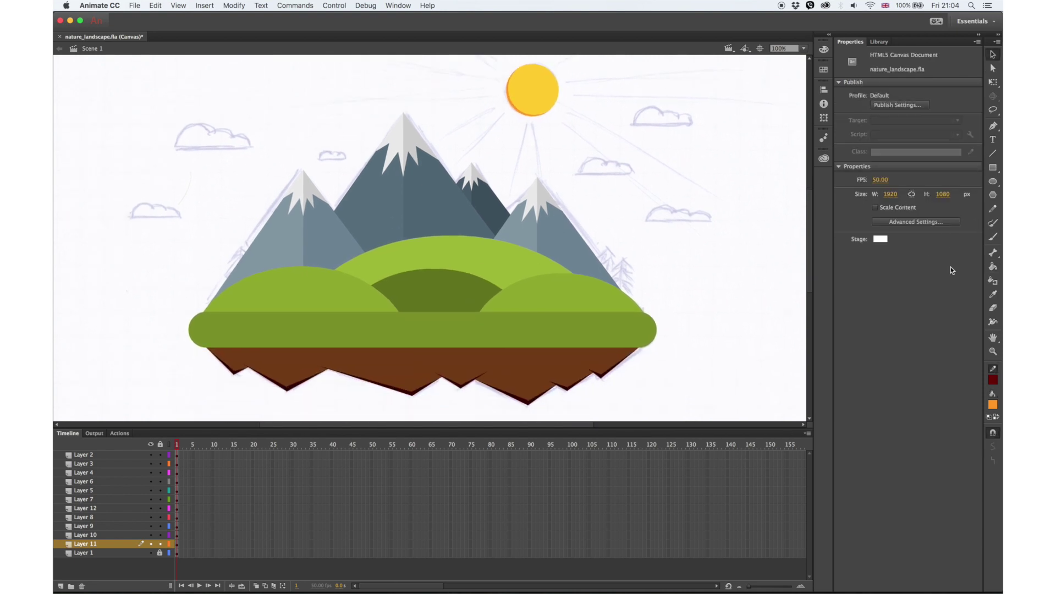
click(993, 281)
click(582, 328)
key(v)
click(651, 345)
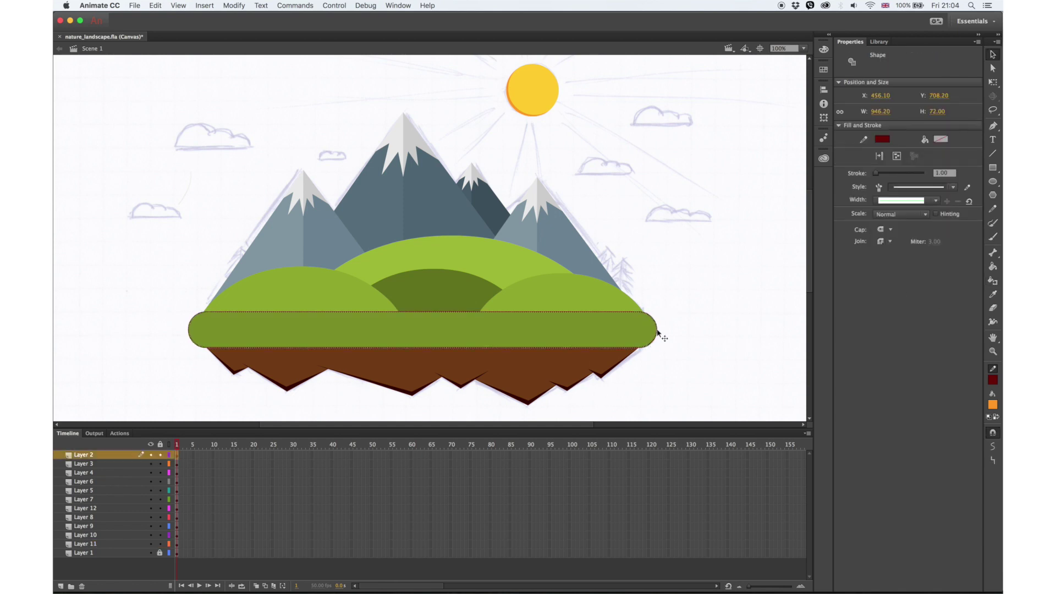
click(691, 215)
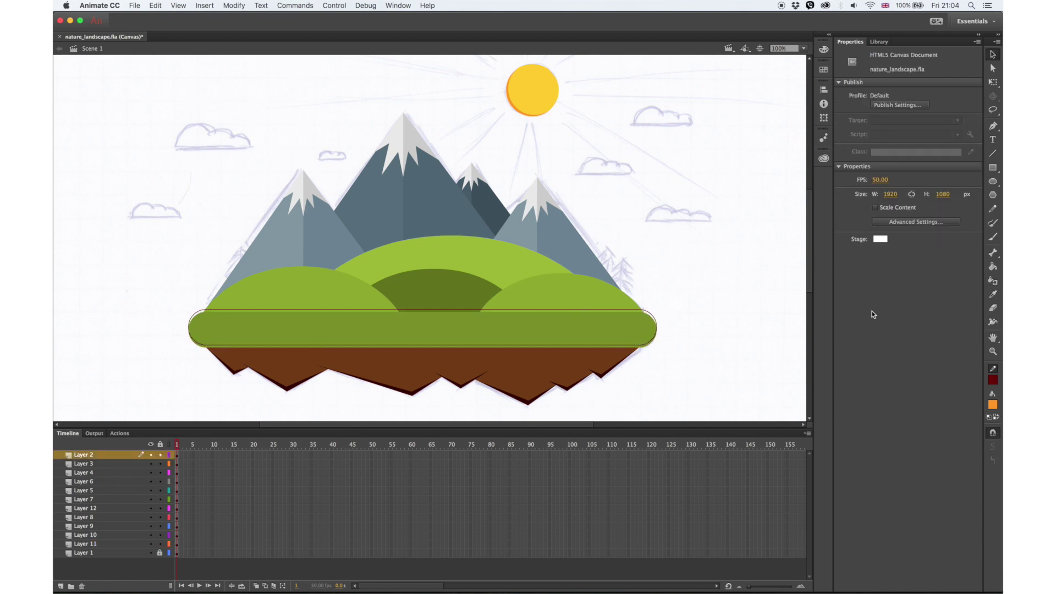
Step: Fill the sliver along the ground strip's lower edge with the inner hill's dark green and delete the outline
click(993, 266)
click(993, 405)
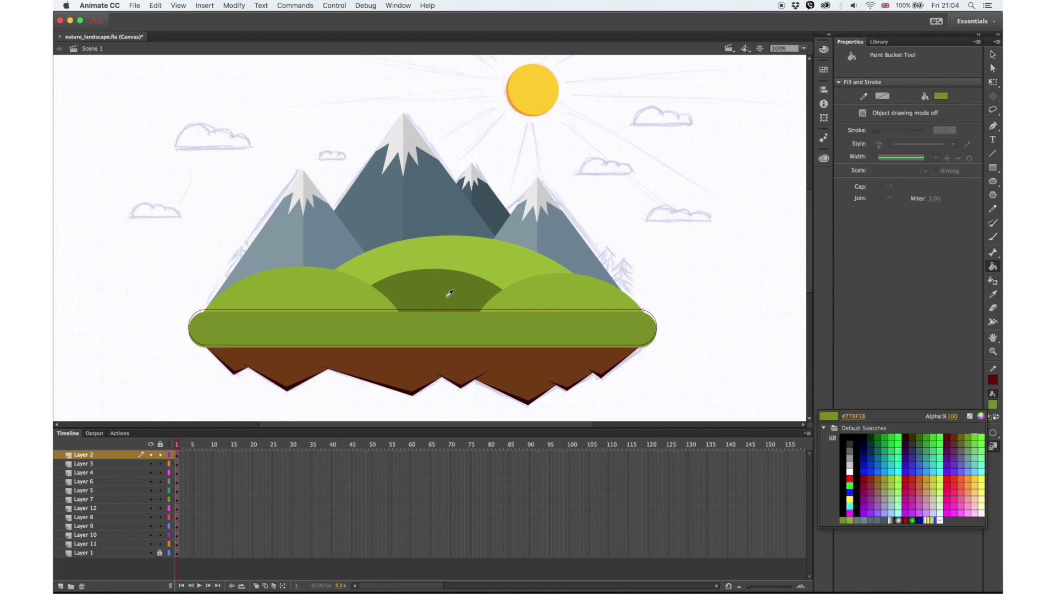
click(448, 295)
click(472, 346)
click(993, 55)
double_click(656, 342)
key(Delete)
Step: Move the sun's Layer 11 to the top of the layer stack and add a new layer above it
drag(384, 274, 446, 303)
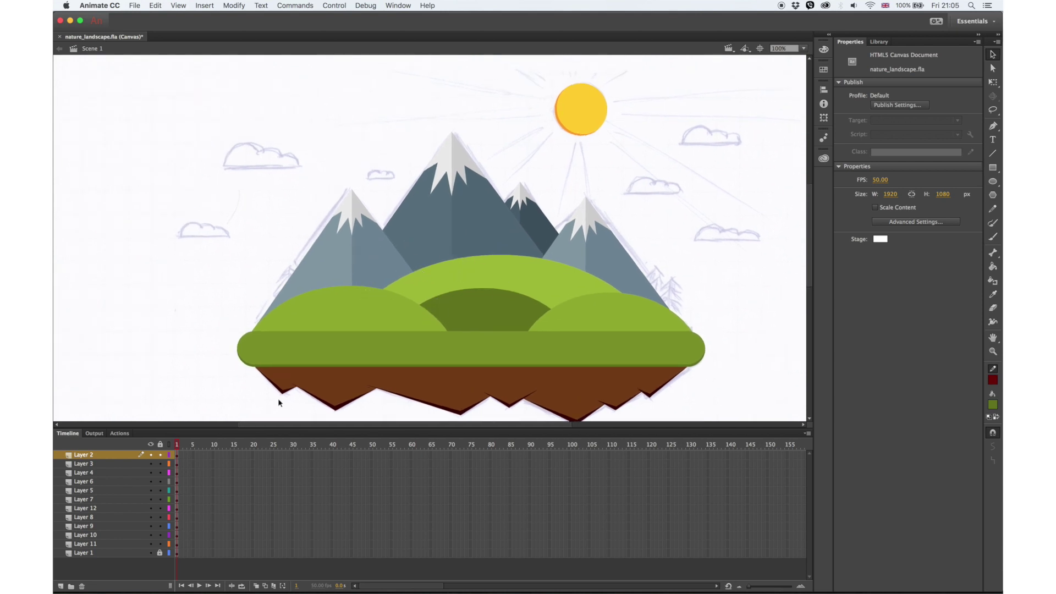
click(576, 127)
drag(105, 547, 110, 452)
click(61, 586)
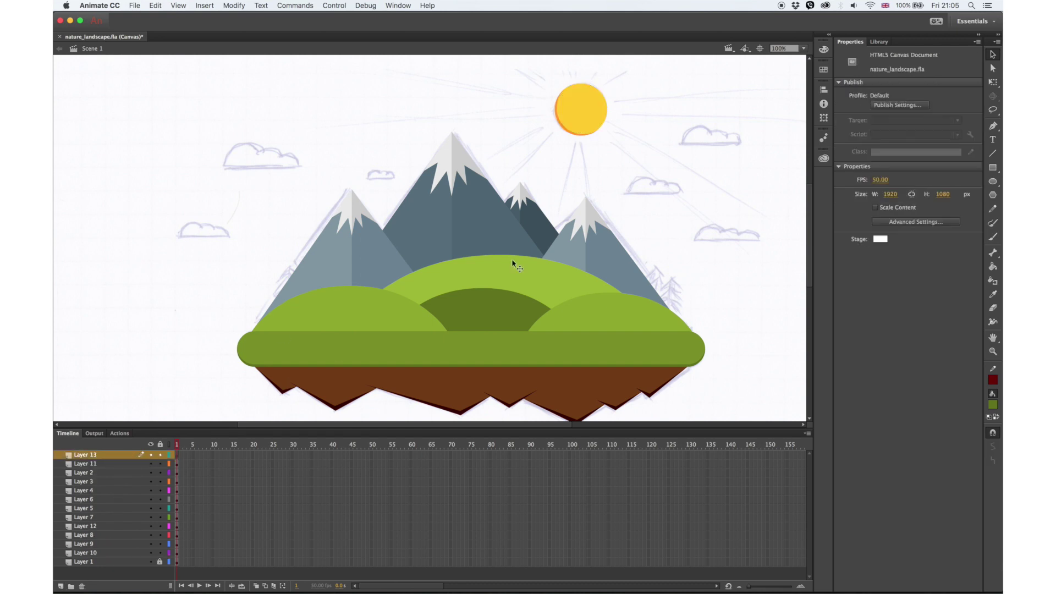
key(n)
drag(178, 237, 228, 240)
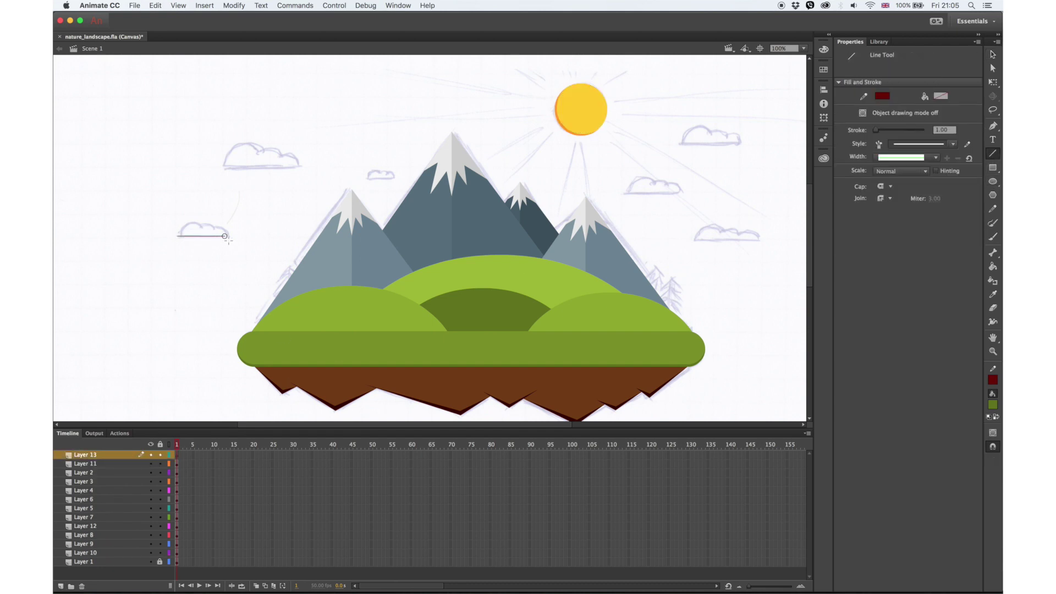
key(super+z)
Step: Draw a circle about 69 px in diameter over the left end of the leftmost sketched cloud
key(o)
drag(173, 210, 208, 245)
click(992, 55)
Step: Duplicate the circle's outline, scale the copy to about 55.5 px and shift it right so it overlaps the first circle
click(207, 237)
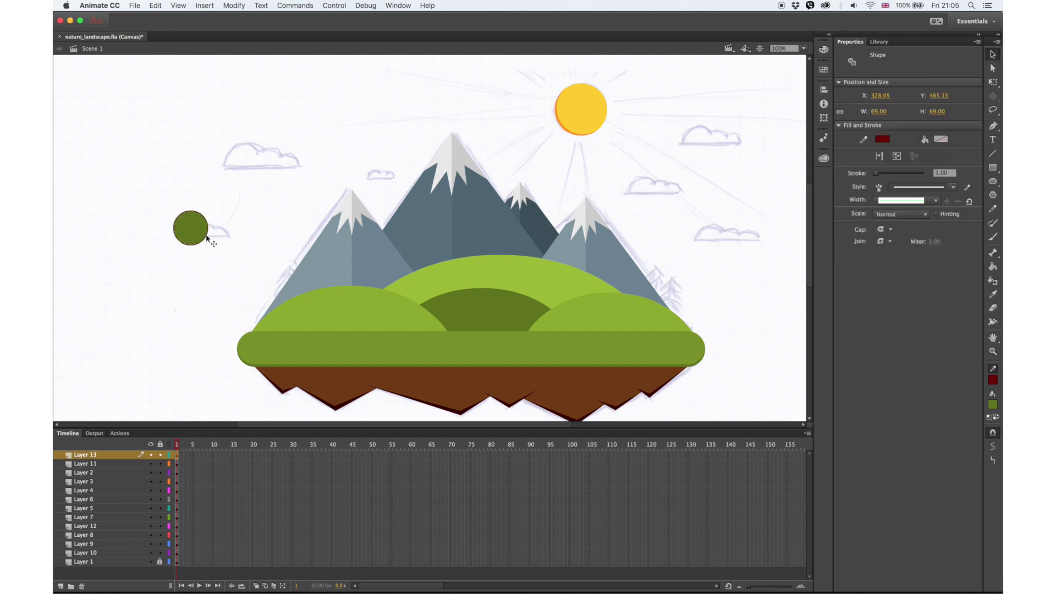
right_click(224, 197)
click(259, 233)
click(992, 82)
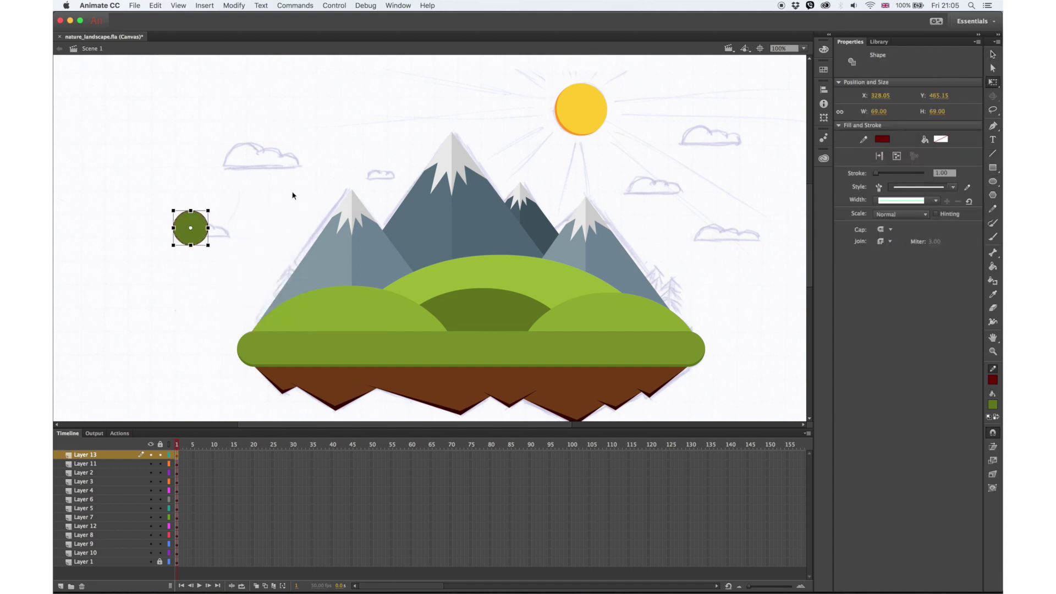
drag(208, 211, 204, 211)
key(Right)
key(Right)
key(Right)
key(Right)
key(Right)
key(Right)
key(Right)
key(Right)
key(Right)
key(Right)
key(Right)
key(Right)
key(Right)
key(Right)
key(Right)
key(Right)
key(Right)
key(Right)
key(Right)
key(Right)
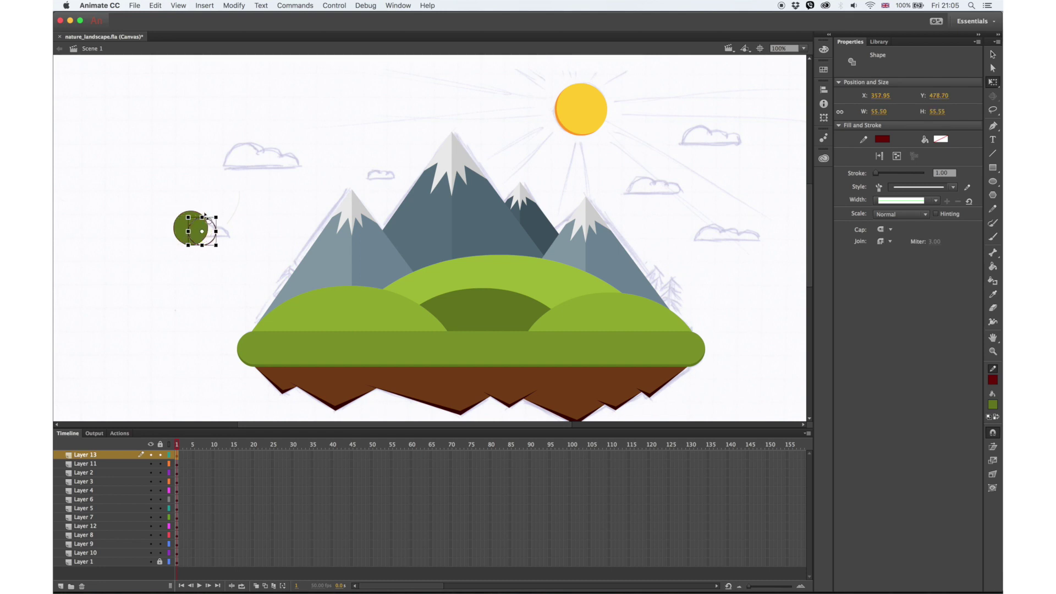
key(Right)
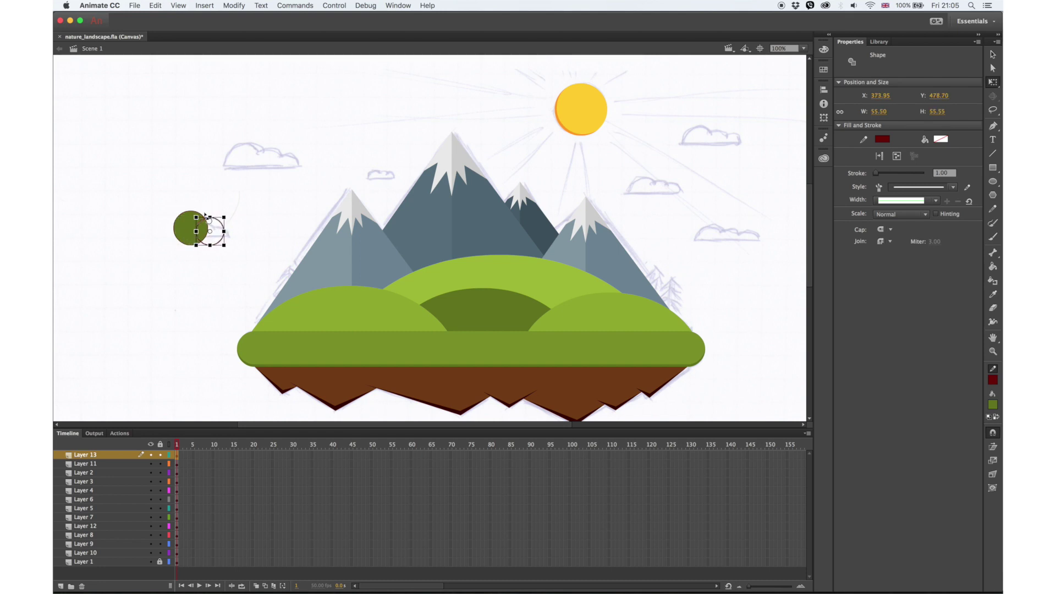
Step: Duplicate the smaller outline, scale the copy to about 45 px and shift it right to form the cloud's third puff
right_click(270, 211)
click(274, 209)
drag(226, 217, 221, 222)
key(shift+Right)
key(shift+Right)
key(shift+Right)
key(shift+Right)
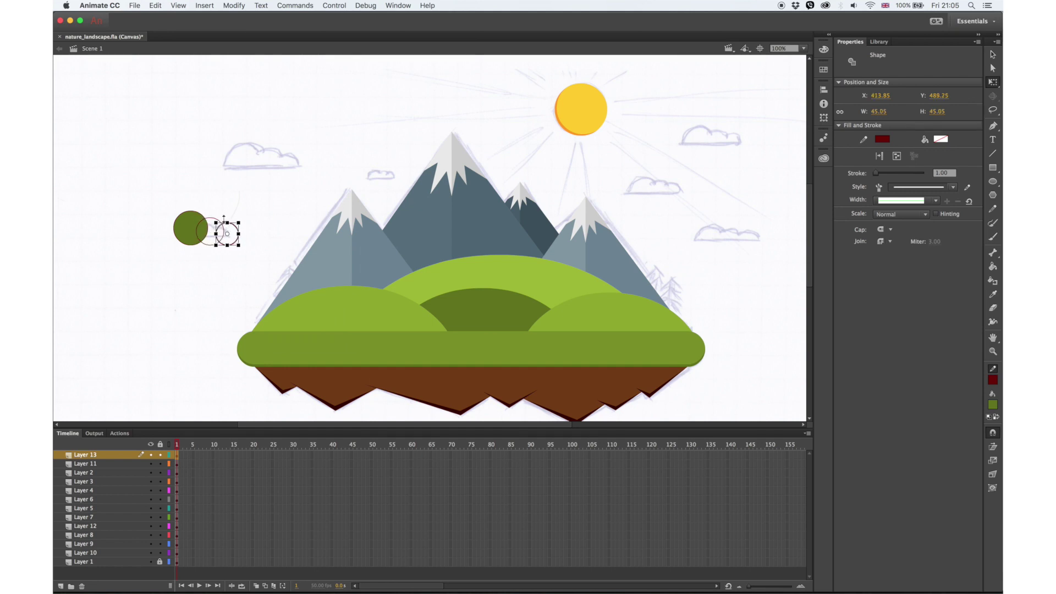
Step: Draw a horizontal baseline across the three circles and leave only the parts above it filled with dark green
key(n)
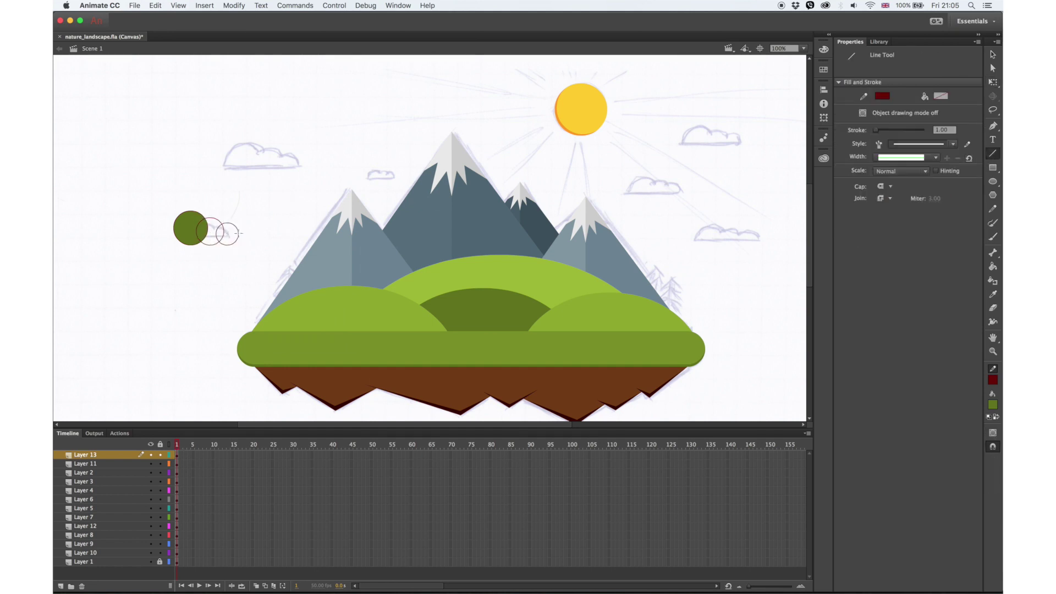
drag(143, 237, 143, 237)
click(993, 55)
click(191, 239)
key(Delete)
click(203, 237)
key(Delete)
click(993, 295)
click(194, 224)
click(210, 225)
click(228, 227)
Step: Duplicate the cloud's outlines in place and offset the copy 3 px down and slightly right
key(v)
double_click(229, 248)
key(Right)
key(Right)
key(Right)
key(Right)
key(Right)
key(Left)
key(Left)
key(Left)
key(Left)
key(Left)
right_click(222, 212)
click(277, 250)
key(Down)
key(Down)
key(Down)
key(Right)
key(Right)
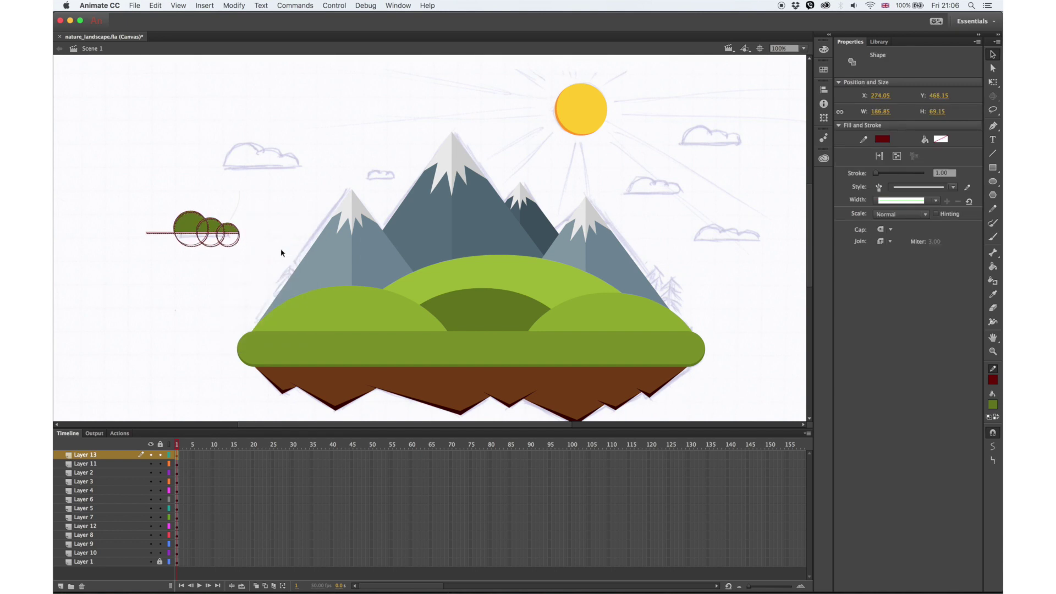
Step: Fill the cloud's three puffs with the light grey sampled from the left mountain's snowcap
click(149, 181)
click(993, 406)
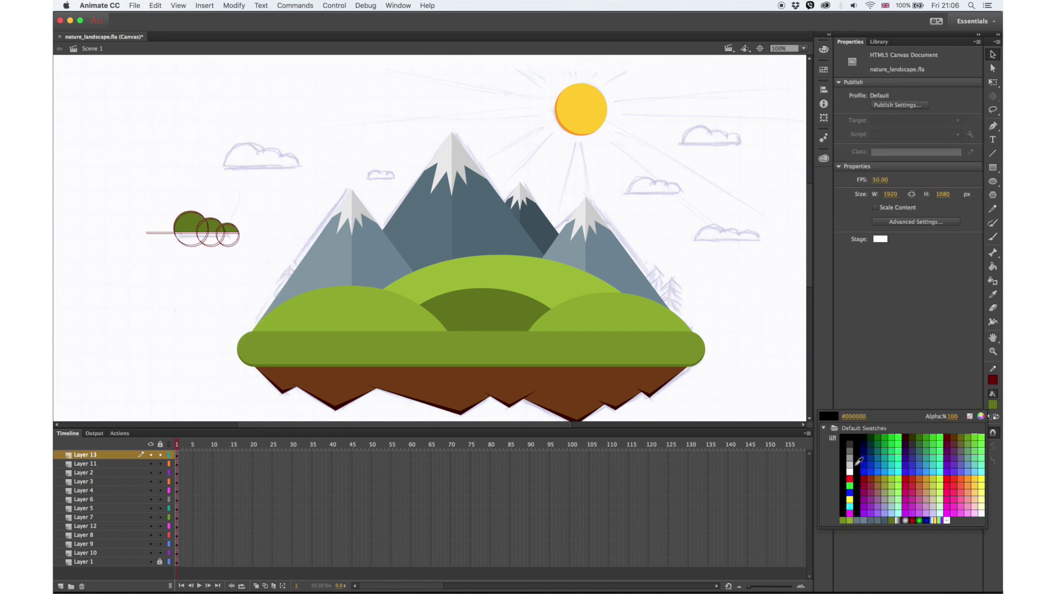
click(320, 208)
click(993, 267)
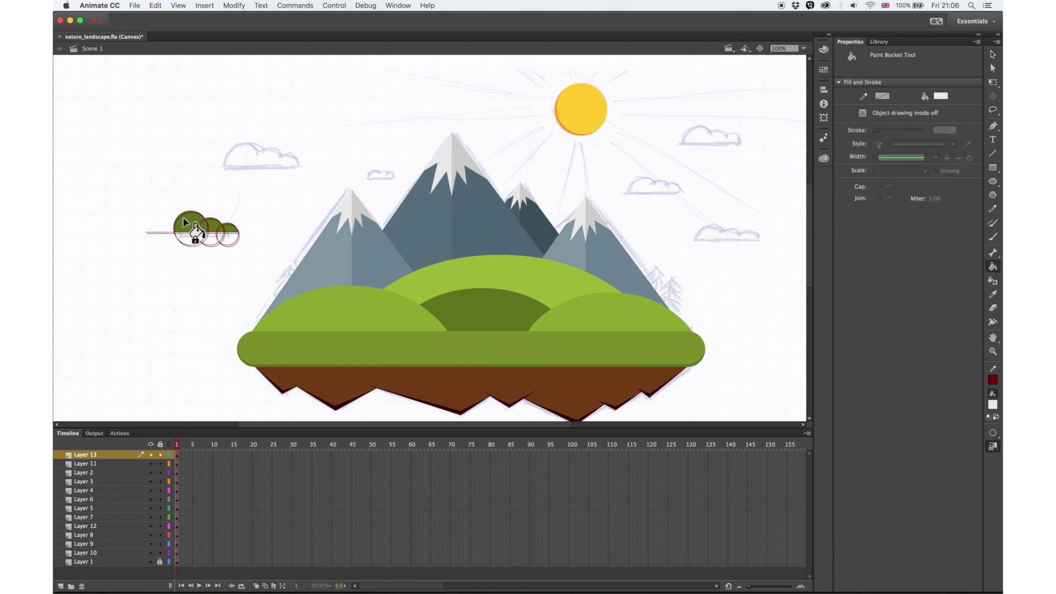
click(186, 225)
click(230, 234)
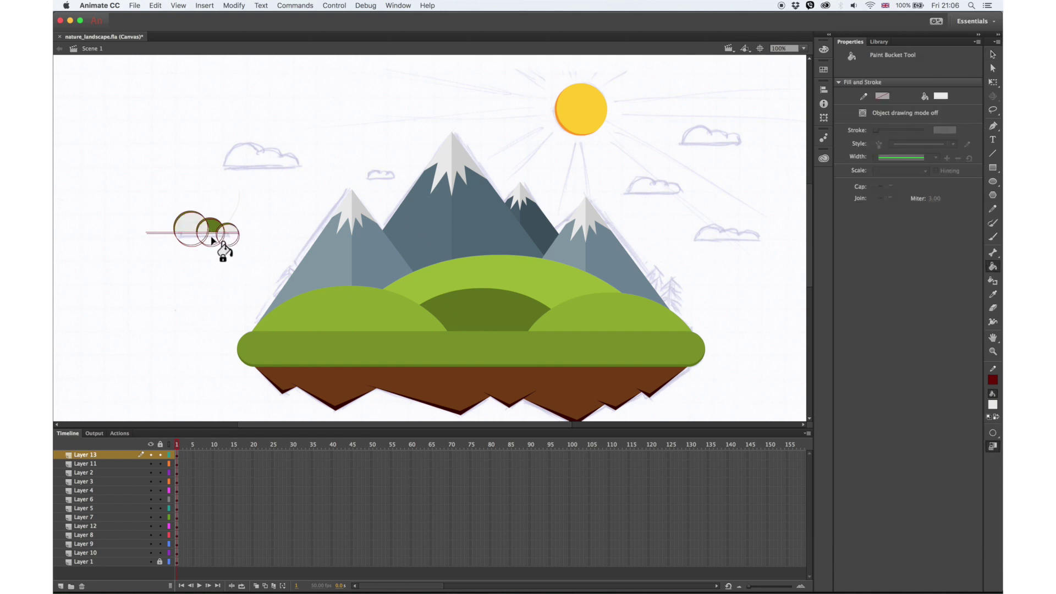
click(214, 226)
Step: Fill the cloud's puffs with white and the thin crescents along their upper edges with light grey #CCCCCC
click(993, 406)
click(850, 472)
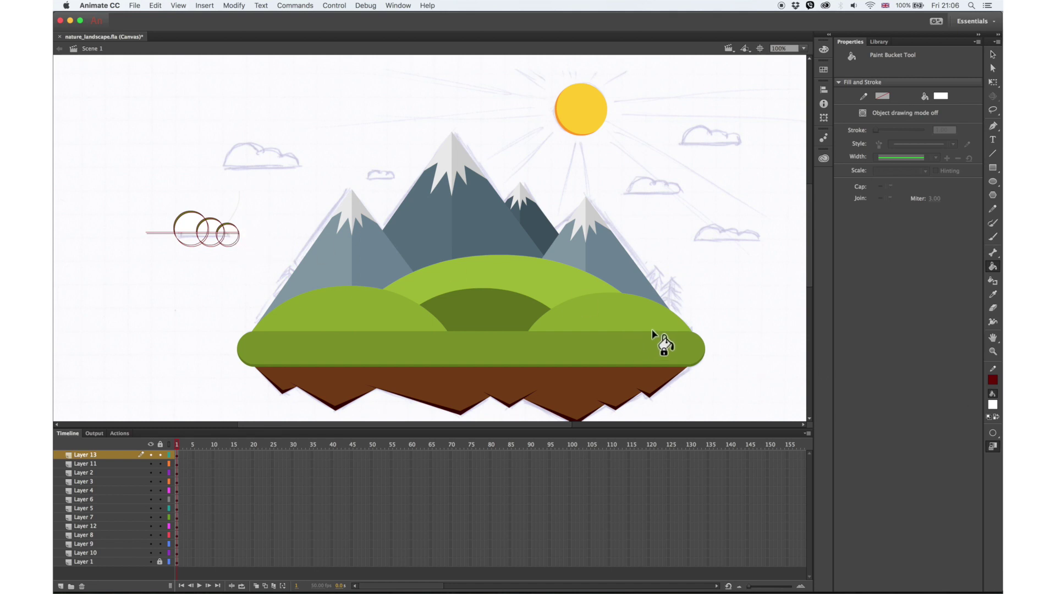
click(995, 410)
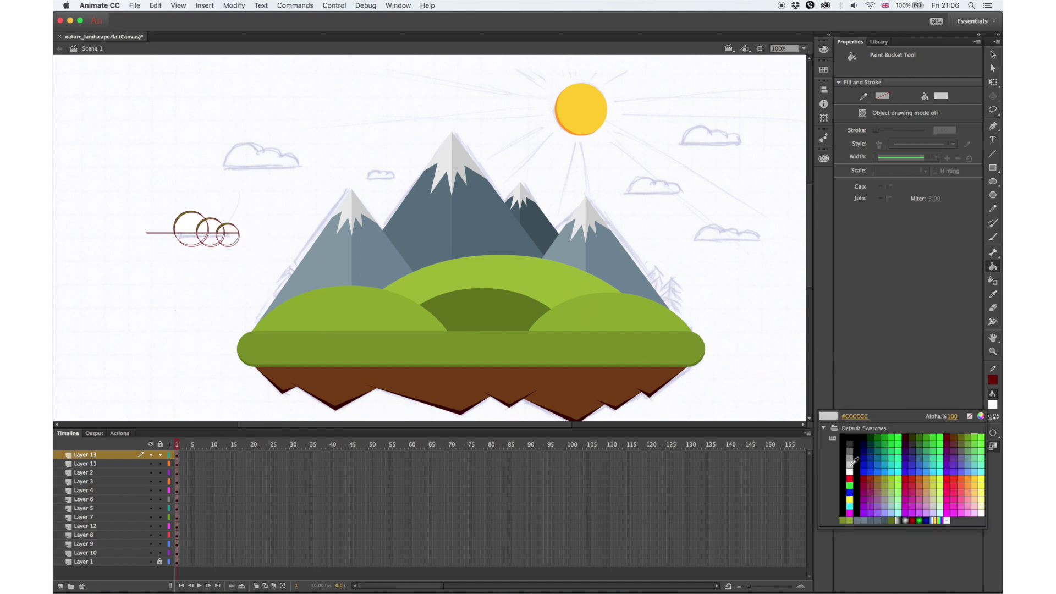
click(856, 461)
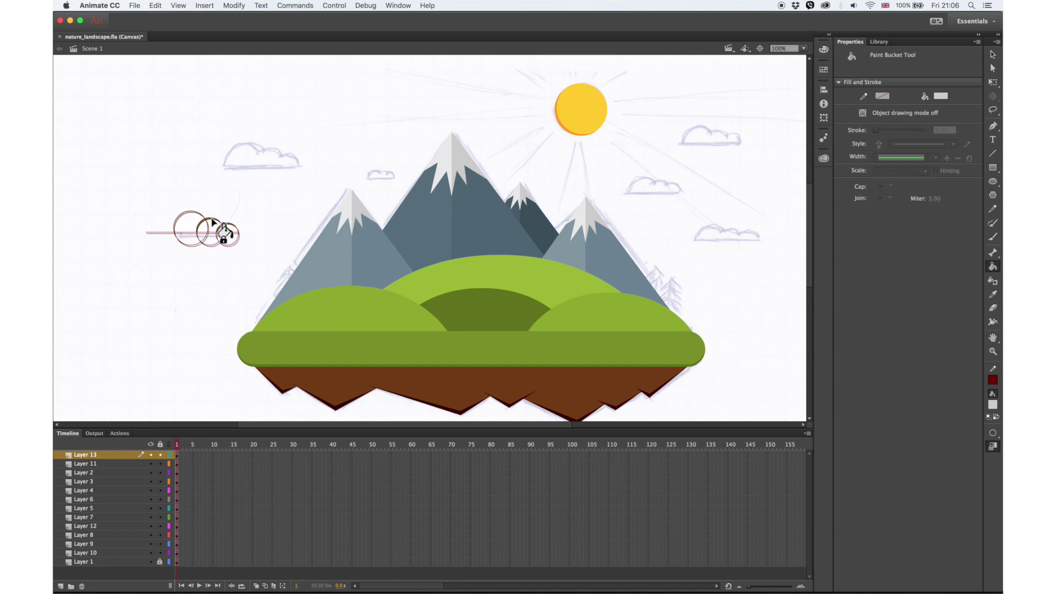
Step: Delete all the outlines and the baseline around the cloud
key(v)
double_click(240, 243)
click(259, 246)
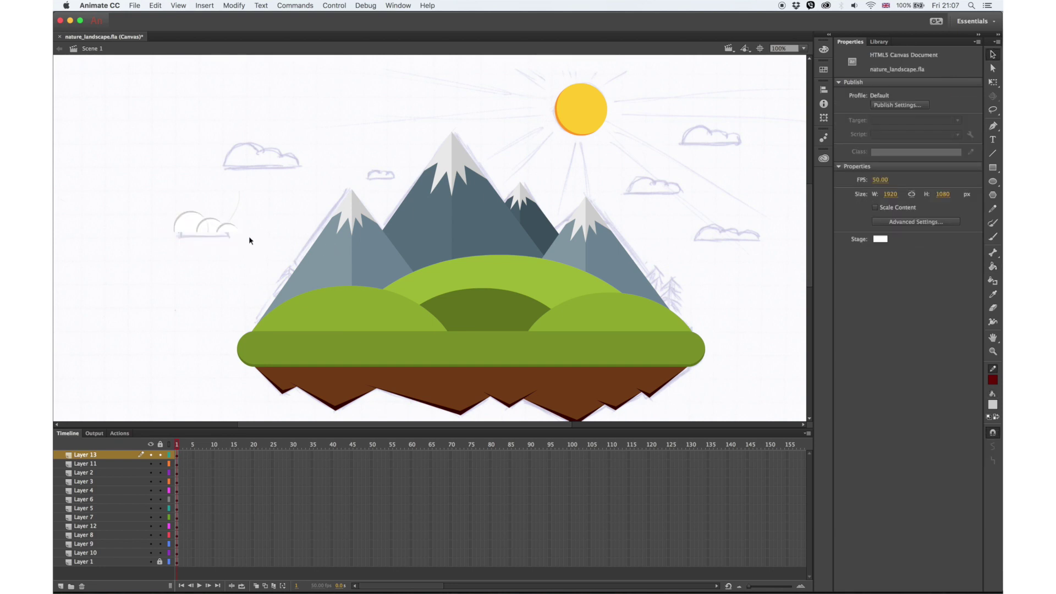
Step: Hide the sketch on Layer 1 and add a new layer directly above it
click(152, 562)
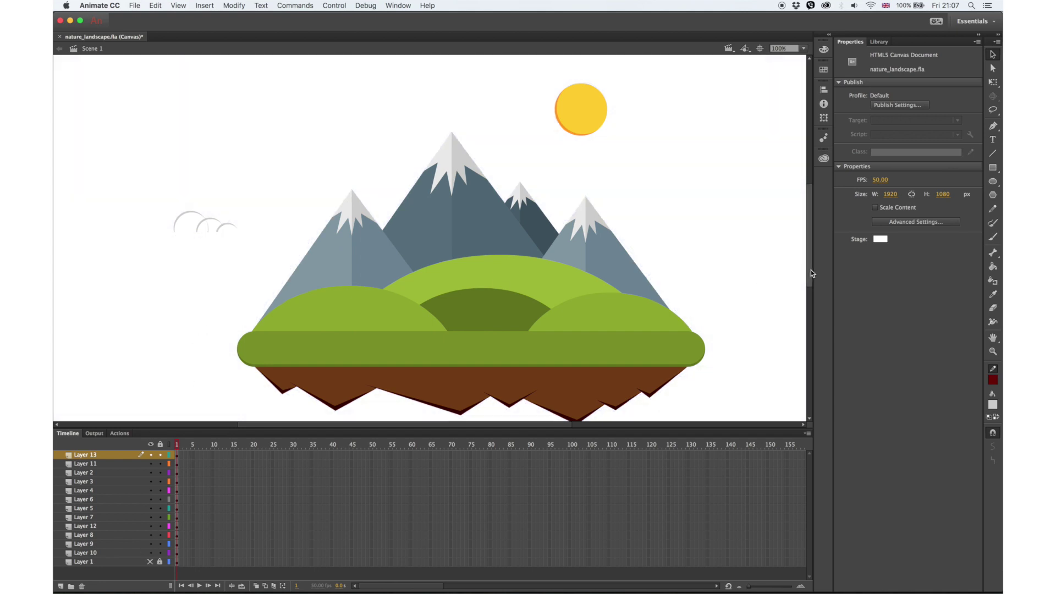
key(super+minus)
key(super+minus)
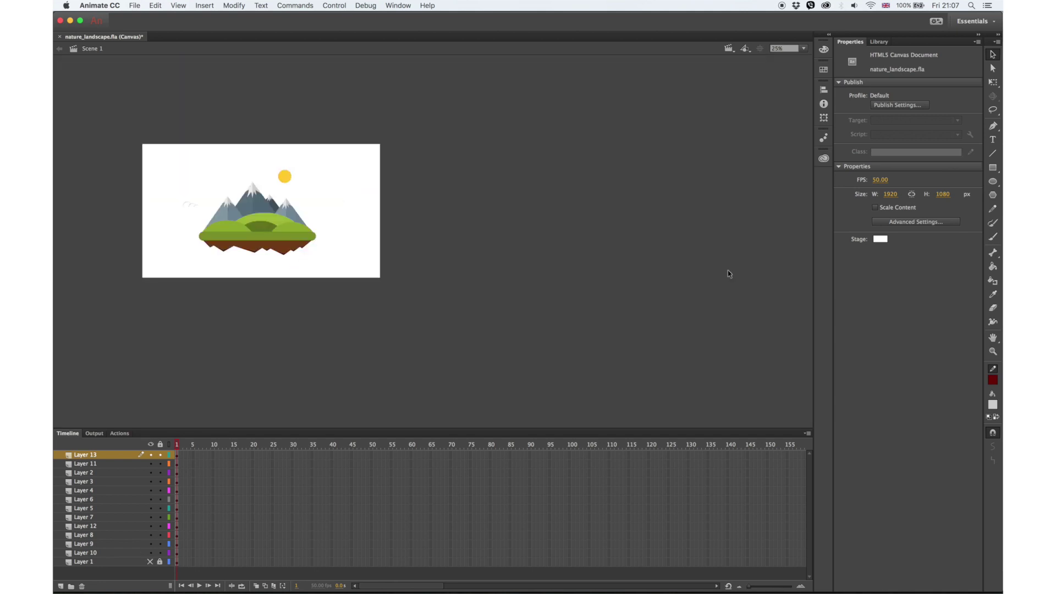
click(103, 562)
click(60, 586)
Step: Set the rectangle corner radius to 0 and draw a square-cornered rectangle outside the stage on Layer 14
key(r)
drag(450, 158, 574, 260)
key(super+z)
drag(892, 224, 847, 221)
text(0)
key(Return)
drag(438, 186, 530, 263)
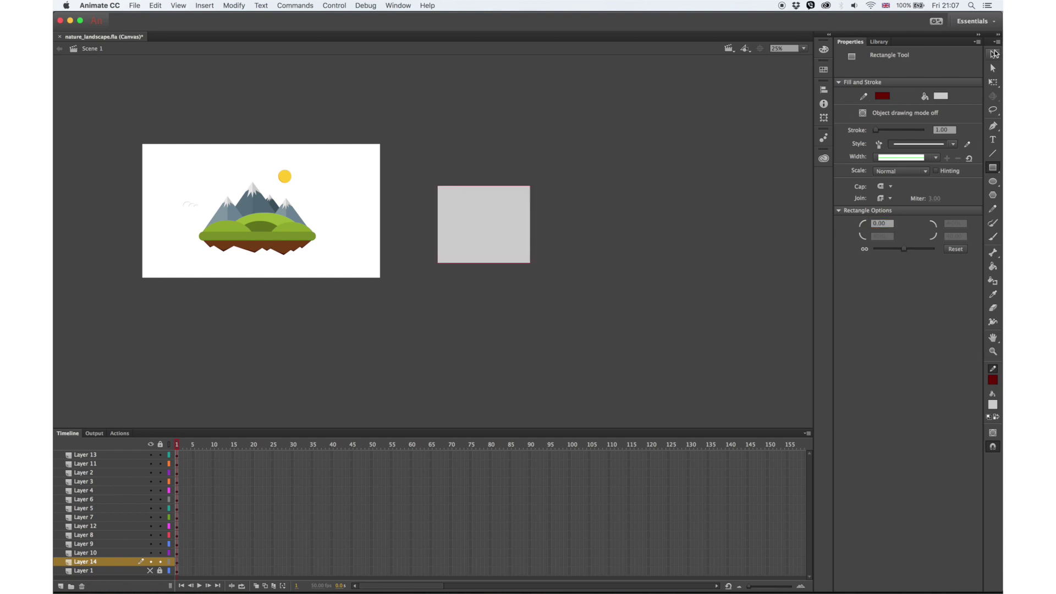
Step: Place the rectangle's fill at X 0, Y 0 and size it to 1920 by 1080 to cover the stage
click(995, 53)
click(521, 196)
click(885, 95)
text(0)
key(Tab)
text(0)
key(Tab)
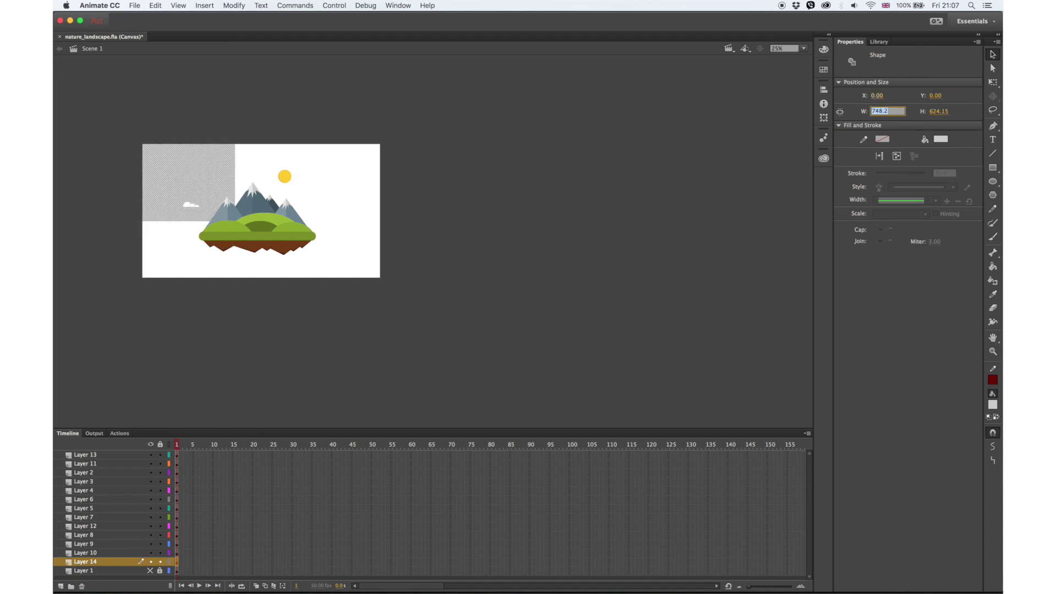
key(Tab)
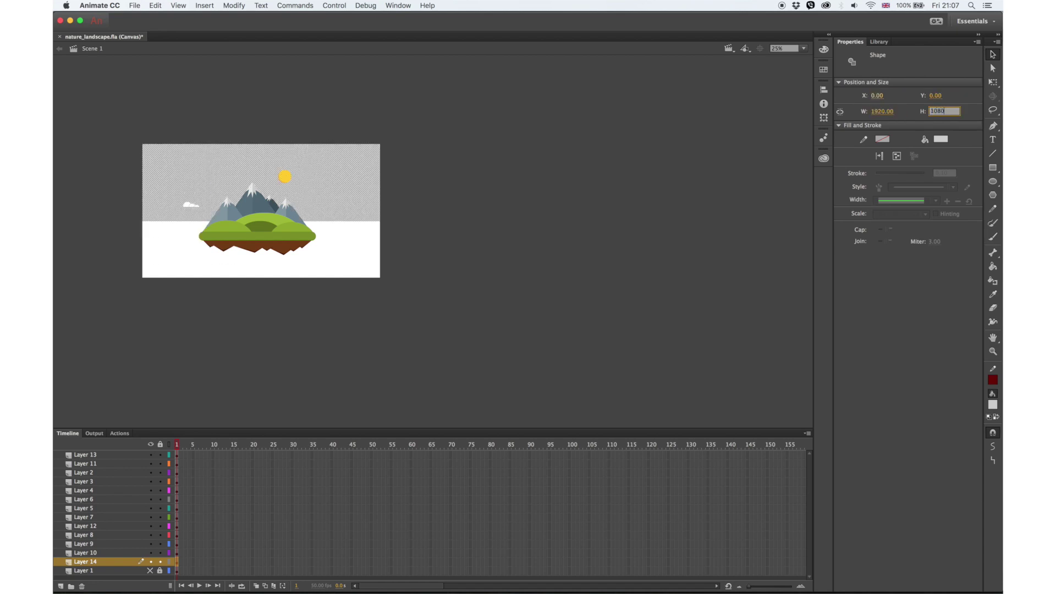
key(Return)
Step: Recolour the background rectangle muted grey-blue #819DA1
click(993, 405)
click(985, 418)
drag(77, 123, 89, 128)
mouse_move(196, 150)
mouse_down()
mouse_move(195, 179)
mouse_move(196, 133)
mouse_up()
click(84, 122)
click(263, 77)
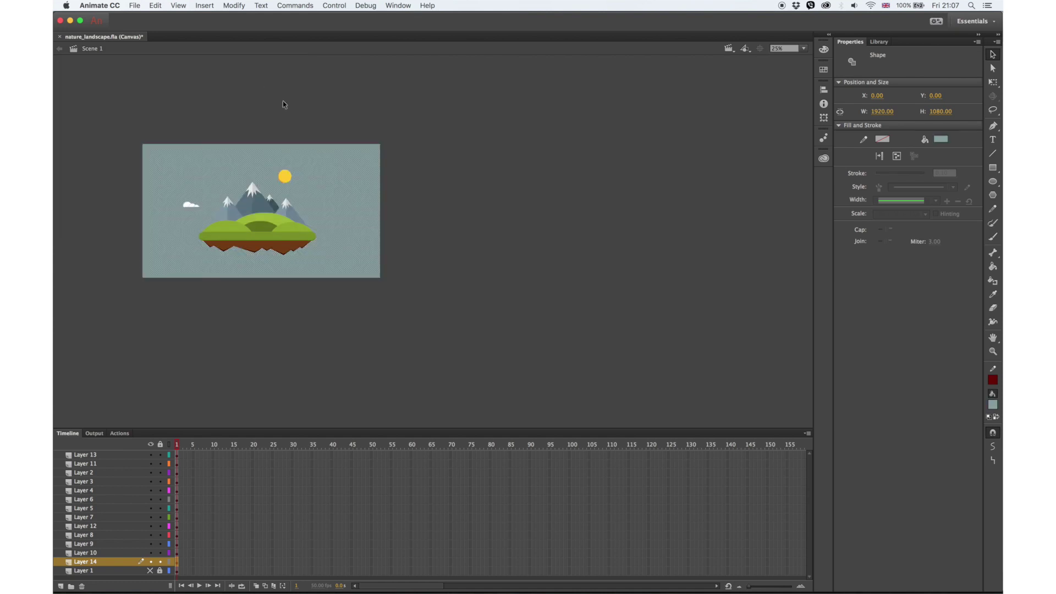
Step: Change the background rectangle's fill to a muted greyish beige
click(993, 405)
click(984, 418)
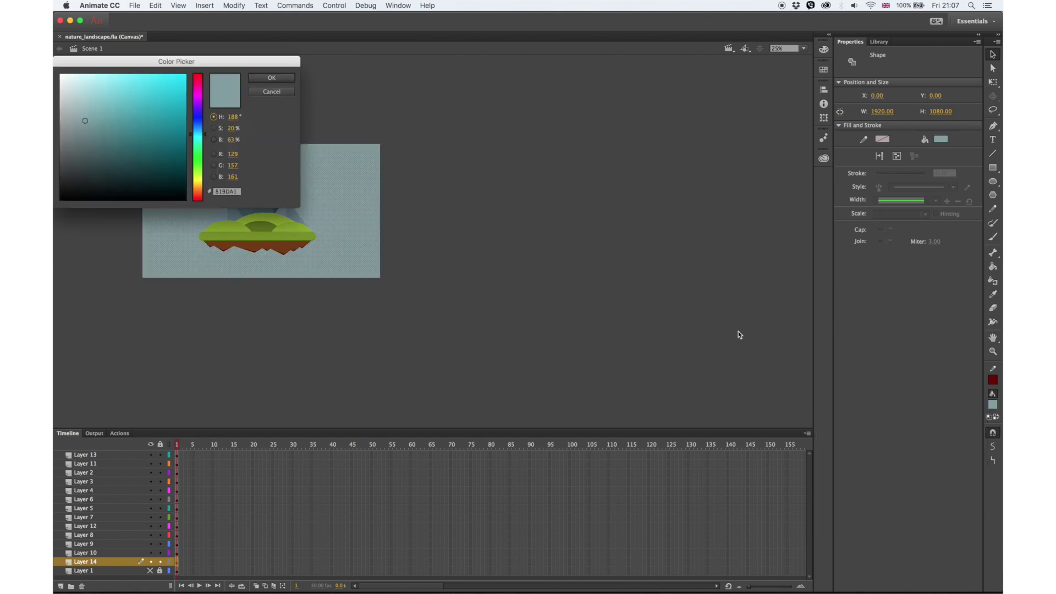
click(272, 78)
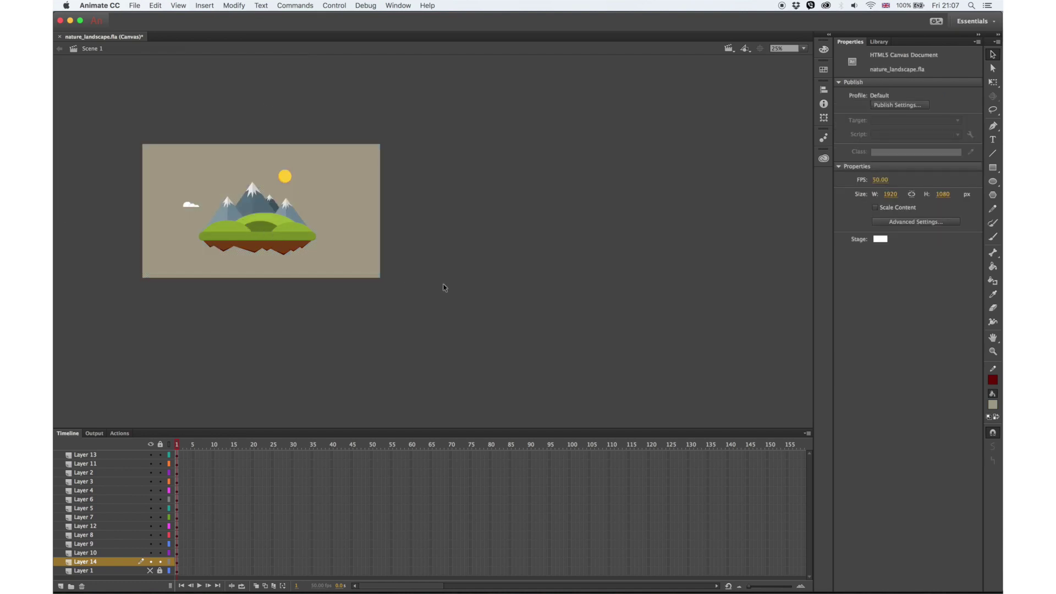
Step: Set the fill colour to white for the Paint Bucket
key(super+equal)
key(super+equal)
drag(140, 217, 218, 217)
click(993, 295)
click(993, 405)
click(822, 471)
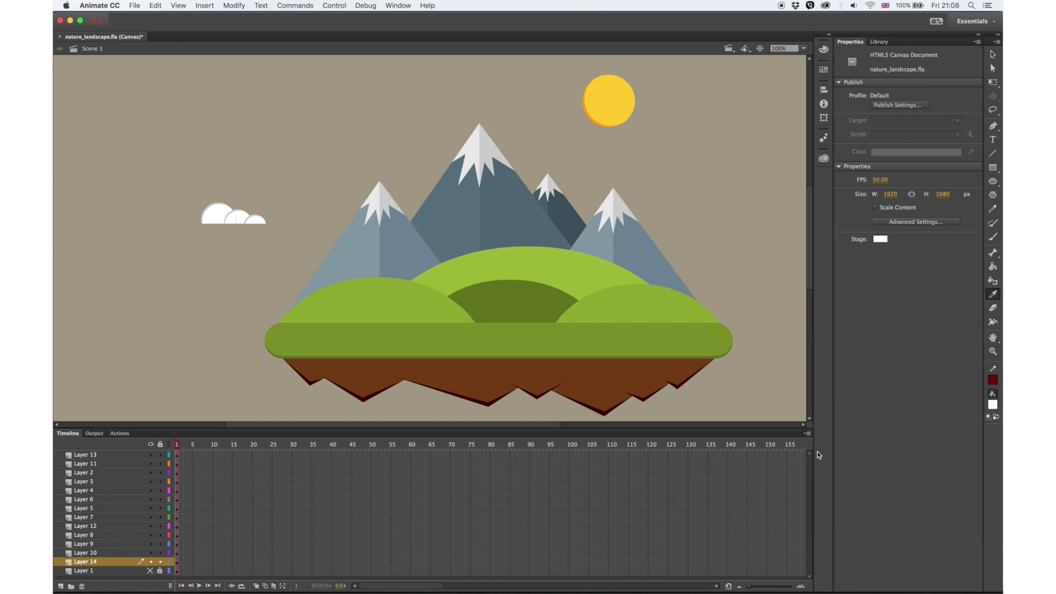
click(993, 266)
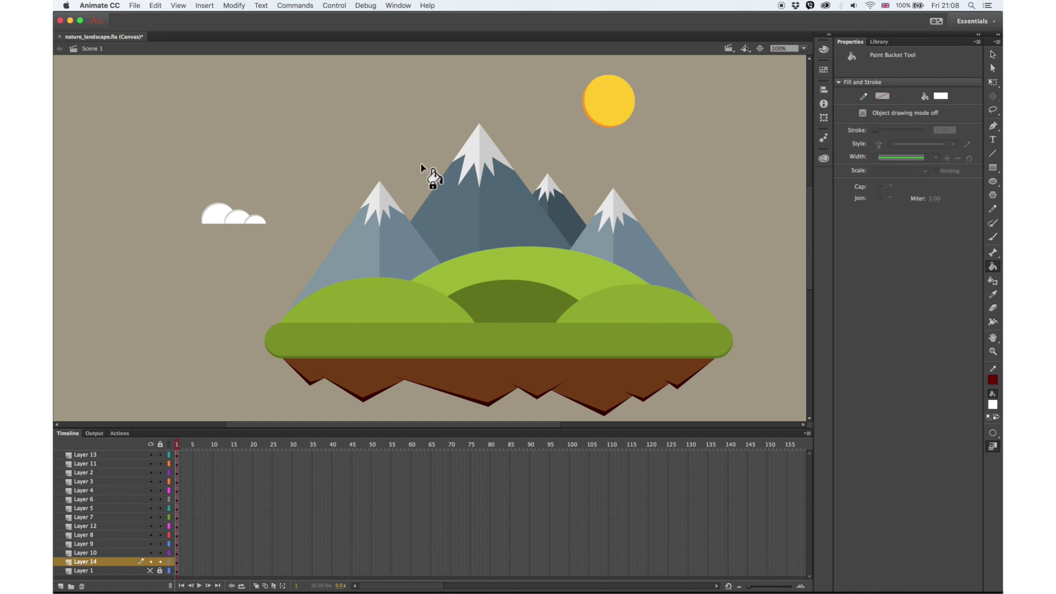
click(993, 53)
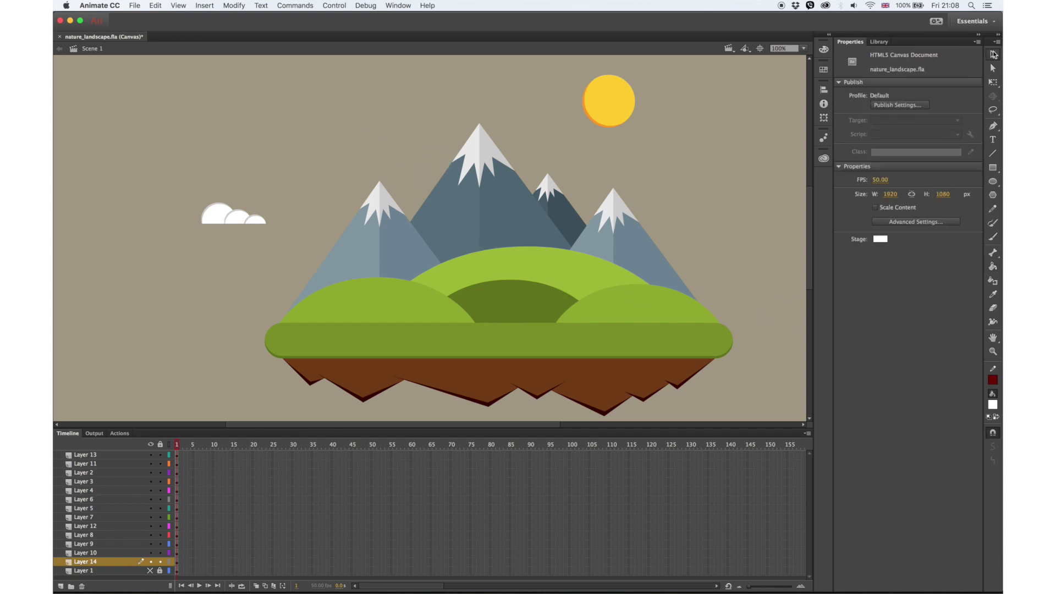
Step: Hide the background on Layer 14 and show the pencil sketch on Layer 1
key(super+minus)
drag(150, 571, 151, 562)
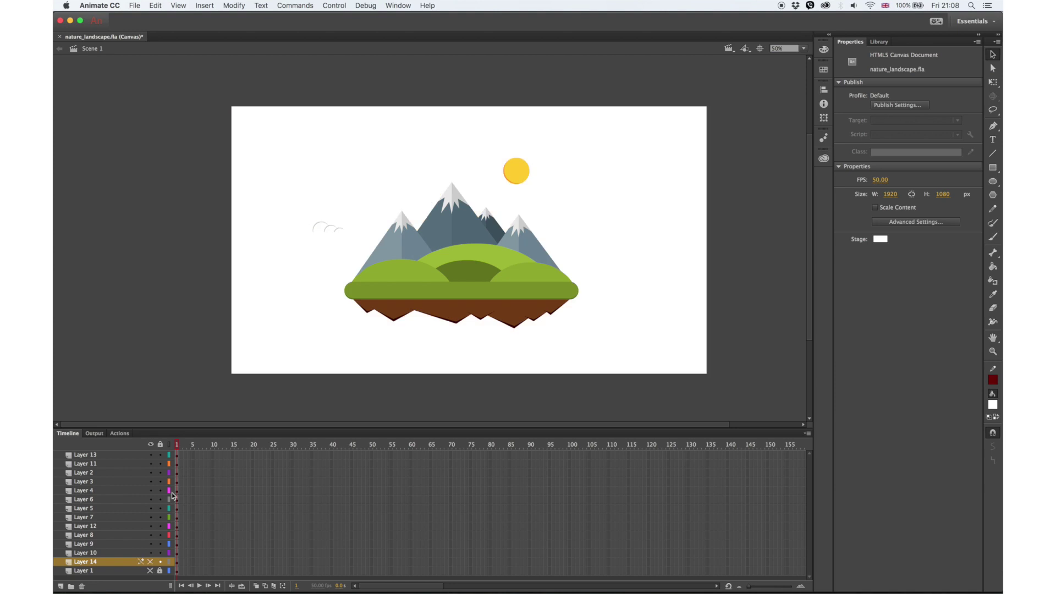
click(150, 571)
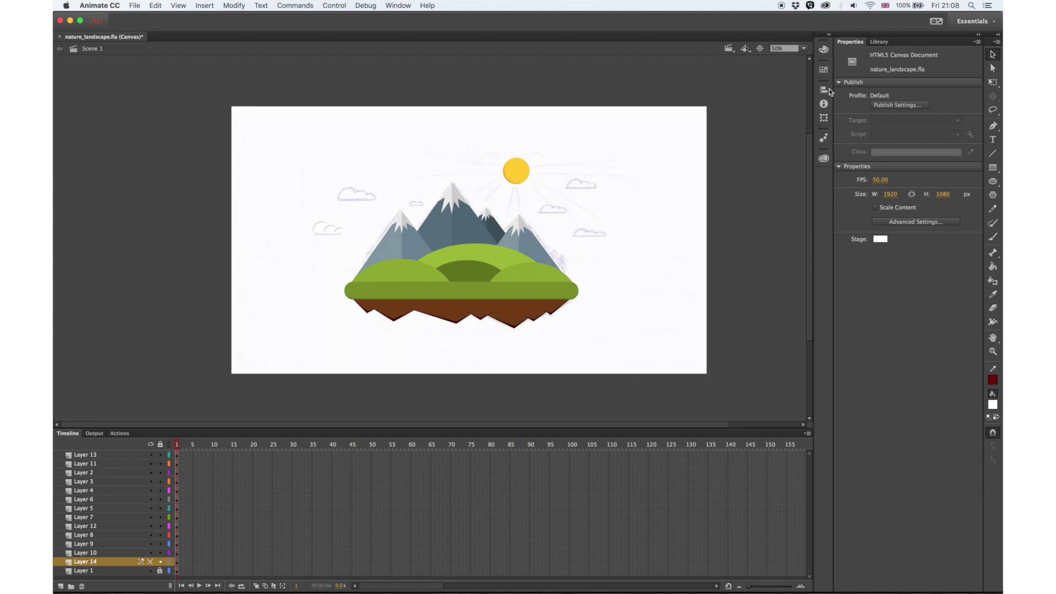
Step: Copy the cloud, move the copy onto the larger sketched cloud above it and enlarge it to fit the outline
click(325, 231)
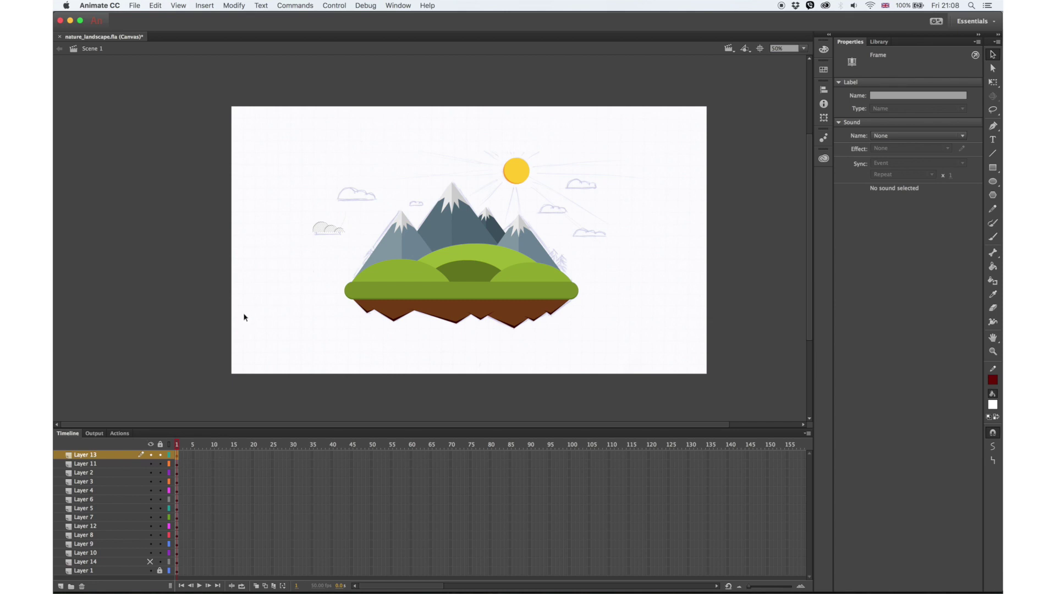
right_click(277, 254)
click(312, 290)
key(shift+Up)
key(shift+Up)
key(shift+Up)
key(shift+Up)
key(shift+Up)
key(shift+Up)
key(shift+Up)
key(shift+Up)
key(shift+Up)
key(shift+Up)
key(shift+Right)
key(shift+Right)
key(shift+Right)
key(shift+Right)
key(shift+Right)
key(shift+Right)
key(shift+Right)
key(shift+Right)
key(shift+Up)
key(shift+Up)
key(shift+Right)
key(shift+Right)
key(q)
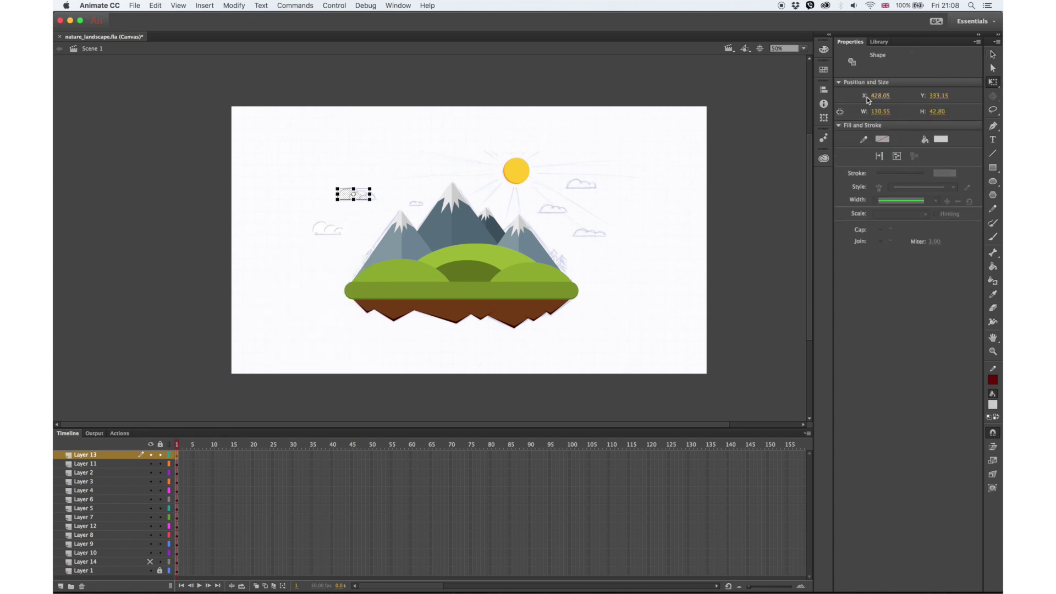
drag(371, 189, 378, 186)
Step: Duplicate the cloud, shrink the copy to about 81 by 27 px and move it onto the small sketched cloud beside the main peak
right_click(655, 198)
click(685, 233)
drag(337, 186, 358, 192)
click(994, 54)
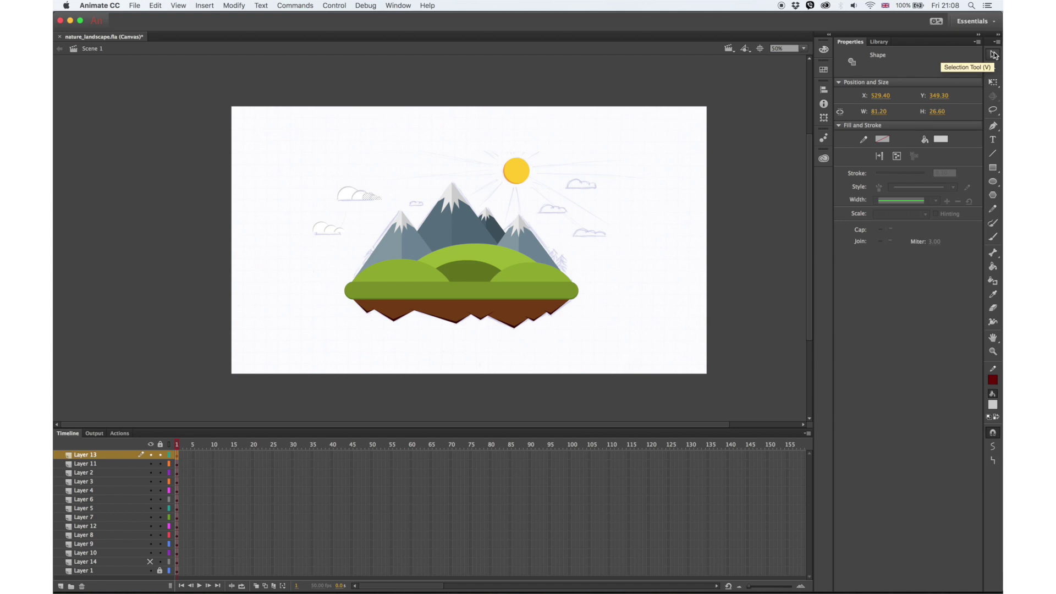
key(shift+Right)
key(shift+Right)
key(shift+Right)
key(shift+Right)
key(shift+Right)
key(shift+Right)
key(shift+Right)
key(shift+Right)
key(shift+Right)
key(shift+Right)
key(shift+Down)
key(shift+Down)
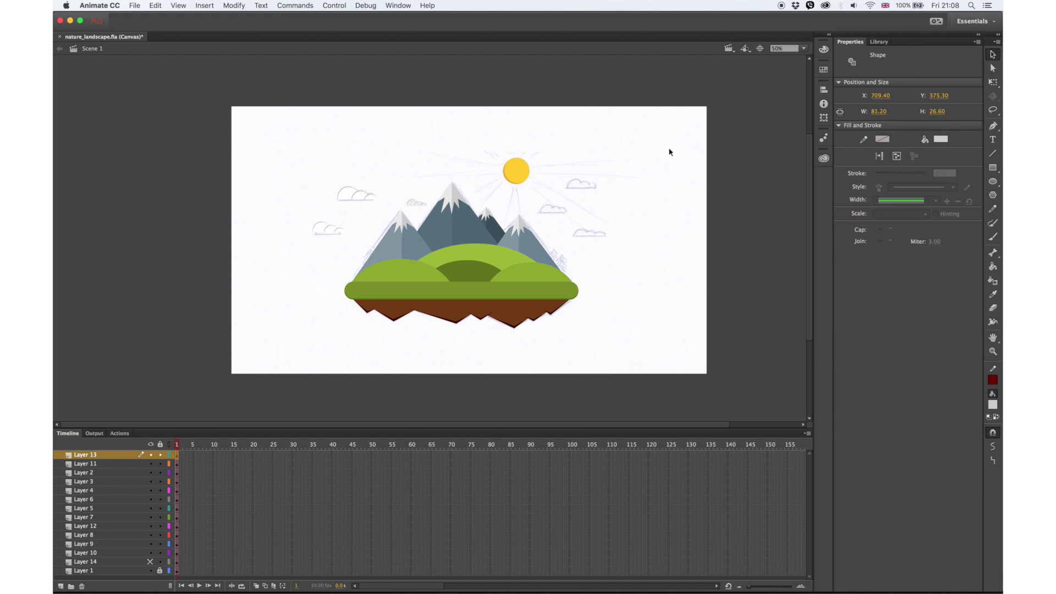
Step: Undo the added layer and the pasted, moved and resized cloud copies
click(60, 586)
key(super+z)
right_click(766, 197)
click(782, 232)
key(super+z)
key(super+z)
key(super+z)
key(super+z)
Step: Convert the whole original cloud into a movie clip symbol
click(630, 219)
drag(286, 211, 354, 258)
key(F8)
click(108, 95)
click(104, 106)
click(235, 79)
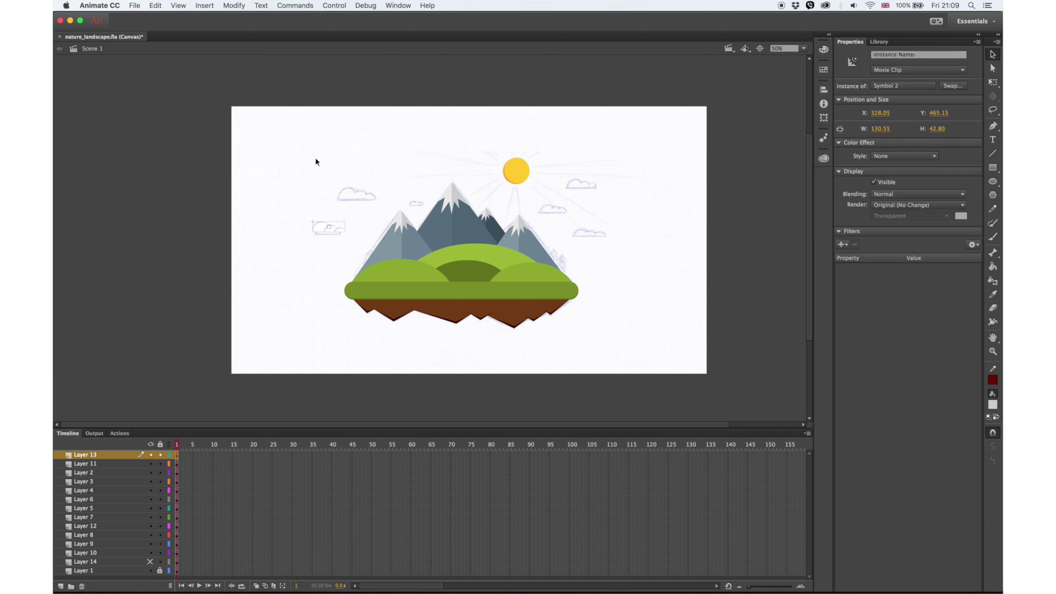
Step: Paste copies of the cloud symbol and place them over the other sketched clouds around the mountains
key(super+v)
drag(432, 243, 354, 195)
key(super+v)
drag(432, 243, 416, 199)
key(super+v)
drag(455, 247, 611, 235)
key(super+v)
drag(427, 245, 590, 189)
Step: Fit the clouds right of the mountains to their sketched outlines, shrinking the lowest one to about 107 by 35 px
click(992, 83)
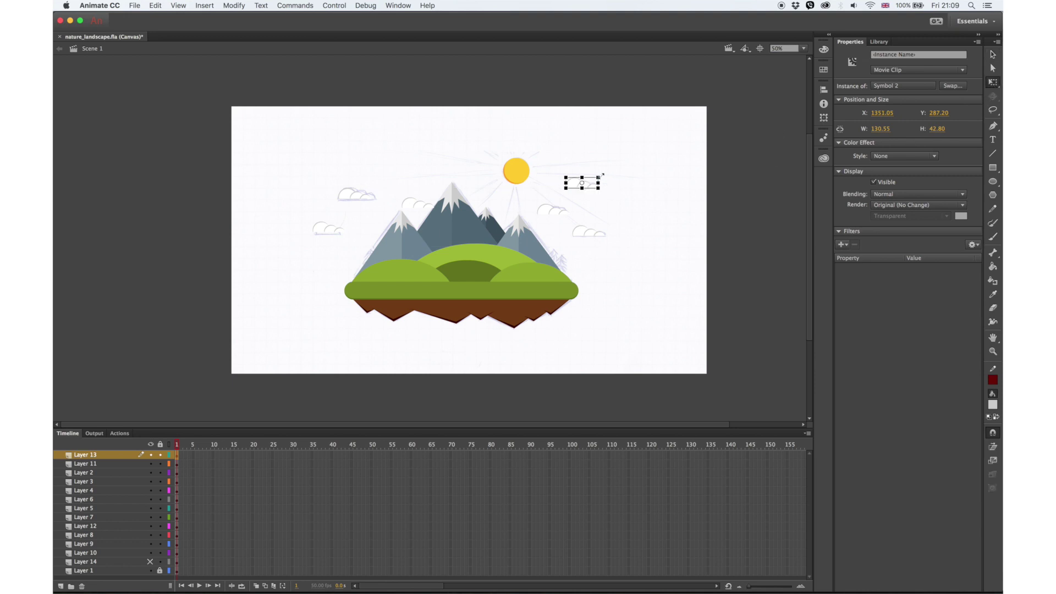
click(598, 236)
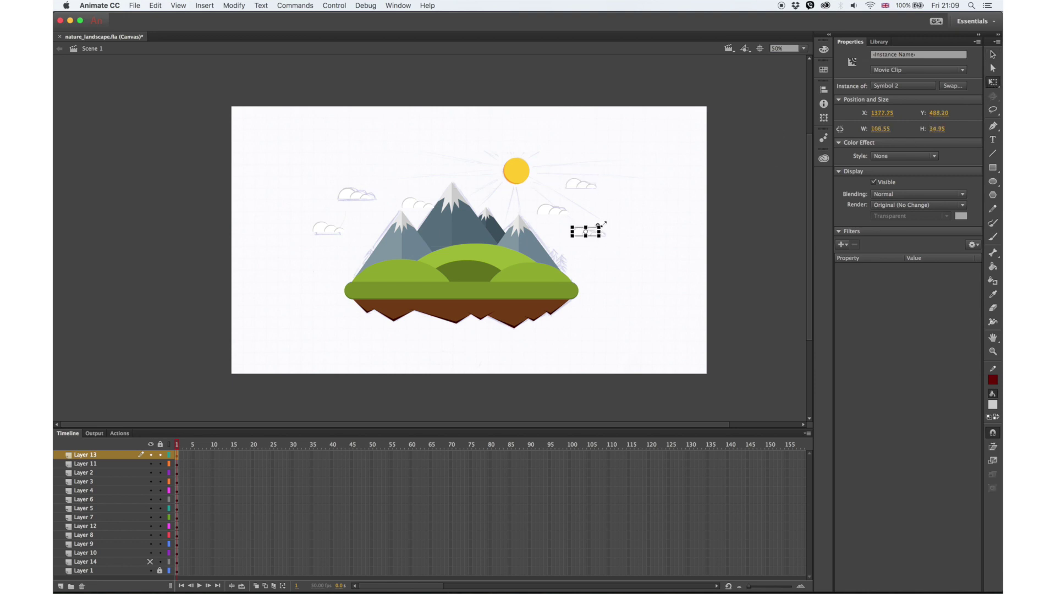
drag(591, 234, 539, 214)
click(993, 52)
Step: Enlarge the upper cloud left of the mountains and shrink the one beside the main peak to about 71 by 23 px, matching the sketch
click(354, 196)
key(q)
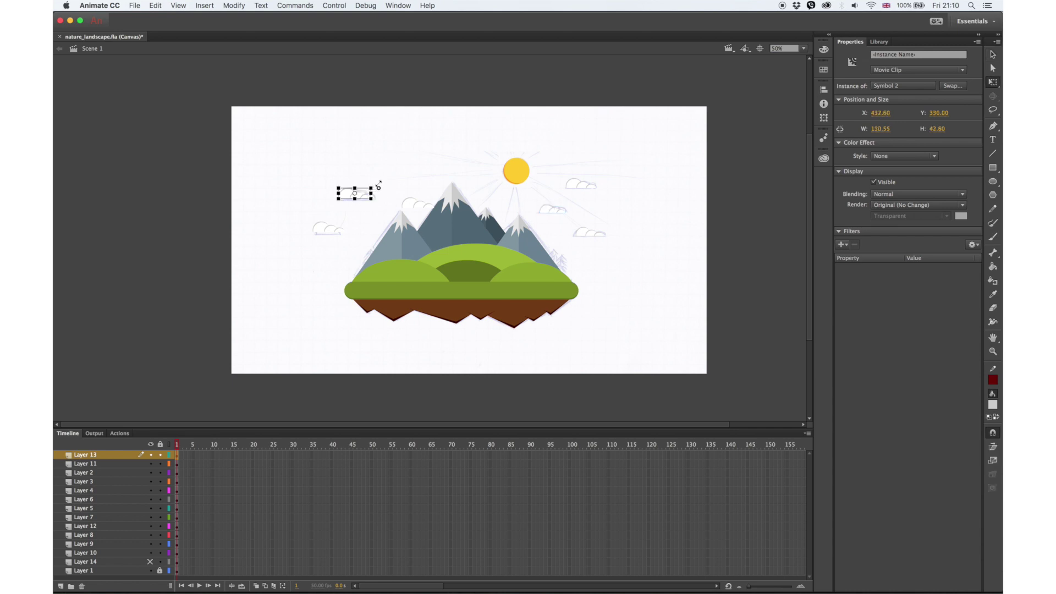
drag(379, 186, 377, 185)
click(993, 53)
click(429, 205)
key(q)
drag(434, 194, 419, 199)
click(993, 53)
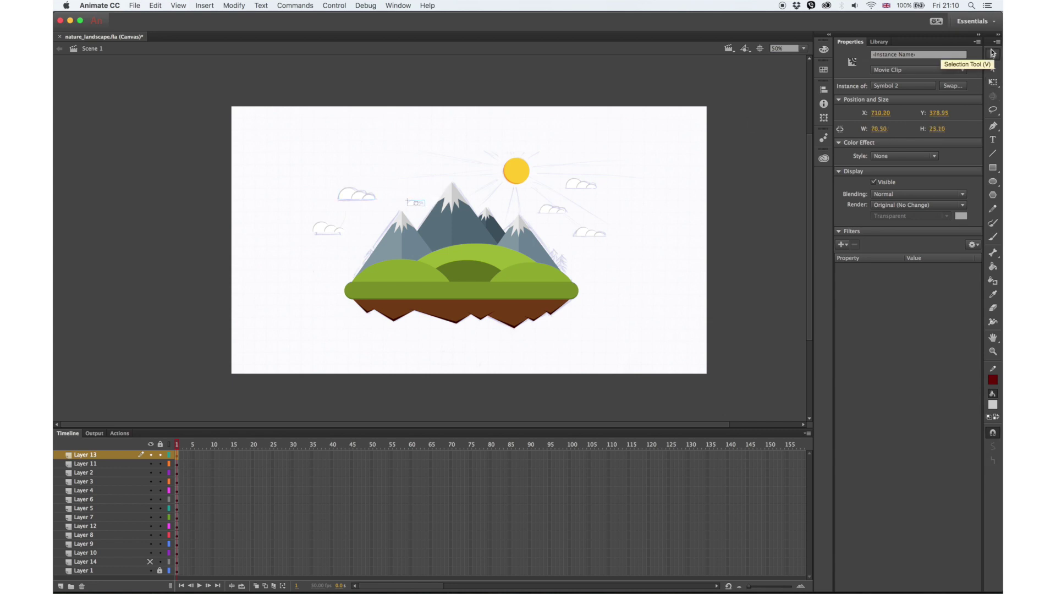
Step: Check the clouds against the background by toggling Layer 14's visibility, leaving it hidden
click(150, 562)
click(151, 562)
click(150, 562)
click(150, 562)
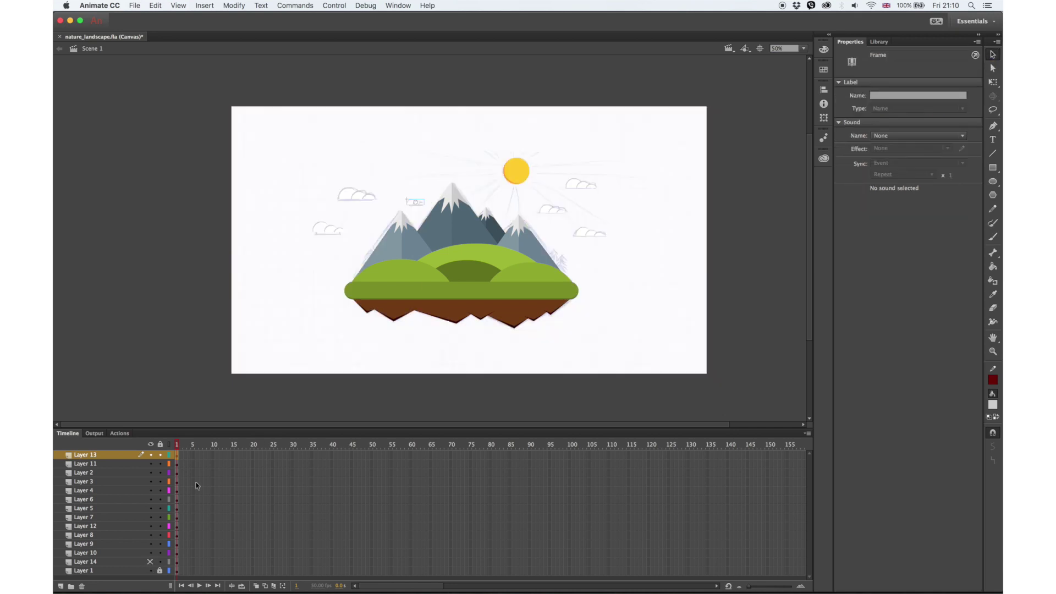
Step: Hide all the artwork layers so that only the pencil sketch on Layer 1 shows
key(super+1)
drag(511, 306, 485, 249)
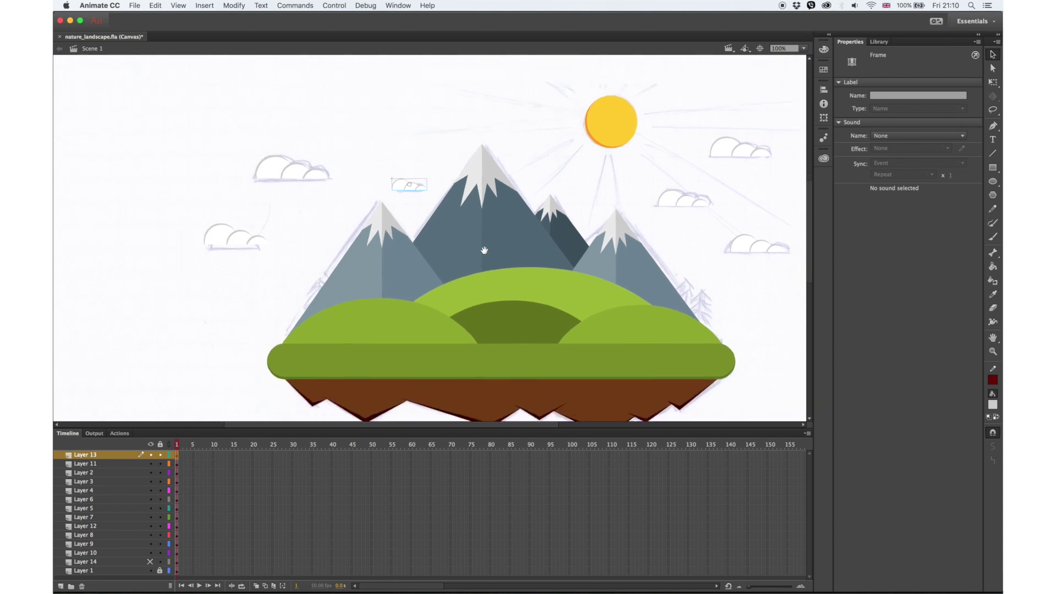
drag(151, 552, 151, 455)
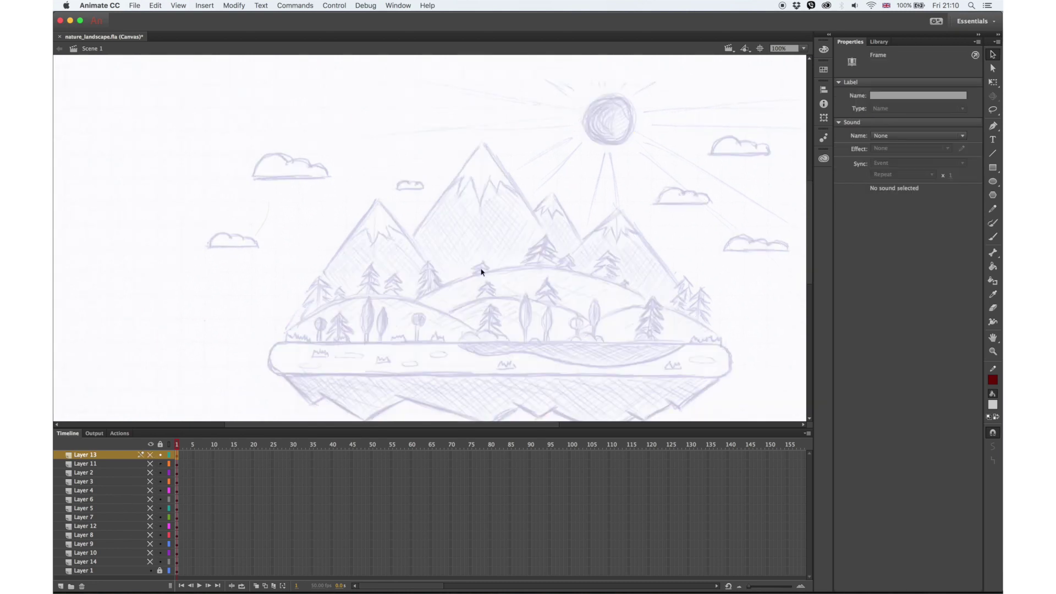
key(super+equal)
drag(420, 335, 406, 199)
click(676, 224)
click(993, 182)
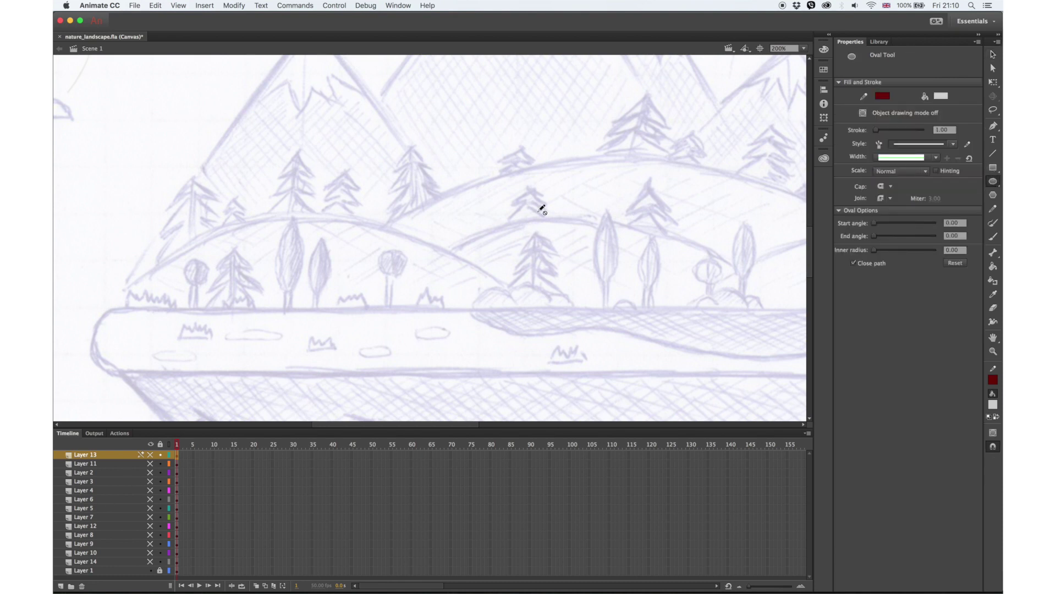
key(v)
Step: Show only the green ground on Layer 2 over the sketch, keeping the other artwork layers hidden
click(151, 526)
click(151, 527)
click(150, 490)
click(150, 490)
click(151, 482)
click(150, 472)
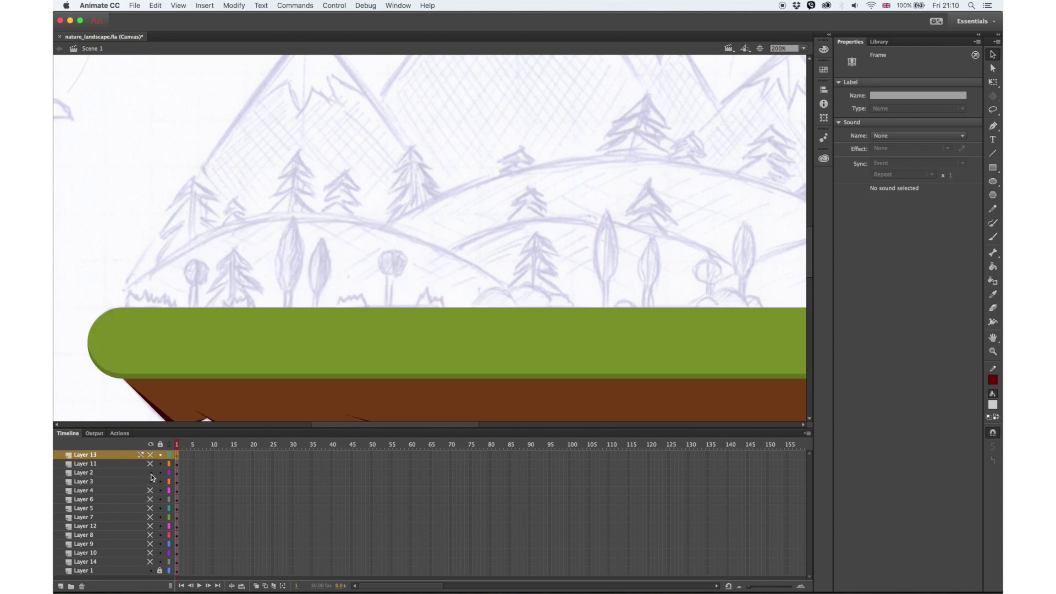
click(151, 481)
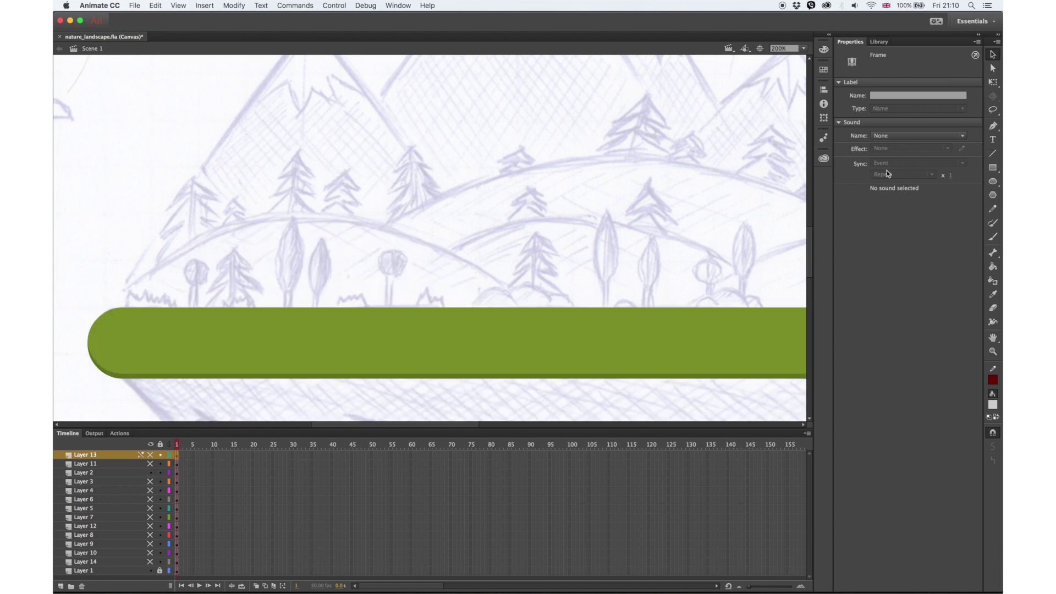
Step: Add a new layer directly above Layer 2 and lock Layer 2
click(61, 586)
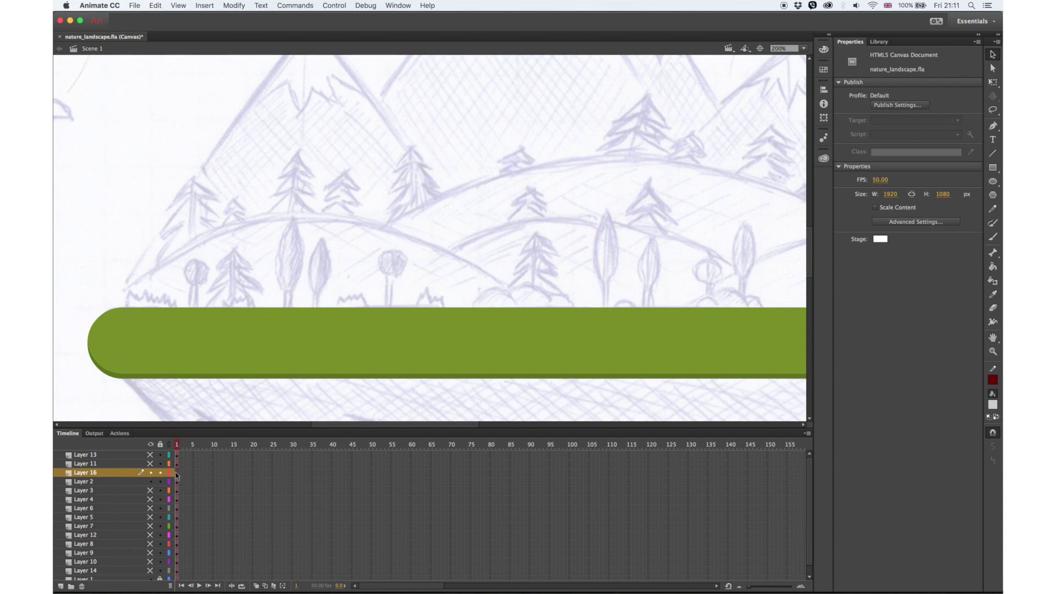
key(o)
click(160, 482)
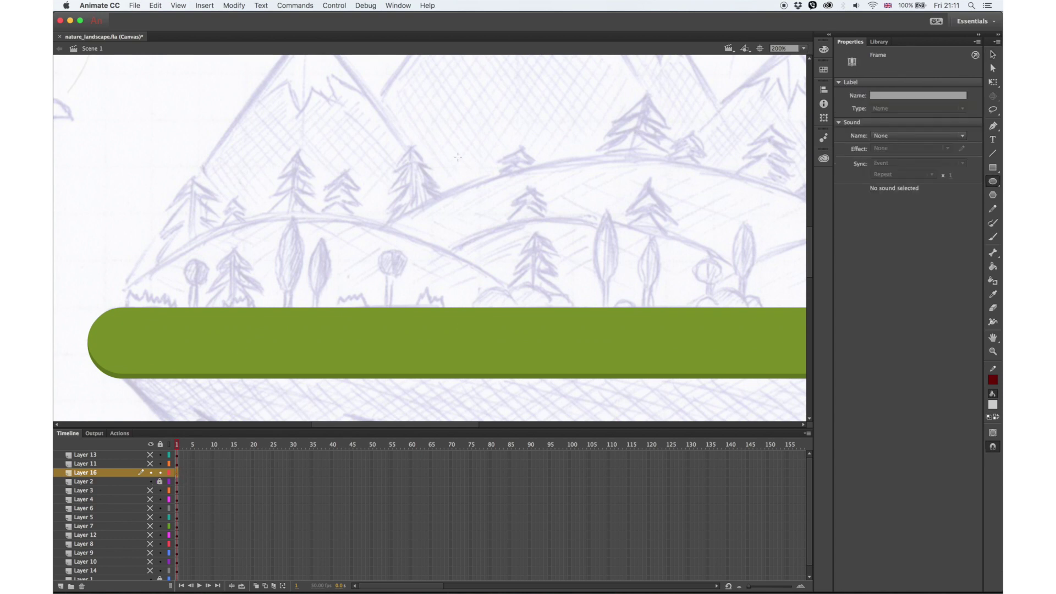
Step: Draw a narrow upright oval about 76 px tall above the sketched tall tree, and delete its right half and outline
drag(598, 129, 621, 205)
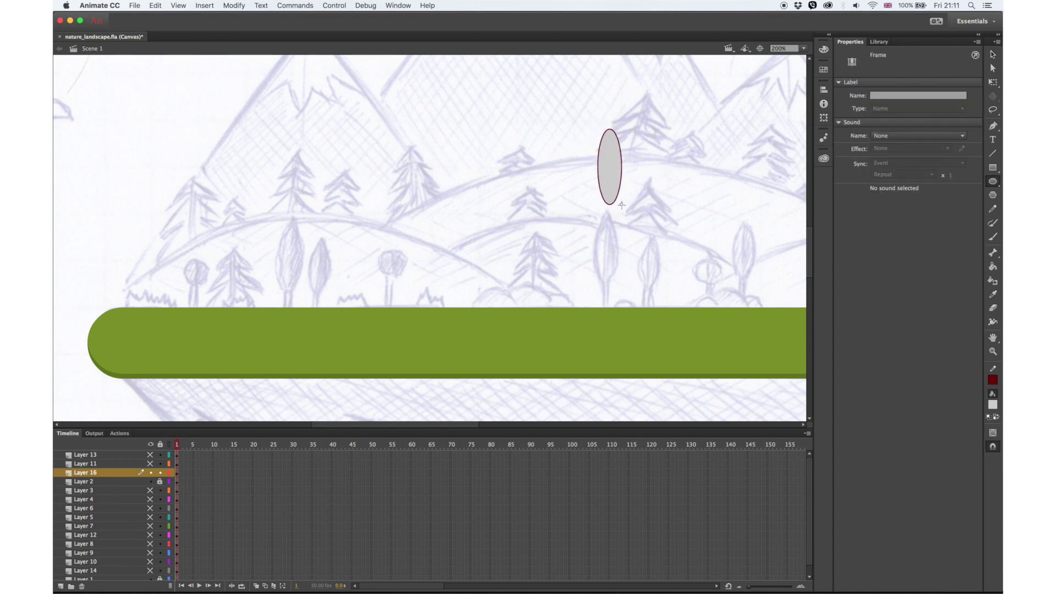
key(v)
drag(635, 96, 607, 219)
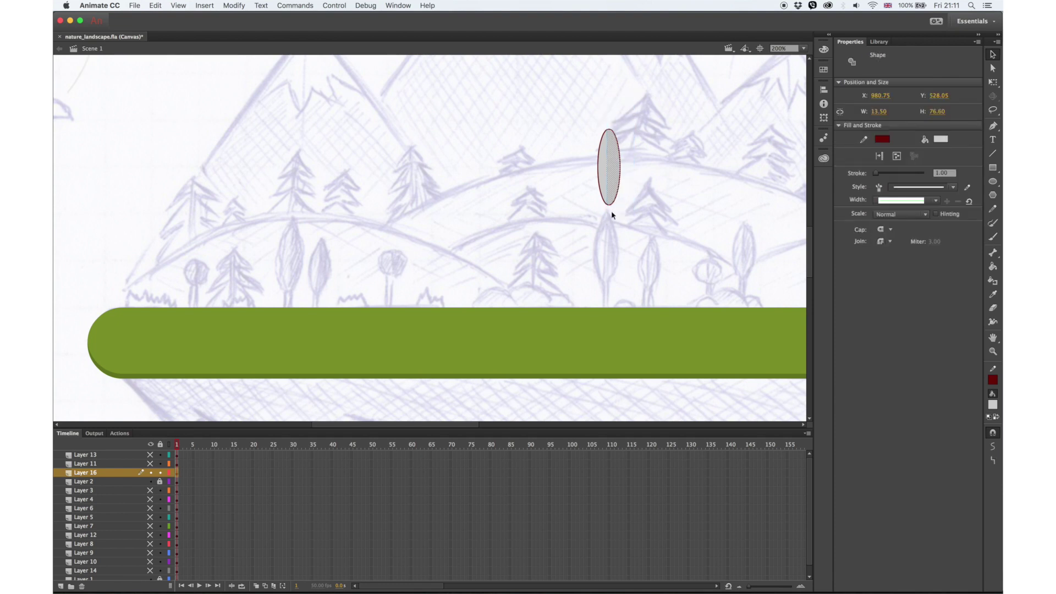
key(Delete)
click(602, 171)
key(Delete)
click(604, 164)
click(645, 122)
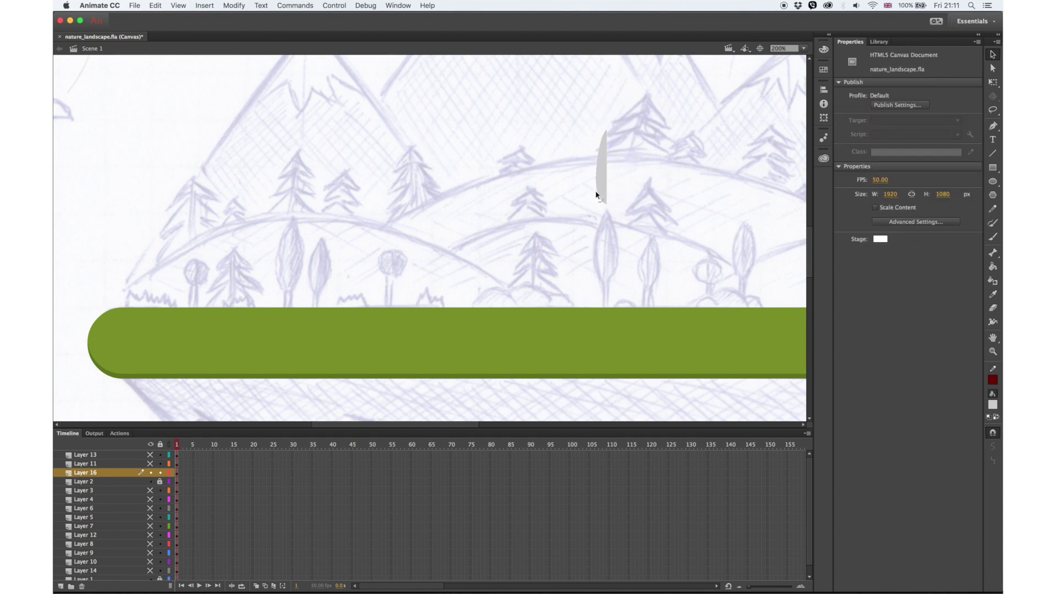
Step: Duplicate the half-oval and flip the copy horizontally to form the right half of the tree crown
right_click(603, 171)
click(651, 207)
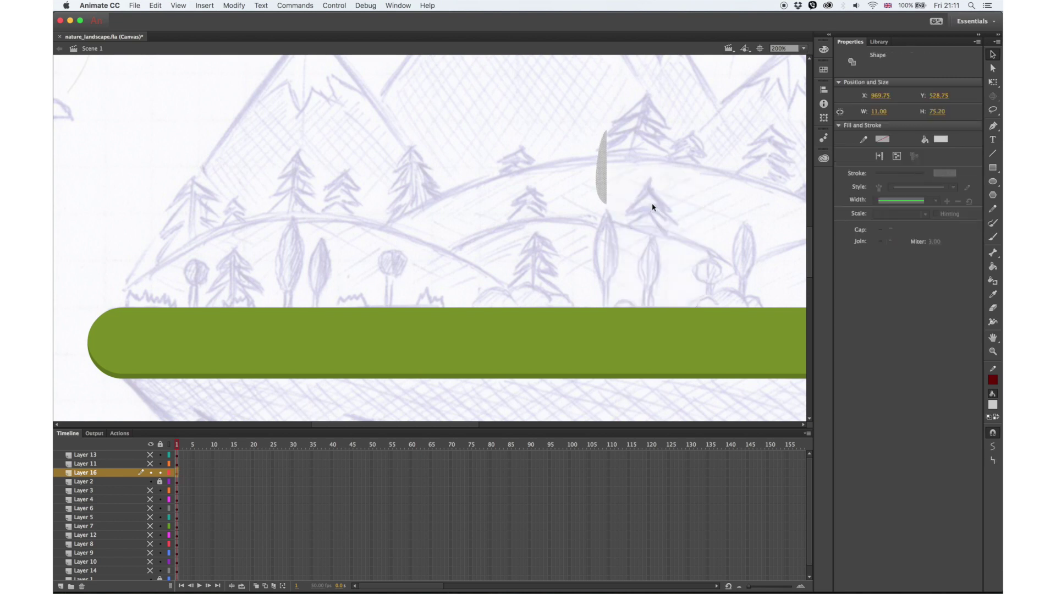
click(233, 6)
mouse_move(264, 126)
click(401, 224)
click(656, 196)
Step: Fill the crown's right half with the ground's dark edge green and its left half with the ground's main green
click(993, 295)
click(633, 377)
click(613, 185)
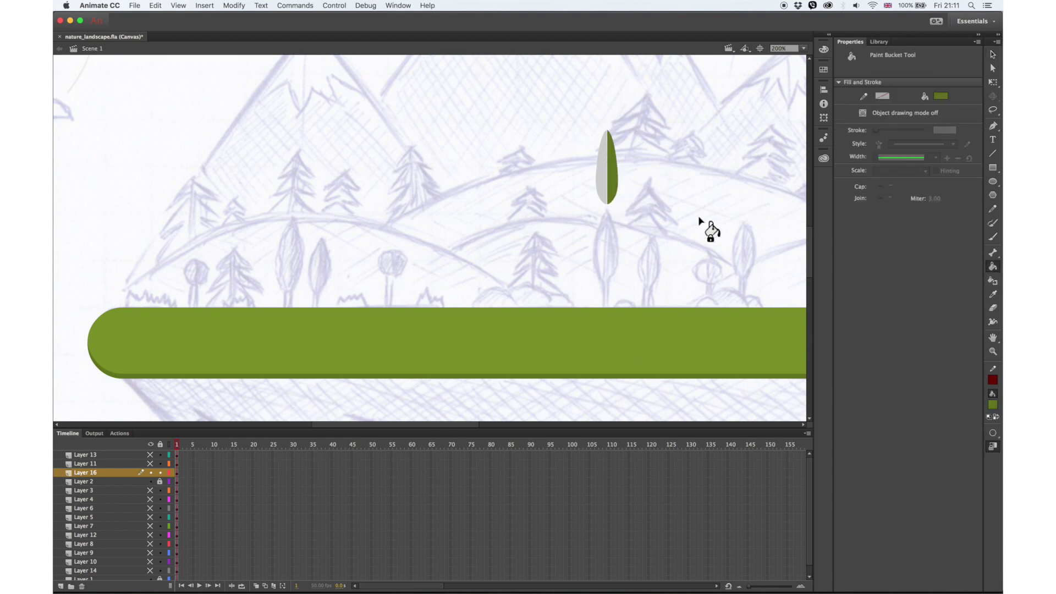
click(601, 187)
Step: Nudge the dark right half of the crown left against the lighter half
key(v)
click(612, 185)
key(Left)
click(710, 157)
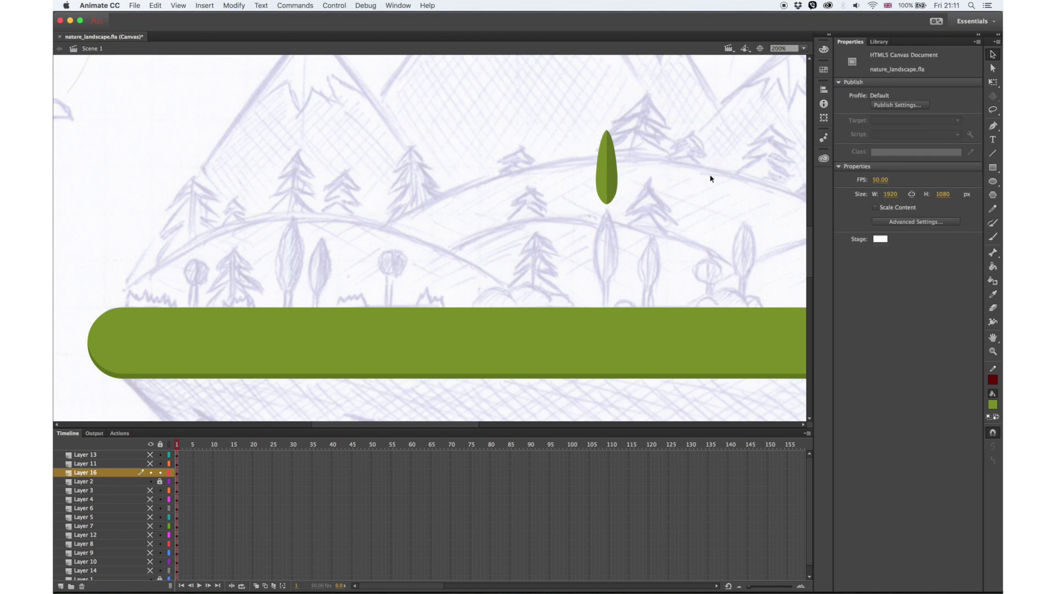
Step: Draw dark red lines for the left side and base of the trunk beneath the crown
key(super+equal)
scroll(564, 193, right, 5)
key(n)
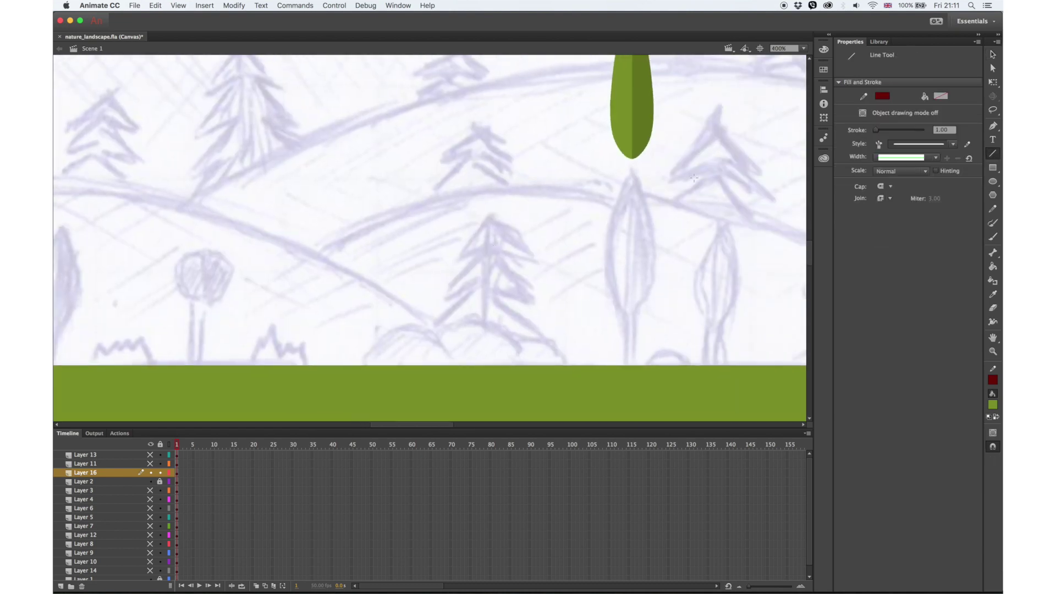
mouse_move(631, 148)
mouse_down()
mouse_move(632, 171)
mouse_move(627, 145)
mouse_up()
mouse_move(627, 204)
mouse_down()
mouse_move(652, 204)
mouse_move(637, 147)
mouse_up()
key(super+z)
key(v)
double_click(641, 204)
click(680, 192)
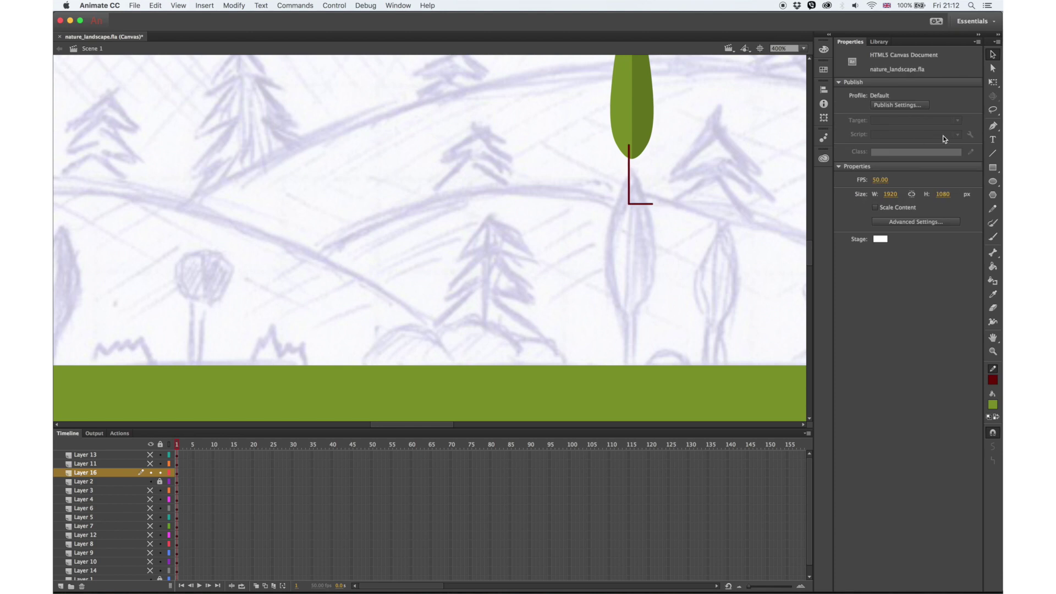
Step: Draw the trunk's right side as a vertical line from the crown across the base line
click(993, 154)
drag(638, 190, 642, 146)
key(super+z)
drag(636, 210, 643, 149)
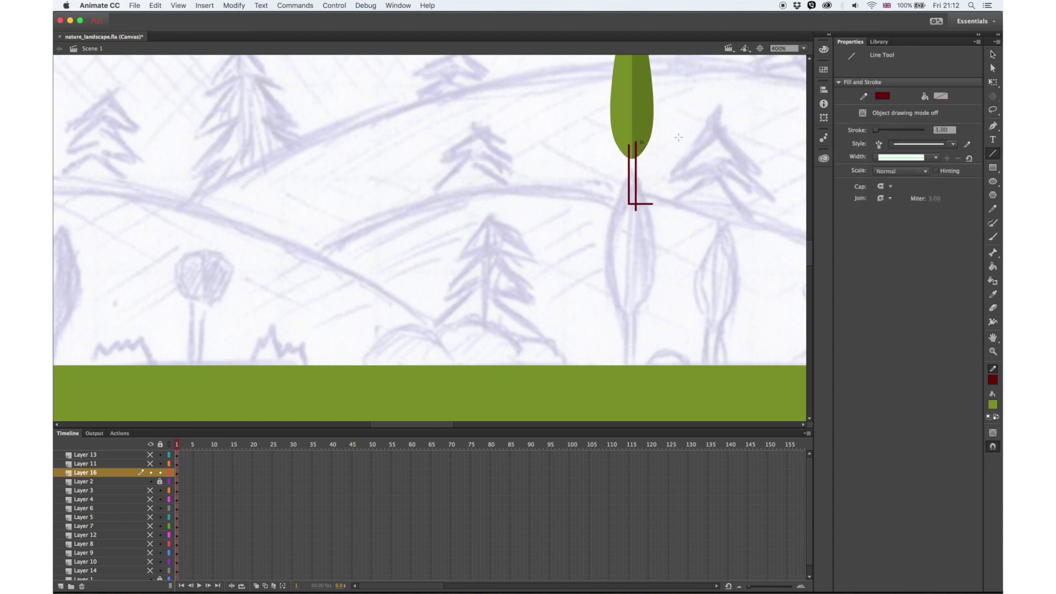
key(v)
double_click(648, 205)
click(648, 201)
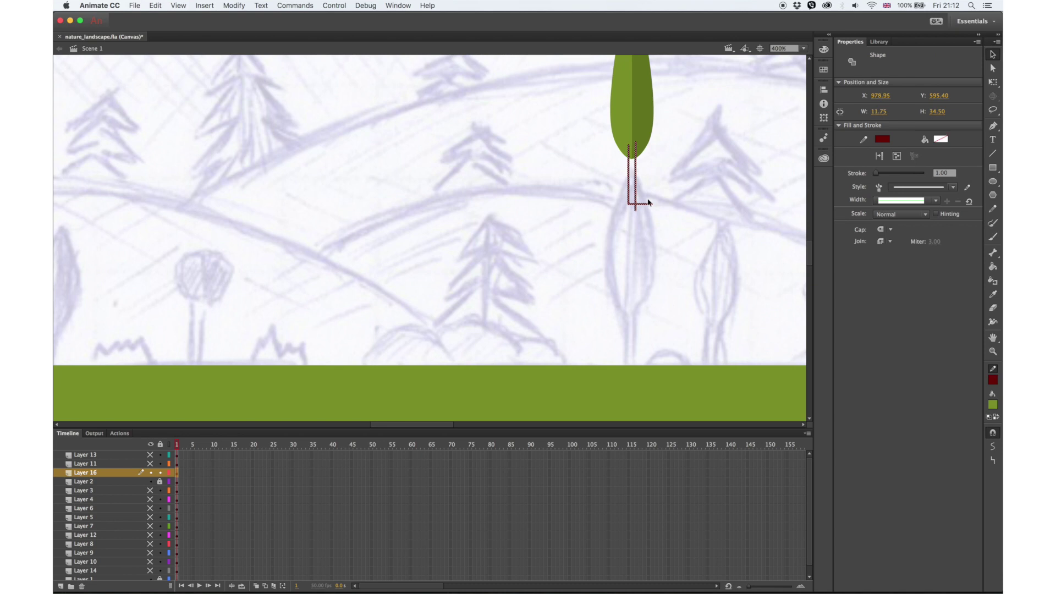
click(630, 204)
click(723, 170)
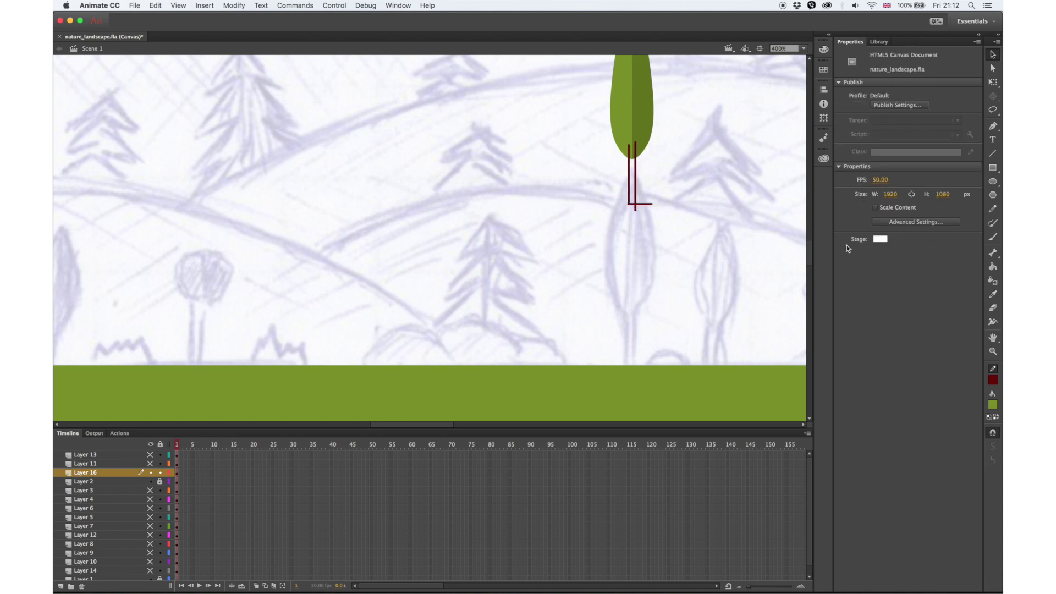
Step: Fill the trunk with brown and delete its construction lines
click(983, 264)
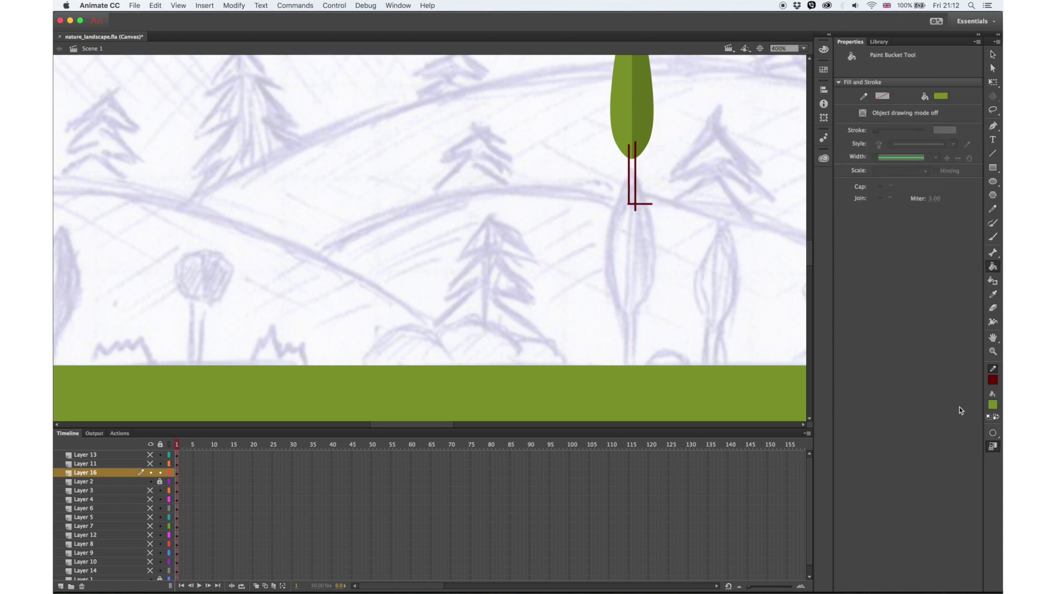
click(993, 405)
click(955, 438)
click(633, 192)
click(993, 54)
double_click(649, 204)
key(Delete)
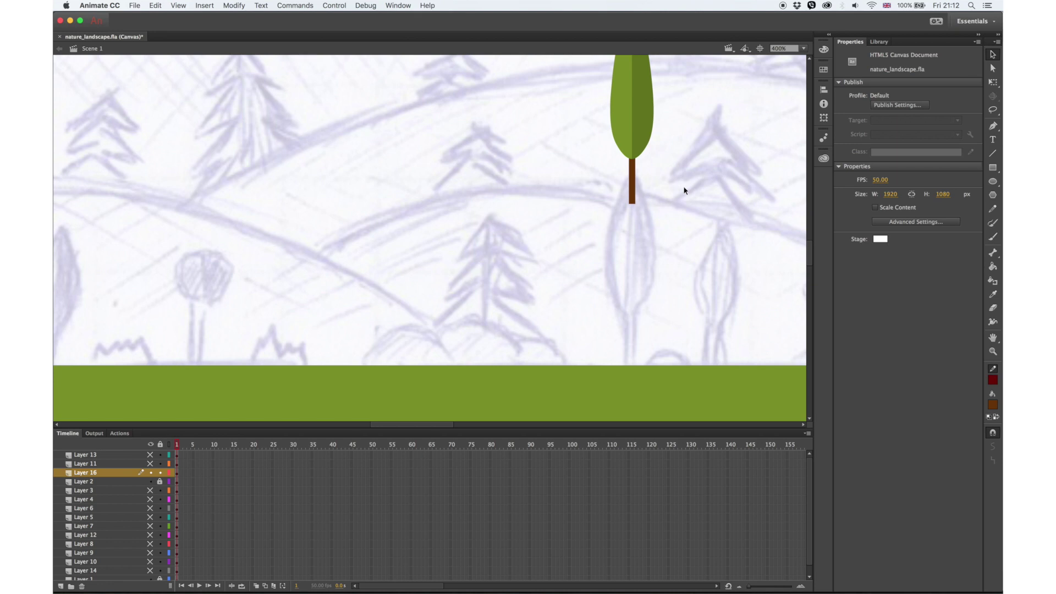
Step: Move the finished tree down so its trunk stands on the top edge of the green ground
key(super+minus)
click(993, 83)
click(114, 475)
drag(534, 192, 533, 273)
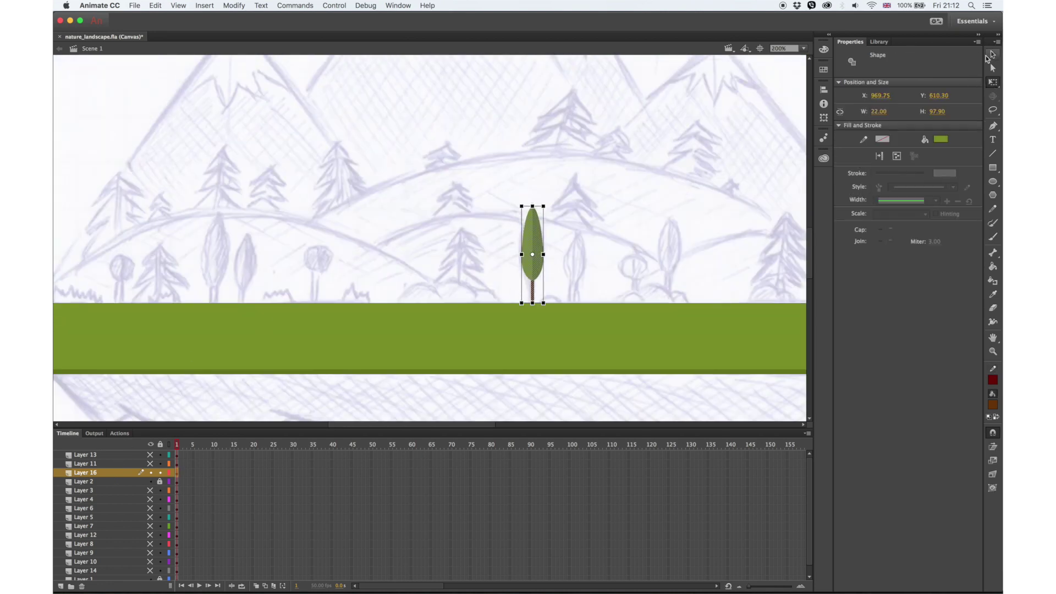
click(993, 54)
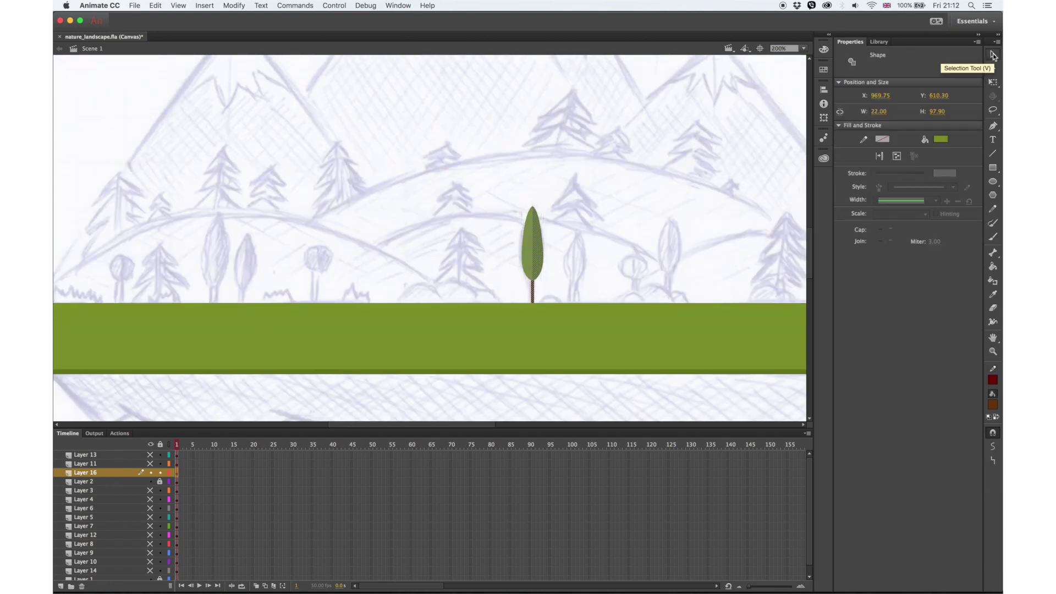
Step: Convert the whole tree into a movie clip symbol
click(127, 474)
key(F8)
key(Return)
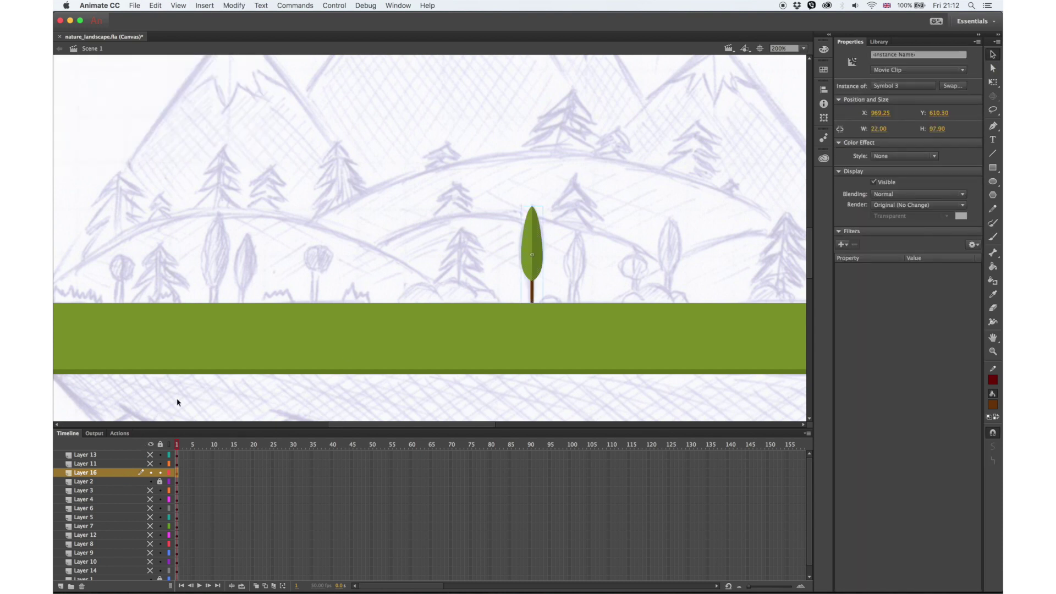
Step: Place two tree copies over the two sketched tall trees on the island's left side, shortening the second to about 70 px
drag(536, 259, 252, 264)
click(993, 82)
drag(245, 206, 245, 234)
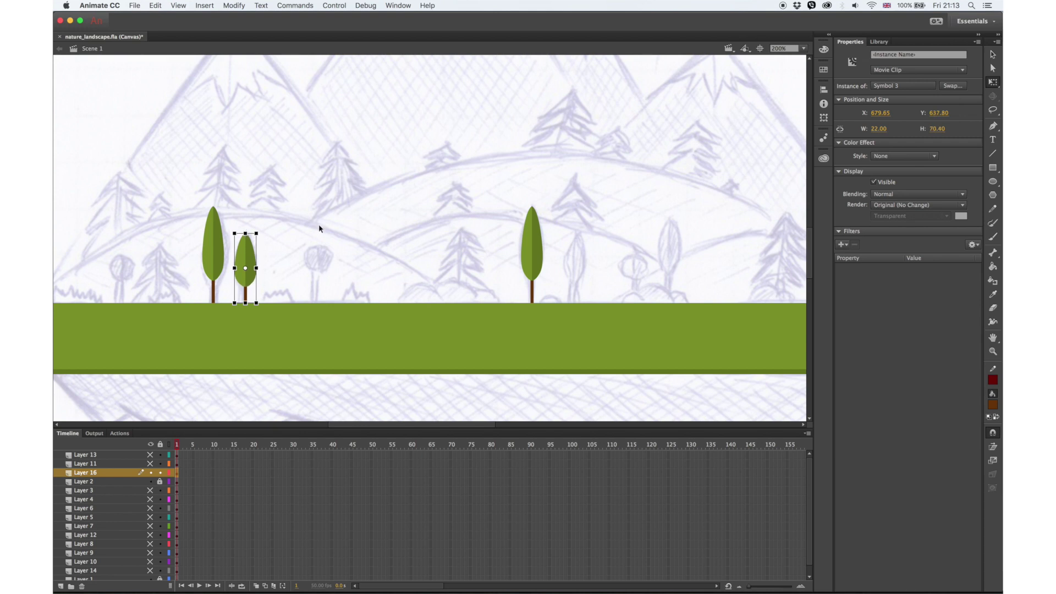
Step: Paste another tree just right of the original and scale it down to about 17 by 74 px, standing on the ground
click(318, 224)
scroll(327, 282, right, 5)
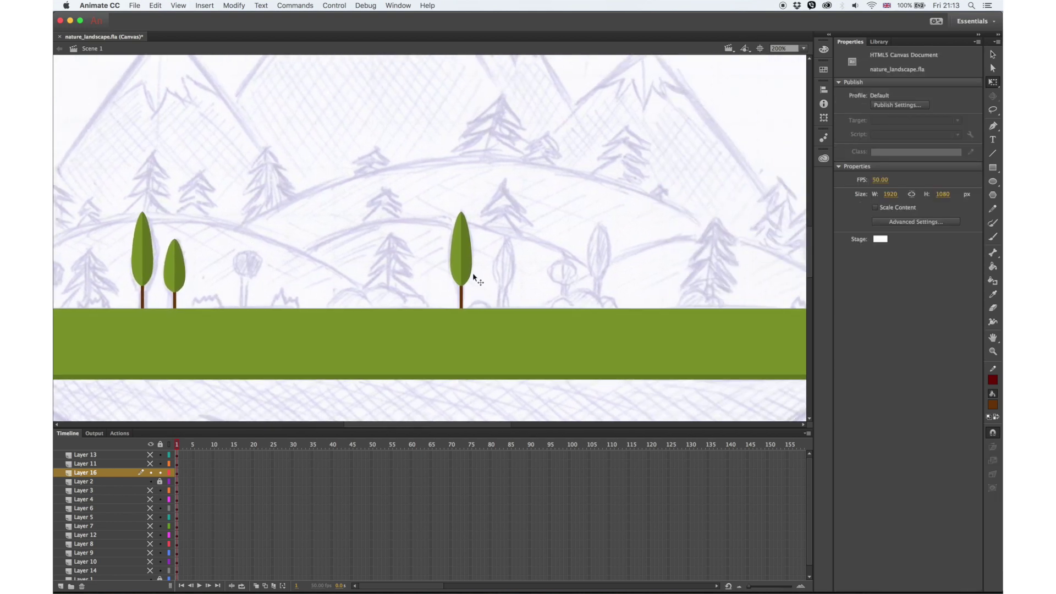
key(super+v)
drag(440, 254, 509, 273)
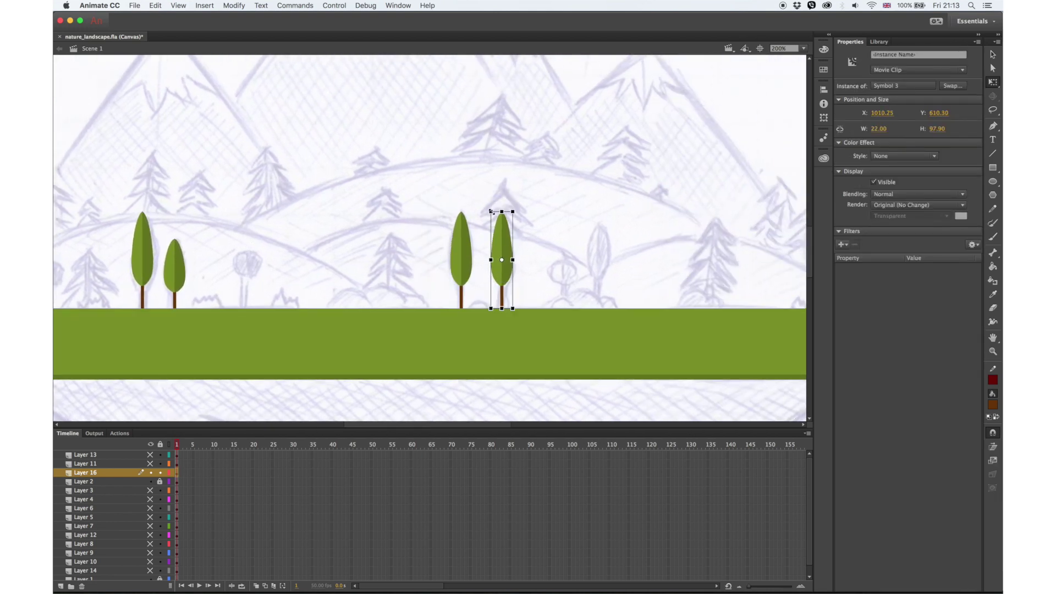
drag(490, 211, 492, 221)
Step: Paste a further tree over the rightmost sketched tall tree, scale it to about 20 by 88 px and nudge it right
key(super+v)
drag(435, 258, 600, 289)
drag(607, 233, 607, 221)
key(Right)
key(Right)
key(Right)
key(Right)
key(Right)
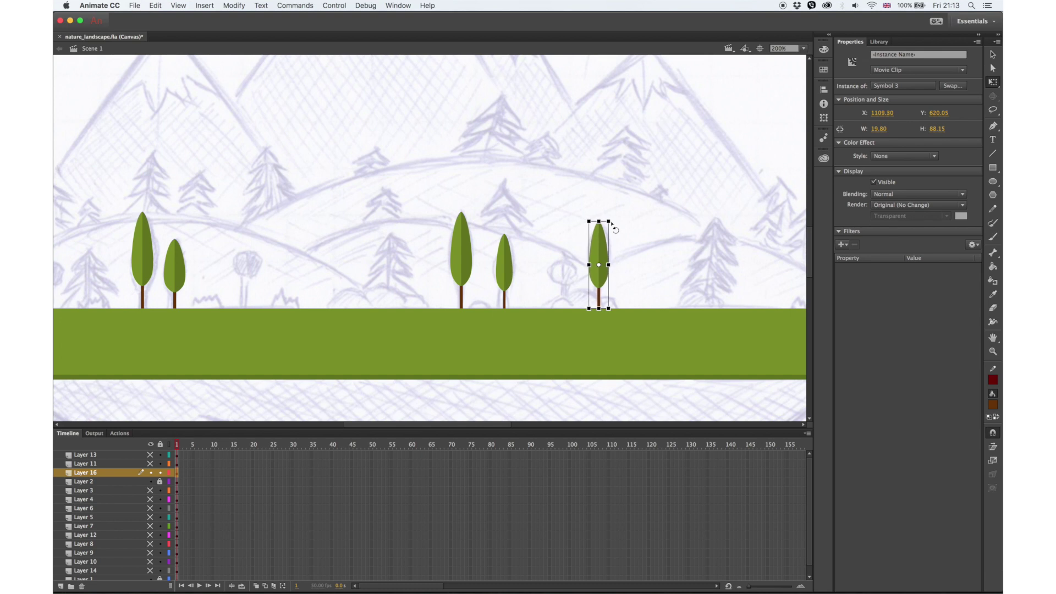
mouse_move(757, 287)
mouse_down()
mouse_move(627, 275)
mouse_move(741, 284)
mouse_up()
drag(355, 300, 425, 289)
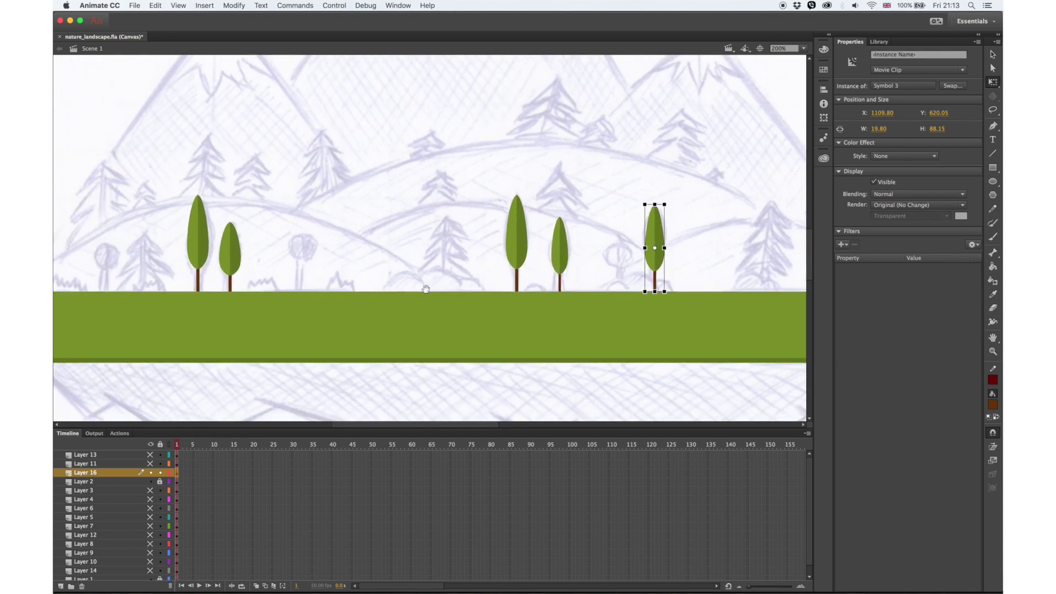
Step: Add a new layer directly above the tree layer and make it the active layer
click(61, 587)
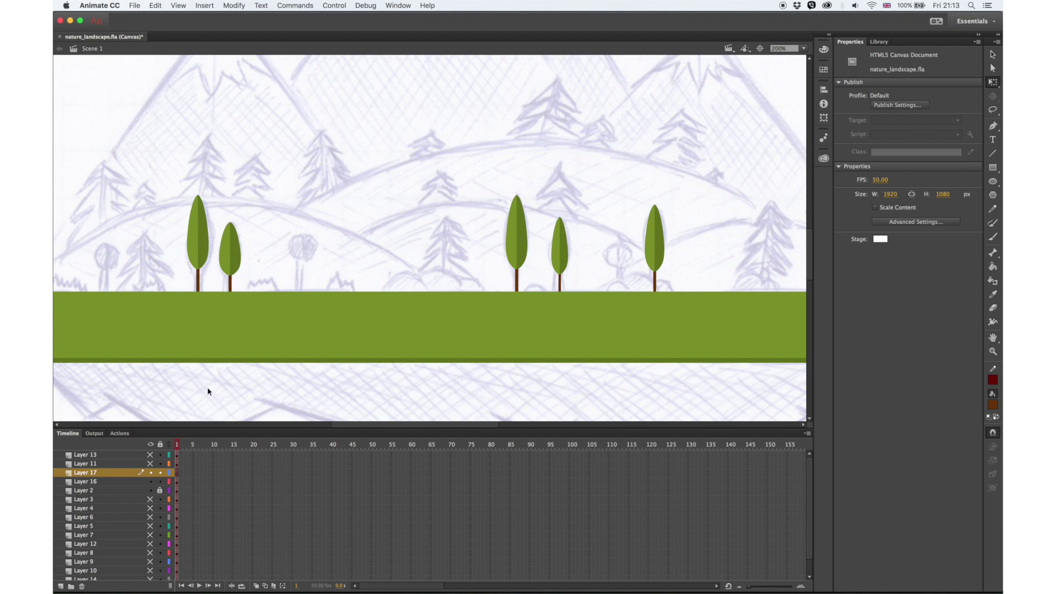
click(993, 154)
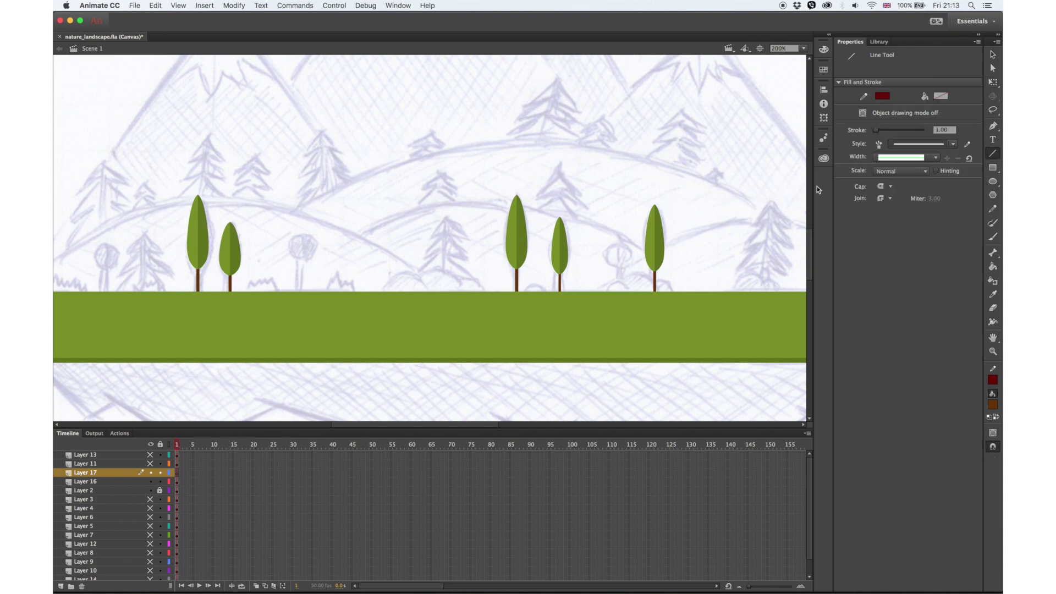
key(v)
click(560, 254)
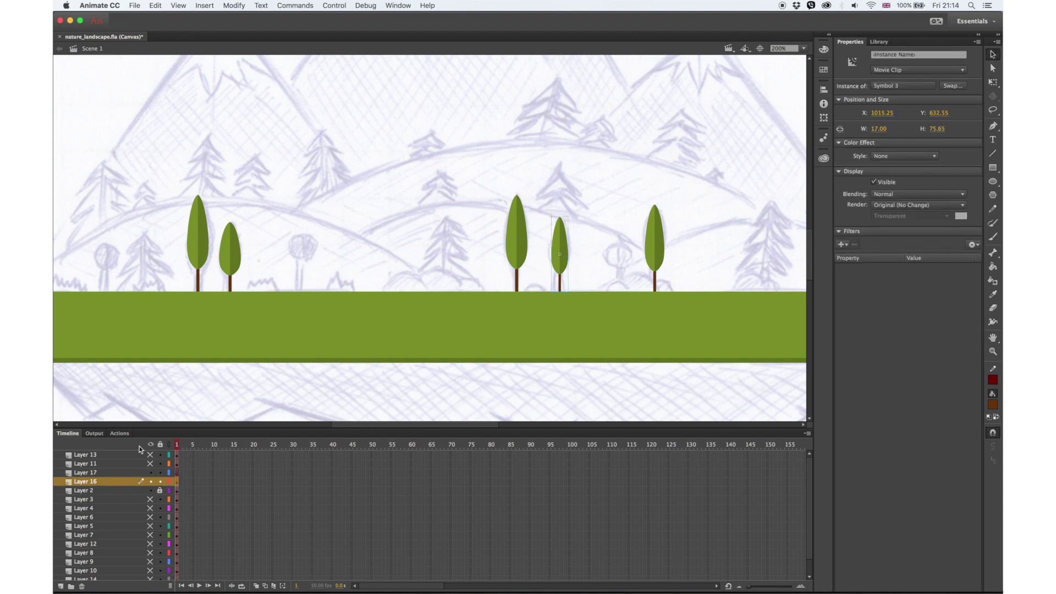
click(107, 483)
click(140, 472)
Step: Draw a jagged grass tuft outline over the sketched tuft, closed by a straight base along the ground's top edge
key(n)
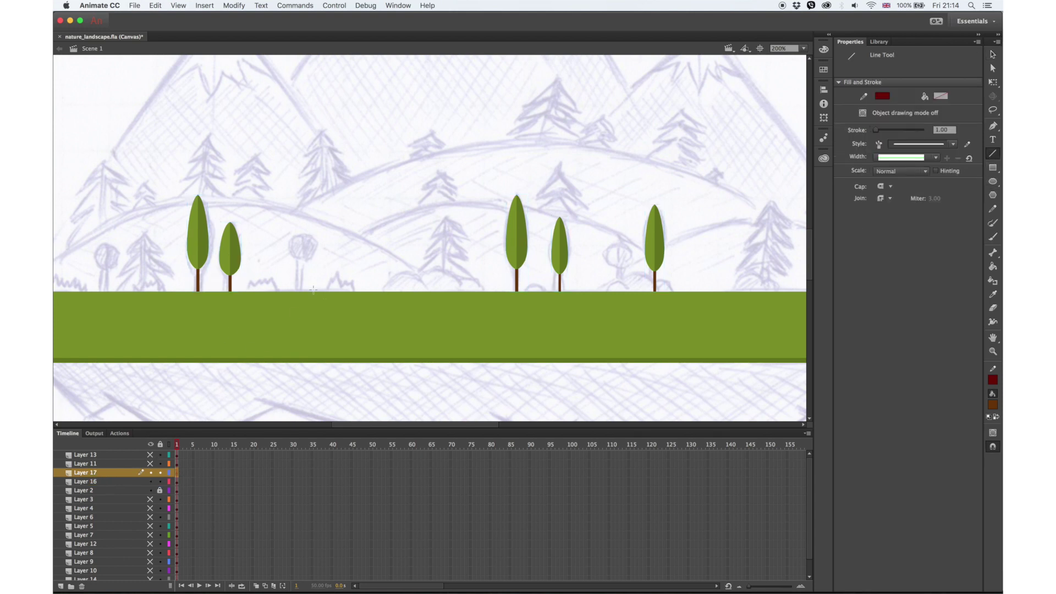
drag(324, 293, 474, 76)
key(super+equal)
key(super+equal)
mouse_move(151, 193)
mouse_down()
mouse_move(164, 171)
mouse_move(177, 206)
mouse_move(187, 192)
mouse_move(191, 207)
mouse_move(203, 188)
mouse_move(213, 205)
mouse_move(227, 184)
mouse_move(247, 230)
mouse_up()
drag(115, 230, 247, 230)
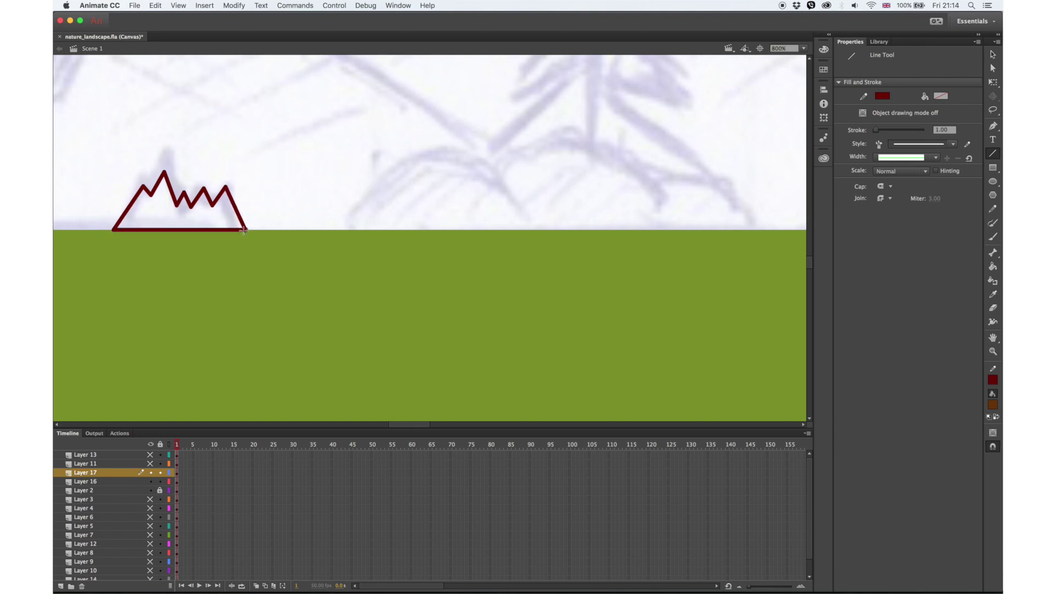
Step: Fill the grass tuft with the darker green of the ground's lower edge and delete its outline
click(993, 294)
click(417, 269)
scroll(521, 257, down, 5)
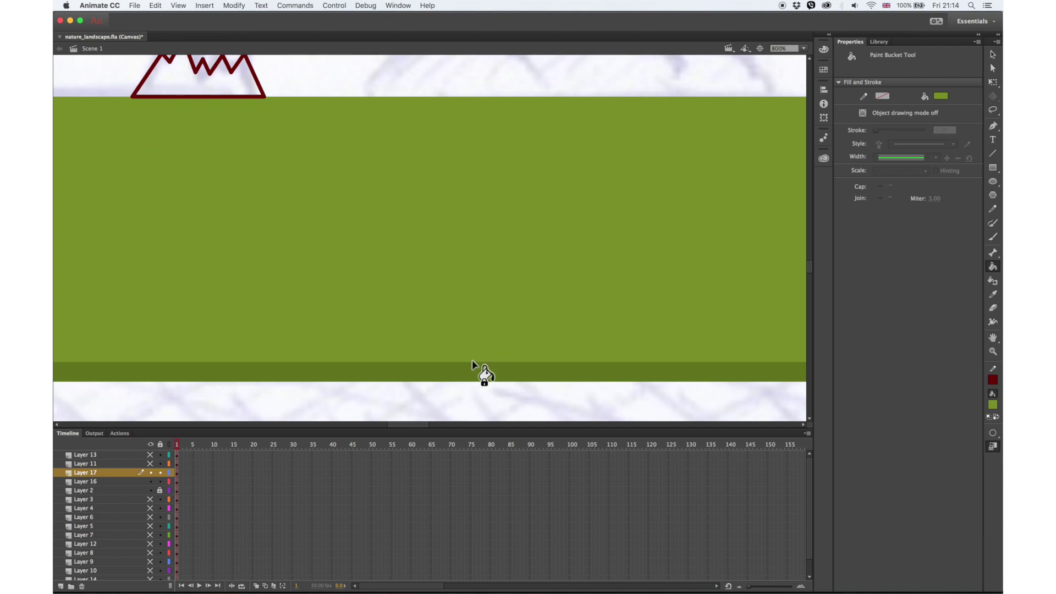
click(231, 89)
key(v)
double_click(266, 96)
key(Delete)
Step: Show the hidden landscape layers to check the grass tuft against the hills, and hide them again together with the ground layer
key(super+minus)
key(super+minus)
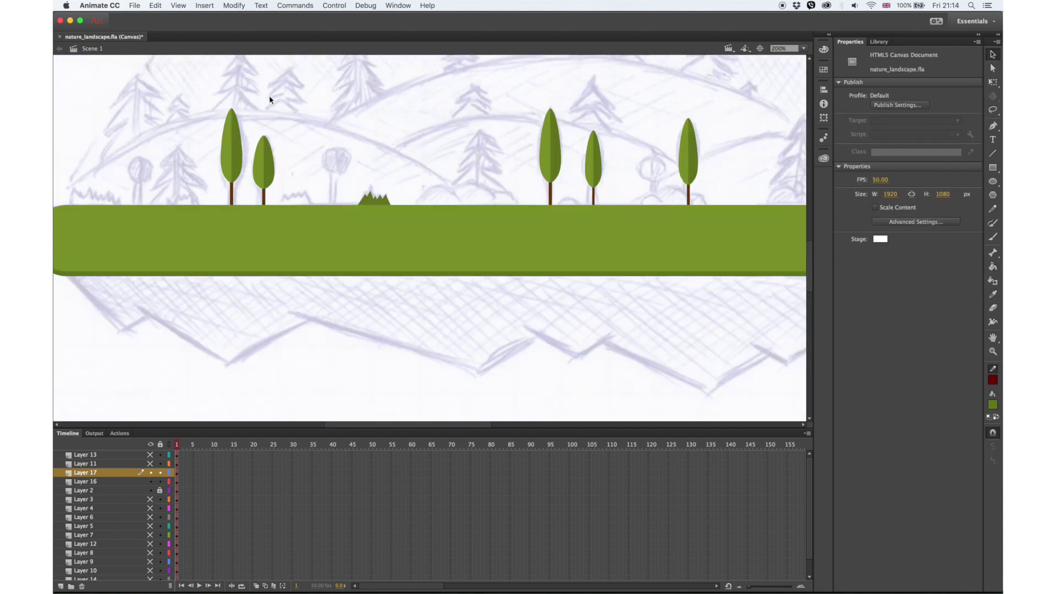
drag(396, 248, 415, 295)
click(151, 465)
drag(150, 500, 151, 578)
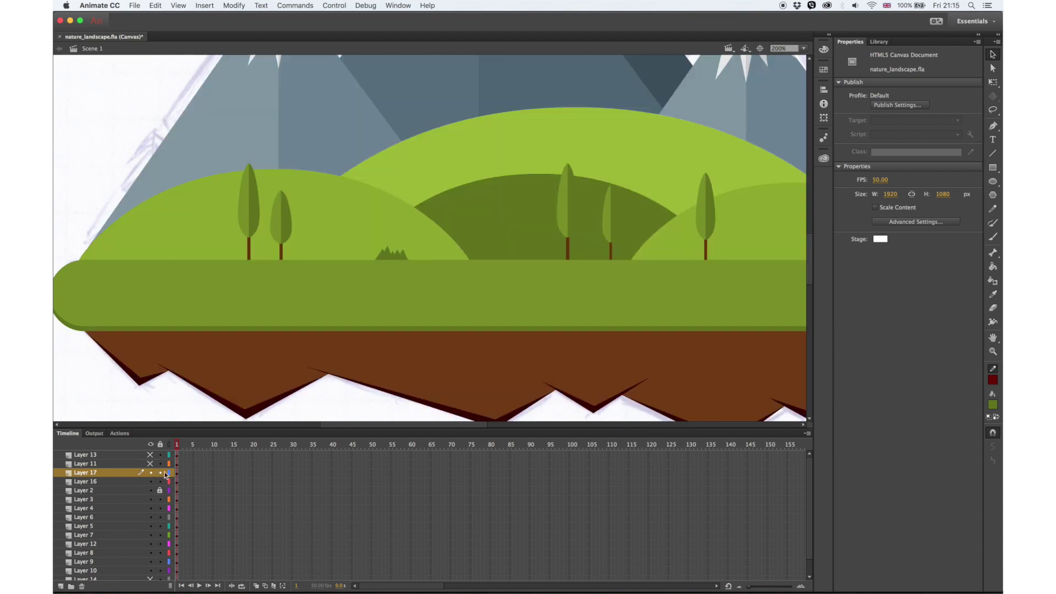
click(404, 256)
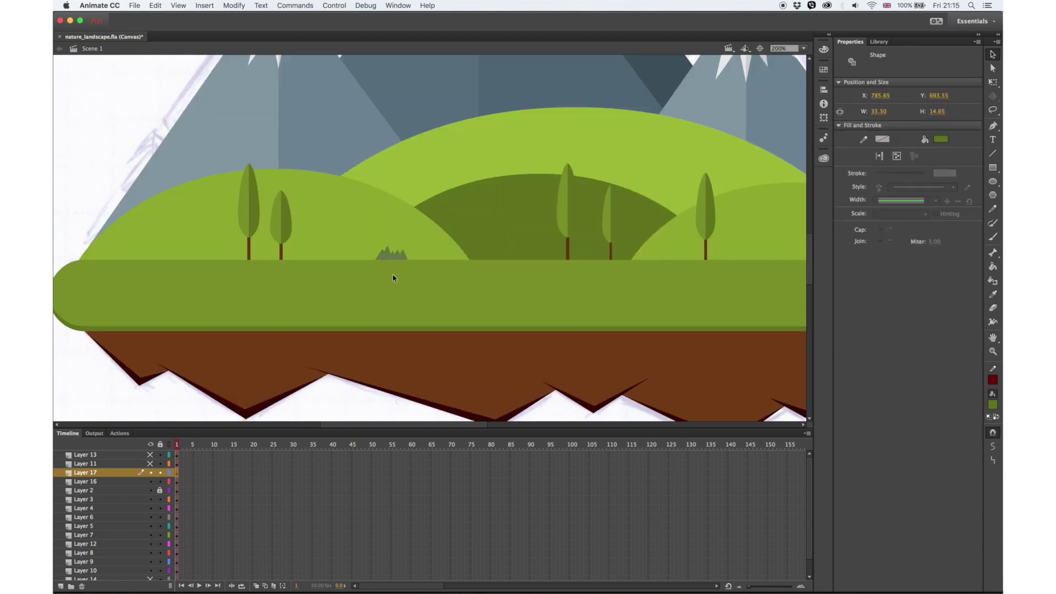
drag(151, 490, 155, 574)
Step: Convert the grass tuft to a movie clip symbol and place a smaller copy, about 28 px wide, over the sketched tuft to its left
key(F8)
key(Return)
key(ctrl+c)
key(ctrl+v)
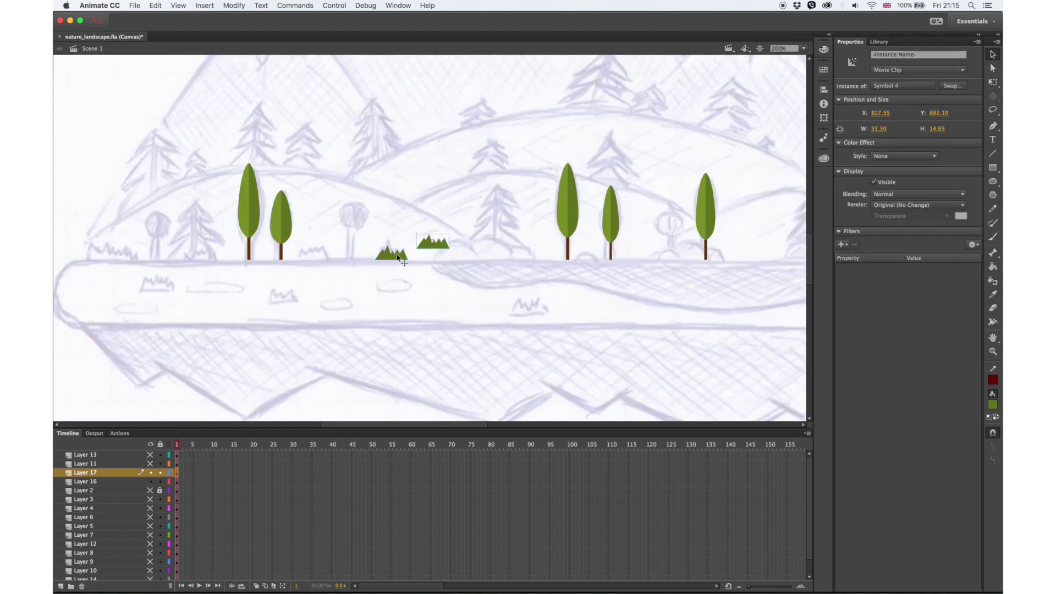
drag(433, 242, 325, 245)
click(993, 82)
Step: Place two more grass tufts left of the tall trees, one about 45 px wide at the island's edge and one about 31 px wide
key(ctrl+c)
key(ctrl+v)
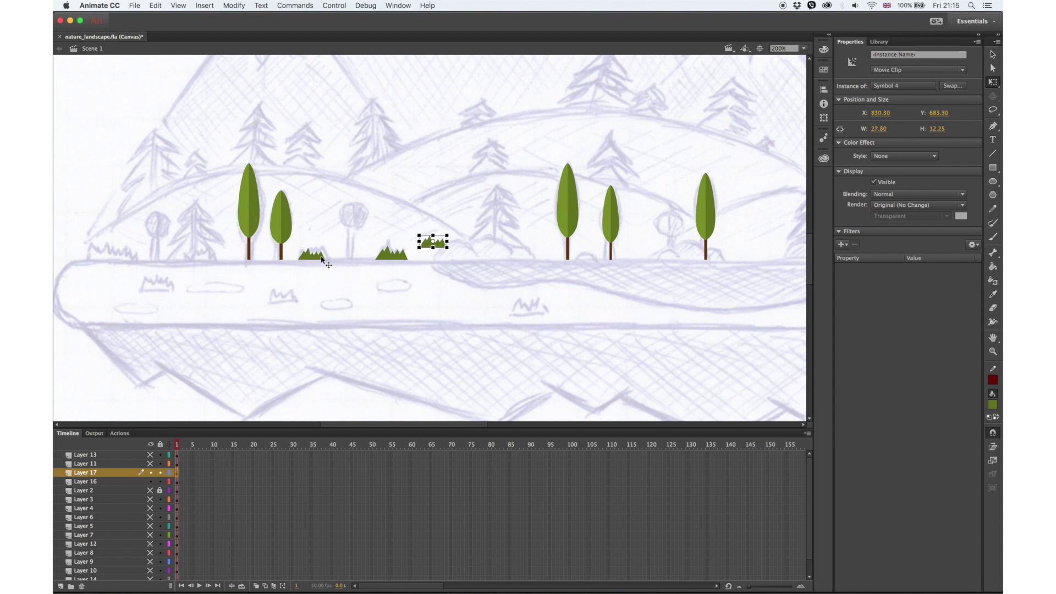
drag(427, 248, 134, 239)
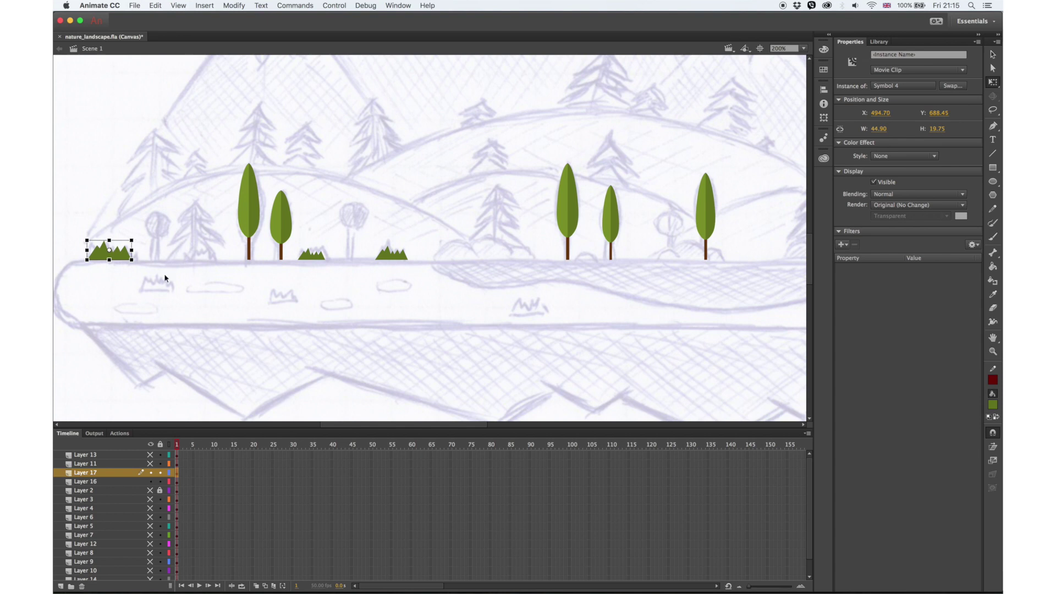
key(ctrl+c)
key(ctrl+v)
drag(451, 247, 210, 246)
Step: Paste the large grass tuft near the island's right end and show the ground layer
scroll(530, 285, right, 10)
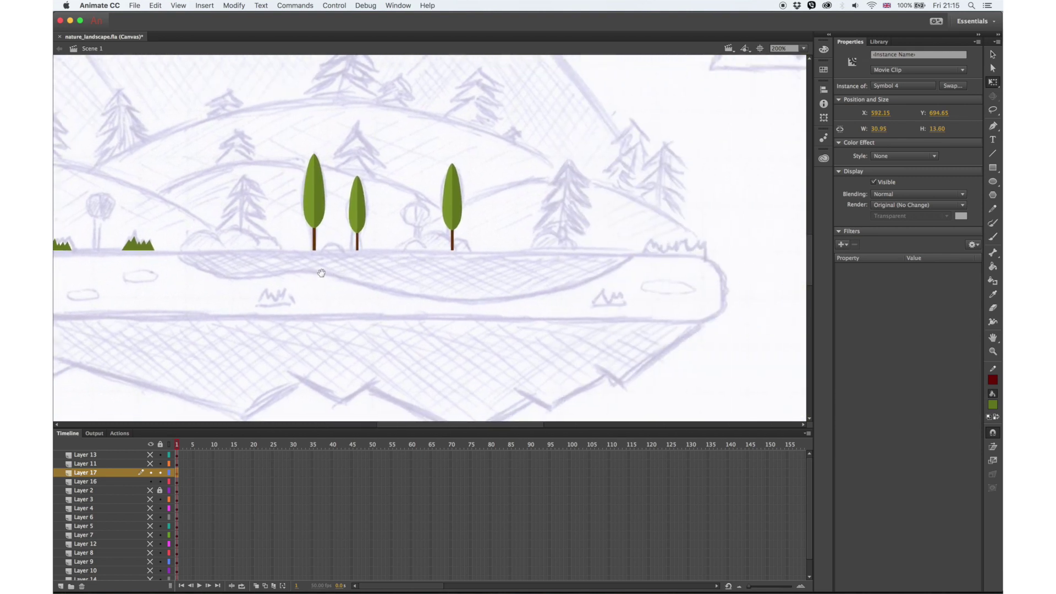
key(ctrl+v)
drag(451, 252, 620, 250)
click(150, 490)
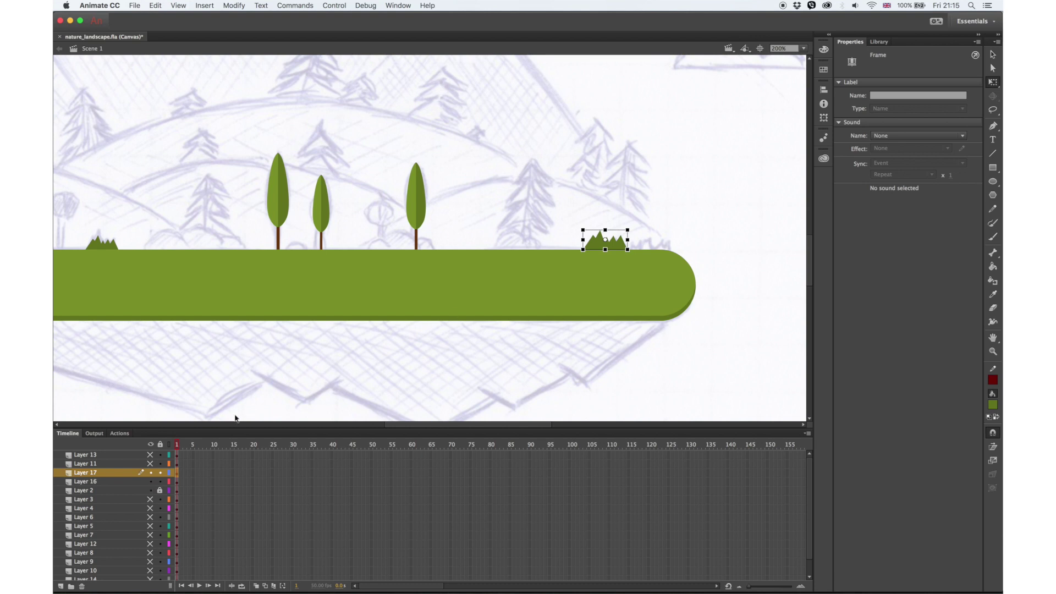
Step: Nudge the pasted grass tuft right until it sits beside the ground's rounded right end
key(Right)
key(Right)
key(Right)
key(Right)
key(Right)
key(Right)
key(Right)
key(Right)
key(Right)
key(Right)
key(Right)
key(Right)
key(Right)
key(Right)
key(Right)
key(Right)
key(Right)
key(Right)
key(Right)
key(Right)
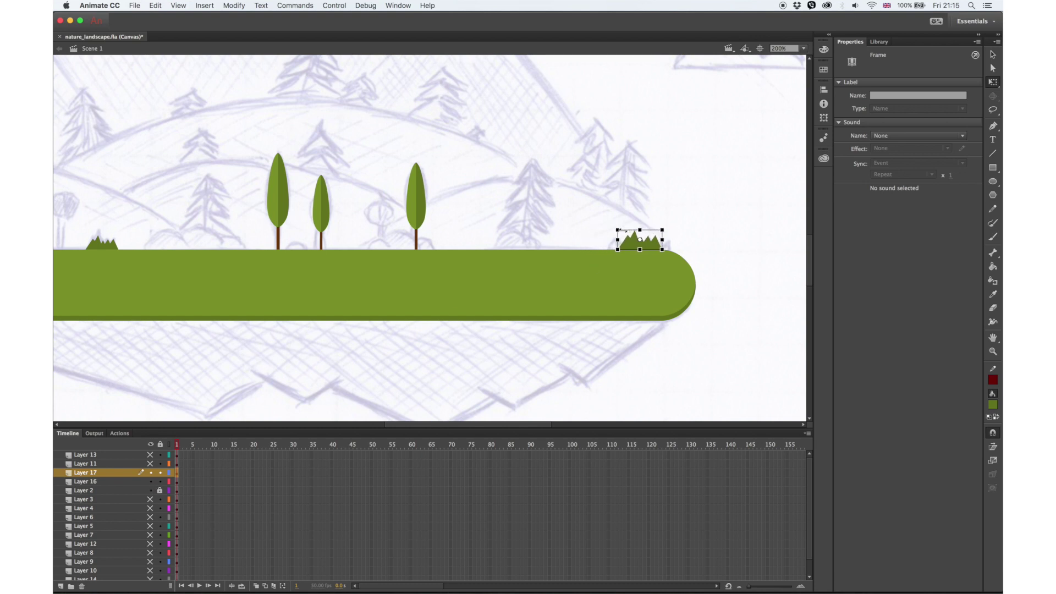
click(703, 170)
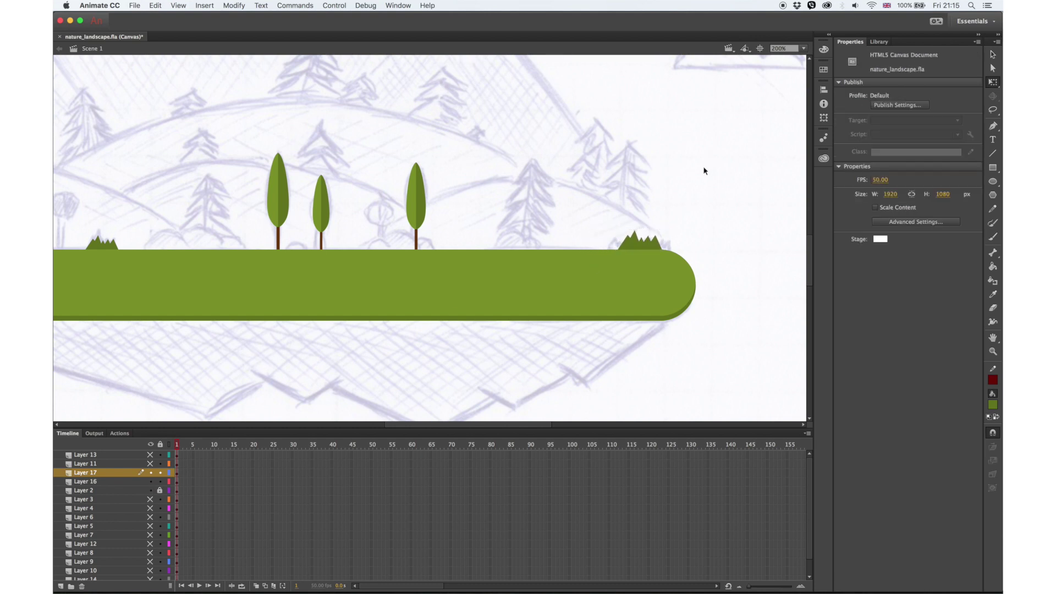
Step: Add a new layer and draw a jagged left-half pine outline, about 29 by 78 px, closed by a vertical centre line
scroll(480, 307, left, 5)
scroll(479, 307, up, 5)
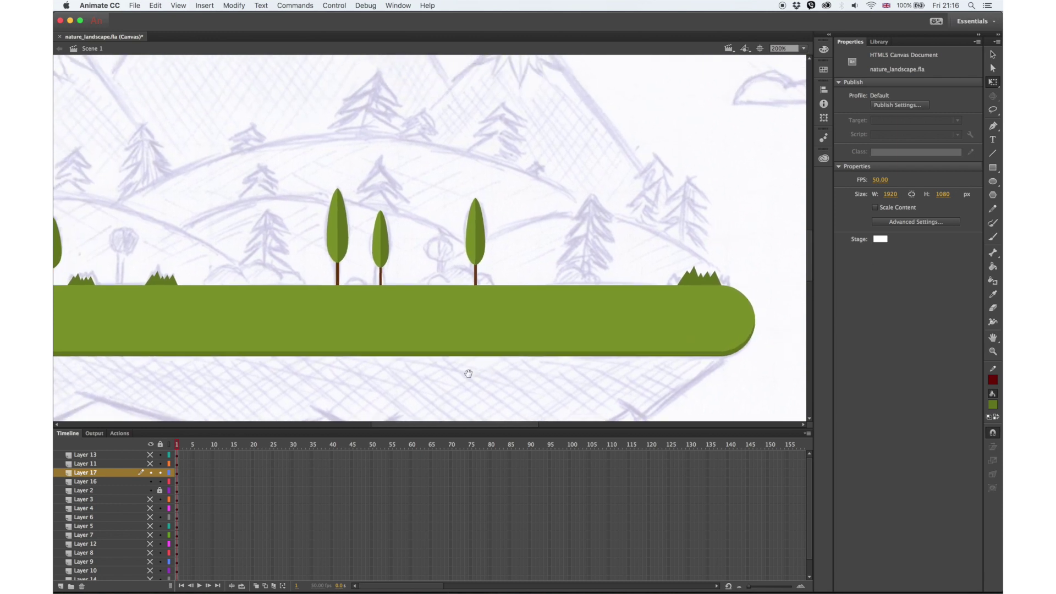
click(61, 586)
key(n)
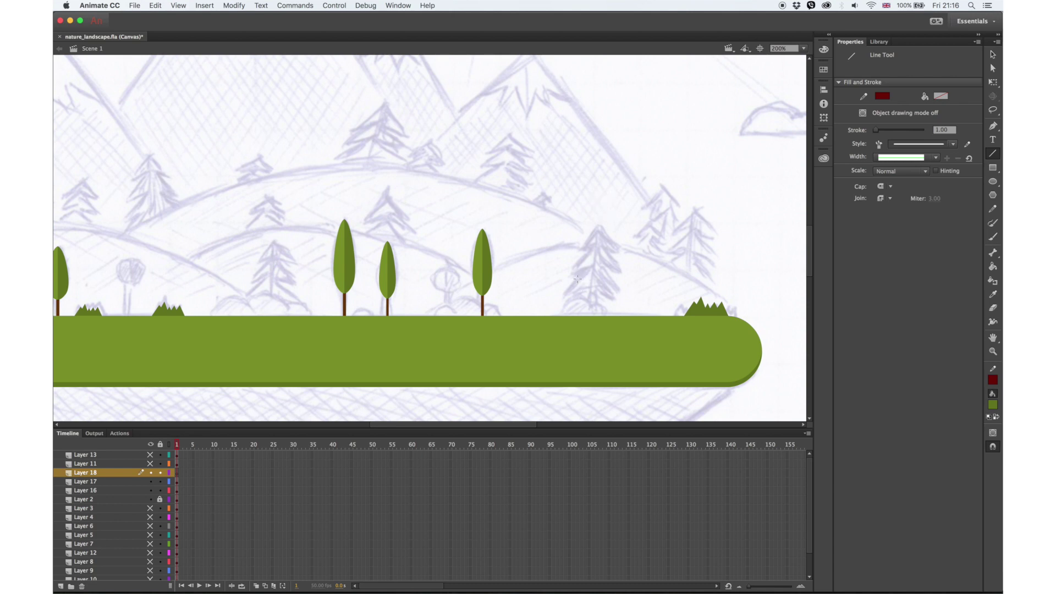
mouse_move(608, 156)
mouse_down()
mouse_move(587, 180)
mouse_move(604, 178)
mouse_move(582, 206)
mouse_move(601, 198)
mouse_move(580, 234)
mouse_up()
drag(580, 233, 606, 223)
drag(608, 157, 608, 249)
key(v)
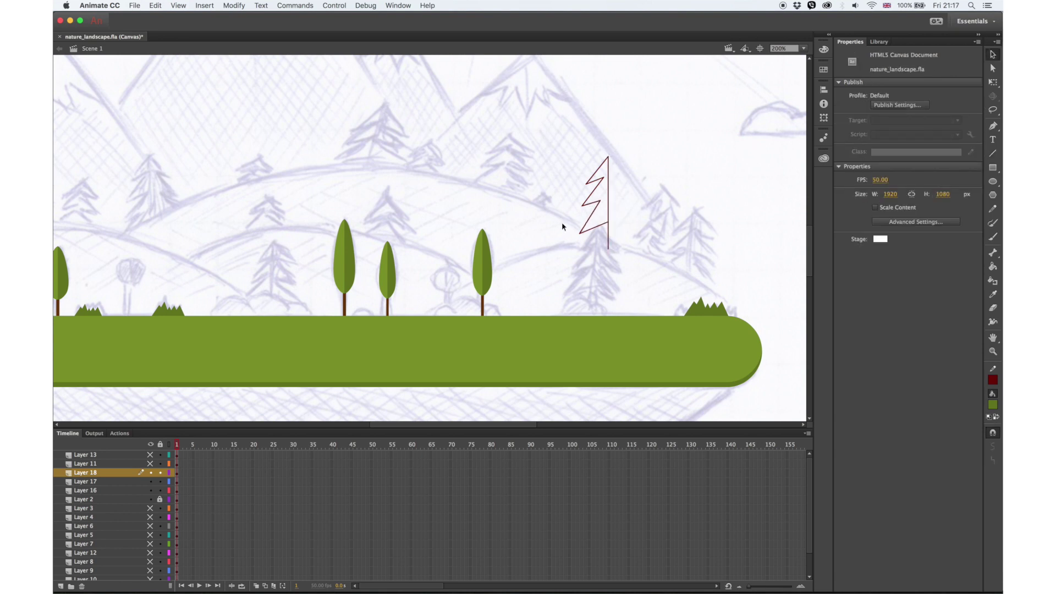
Step: Fill the half pine with the lighter green of the tree crown and delete its outline
click(993, 294)
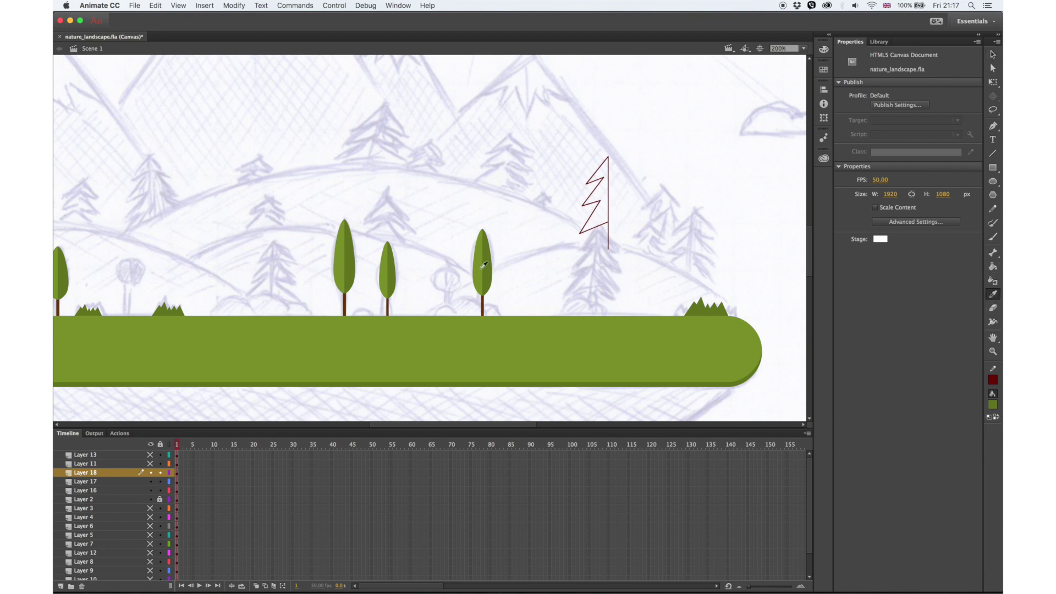
click(478, 269)
click(604, 190)
click(993, 54)
double_click(609, 240)
key(Delete)
Step: Duplicate the half pine, recolour the copy darker green, flip it horizontally and join it to the original's right side
click(598, 204)
key(ctrl+c)
key(ctrl+v)
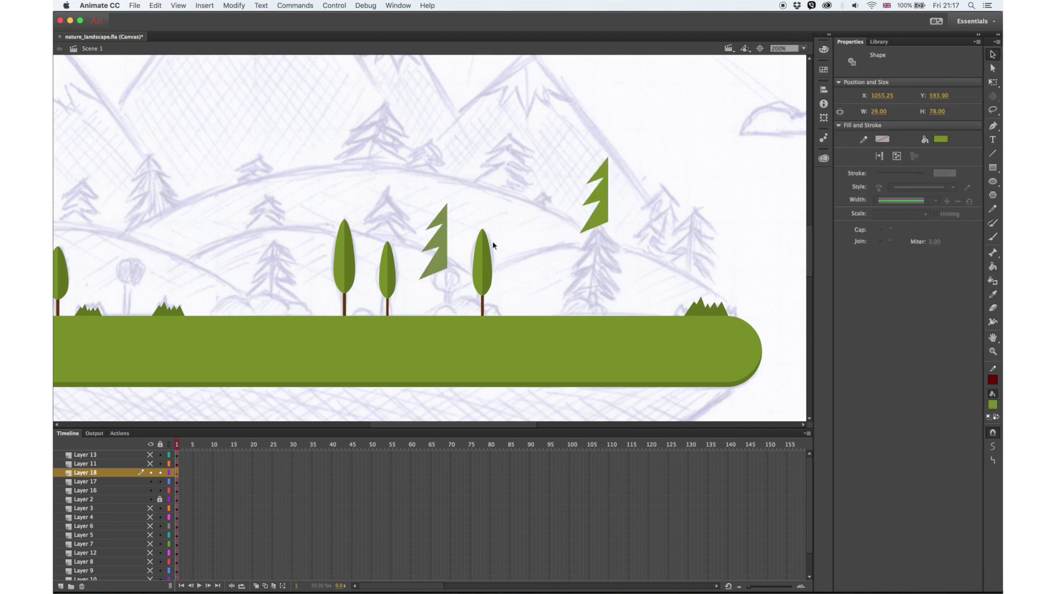
click(993, 81)
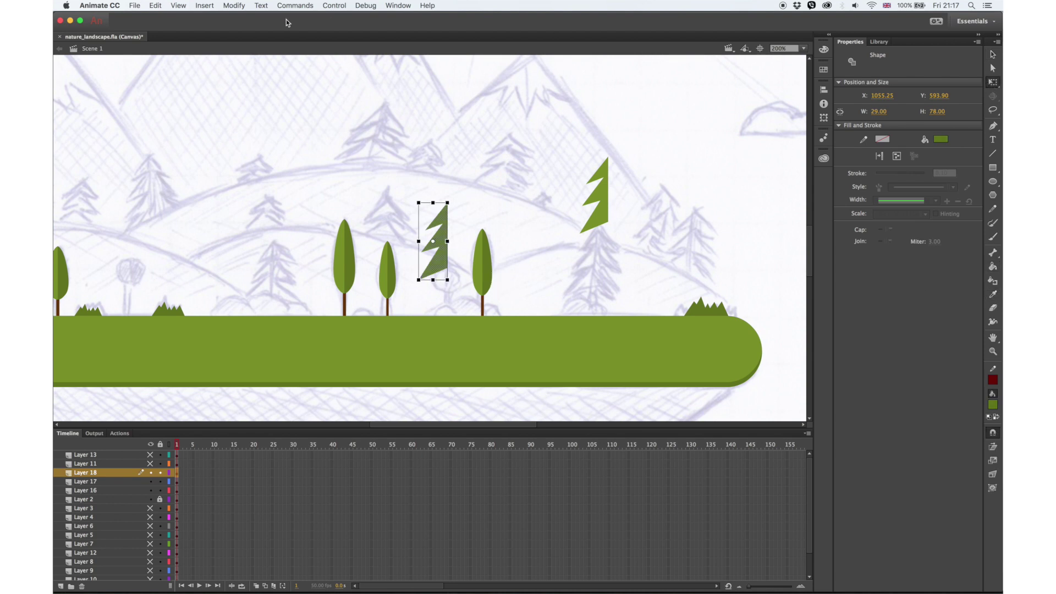
click(233, 6)
mouse_move(264, 125)
click(385, 223)
drag(431, 273, 621, 222)
click(669, 193)
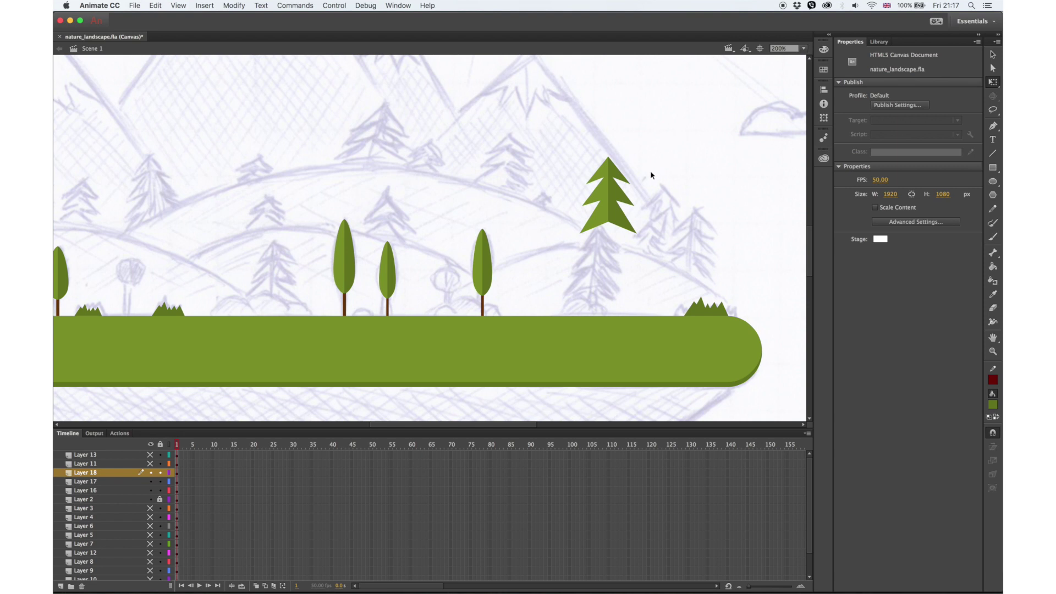
Step: Scale the whole pine to about 53 by 71 px and move it over the large sketched pine near the island's right end
click(613, 199)
drag(638, 157, 620, 178)
drag(603, 224, 590, 289)
drag(610, 239, 627, 231)
key(Right)
key(Right)
key(Right)
key(Right)
key(Right)
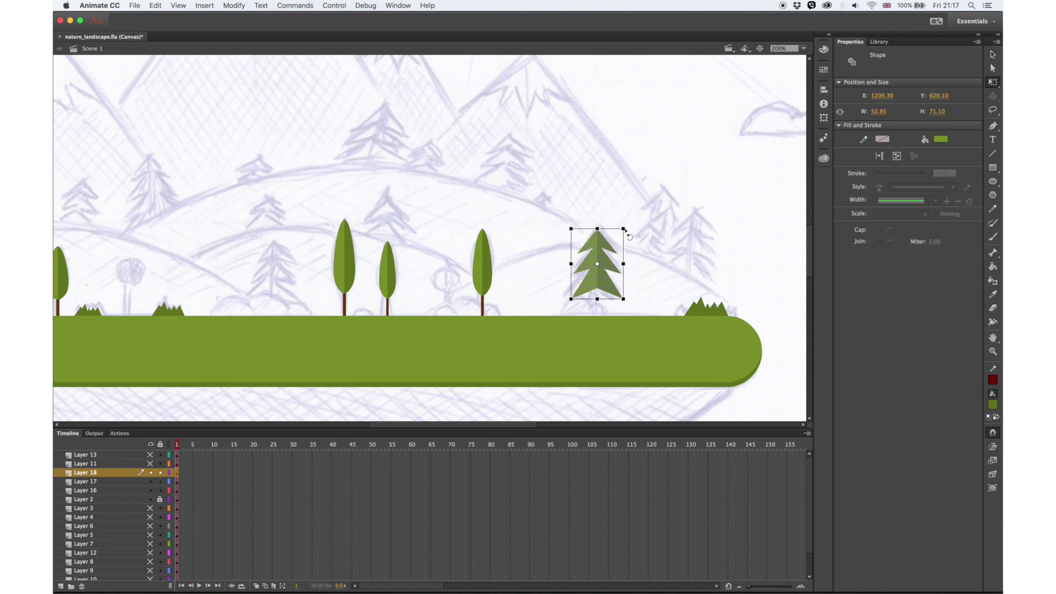
Step: Lower the pine, stretch it taller and nudge it left to match the sketched tree
key(shift+Down)
drag(597, 239, 600, 228)
key(Left)
key(Left)
key(Up)
key(Left)
key(Left)
key(Left)
Step: Draw two close vertical lines down the middle of the large pine as the edges of its trunk
key(n)
drag(593, 218, 592, 331)
drag(595, 211, 595, 272)
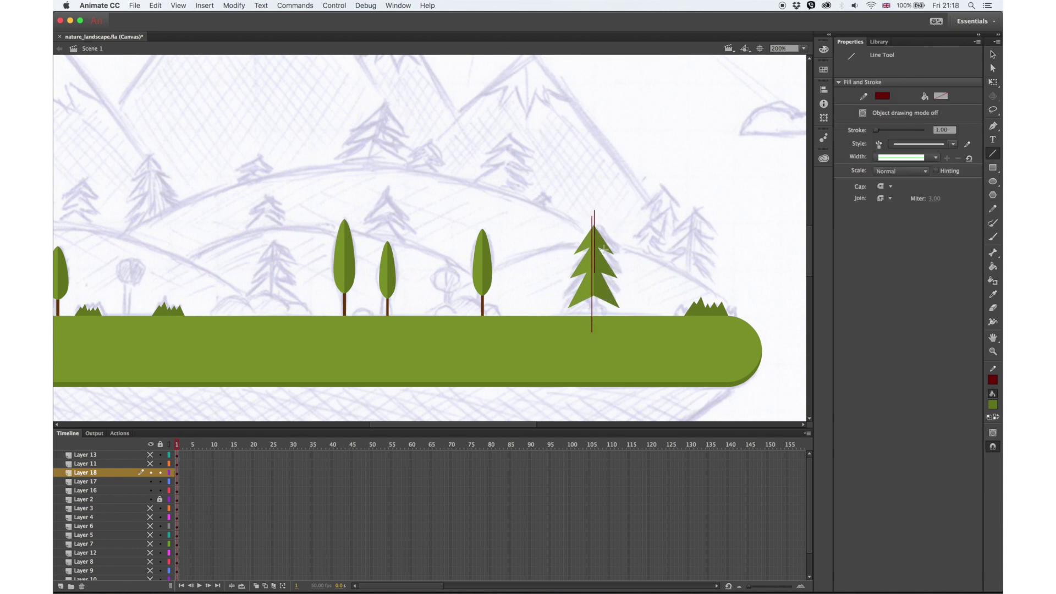
key(z)
click(994, 155)
drag(596, 211, 596, 345)
key(v)
click(592, 325)
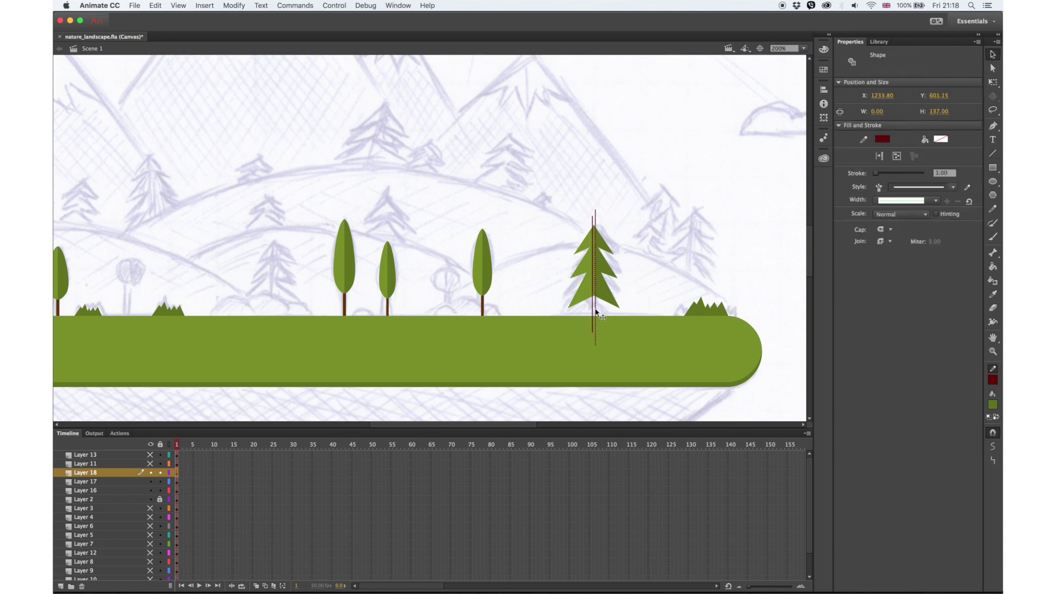
click(583, 182)
key(n)
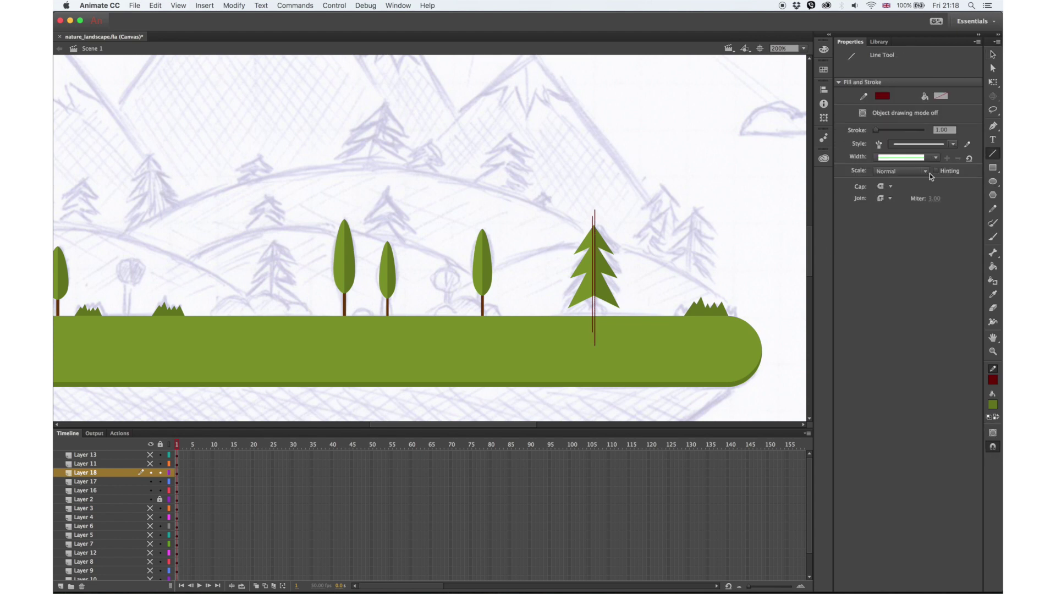
Step: Close the trunk outline with a horizontal line along the ground and fill it with brown sampled from the neighbouring trunk
drag(626, 316, 548, 316)
key(v)
click(994, 294)
click(482, 308)
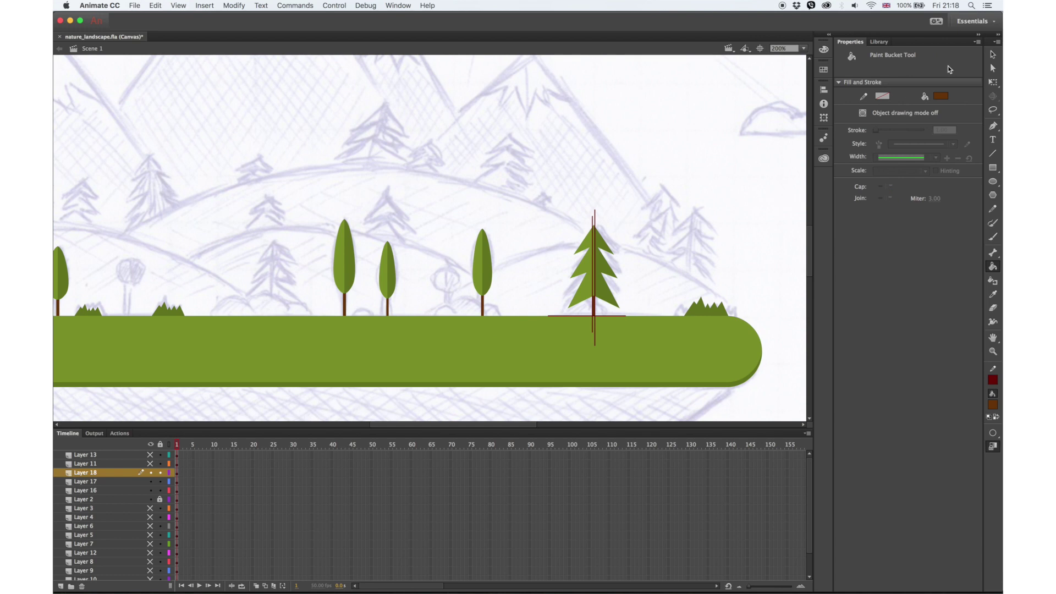
Step: Delete the pine trunk's guide lines and undo the deletion
key(v)
click(616, 316)
key(Delete)
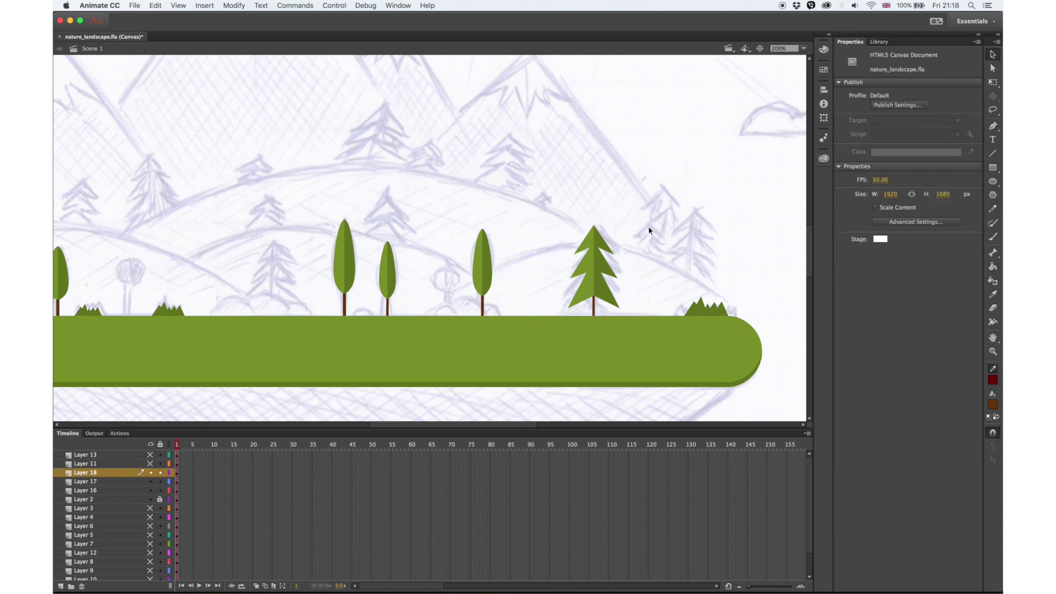
key(super+z)
click(639, 267)
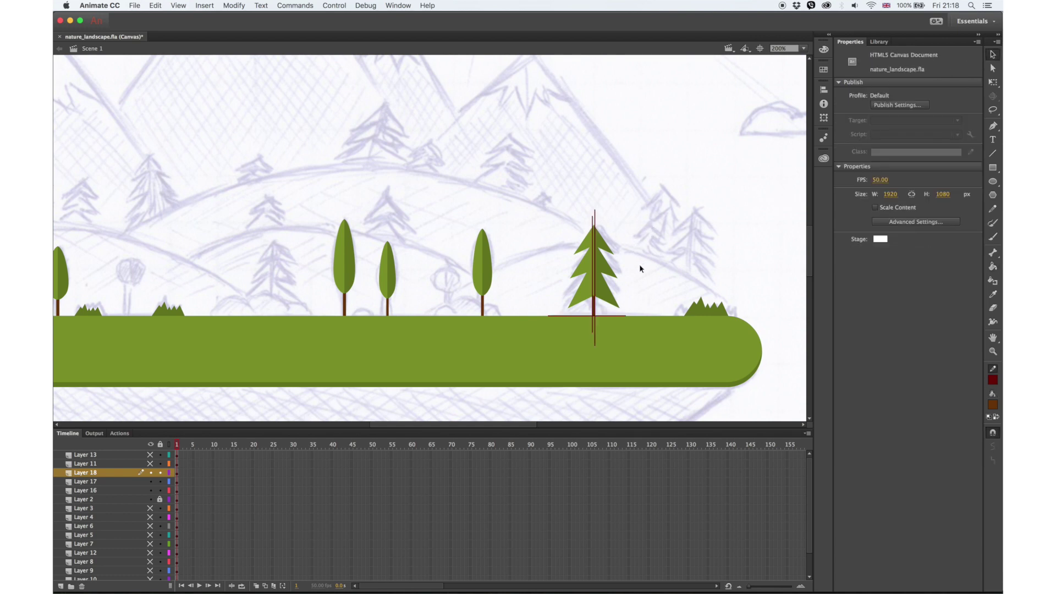
Step: Widen the pine trunk by nudging its left guide line outward and refill it with brown
click(594, 303)
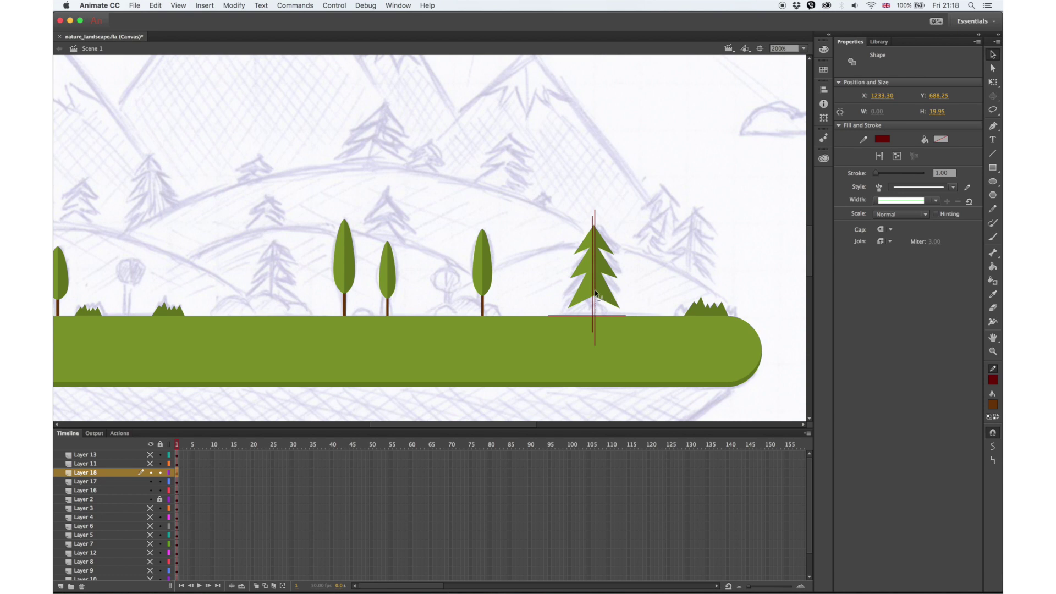
drag(595, 222, 596, 223)
click(593, 222)
key(Left)
click(679, 219)
key(k)
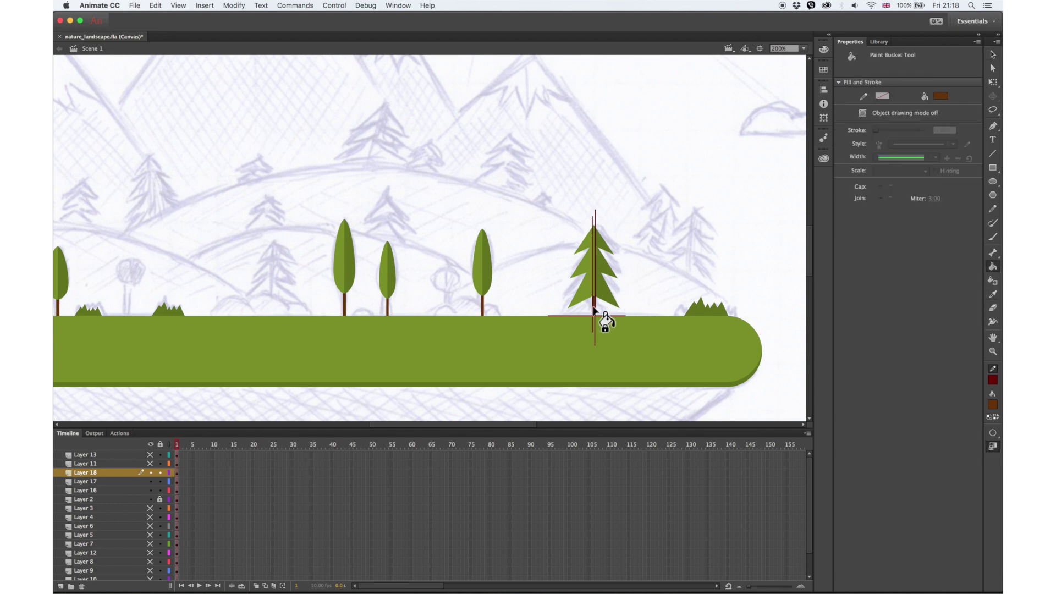
Step: Delete the guide lines around the pine trunk
click(994, 54)
double_click(609, 316)
key(Delete)
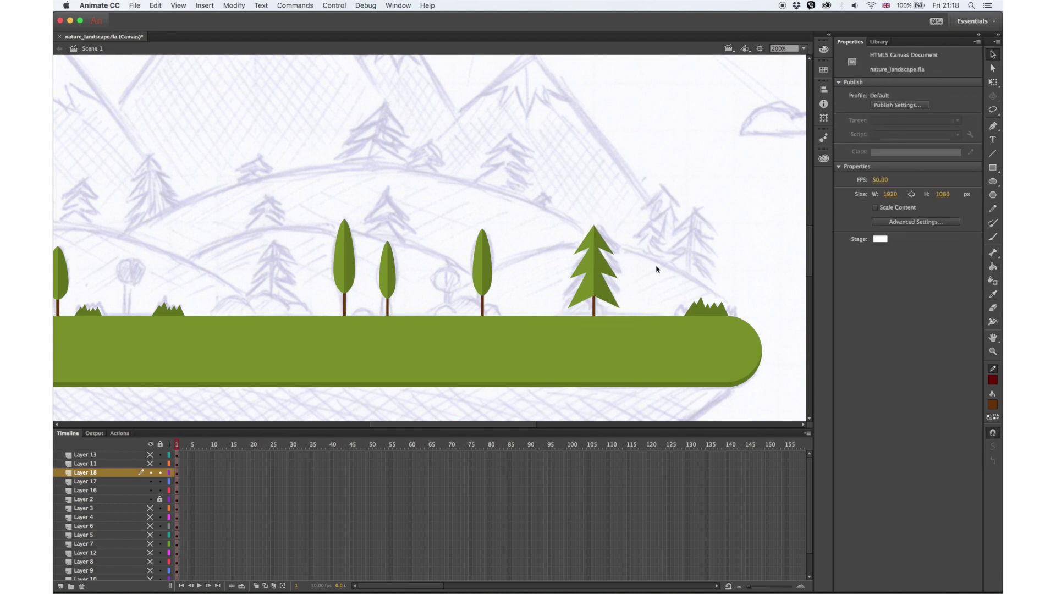
Step: Scale the pine's crown to about 49 by 71 px so it sits low on its trunk
click(600, 302)
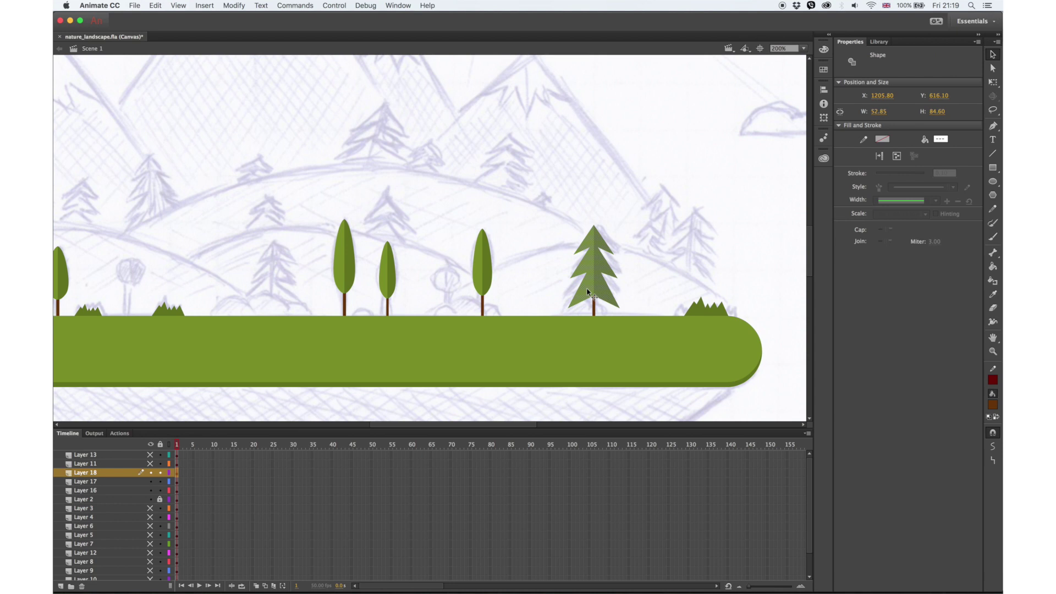
click(995, 81)
mouse_move(594, 227)
mouse_down()
mouse_move(594, 250)
mouse_move(572, 282)
mouse_move(618, 282)
mouse_move(594, 240)
mouse_up()
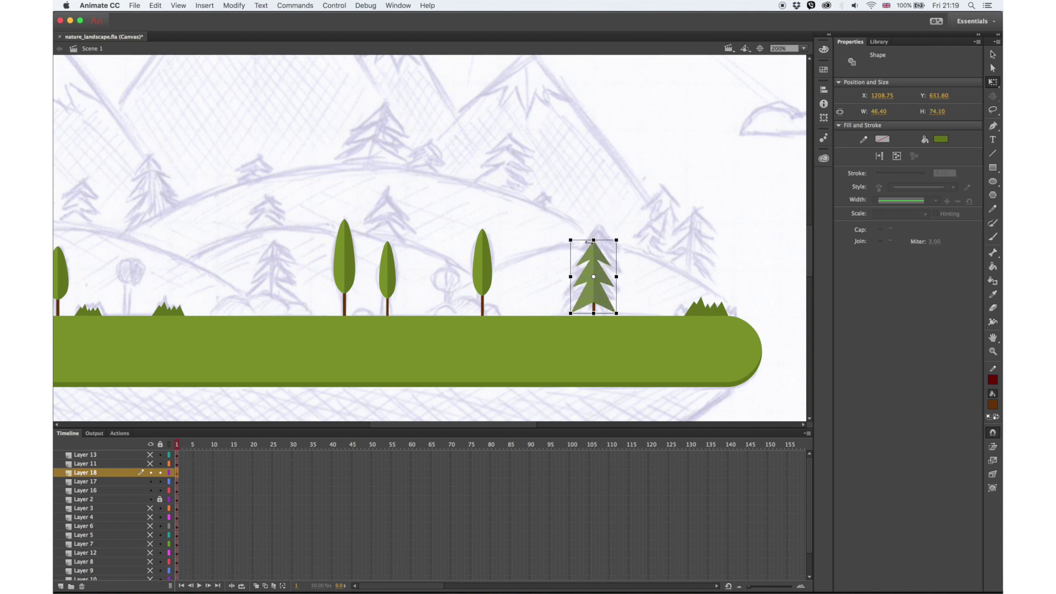
click(641, 207)
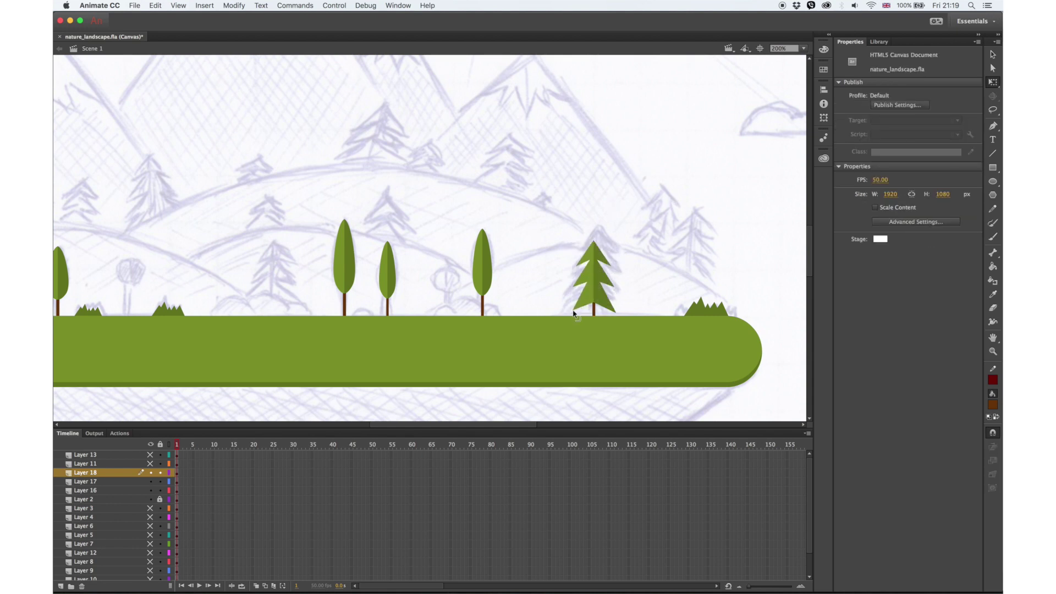
drag(616, 313, 616, 310)
click(606, 301)
shift+click(588, 301)
click(989, 56)
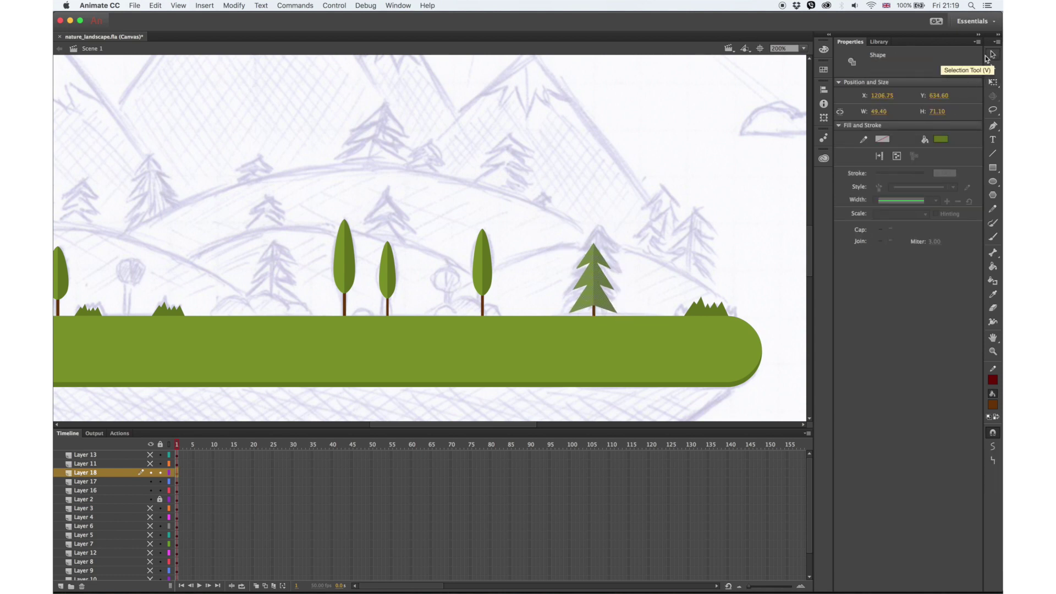
click(664, 227)
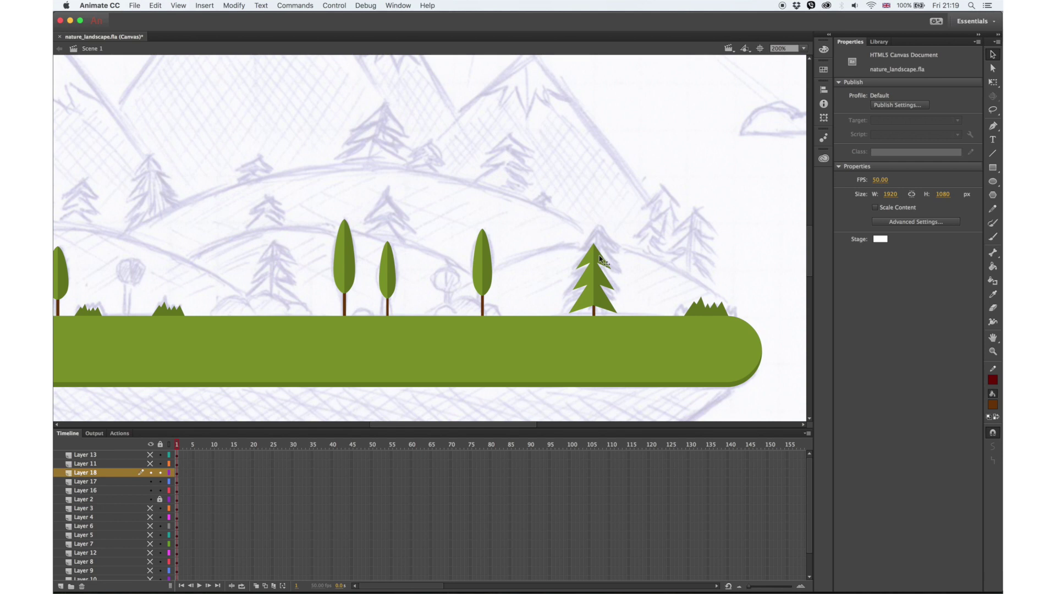
Step: Turn the pine into a movie clip symbol and paste two copies over the sketched pines at the island's middle and left
click(109, 477)
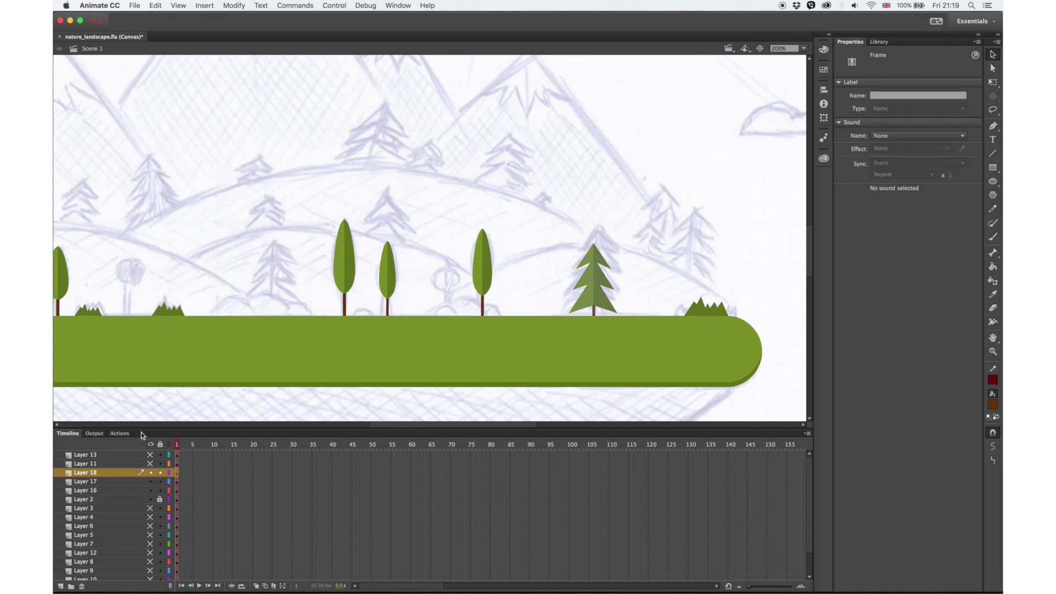
key(super+v)
drag(437, 262, 279, 301)
key(space)
drag(304, 363, 431, 358)
key(super+v)
drag(436, 261, 161, 294)
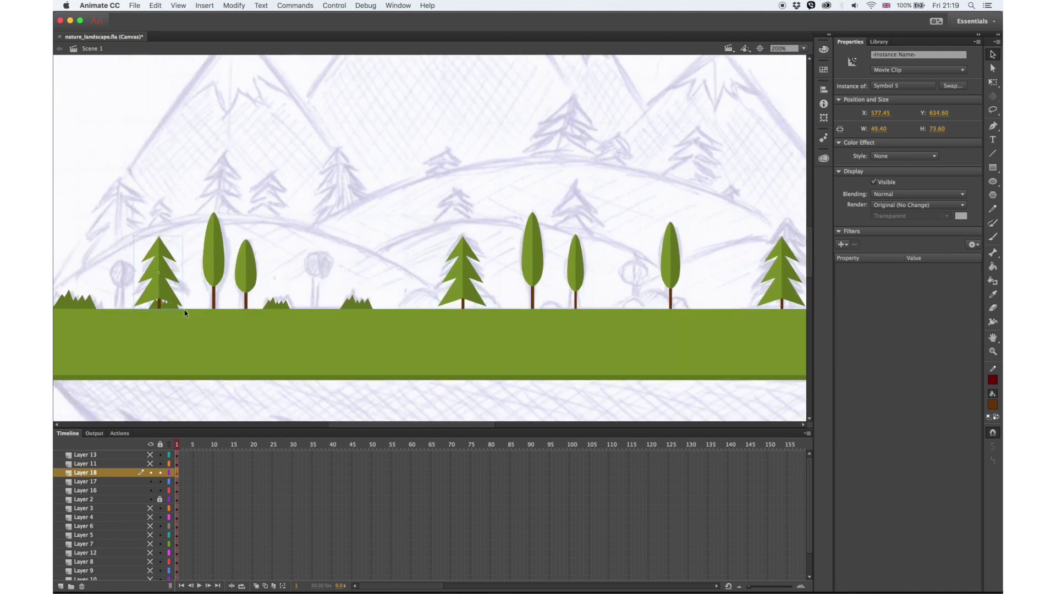
Step: Shorten the leftmost pine copy to about 60 px high and move Layer 18 below Layer 17
key(q)
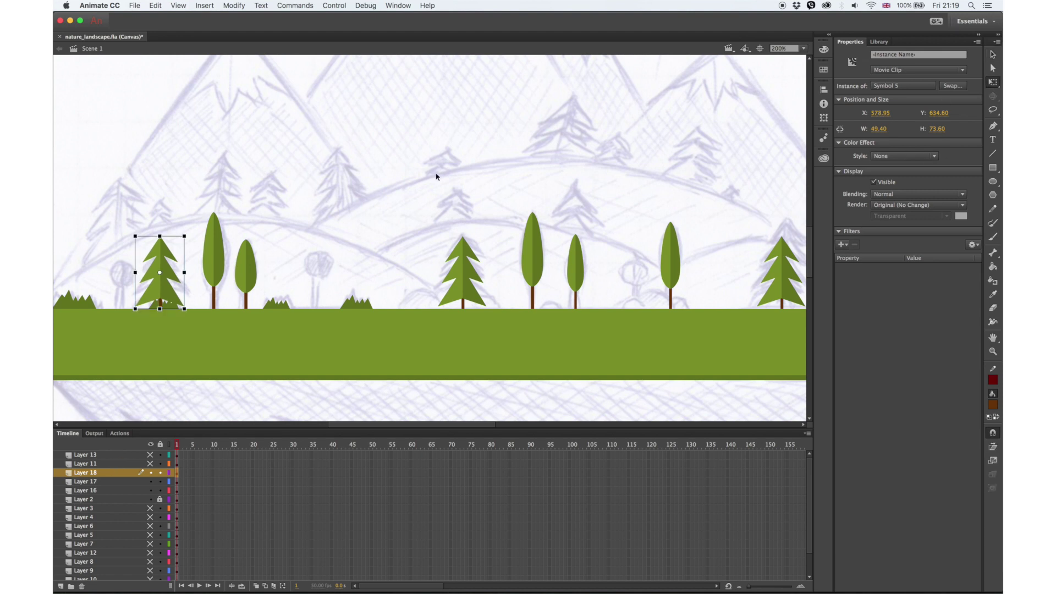
drag(160, 236, 160, 250)
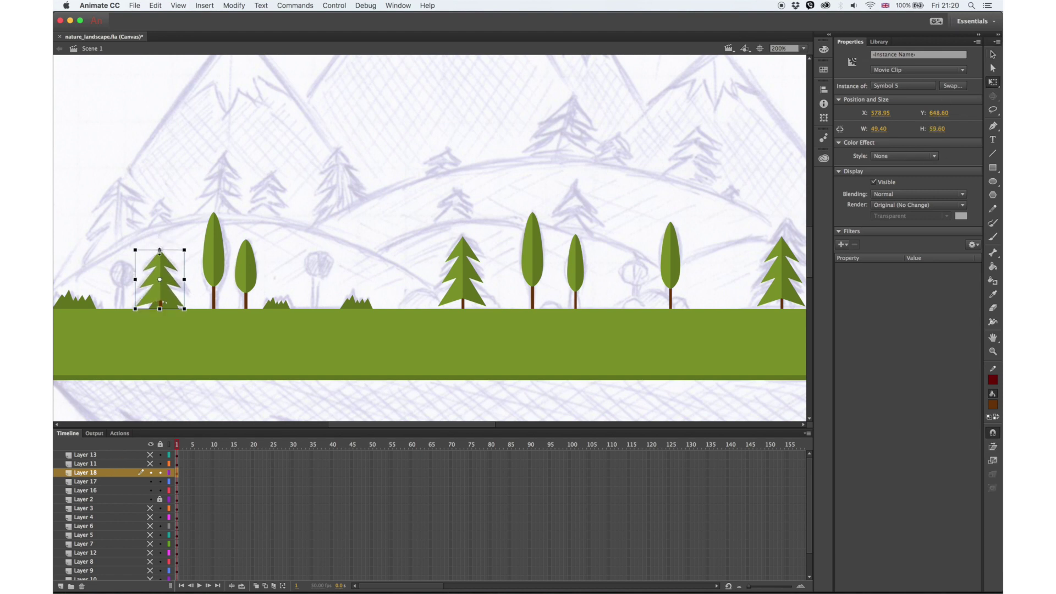
drag(121, 473, 126, 496)
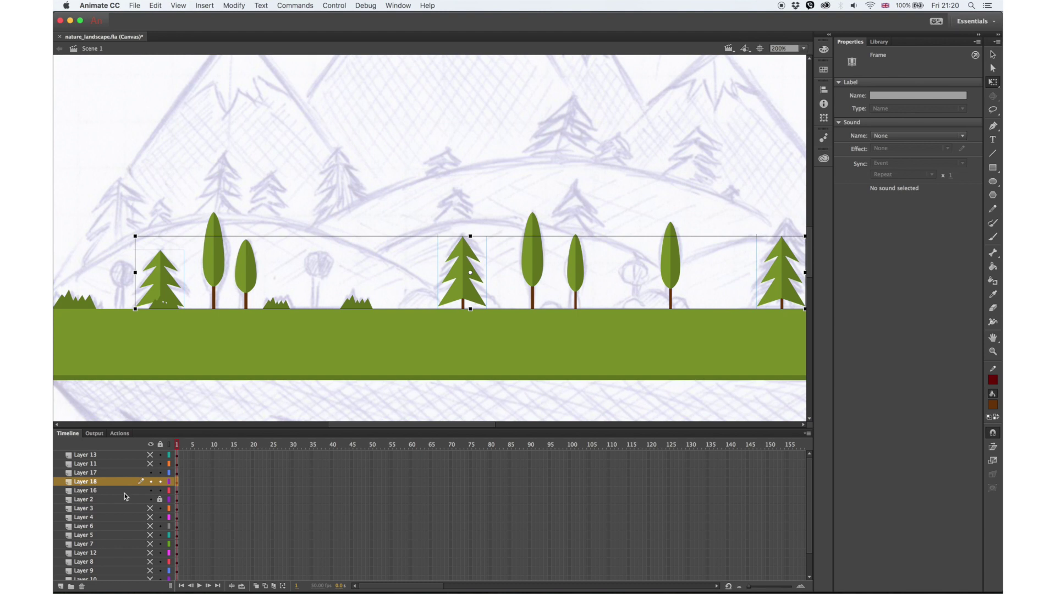
Step: Open the pine symbol and fill its shaded right half with the darker green #516211
click(156, 250)
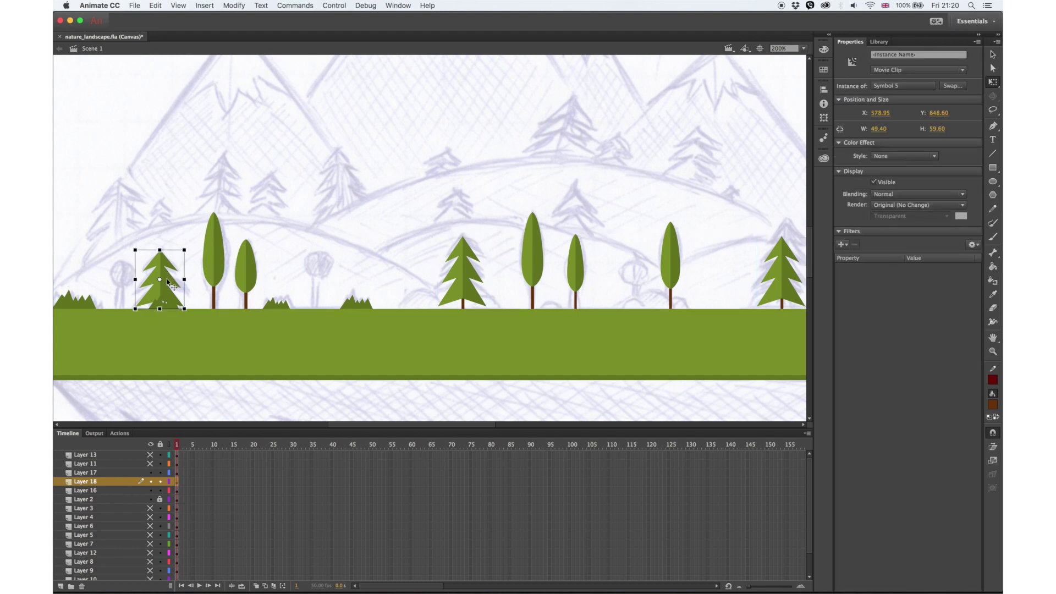
double_click(156, 251)
click(992, 295)
click(171, 300)
click(991, 403)
click(982, 417)
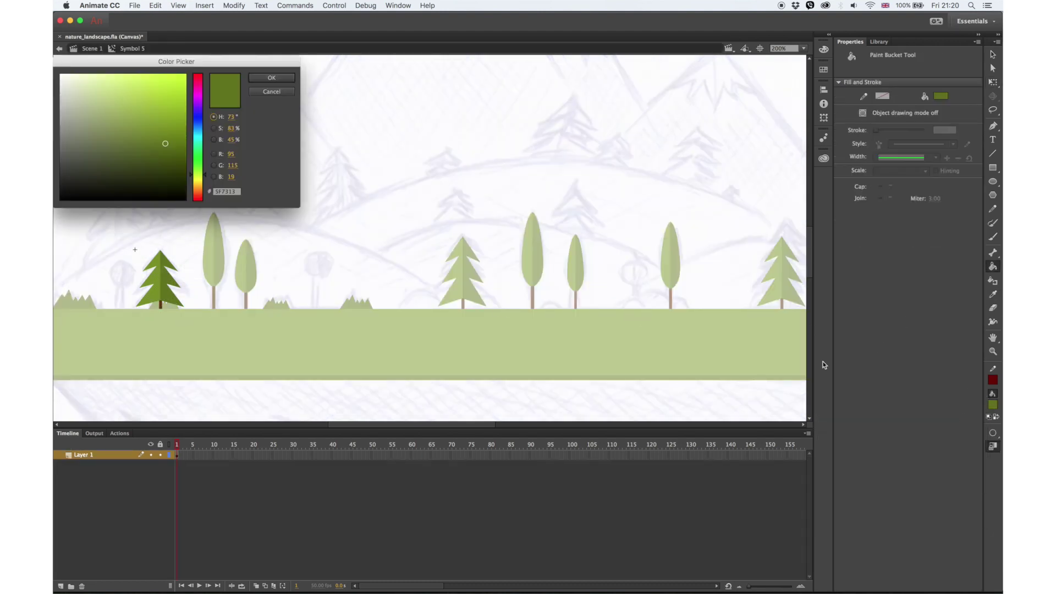
click(272, 78)
Step: Try a darker green on the light left half of the pine symbol
click(994, 405)
click(981, 417)
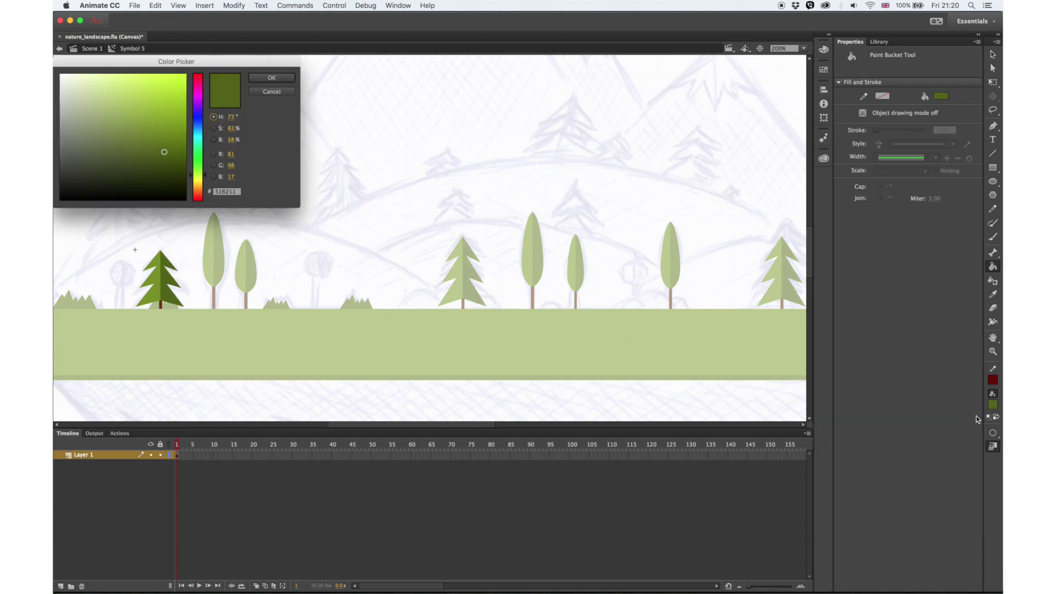
click(160, 146)
click(271, 78)
click(157, 281)
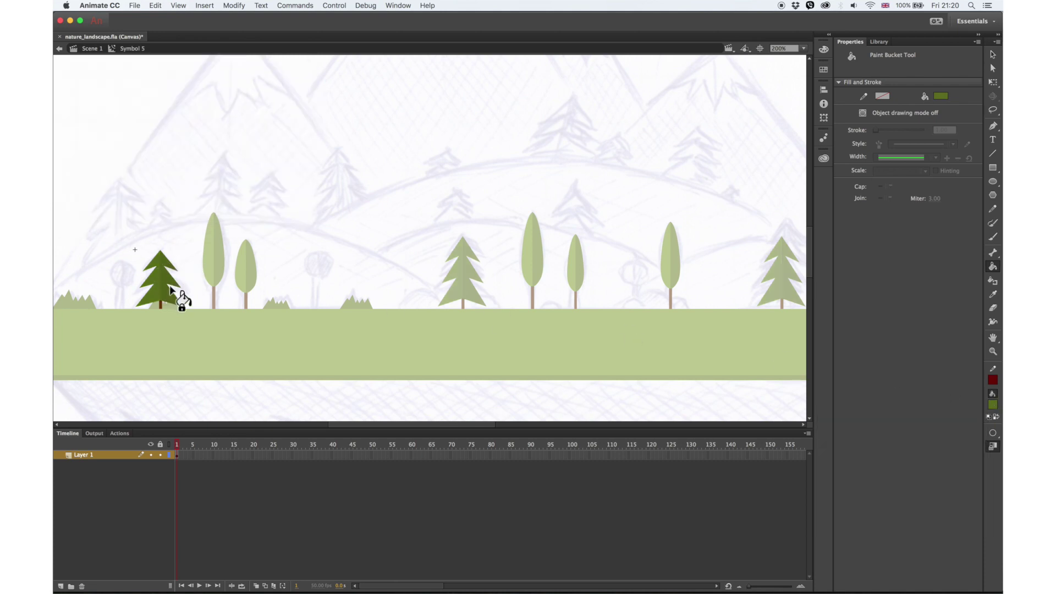
Step: Fill the pine symbol's left half with green #687D1A and return to the main scene
click(990, 406)
click(981, 417)
click(160, 144)
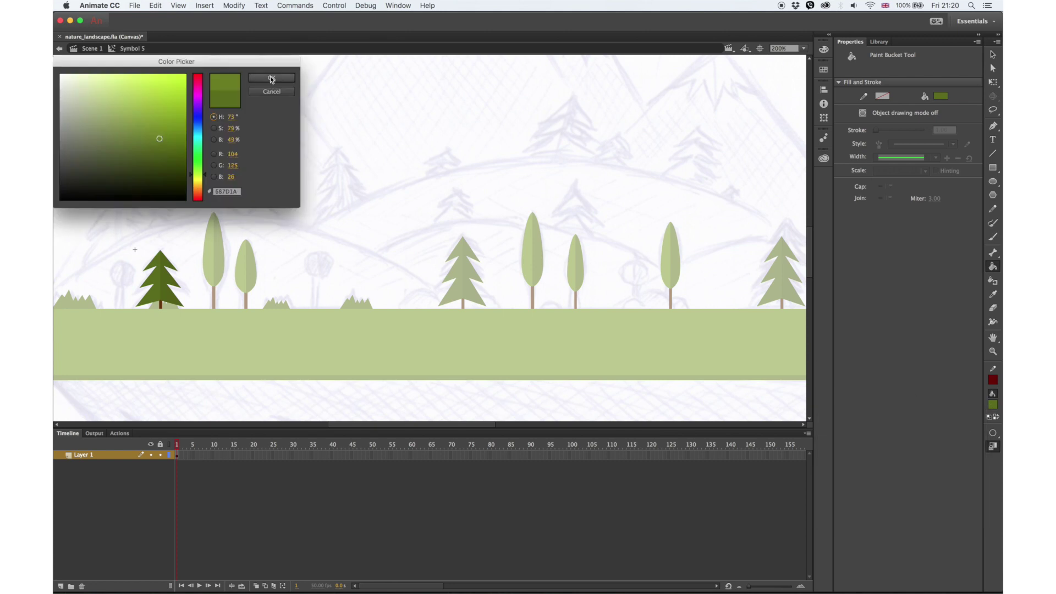
click(272, 77)
click(160, 286)
key(v)
double_click(290, 220)
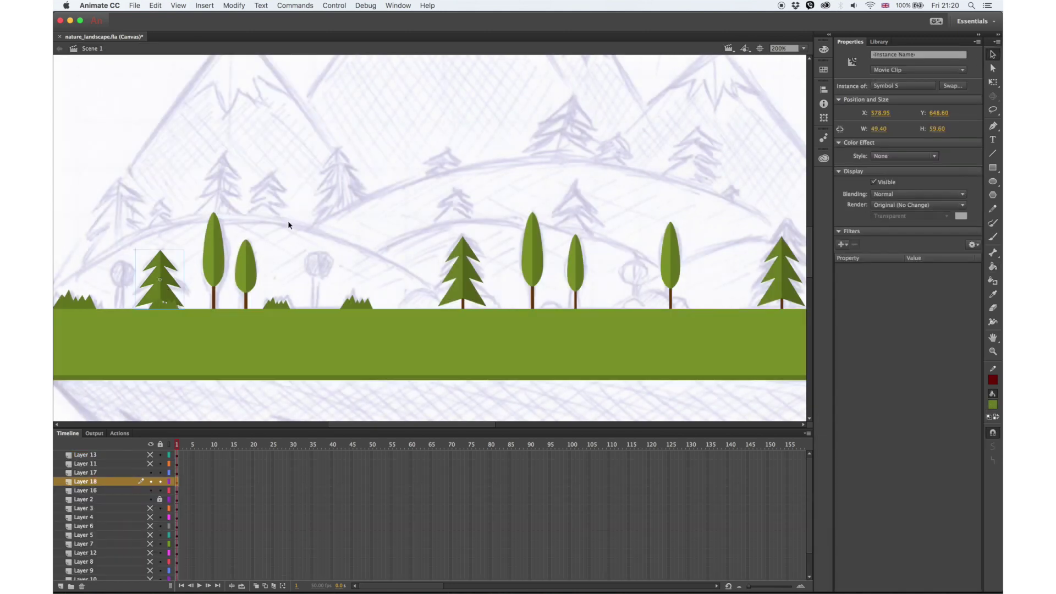
Step: Try a slightly darker green fill on the grass tuft symbol and return to the main scene
double_click(173, 310)
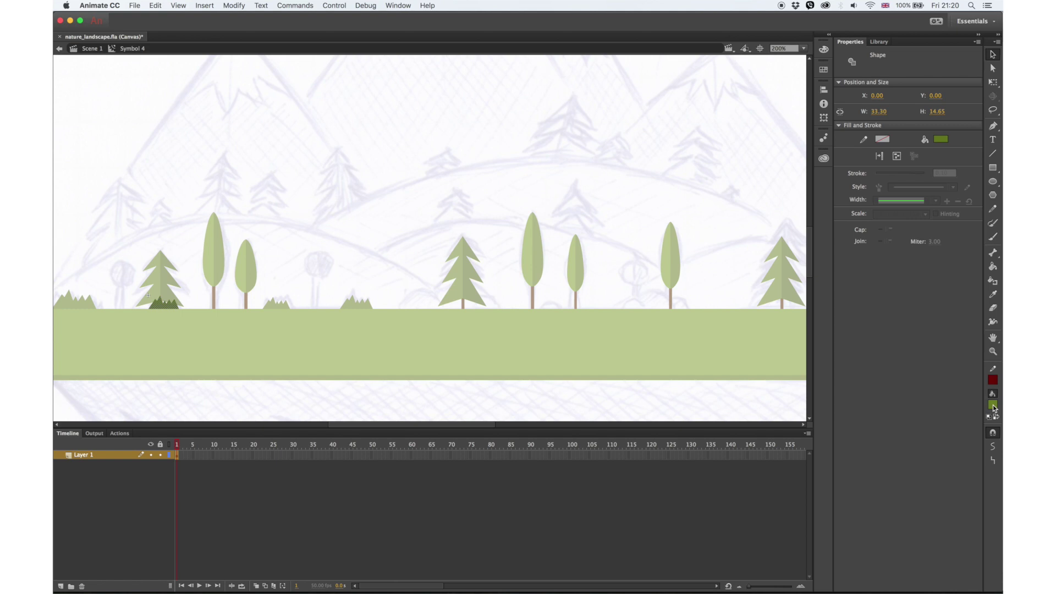
click(993, 267)
click(994, 405)
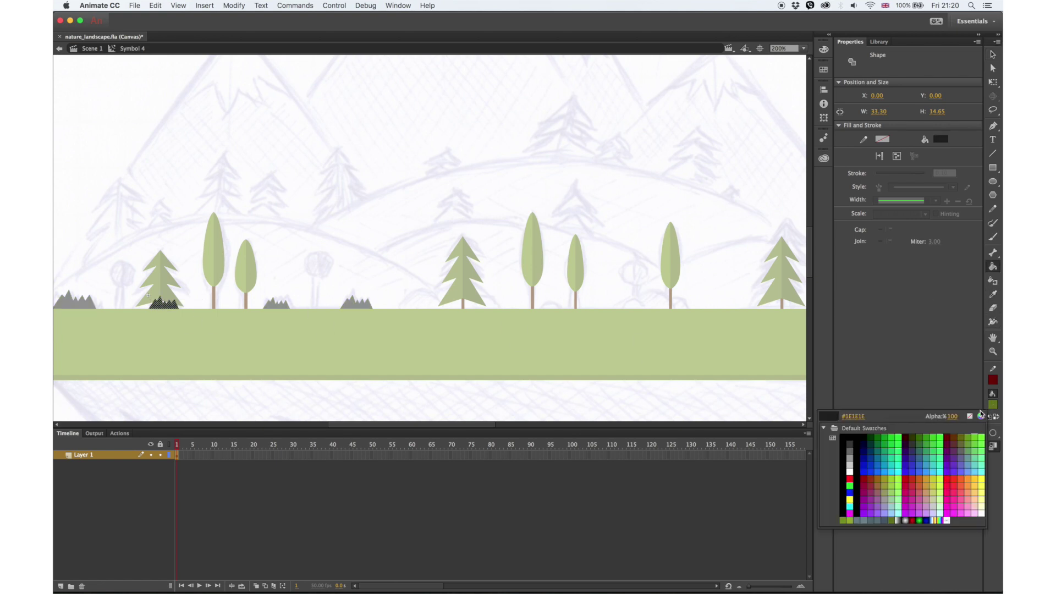
click(981, 416)
click(167, 146)
click(271, 78)
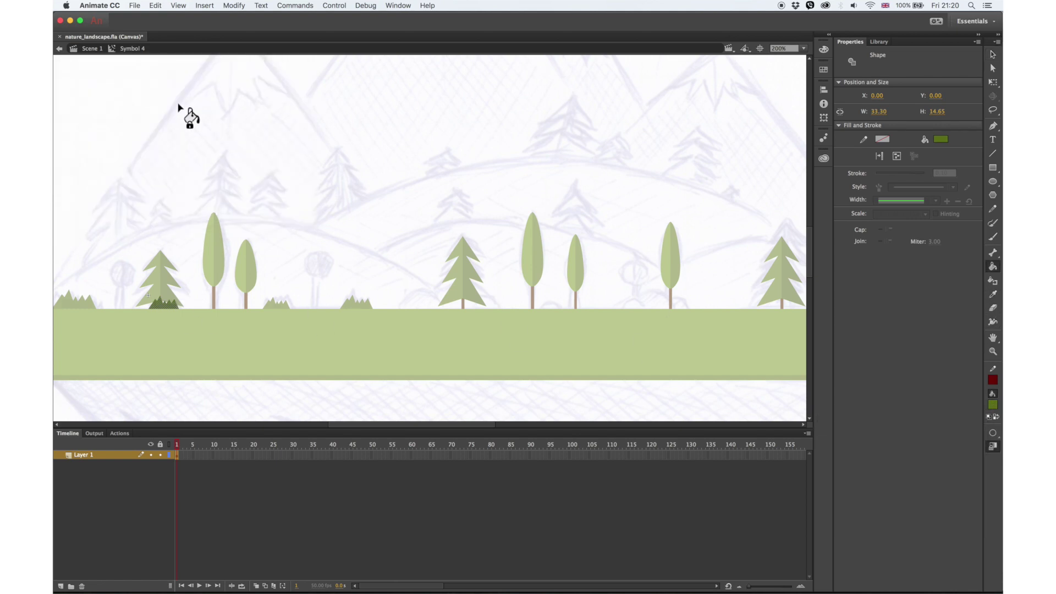
key(v)
double_click(111, 126)
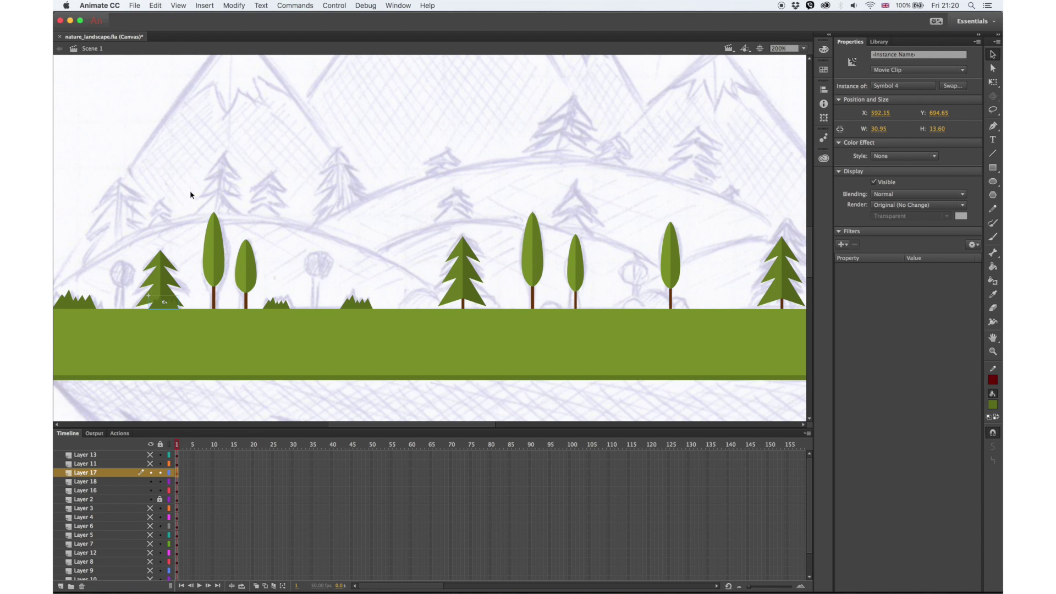
Step: Recolour the grass tuft symbol to dark green #4B5B0F and return to the main scene
double_click(176, 307)
click(994, 406)
click(981, 416)
click(165, 156)
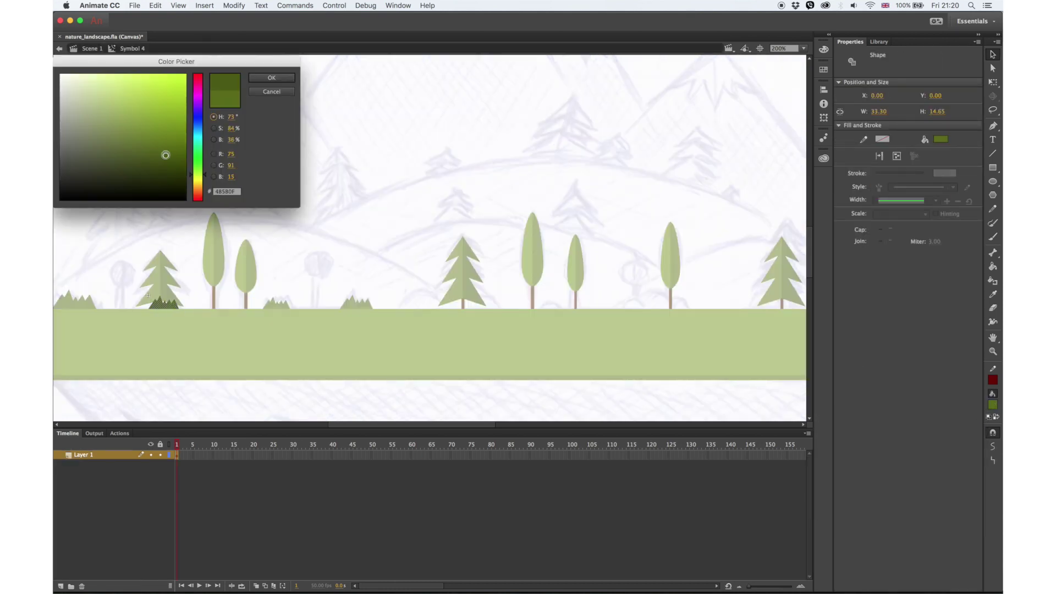
click(271, 78)
double_click(117, 133)
click(107, 142)
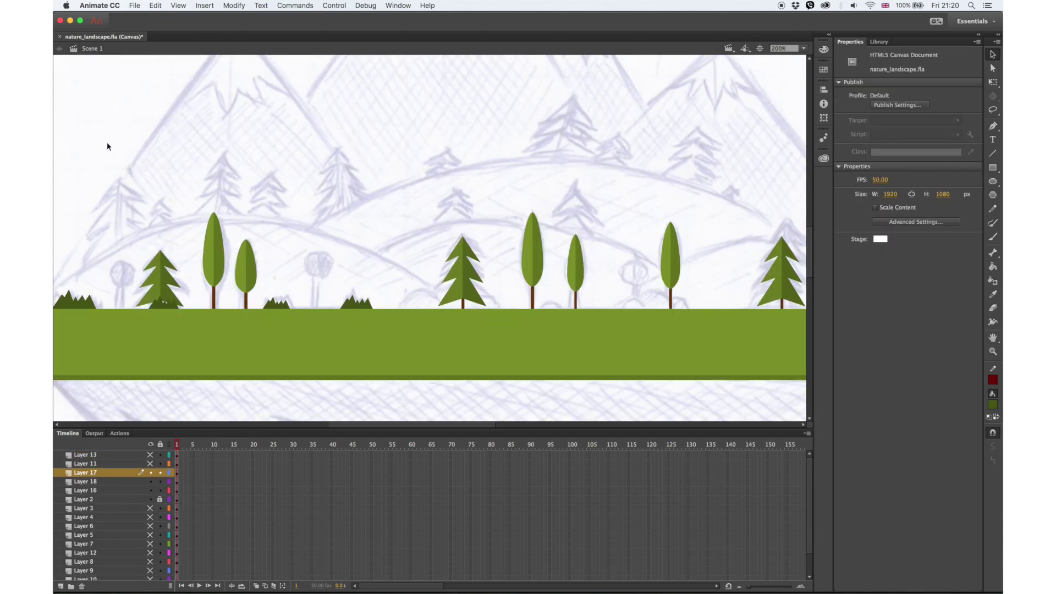
Step: Try nudging the shortened left pine sideways behind the grass tuft
click(165, 293)
key(Left)
key(Left)
key(Left)
key(Left)
key(Right)
key(Right)
key(Right)
key(Right)
key(Right)
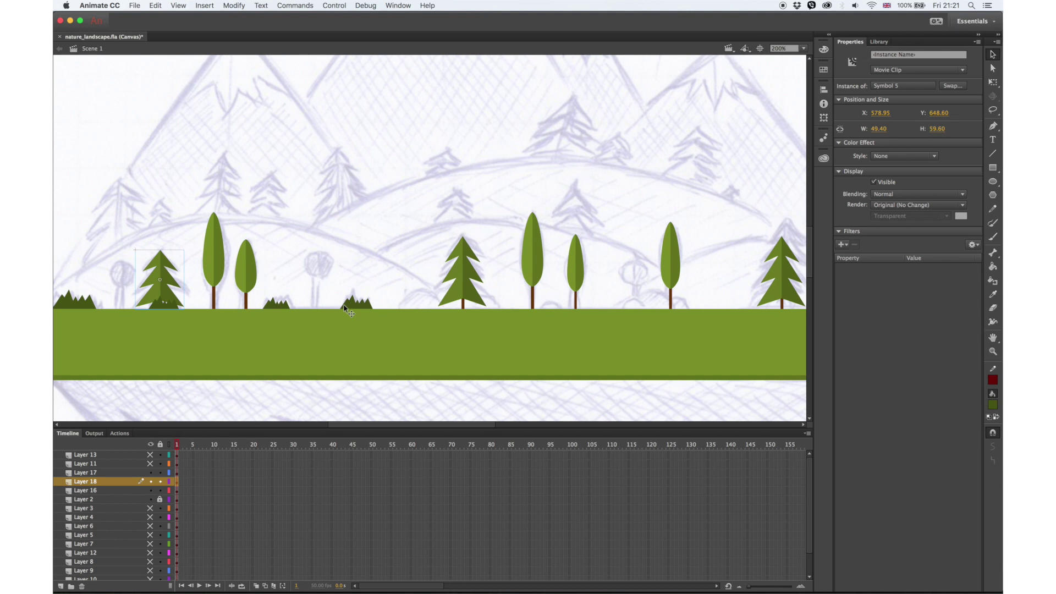
Step: Show the hidden hill and ground layers from Layer 3 to Layer 7 and unlock Layer 2
click(128, 482)
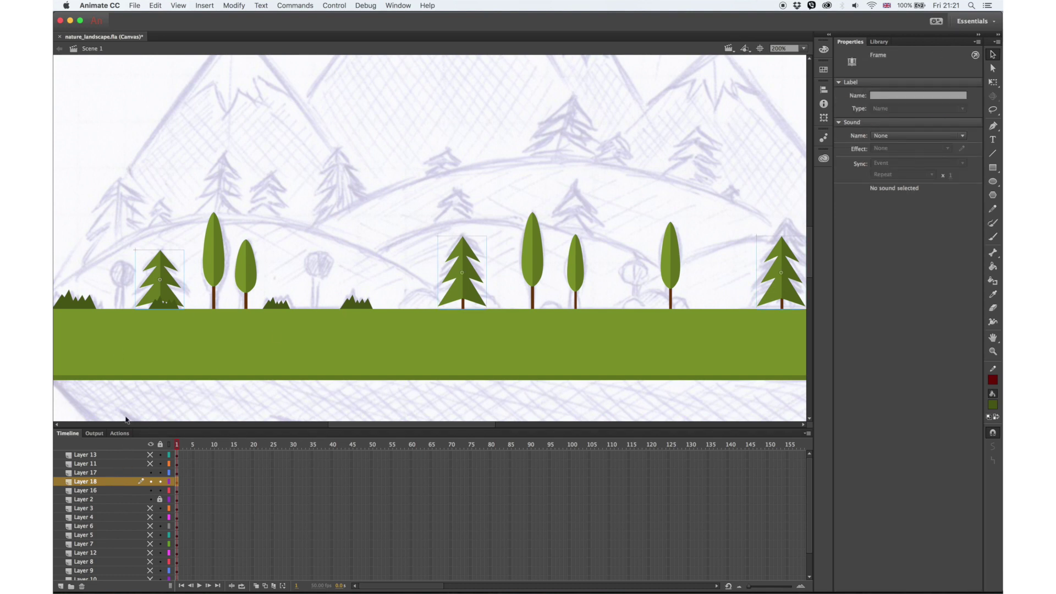
drag(150, 508, 160, 544)
click(295, 271)
drag(160, 499, 159, 544)
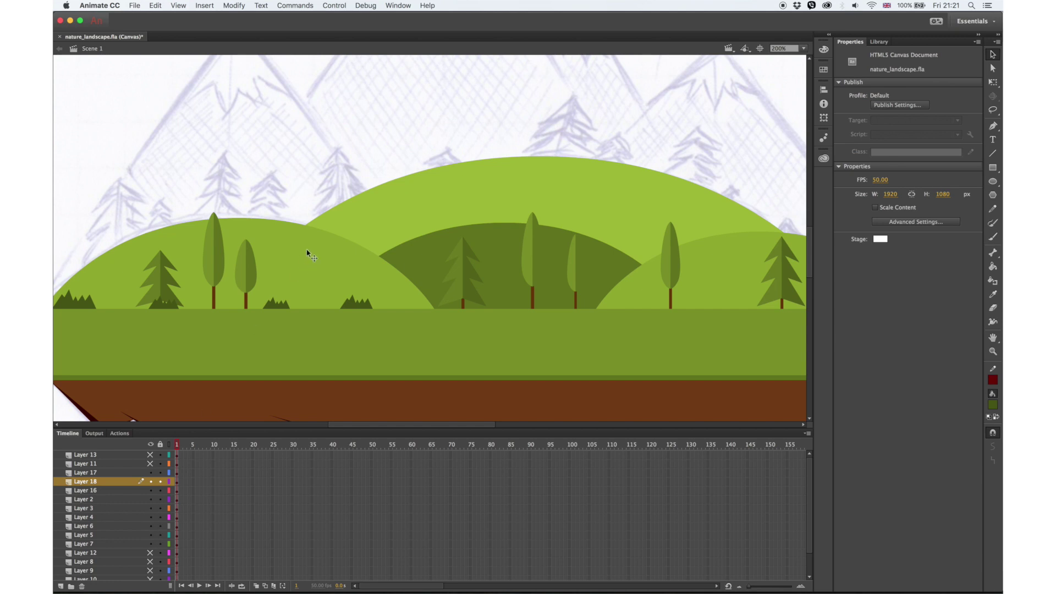
Step: Select the front left hill and hide every layer except Layer 4
click(302, 256)
alt+click(153, 518)
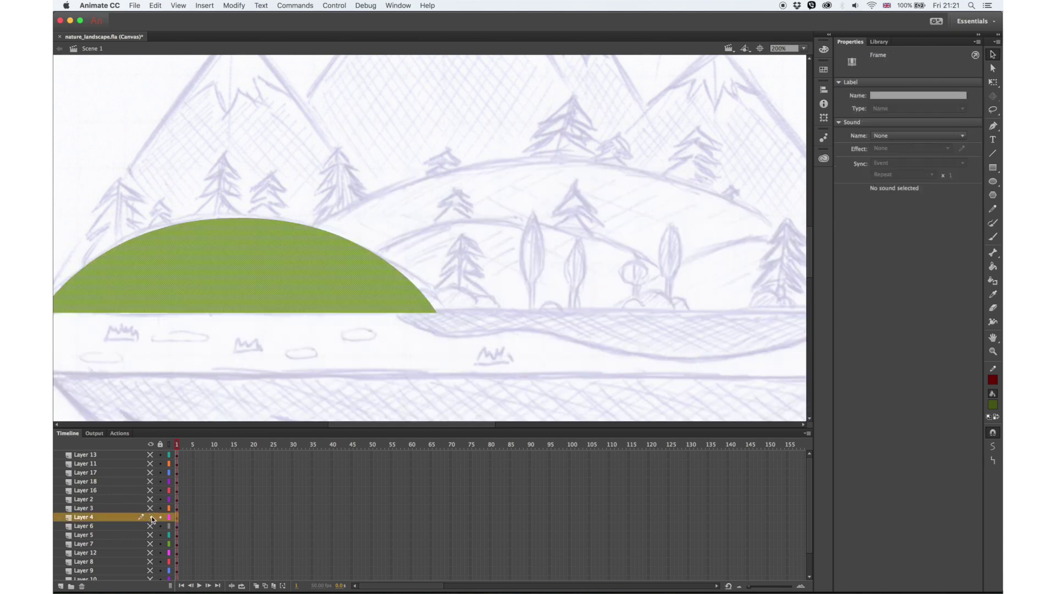
Step: Add a new layer directly below Layer 4 and lock Layer 4
click(114, 529)
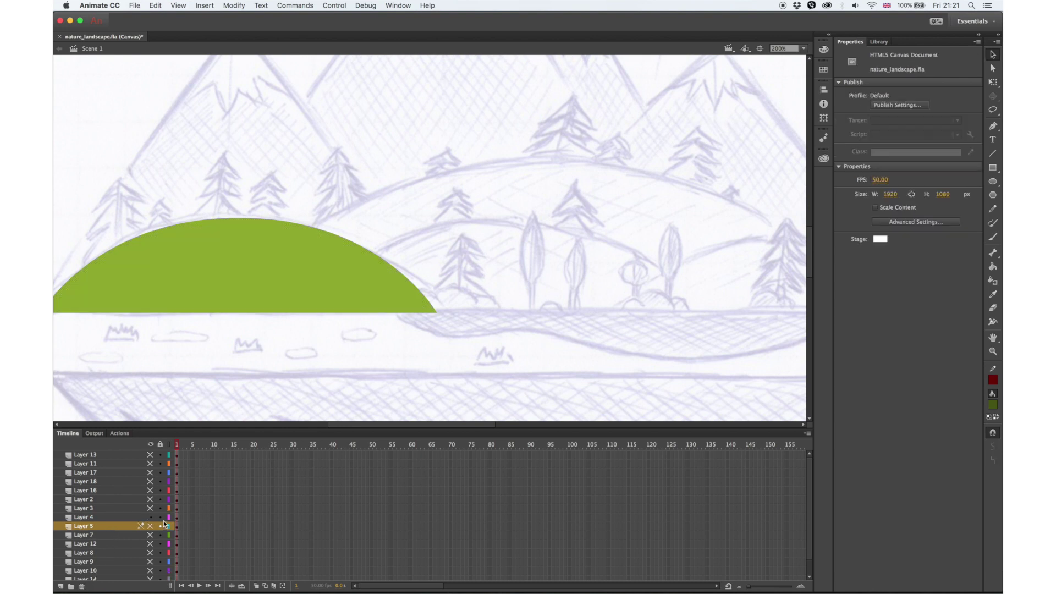
click(61, 587)
click(177, 529)
drag(196, 238, 318, 285)
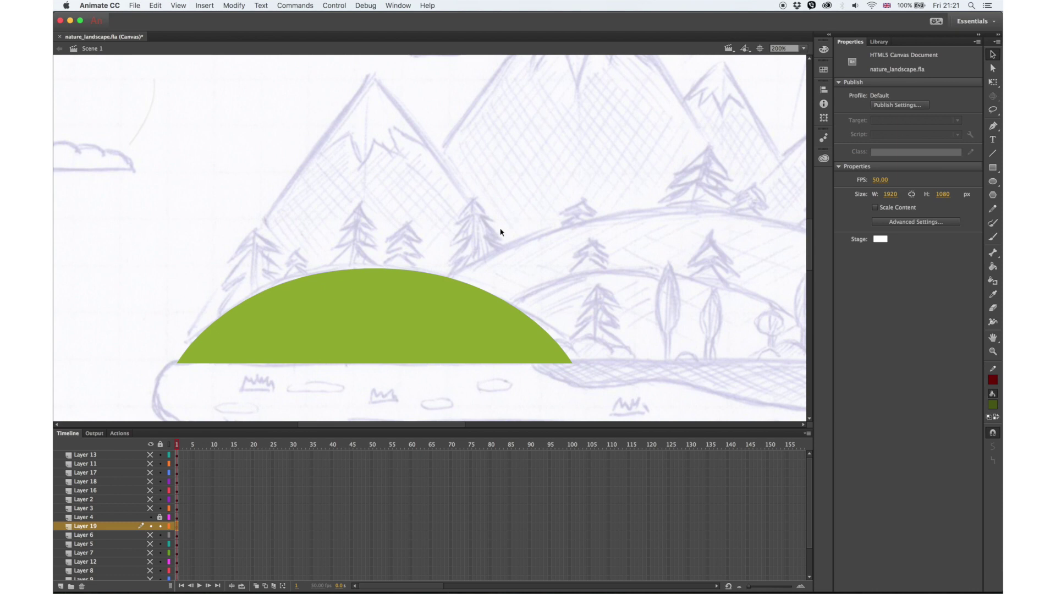
key(ctrl+shift+v)
key(super+z)
key(super+shift+v)
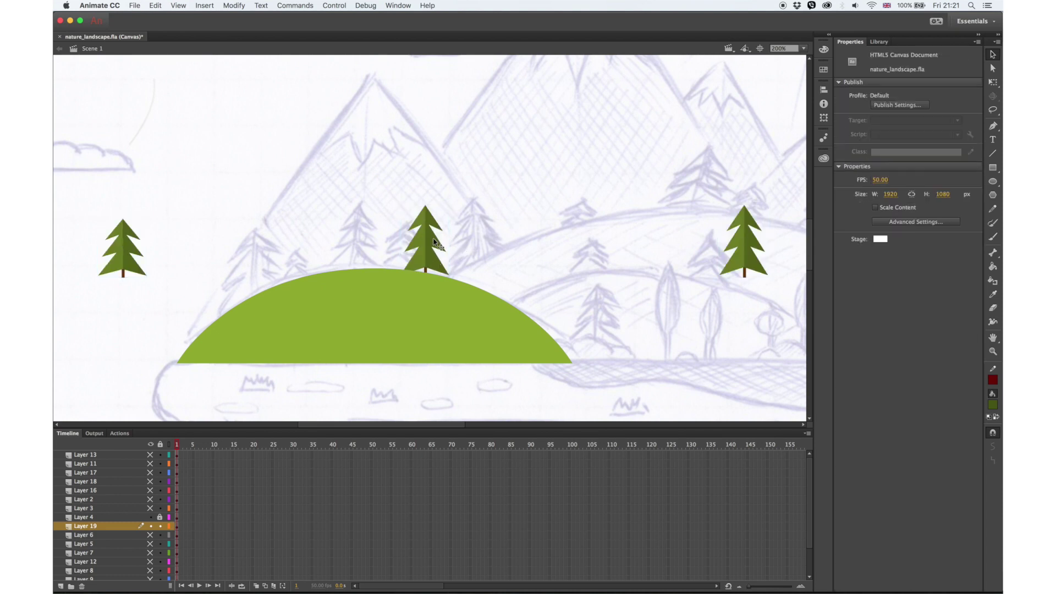
key(super+z)
Step: Paste a pine onto the new layer, place it over the front left hill's left slope and scale it to the sketch
key(super+shift+v)
drag(434, 257, 253, 279)
key(q)
drag(282, 226, 219, 214)
Step: Nudge the pine down and to the right so it matches the leftmost sketched pine, with its base behind the hill
key(shift+Down)
key(shift+Down)
key(shift+Down)
key(shift+Down)
key(Right)
key(Right)
key(Right)
key(Right)
key(Right)
key(Right)
key(Right)
key(Right)
key(Up)
key(Up)
key(Up)
Step: Place a small pine about 28 by 42 px just right of the first one, its base tucked behind the hill
drag(272, 159, 364, 294)
click(262, 252)
drag(281, 236, 263, 259)
drag(250, 296, 302, 300)
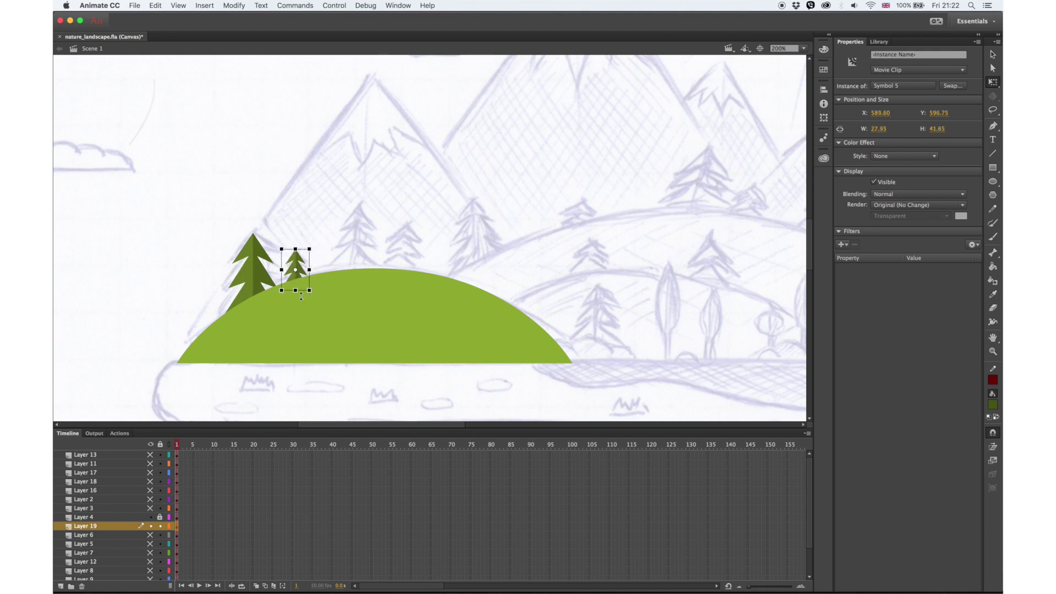
Step: Paste another pine near the crest of the front left hill and scale it to the sketched tree
key(super+v)
drag(435, 258, 357, 266)
drag(368, 227, 385, 187)
Step: Nudge the crest pine into line with its sketched counterpart, its base hidden behind the hill
key(shift+Down)
key(shift+Down)
key(shift+Left)
key(shift+Left)
key(Right)
key(Right)
key(Right)
key(Right)
key(Up)
key(Up)
key(Right)
Step: Paste another pine to the right of the crest pine and scale it to about 39 by 58 px
right_click(507, 227)
key(Escape)
key(shift+Right)
key(shift+Right)
key(shift+Right)
key(shift+Right)
key(shift+Right)
key(shift+Right)
key(shift+Right)
key(shift+Right)
key(shift+Right)
drag(376, 219, 383, 220)
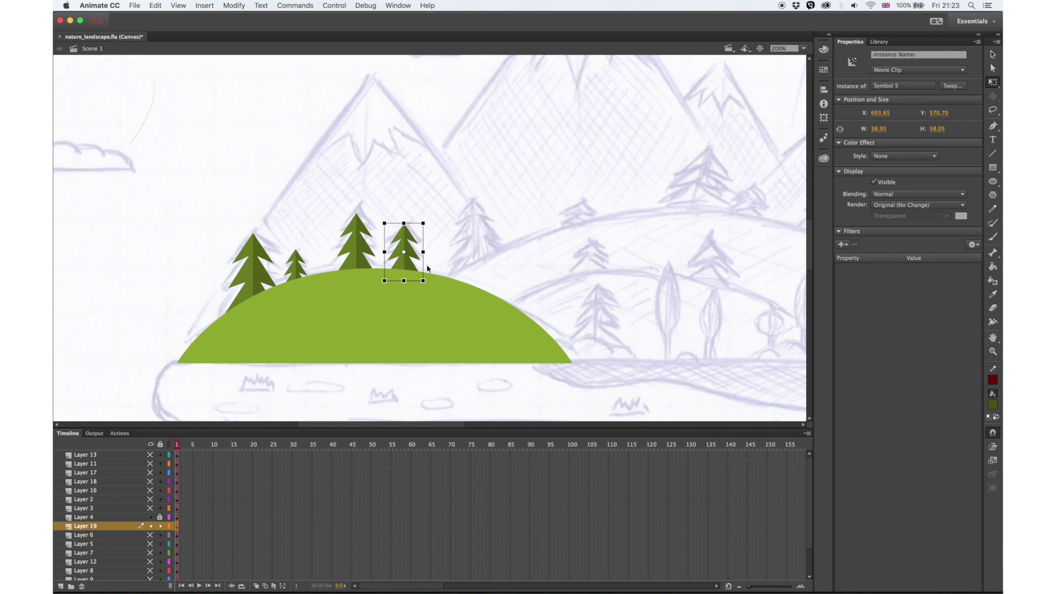
Step: Show Layer 6 with the front right hill, keep it locked, and continue on Layer 19
click(151, 535)
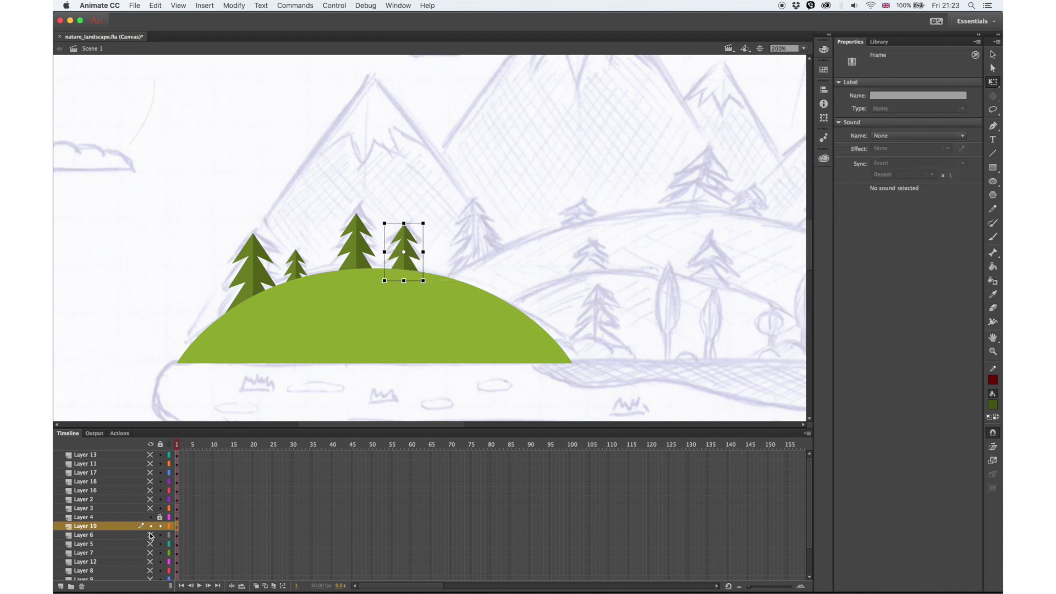
scroll(413, 383, right, 10)
click(178, 446)
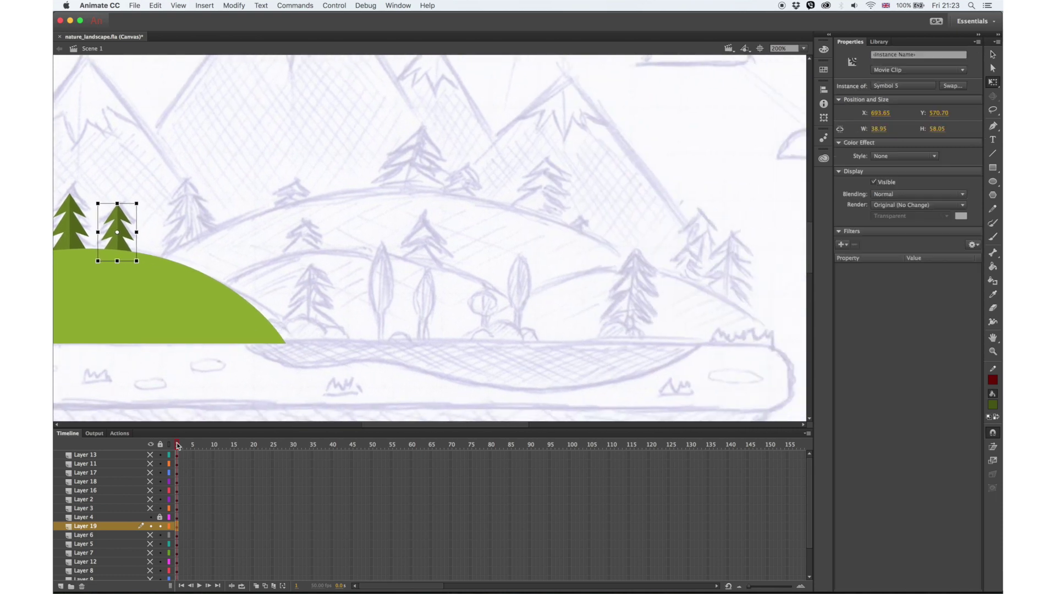
click(152, 529)
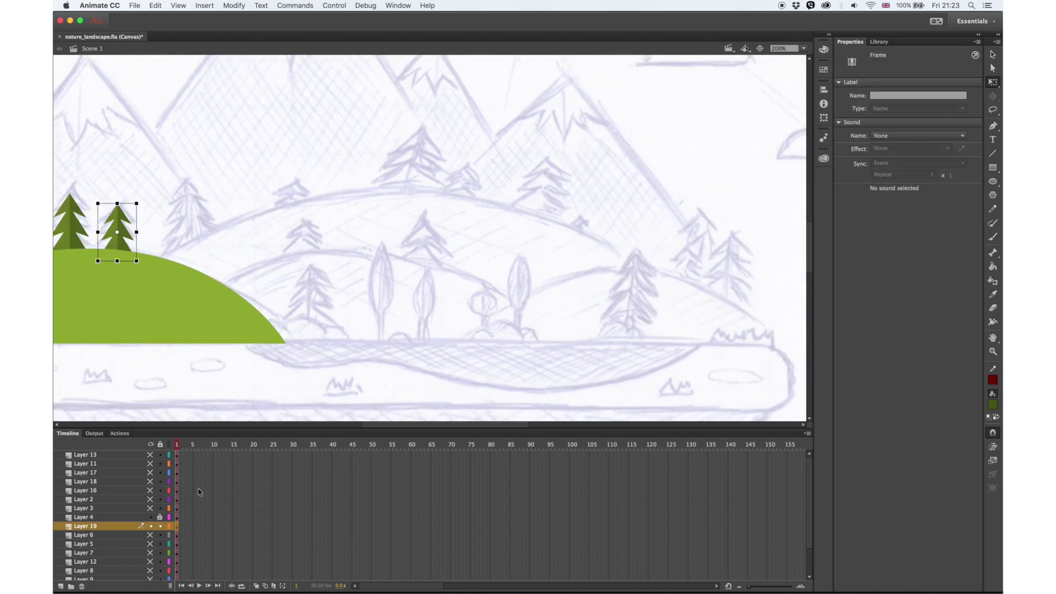
click(151, 535)
Step: Paste a pine in place and fit it on the right slope of the front right hill at about 55 by 83 px
right_click(432, 285)
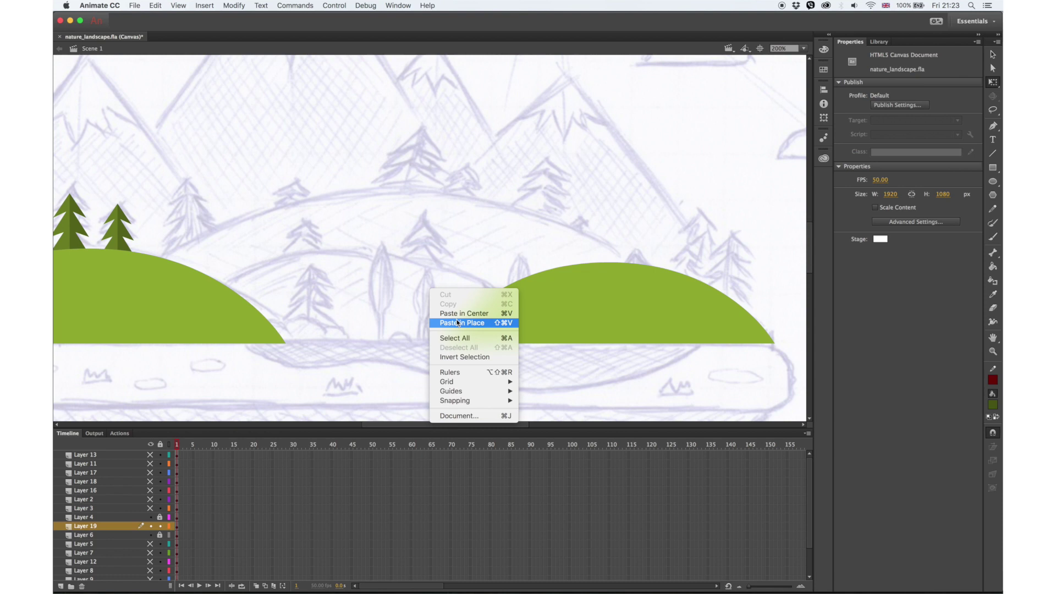
click(458, 326)
drag(123, 240, 454, 299)
drag(472, 259, 474, 257)
key(ctrl+z)
drag(450, 291, 757, 230)
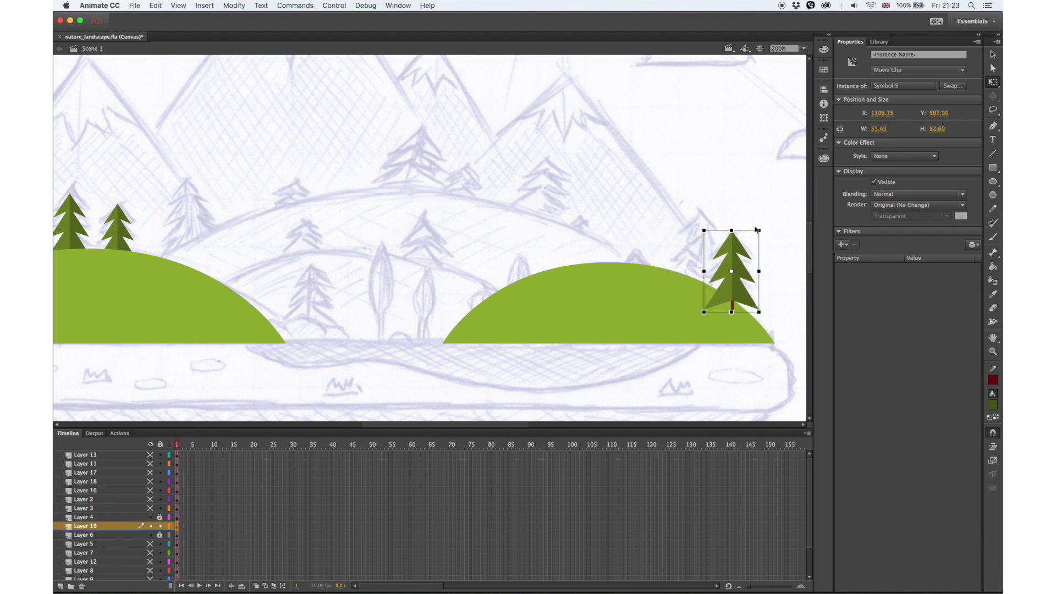
key(Left)
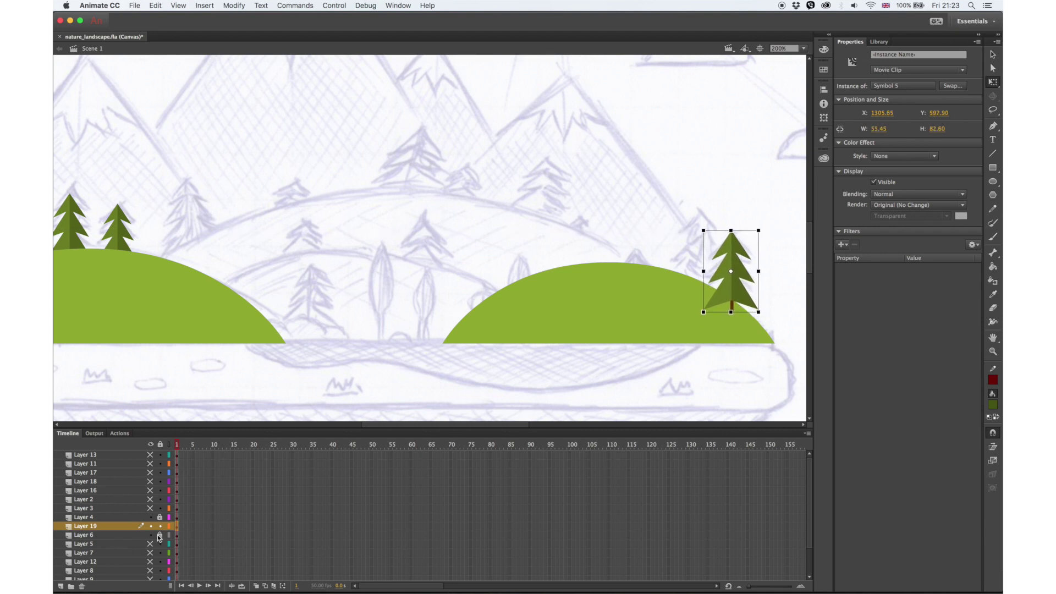
Step: Move Layer 19 below Layer 6 so its pines sit behind the front right hill
drag(118, 526, 119, 539)
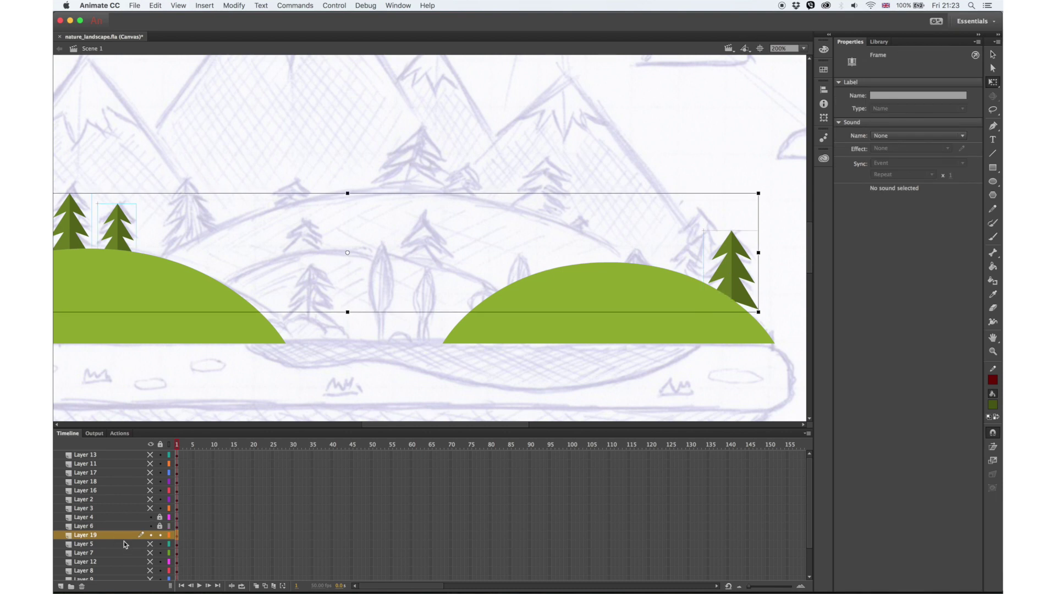
click(742, 277)
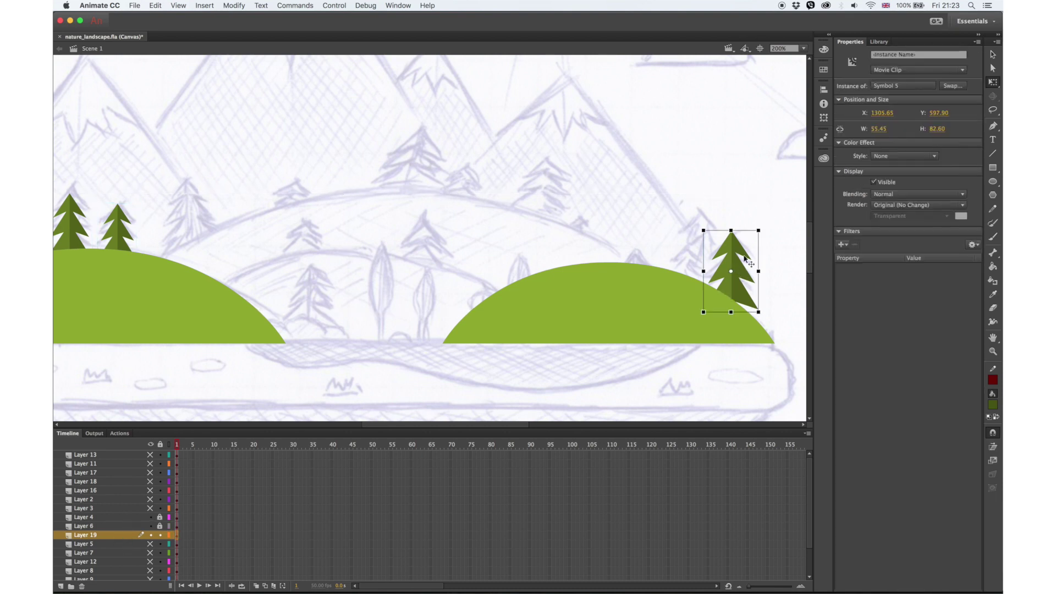
Step: Shrink the pine on the right hill's slope to about 43 by 64 px and nudge it into place
click(773, 250)
double_click(737, 306)
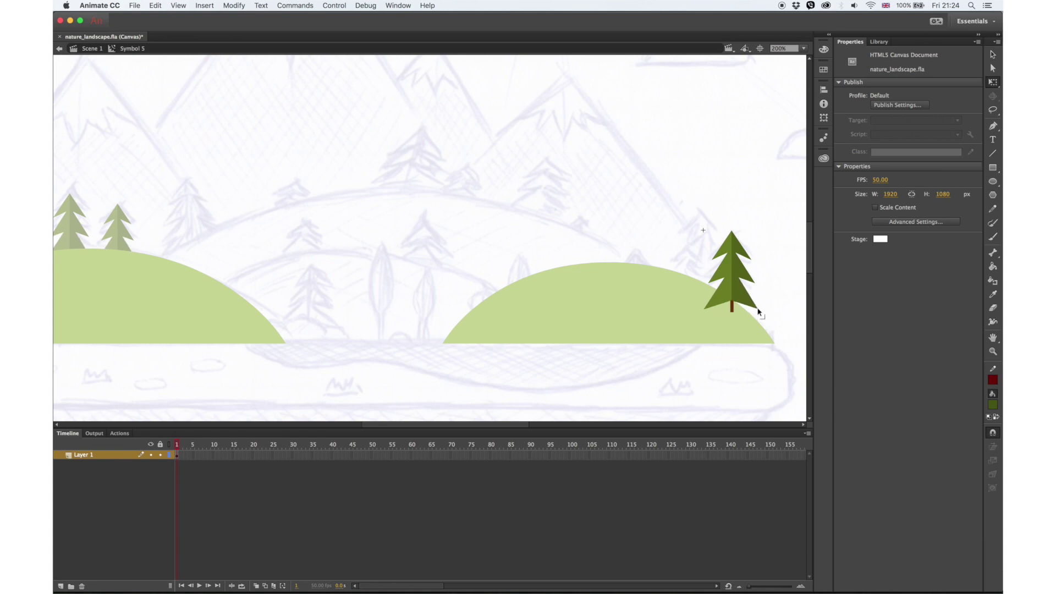
double_click(771, 306)
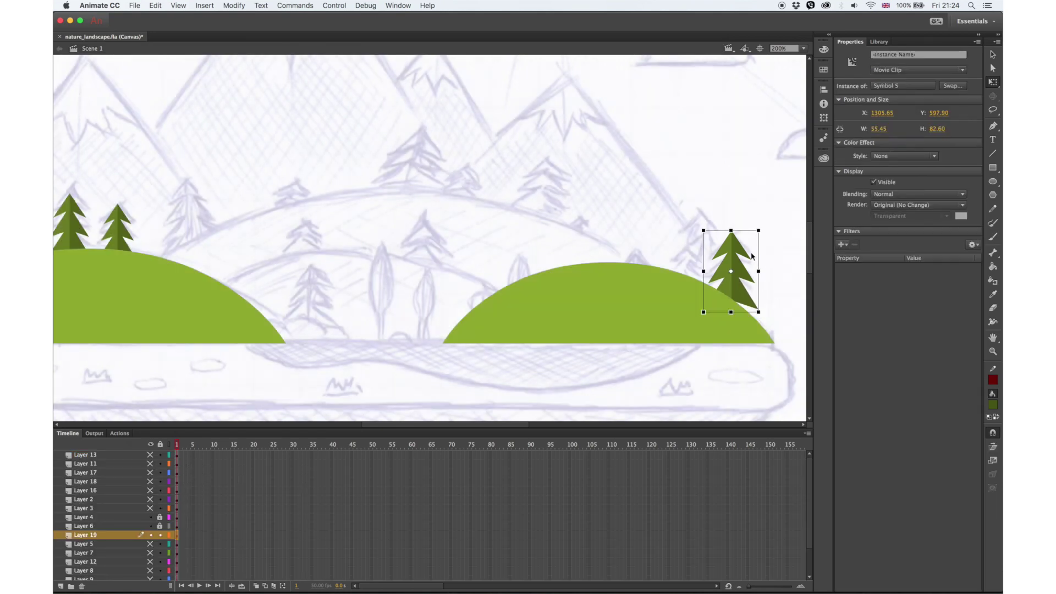
drag(760, 231, 748, 240)
key(Right)
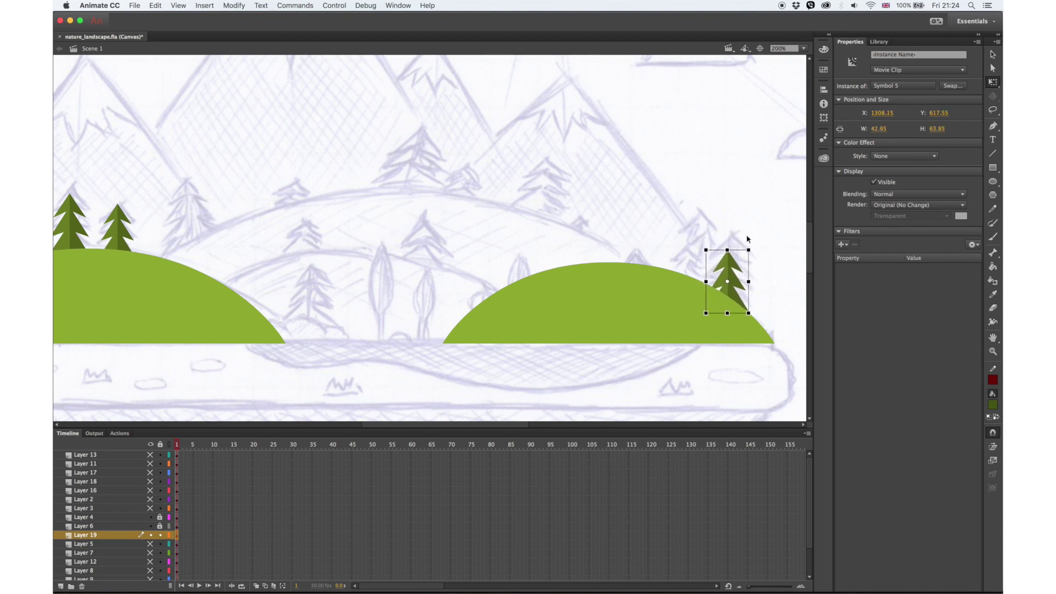
Step: Paste a second pine on the right hill, enlarge it and place it just left of the smaller one
right_click(776, 207)
click(799, 254)
drag(706, 250, 693, 236)
drag(741, 278, 714, 259)
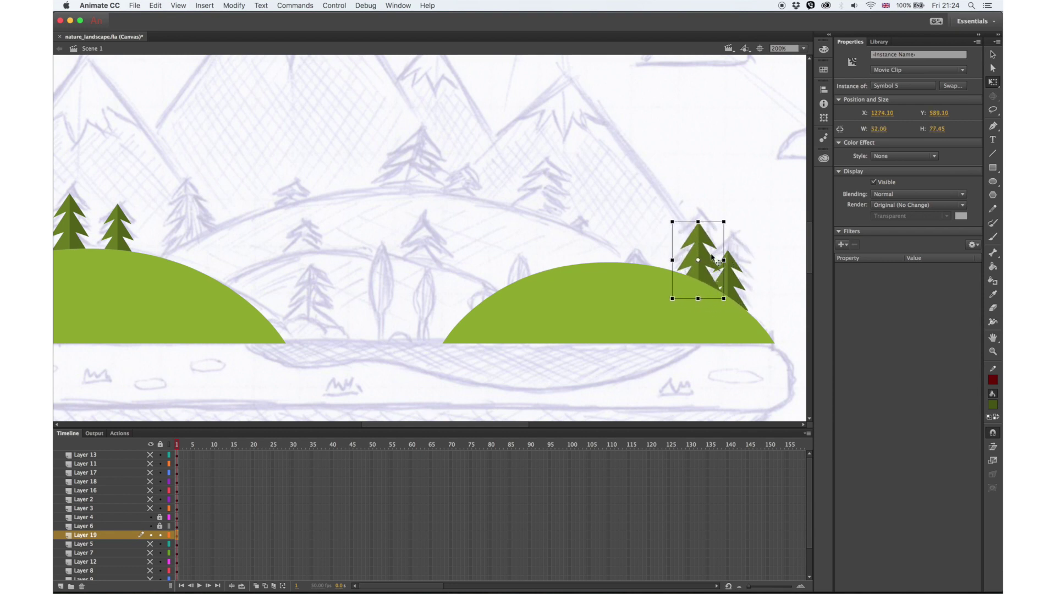
drag(672, 222, 663, 215)
click(738, 289)
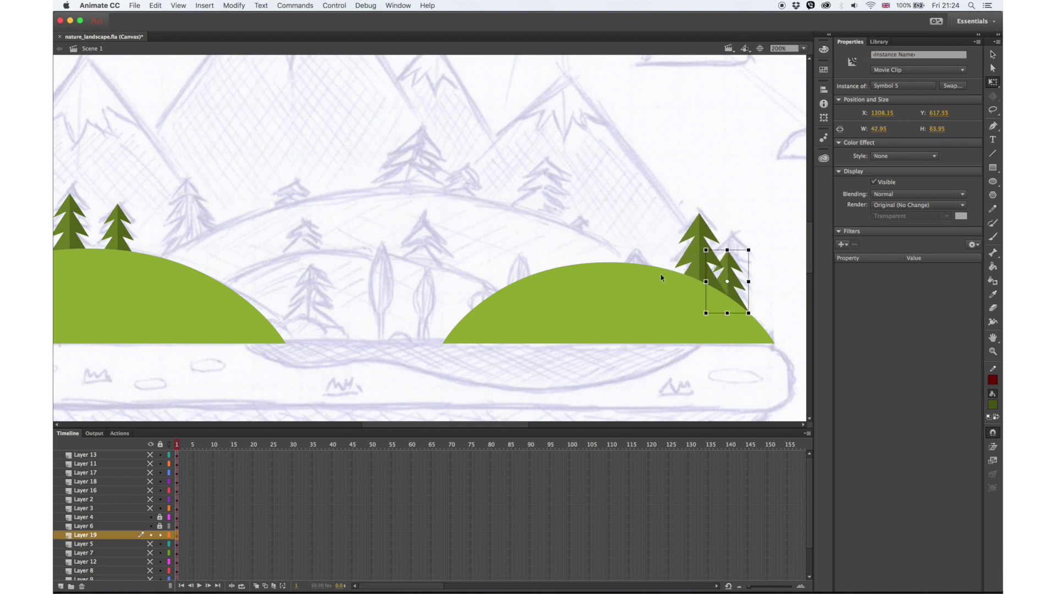
Step: Show Layer 5 with the dark green middle hill
click(151, 536)
click(152, 534)
click(151, 527)
click(152, 528)
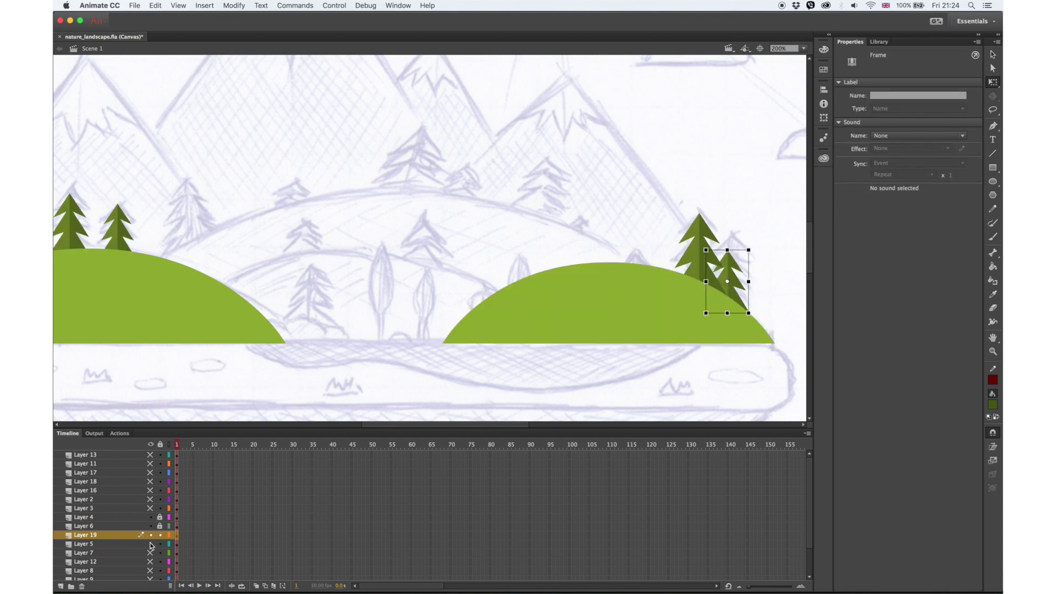
click(151, 545)
Step: Lock Layer 5 and move Layer 19 with the pines below it
click(385, 323)
click(60, 586)
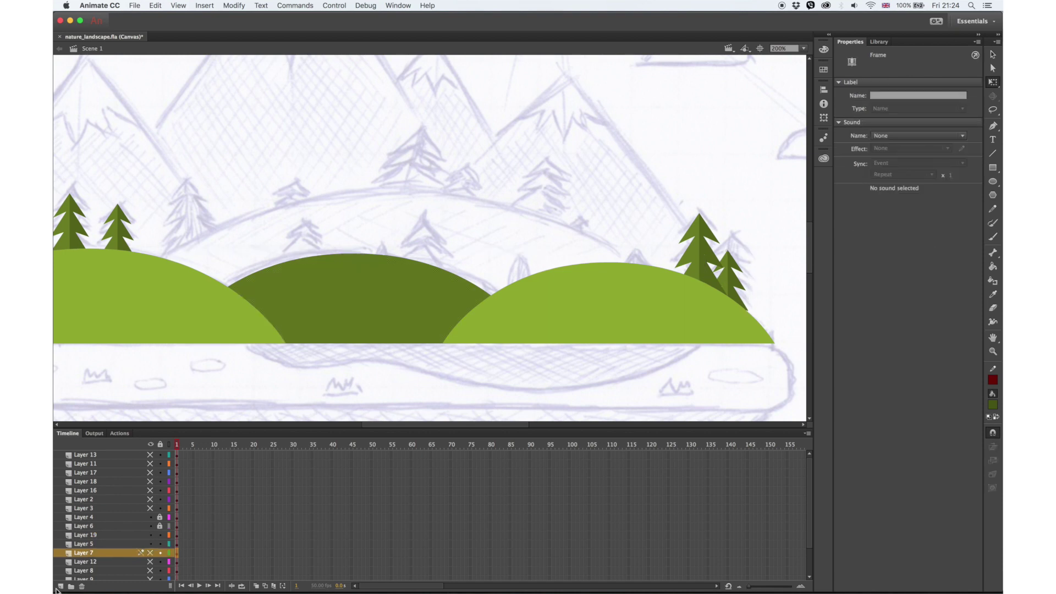
mouse_move(135, 537)
mouse_down()
mouse_move(118, 539)
mouse_move(122, 548)
mouse_up()
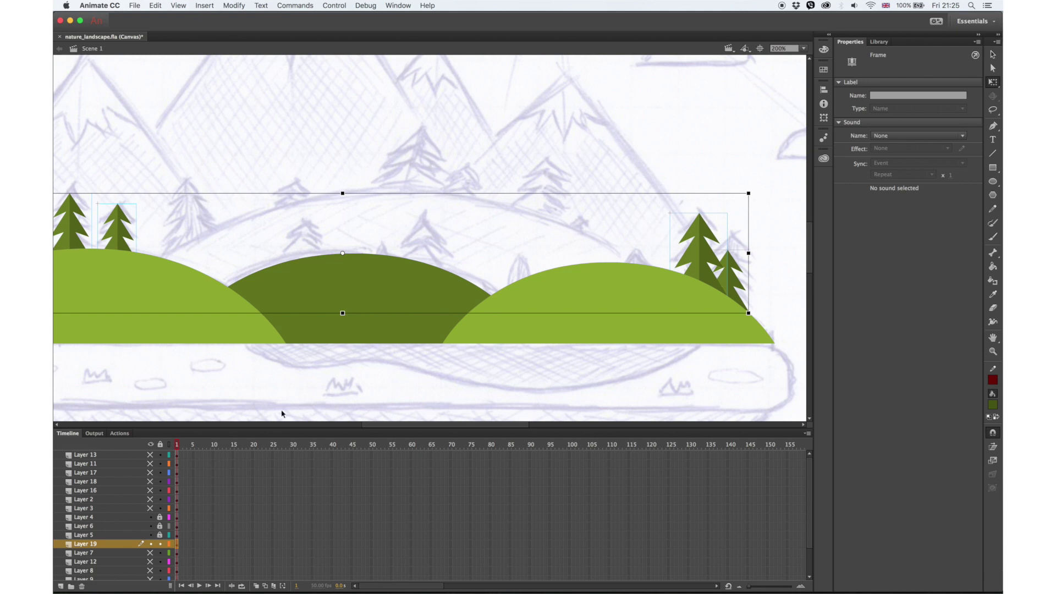
Step: Paste two copies of the pine onto the dark green hill, sizing the right one to about 39 × 58 px
key(super+v)
drag(432, 236, 302, 236)
drag(324, 203, 431, 262)
drag(447, 217, 444, 212)
key(Down)
key(Left)
key(Left)
key(Left)
key(Left)
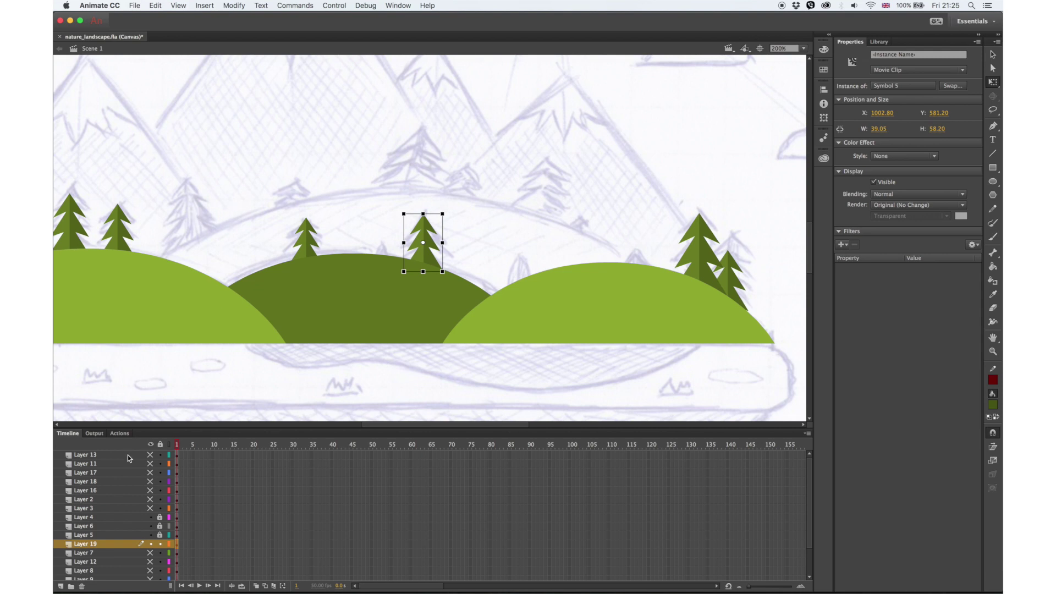
Step: Show Layer 7 with the large light green hill and add a new layer directly beneath it
click(149, 553)
click(115, 546)
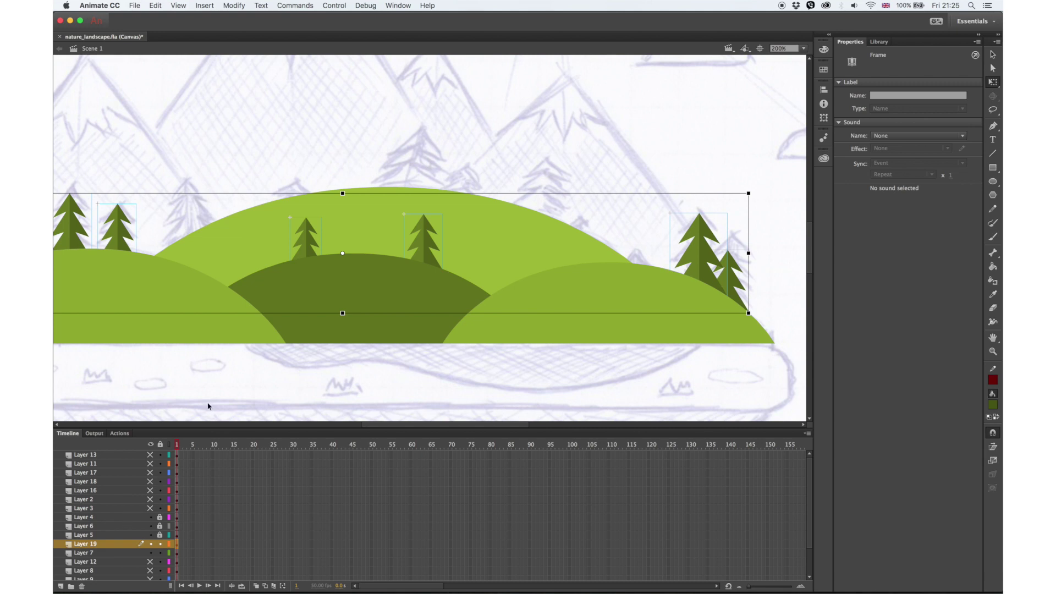
click(129, 553)
click(60, 587)
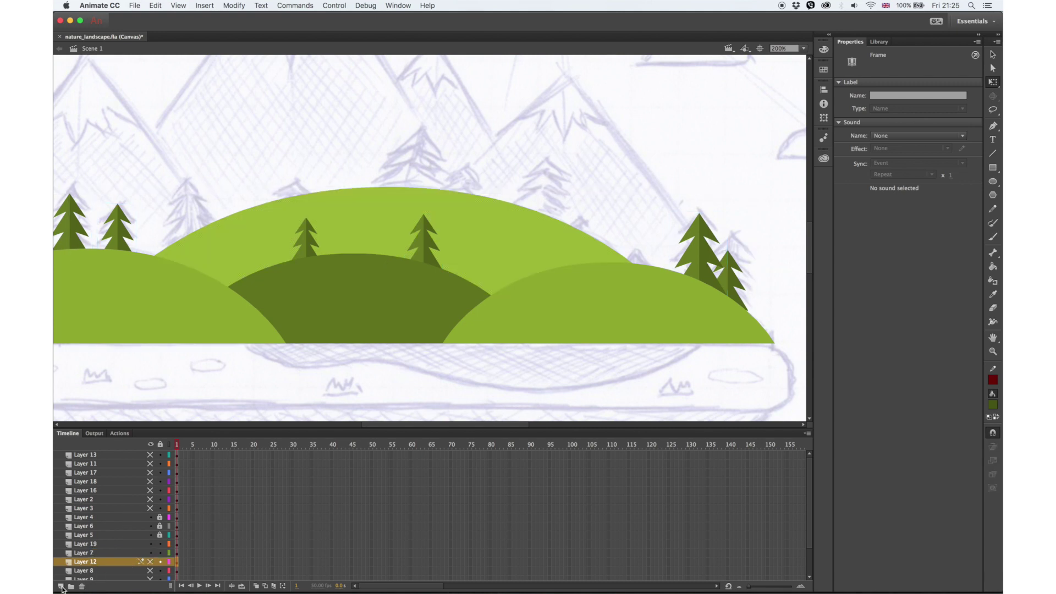
Step: Place pine copies behind the large hill, one on its left slope and one about 55 × 82 px at its crest
right_click(400, 162)
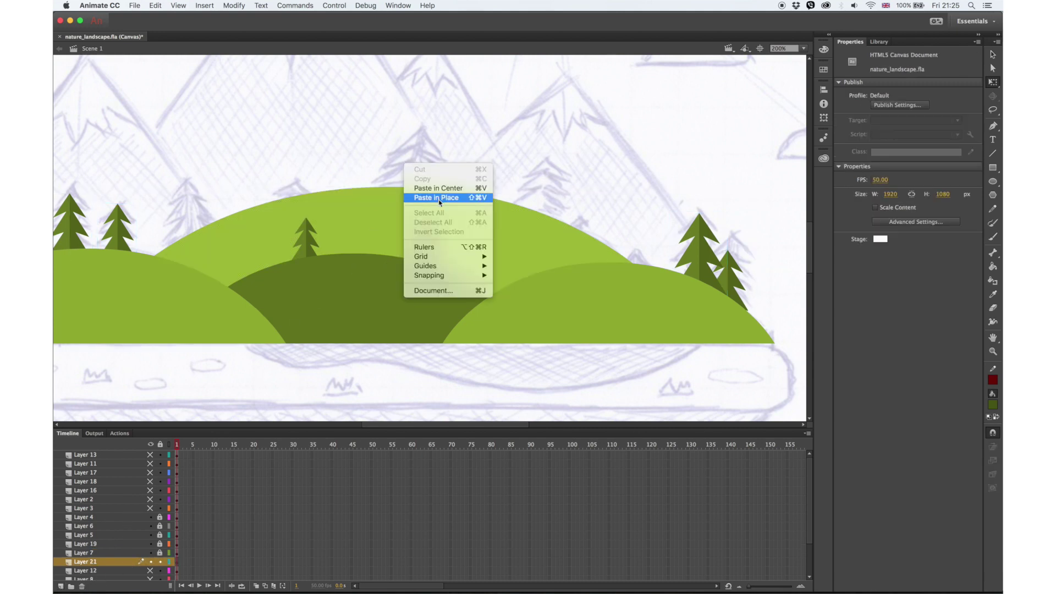
click(448, 201)
drag(307, 248, 212, 171)
key(super+c)
key(super+v)
drag(449, 226, 440, 120)
drag(385, 213, 384, 202)
key(Right)
key(Right)
key(Right)
key(Right)
key(Right)
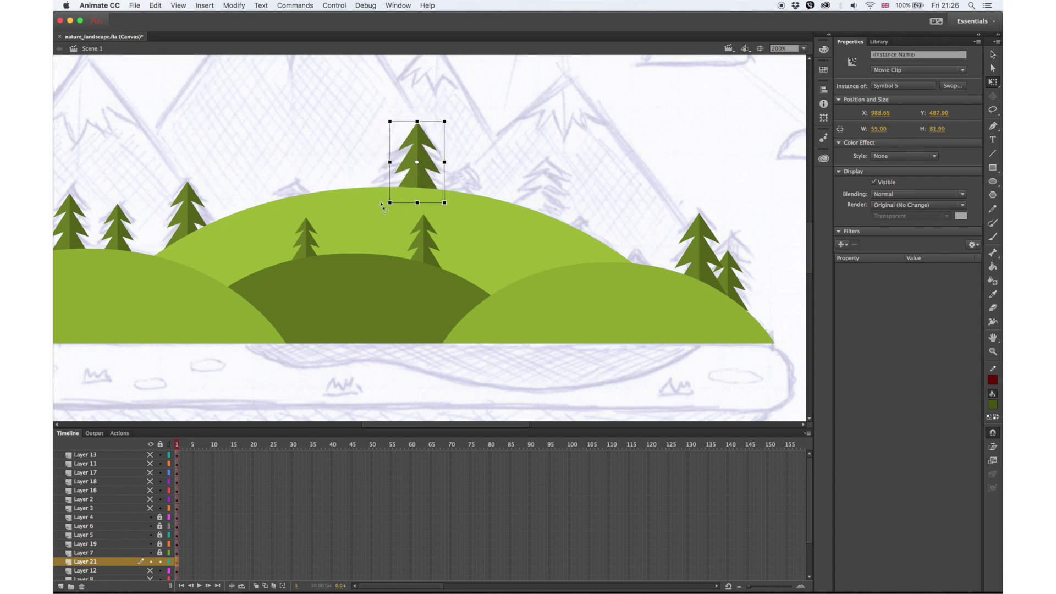
Step: Add two pines behind the large hill's right slope, about 27 × 41 px and about 50 × 74 px
key(super+v)
mouse_move(460, 201)
mouse_down()
mouse_move(433, 241)
mouse_move(469, 191)
mouse_up()
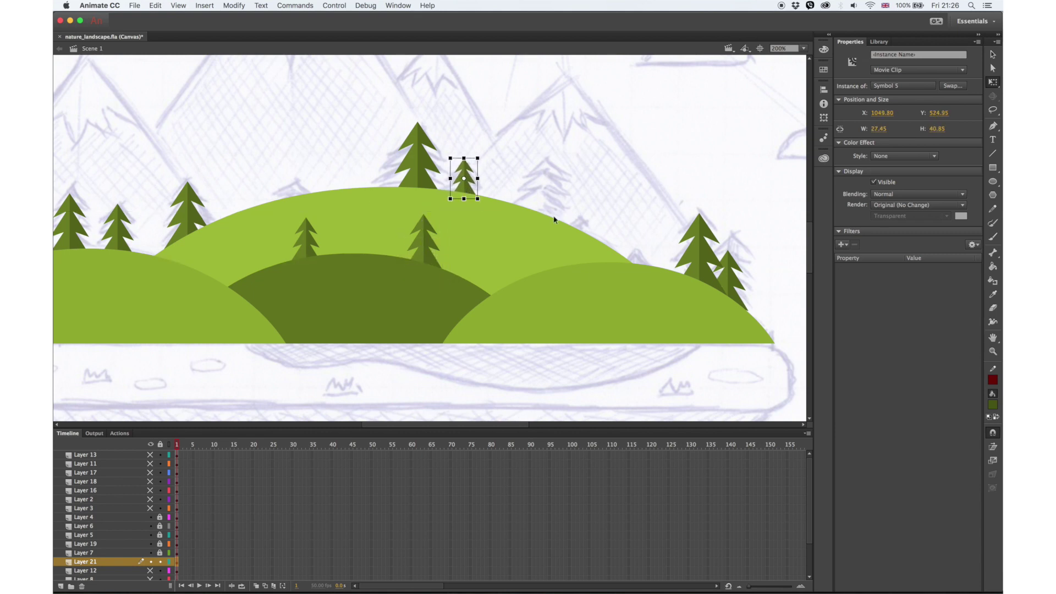
key(super+v)
drag(432, 242, 573, 155)
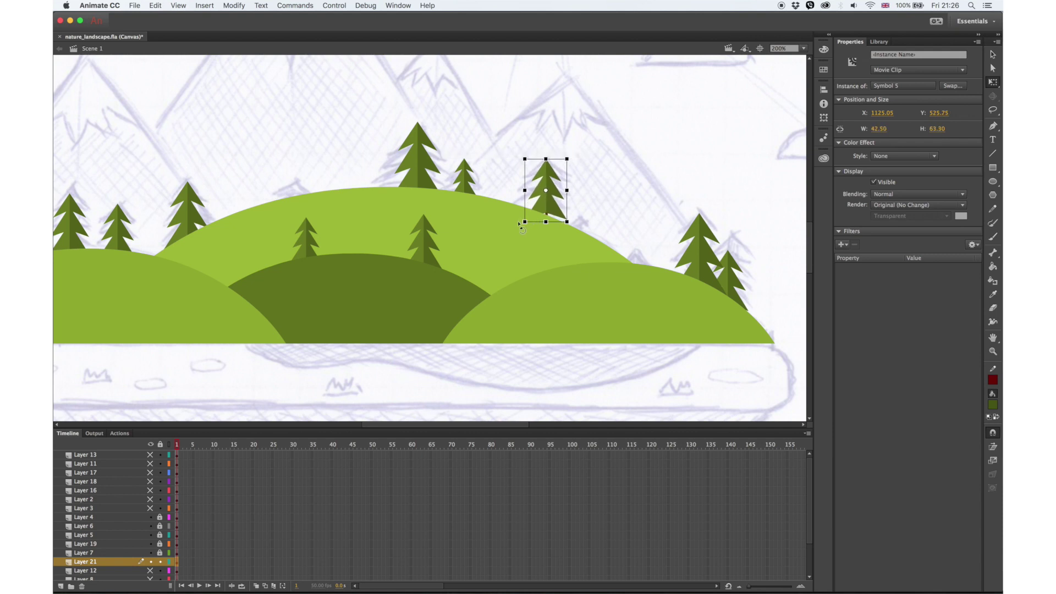
drag(518, 225, 507, 234)
key(Right)
key(Up)
key(Up)
key(Up)
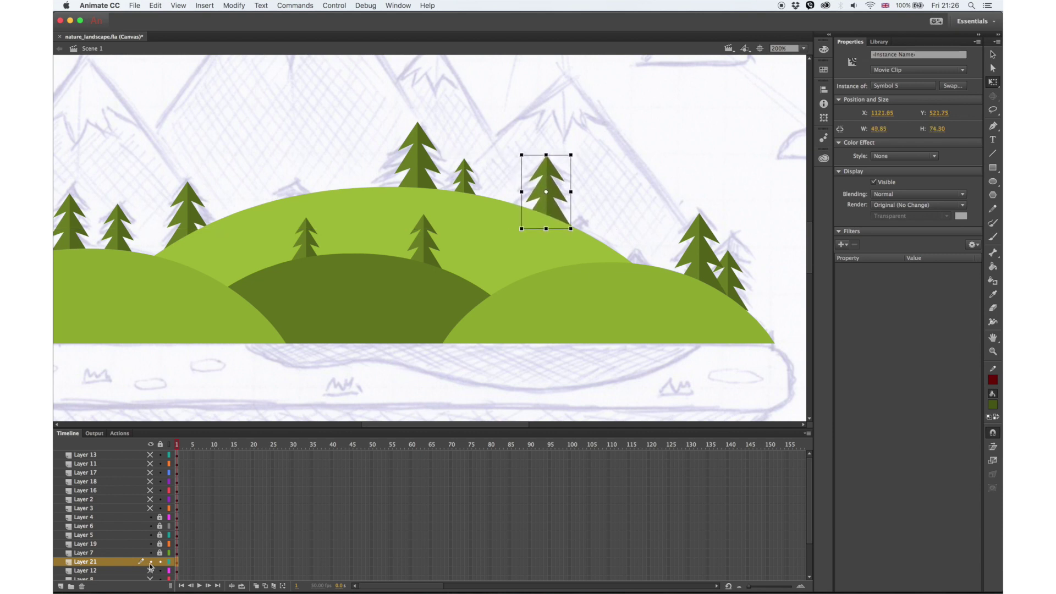
click(150, 571)
click(150, 571)
click(151, 552)
click(151, 552)
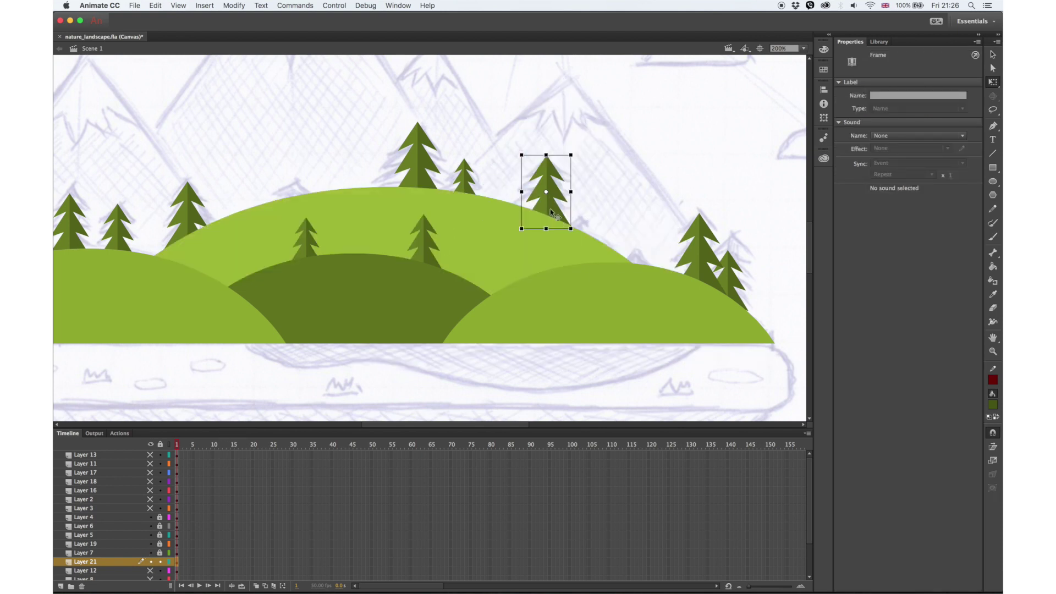
drag(550, 212, 502, 205)
key(super+z)
Step: Copy the rightmost pine on the large hill, shrink the copy and position it behind the hill's left slope
key(super+c)
key(super+v)
drag(449, 253, 306, 210)
drag(321, 163, 297, 200)
key(shift+Up)
key(shift+Up)
key(shift+Up)
key(shift+Up)
key(shift+Up)
key(shift+Up)
key(shift+Up)
key(shift+Down)
key(shift+Right)
key(shift+Right)
Step: Show the hidden layers from Layer 3 up to Layer 13 and unlock Layers 4 through 7
key(super+minus)
drag(151, 509, 152, 455)
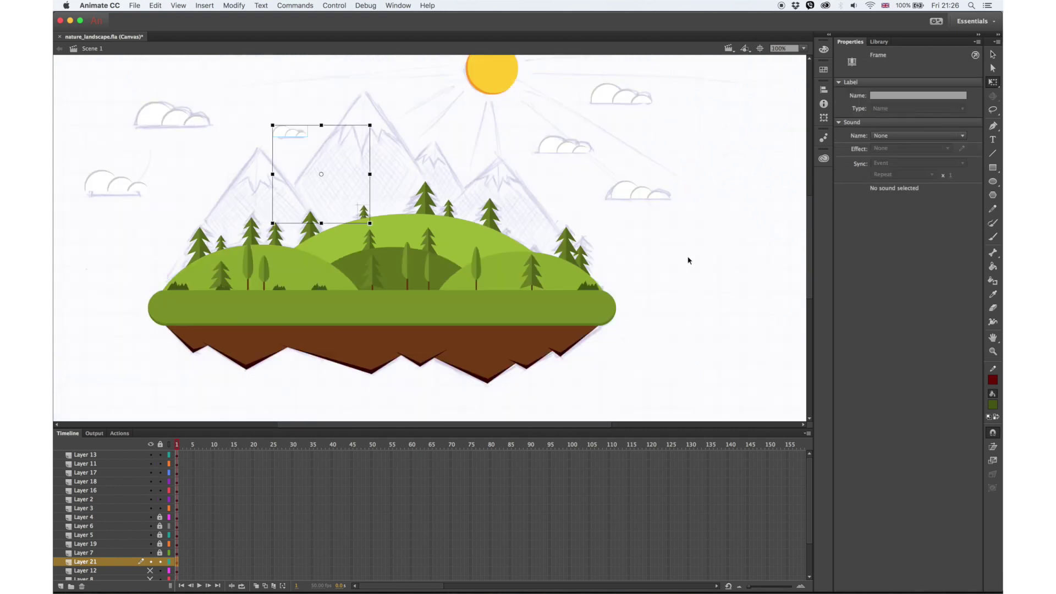
click(697, 260)
drag(159, 553, 160, 518)
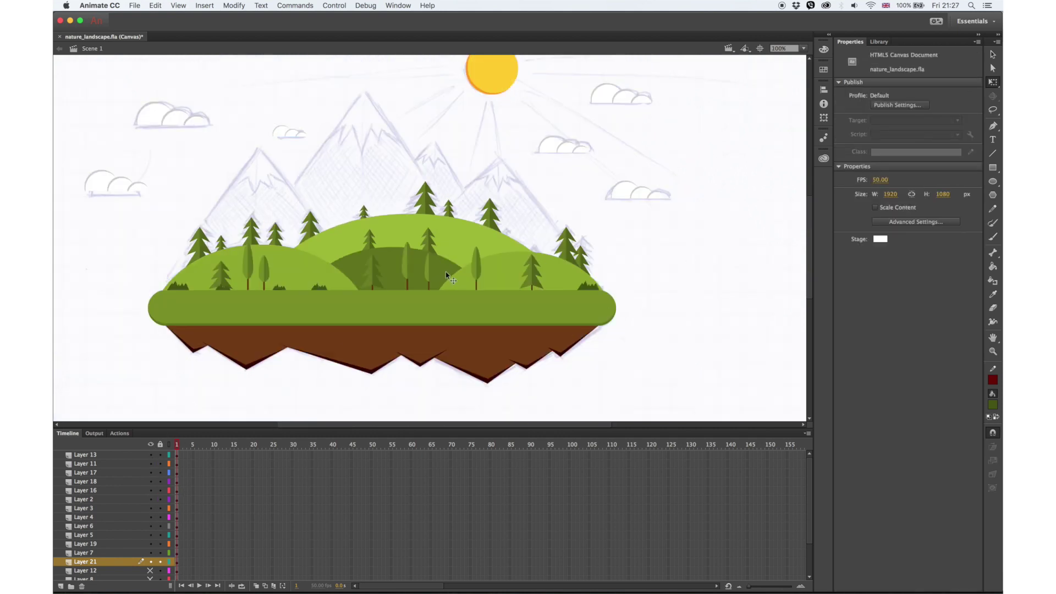
Step: Recolour the dark green middle hill progressively to a lighter green close to that of the neighbouring front hills
click(447, 275)
click(724, 324)
click(993, 295)
click(451, 272)
click(992, 405)
click(981, 416)
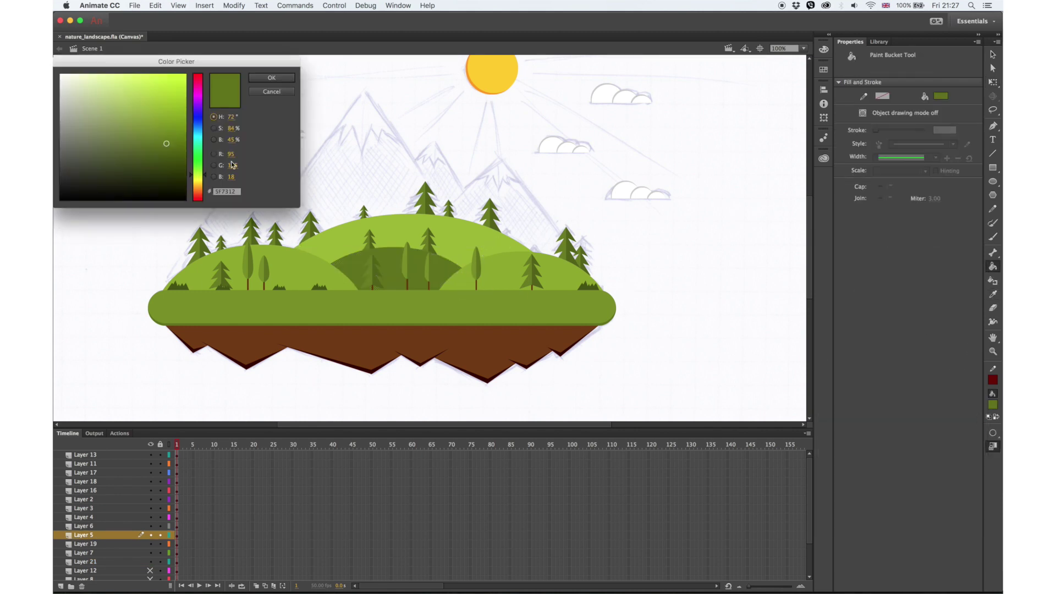
click(266, 78)
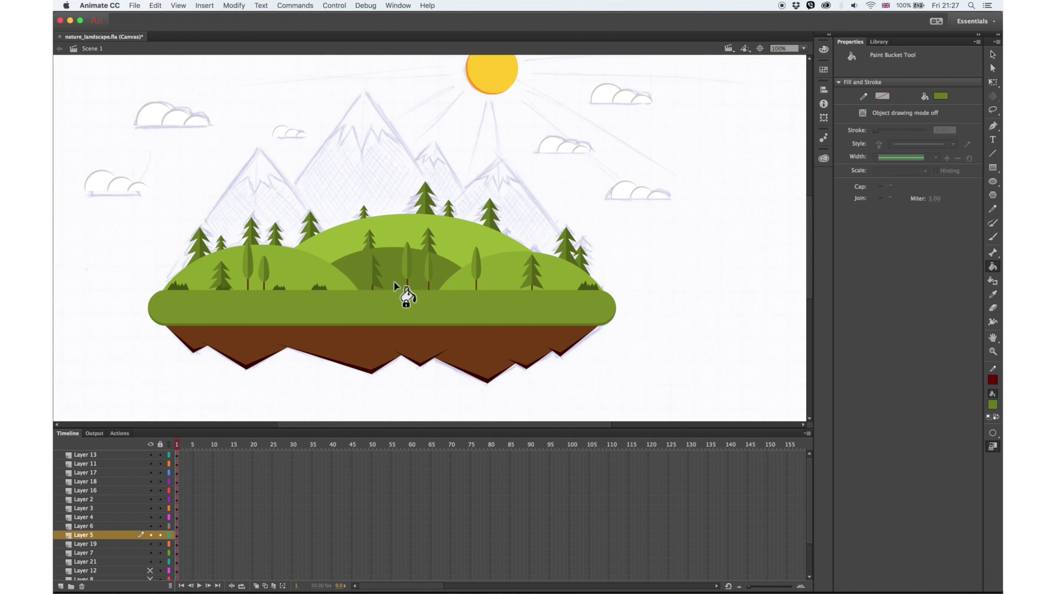
click(993, 405)
click(981, 416)
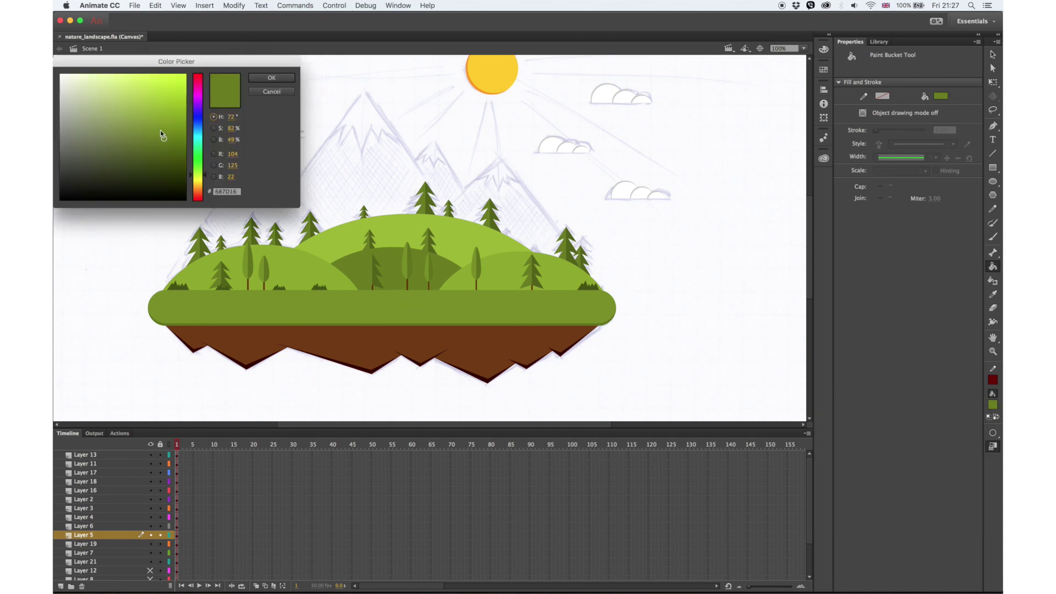
click(272, 78)
click(992, 408)
click(984, 416)
click(272, 77)
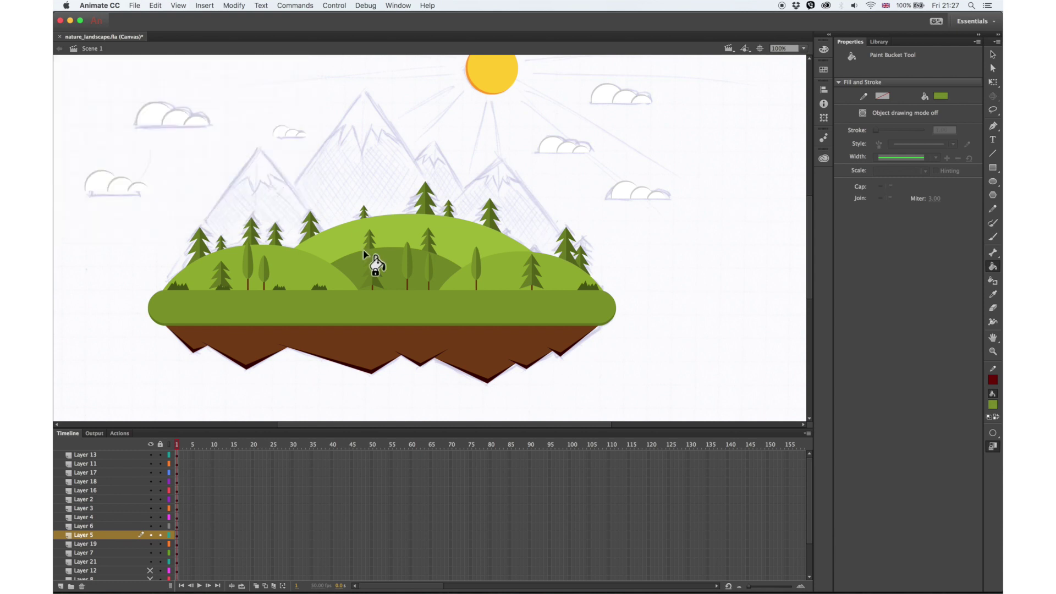
click(993, 407)
click(984, 417)
click(272, 77)
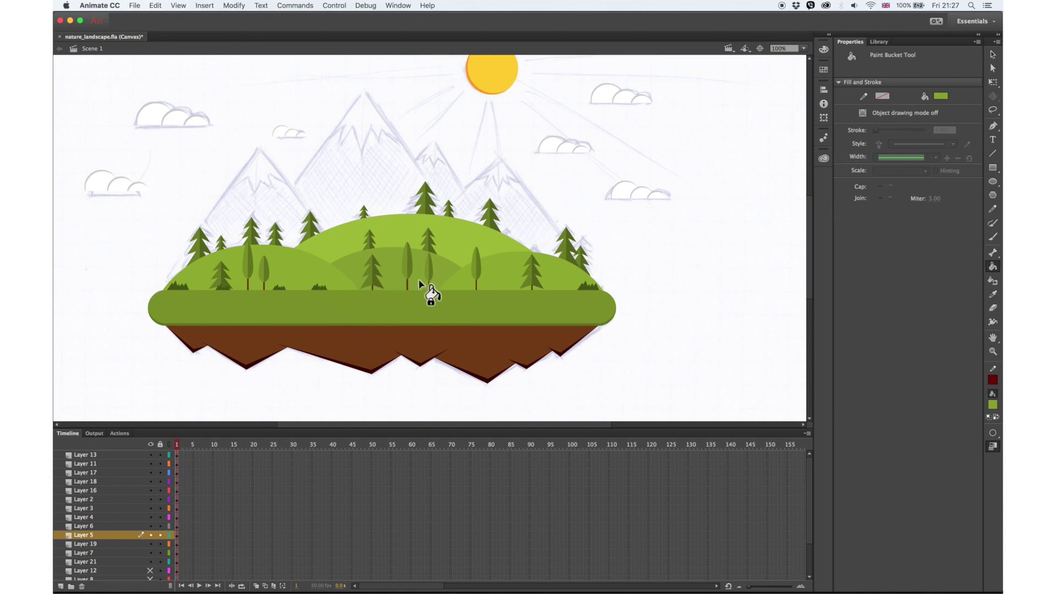
Step: Show the remaining hidden layers so the mountains and background appear, and view the whole composition
drag(151, 572, 151, 562)
scroll(157, 547, down, 5)
key(super+minus)
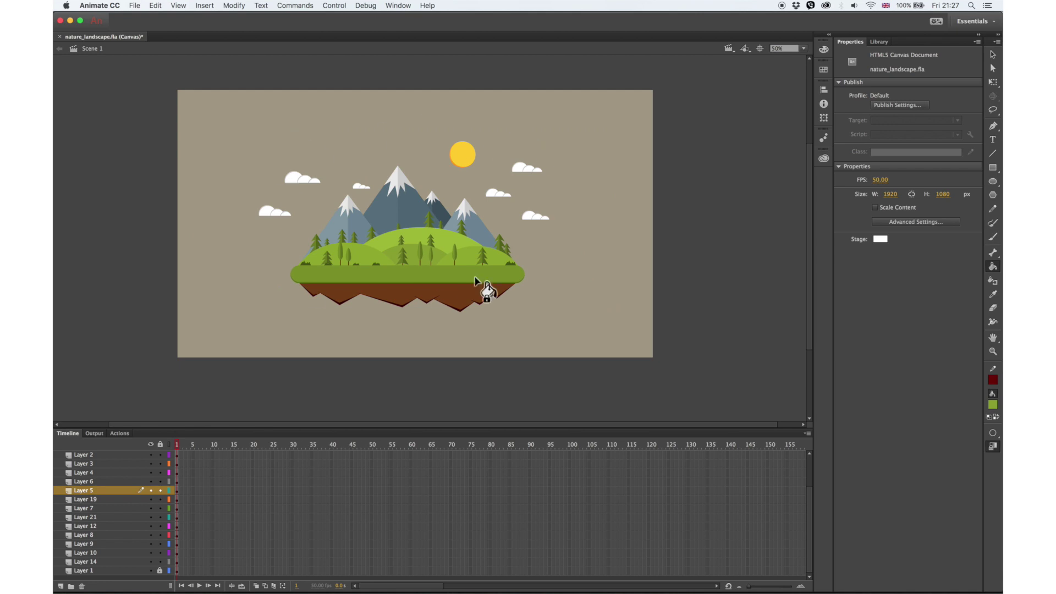
key(super+1)
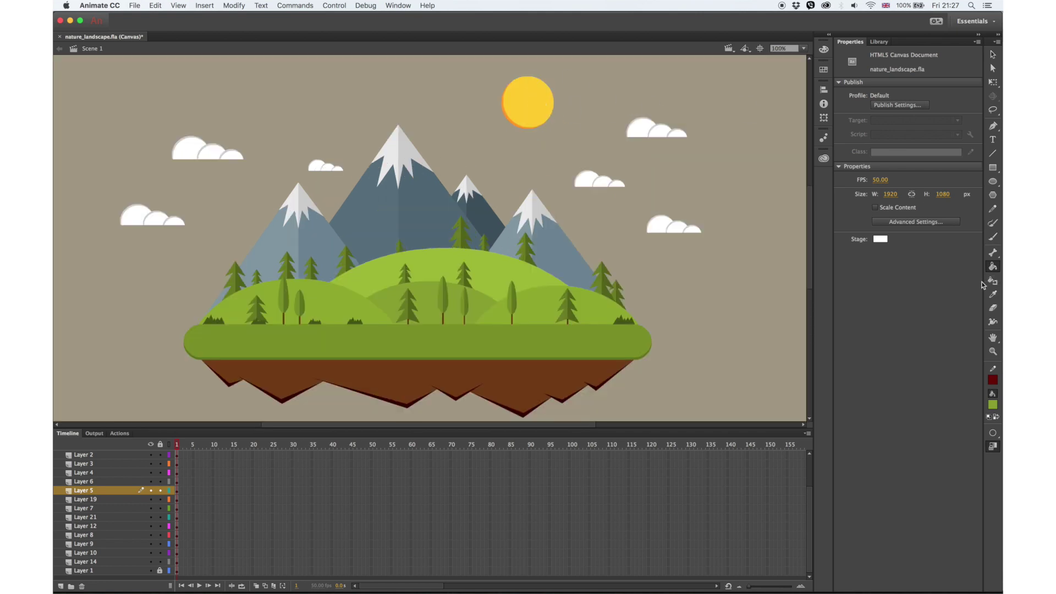
Step: Add a dark red outline around the yellow sun and shift the outline slightly towards the lower right
click(993, 281)
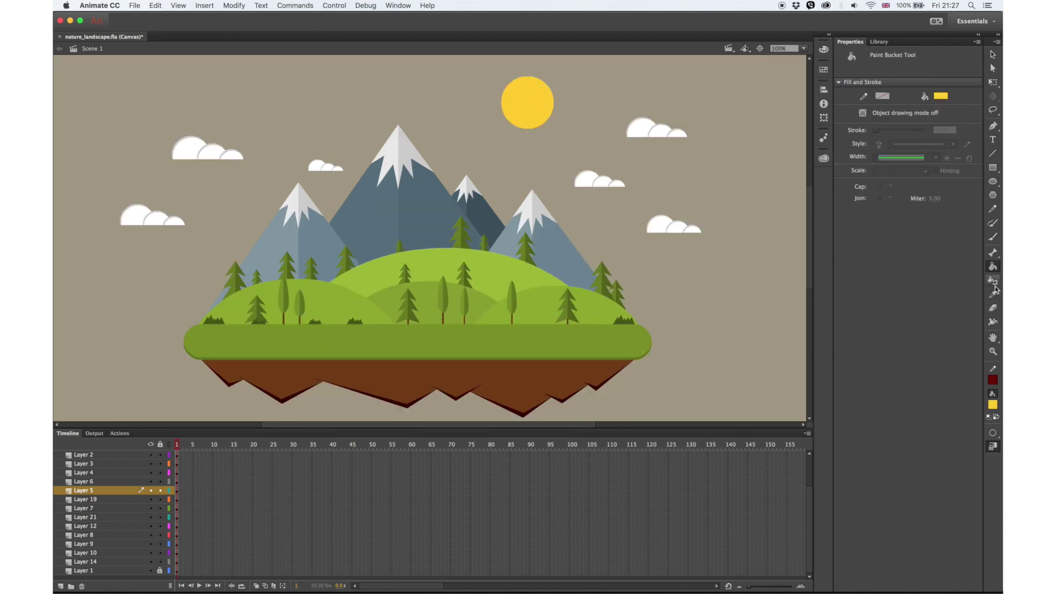
click(528, 123)
click(993, 54)
click(543, 124)
key(Right)
key(Right)
key(Right)
key(Right)
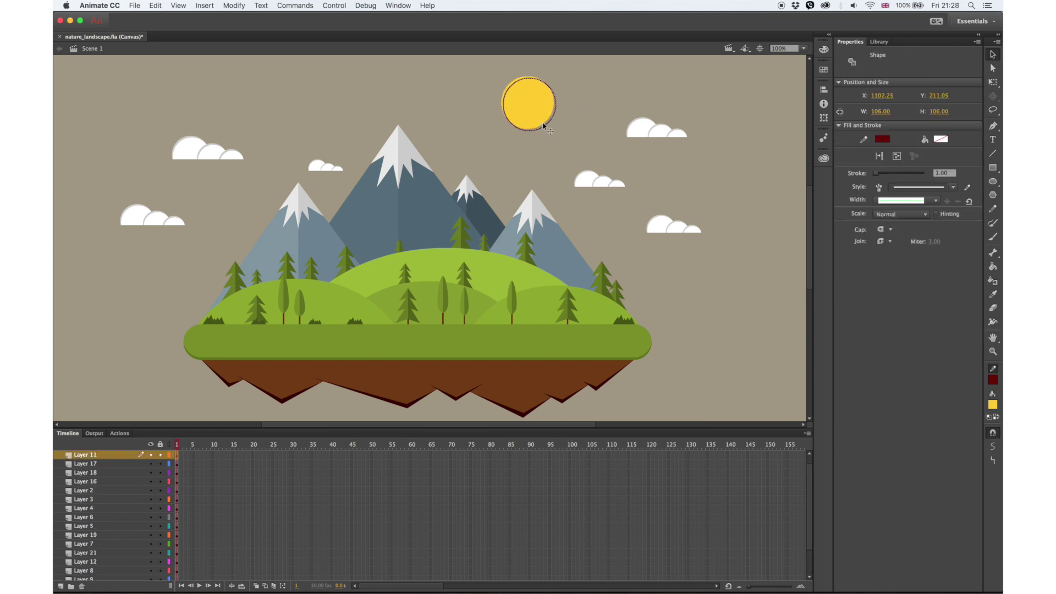
Step: Fill the crescent left outside the sun's shifted outline with orange and delete the outline
click(719, 172)
click(993, 404)
click(967, 453)
key(super+z)
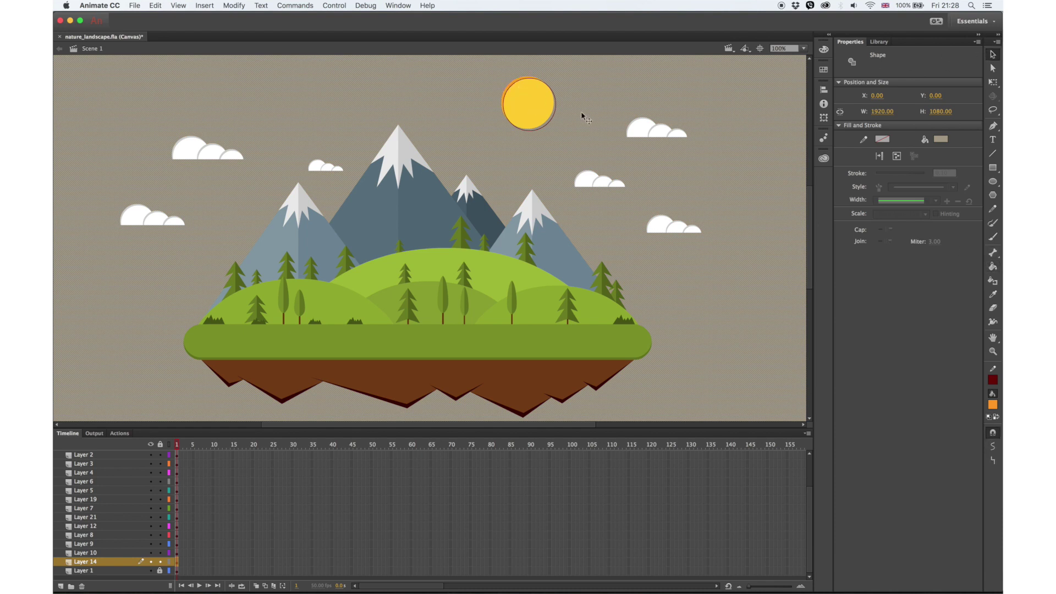
click(550, 122)
key(Delete)
Step: Recolour the scene background with the lighter beige C4B9A2, based on its sampled fill
key(super+minus)
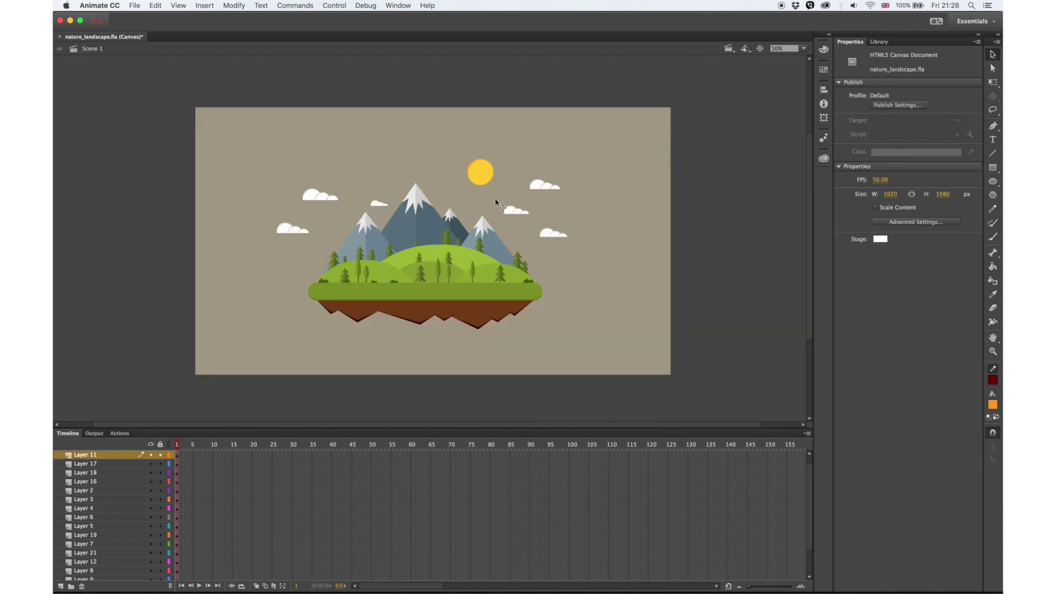
key(super+equal)
key(super+minus)
click(993, 295)
click(649, 300)
click(992, 405)
click(981, 416)
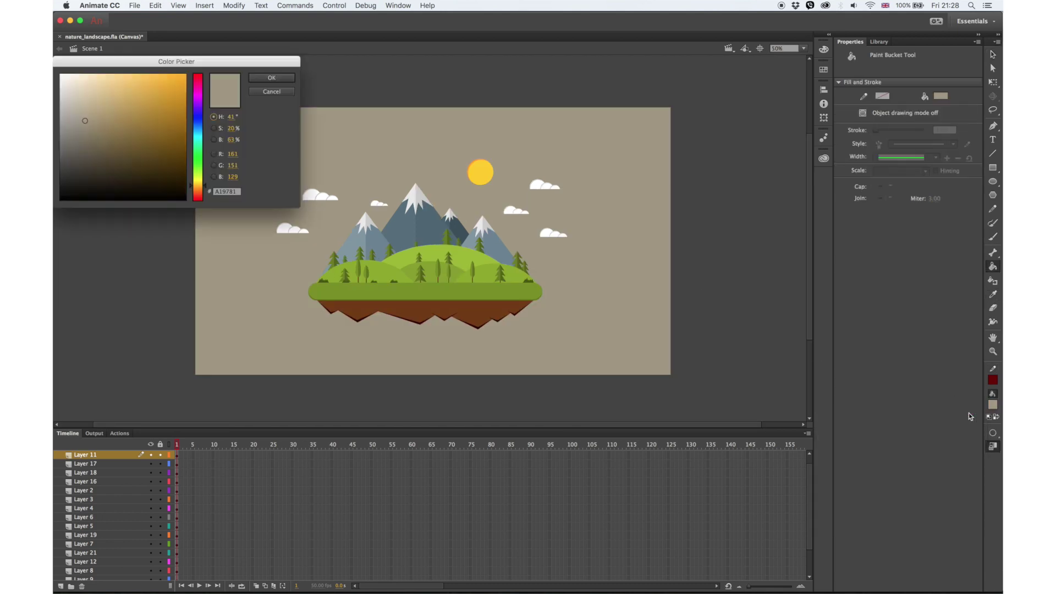
click(84, 114)
click(84, 109)
click(82, 102)
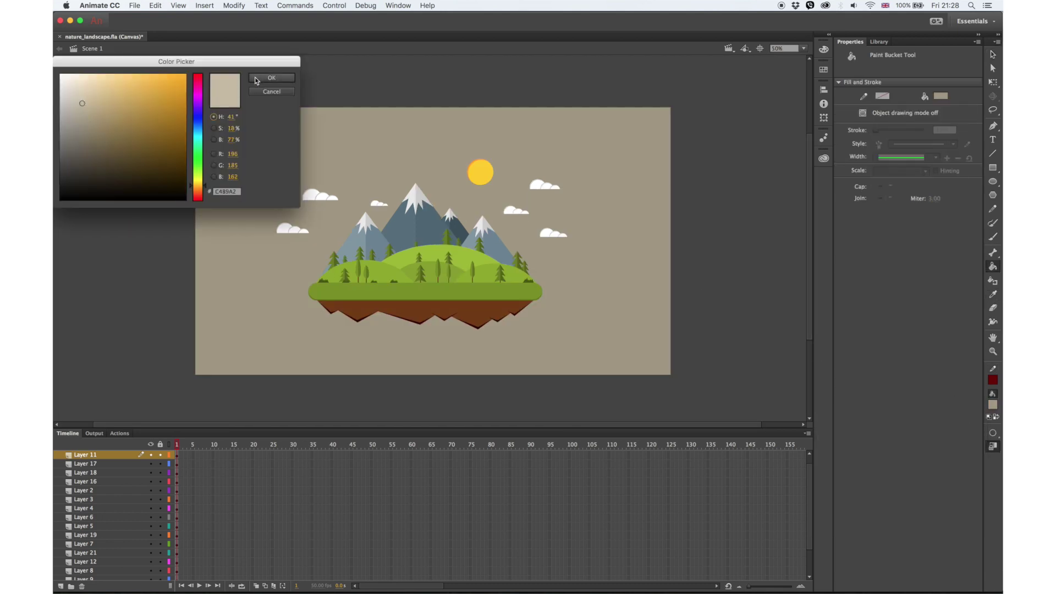
click(272, 78)
click(334, 138)
Step: Convert the whole brown soil artwork on Layer 3 into a movie clip symbol
key(super+equal)
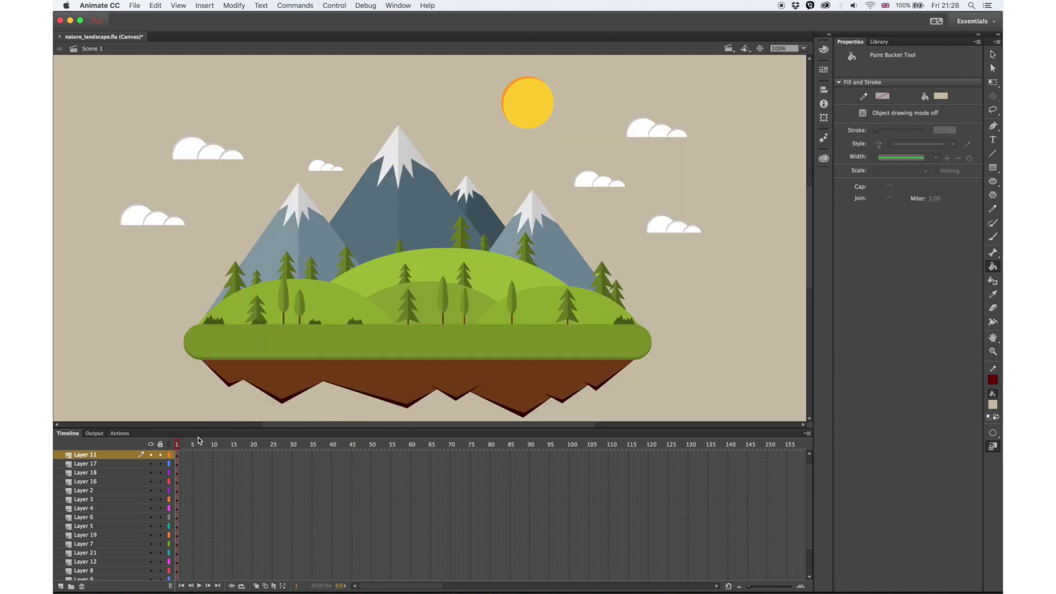
click(994, 56)
click(537, 371)
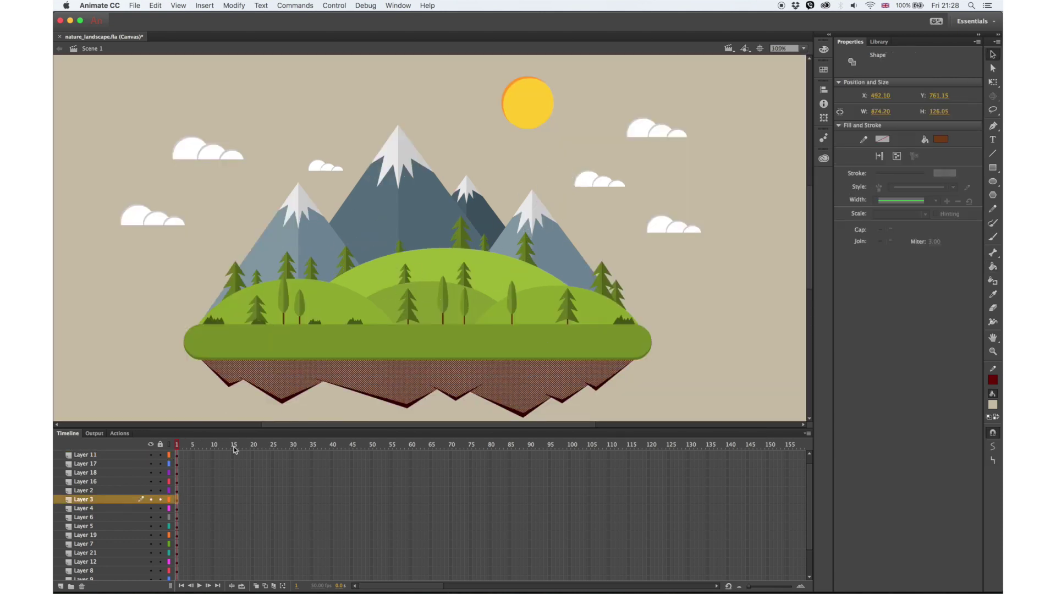
click(129, 501)
key(F8)
key(Return)
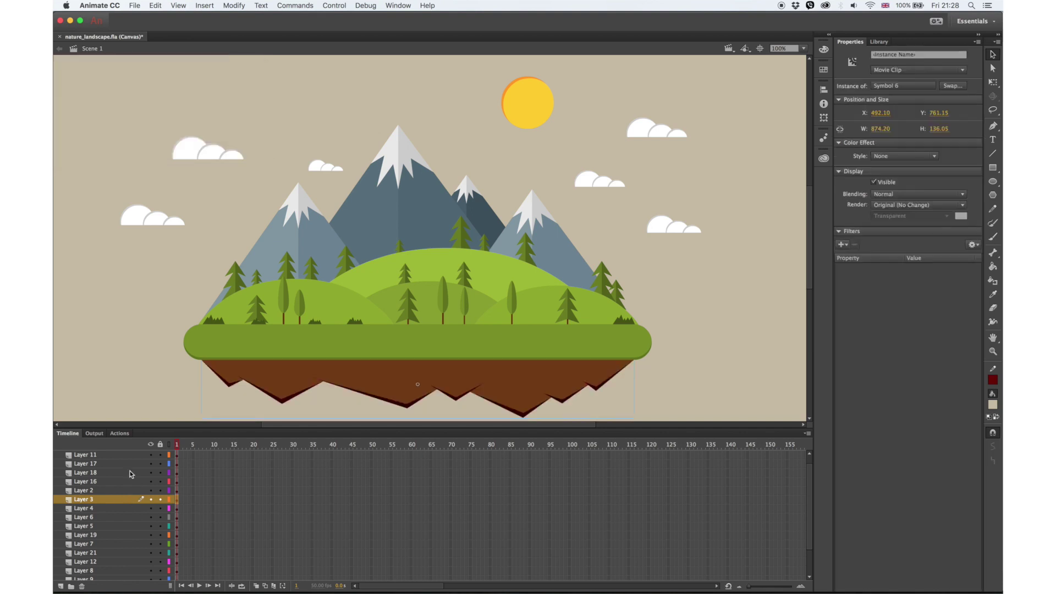
Step: Inside the soil symbol, draw a flat beige oval about 17 × 6.5 px without outline and place it on the soil
double_click(528, 389)
key(super+equal)
drag(294, 317, 465, 332)
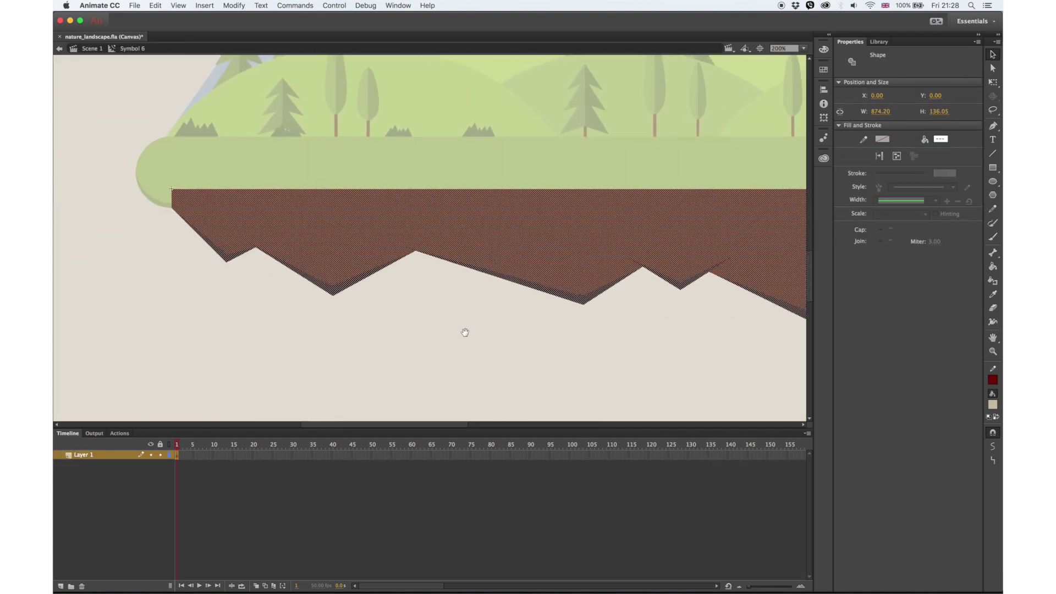
click(469, 332)
key(o)
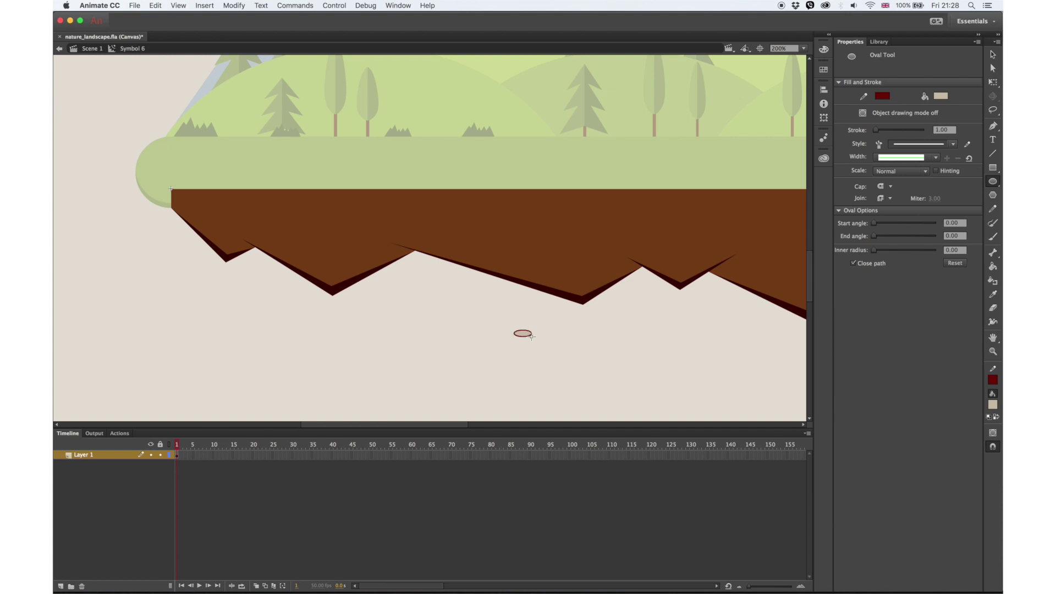
key(v)
click(525, 334)
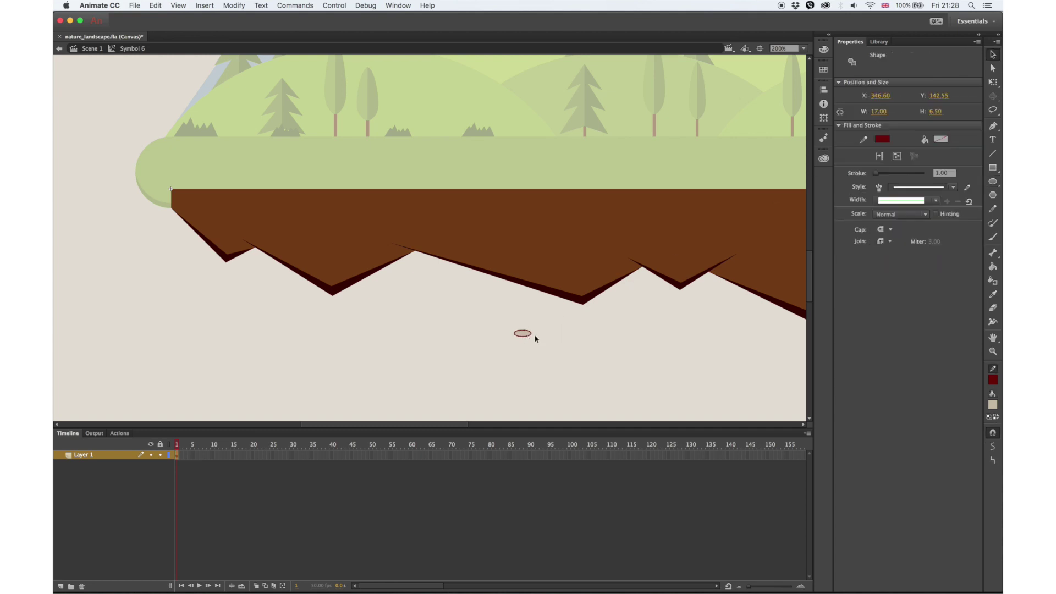
drag(526, 335, 525, 225)
Step: Paste five copies of the beige oval and spread them across the brown soil
key(super+c)
key(super+v)
drag(436, 243, 760, 259)
key(super+minus)
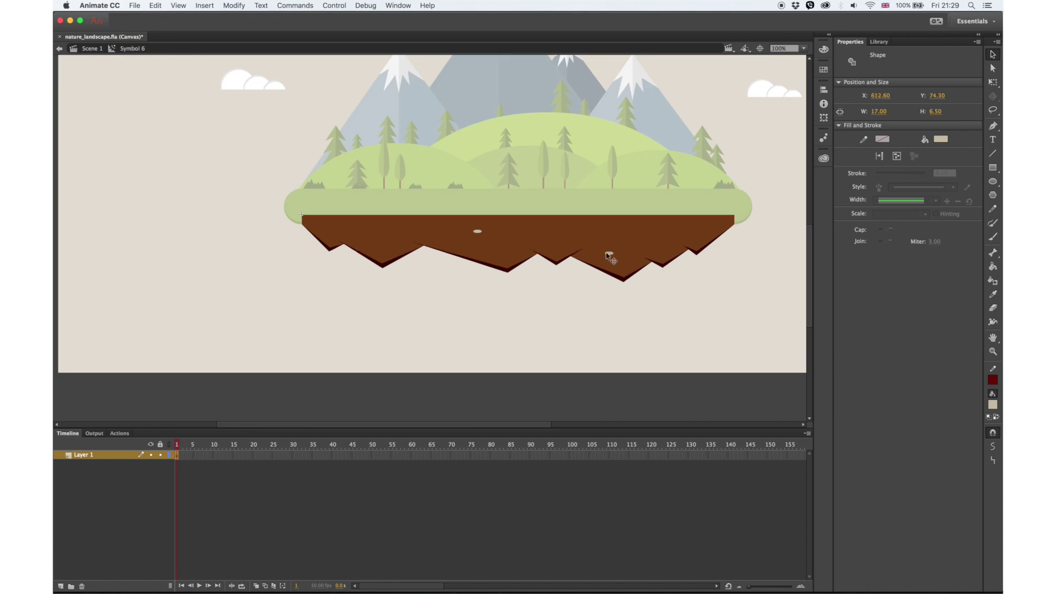
drag(433, 241, 360, 225)
drag(435, 243, 688, 230)
drag(432, 242, 560, 243)
key(Right)
key(Right)
drag(434, 242, 414, 251)
Step: Scale an oval copy down to about 8 × 3 px and scatter small duplicates between the larger ovals
click(993, 83)
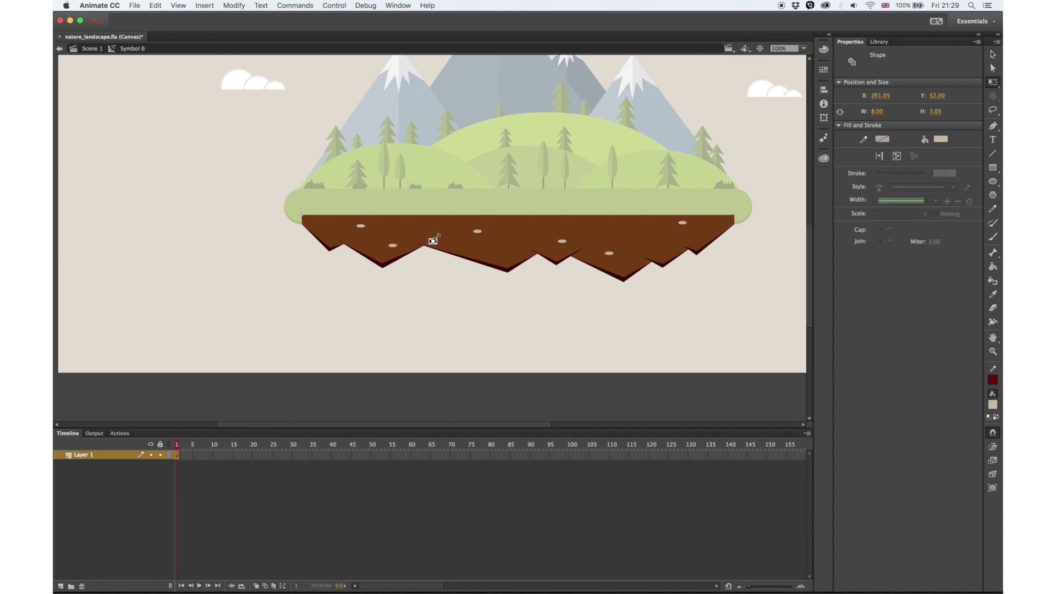
click(994, 55)
drag(434, 241, 519, 251)
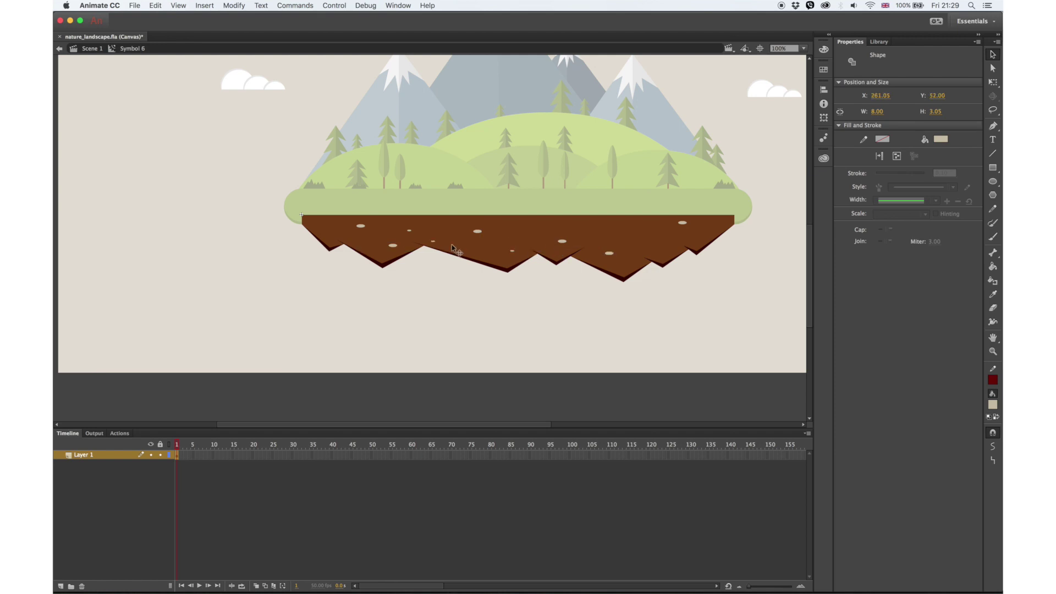
drag(598, 235, 688, 231)
drag(433, 241, 536, 228)
drag(433, 241, 325, 226)
drag(436, 242, 603, 233)
drag(435, 245, 666, 254)
drag(435, 243, 706, 232)
Step: Sample the soil's brown and set the fill colour to a slightly darker shade of it
click(993, 295)
click(679, 246)
click(993, 404)
click(982, 416)
click(272, 78)
Step: Fill the large and small ovals across the soil with the darker brown
click(322, 226)
click(361, 226)
click(393, 246)
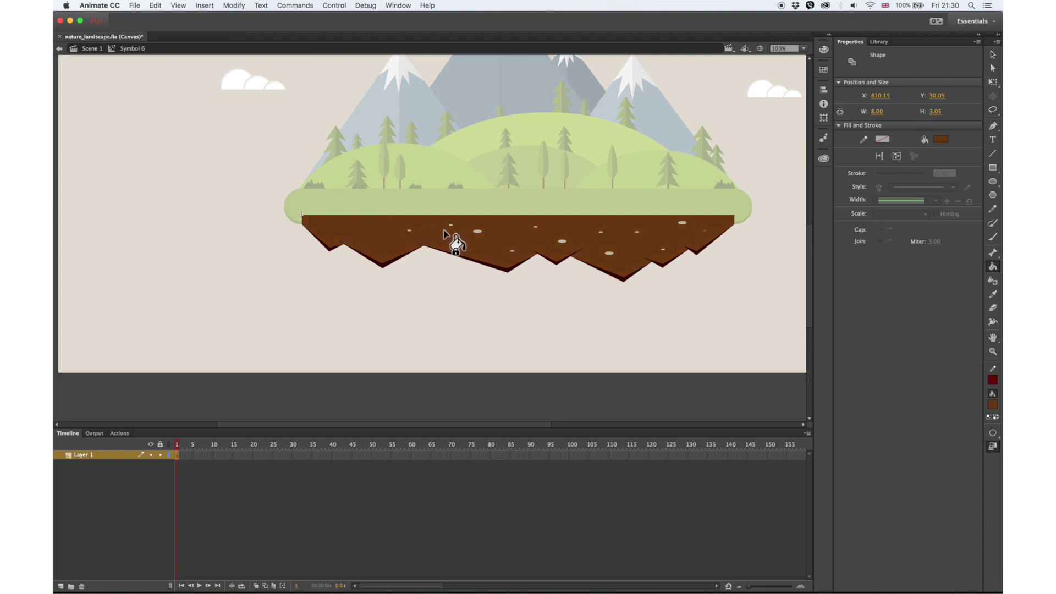
click(412, 231)
click(452, 227)
click(464, 246)
click(478, 232)
click(513, 251)
click(536, 226)
click(563, 241)
click(600, 233)
click(610, 253)
click(637, 233)
click(663, 250)
click(682, 224)
key(v)
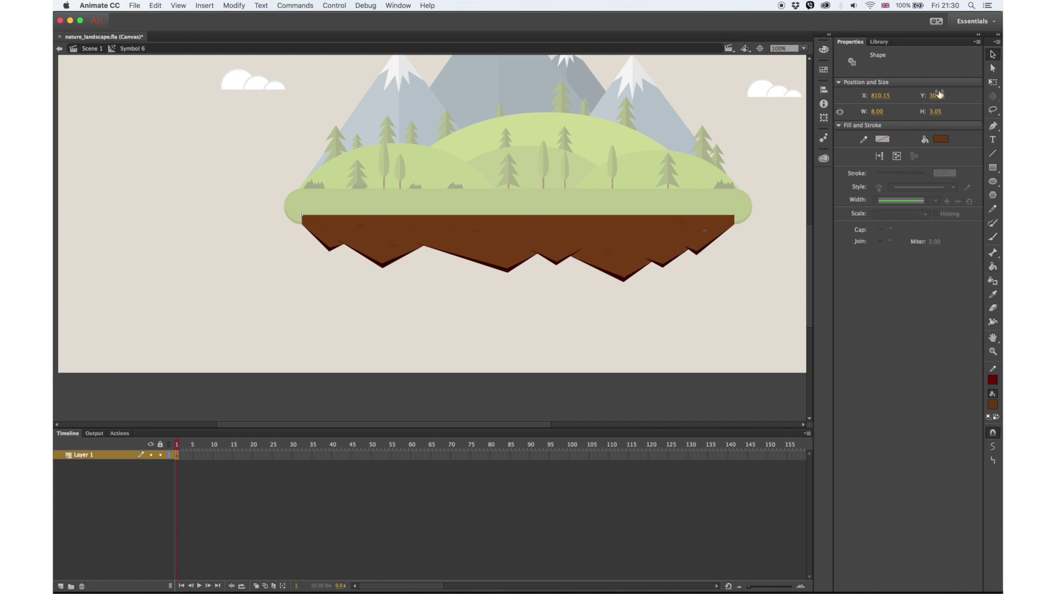
Step: Refill the ovals in the soil with a darker shade of brown and return to the main scene
click(993, 405)
click(983, 418)
click(167, 155)
click(271, 78)
key(k)
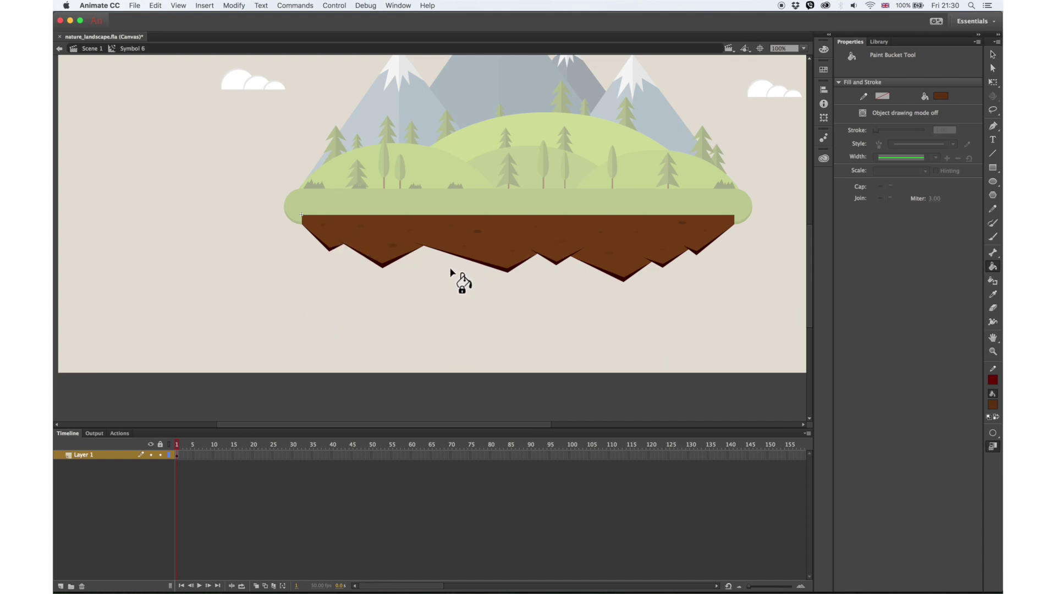
key(v)
double_click(697, 295)
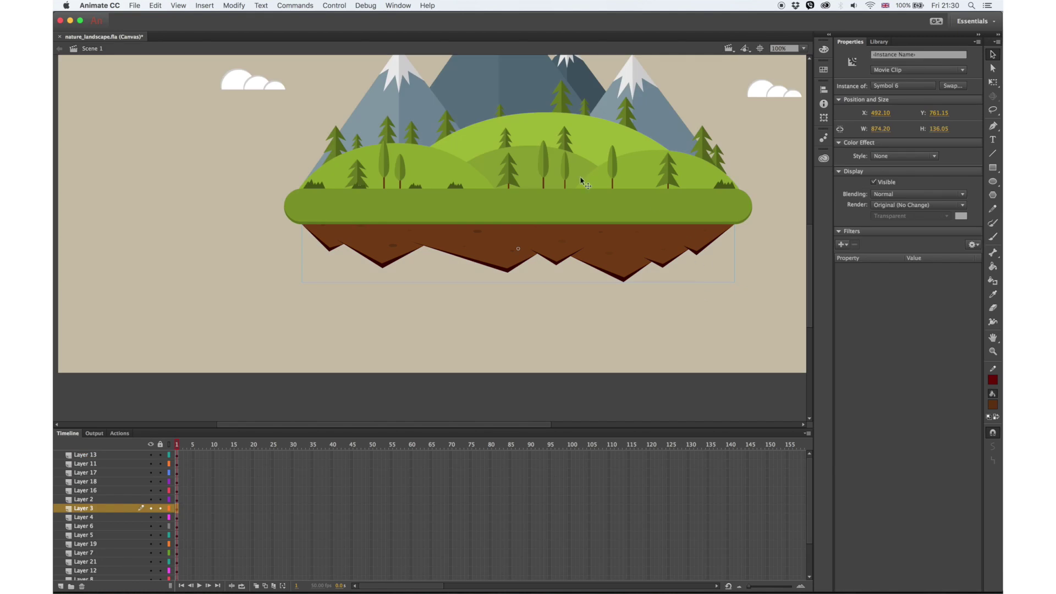
Step: Convert all the bushes on Layer 17 into a single movie clip symbol
click(320, 187)
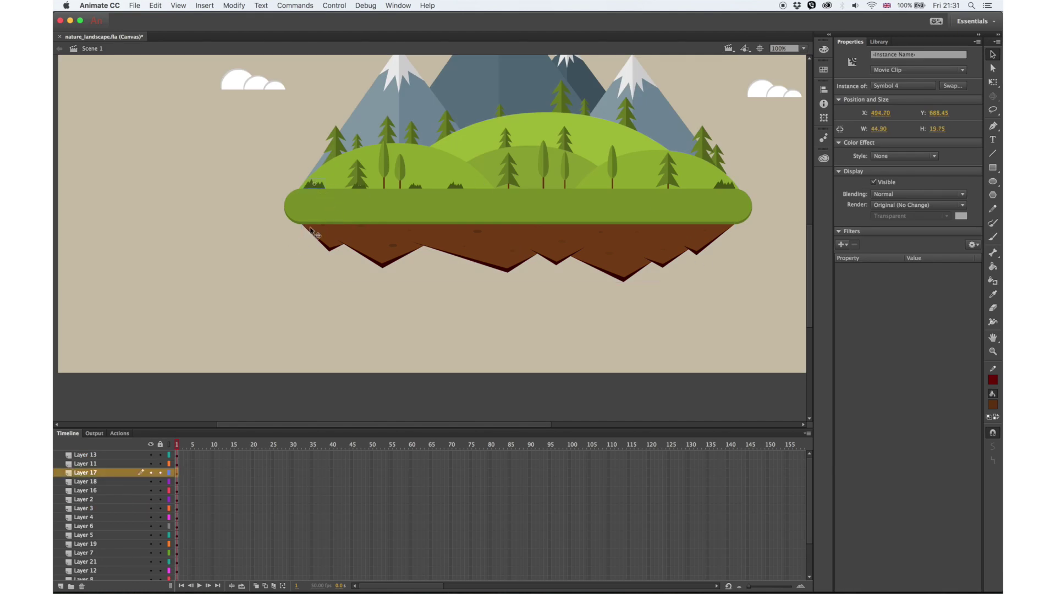
click(113, 472)
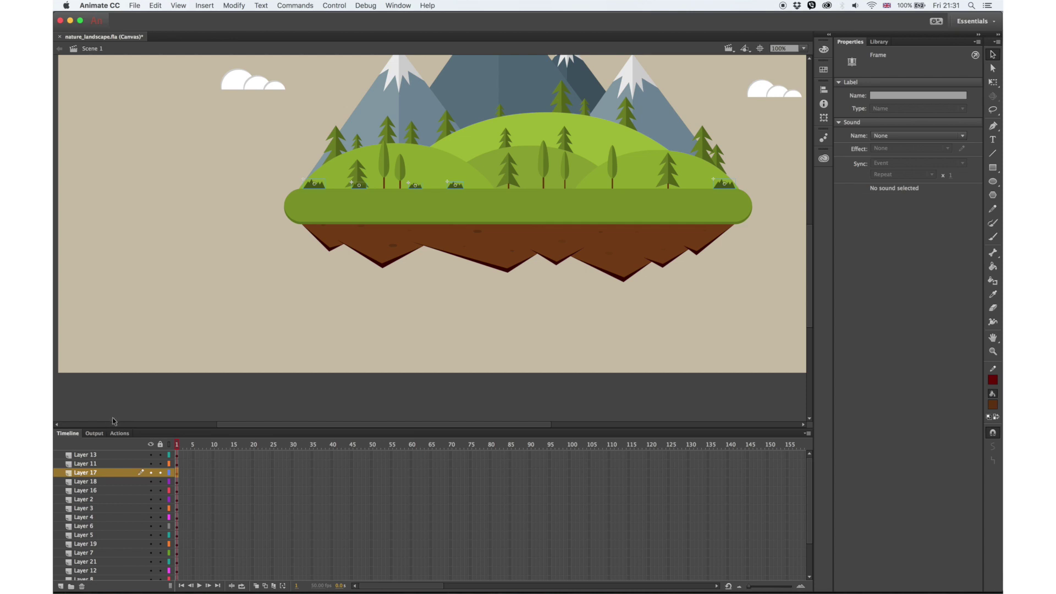
key(F8)
key(Return)
Step: Convert the slender trees on Layer 16 and the front pines on Layer 18 into one movie clip symbol per layer
click(396, 164)
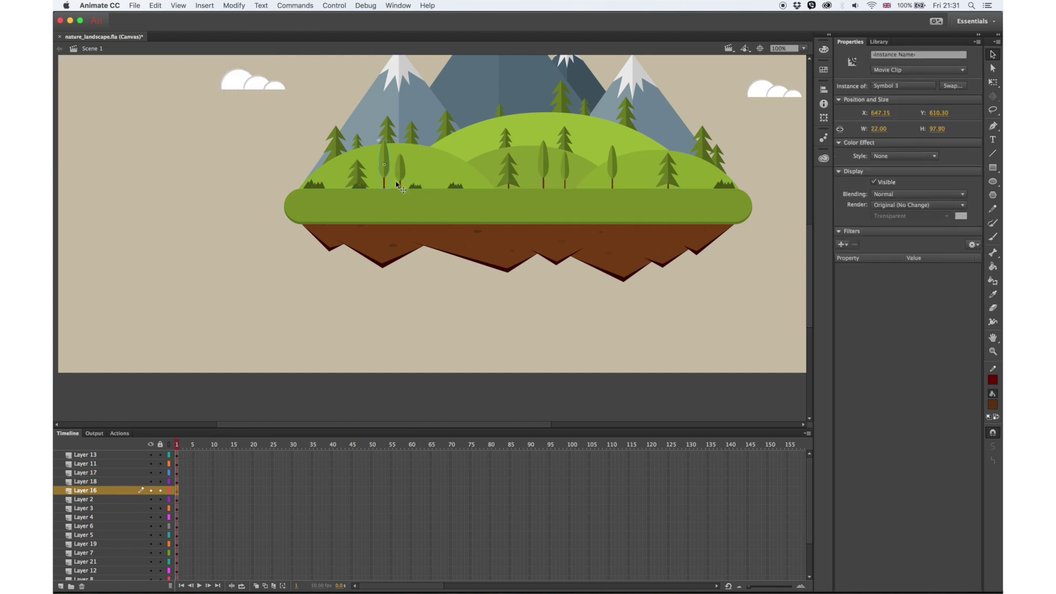
click(111, 490)
key(F8)
key(Return)
click(110, 482)
key(F8)
key(Return)
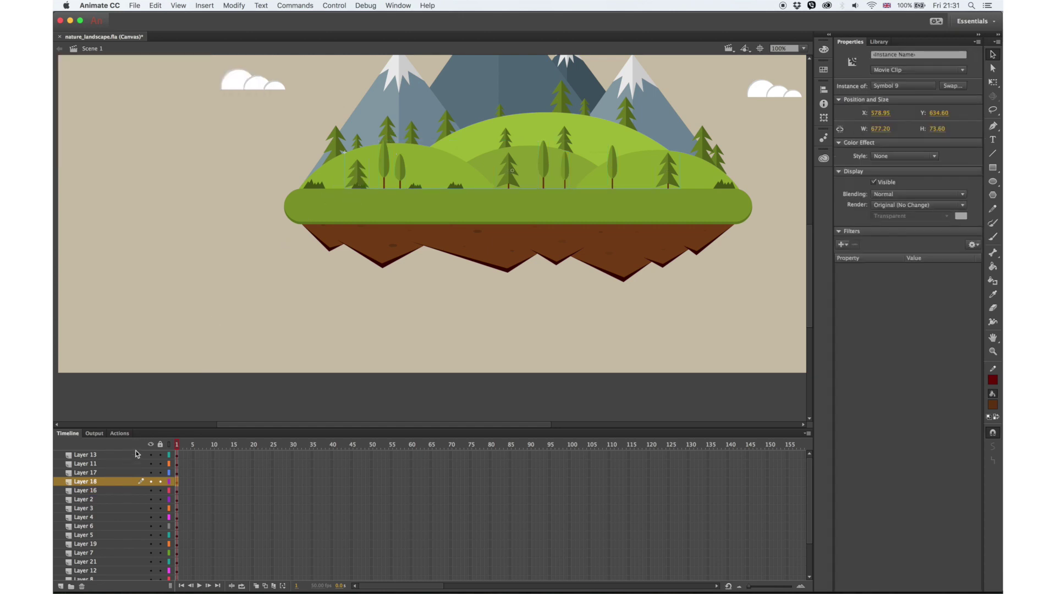
Step: Convert the pines on Layer 19 and those behind the tallest hill on Layer 21 into one movie clip symbol per layer
click(390, 124)
click(98, 544)
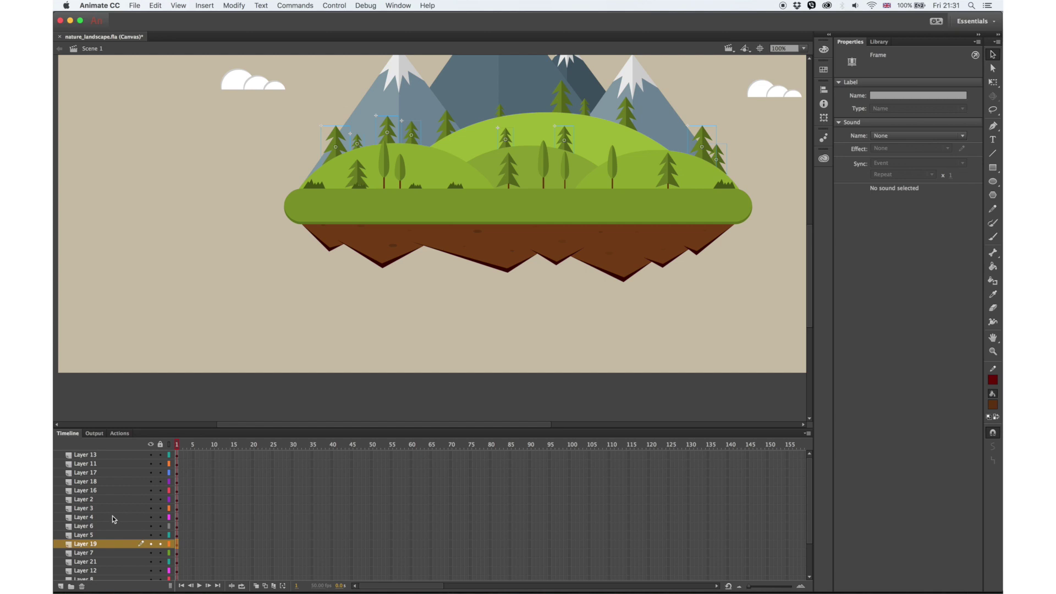
key(F8)
key(Return)
click(565, 101)
click(128, 560)
key(F8)
key(Return)
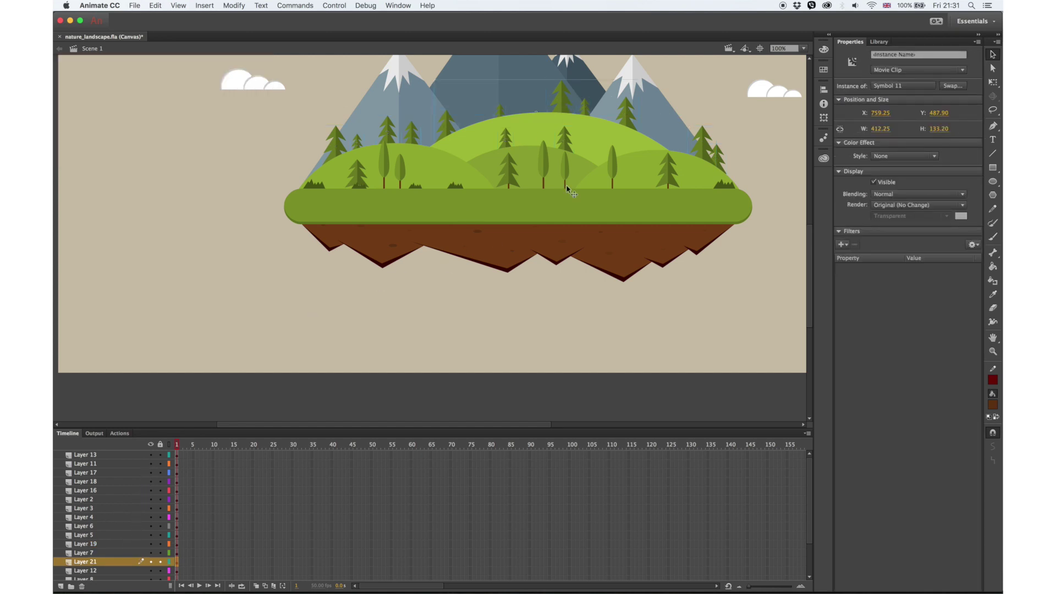
Step: Convert the four mountains on Layers 12, 8, 9 and 10 into a separate movie clip symbol each
click(666, 120)
click(127, 571)
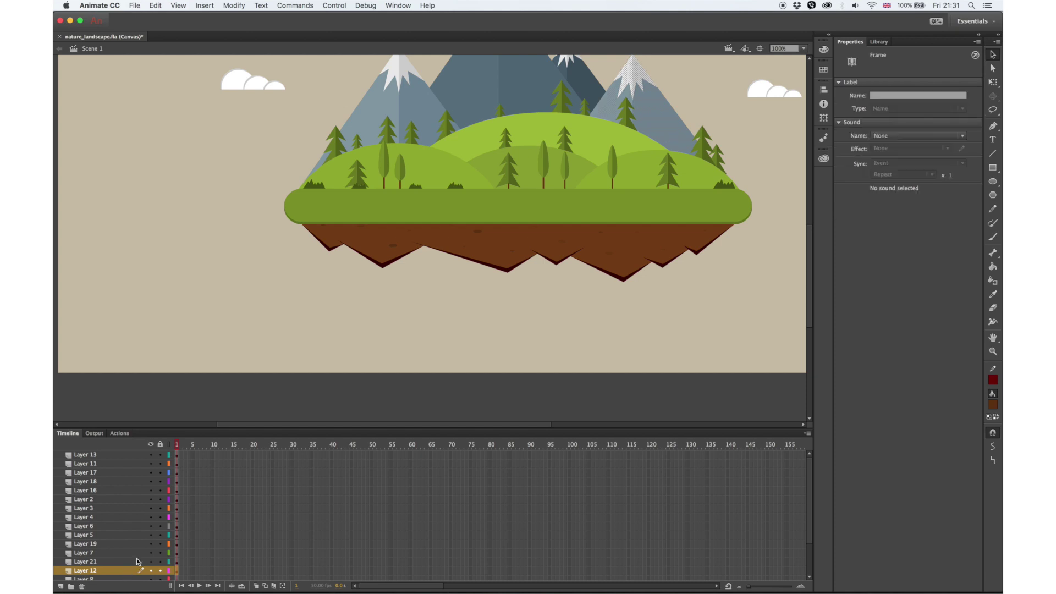
key(F8)
key(Return)
click(111, 580)
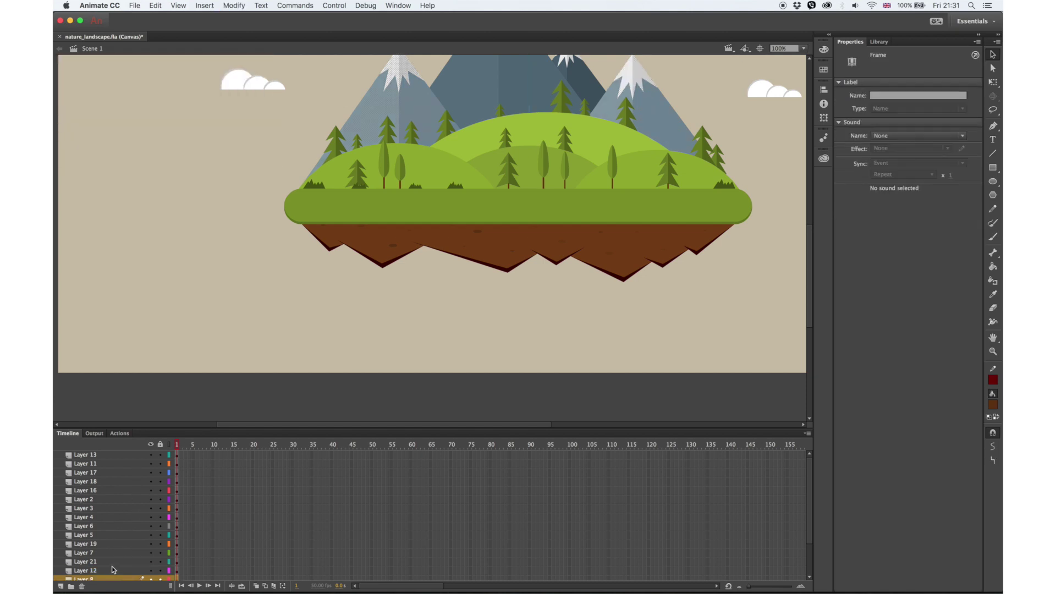
scroll(137, 537, down, 2)
click(126, 552)
key(F8)
key(Return)
click(127, 563)
key(F8)
key(Return)
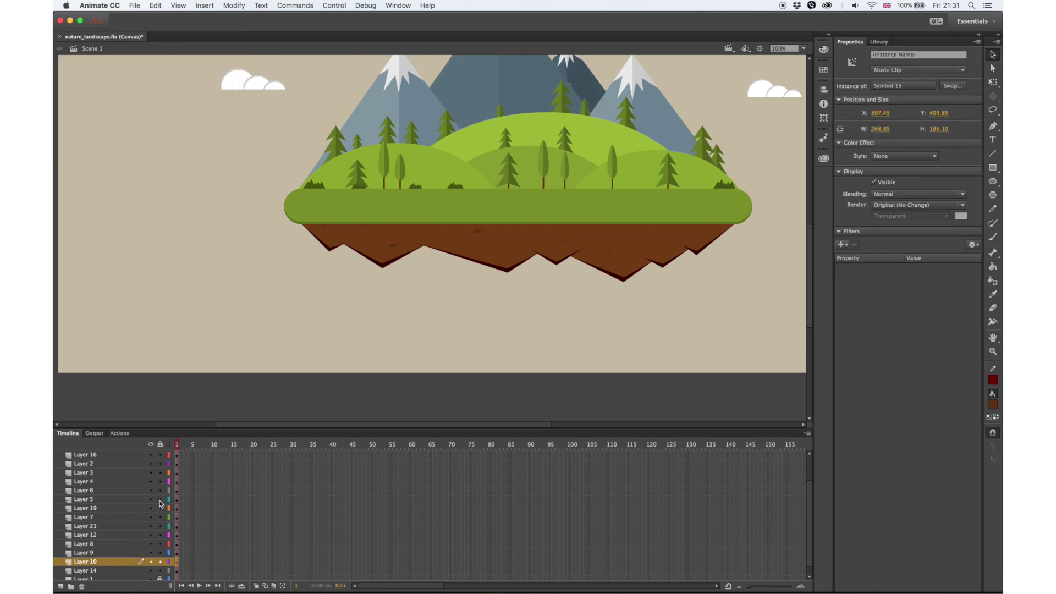
Step: Cut all four mountains together and paste them in place on Layer 12
click(111, 562)
scroll(188, 531, down, 1)
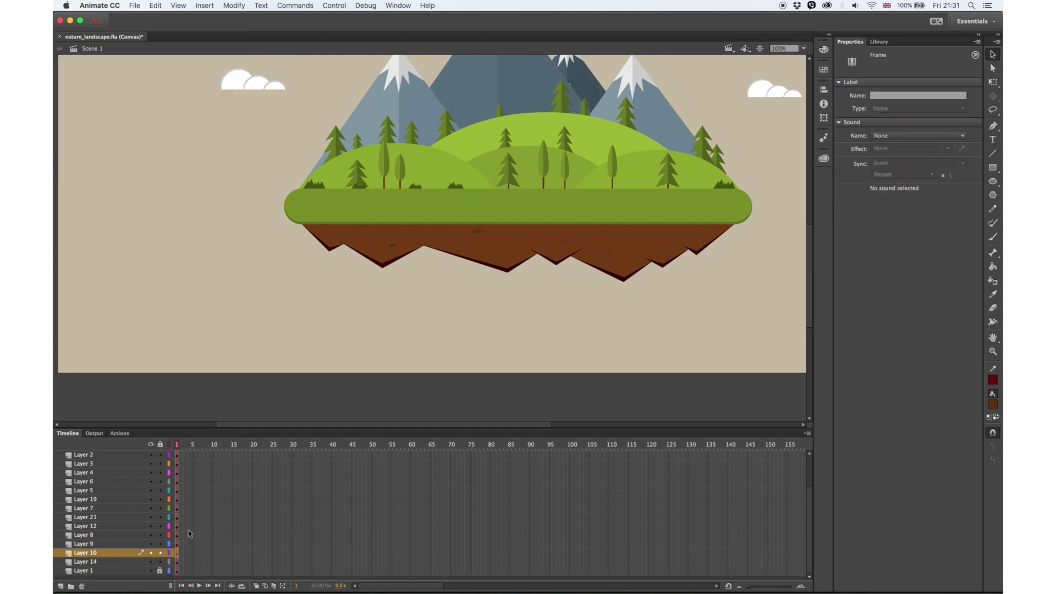
click(418, 109)
shift+click(533, 82)
shift+click(587, 80)
shift+click(672, 119)
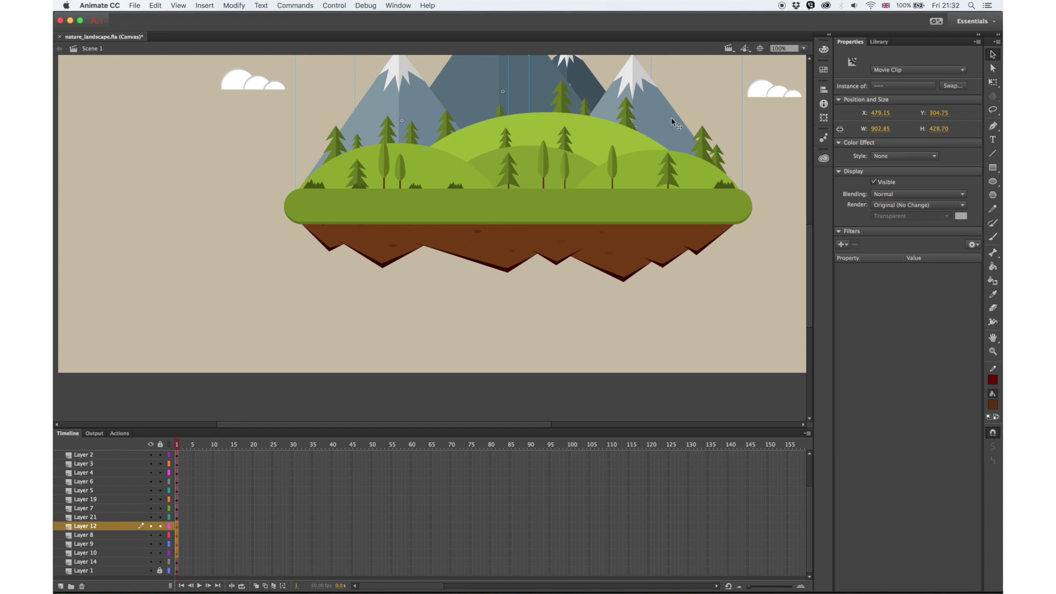
key(cmd+x)
right_click(258, 387)
click(297, 421)
Step: Delete the emptied mountain layers, Layers 8, 9 and 10
click(178, 537)
click(81, 586)
click(81, 587)
click(81, 587)
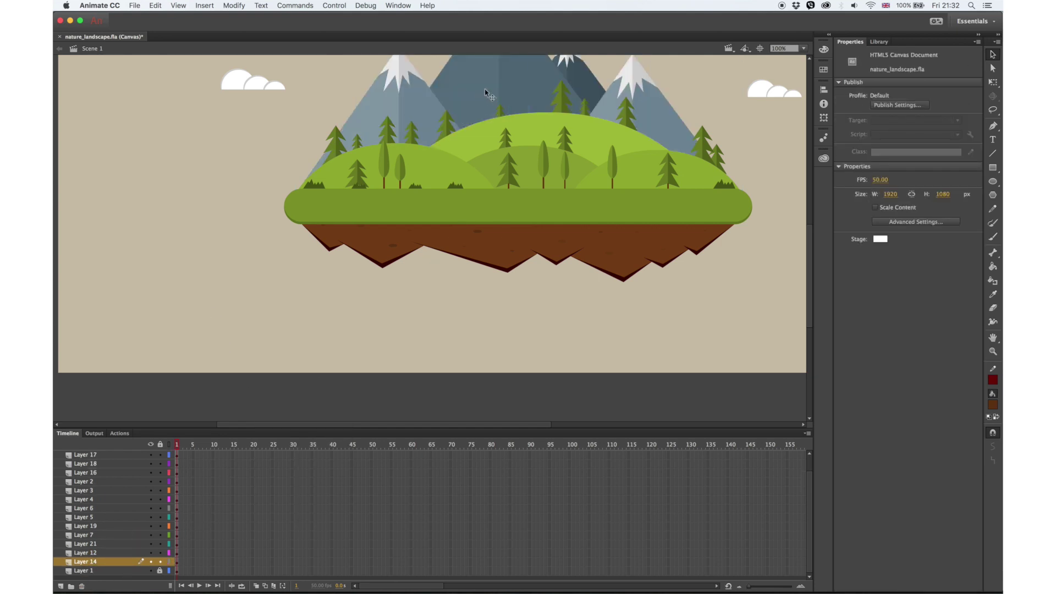
Step: Combine the four mountains on Layer 12 into one movie clip symbol
click(480, 95)
click(112, 554)
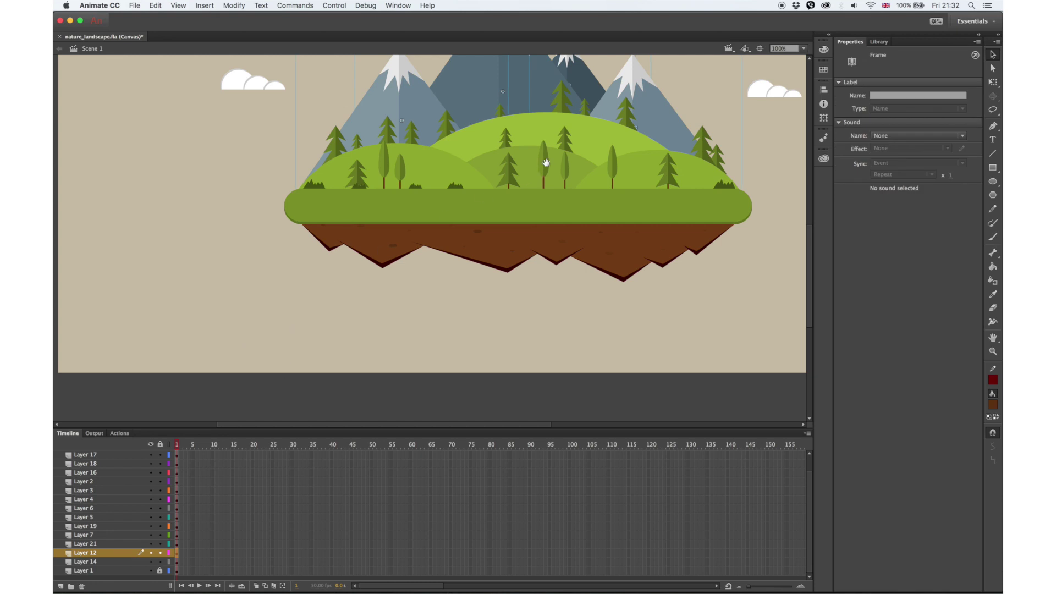
drag(546, 165, 492, 280)
key(F8)
key(Return)
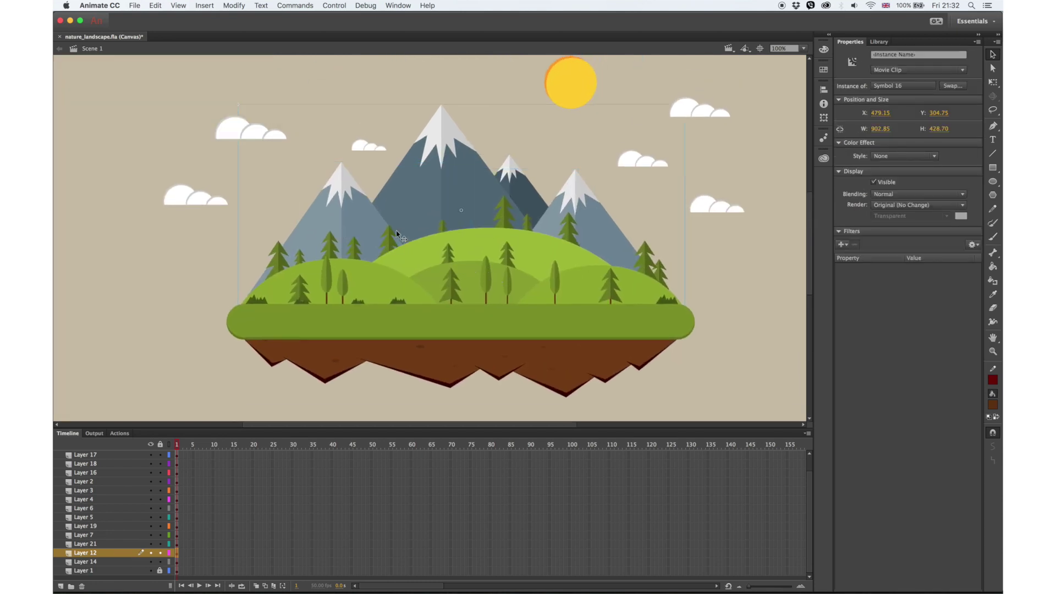
Step: Convert the grass strip on Layer 2 and the clouds on Layer 13 into one movie clip symbol per layer
click(125, 483)
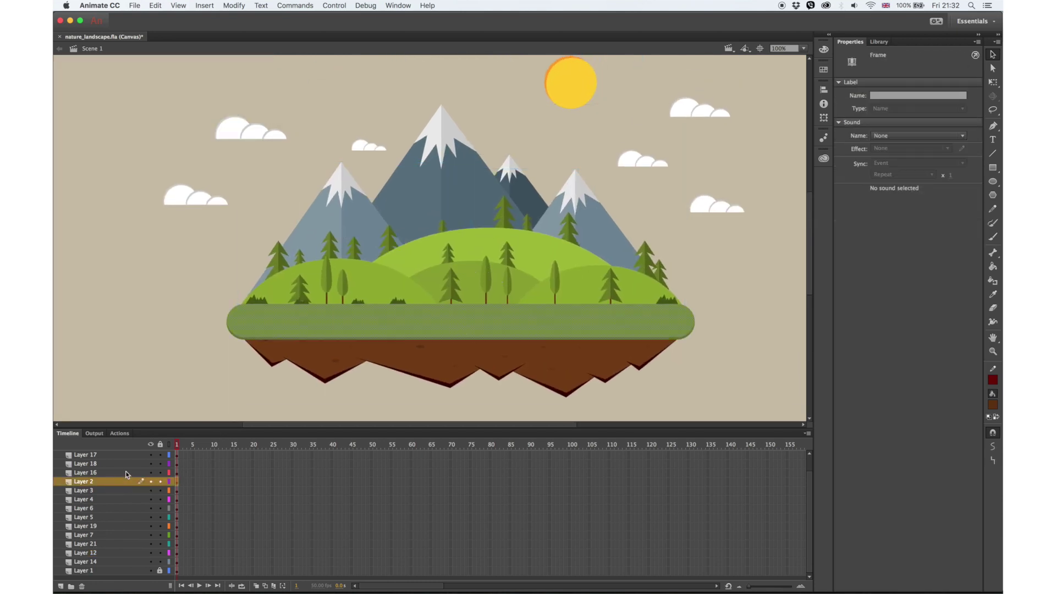
click(204, 199)
click(111, 457)
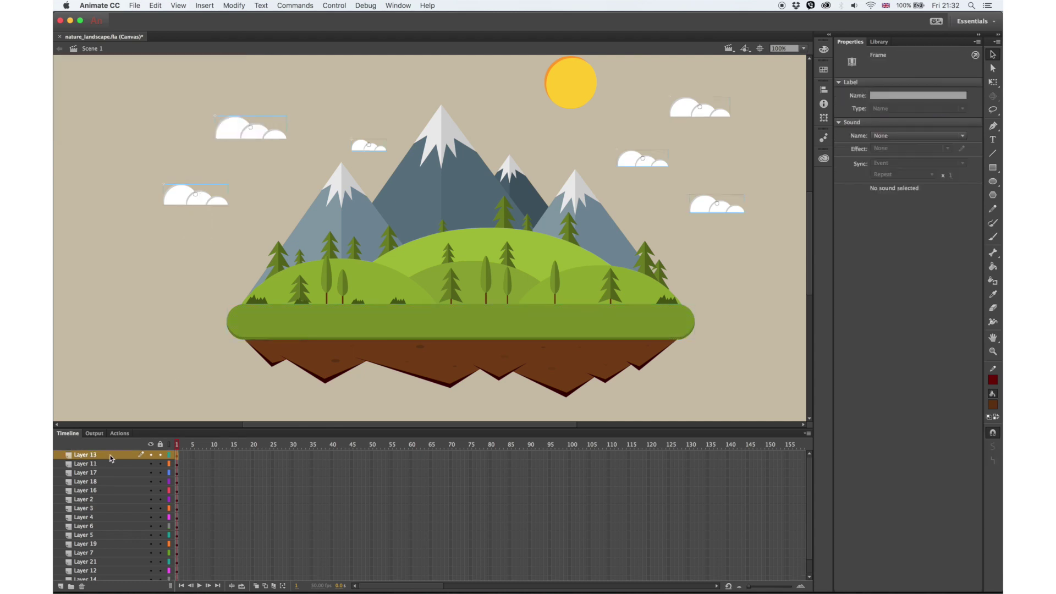
key(F8)
key(Return)
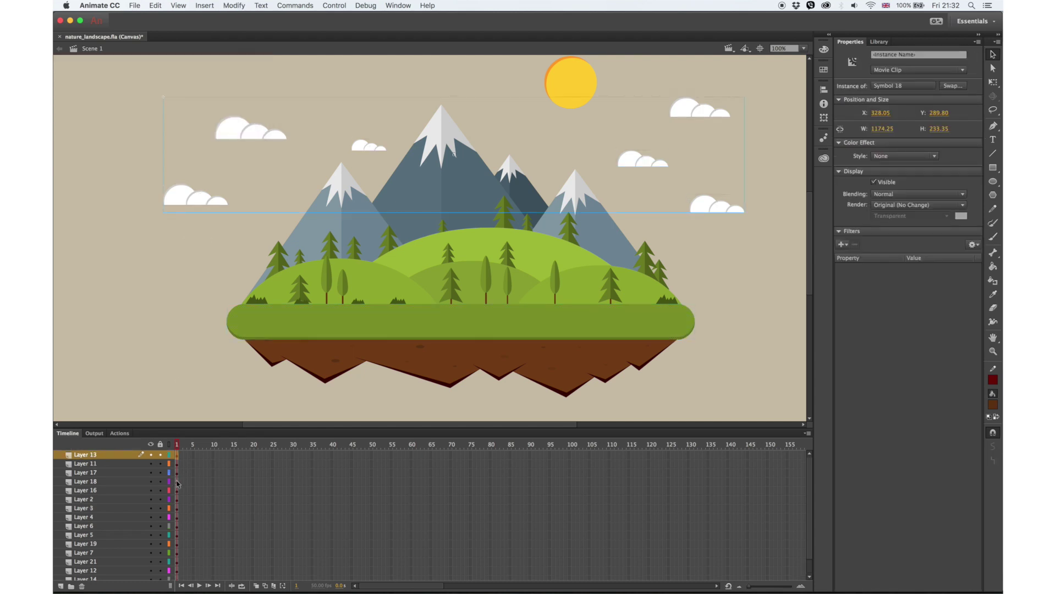
Step: Convert each of the four green hills into its own movie clip symbol
scroll(180, 478, down, 1)
click(357, 294)
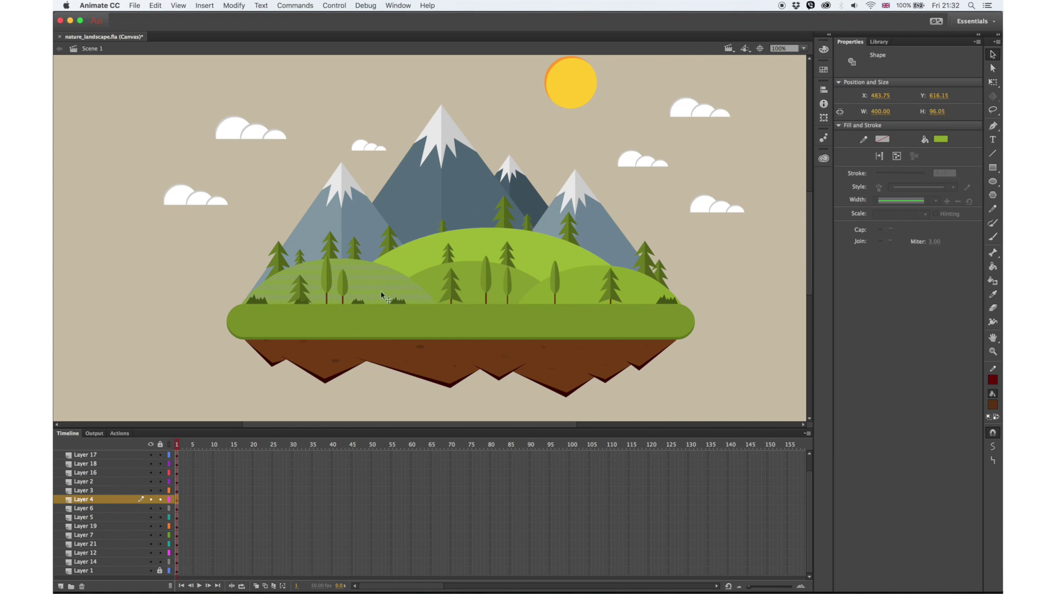
key(F8)
key(Return)
click(423, 249)
key(F8)
key(Return)
click(471, 276)
key(F8)
key(Return)
click(569, 280)
key(F8)
key(Return)
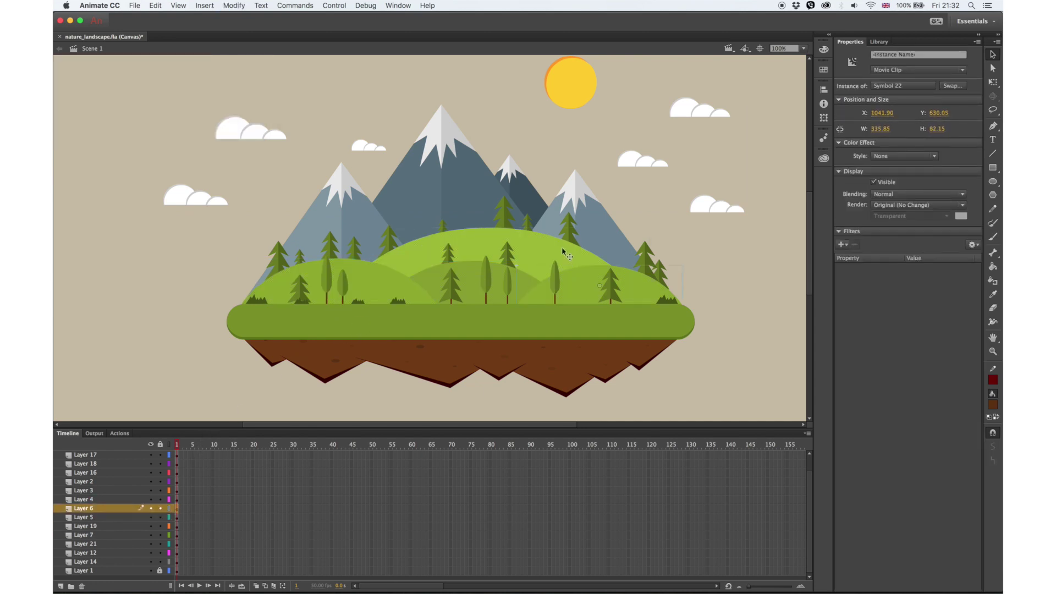
Step: Gather the four hills on Layer 4 and combine them into one movie clip symbol
click(388, 297)
key(F8)
key(Return)
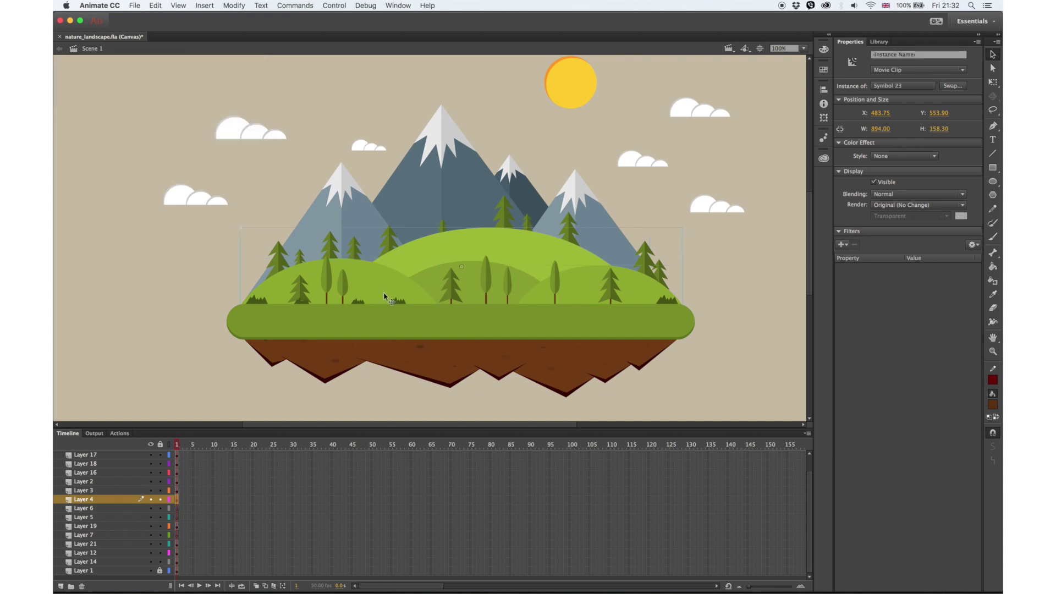
Step: Delete the emptied hill layers, Layers 5, 6 and 7
click(177, 510)
click(82, 586)
click(82, 586)
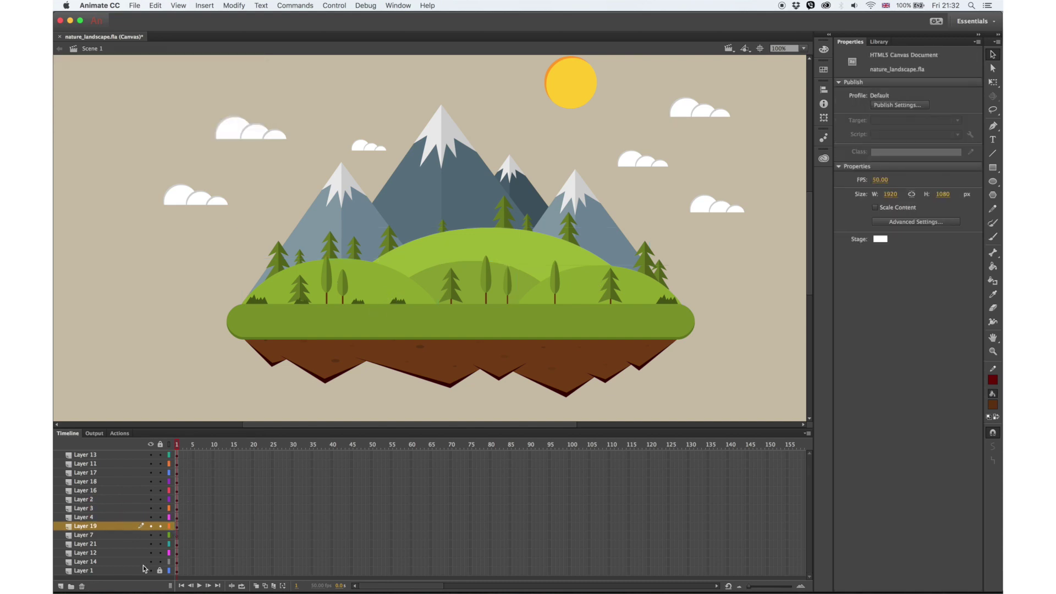
click(177, 534)
click(82, 587)
Step: Select everything to find unconverted artwork and convert the sun on Layer 11 into a movie clip symbol
key(ctrl+a)
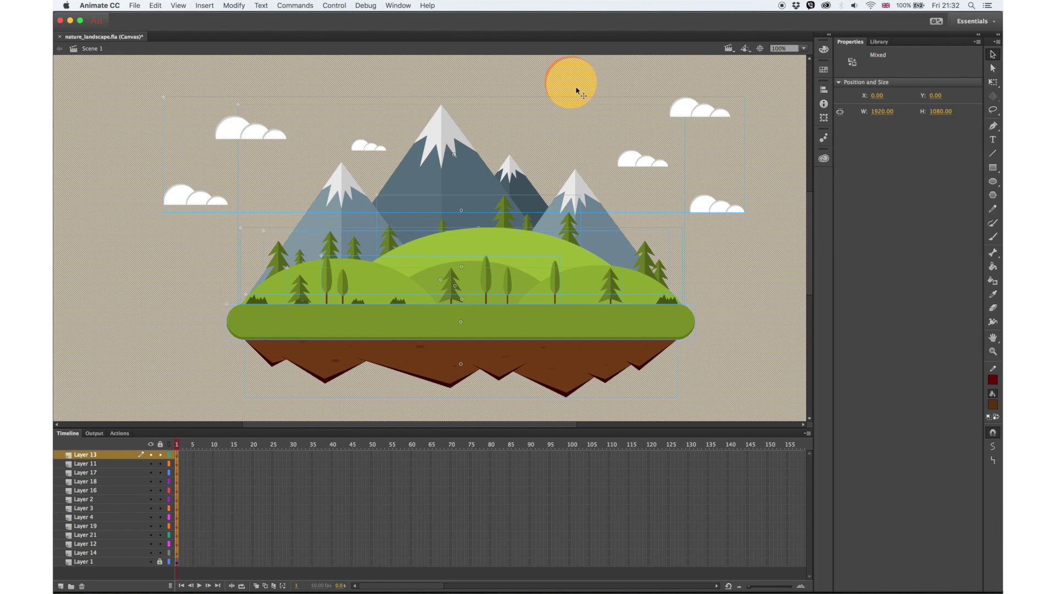
scroll(575, 283, right, 5)
click(378, 88)
click(121, 465)
key(F8)
key(Return)
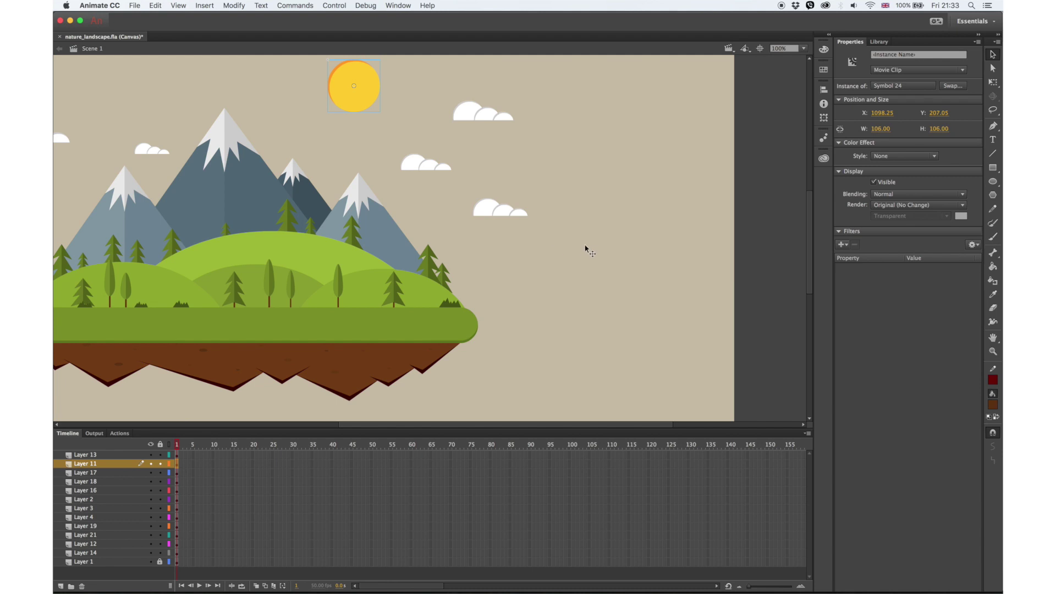
Step: Select all artwork to check its grouping, then look inside the grass strip's symbol and return to the main scene
key(super+a)
drag(293, 316, 486, 316)
double_click(500, 300)
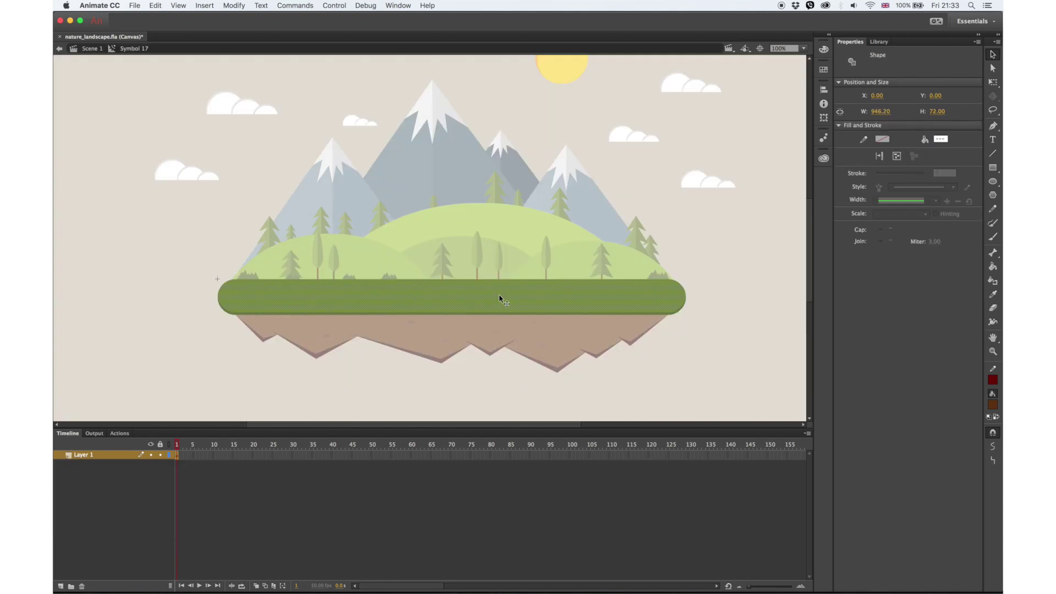
double_click(363, 394)
Step: Add a new layer above the grass strip's layer and draw a horizontal line along the strip's upper edge
click(61, 586)
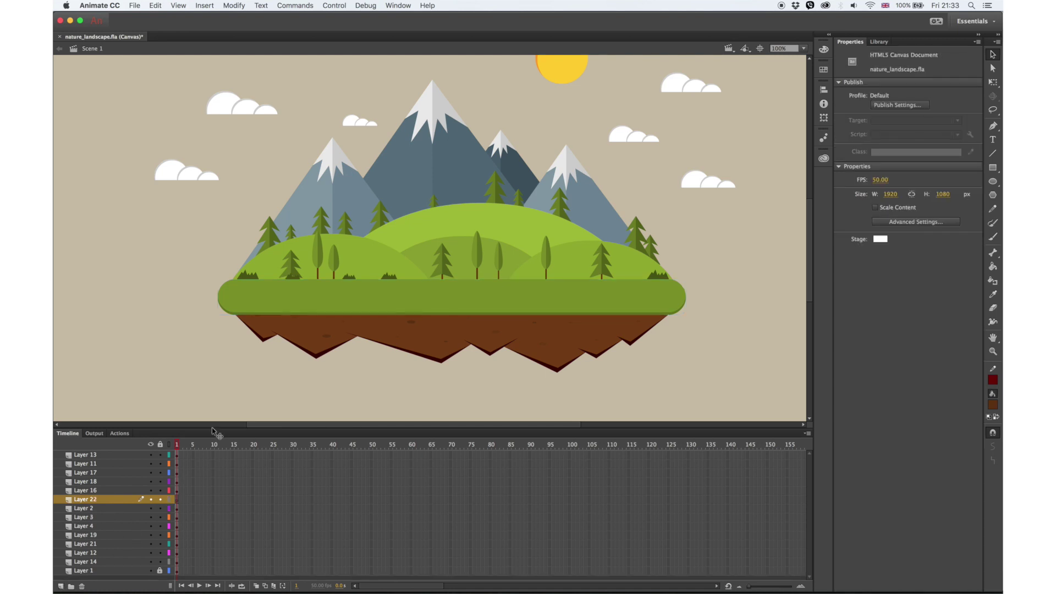
key(super+equal)
drag(538, 341, 442, 323)
click(150, 445)
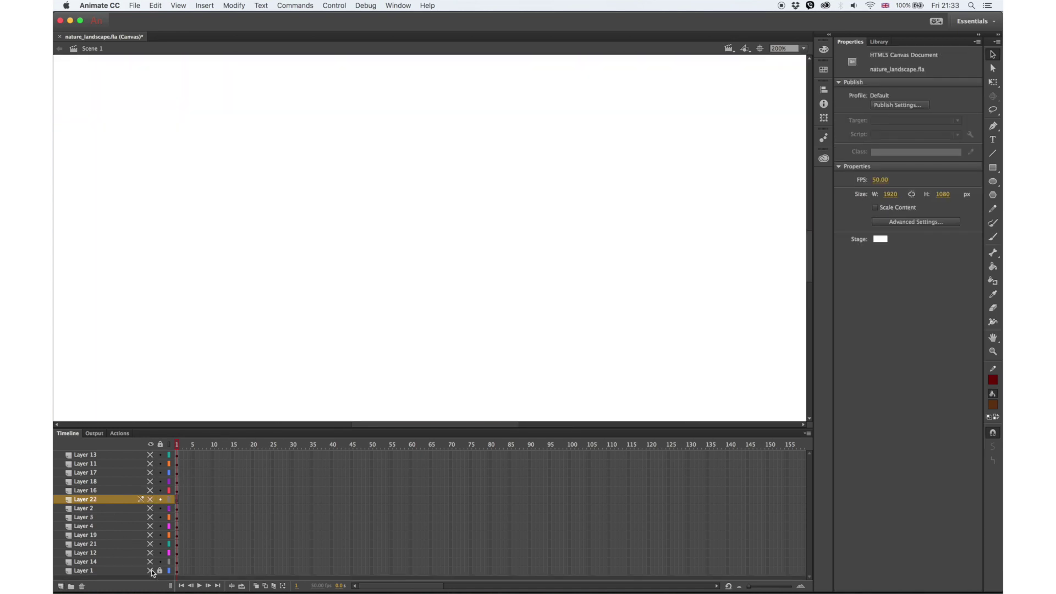
drag(152, 502, 151, 526)
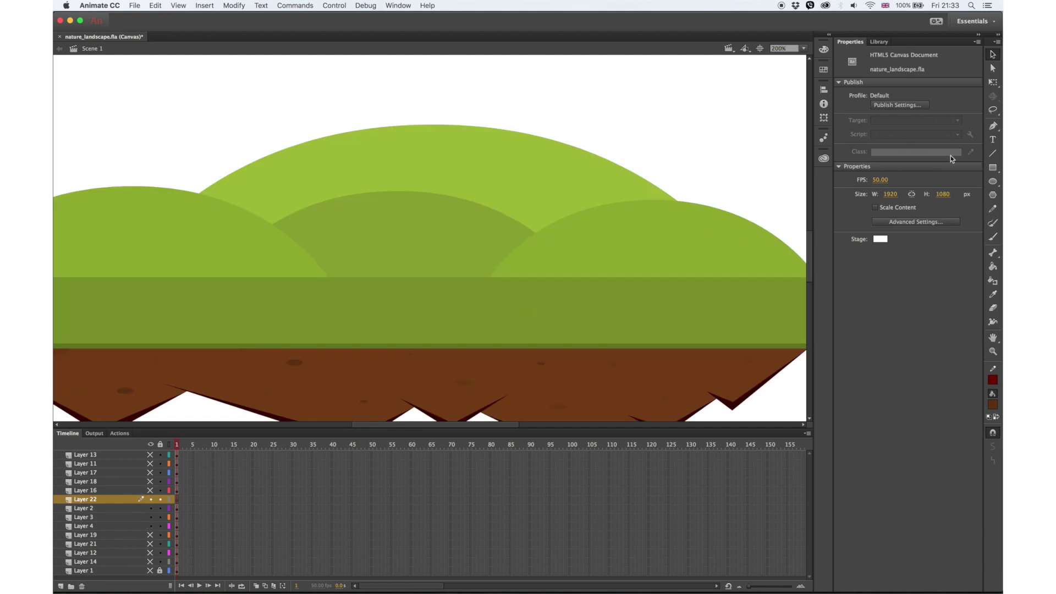
key(n)
drag(368, 276, 702, 278)
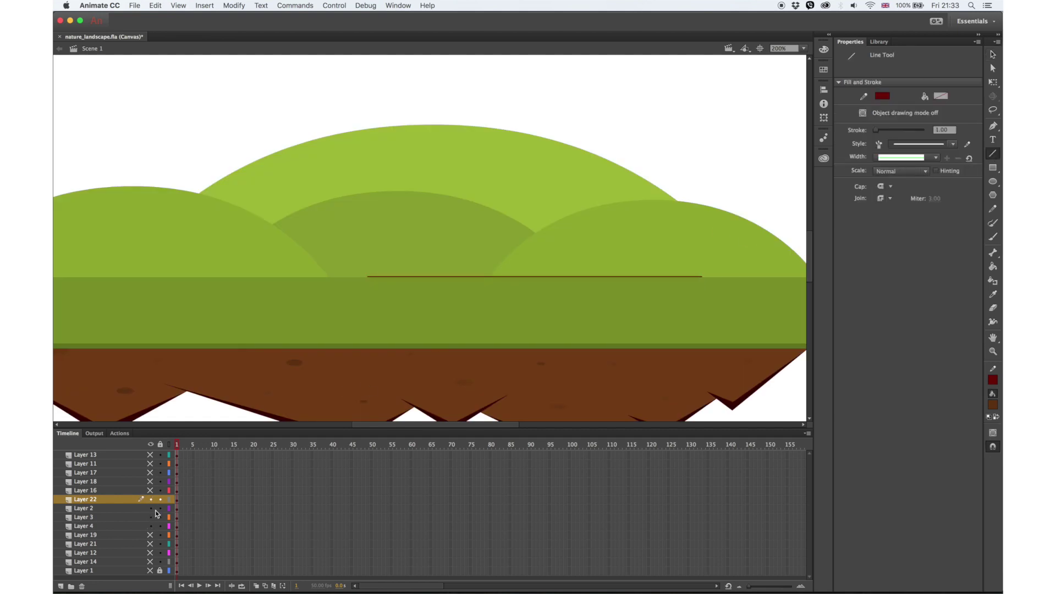
Step: Show only the pencil sketch beneath the new layer and trace the pond's outline with straight line segments
drag(151, 526, 152, 509)
click(152, 571)
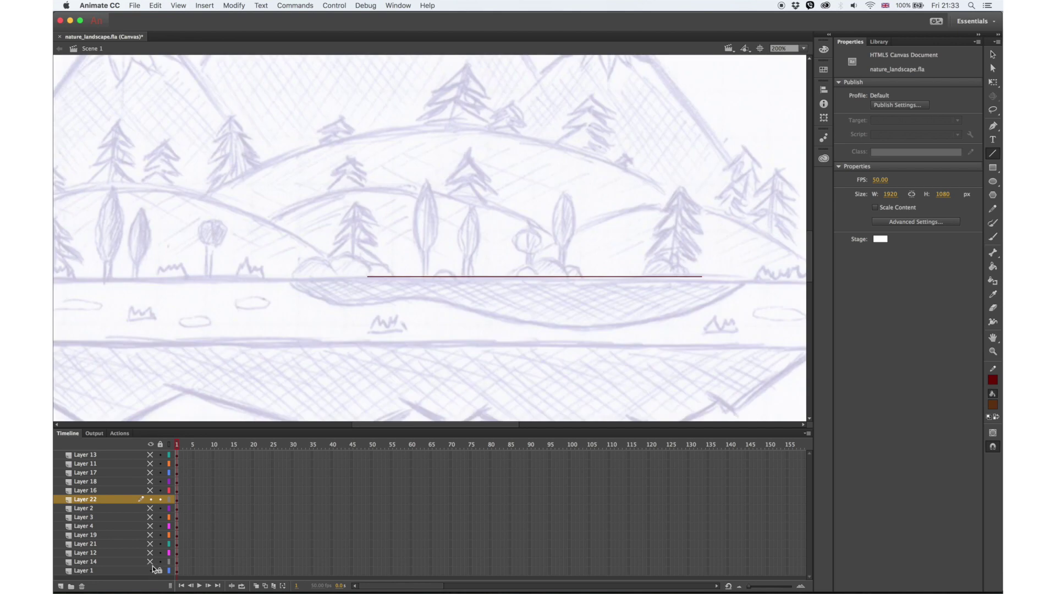
drag(367, 277, 280, 277)
mouse_move(702, 277)
mouse_down()
mouse_move(752, 278)
mouse_move(608, 316)
mouse_move(597, 329)
mouse_move(396, 298)
mouse_move(349, 306)
mouse_move(282, 277)
mouse_up()
Step: Bend the pond's lower line segments into smooth curves that follow the sketched shoreline
click(994, 54)
drag(681, 303, 699, 309)
drag(550, 323, 550, 333)
drag(430, 305, 431, 302)
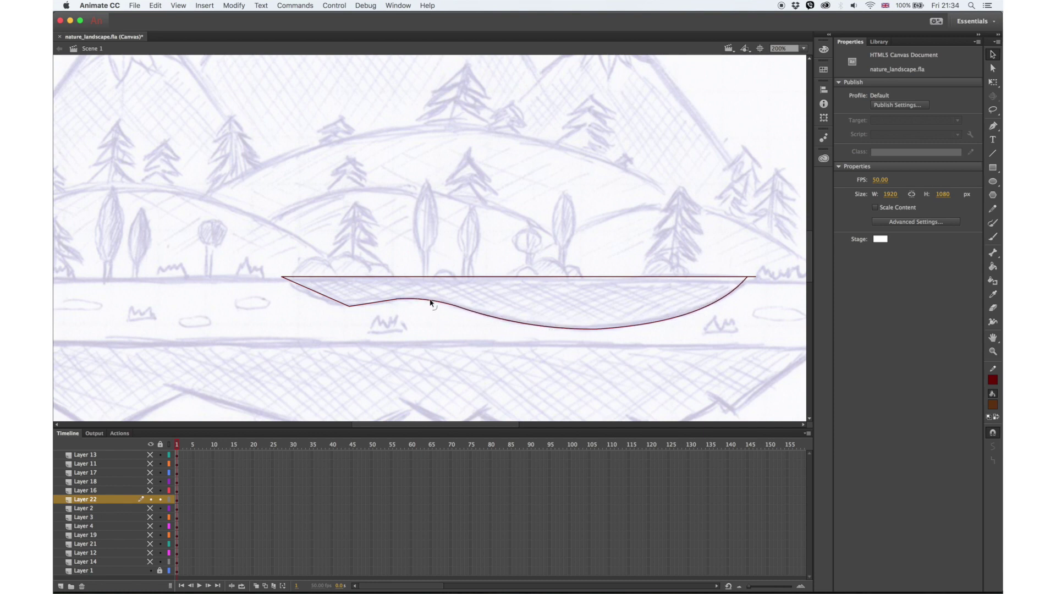
drag(338, 302, 324, 307)
drag(399, 302, 408, 302)
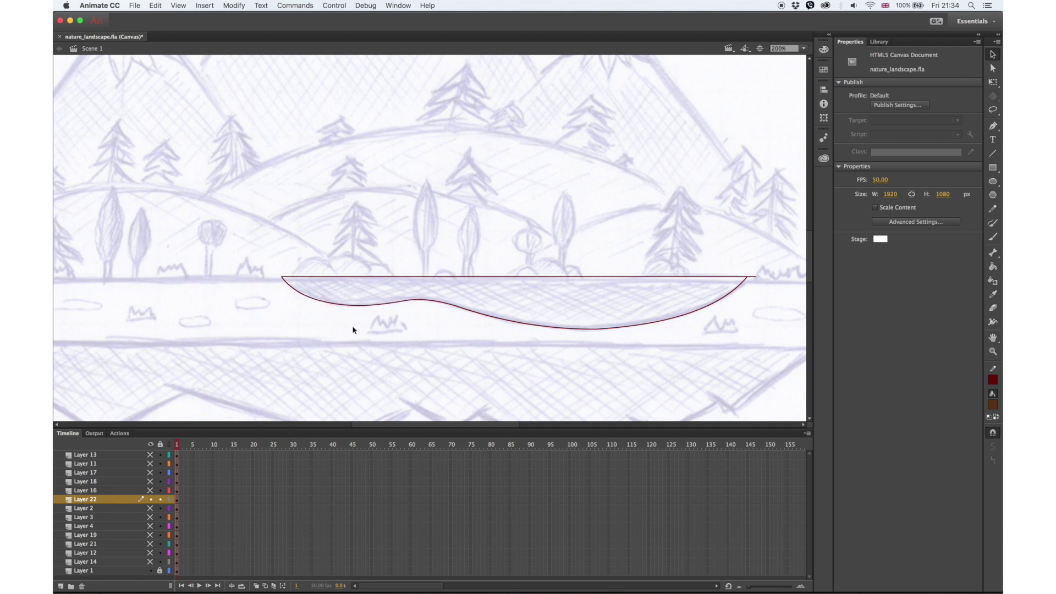
Step: Fill the pond with blue #0099CC and delete its outline
click(993, 405)
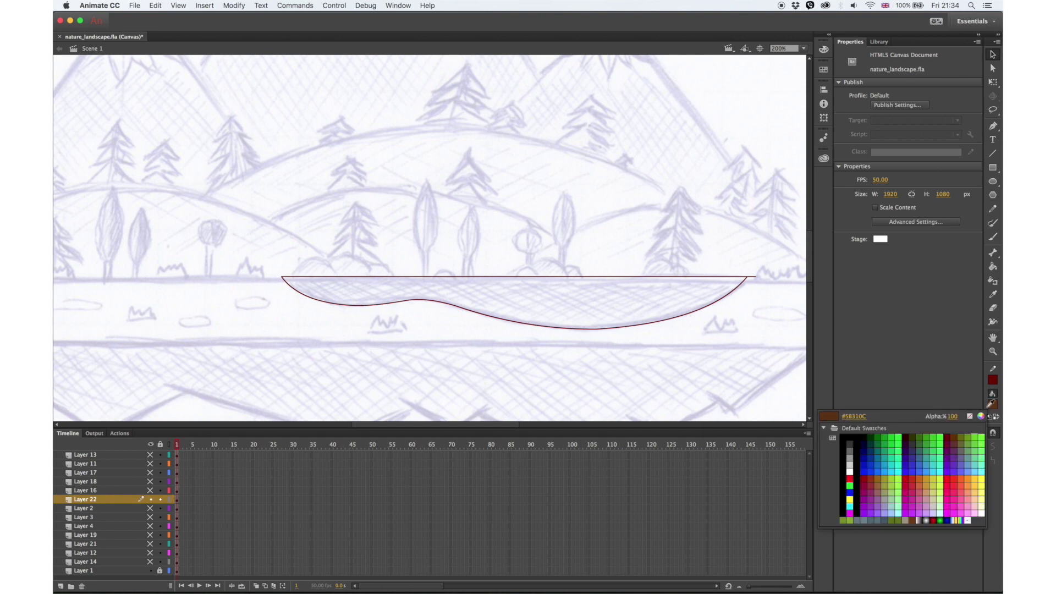
click(890, 461)
click(995, 271)
click(718, 298)
key(v)
click(691, 318)
key(Delete)
Step: Show the landscape layers beneath the pond again and refill the pond with a lighter blue
drag(151, 509, 150, 562)
click(993, 405)
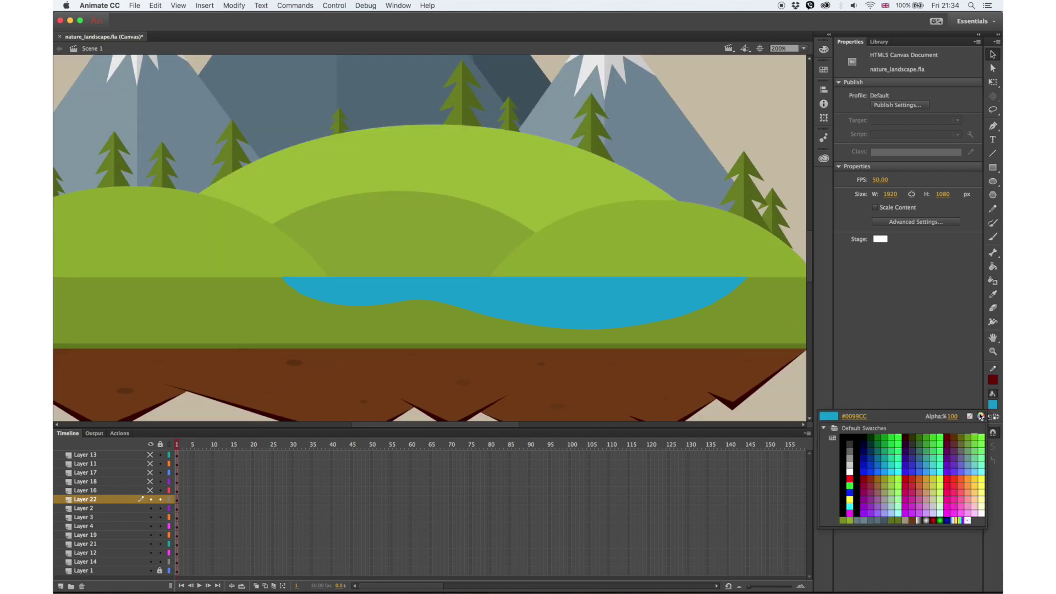
click(984, 417)
mouse_move(184, 110)
mouse_down()
mouse_move(152, 87)
mouse_move(126, 88)
mouse_up()
click(288, 78)
click(994, 266)
click(658, 304)
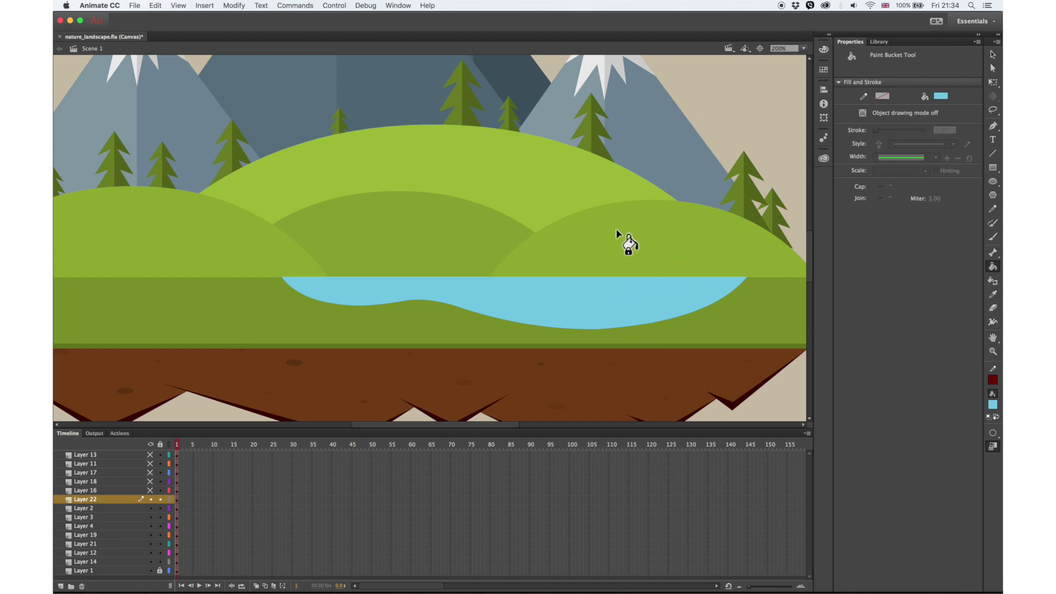
click(993, 294)
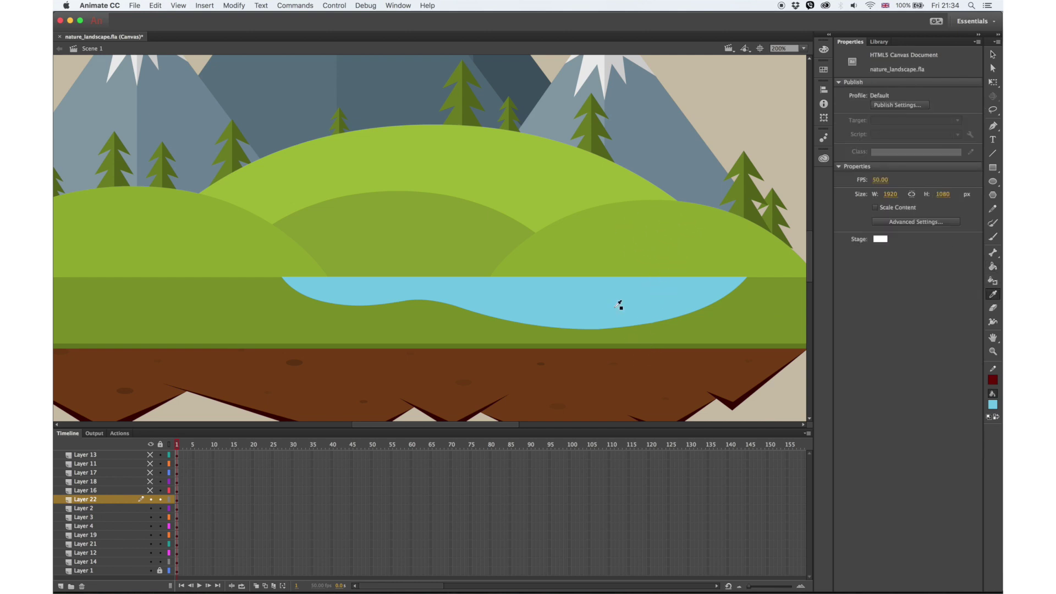
Step: Outline the pond with the Ink Bottle and nudge the outline three steps right and three steps up
click(992, 281)
click(701, 308)
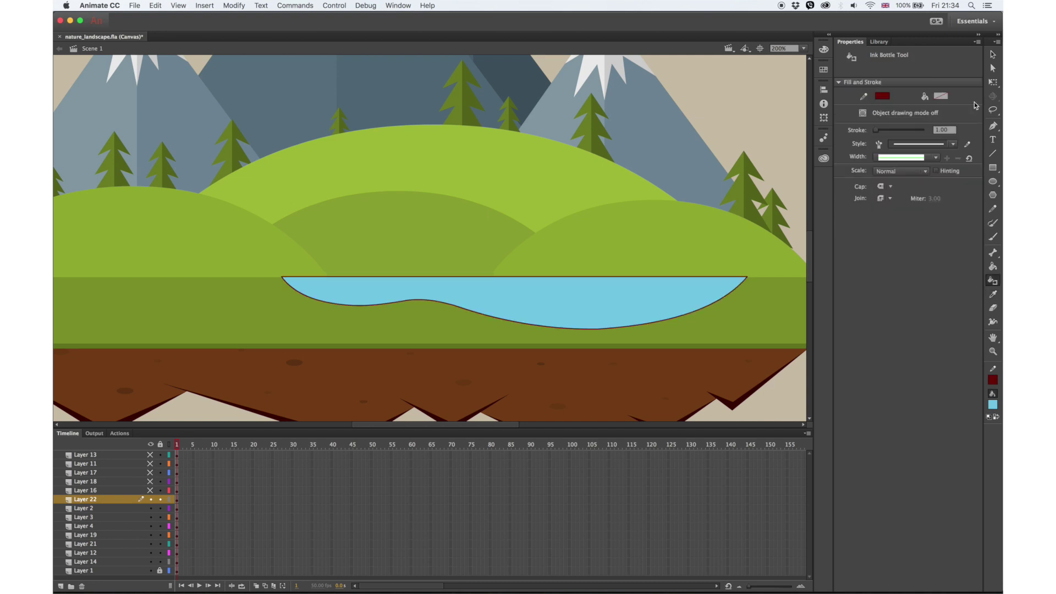
click(993, 54)
double_click(657, 323)
key(Right)
key(Right)
key(Right)
key(Up)
key(Up)
key(Up)
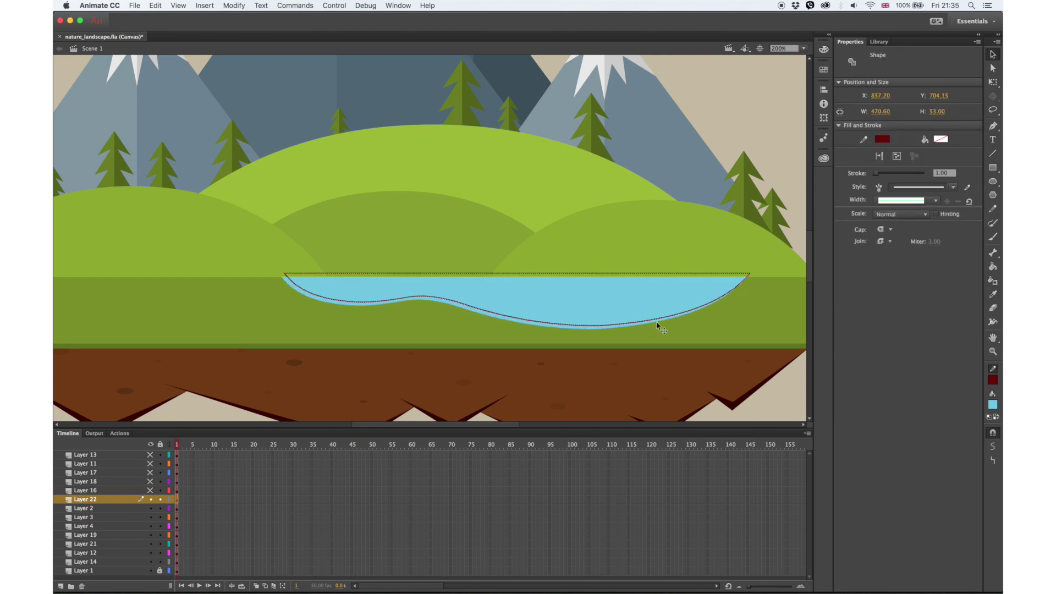
Step: Lock all the layers beneath the pond's layer and sample the pond's blue as the fill colour
click(702, 132)
drag(161, 561, 160, 508)
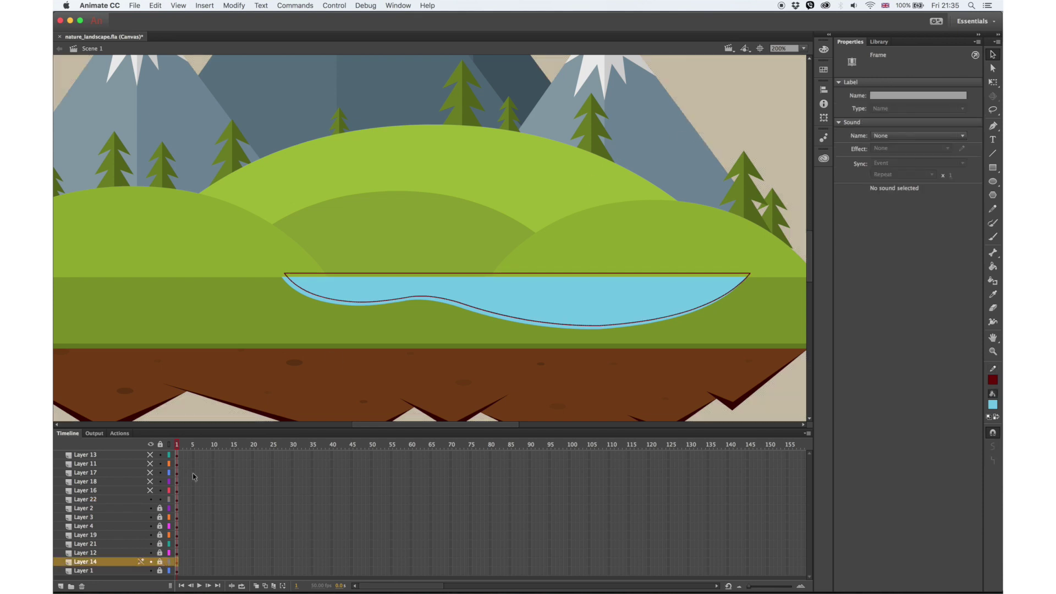
click(640, 293)
click(754, 192)
click(993, 295)
click(671, 312)
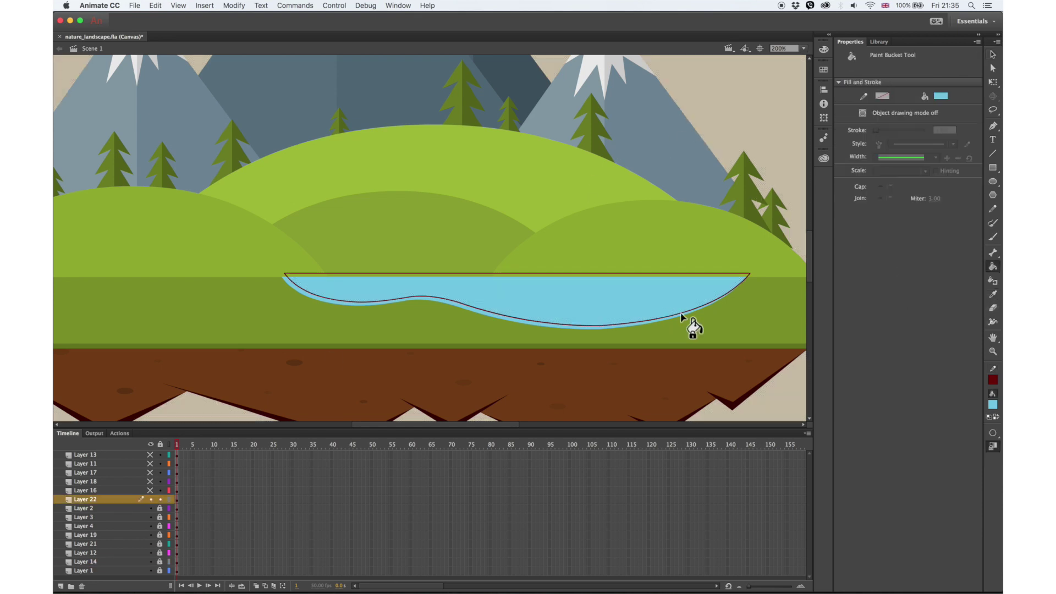
Step: Fill the thin rim along the pond's lower shoreline with a paler blue and delete the offset outline
click(994, 407)
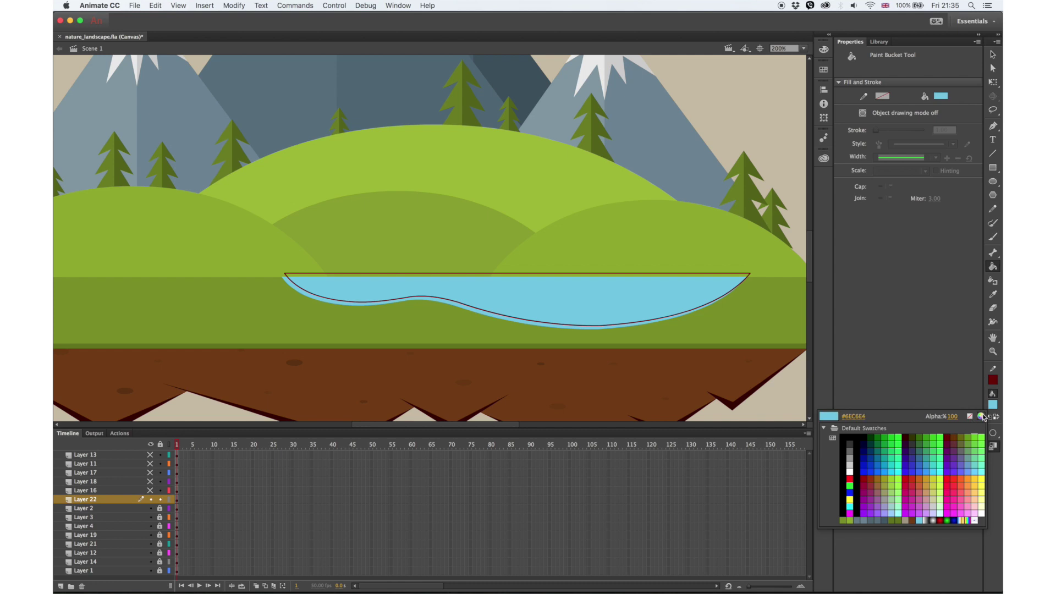
click(984, 416)
click(114, 84)
click(261, 79)
click(333, 302)
key(v)
double_click(664, 318)
key(Delete)
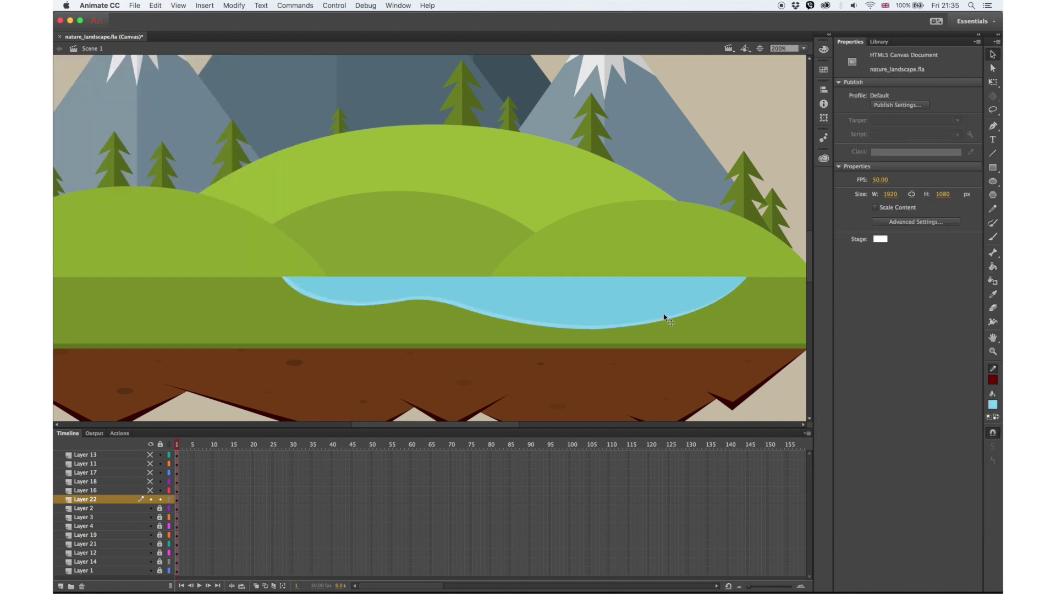
Step: Try a darker blue, #66BAD7, on the rim along the pond's lower shoreline
click(994, 405)
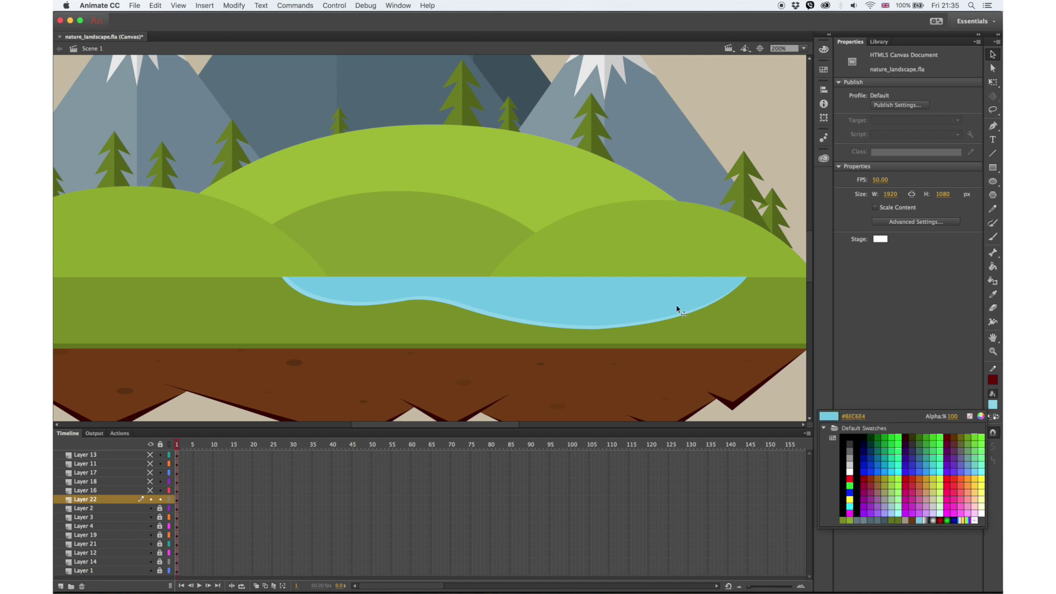
click(985, 416)
click(128, 93)
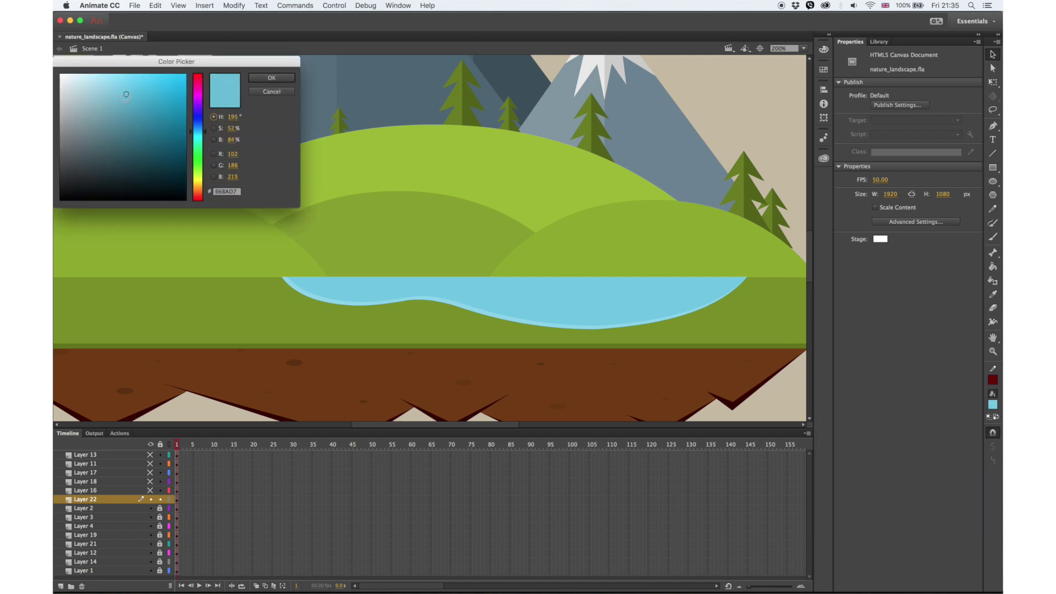
click(272, 78)
click(993, 266)
click(652, 327)
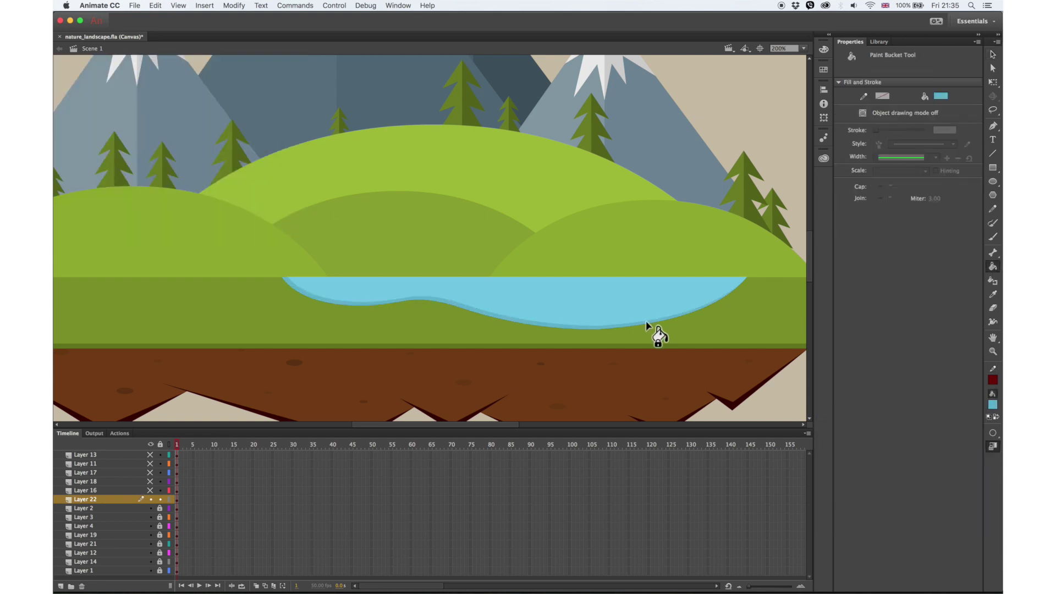
key(super+z)
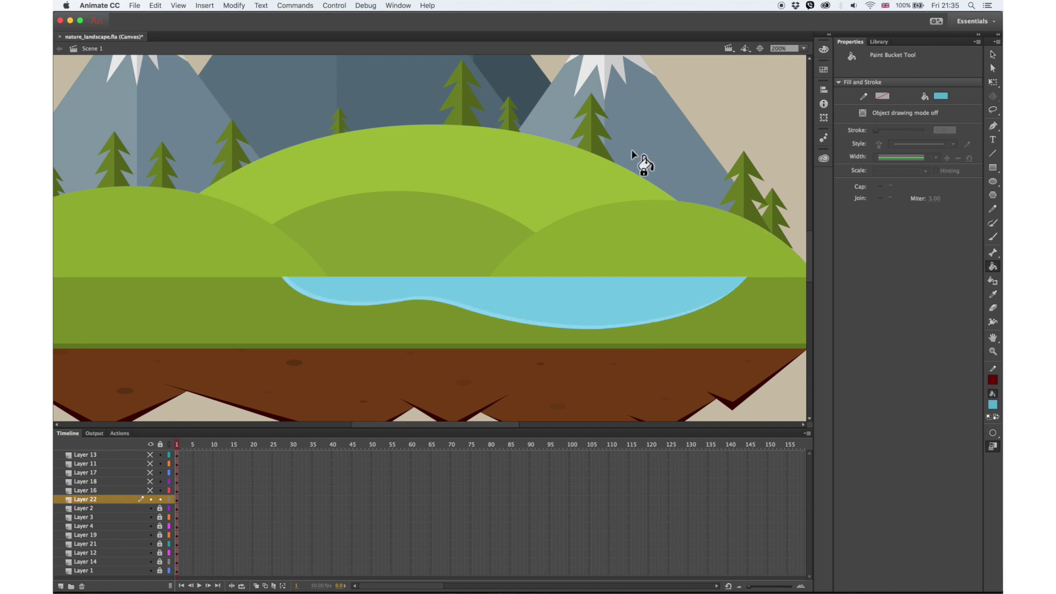
Step: Hide everything except the pencil sketch and the grass strip, and unlock the strip's layer and show it as an outline
drag(150, 499, 150, 570)
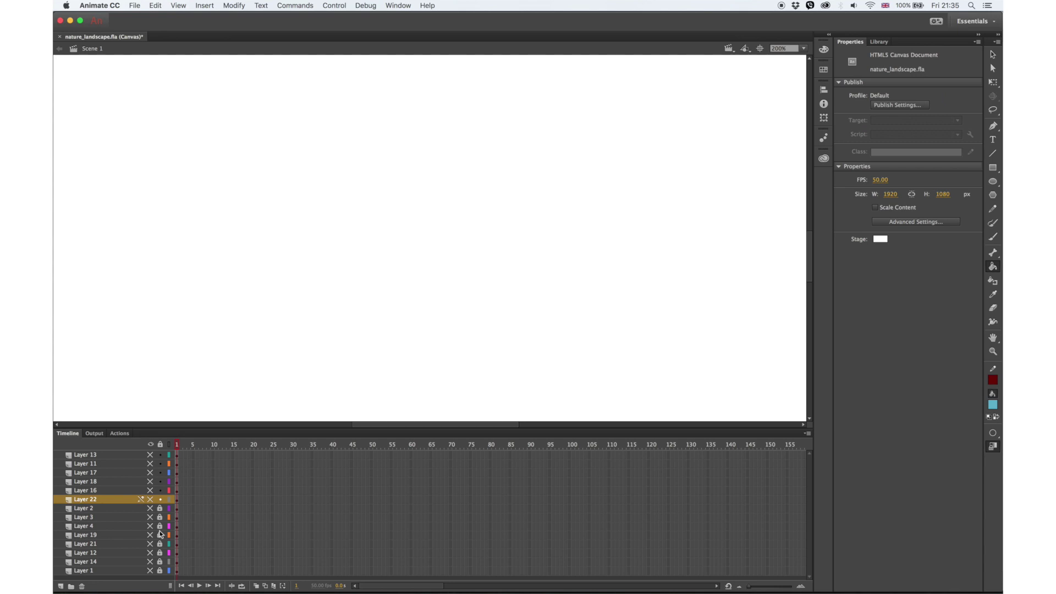
click(150, 571)
mouse_move(422, 224)
mouse_down()
mouse_move(427, 266)
mouse_move(500, 279)
mouse_move(449, 329)
mouse_move(347, 177)
mouse_up()
drag(298, 325, 469, 229)
drag(334, 297, 372, 279)
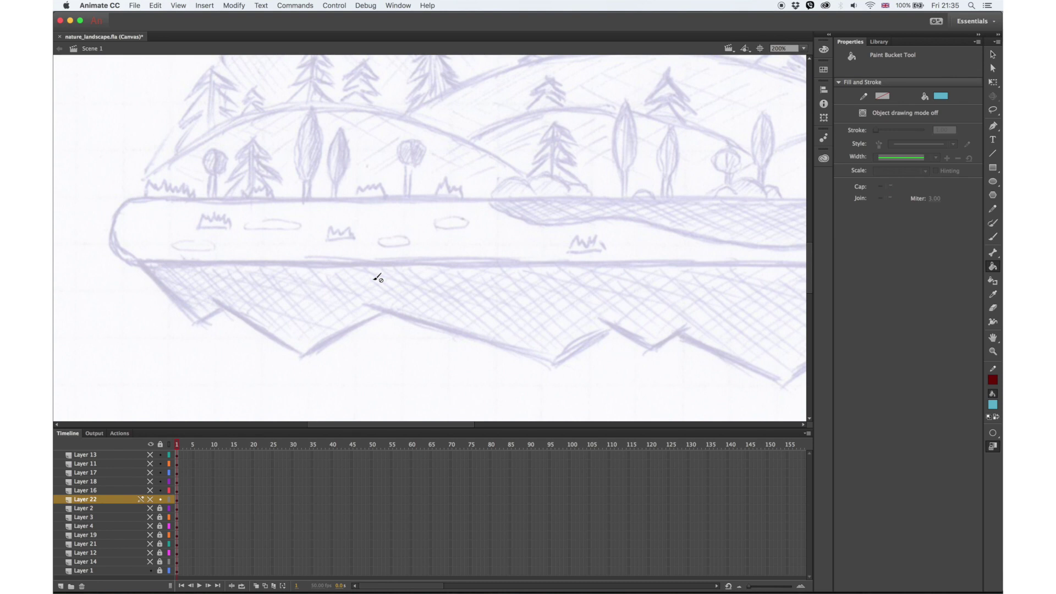
key(o)
key(v)
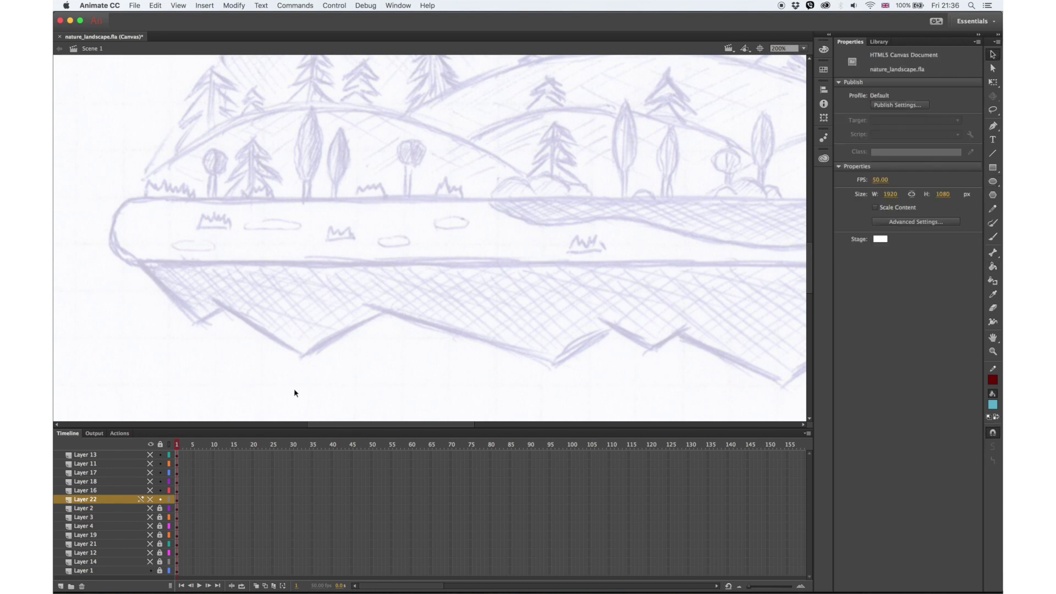
click(151, 509)
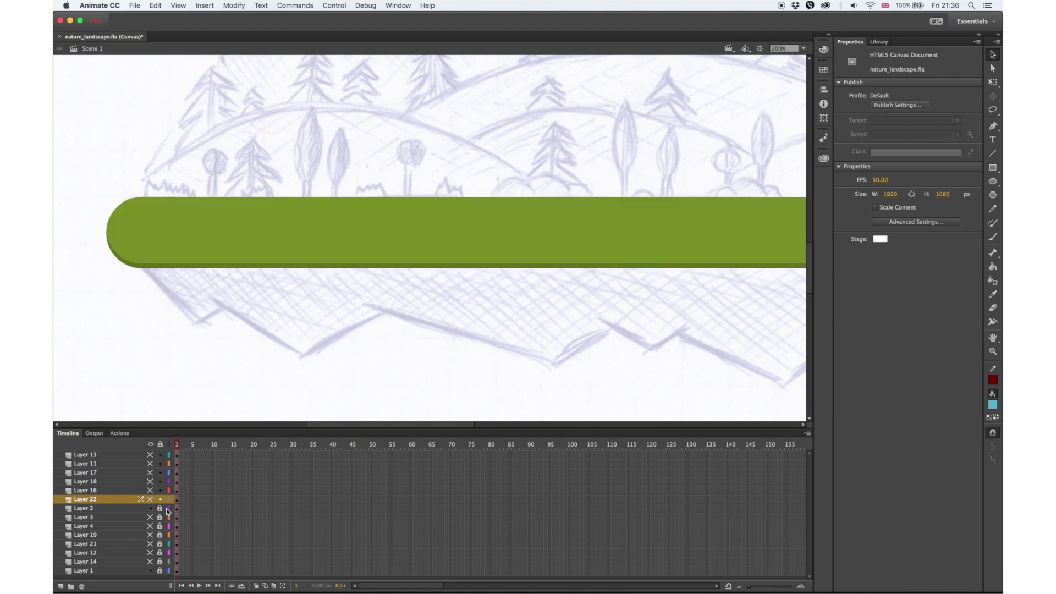
click(168, 509)
key(o)
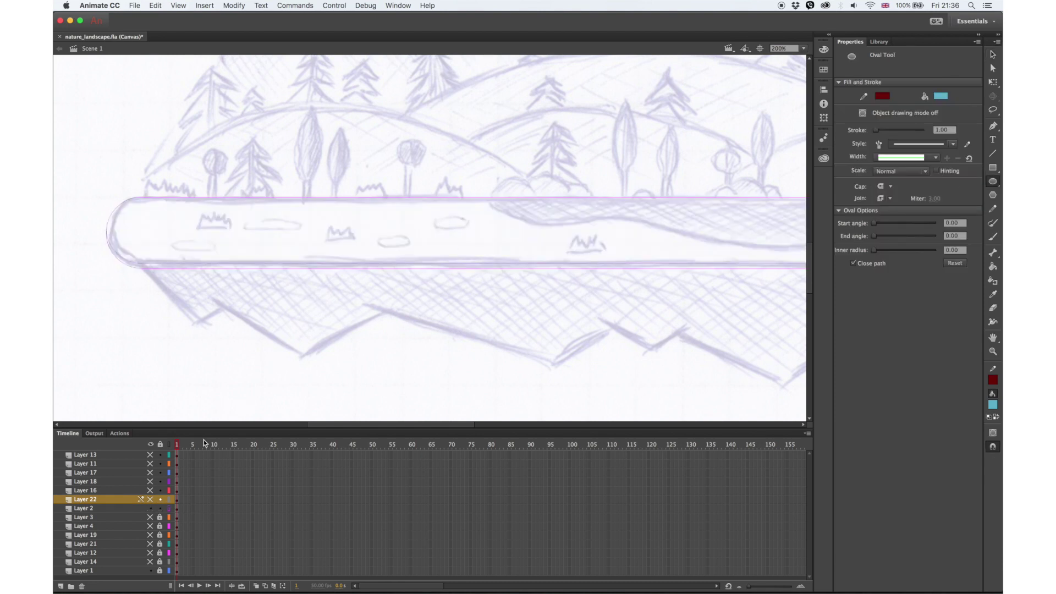
click(176, 509)
Step: Draw five flat ovals over the sketched patches on the grass strip, four near its left end and one near its right end
drag(435, 216, 468, 230)
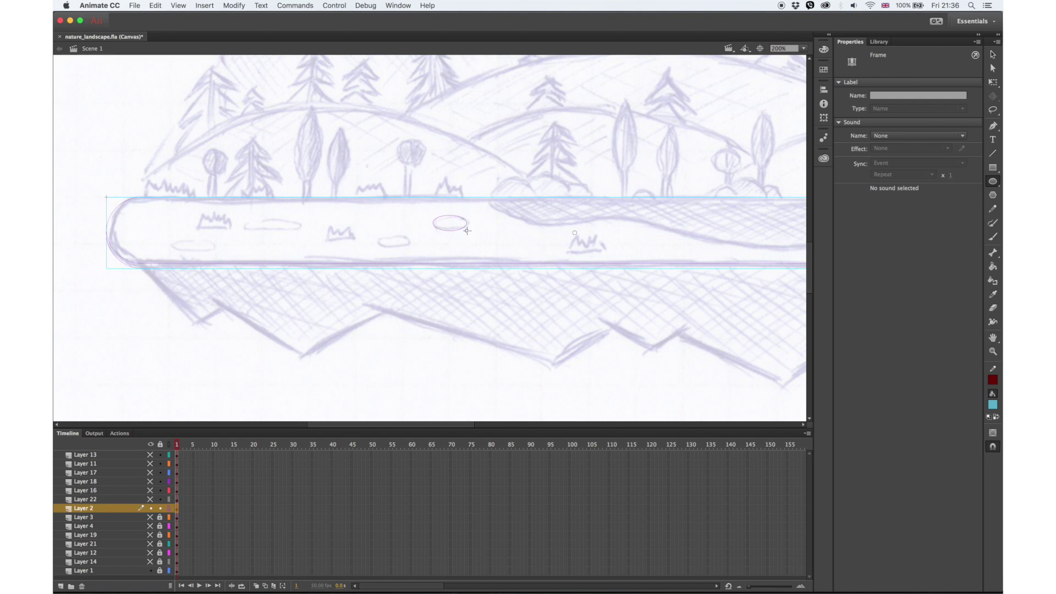
drag(378, 235, 410, 248)
drag(247, 220, 301, 232)
drag(171, 241, 215, 251)
drag(641, 262, 376, 261)
drag(688, 224, 741, 239)
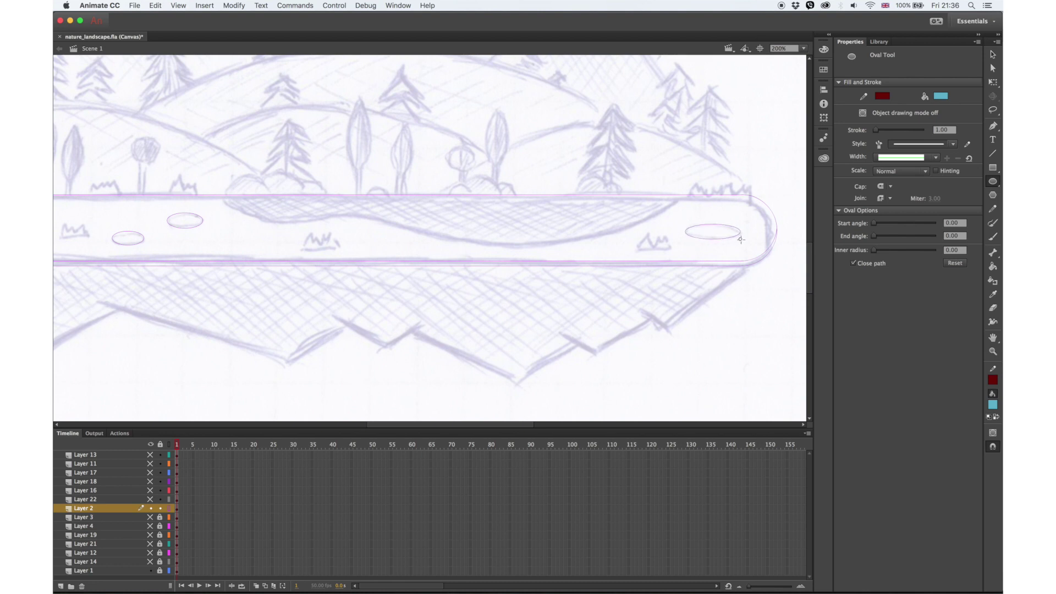
Step: Move the five ovals from the main scene into the grass strip's symbol
click(161, 509)
click(169, 509)
click(176, 509)
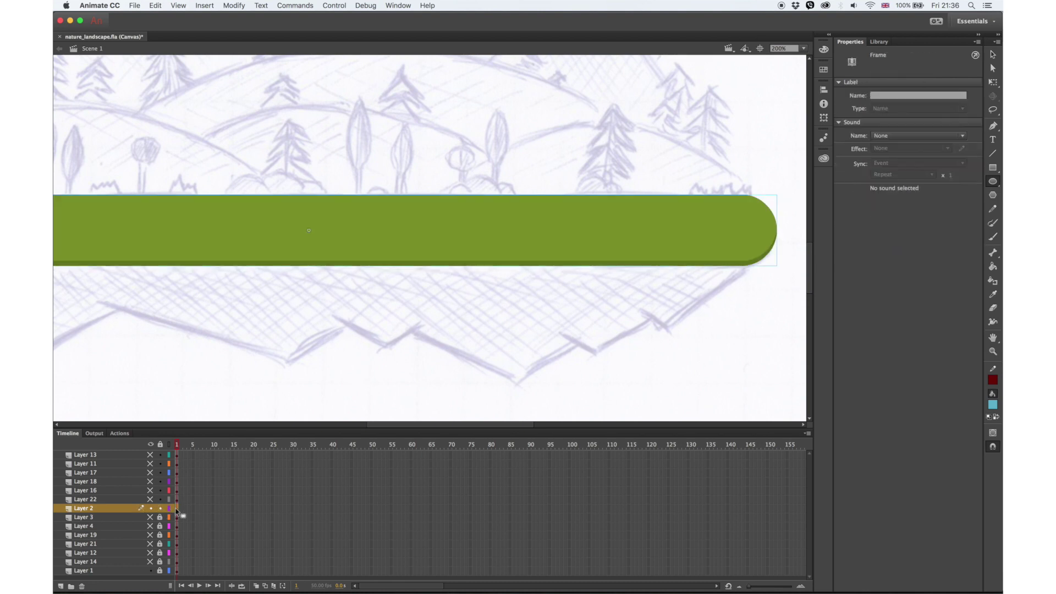
click(170, 509)
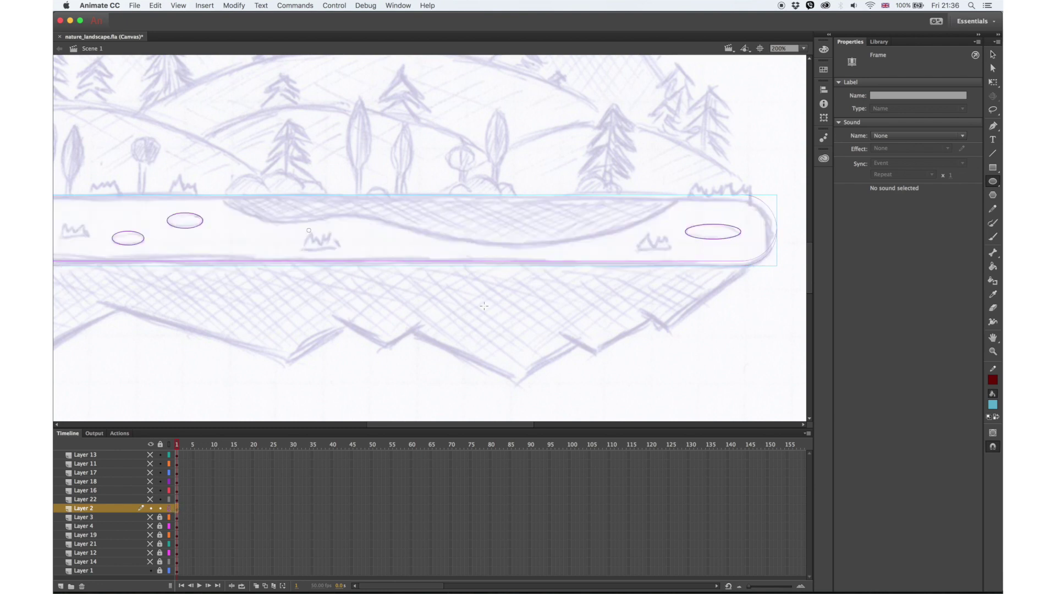
key(v)
click(767, 208)
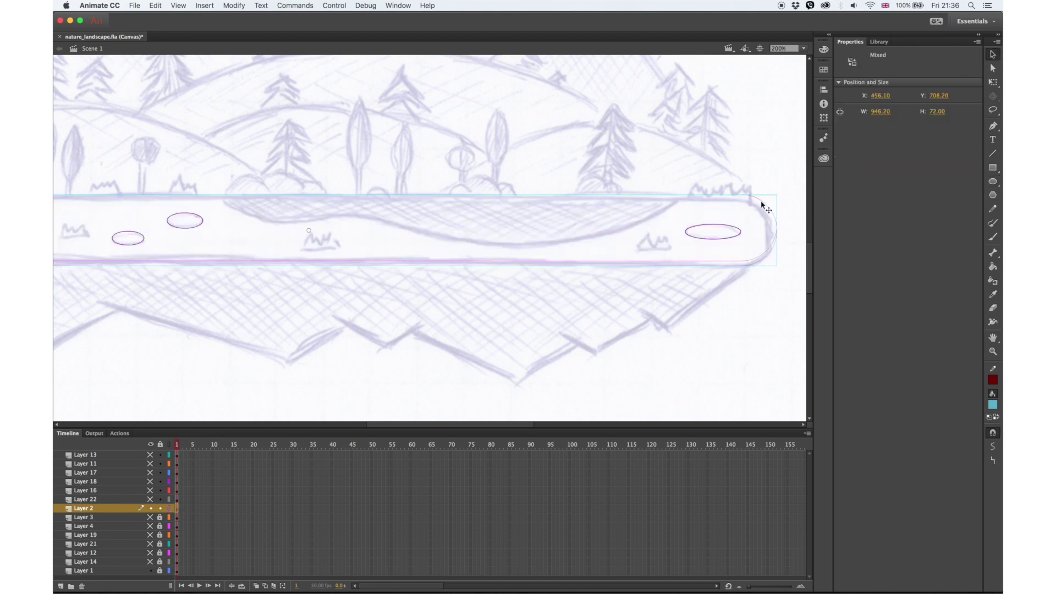
click(733, 211)
click(455, 260)
double_click(463, 265)
click(170, 455)
right_click(569, 134)
click(579, 156)
Step: Nudge the pasted ovals left and up onto the sketched patches, and show the symbol's layer in full colour
key(shift+Left)
key(shift+Left)
key(shift+Left)
key(shift+Left)
key(shift+Left)
key(shift+Left)
key(shift+Left)
key(shift+Left)
key(shift+Left)
key(shift+Left)
key(shift+Left)
key(shift+Left)
key(shift+Left)
key(shift+Left)
key(shift+Left)
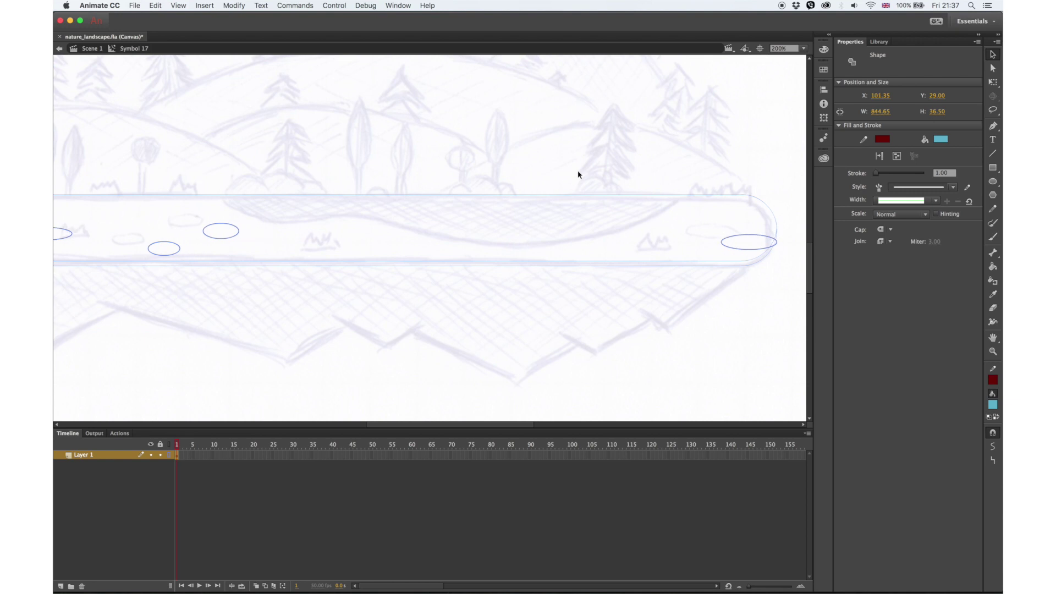
key(shift+Left)
key(shift+Up)
key(shift+Left)
key(shift+Left)
click(170, 456)
click(601, 339)
Step: Sample the grass green, darken it slightly and fill all five ovals with the darker green
click(993, 294)
click(742, 229)
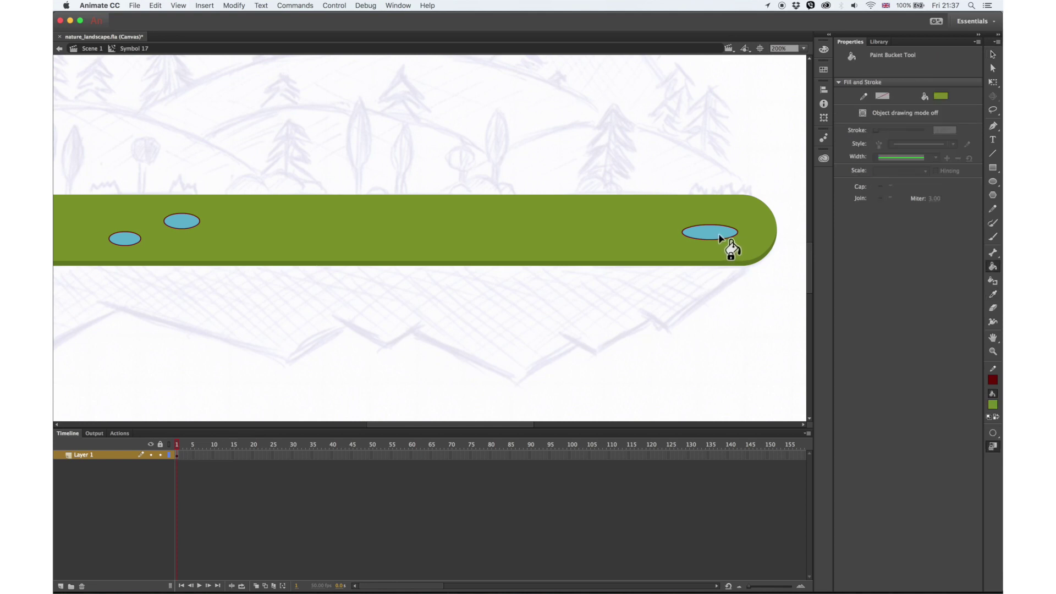
click(718, 232)
click(993, 405)
click(983, 415)
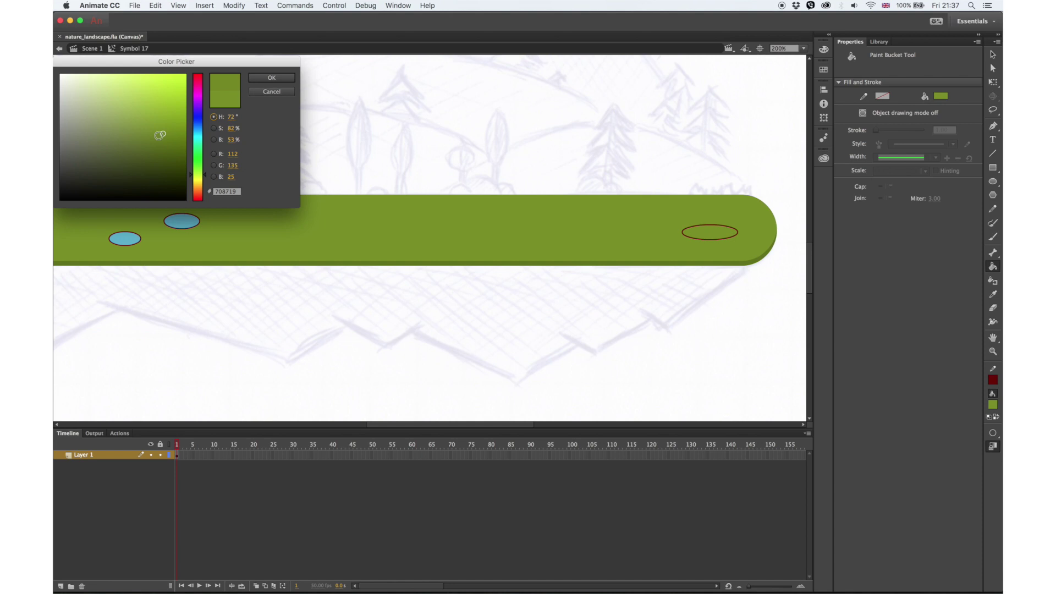
click(266, 79)
click(185, 223)
click(125, 238)
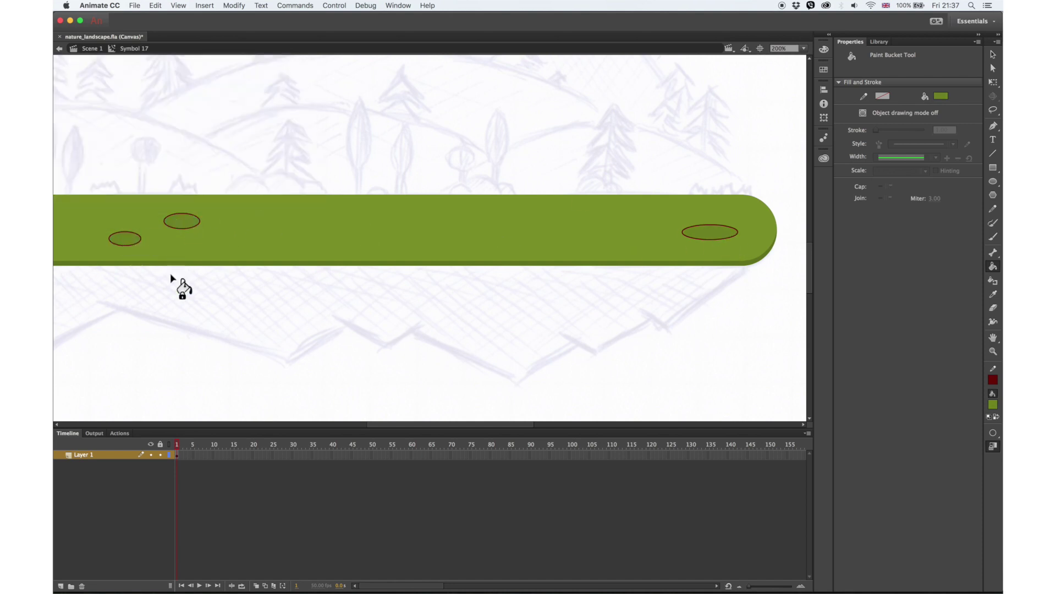
scroll(275, 275, left, 5)
click(281, 226)
click(204, 247)
Step: Delete the dark red outlines around the oval grass patches
key(v)
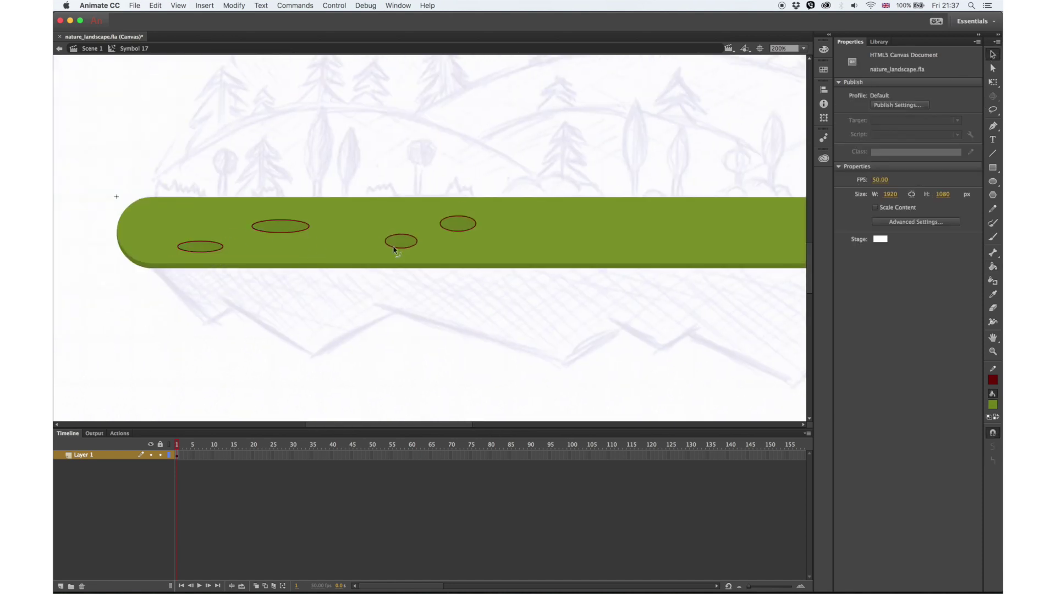
double_click(396, 248)
key(Delete)
double_click(454, 230)
key(Delete)
double_click(253, 227)
key(Delete)
click(221, 251)
key(Delete)
drag(656, 331, 394, 311)
double_click(718, 225)
key(Delete)
key(super+1)
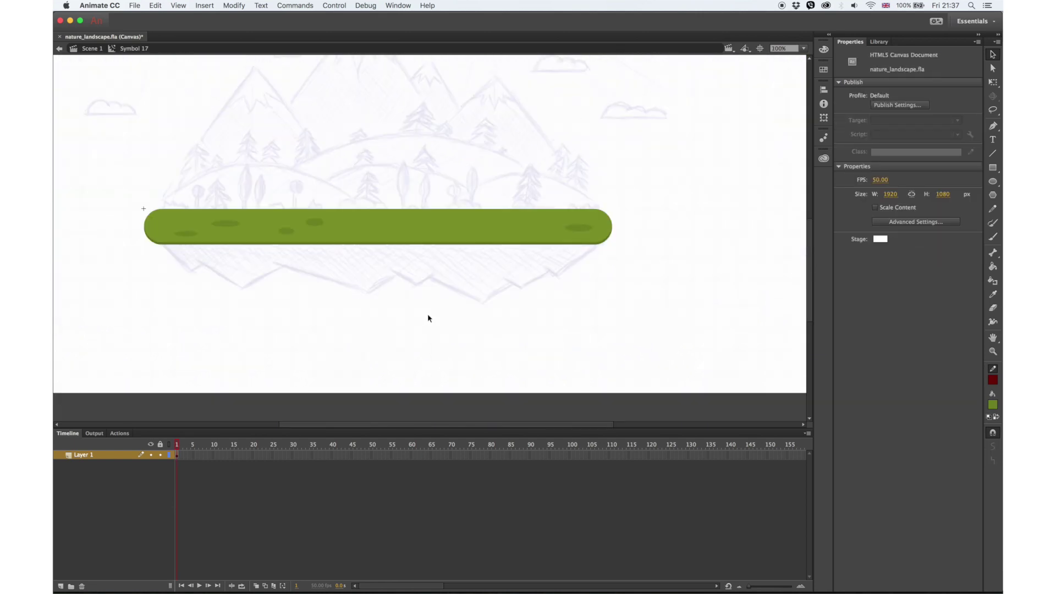
Step: Return to the main scene and show the grass strip in full colour with the pond's layer visible above it
double_click(278, 402)
click(168, 509)
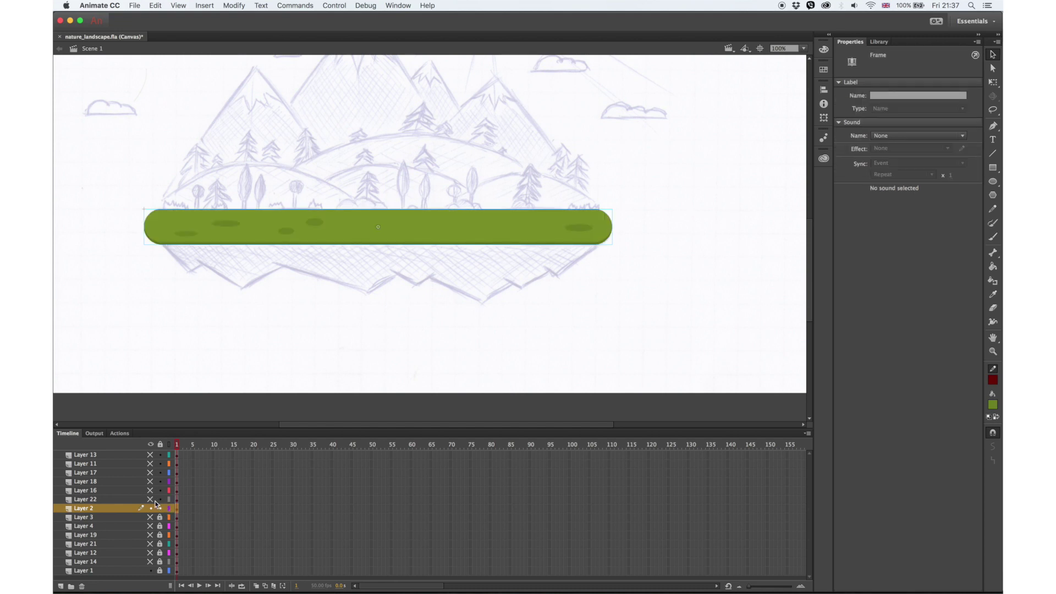
click(150, 499)
click(151, 499)
click(151, 500)
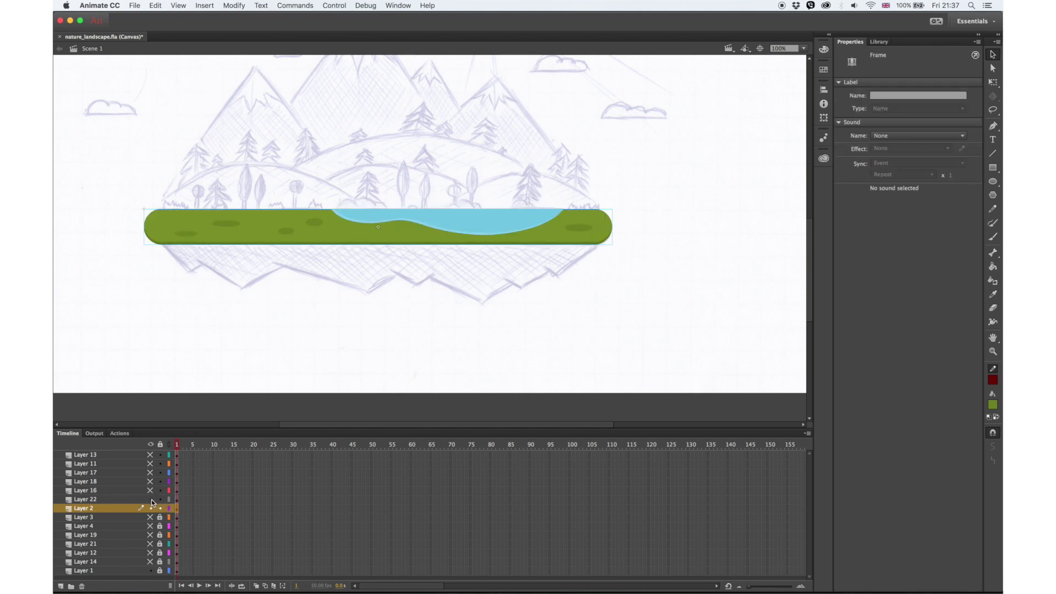
Step: Convert the pond's artwork into a movie clip symbol and open that symbol for editing
click(473, 228)
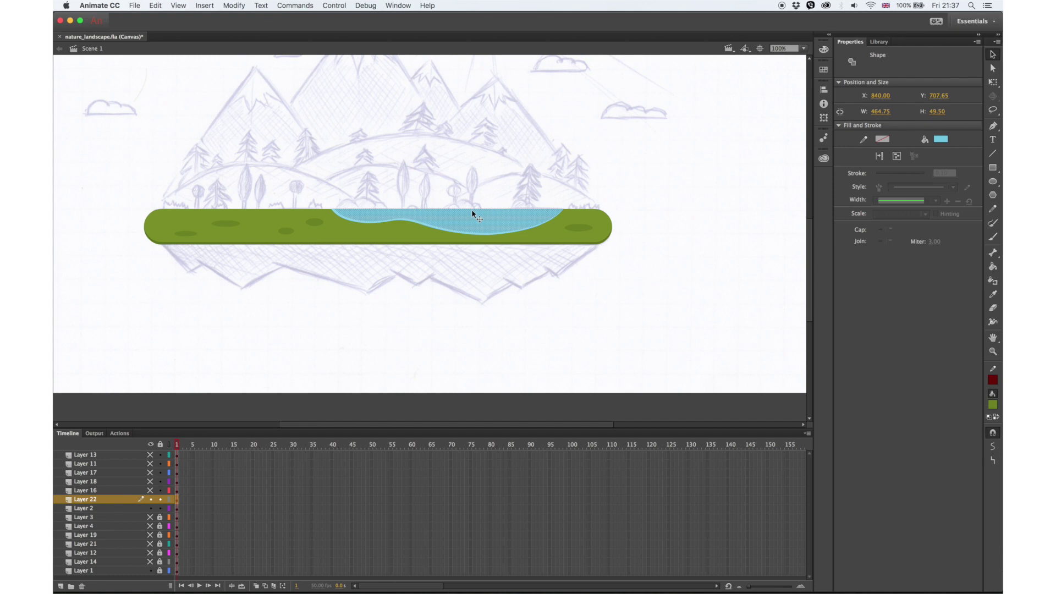
click(119, 498)
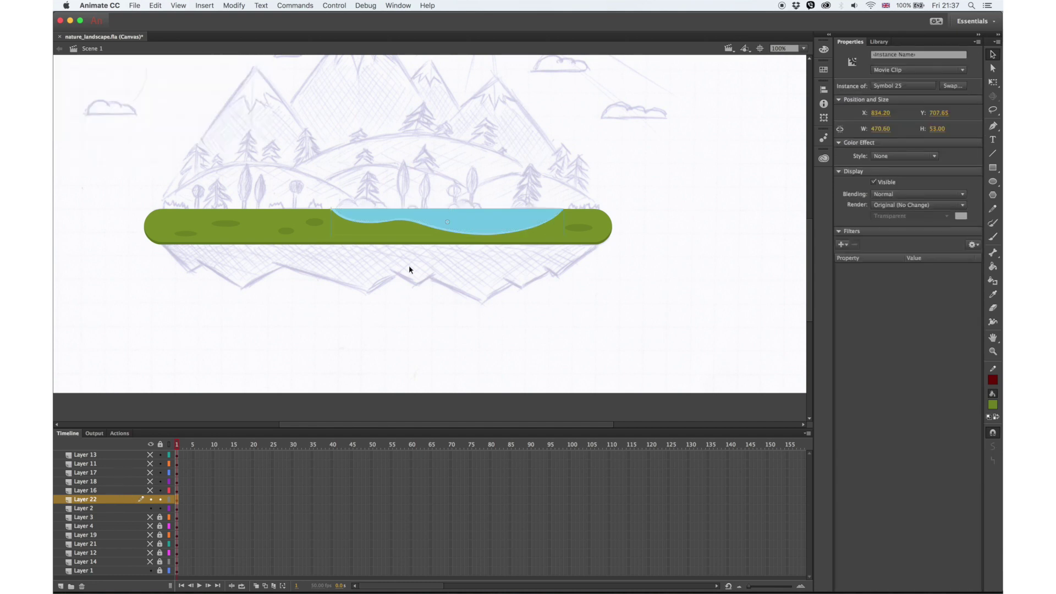
double_click(494, 222)
drag(360, 321, 427, 343)
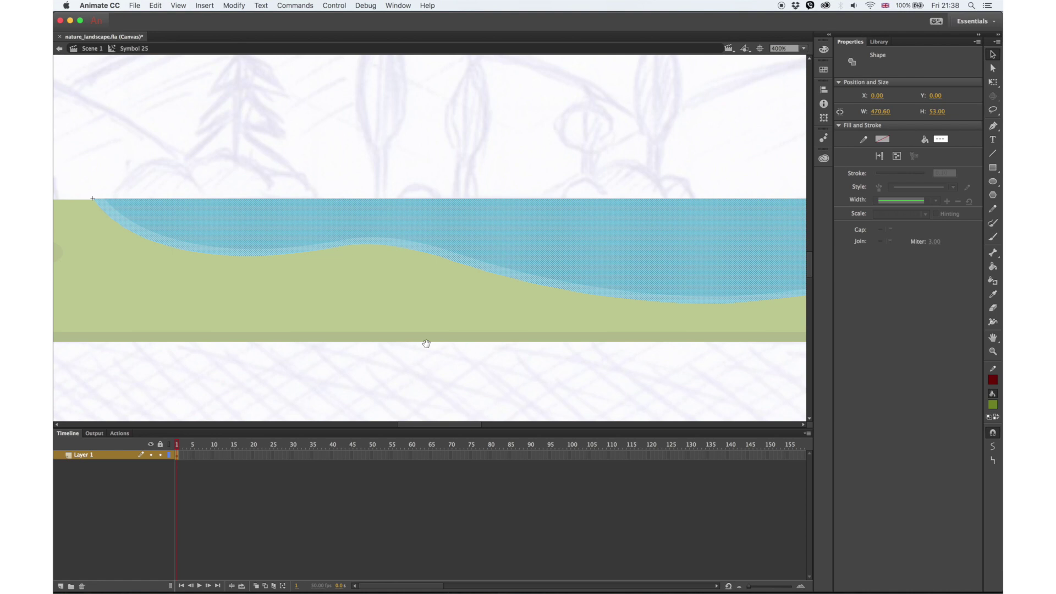
drag(654, 231, 598, 224)
Step: Draw a wide, flat oval inside the deeper right-hand part of the pond
click(590, 161)
key(o)
mouse_move(512, 216)
mouse_down()
mouse_move(759, 278)
mouse_move(792, 274)
mouse_up()
key(v)
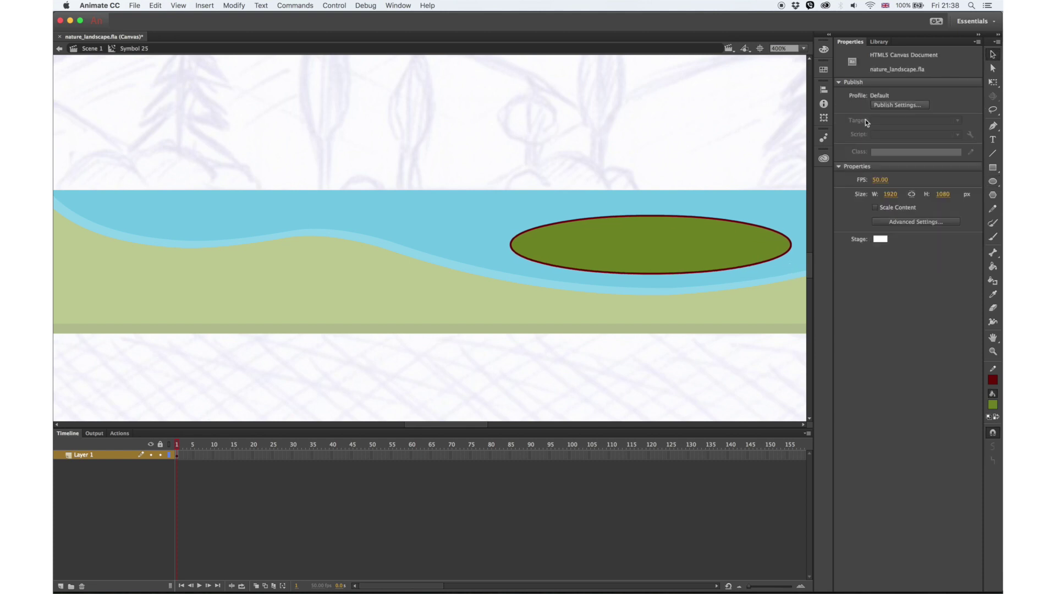
Step: Offset the oval's outline to cut out a thin crescent, fill it with the pond rim's light blue, and delete the dark red outlines
click(708, 217)
key(Right)
key(Up)
click(697, 154)
click(993, 294)
click(662, 294)
click(764, 244)
key(v)
double_click(721, 266)
key(Delete)
Step: Duplicate the light blue ripple, scale the copy to about 120 px wide, and place it just above the original
click(662, 271)
key(super+c)
key(super+v)
click(993, 83)
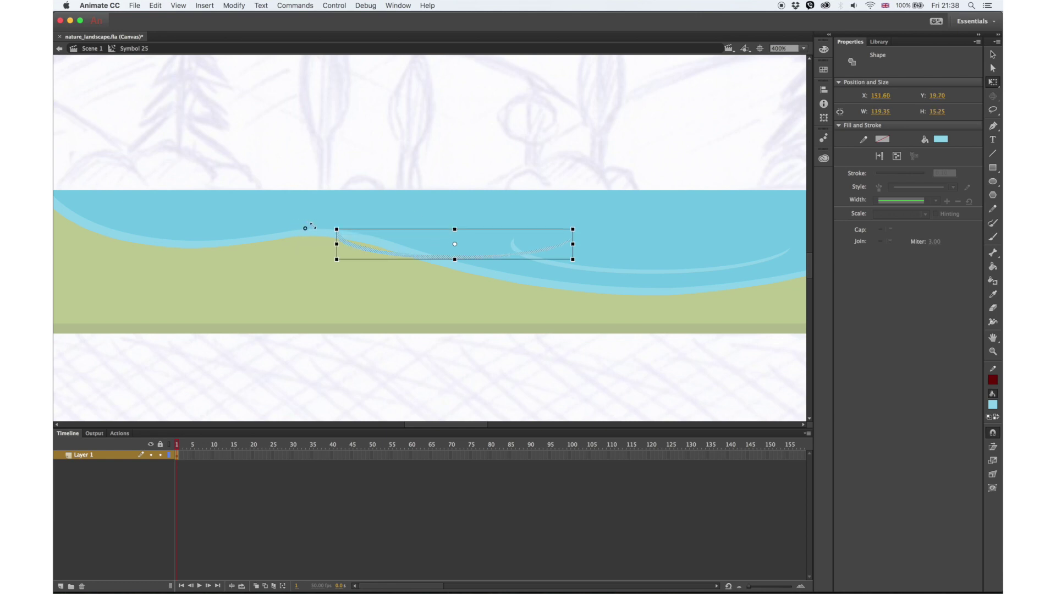
drag(371, 246, 571, 251)
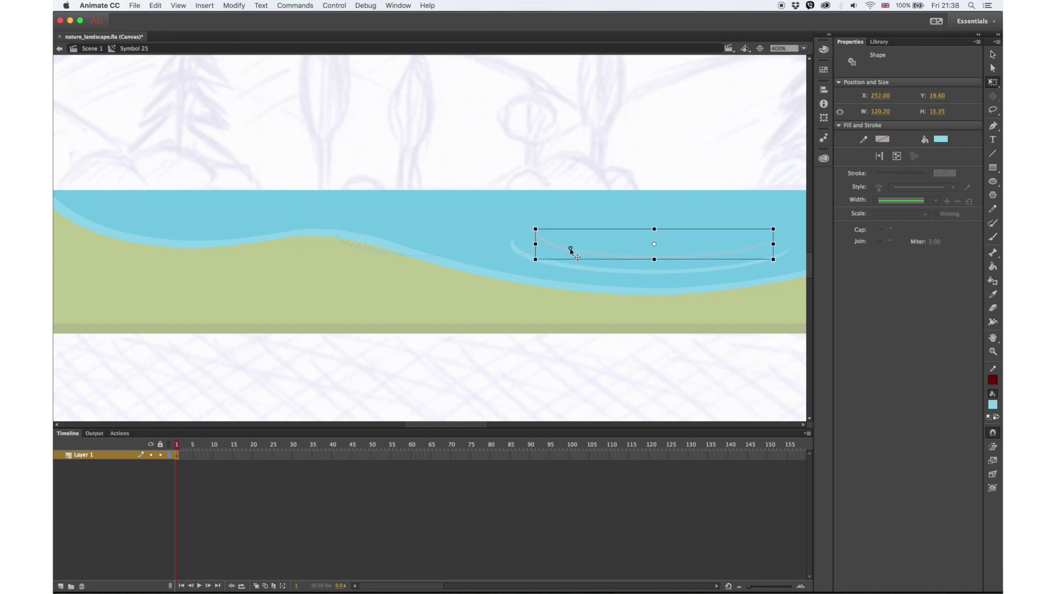
click(595, 160)
key(super+minus)
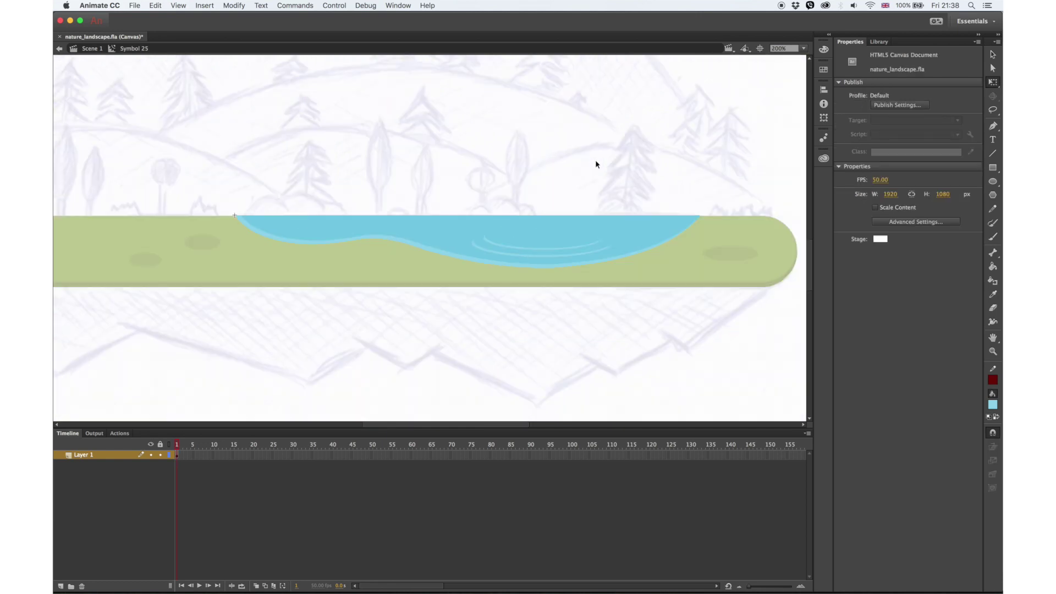
Step: Copy the two ripples to the shallow left-hand part of the pond at a smaller size, and return to the main scene
click(520, 252)
drag(545, 245, 436, 240)
drag(502, 231, 302, 231)
click(993, 54)
double_click(393, 167)
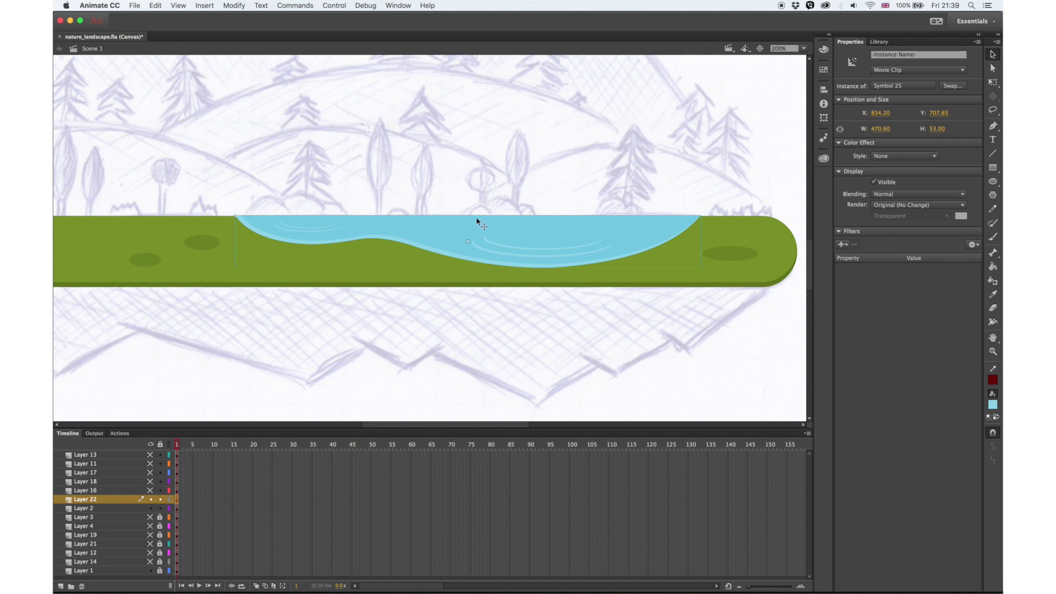
Step: Show all hidden layers and lock every layer to review the complete landscape in full colour
scroll(425, 313, left, 5)
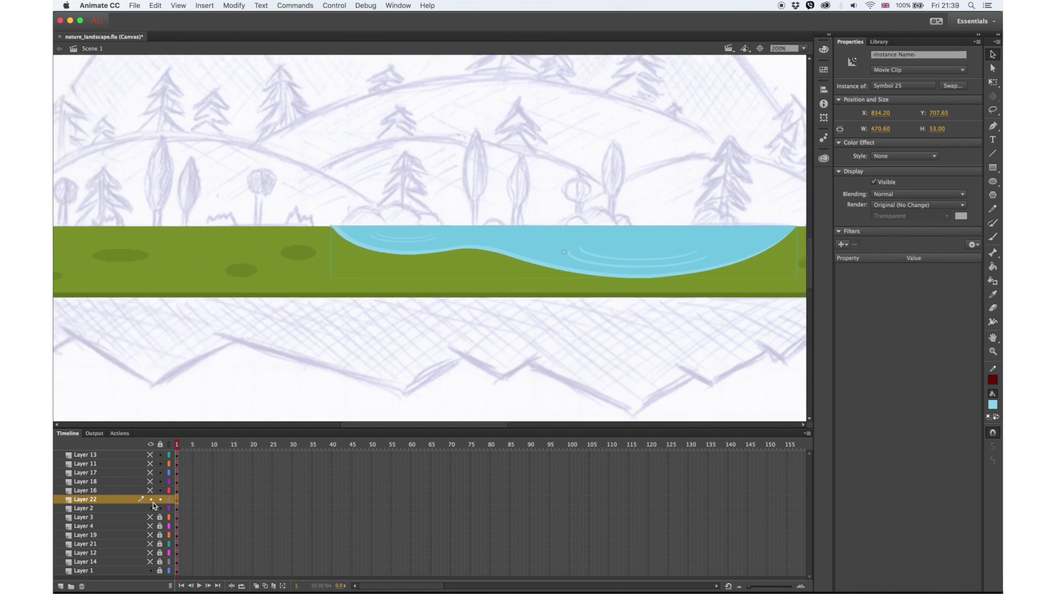
click(153, 507)
click(152, 508)
drag(149, 456, 151, 561)
drag(160, 506, 160, 451)
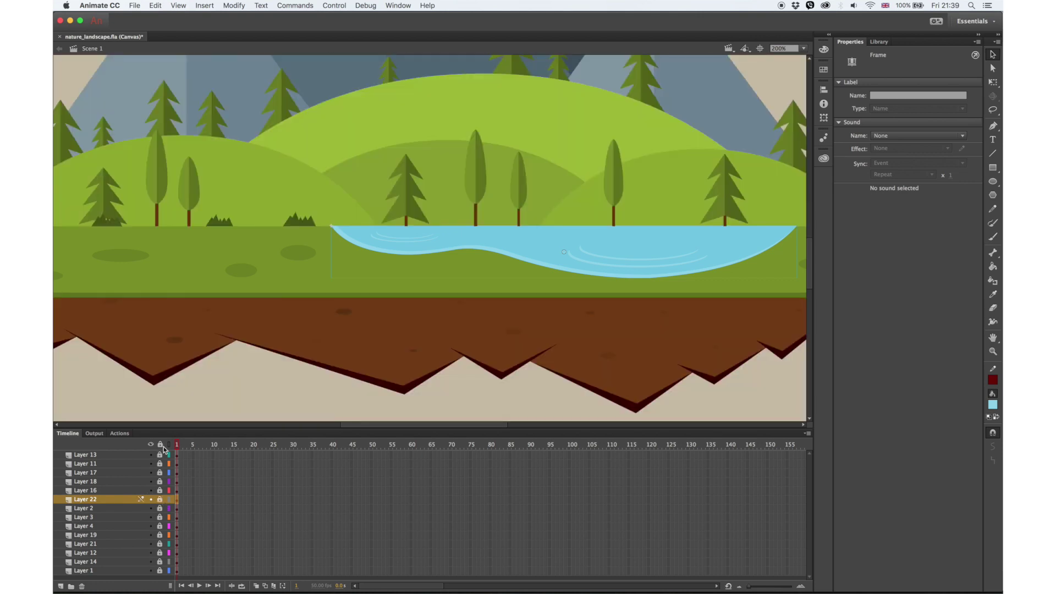
key(super+minus)
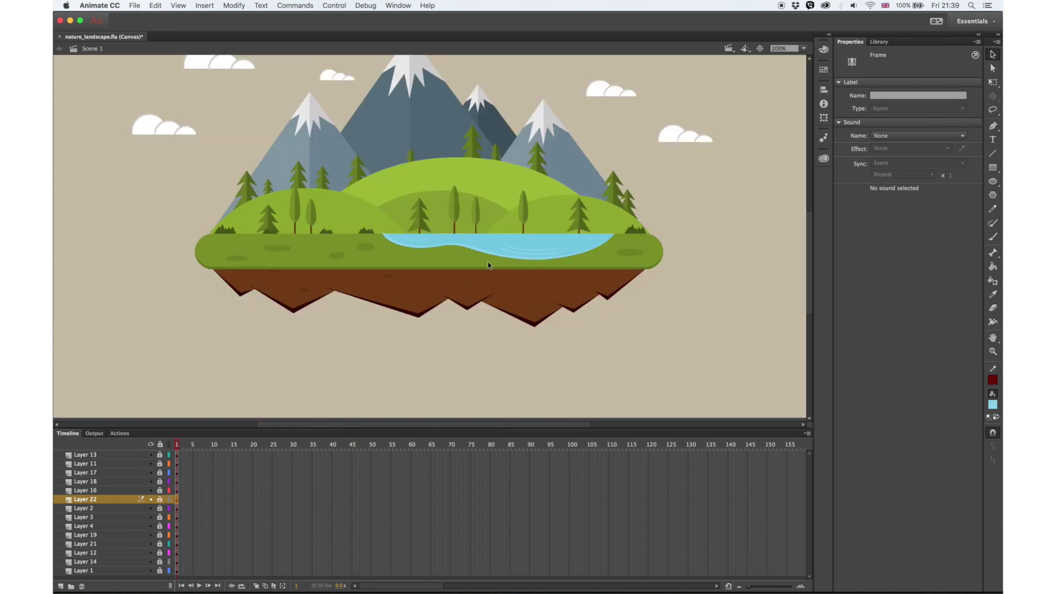
click(519, 262)
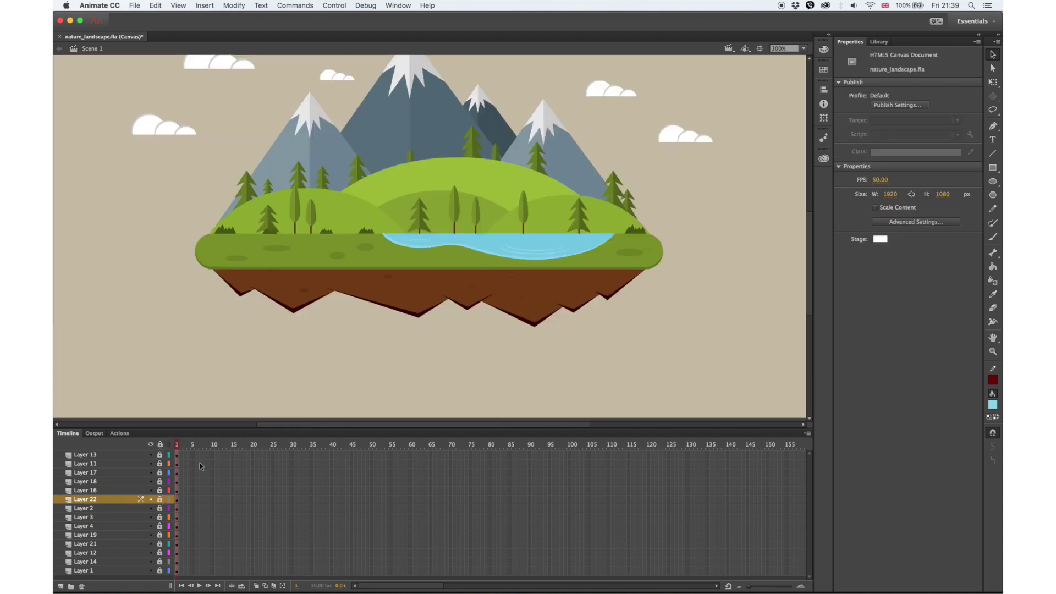
Step: Inside the pond symbol, outline the pond's curved edge in dark red and stretch that outline downward to about 57.5 px high
double_click(537, 254)
key(super+equal)
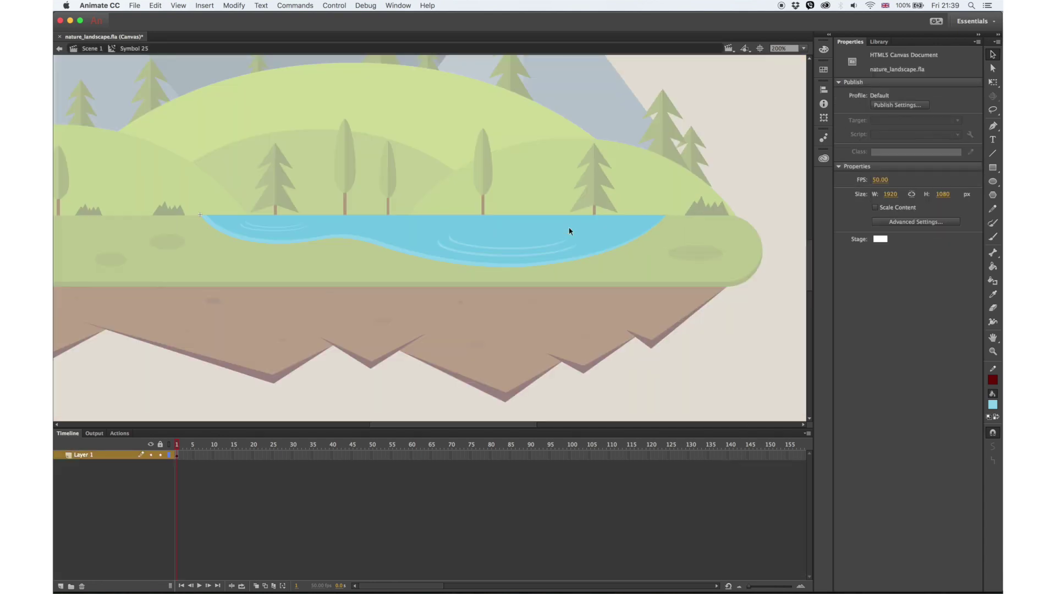
click(993, 236)
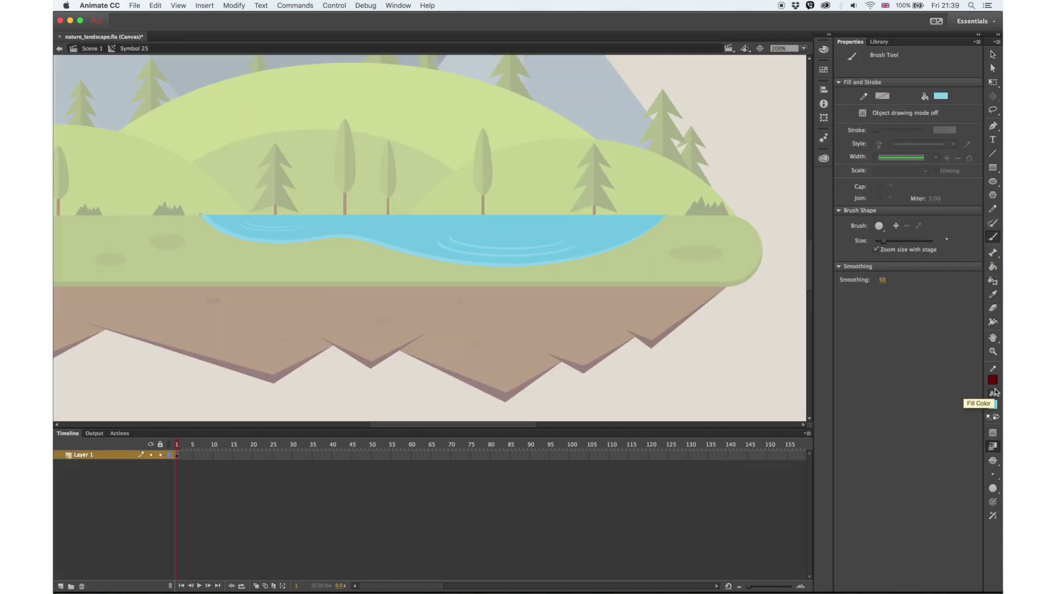
click(993, 281)
click(614, 254)
key(v)
double_click(602, 248)
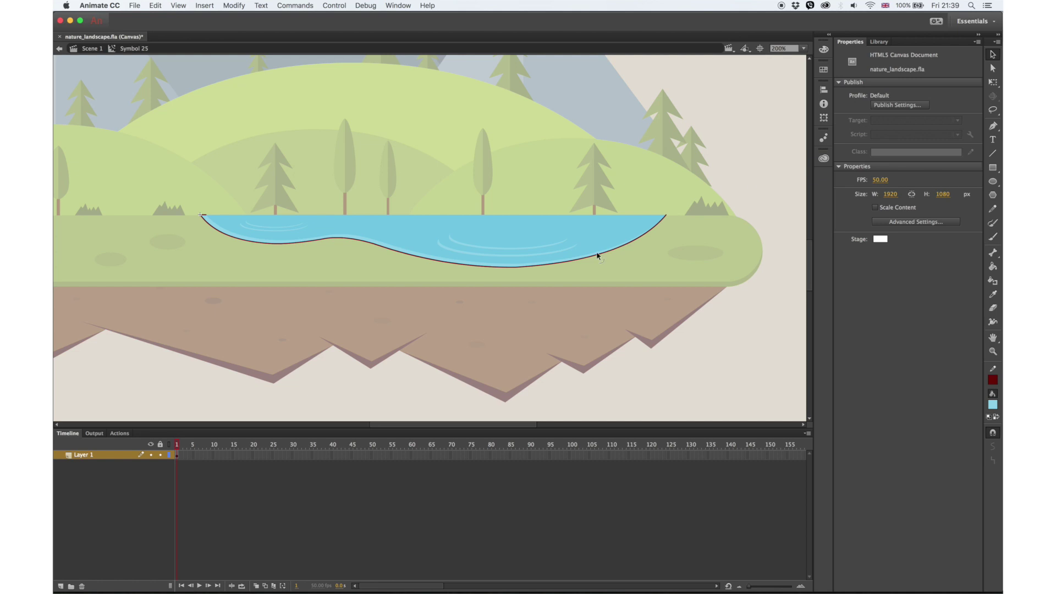
key(q)
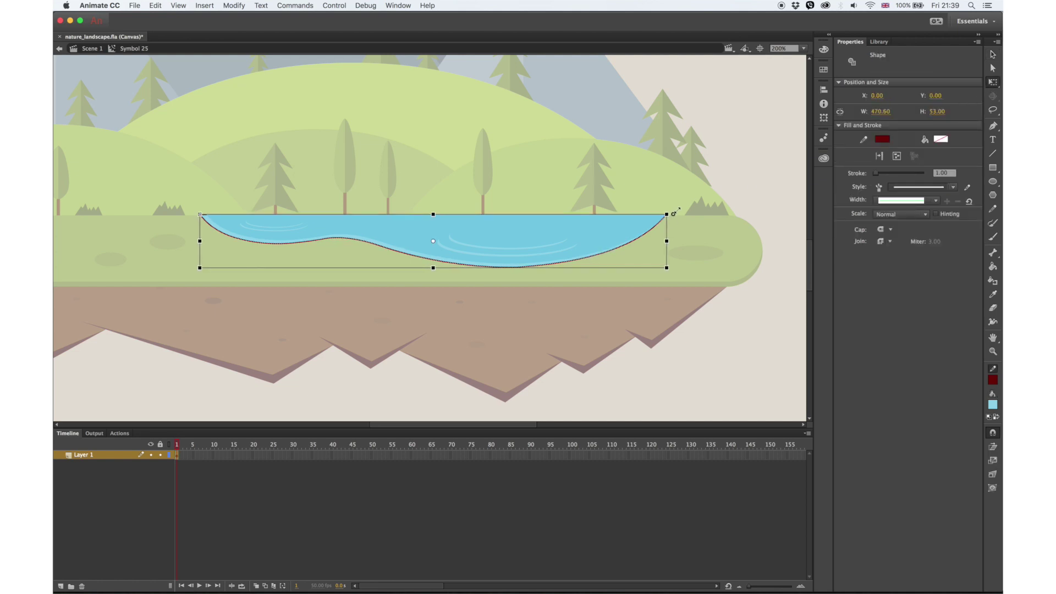
drag(434, 268, 434, 272)
Step: Fill the gap beneath the pond with the dark green sampled from the grass strip's edge, and delete the dark red outline
double_click(753, 174)
click(993, 294)
click(718, 273)
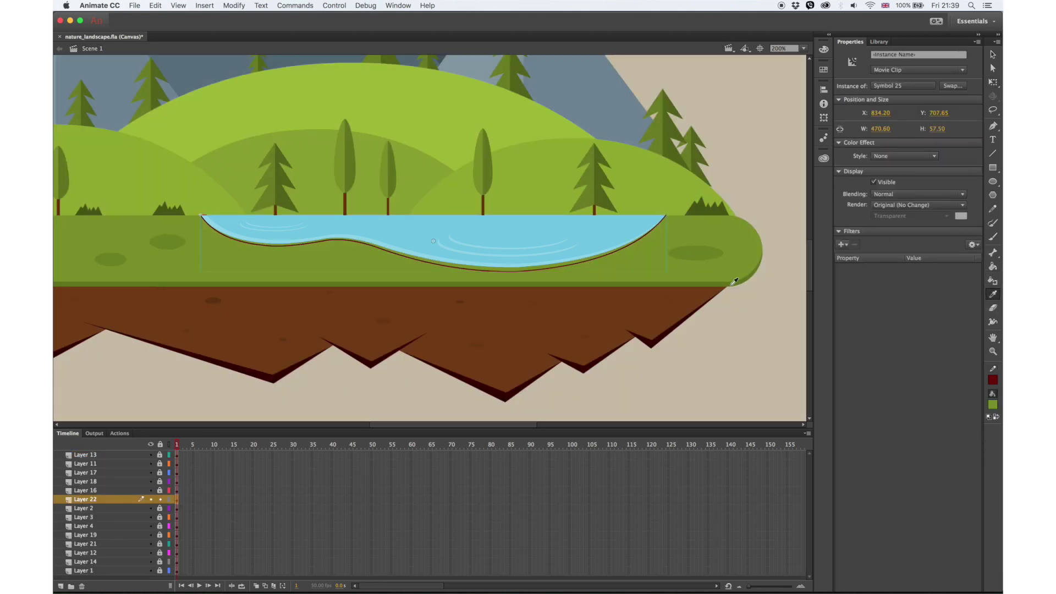
key(v)
double_click(598, 262)
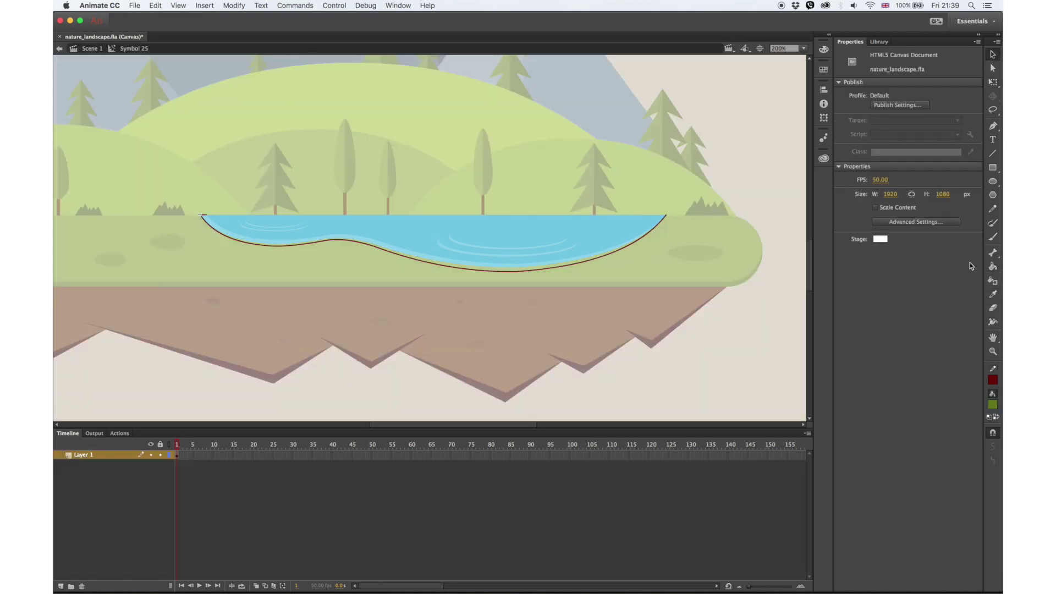
click(545, 269)
double_click(602, 258)
key(Delete)
double_click(749, 121)
key(super+minus)
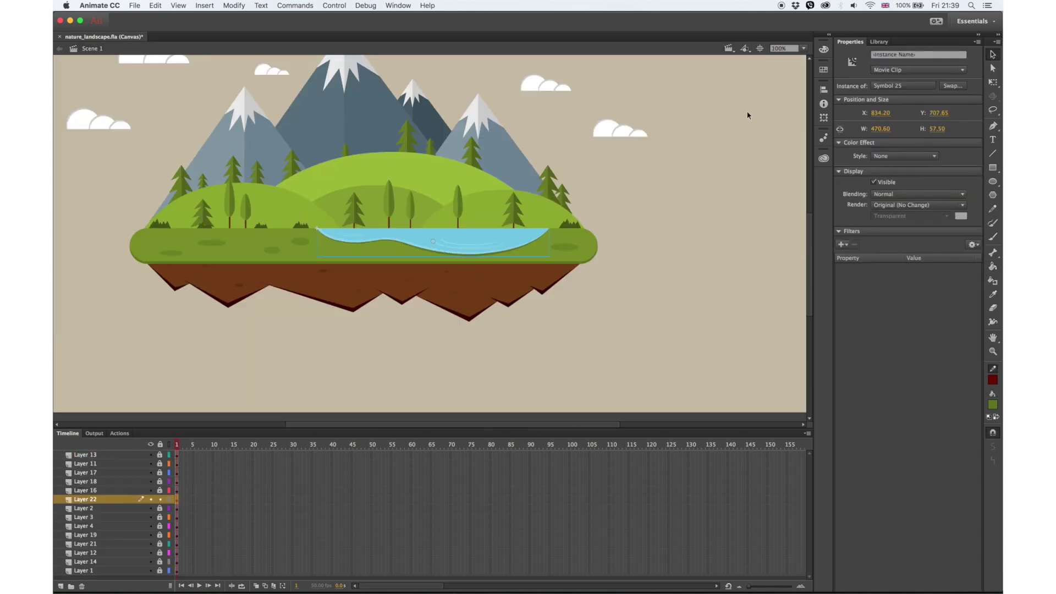
click(704, 278)
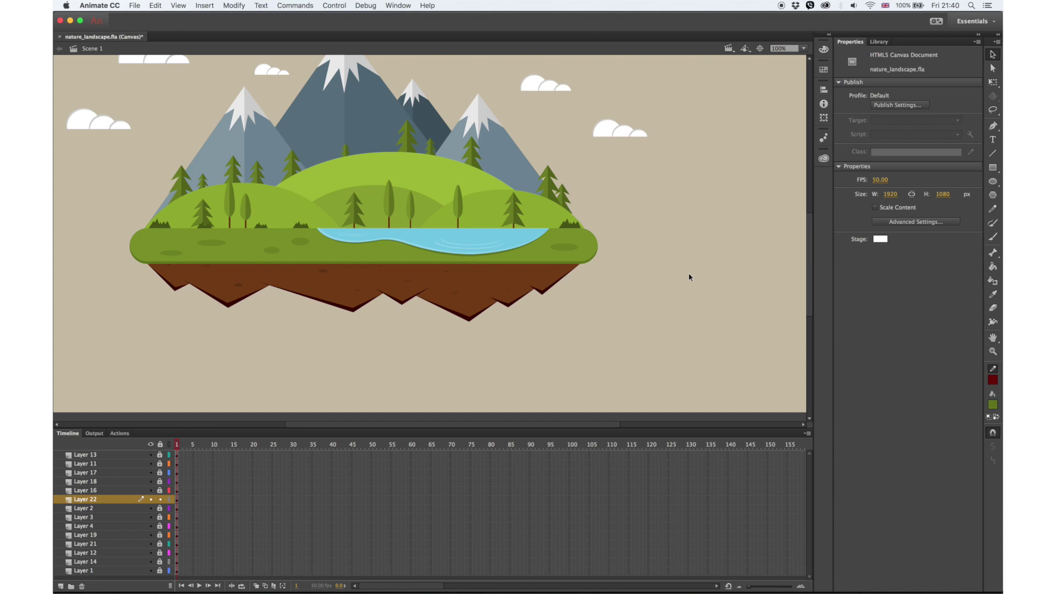
Step: Recolour the thin rim beneath the pond with a lighter green and return to the main scene
double_click(495, 256)
click(993, 404)
click(982, 418)
click(154, 126)
click(271, 78)
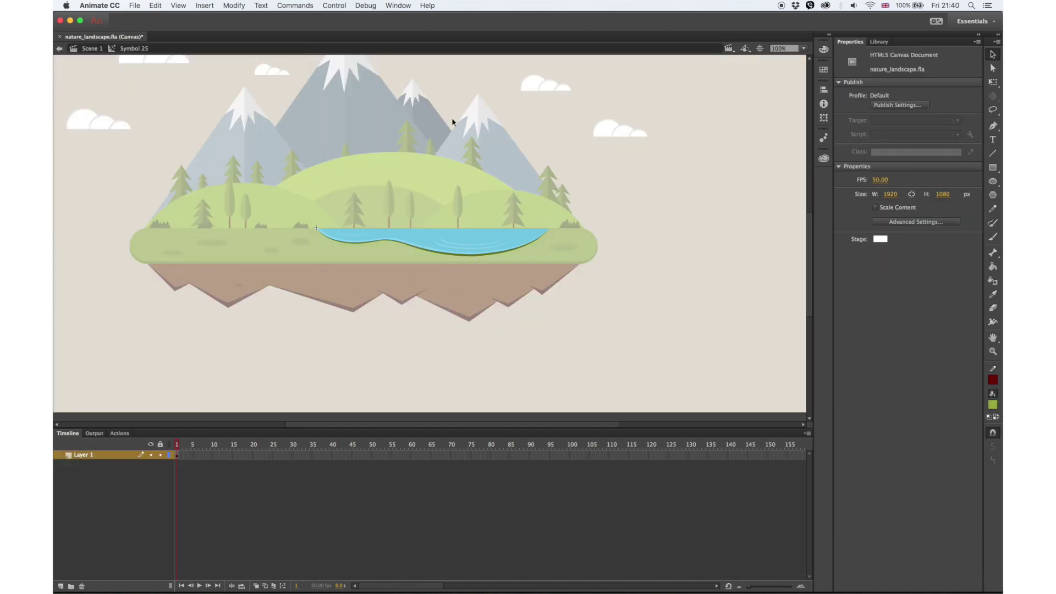
click(993, 267)
click(469, 256)
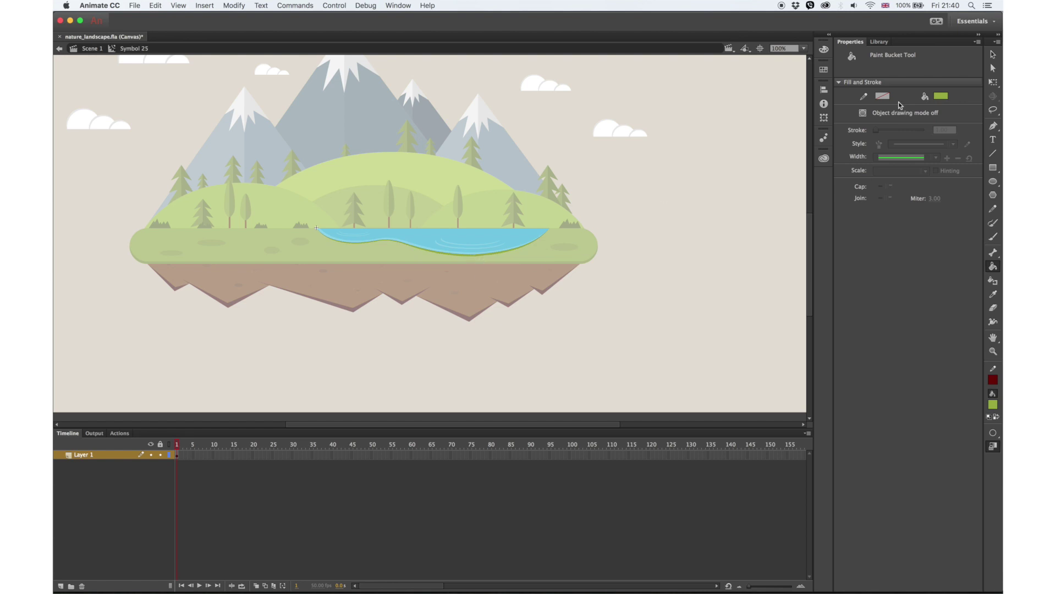
key(v)
double_click(710, 191)
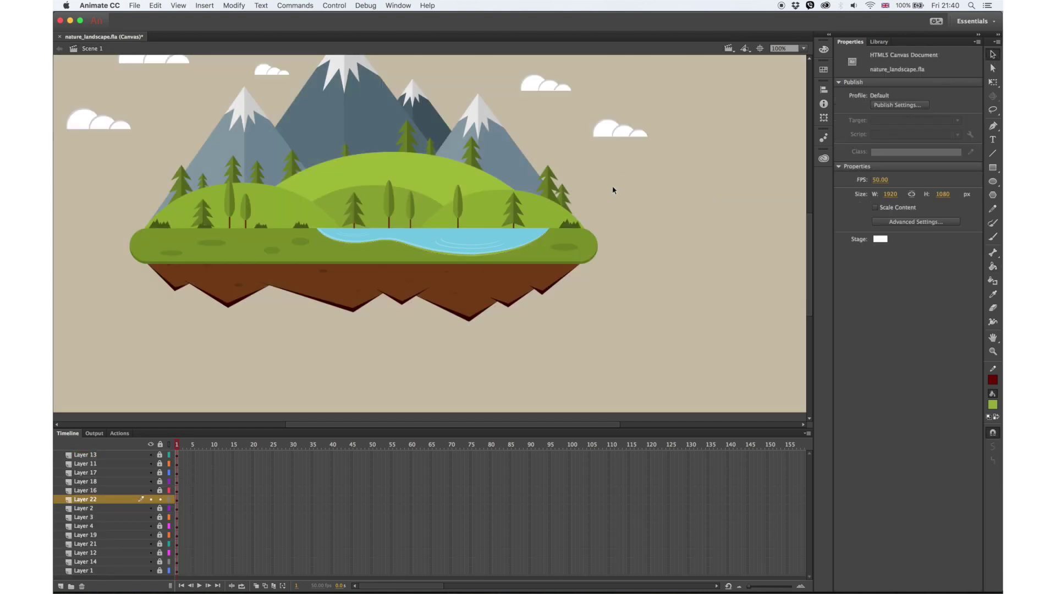
Step: Try squashing the whole pond to about 43.5 px high
click(467, 241)
key(q)
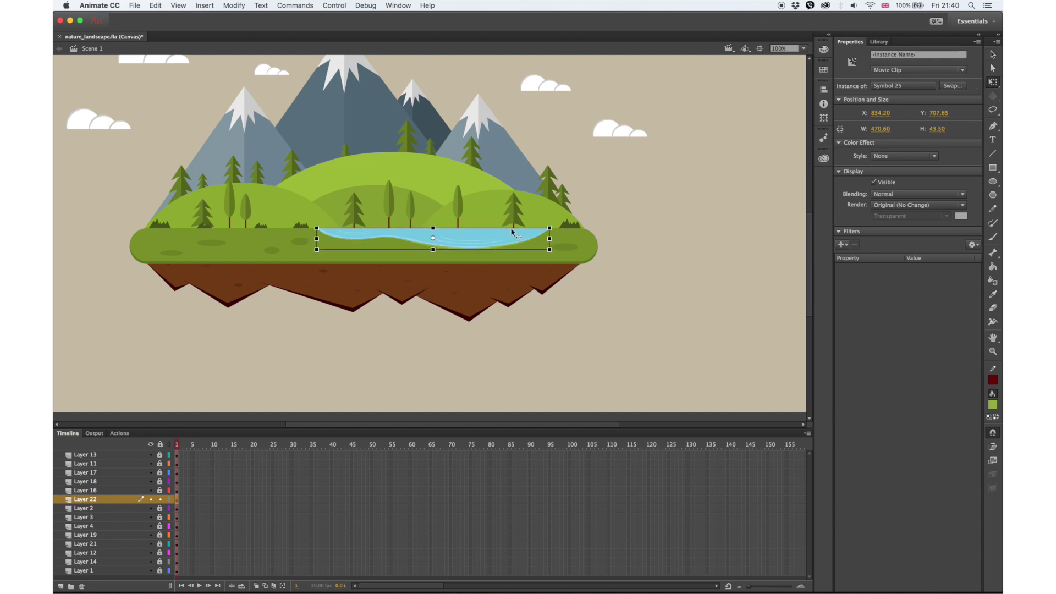
click(539, 288)
key(ctrl+a)
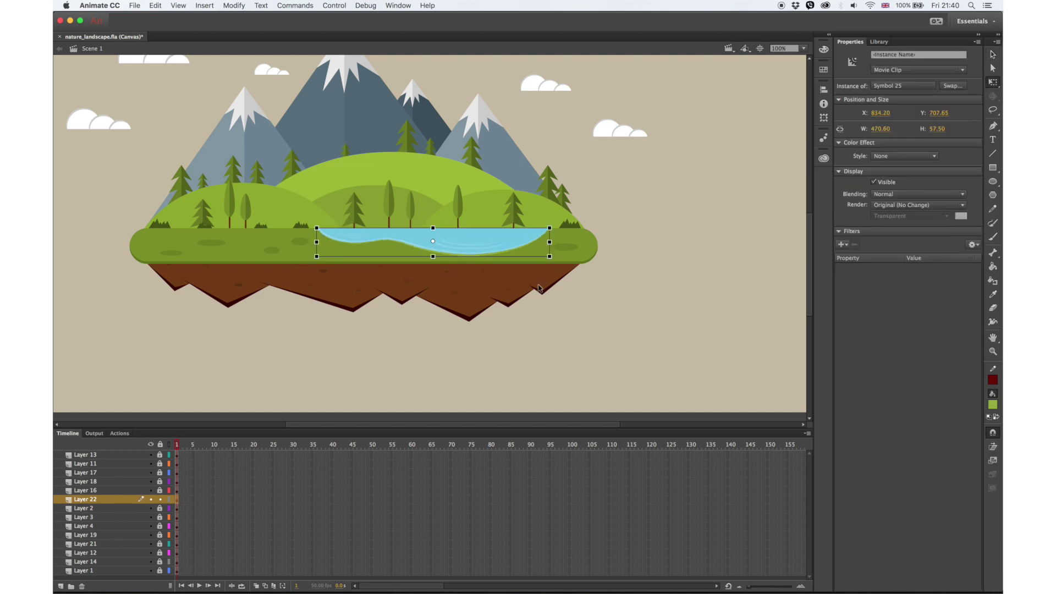
click(656, 195)
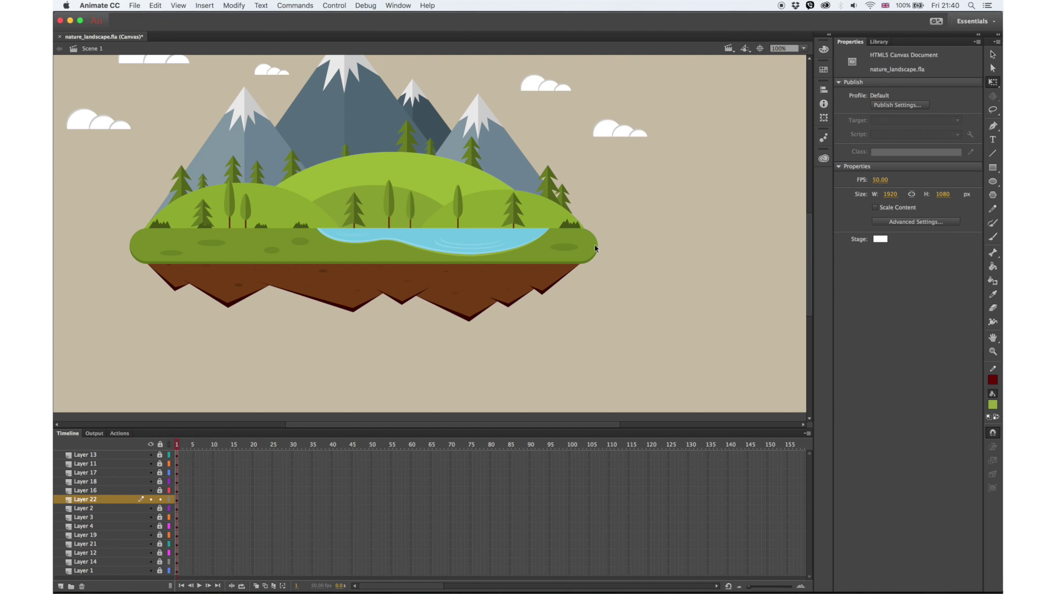
Step: Unlock Layers 2, 3 and 4, and widen the grass strip's shape inside its symbol to about 972 px
key(v)
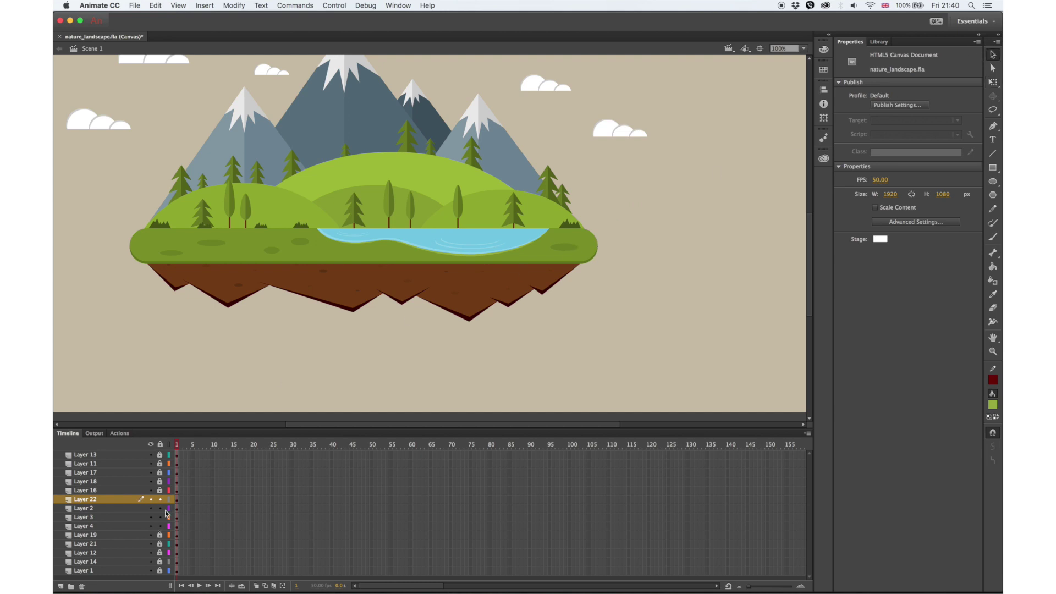
click(342, 272)
double_click(346, 257)
double_click(384, 257)
key(q)
click(992, 473)
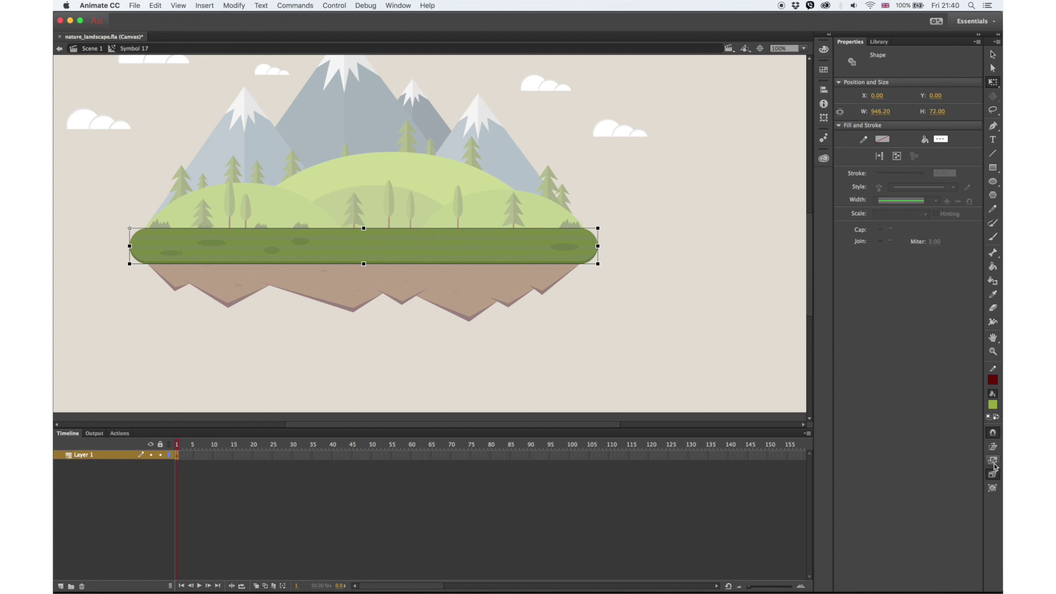
drag(598, 264, 610, 266)
double_click(636, 263)
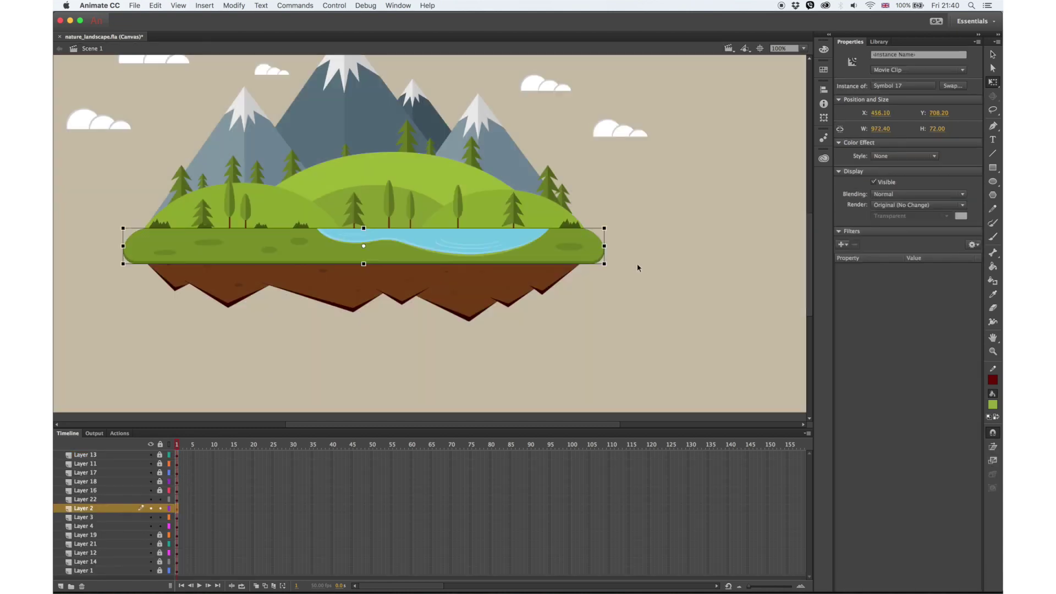
Step: Widen the brown rock base's artwork inside its symbol to about 922 px and return to the main scene
click(551, 287)
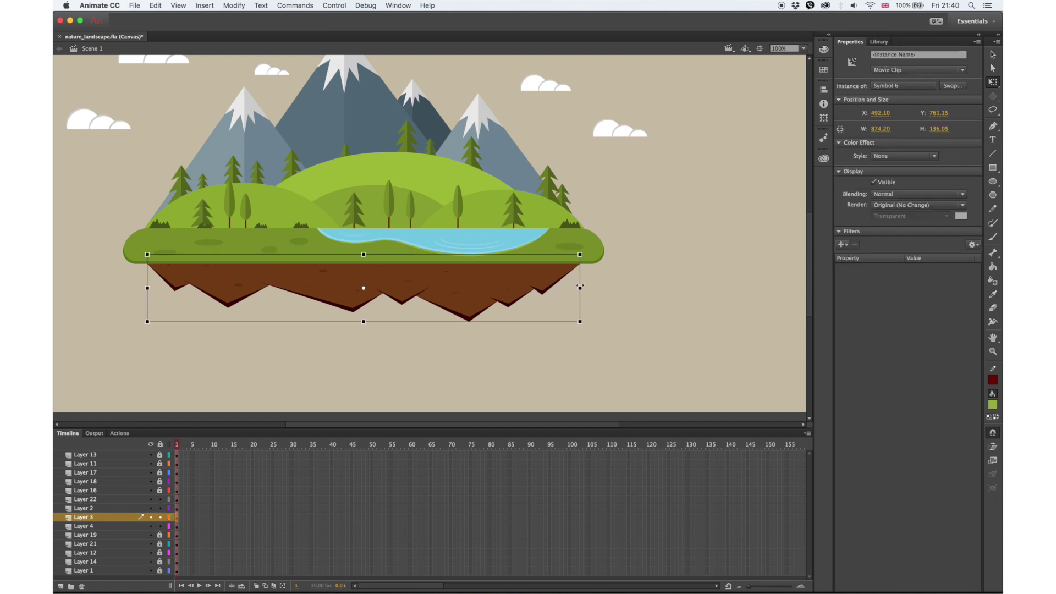
double_click(552, 284)
key(super+a)
drag(581, 288, 585, 287)
key(super+z)
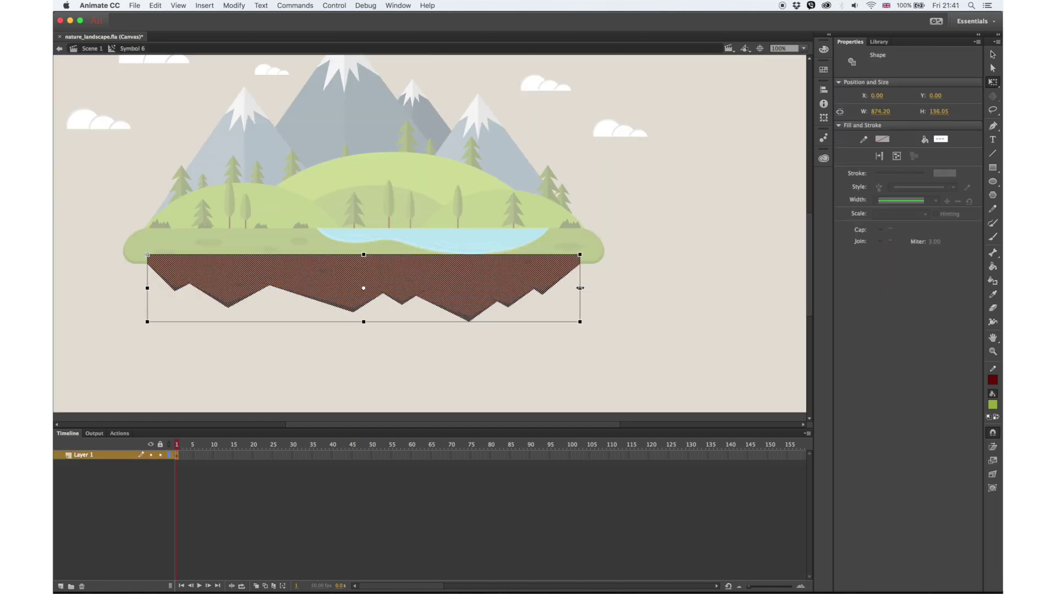
double_click(627, 288)
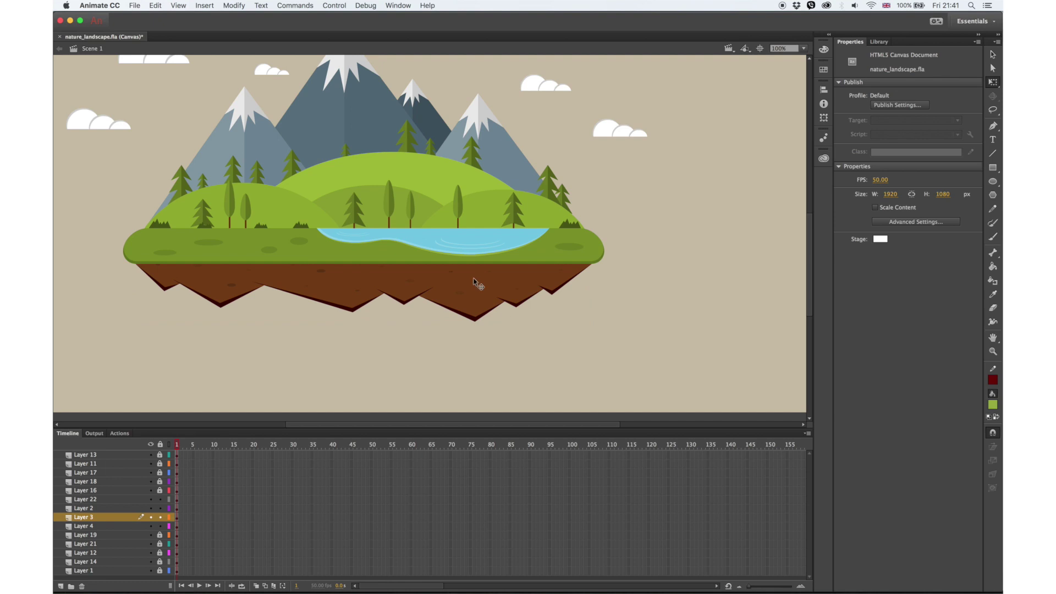
Step: Reduce the height of the grass strip's artwork inside its symbol to about 61 px
click(353, 258)
double_click(350, 260)
click(352, 260)
drag(364, 262, 560, 257)
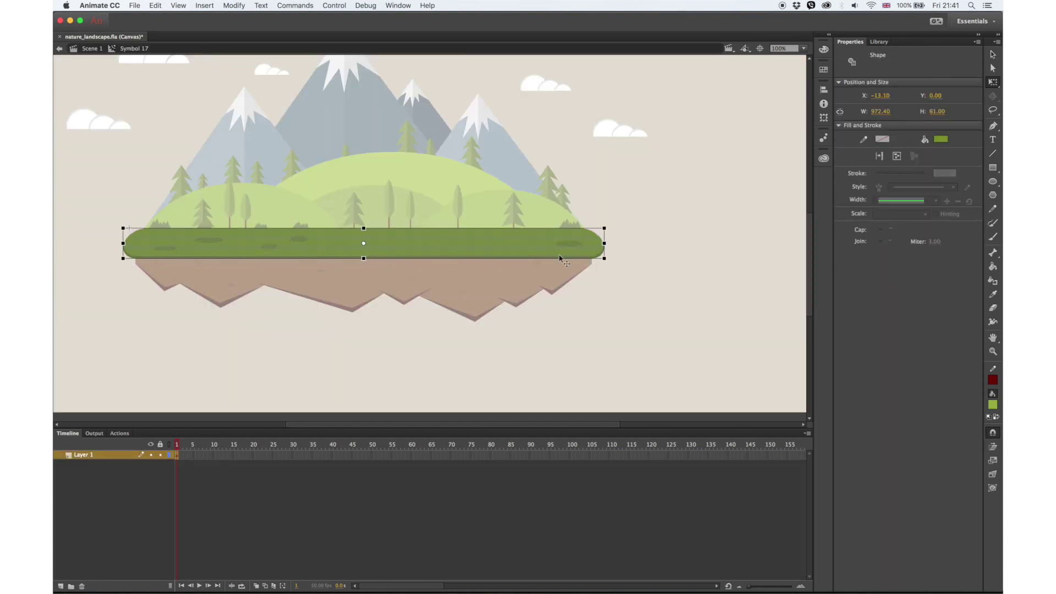
double_click(627, 246)
Step: Nudge the brown rock base upward until it meets the underside of the grass strip
click(562, 272)
key(Up)
key(Up)
key(Up)
key(Up)
key(Up)
key(Up)
key(Up)
key(Up)
key(Up)
key(Up)
key(Up)
key(Up)
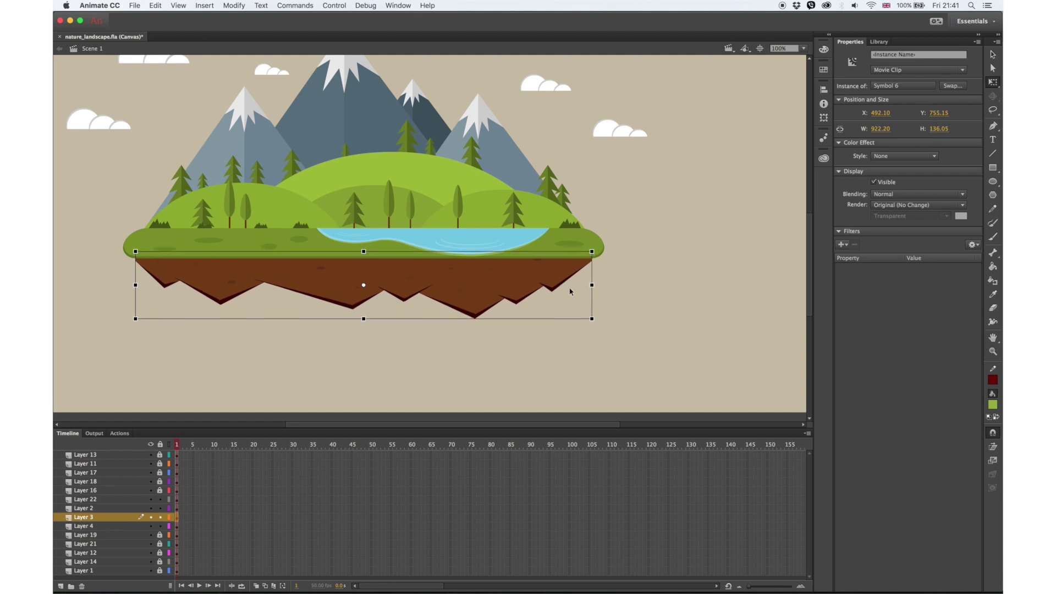
Step: Reduce the height of the pond's artwork inside its symbol to about 50 px so it fits the grass strip
double_click(506, 241)
click(509, 240)
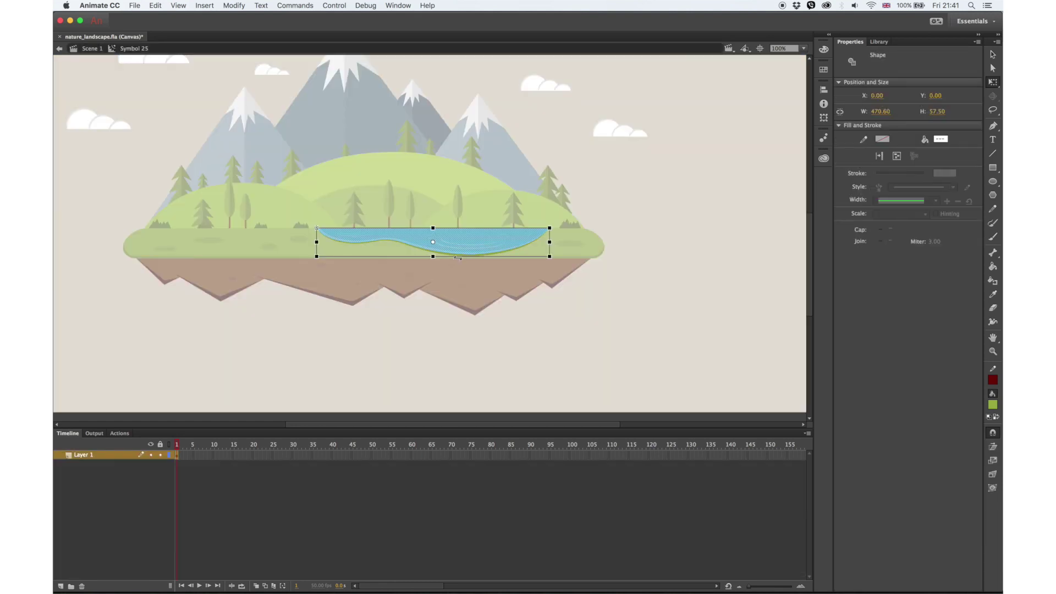
drag(433, 255, 433, 251)
double_click(674, 229)
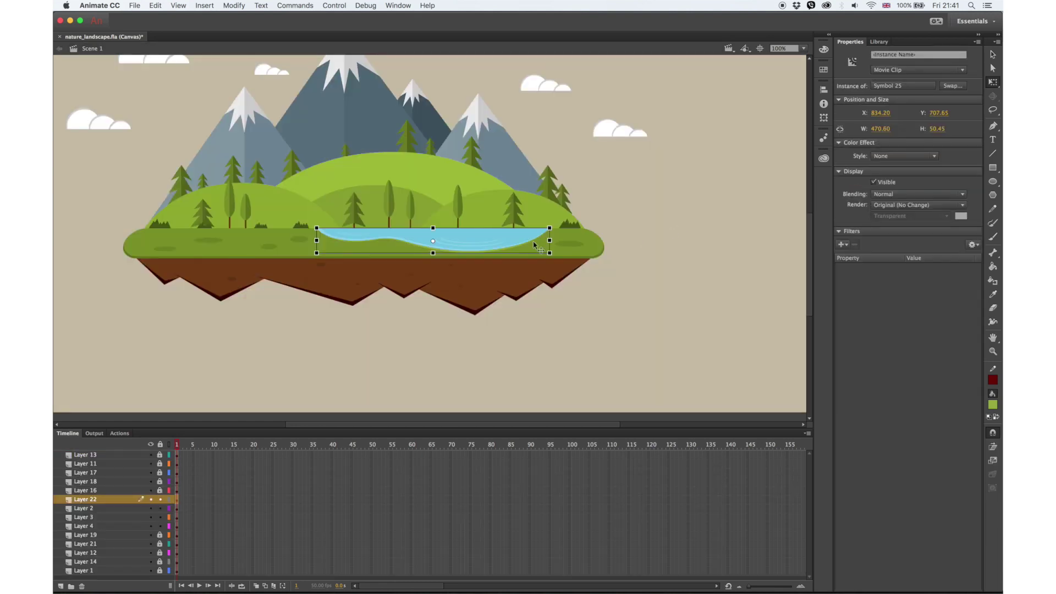
click(130, 225)
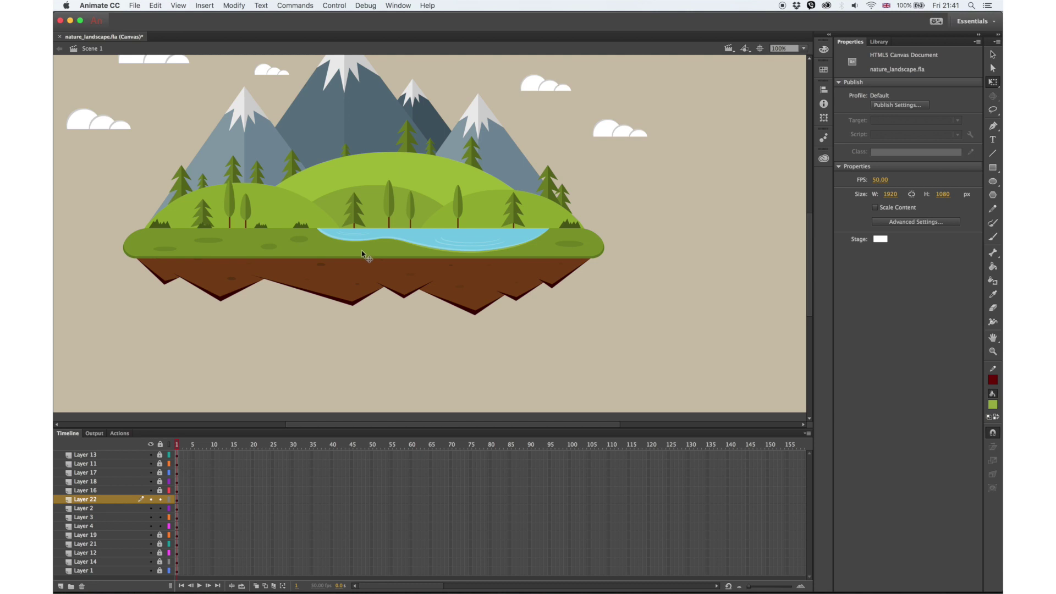
Step: Hide all layers of the landscape in the main scene
drag(347, 212, 378, 280)
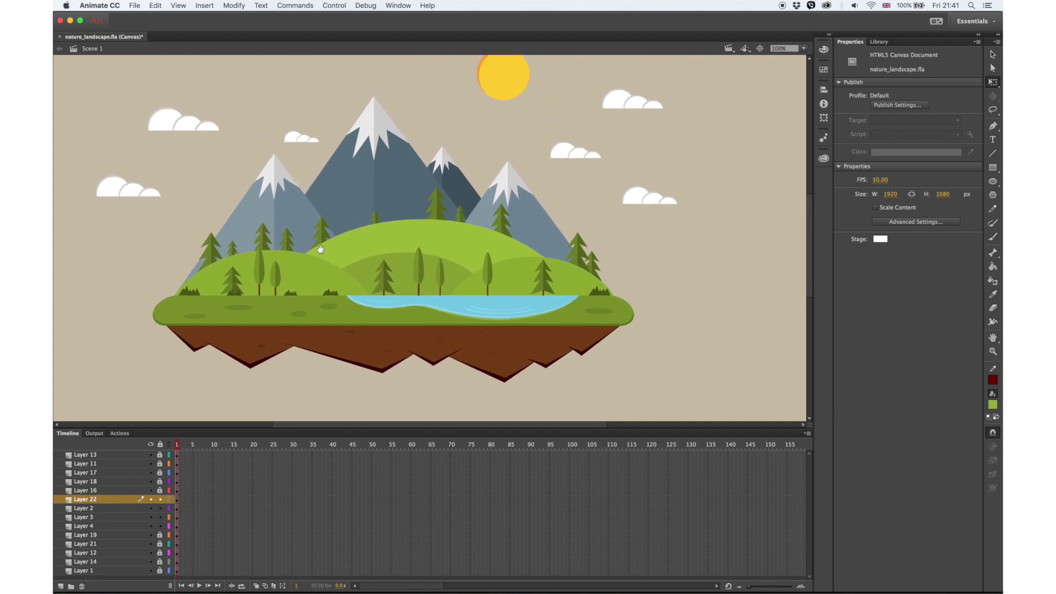
drag(322, 233, 351, 239)
click(151, 444)
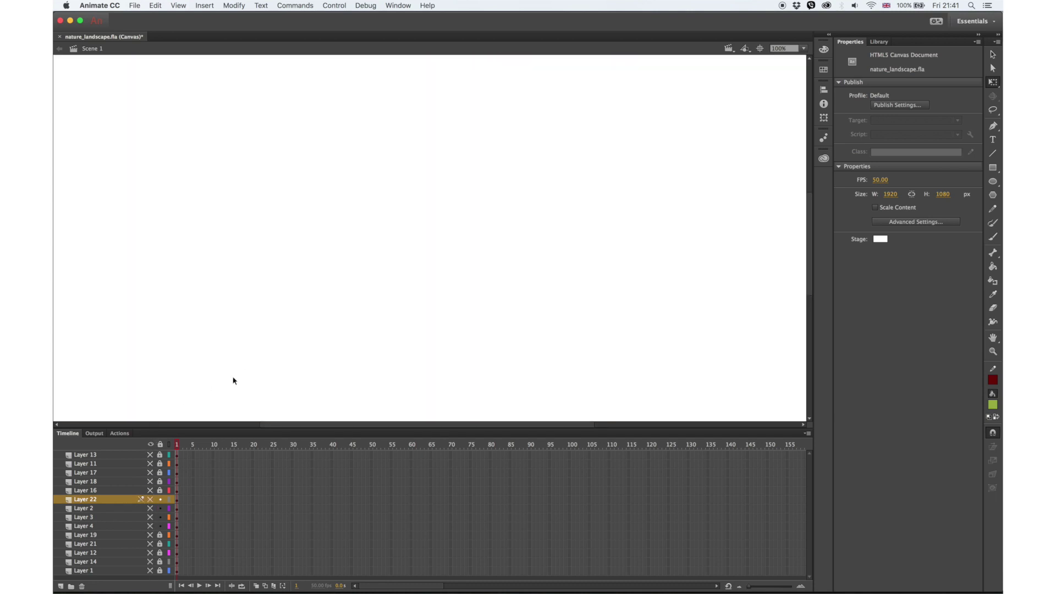
Step: Show the sketch and foreground layers, and move the hills up off the grass strip to expose the trees behind them
click(151, 571)
mouse_move(151, 499)
mouse_down()
mouse_move(151, 535)
mouse_move(151, 455)
mouse_up()
drag(430, 265, 466, 193)
key(super+z)
drag(440, 245, 487, 166)
click(405, 266)
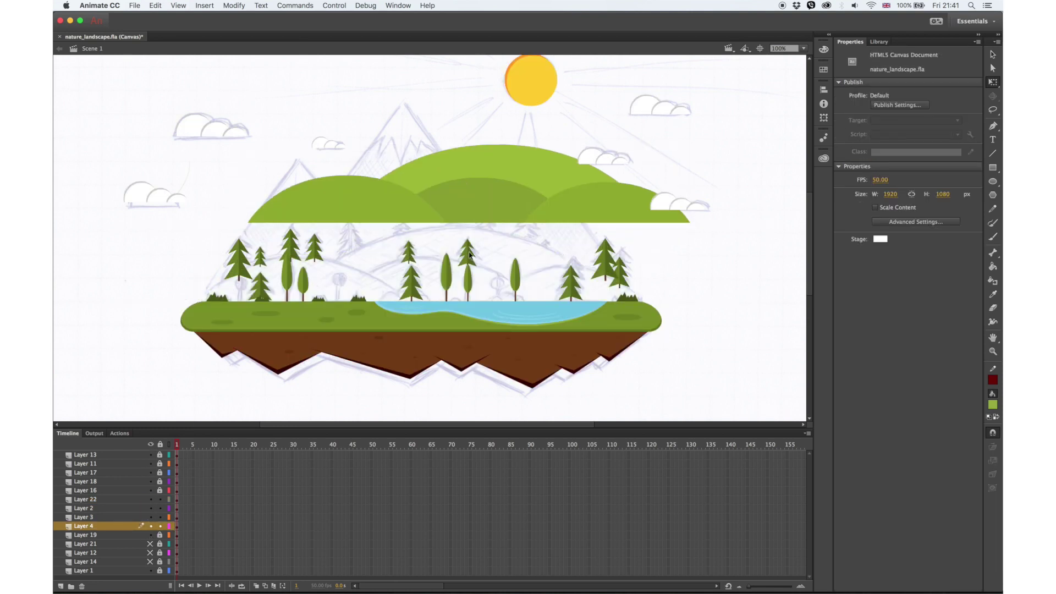
Step: Copy the two middle pine trees from inside the pine tree symbol and return to the main scene
click(993, 55)
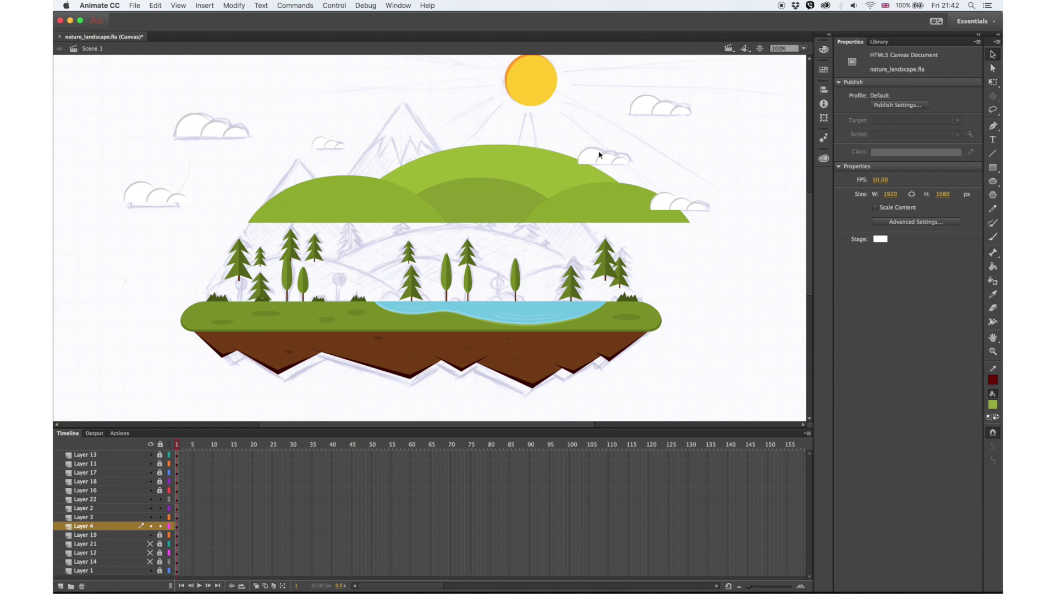
double_click(469, 242)
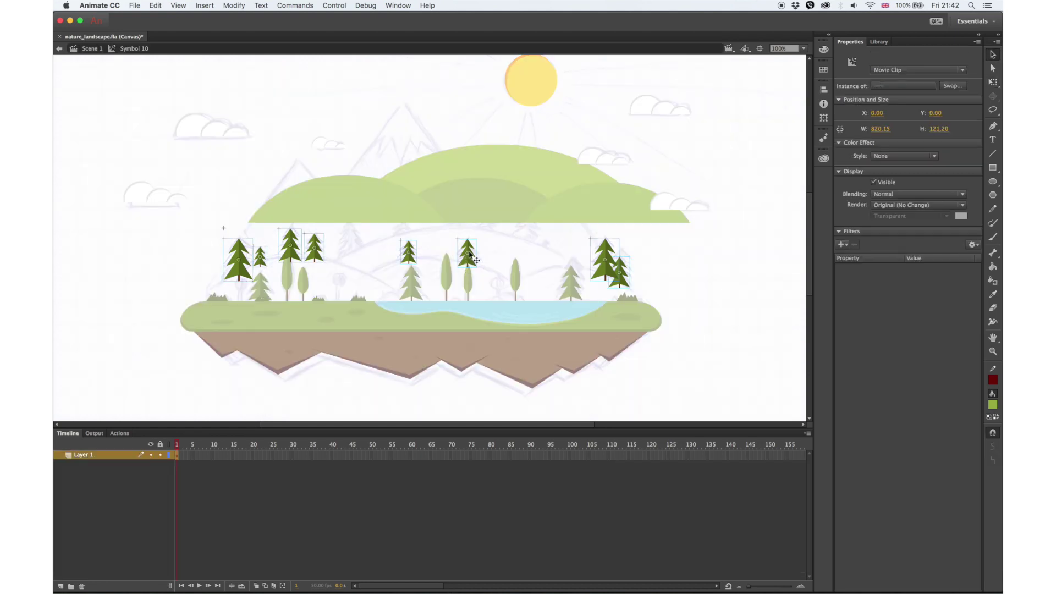
click(469, 245)
shift+click(408, 253)
click(436, 262)
double_click(434, 263)
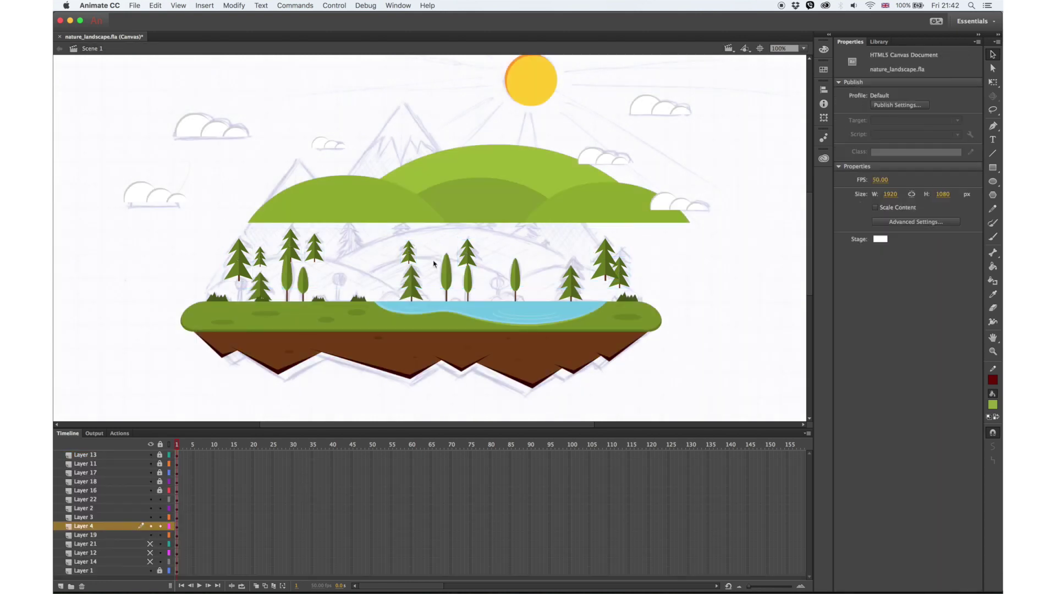
Step: Move the hills back down onto the grass strip and open their symbol for editing
click(522, 159)
drag(522, 158, 477, 239)
double_click(477, 239)
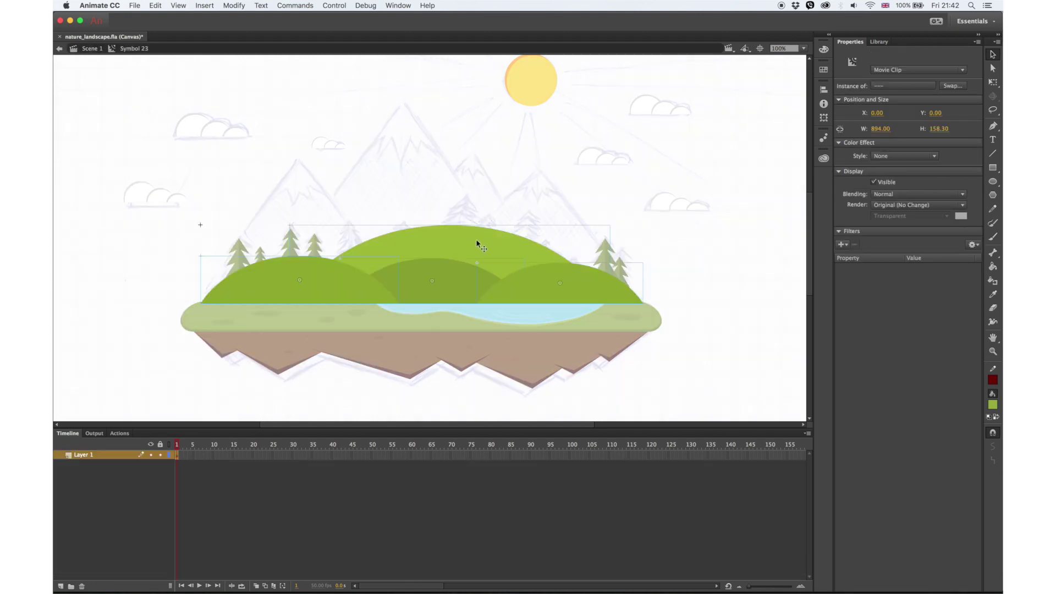
Step: Add an empty layer inside the hills symbol, distribute the four hills to separate layers and delete the emptied Layer 1
click(61, 587)
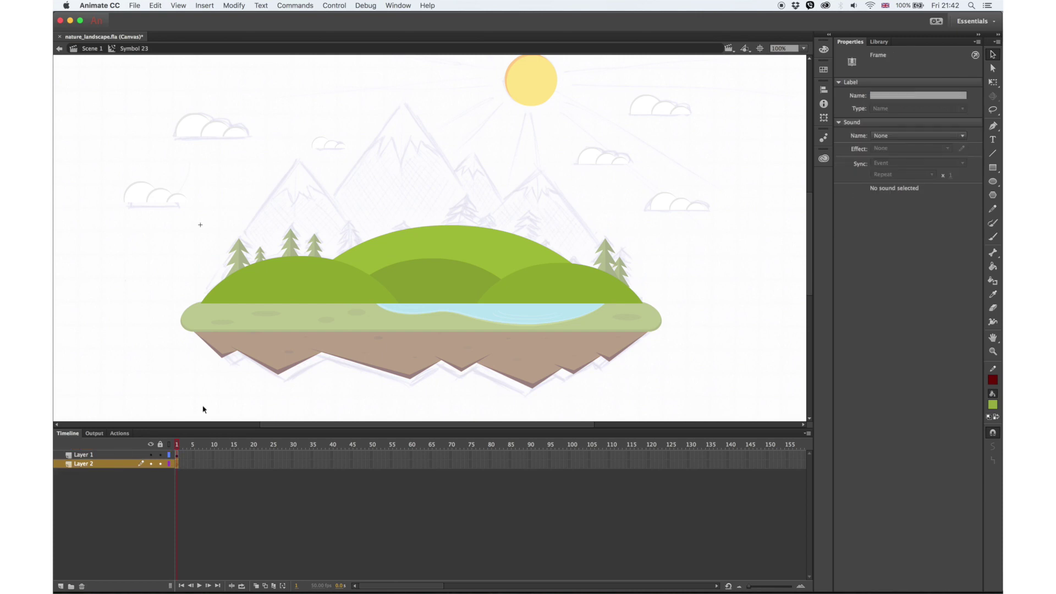
click(408, 285)
drag(206, 209, 563, 332)
right_click(468, 248)
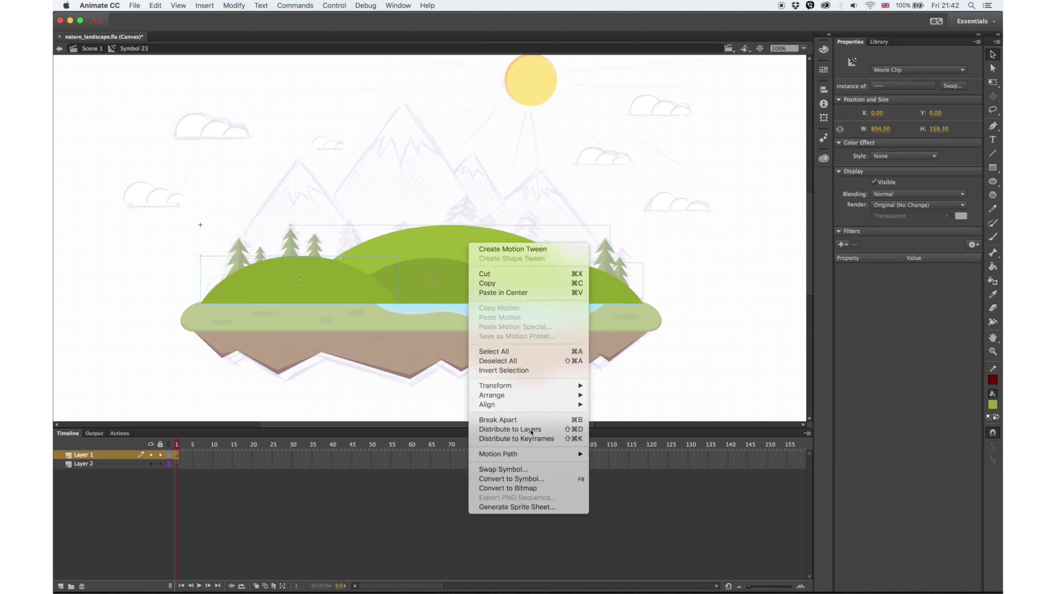
click(523, 428)
click(177, 458)
click(81, 587)
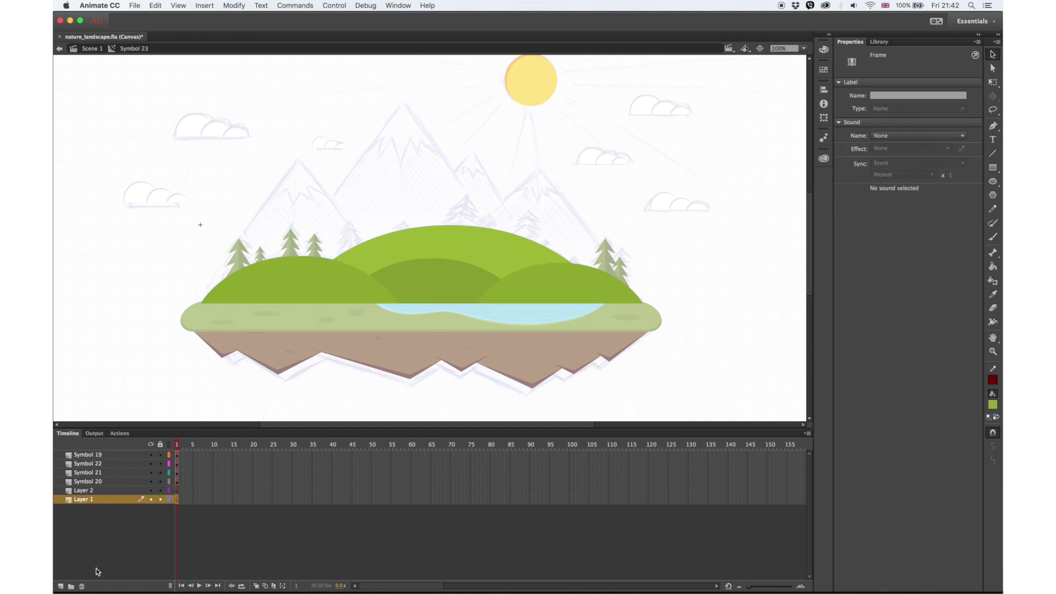
Step: Paste the two pine trees onto Layer 2 directly above the rear hill's layer, and nudge them behind the middle front hill
right_click(342, 166)
click(430, 219)
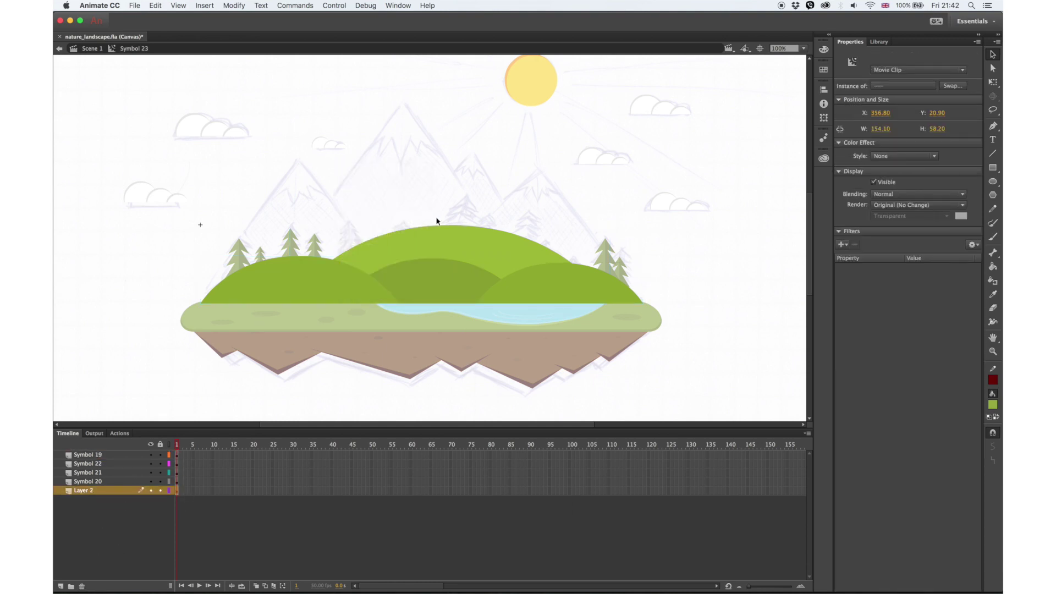
drag(110, 491, 132, 474)
key(shift+Down)
key(shift+Down)
key(shift+Down)
key(shift+Right)
key(shift+Right)
key(shift+Right)
key(shift+Right)
key(shift+Right)
key(shift+Down)
key(shift+Left)
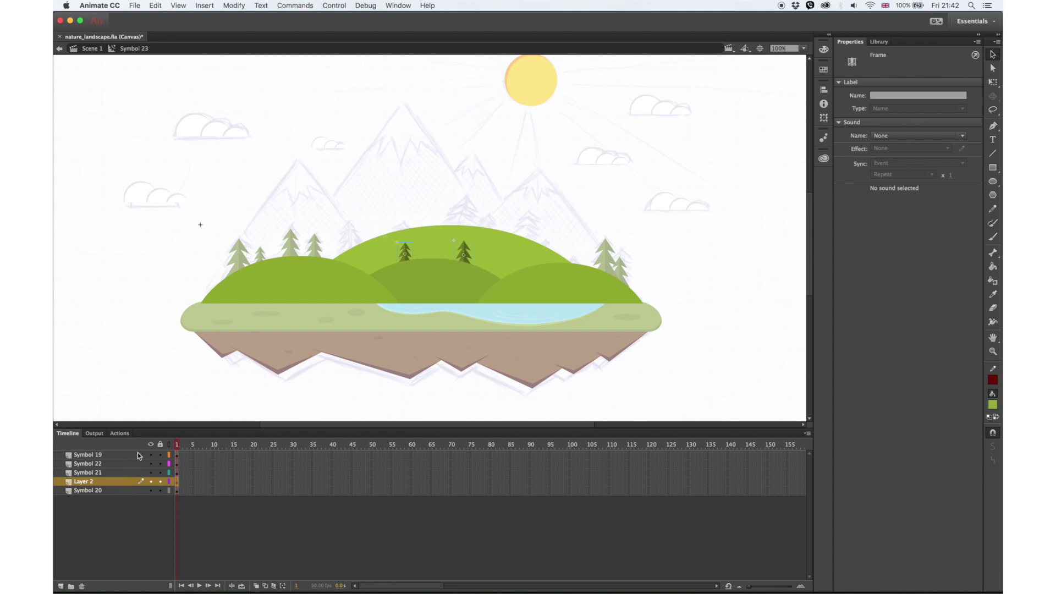
Step: Return to the main scene and show the hidden mountain and background layers
double_click(165, 266)
click(141, 272)
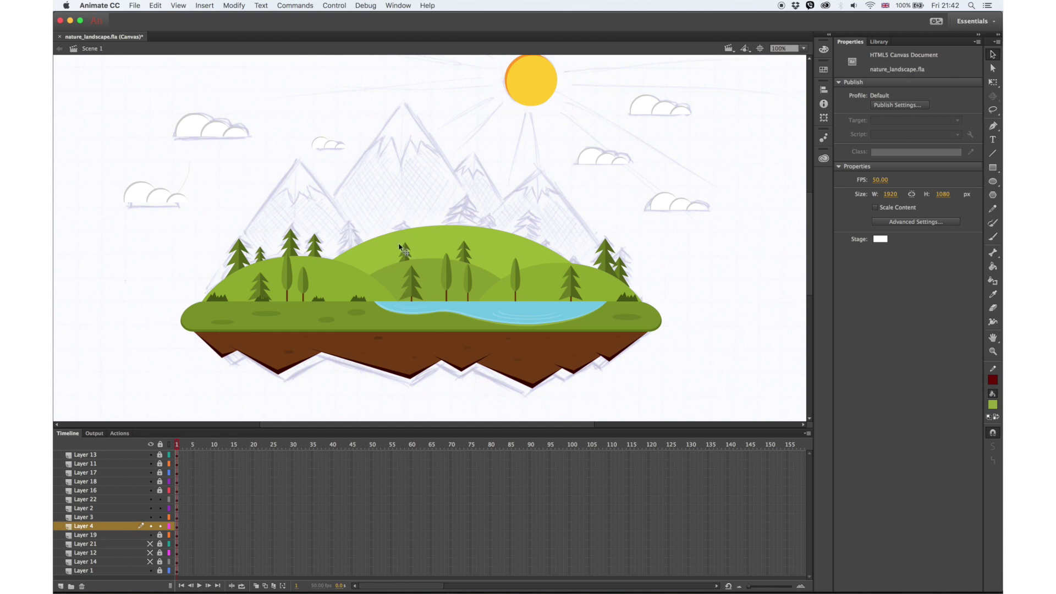
drag(150, 543, 150, 561)
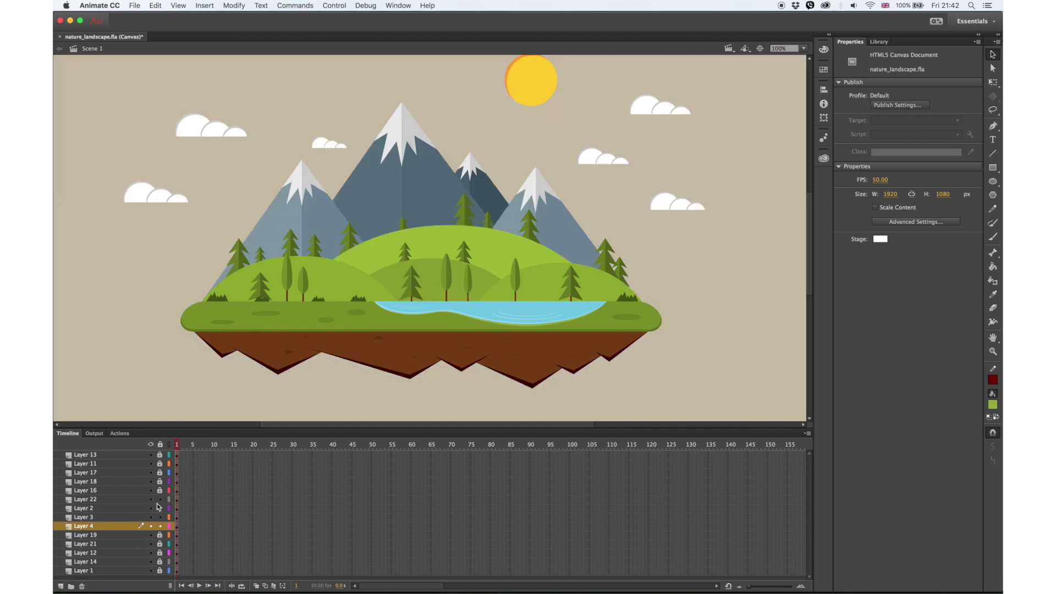
double_click(468, 283)
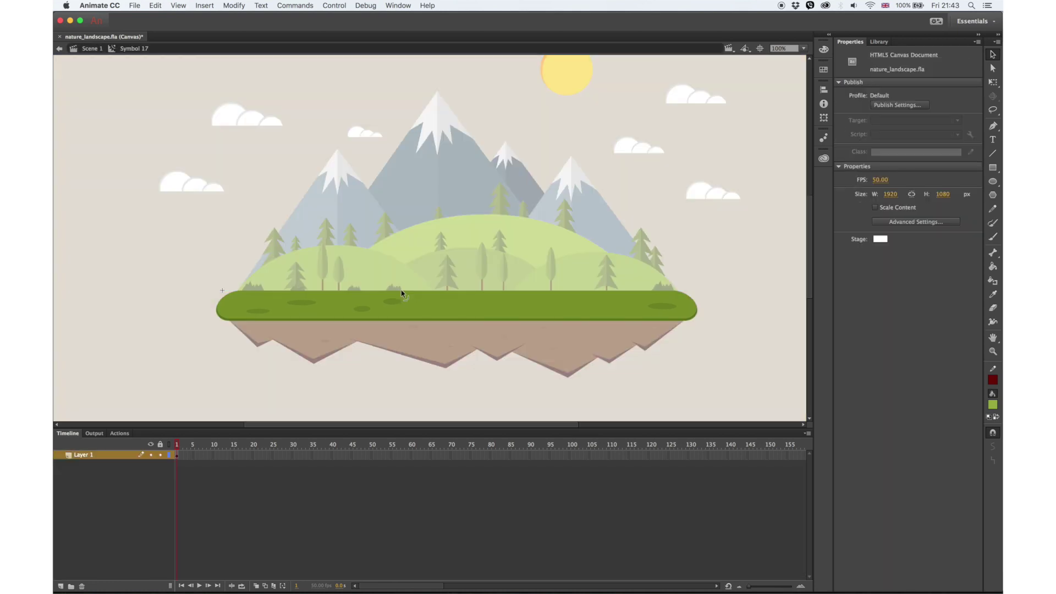
double_click(376, 153)
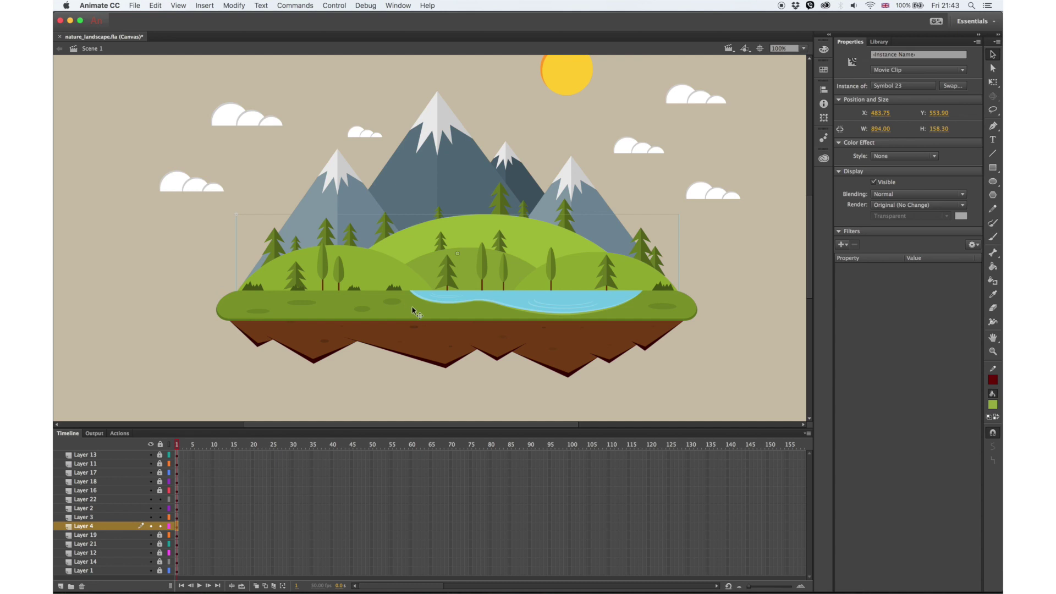
double_click(398, 292)
double_click(211, 231)
Step: Unlock the upper layers, copy the grass tuft shape from inside its nested symbol and return to the main scene
drag(160, 489, 163, 452)
click(302, 288)
double_click(306, 291)
double_click(308, 291)
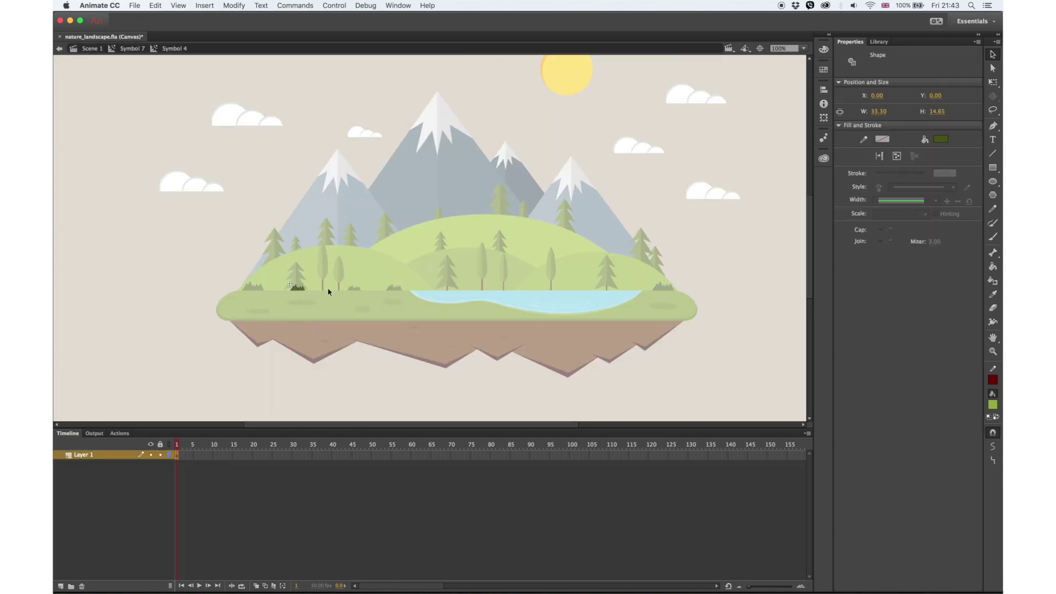
double_click(177, 279)
double_click(185, 321)
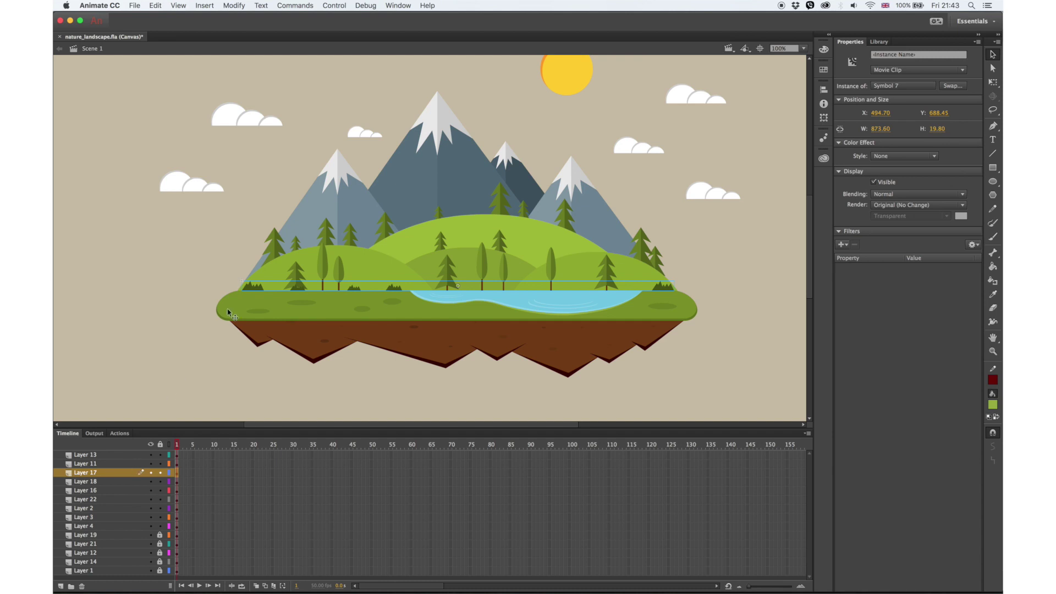
Step: Paste the tuft on a new layer above Layer 17, place it beside the pond's left end and recolour it green
click(60, 586)
key(super+v)
drag(438, 248, 419, 316)
key(k)
key(v)
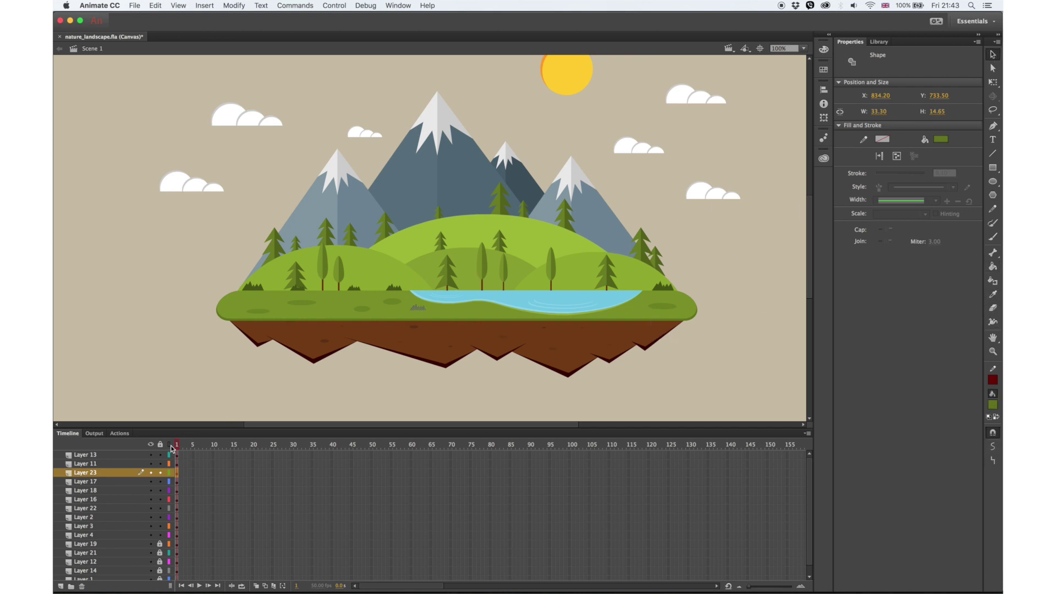
Step: Convert the green tuft to a symbol and place copies below the left trees and below the pond's right end
key(F8)
key(Return)
key(super+v)
drag(431, 244, 630, 315)
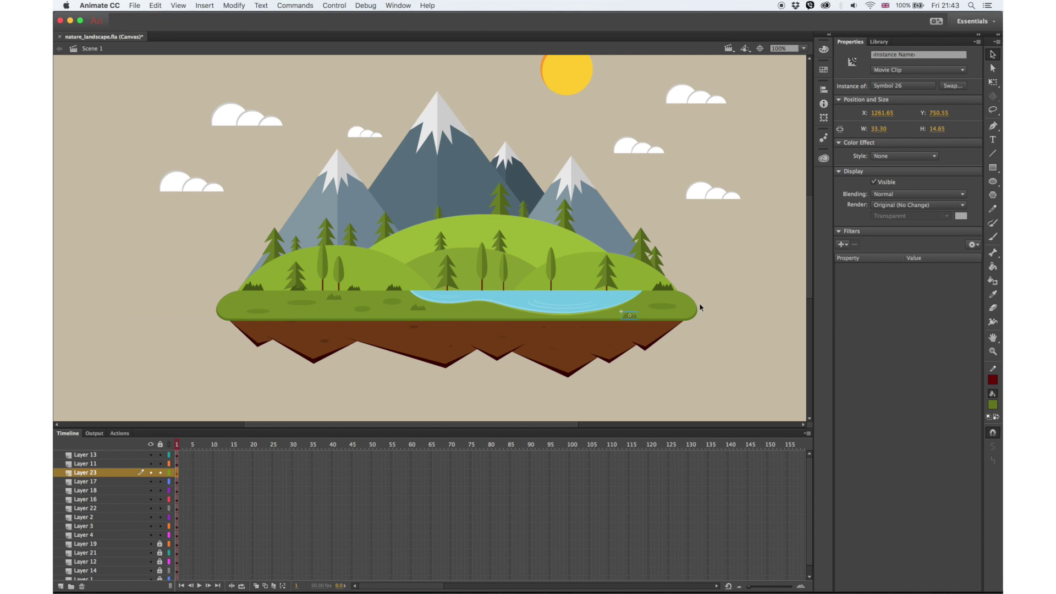
Step: Place another tuft copy near the lower edge of the grass strip's left part and enlarge it
click(720, 253)
key(super+v)
drag(430, 243, 306, 315)
key(q)
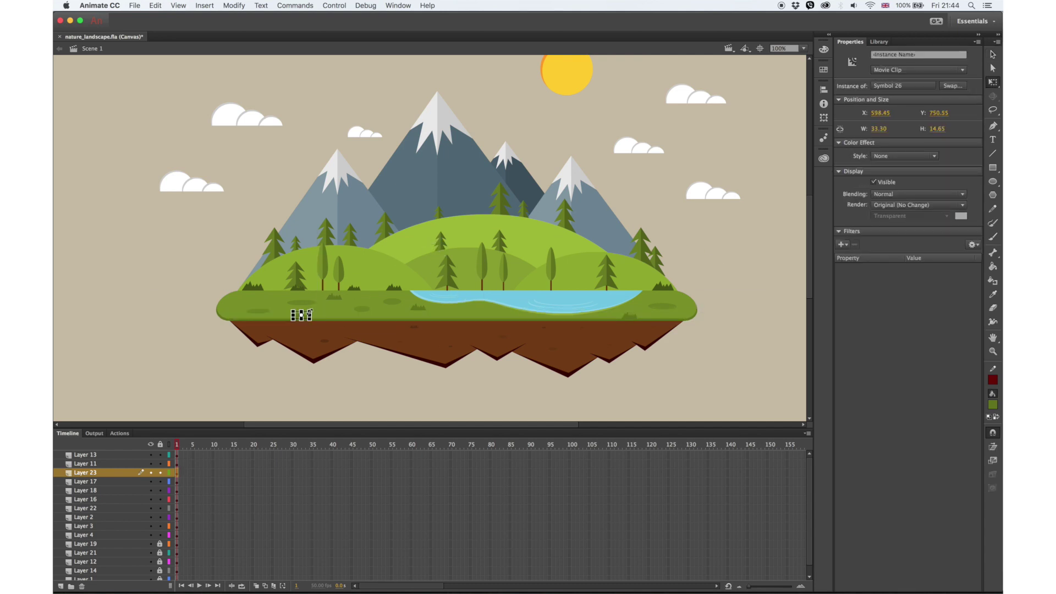
click(689, 221)
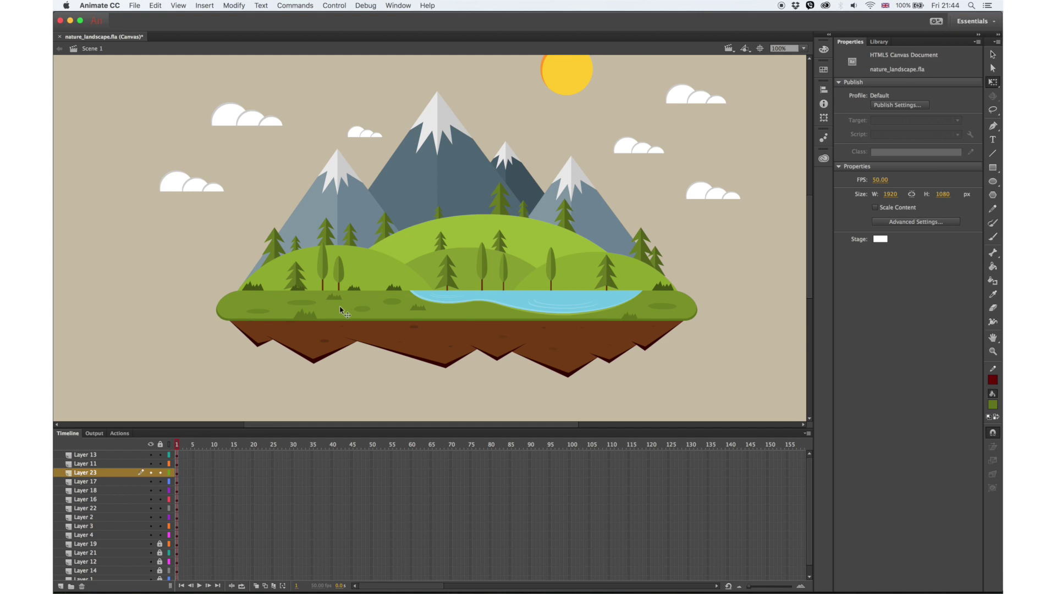
Step: Place a tuft copy scaled down to about 14 by 6 px at the grass strip's left end and flip it
key(cmd+v)
key(v)
drag(438, 245, 245, 300)
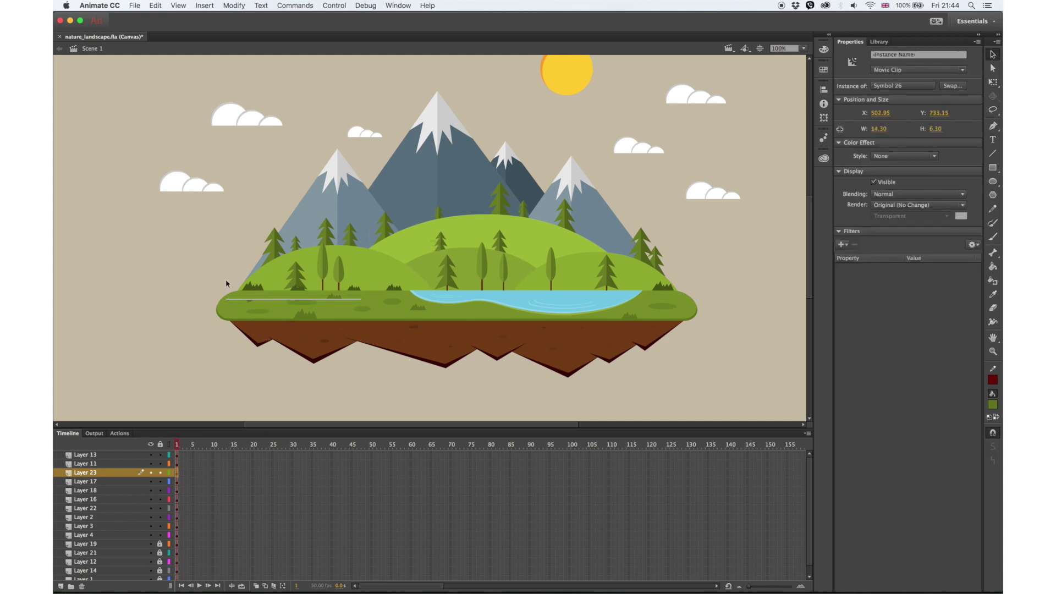
click(234, 5)
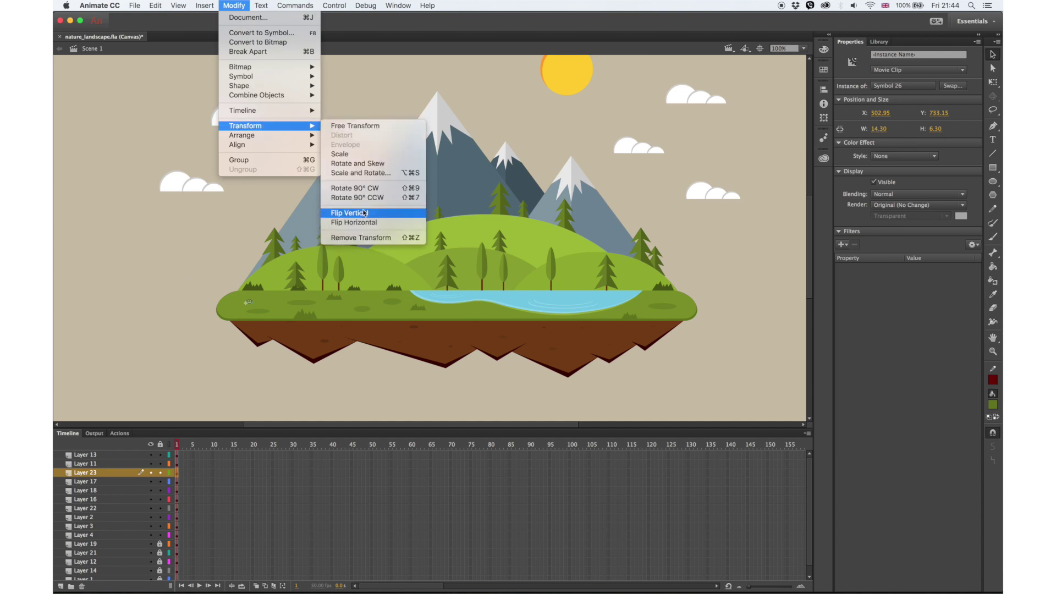
click(364, 213)
click(214, 218)
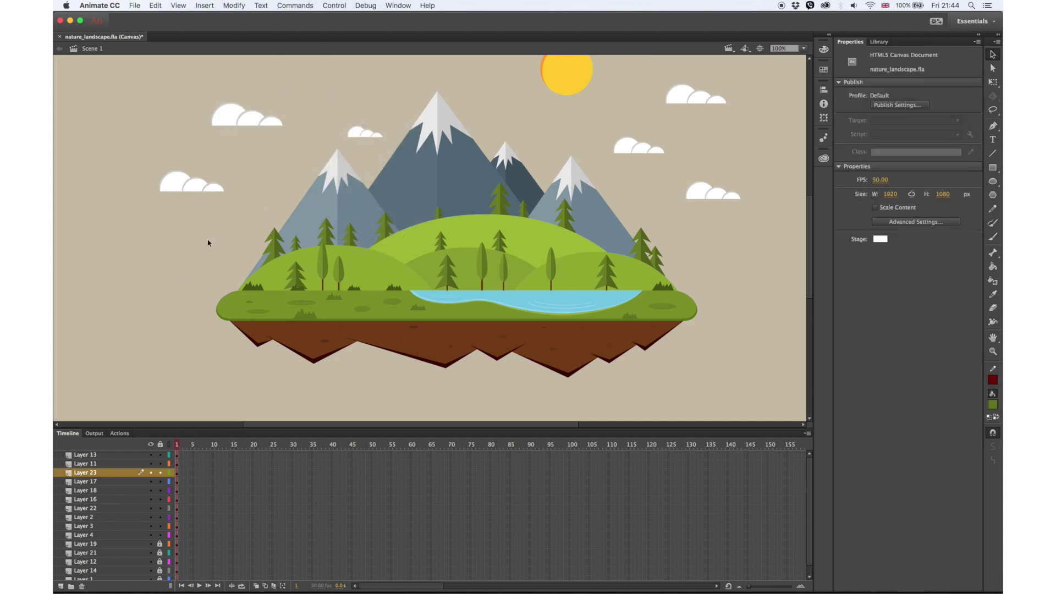
Step: Place another tuft copy below the middle of the pond and enlarge it to about 51 by 23 px
key(super+v)
drag(439, 243, 483, 313)
click(993, 82)
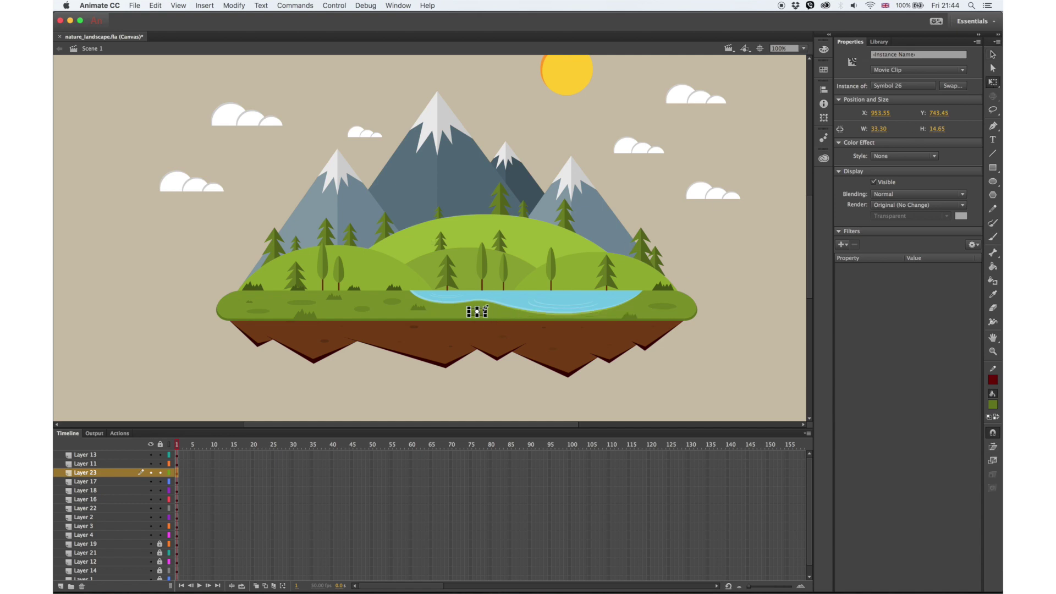
drag(493, 306, 500, 310)
Step: Place a tuft copy scaled down to about 27 by 12 px at the right end of the grass strip
click(988, 55)
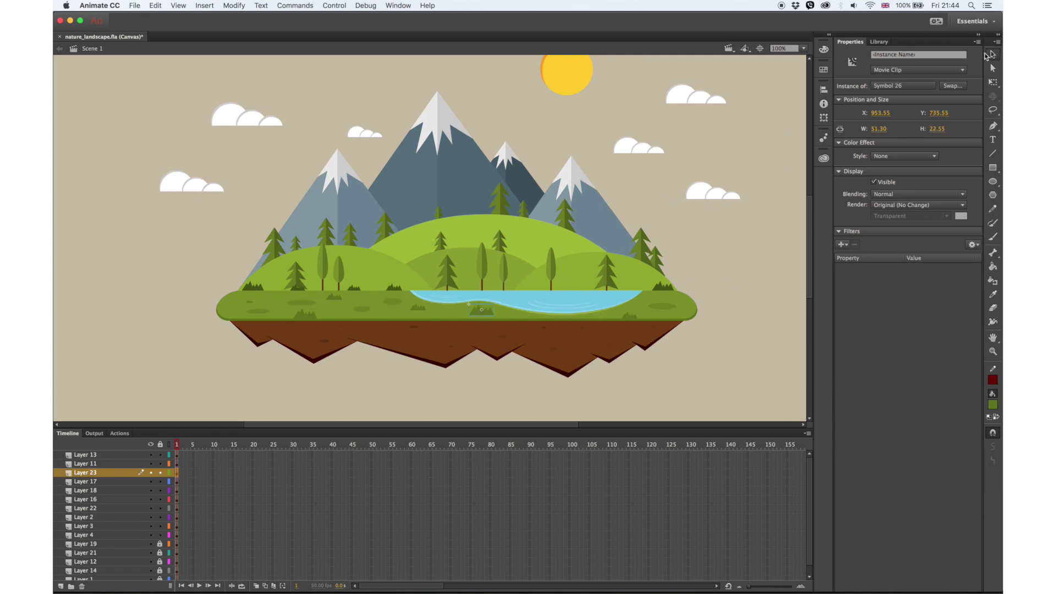
drag(482, 312, 684, 288)
click(993, 83)
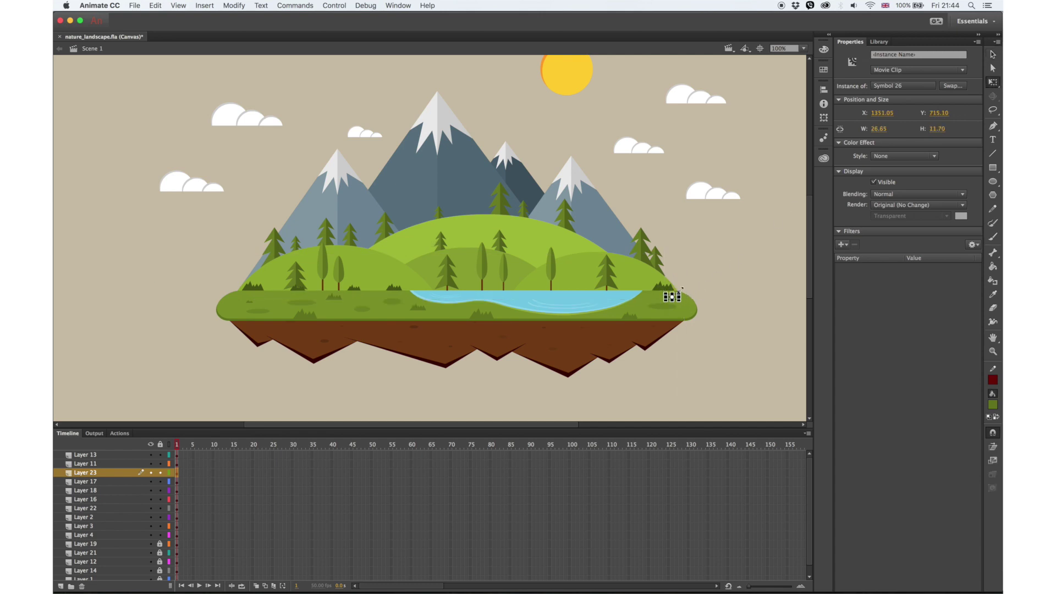
click(993, 54)
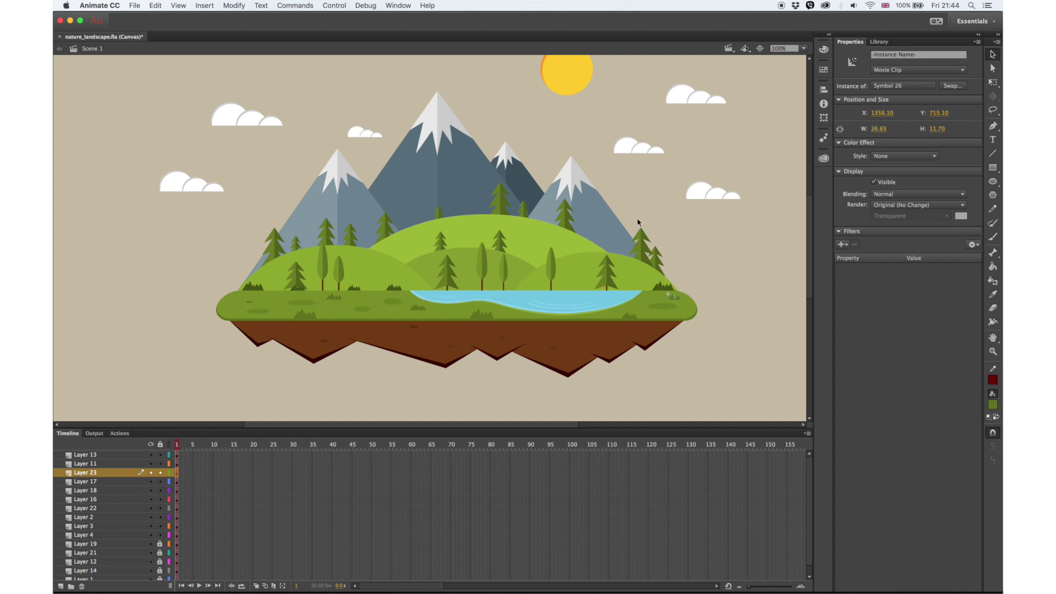
click(736, 256)
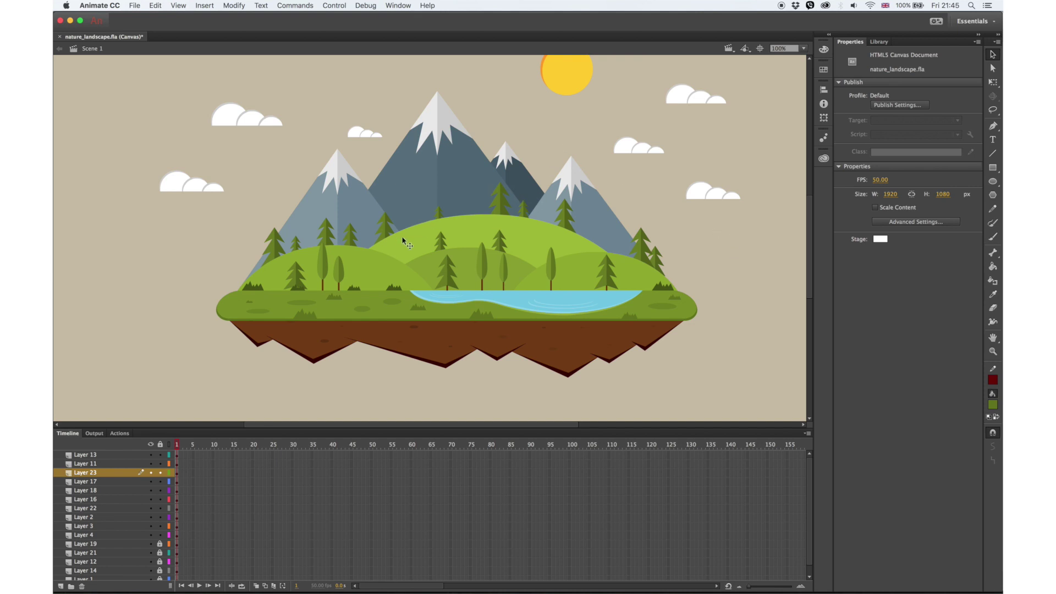
Step: On a new layer above Layer 16, draw a ground line and two overlapping circles across it beside the left round trees
click(344, 274)
click(62, 587)
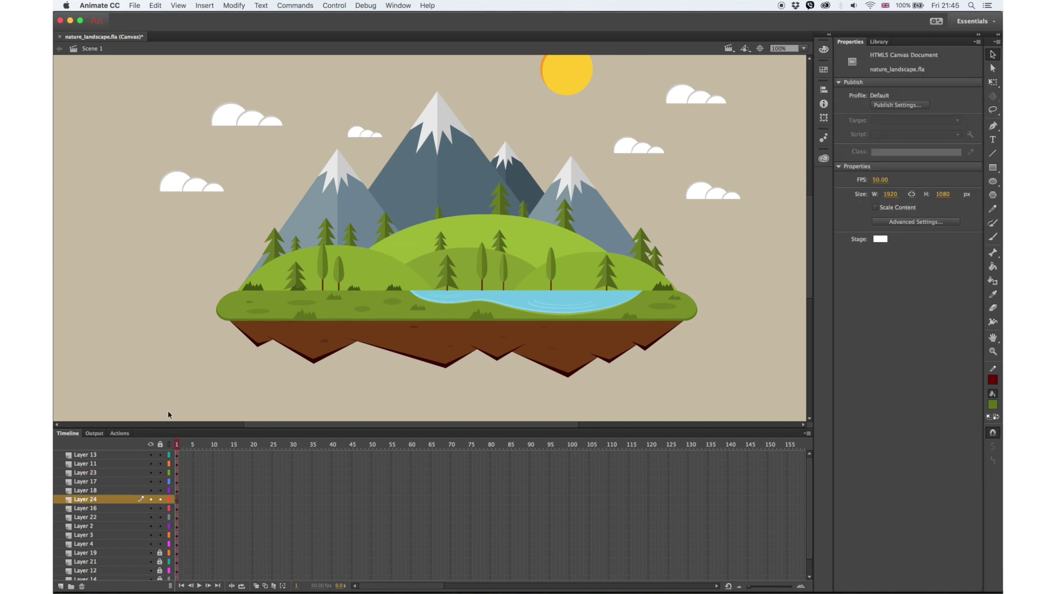
key(super+equal)
click(994, 154)
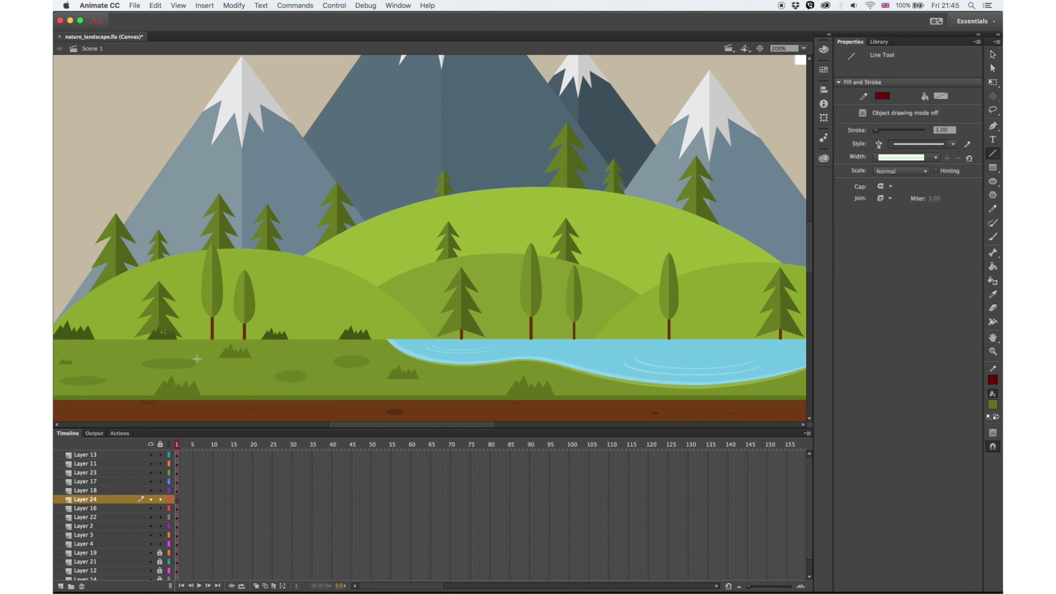
drag(196, 340, 339, 339)
click(993, 181)
drag(264, 322, 296, 355)
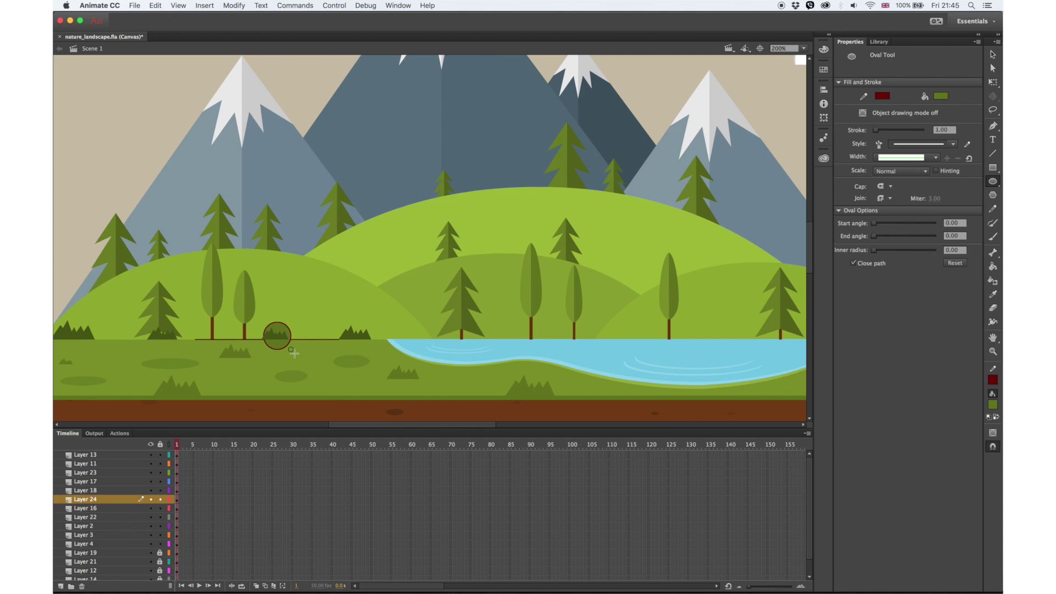
drag(298, 339, 308, 349)
Step: Delete the fills of both circles below the ground line to leave two half-round bushes
key(n)
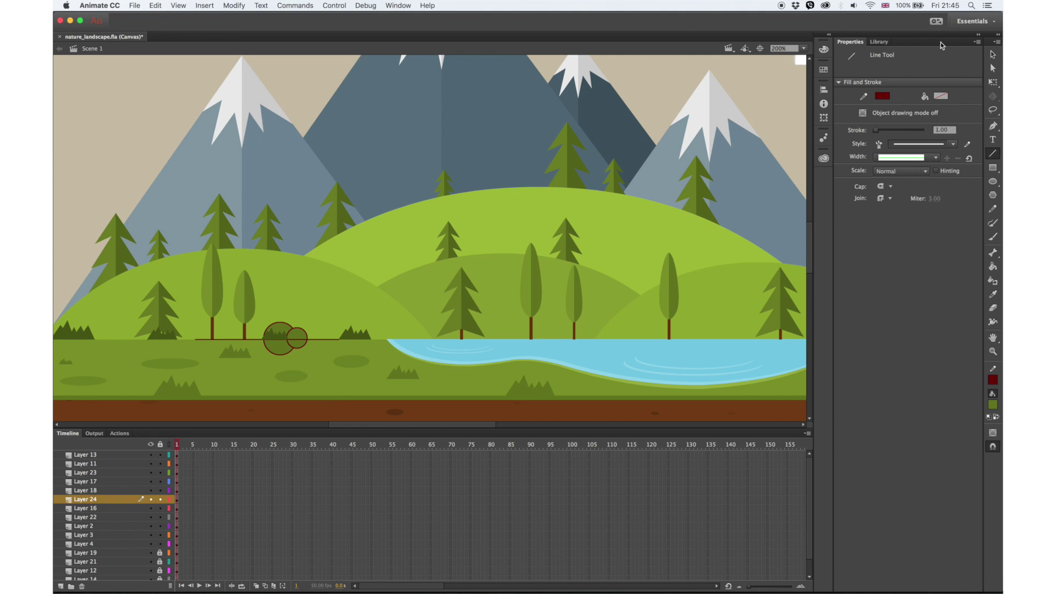
click(993, 55)
click(283, 351)
key(Delete)
click(298, 345)
key(Delete)
Step: Recolour the smaller bush with the lighter green sampled from the middle front hill
key(i)
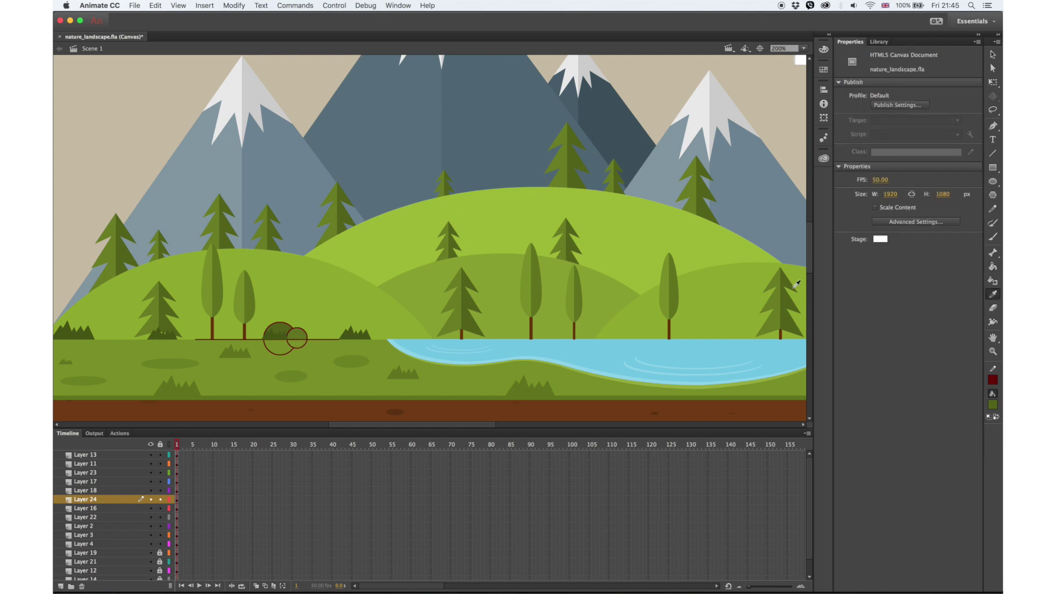
click(402, 264)
click(301, 335)
click(992, 295)
click(430, 286)
click(303, 336)
Step: Delete the dark red outlines and the ground line around the two bushes
key(v)
double_click(303, 339)
key(Delete)
click(295, 332)
Step: Move the bush layer above Layer 23 and nudge the bushes left to stand between the two round trees
drag(100, 498, 108, 472)
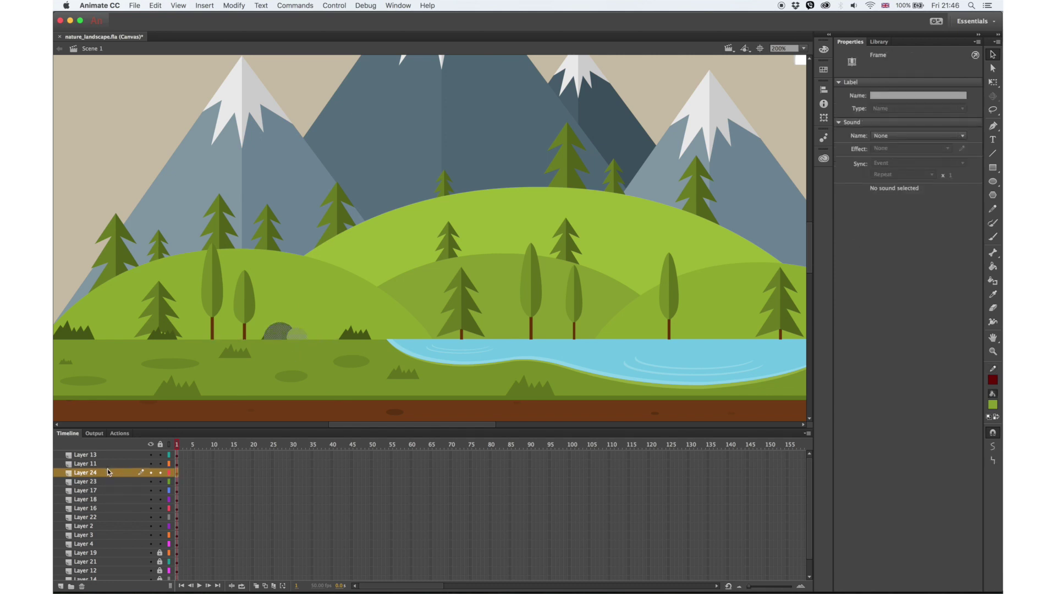
key(shift+Left)
key(shift+Left)
key(shift+Left)
key(shift+Left)
key(shift+Left)
key(shift+Left)
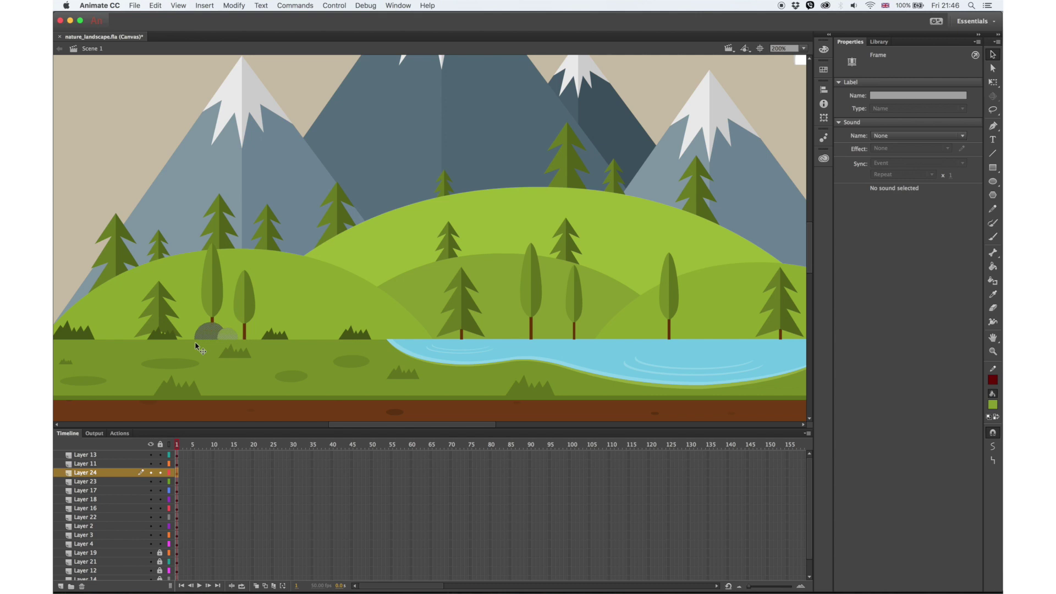
Step: Recolour the smaller bush between the two round trees with a darker green
click(157, 178)
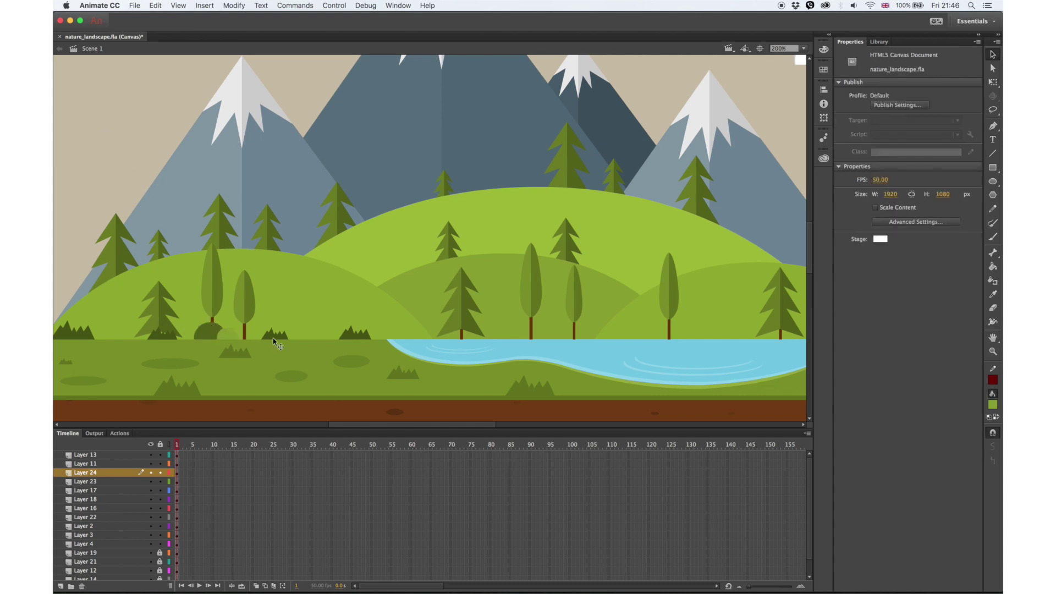
key(k)
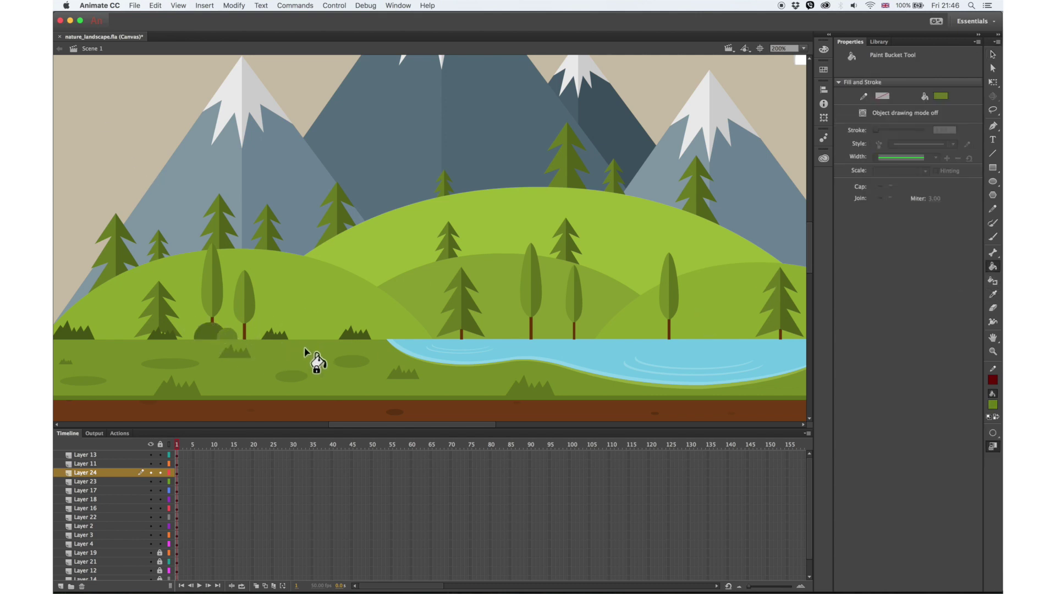
key(v)
Step: Convert the pair of bushes between the two round trees into a movie clip symbol
click(212, 335)
shift+click(212, 335)
key(F8)
key(Return)
Step: Paste a copy of the bushes, shrink it to about 25 × 10 px and place it at the foot of the small round tree behind the lake
key(super+c)
key(super+v)
key(q)
drag(460, 231, 580, 334)
key(v)
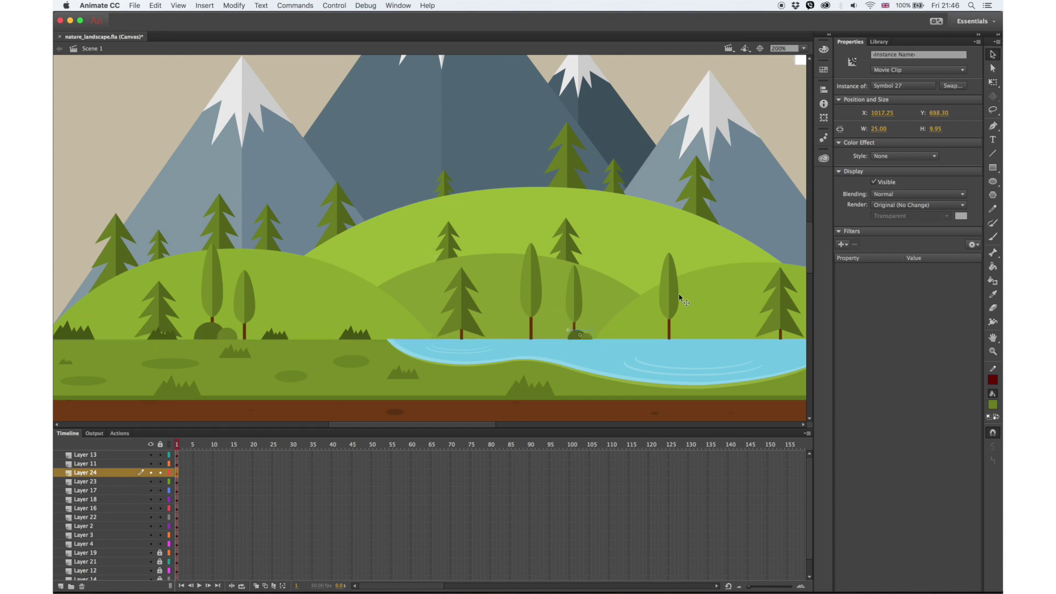
Step: Try to move the lake's Layer 22 above Layer 24
click(615, 359)
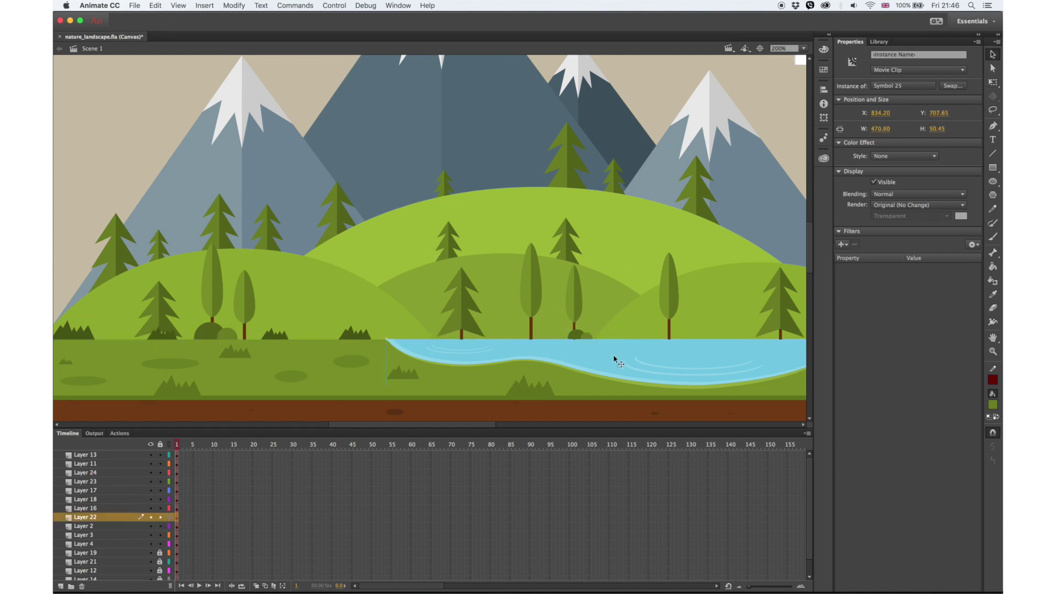
drag(113, 518, 117, 476)
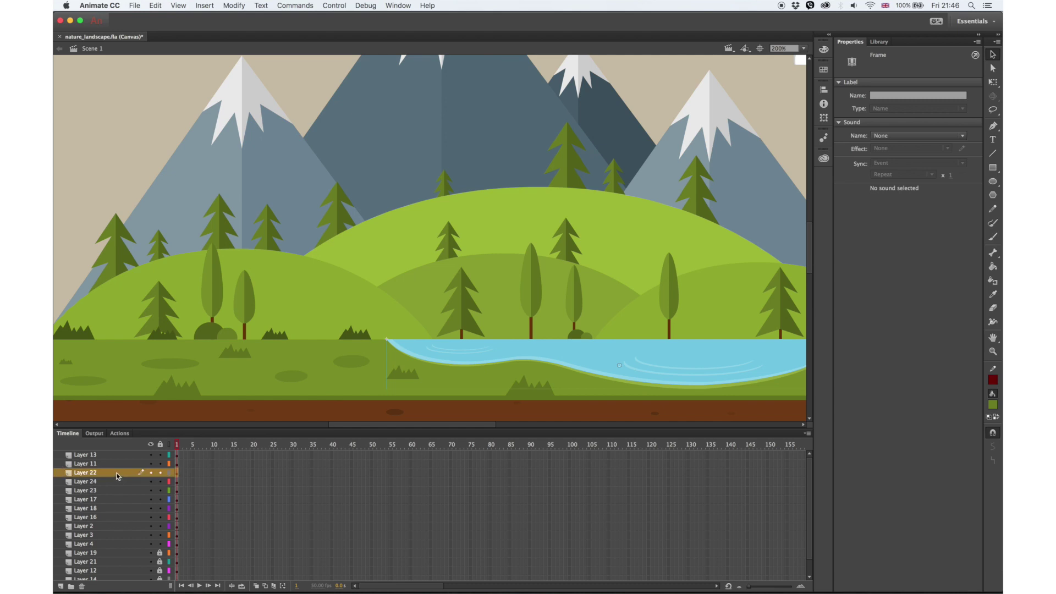
key(cmd+z)
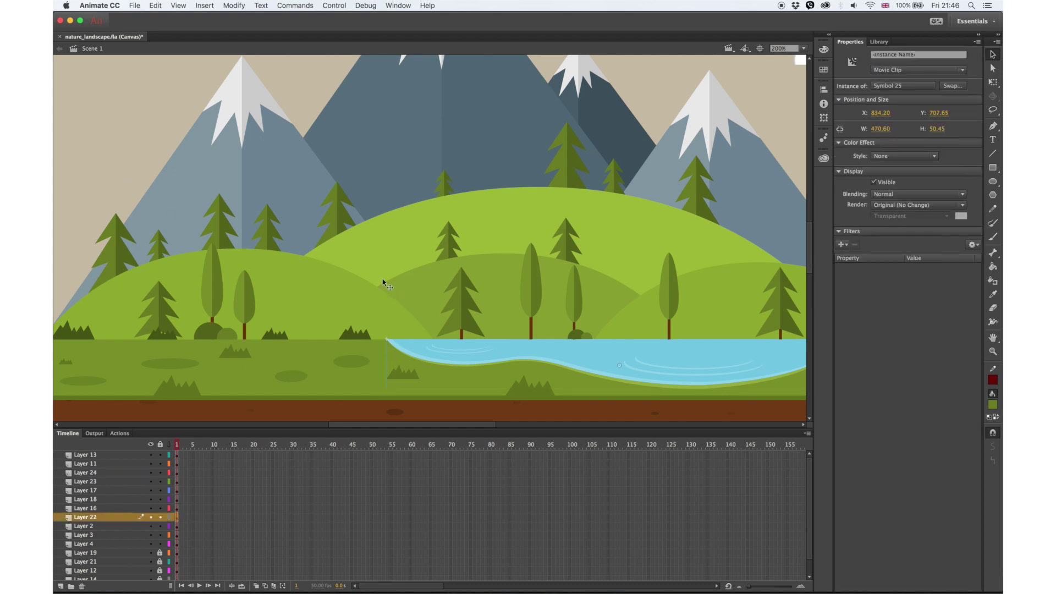
click(122, 171)
click(481, 348)
Step: Paste another bush copy, sized about 45 × 18 px, at the foot of the pine near the lake's left end
click(589, 336)
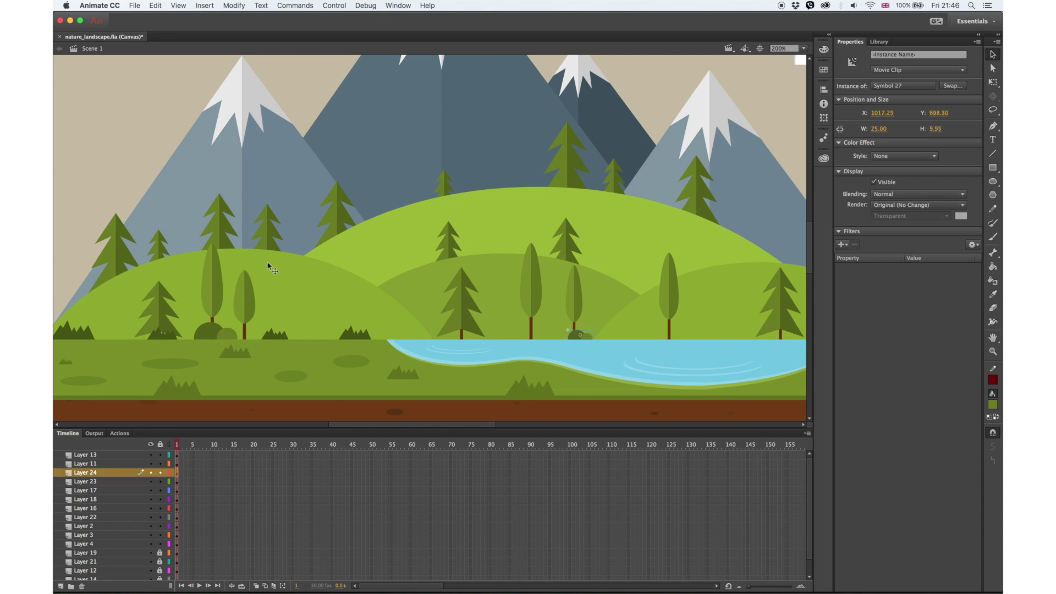
click(999, 82)
key(cmd+v)
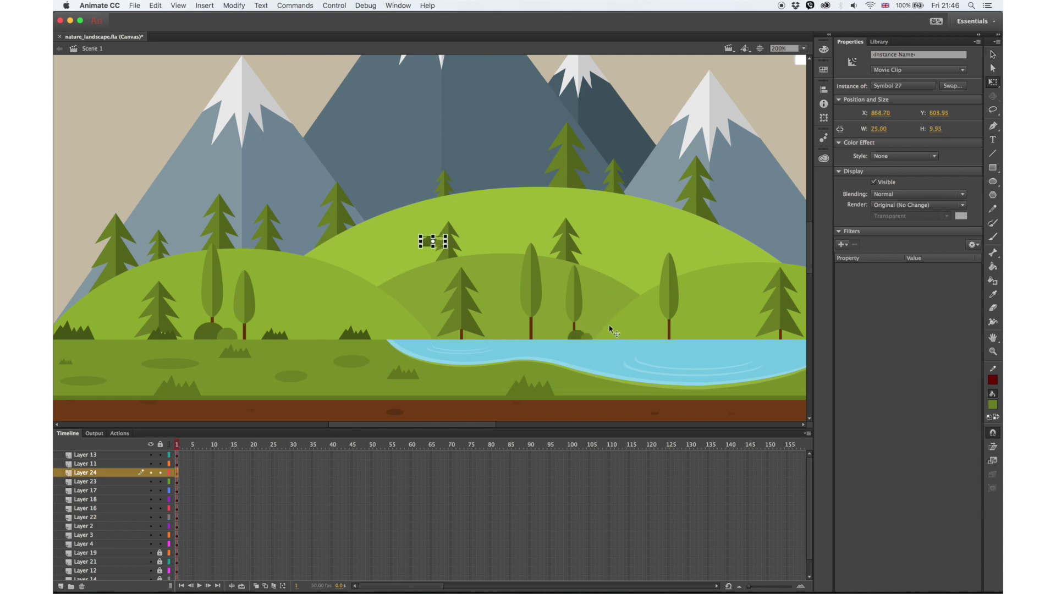
drag(439, 244, 465, 334)
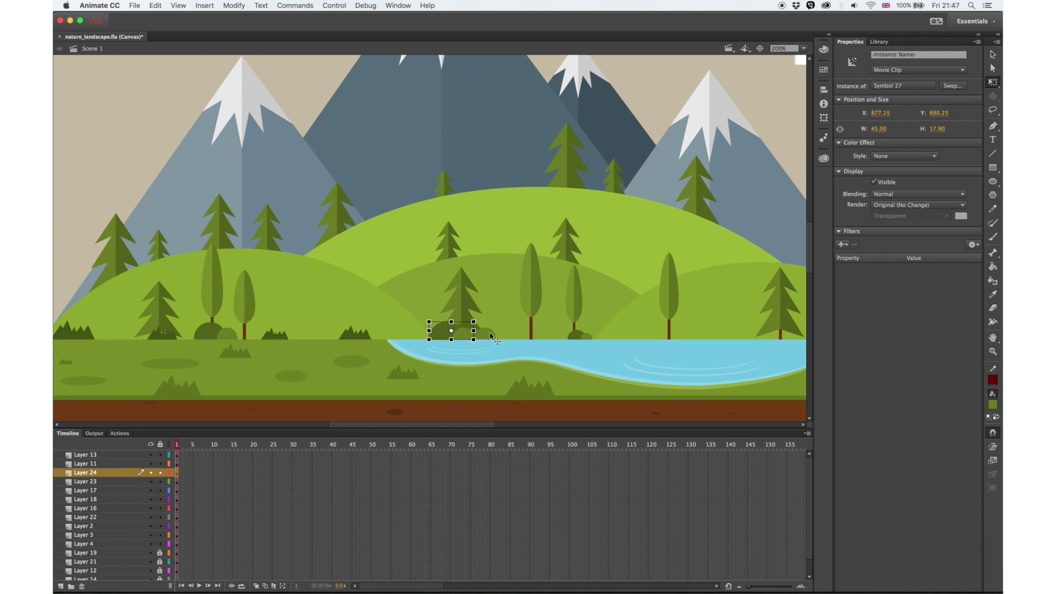
click(542, 312)
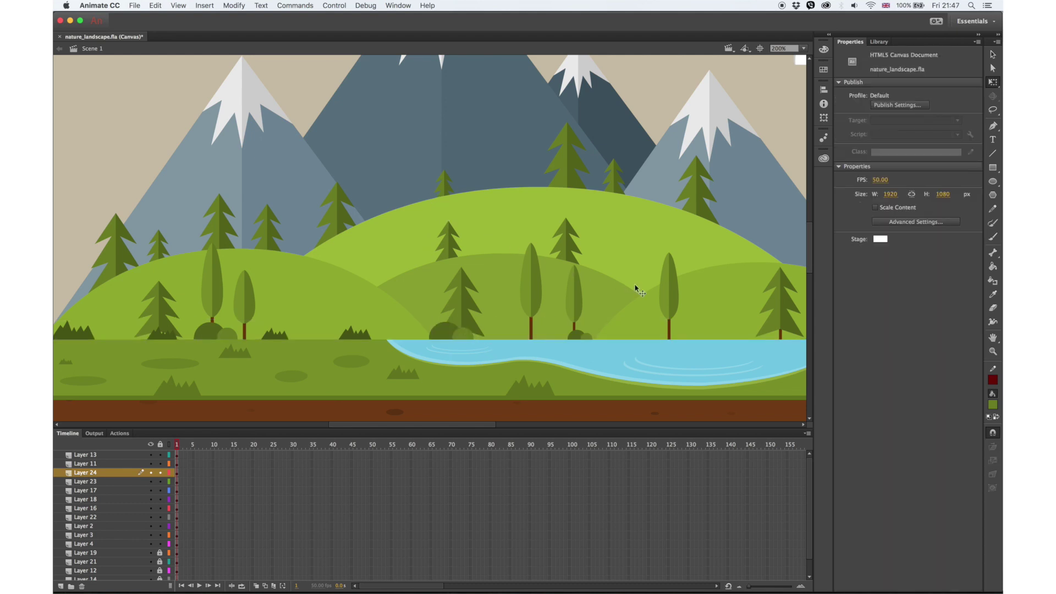
Step: Paste one more bush copy and place it at the foot of the rightmost round tree by the lake
scroll(667, 345, right, 3)
key(super+v)
drag(448, 247, 650, 325)
click(772, 171)
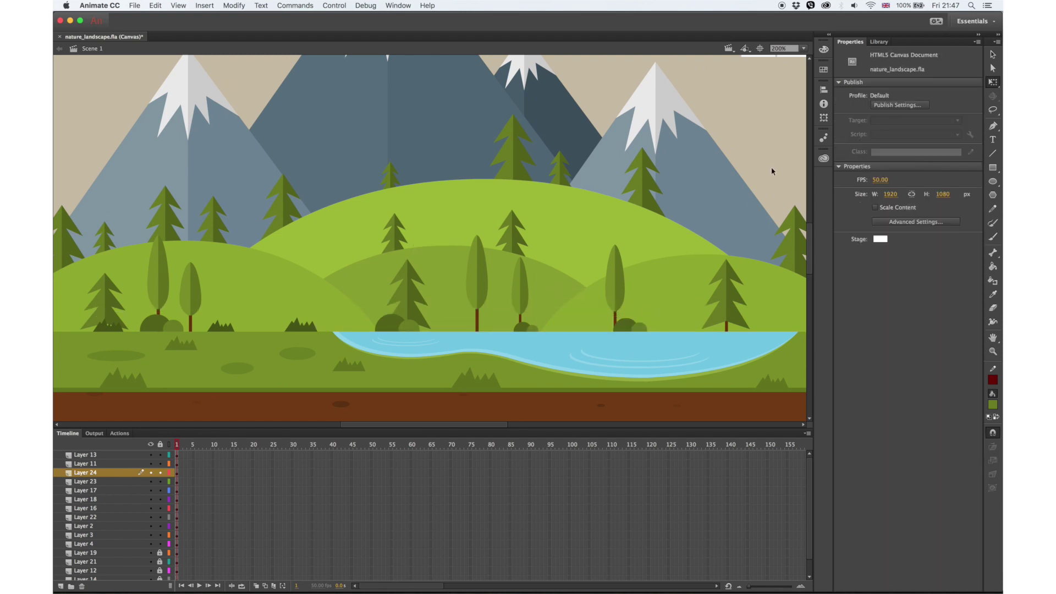
Step: Select the sun on Layer 11 and open its symbol for editing
key(super+minus)
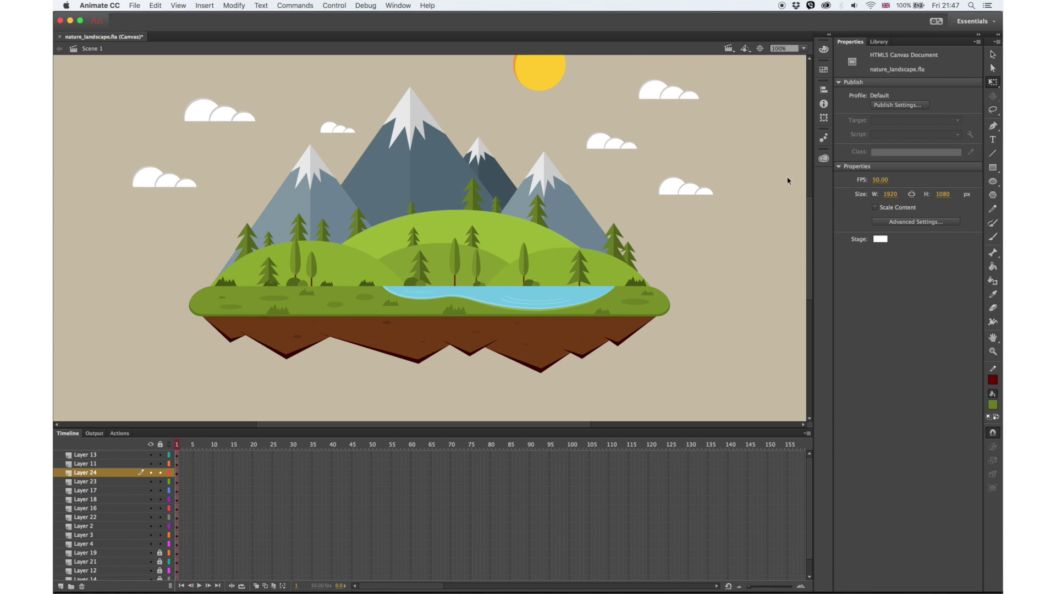
key(super+minus)
click(486, 153)
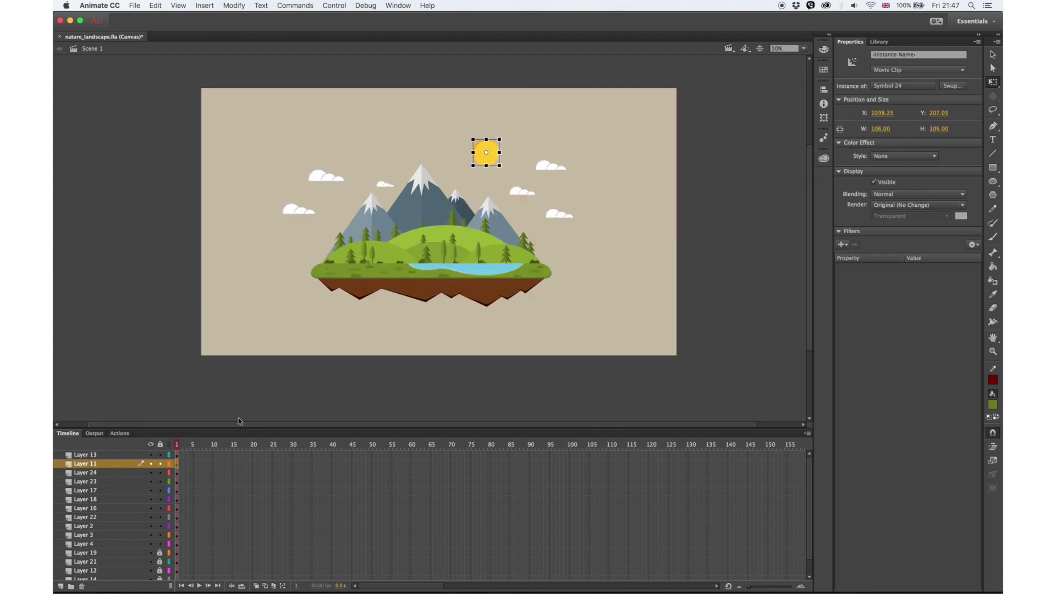
click(109, 474)
click(112, 465)
double_click(493, 159)
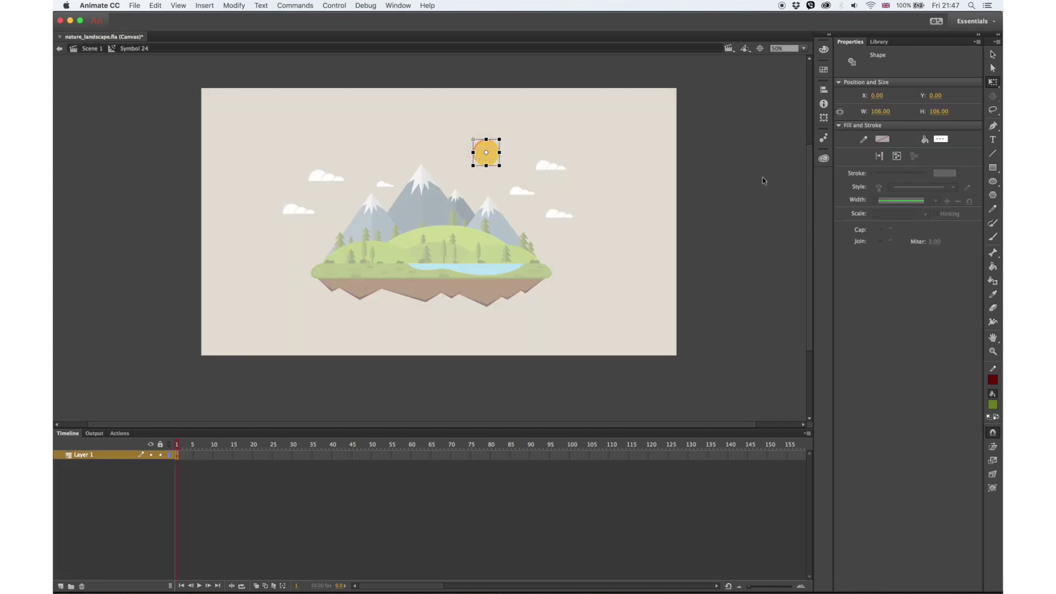
Step: Draw a tall rectangle about 74 × 680 px beside the island and distort it to taper toward its upper end
key(r)
drag(633, 136, 652, 306)
key(v)
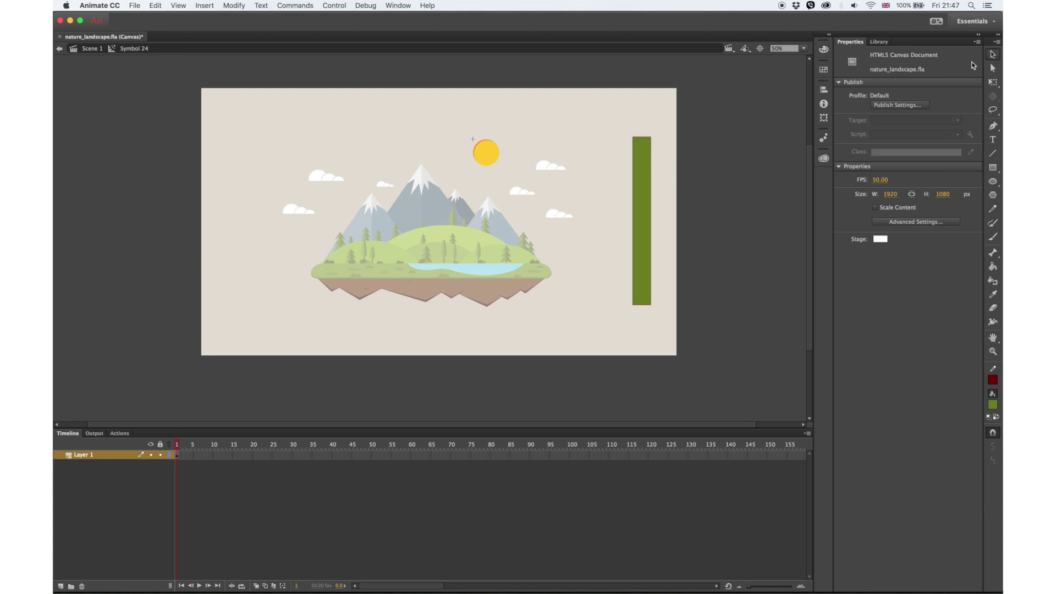
click(650, 142)
click(993, 82)
click(993, 474)
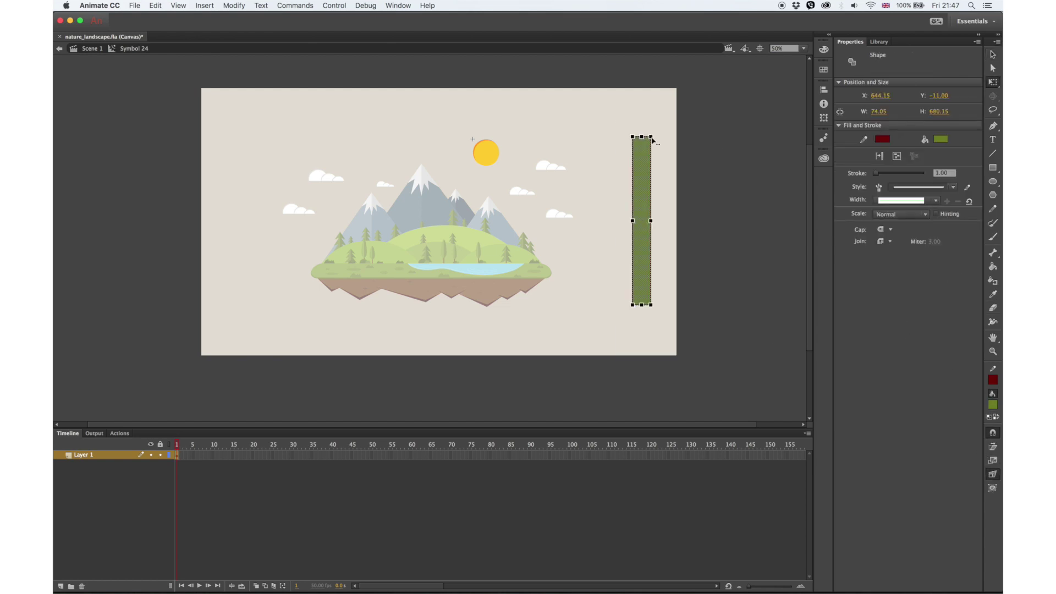
drag(651, 140, 647, 140)
Step: Delete the dark red outline of the tapered ray
click(993, 55)
click(764, 140)
double_click(647, 150)
key(Delete)
Step: Fill the tapered ray with a linear gradient of white fading to transparent
click(643, 165)
click(824, 49)
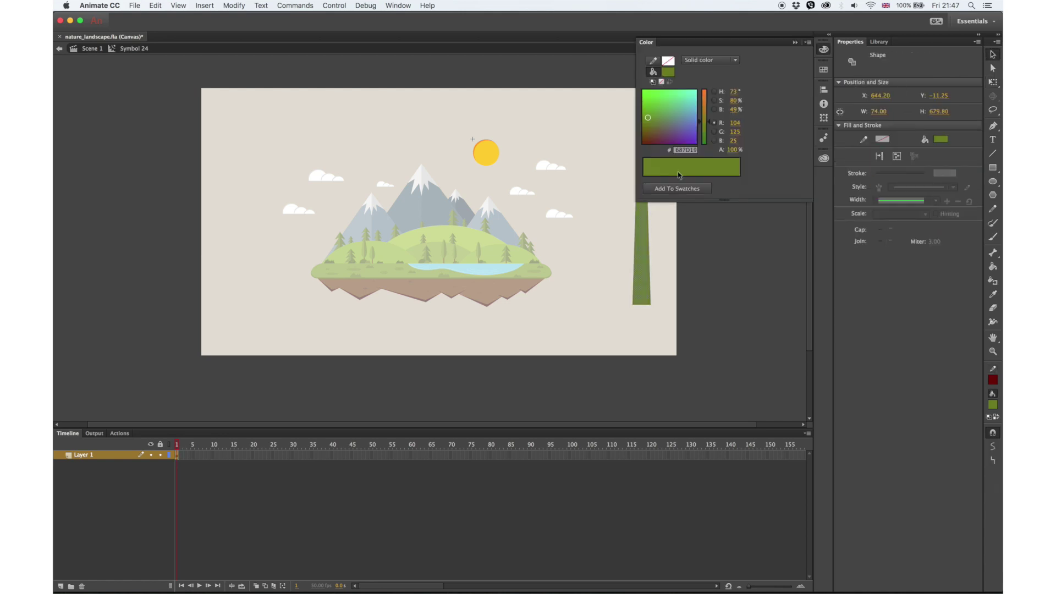
click(667, 75)
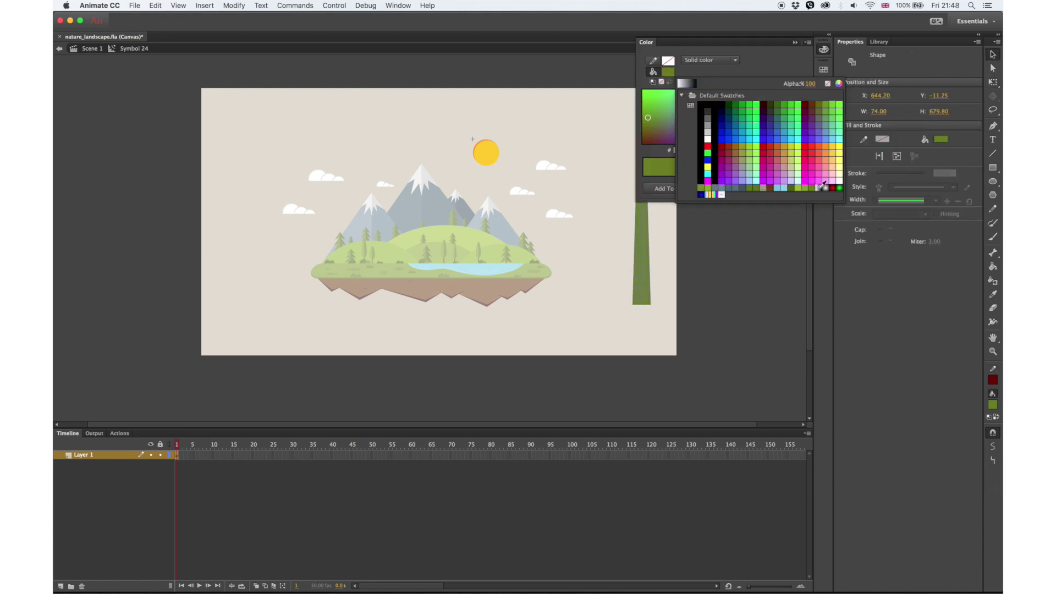
click(687, 192)
double_click(645, 175)
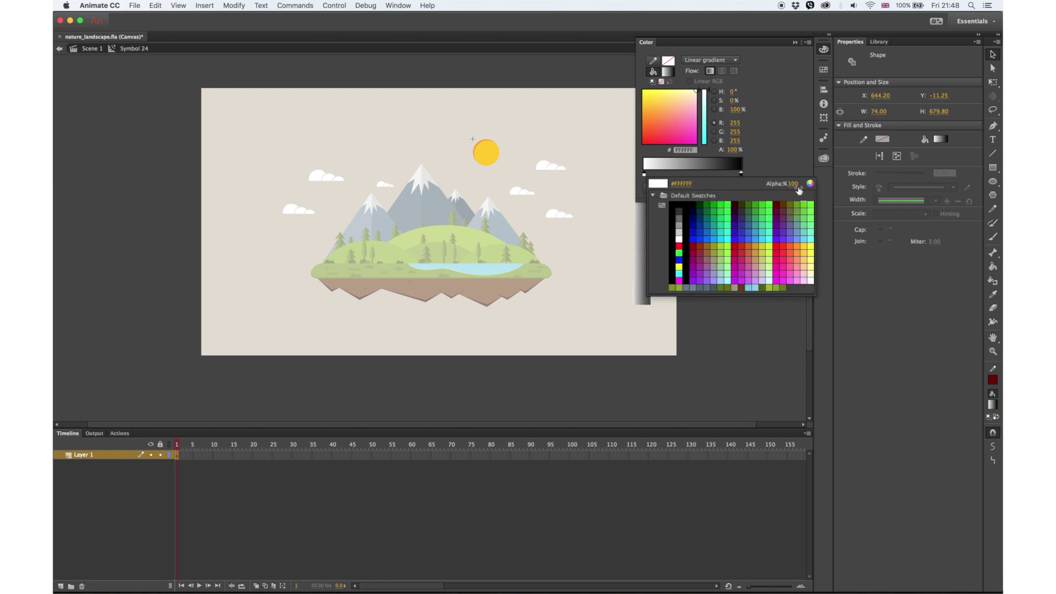
drag(753, 186, 752, 186)
double_click(742, 174)
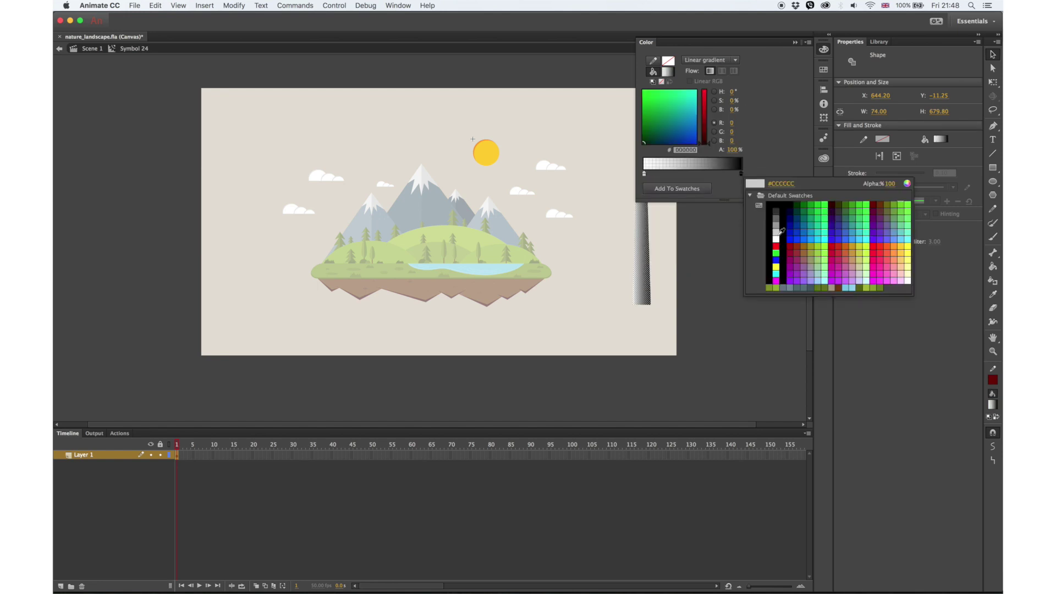
click(776, 239)
drag(729, 151, 599, 150)
click(598, 150)
Step: Rotate and adjust the gradient with Gradient Transform so it runs along the ray and fades at the wide end
drag(993, 84, 952, 95)
click(645, 186)
drag(651, 137, 716, 230)
drag(641, 230, 642, 305)
click(993, 54)
Step: Distribute the ray to its own layer below the sun's layer and move it down and to the left
click(645, 176)
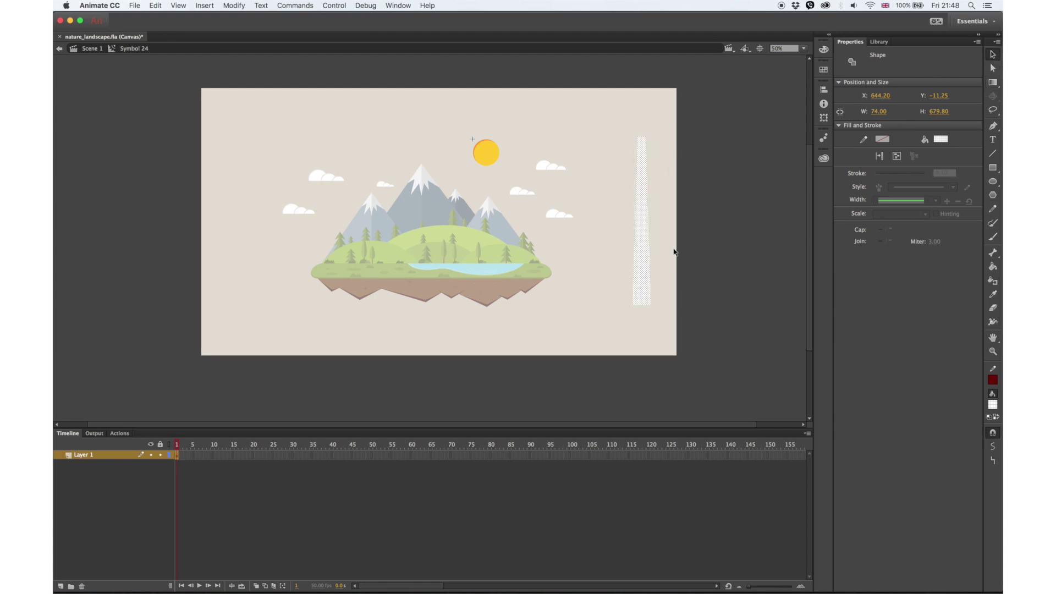
right_click(638, 266)
click(684, 438)
drag(641, 231, 615, 290)
Step: Paste a copy of the ray in place, flip it vertically and stack it above the original with the narrow ends meeting
right_click(711, 219)
click(715, 256)
click(234, 5)
mouse_move(271, 126)
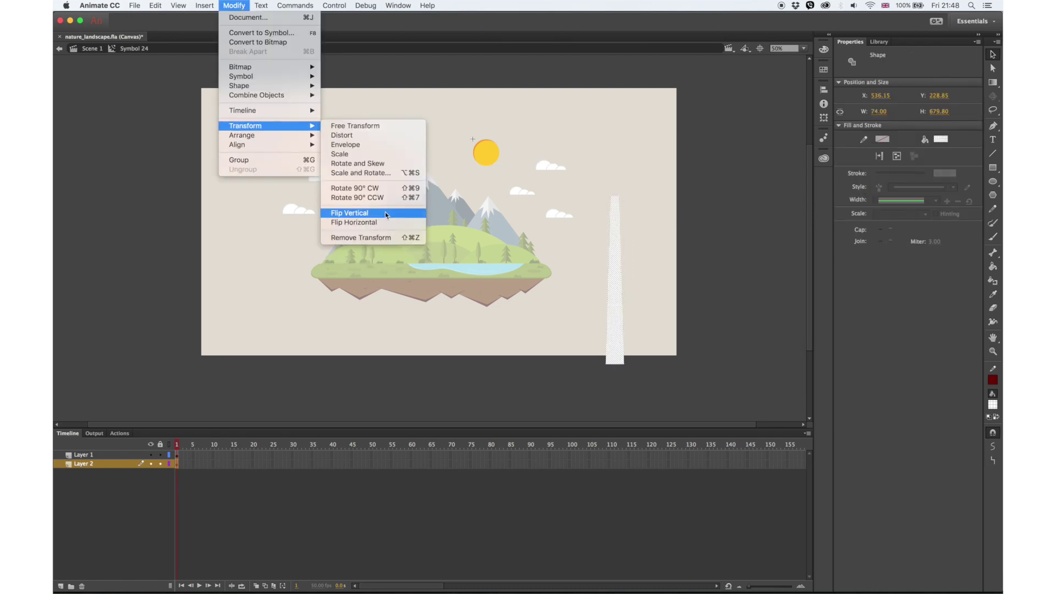
click(350, 213)
drag(613, 314, 615, 152)
click(639, 183)
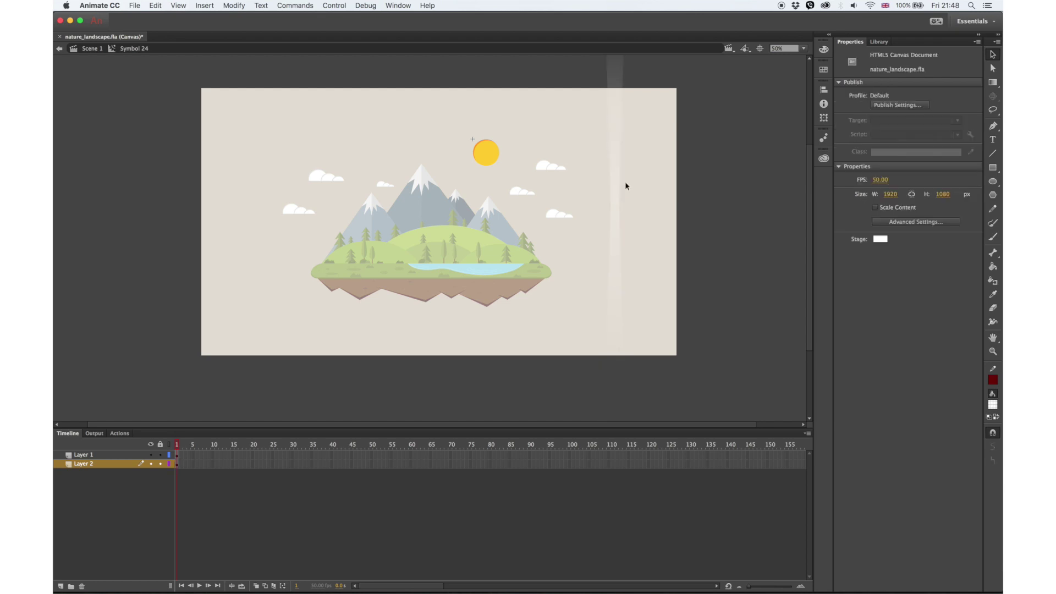
Step: Paste a copy of the double ray in place and rotate it 90° to form a cross
click(619, 219)
right_click(684, 180)
click(715, 208)
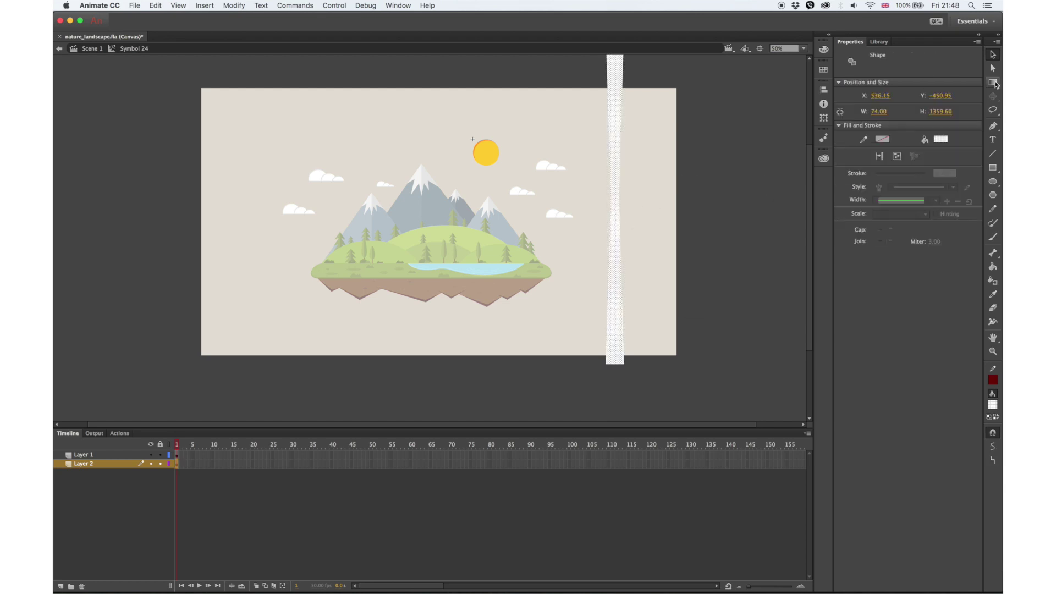
drag(634, 373, 792, 177)
Step: Try to paste a copy of the crossed rays in place and rotate it as a shape
click(118, 466)
right_click(721, 390)
click(732, 418)
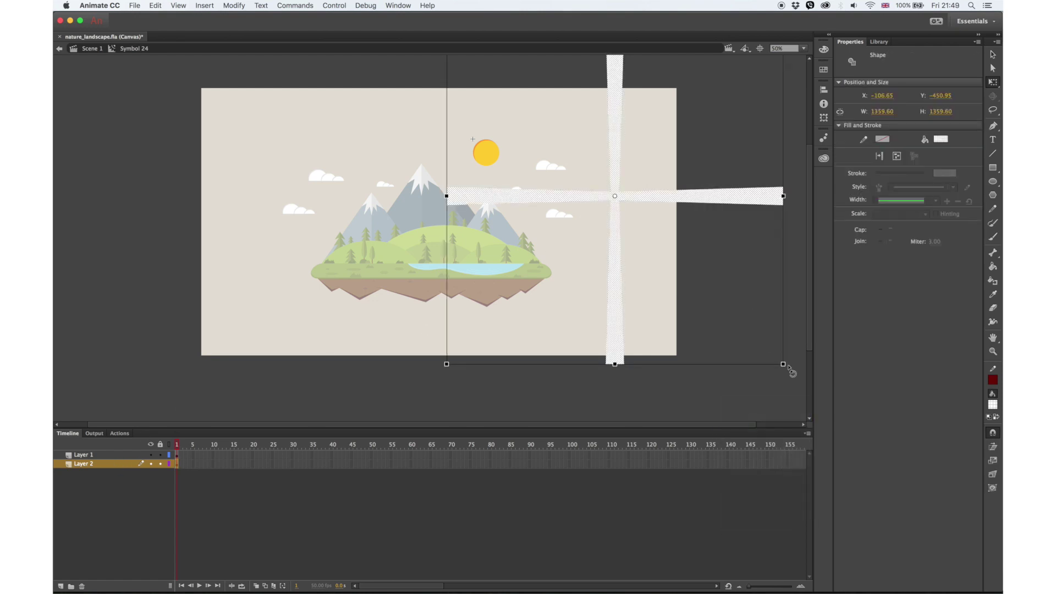
drag(669, 411, 661, 386)
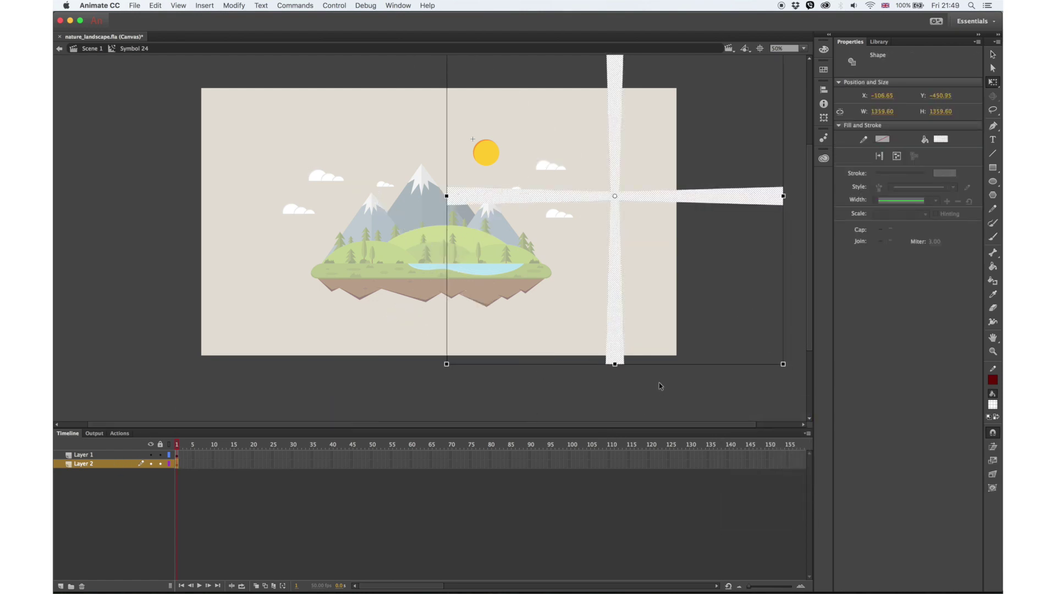
click(629, 333)
Step: Convert the crossed rays on Layer 2 into a symbol
click(112, 467)
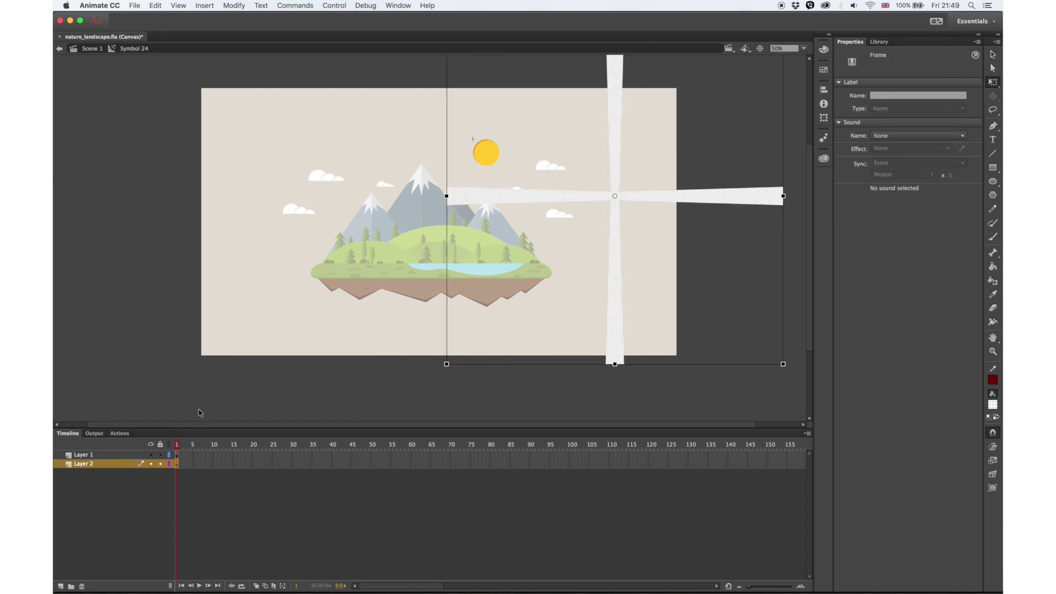
key(F8)
key(Return)
Step: Paste a copy of the cross symbol in place and rotate it 45° to form an eight-ray burst
right_click(738, 397)
click(759, 428)
drag(792, 372, 597, 419)
key(super+z)
drag(795, 371, 608, 458)
click(738, 360)
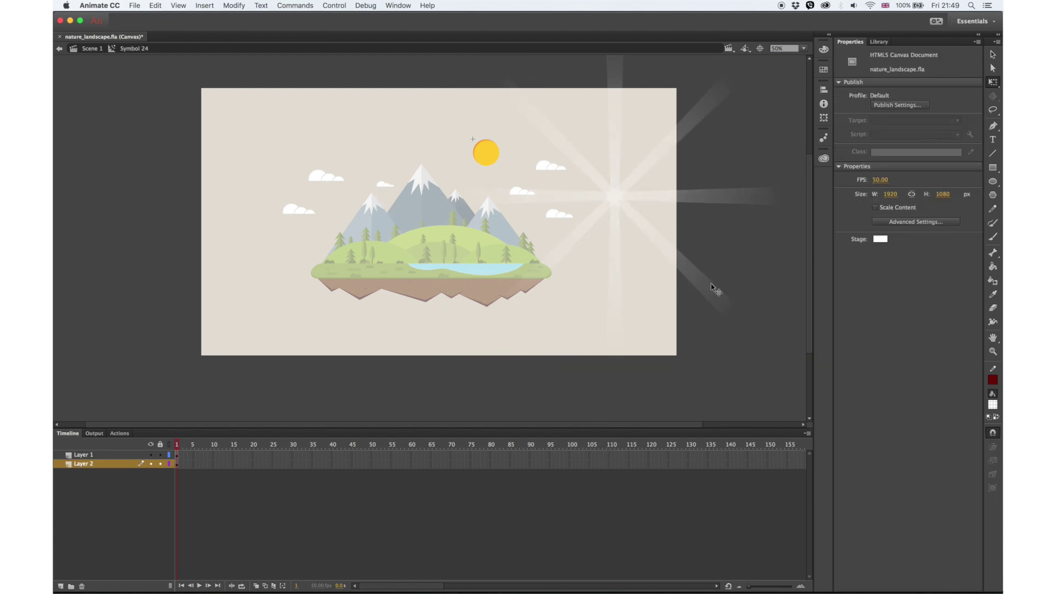
Step: Lock the sun's layer, then paste a copy of the eight-ray burst in place and rotate it to fill the gaps
click(160, 456)
key(super+a)
right_click(474, 400)
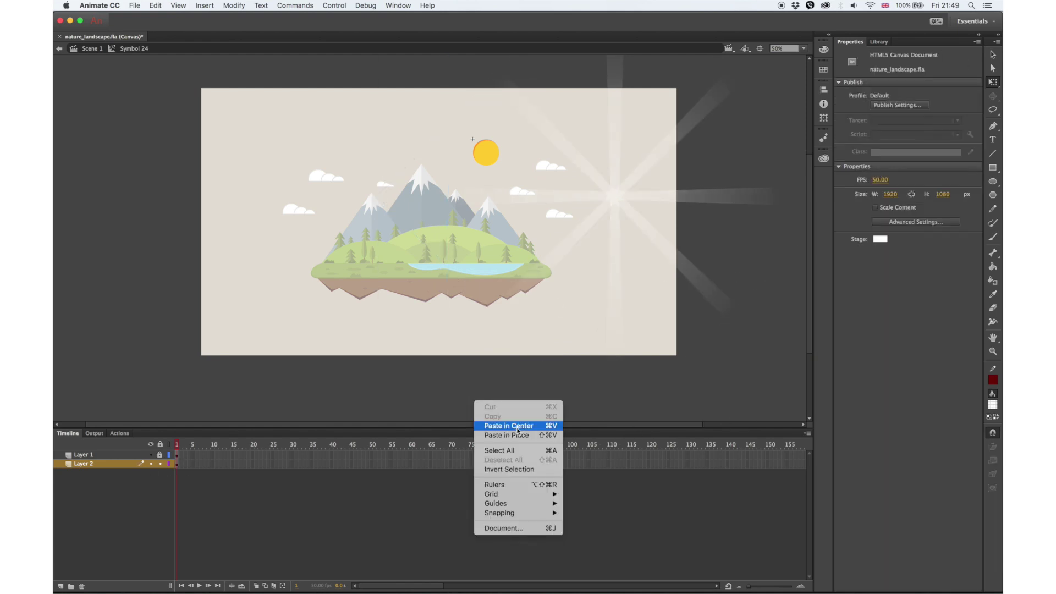
click(509, 435)
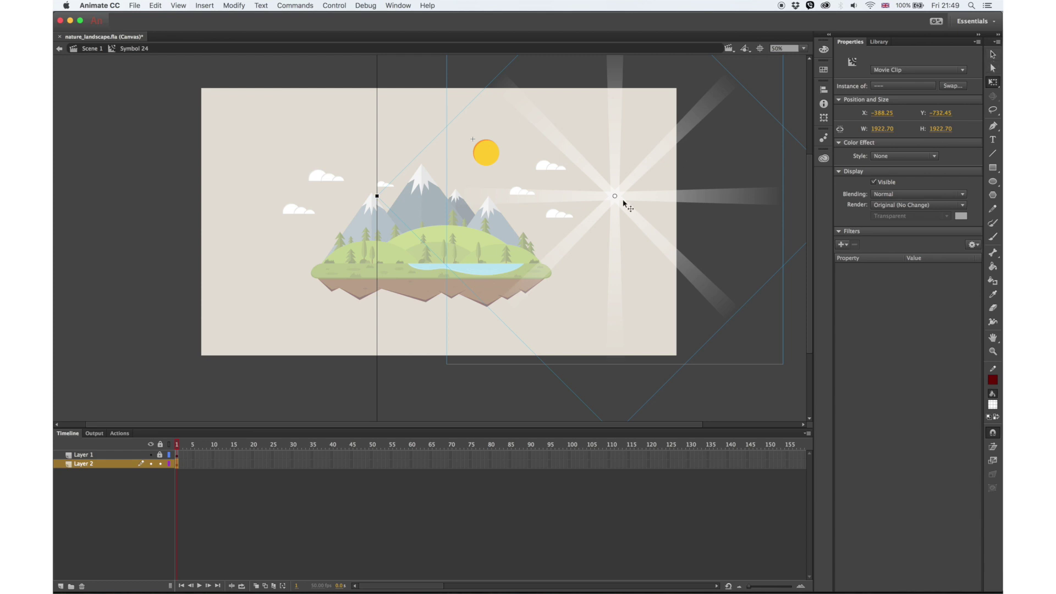
key(super+minus)
drag(473, 89, 549, 129)
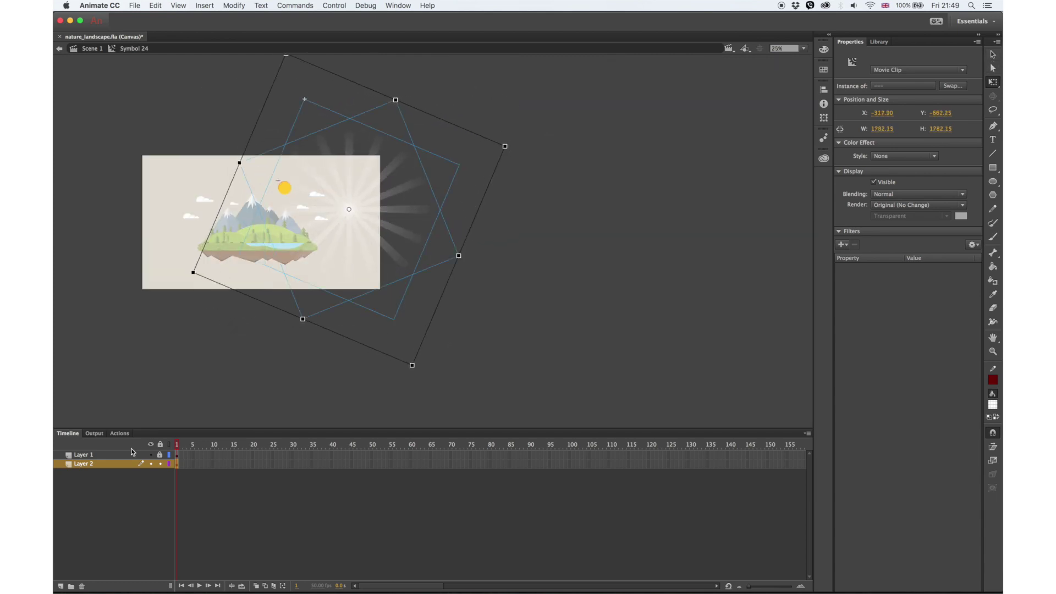
Step: Convert the complete ray burst on Layer 2 into a symbol
click(119, 465)
key(F8)
key(Return)
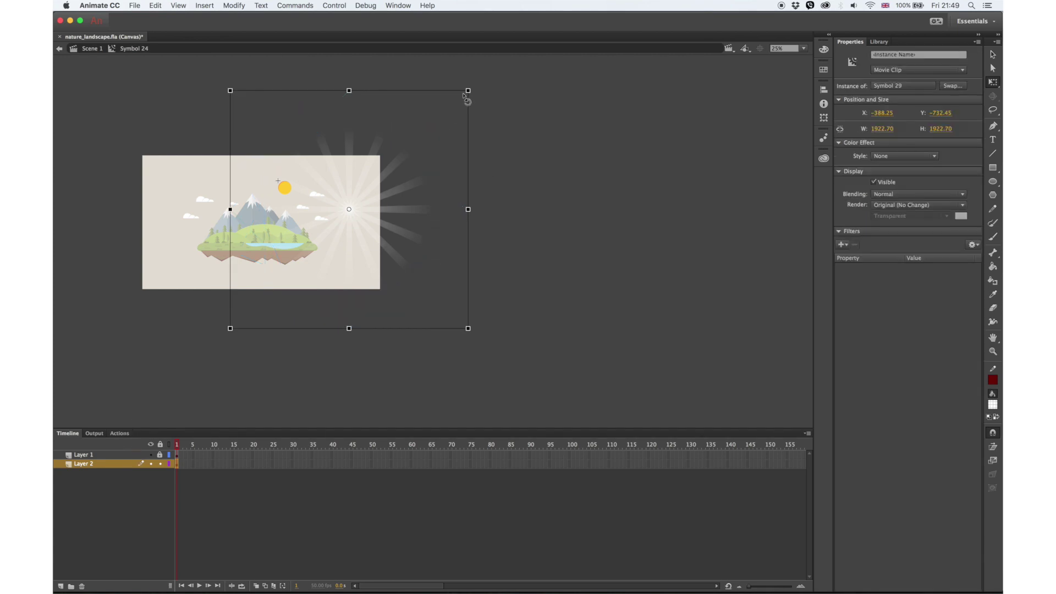
Step: Scale the ray burst down to about 1243 × 1243 px, centre it behind the sun and return to the main scene
drag(468, 90, 424, 130)
drag(357, 218, 298, 197)
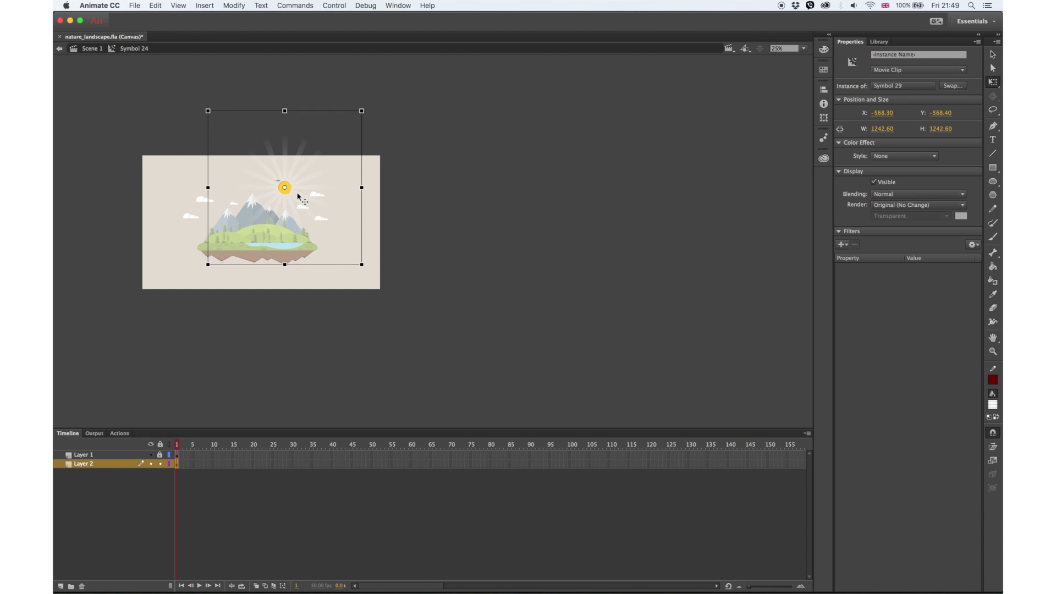
double_click(521, 180)
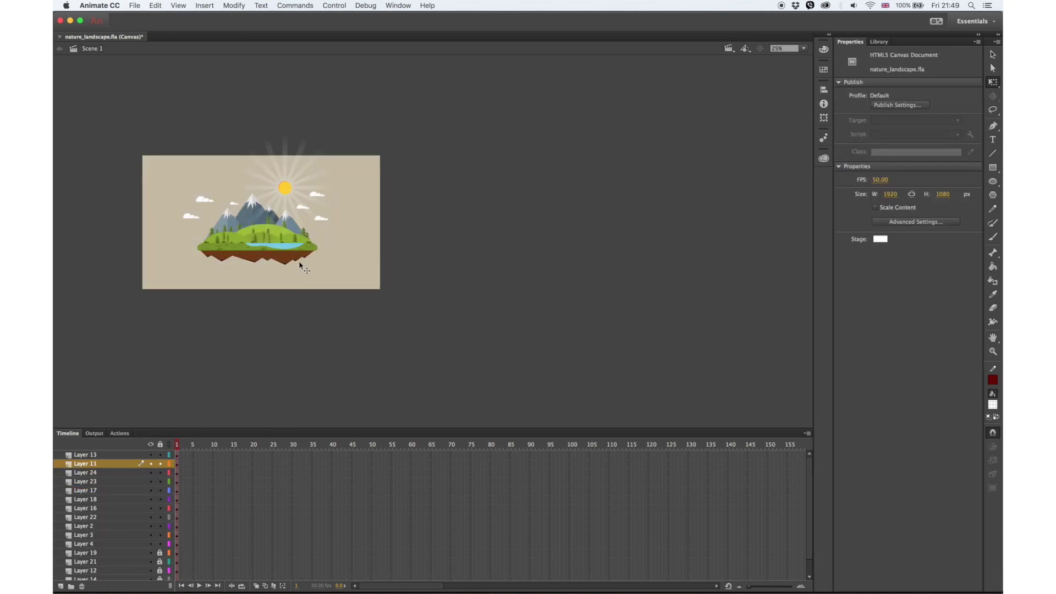
Step: Return to the main scene and apply an Alpha colour effect of 53% to the sun-and-rays symbol
double_click(307, 183)
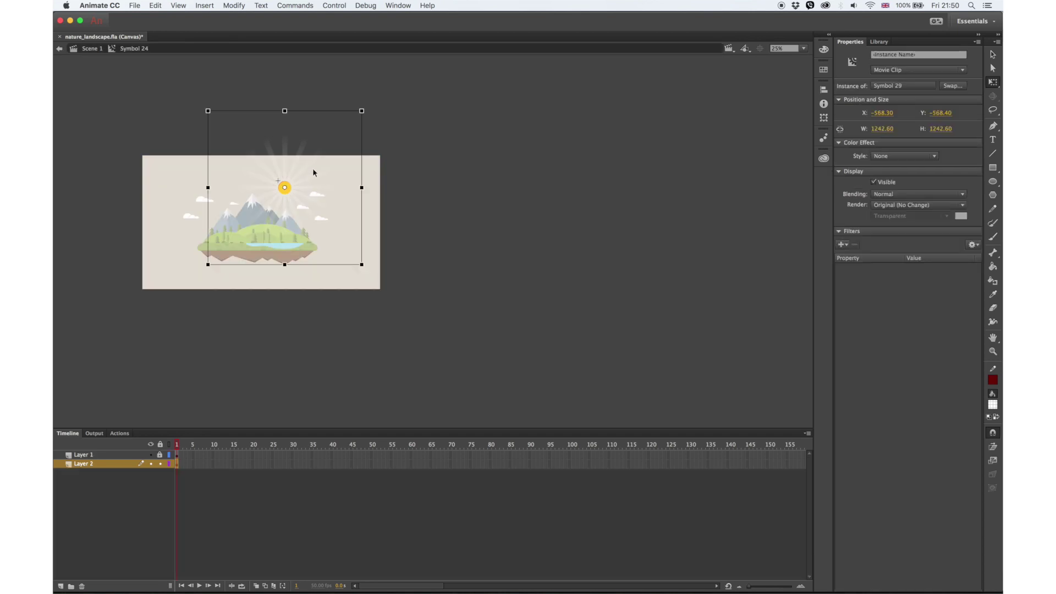
key(super+=)
click(680, 165)
drag(526, 280, 533, 265)
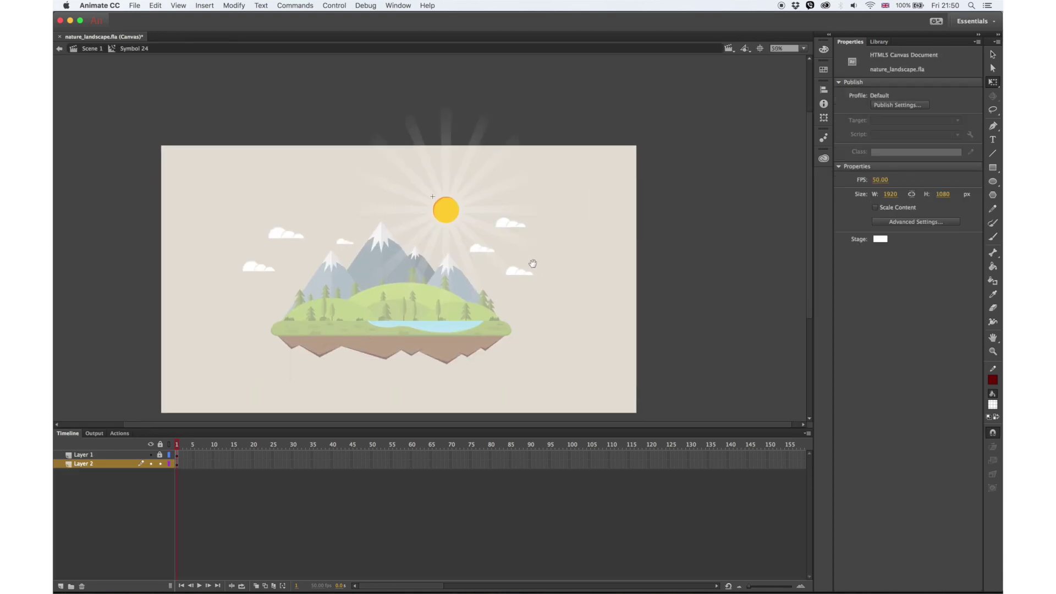
double_click(684, 187)
click(905, 156)
click(902, 212)
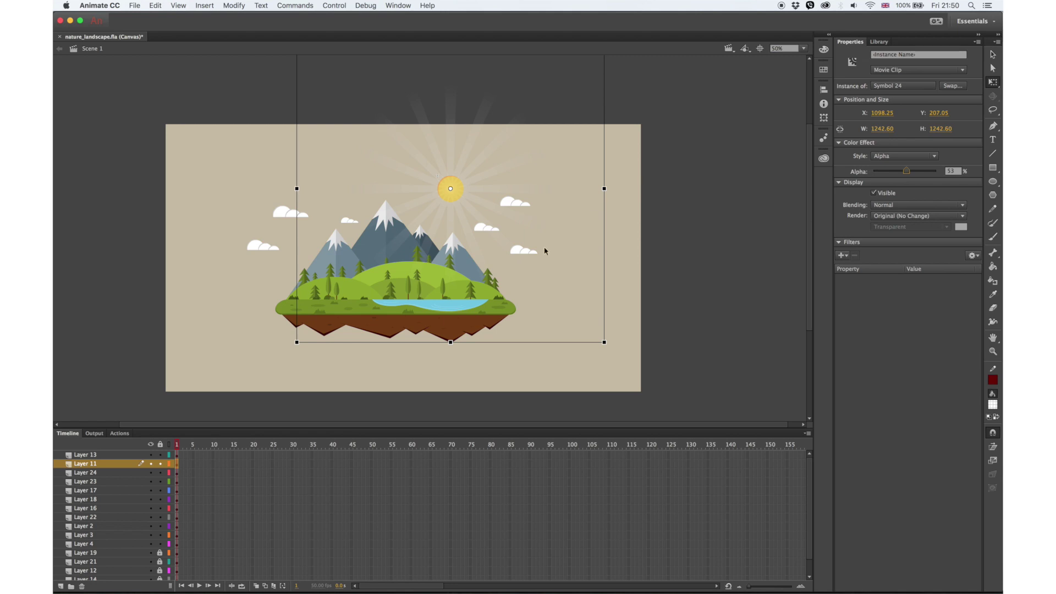
Step: Add a new layer between Layer 12 and Layer 14, directly above the background layers
click(527, 251)
click(125, 545)
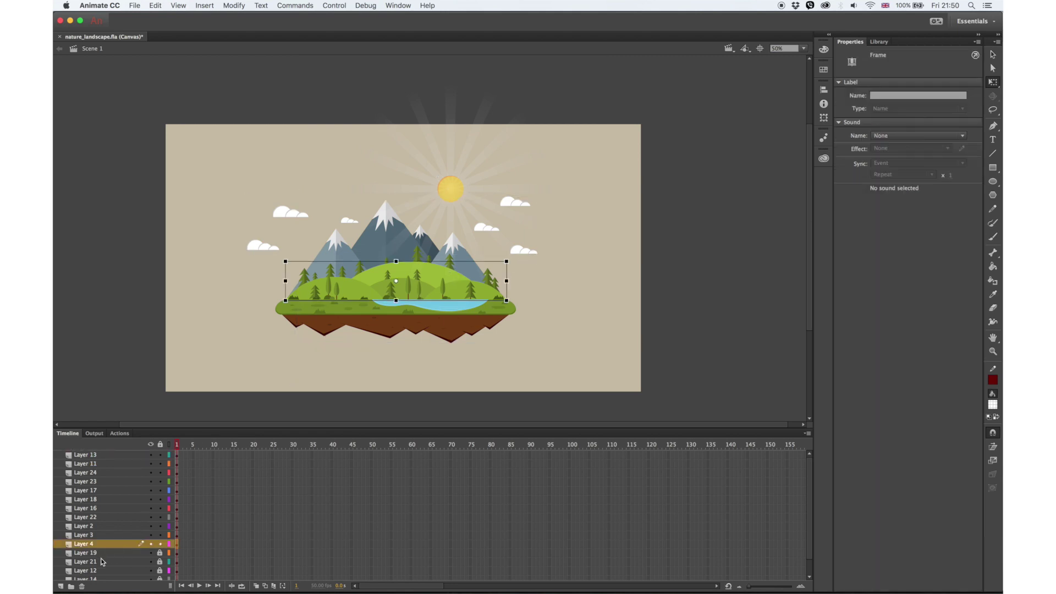
scroll(109, 550, down, 1)
click(106, 570)
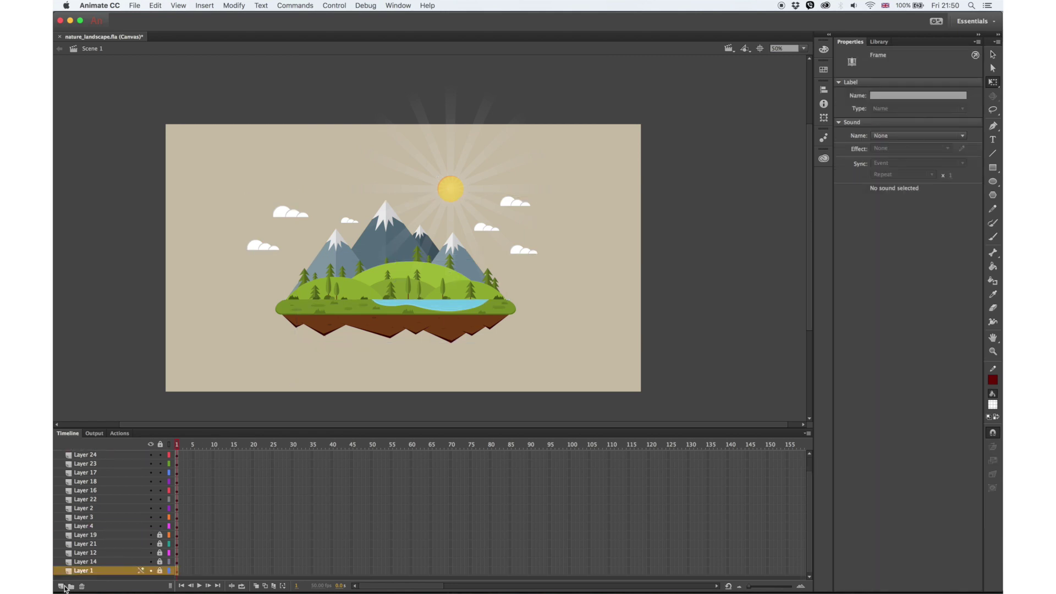
click(61, 587)
scroll(109, 566, down, 1)
drag(110, 563, 110, 553)
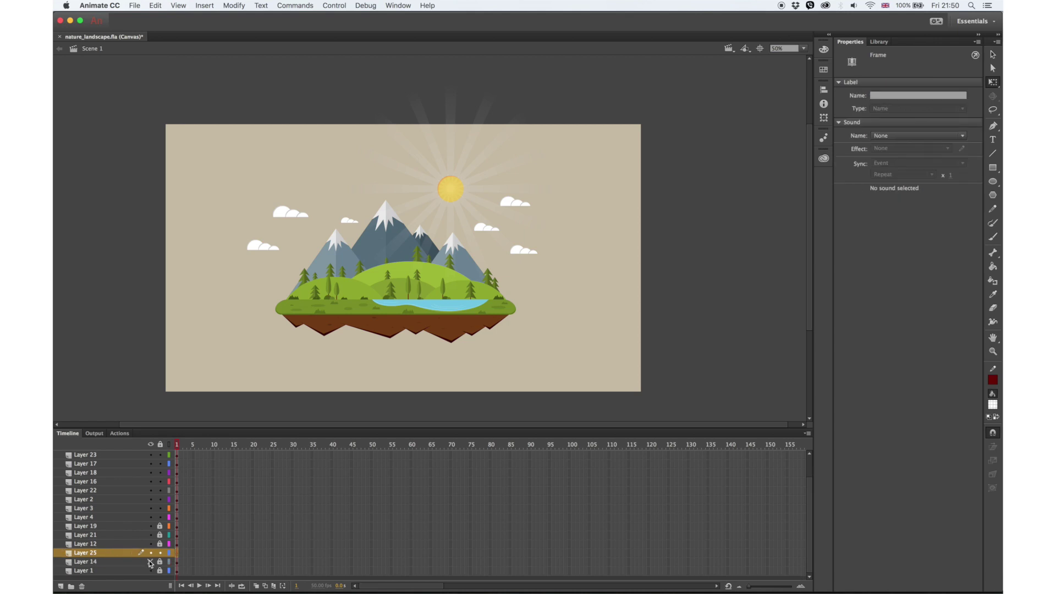
Step: Draw a circle about 1020 px in diameter behind the island on the new layer and delete its outline
click(993, 181)
drag(289, 132, 524, 384)
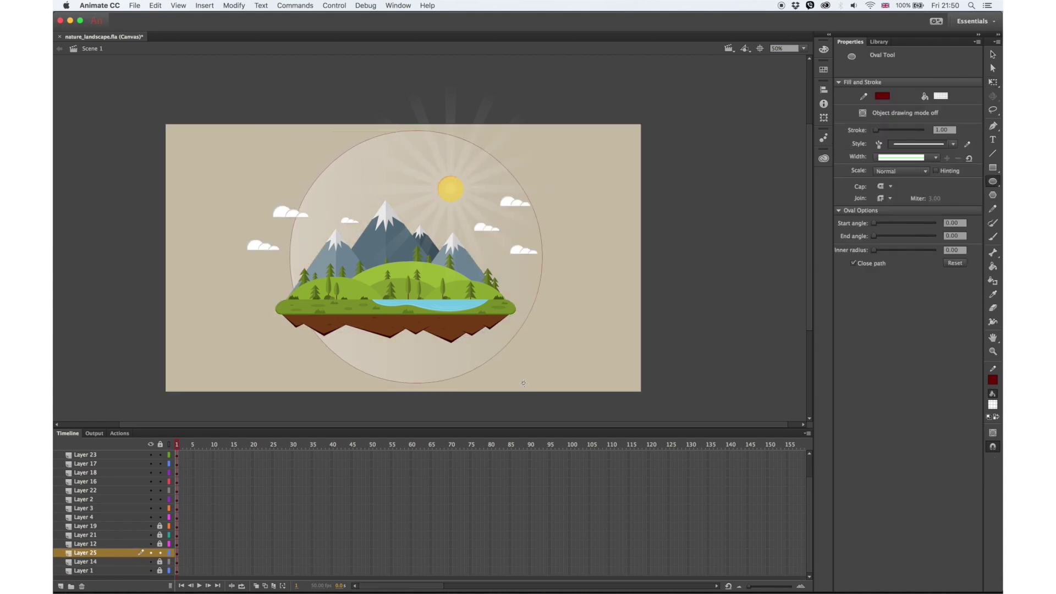
key(v)
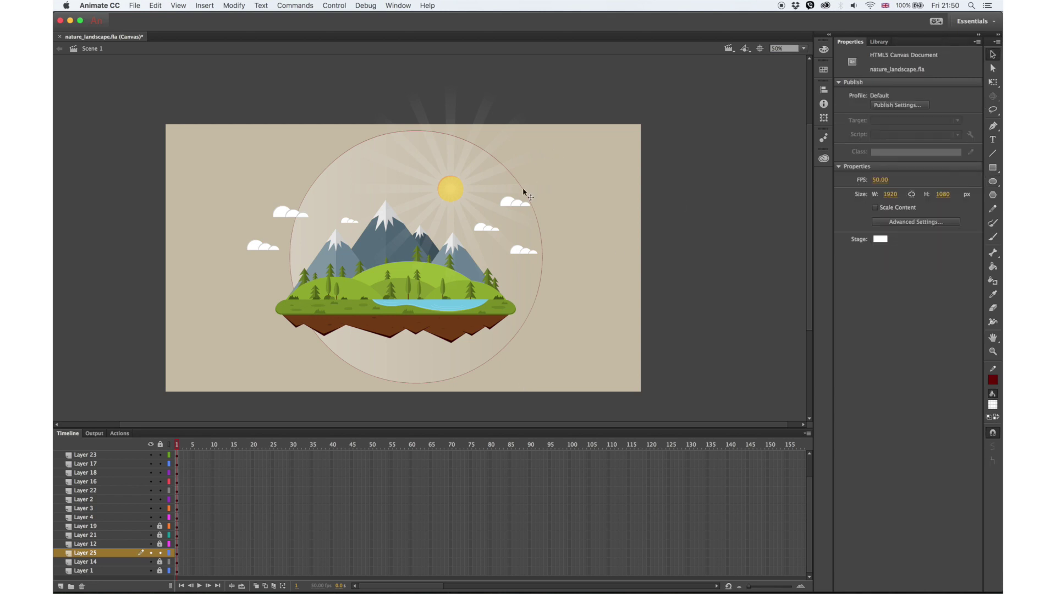
click(493, 361)
key(Delete)
Step: Replace the circle's fill with a muted grey-blue picked as a custom colour
click(452, 379)
click(993, 404)
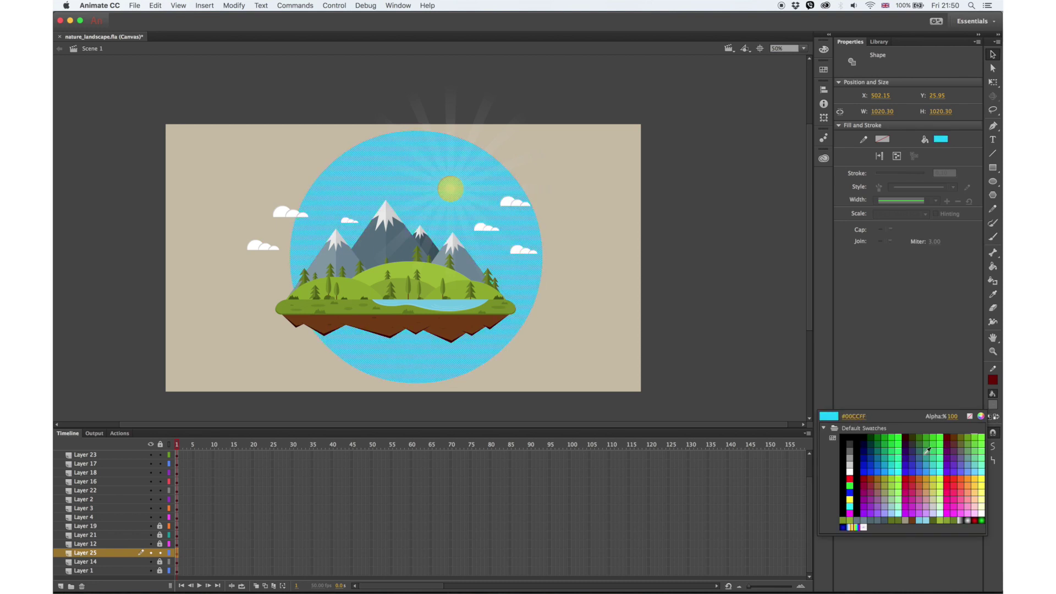
click(981, 417)
drag(204, 135, 205, 130)
drag(132, 131, 89, 107)
click(256, 80)
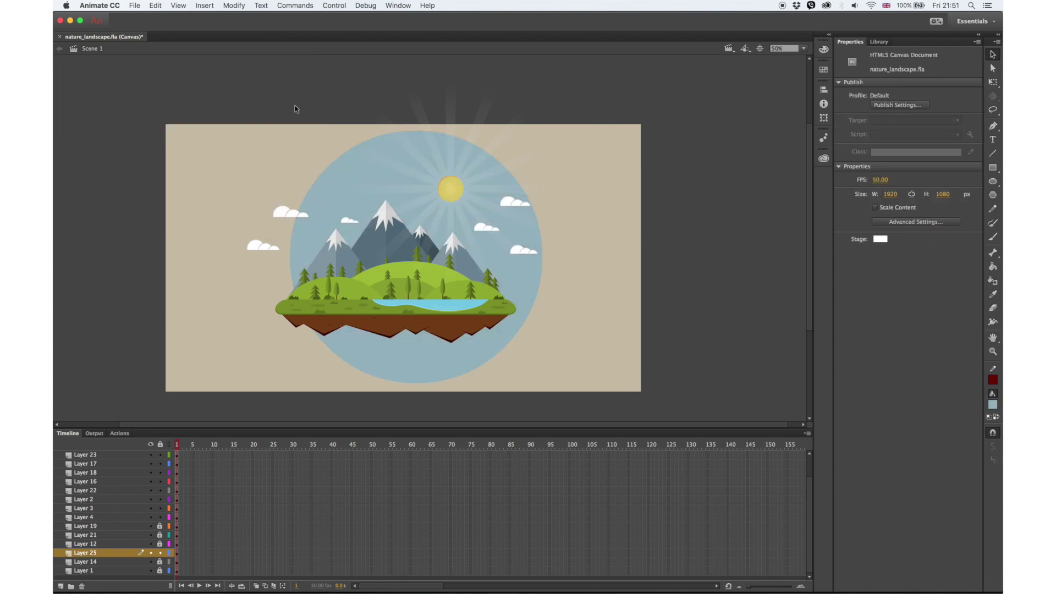
Step: Lighten the grey-blue in the colour picker and refill the circle with the paler shade
click(993, 406)
click(981, 416)
drag(89, 107, 72, 94)
click(271, 78)
key(k)
click(442, 367)
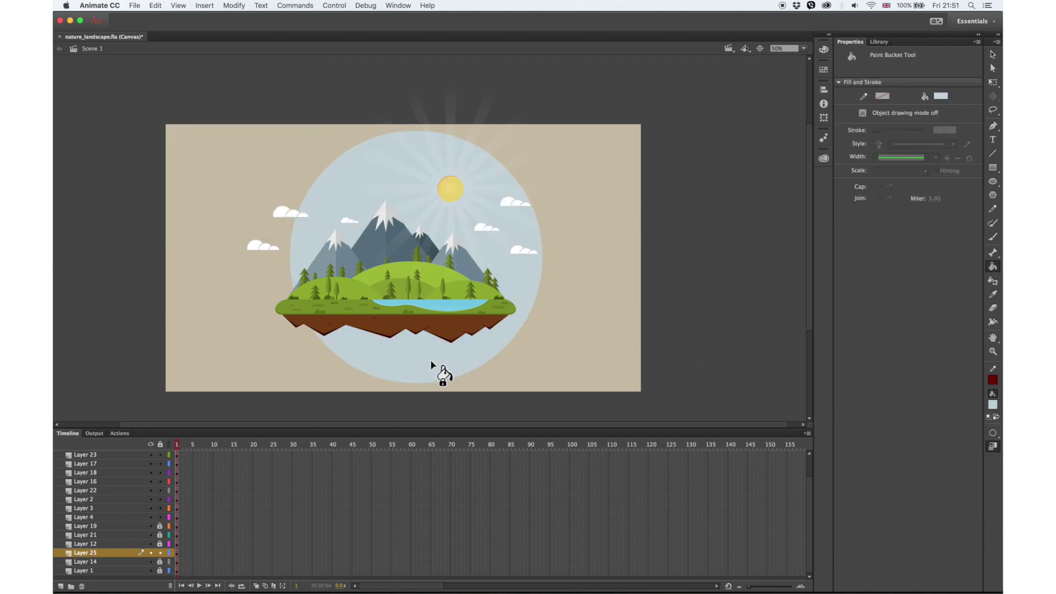
key(v)
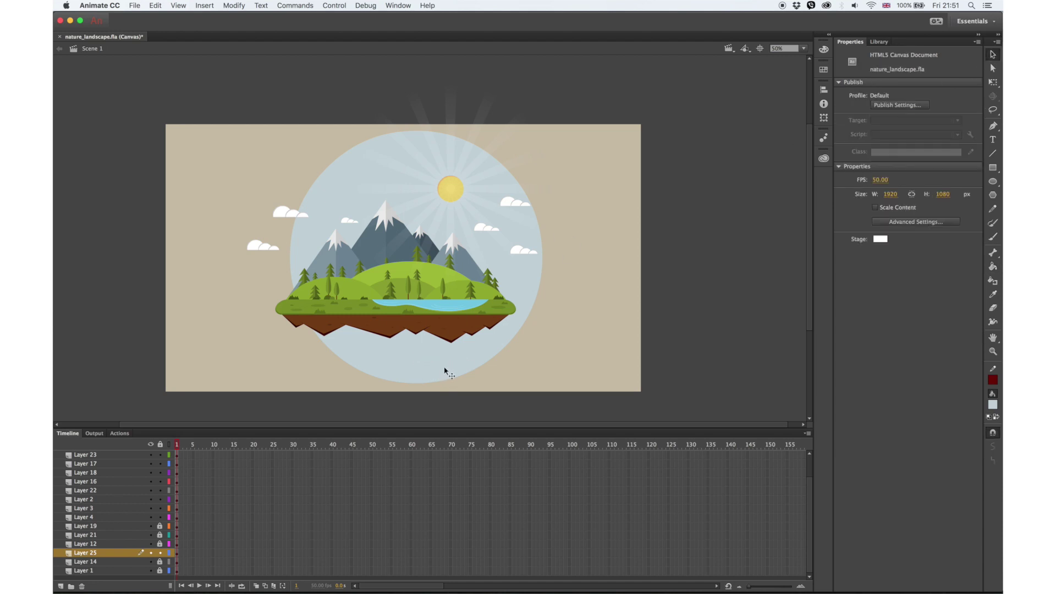
Step: Unlock Layer 14 and Layer 1, and centre the pale blue circle horizontally and vertically on the stage
click(443, 370)
drag(161, 562, 160, 571)
click(514, 391)
click(460, 365)
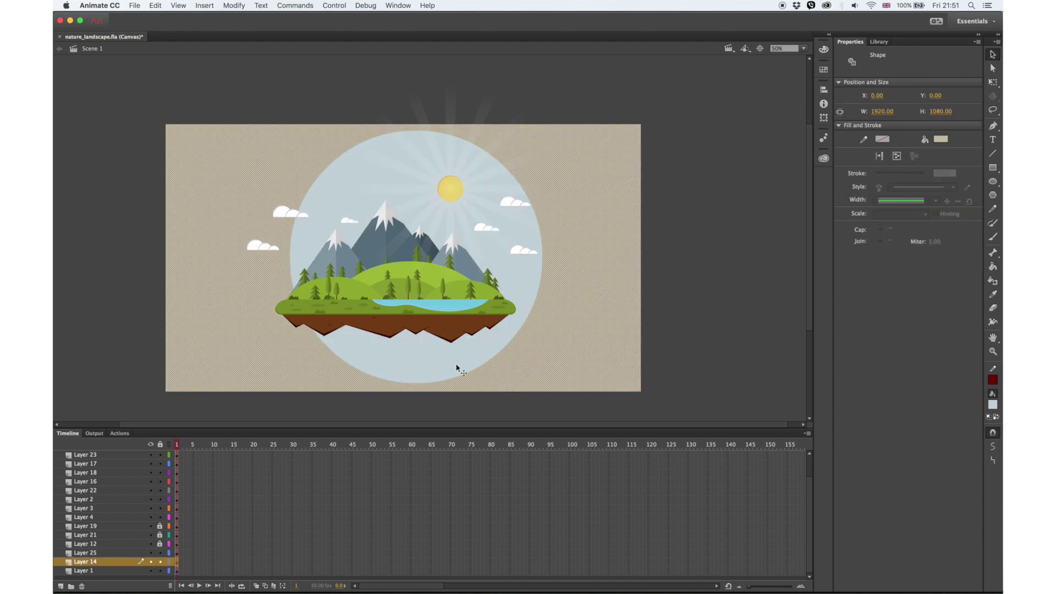
click(824, 90)
click(736, 108)
click(784, 107)
click(645, 126)
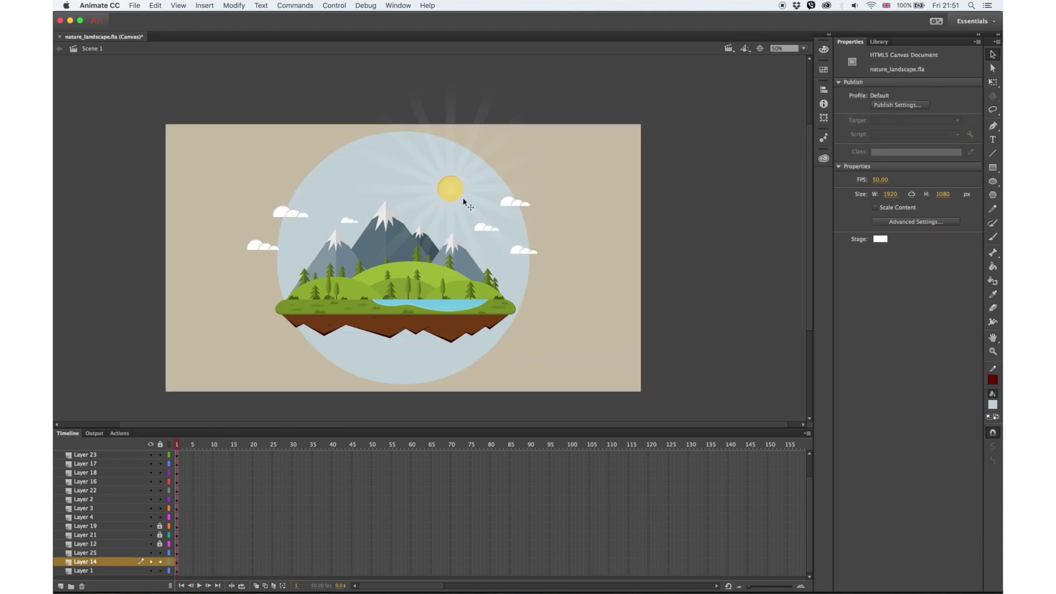
Step: Try to convert the unlocked landscape artwork, without the circle and background, into one movie clip symbol and undo the conversion
key(super+a)
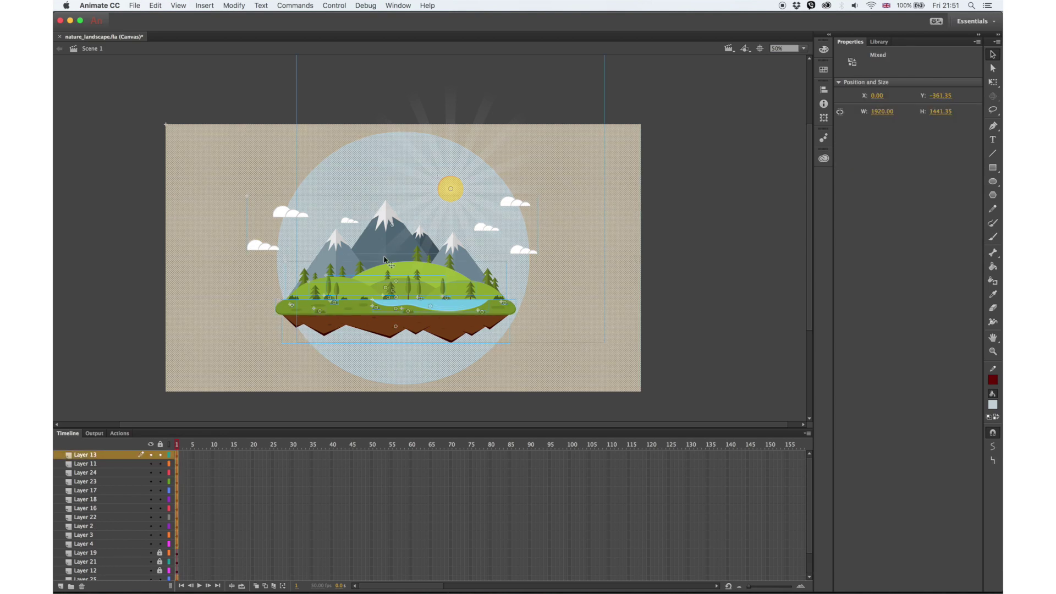
shift+click(264, 175)
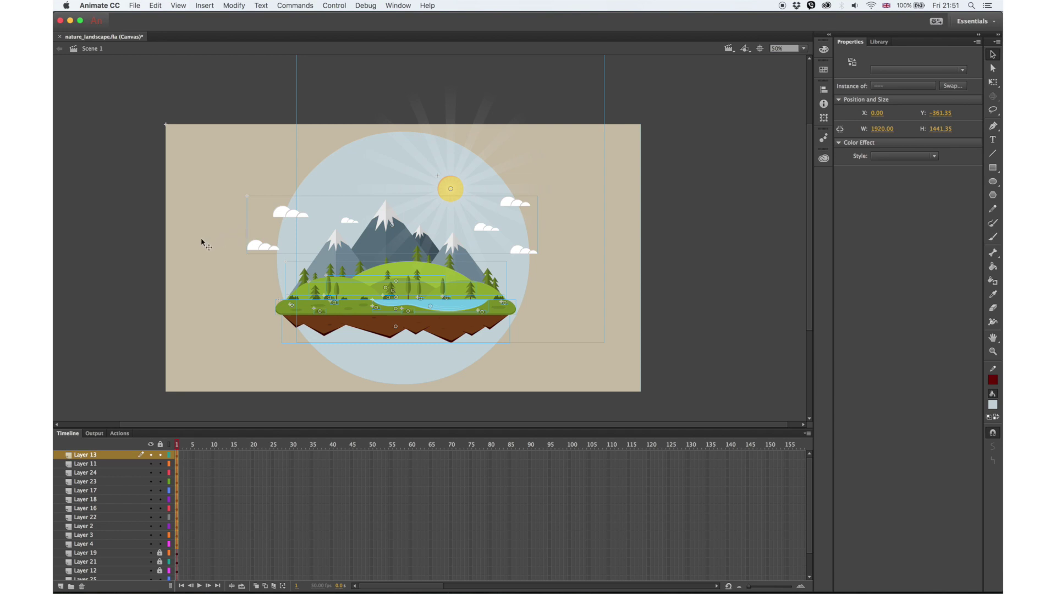
key(F8)
click(239, 82)
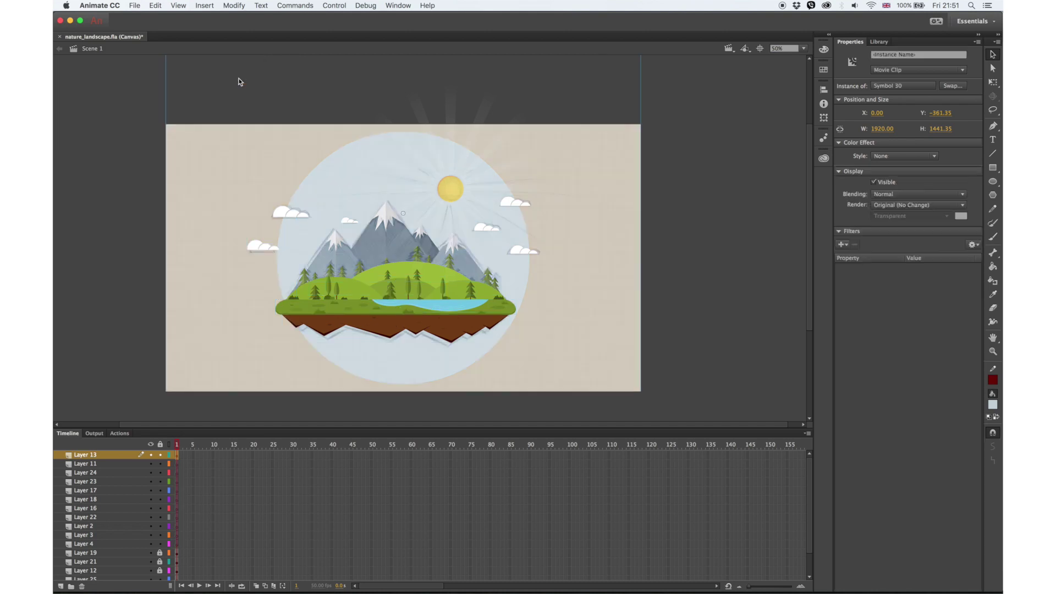
key(super+z)
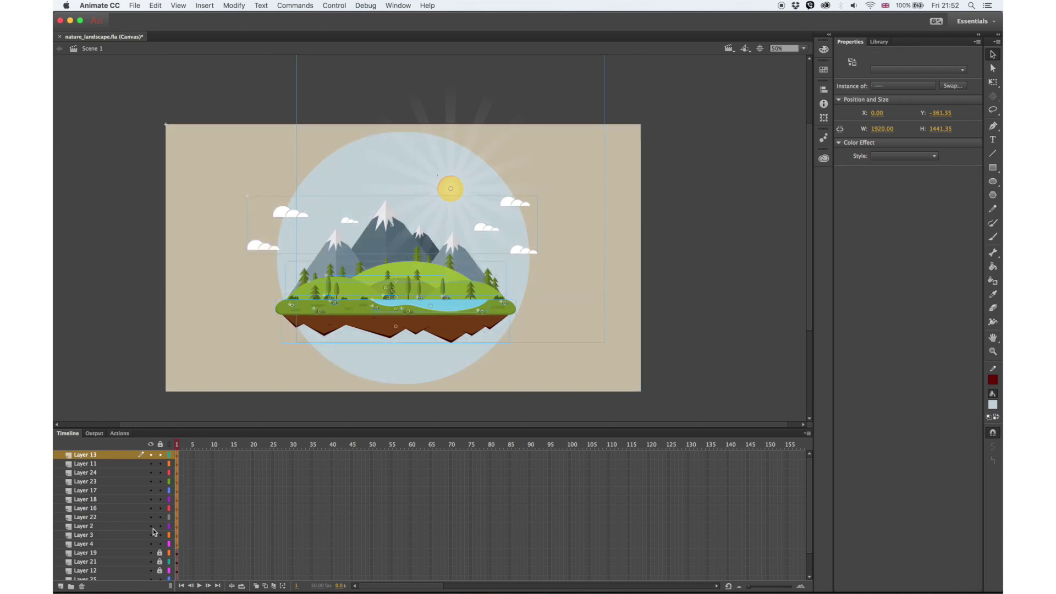
Step: Unlock Layers 19, 21 and 12 and select all the artwork
click(175, 552)
scroll(218, 495, down, 3)
key(super+a)
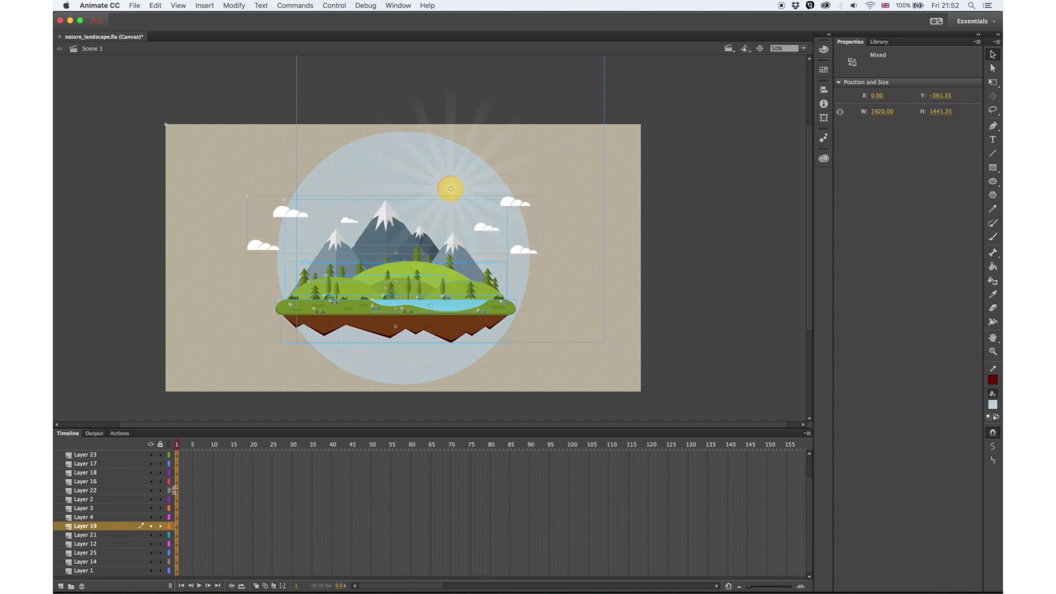
Step: Convert all the landscape artwork into one movie clip symbol, with Layers 25, 14 and 1 hidden only during the conversion
click(151, 562)
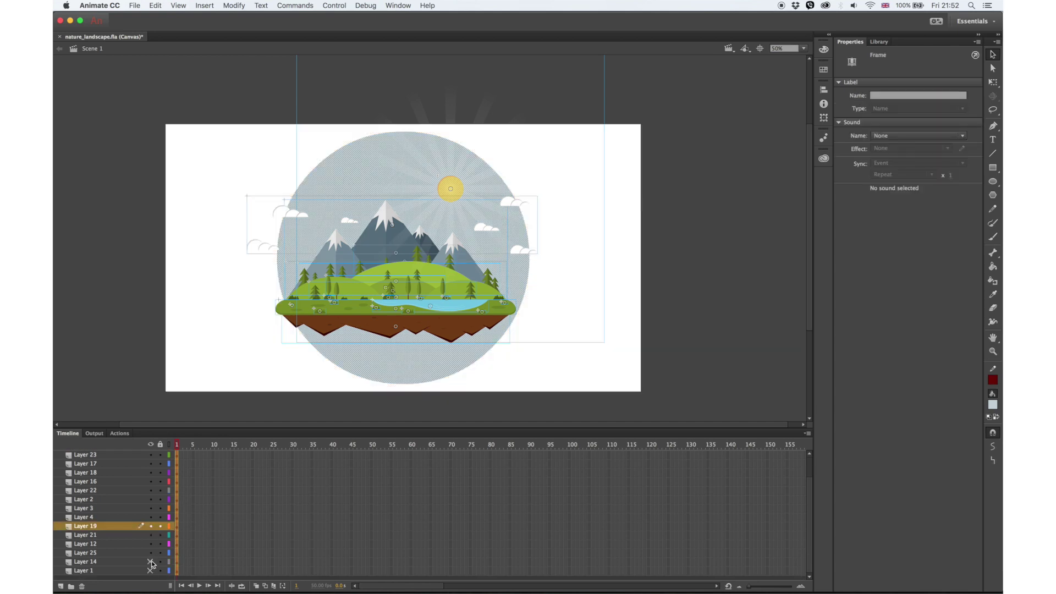
key(super+a)
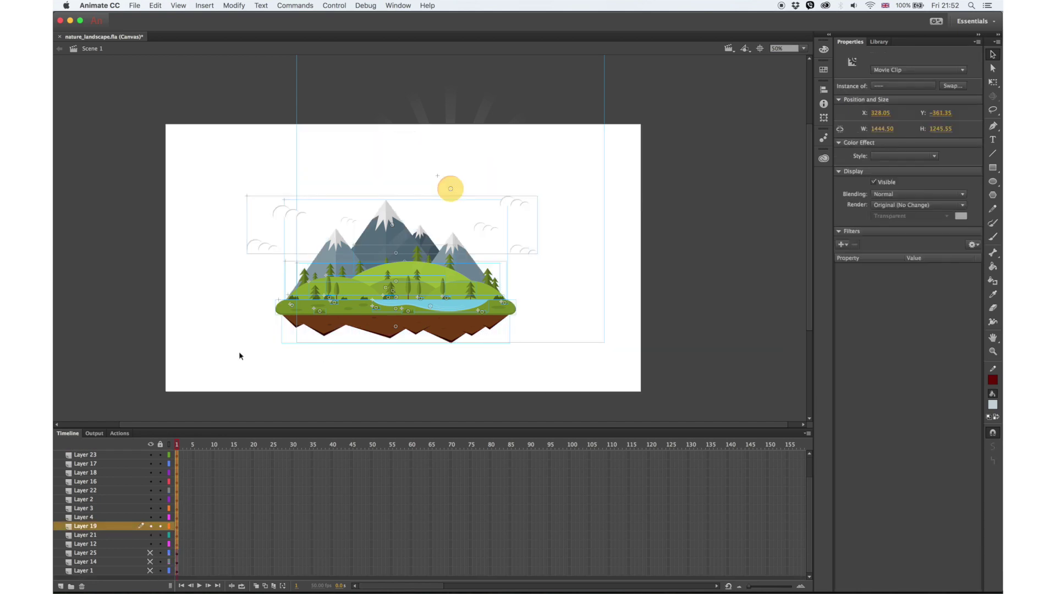
key(F8)
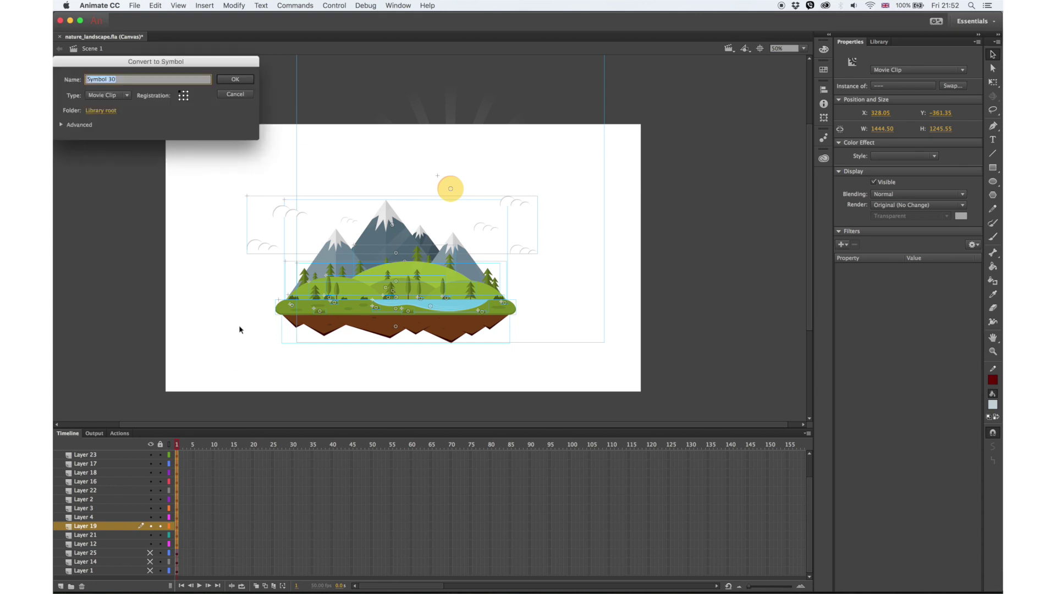
key(Return)
drag(151, 553, 151, 570)
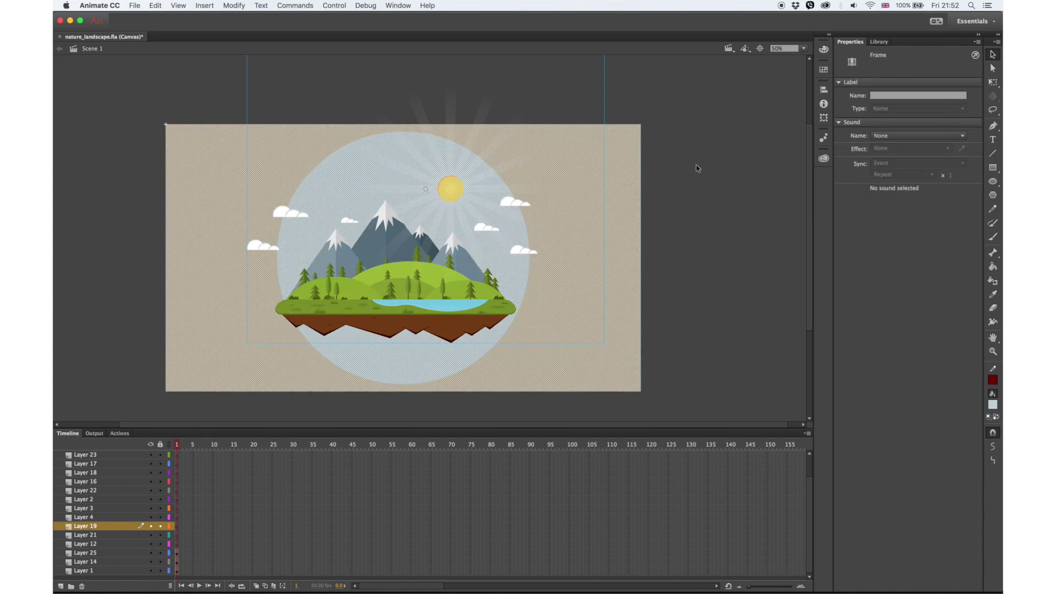
Step: Sample the beige background colour, darken it to #9C8F75 and fill the background with it
click(682, 177)
click(993, 295)
click(633, 319)
click(994, 405)
click(980, 415)
drag(88, 113, 90, 123)
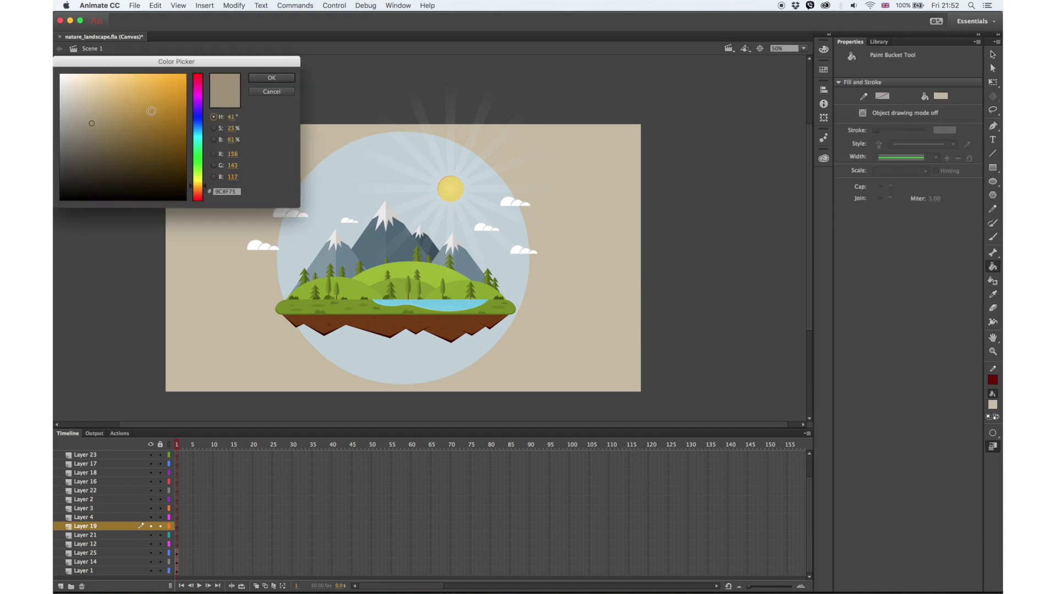
click(272, 78)
click(228, 160)
Step: Scale the pale blue circle down proportionally about its centre
click(993, 54)
click(497, 344)
click(993, 82)
drag(529, 132, 514, 148)
Step: Scale the landscape symbol down to about 1233 × 1063 px and position it over the circle at about X 448, Y -214
click(379, 323)
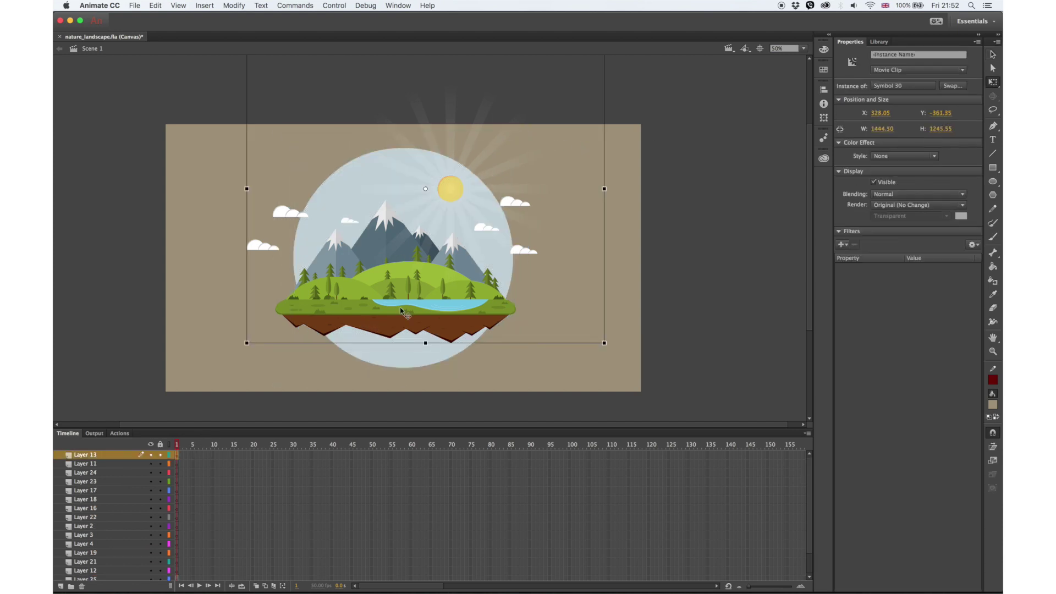
key(shift+Right)
key(shift+Right)
key(shift+Down)
drag(614, 347, 587, 341)
key(Left)
key(Left)
key(Left)
key(Left)
key(Left)
key(Left)
key(Up)
key(Up)
key(Up)
key(Up)
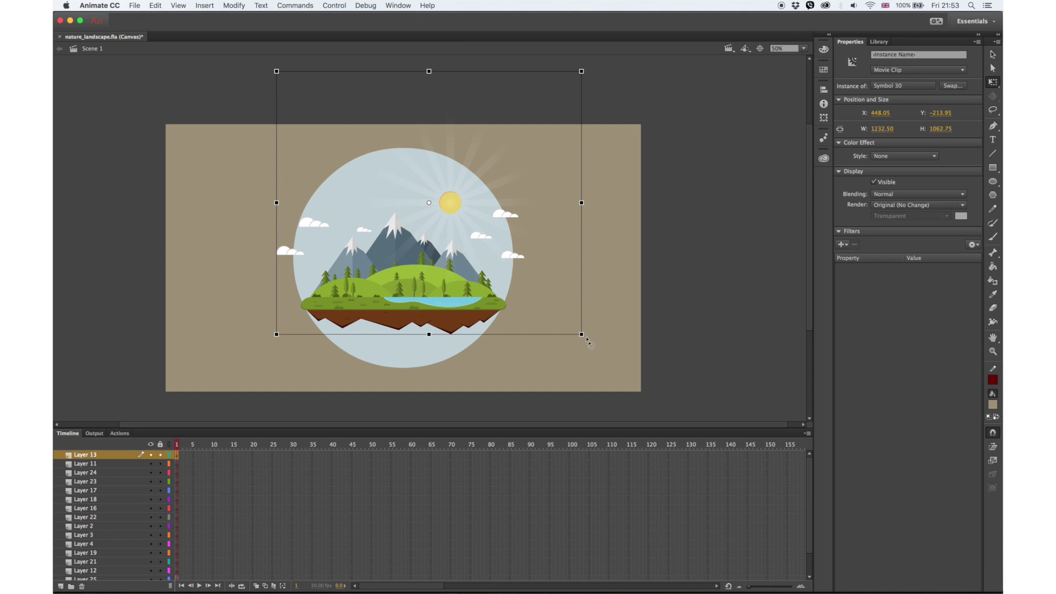
click(647, 101)
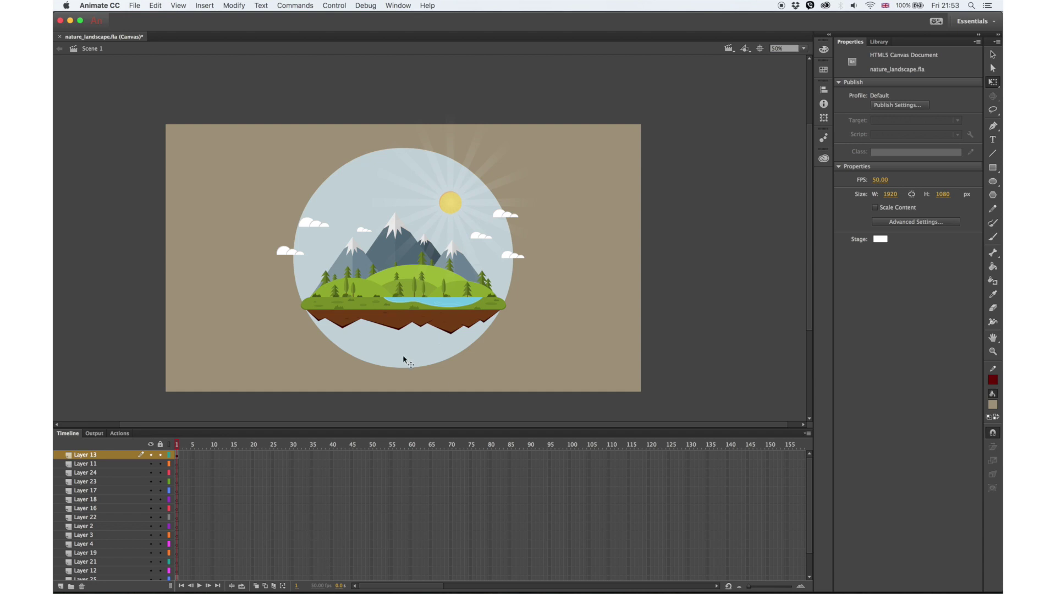
Step: Open the brown soil symbol inside the landscape symbol and pull the larger jagged tips of its lower edge further down
double_click(404, 326)
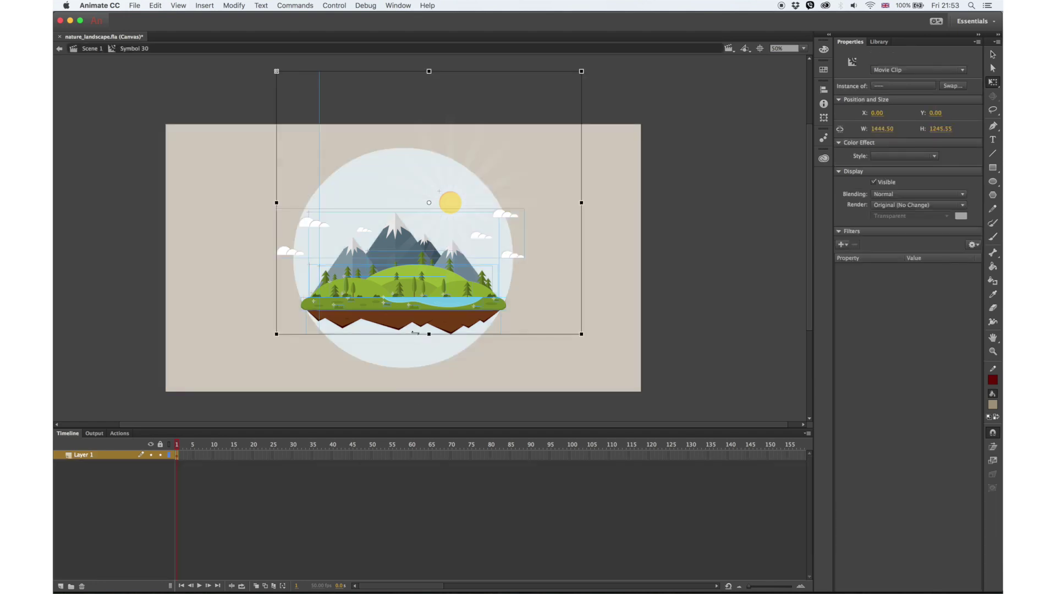
key(super+equal)
scroll(454, 373, down, 5)
double_click(382, 307)
mouse_move(372, 321)
mouse_down()
mouse_move(370, 343)
mouse_move(372, 335)
mouse_up()
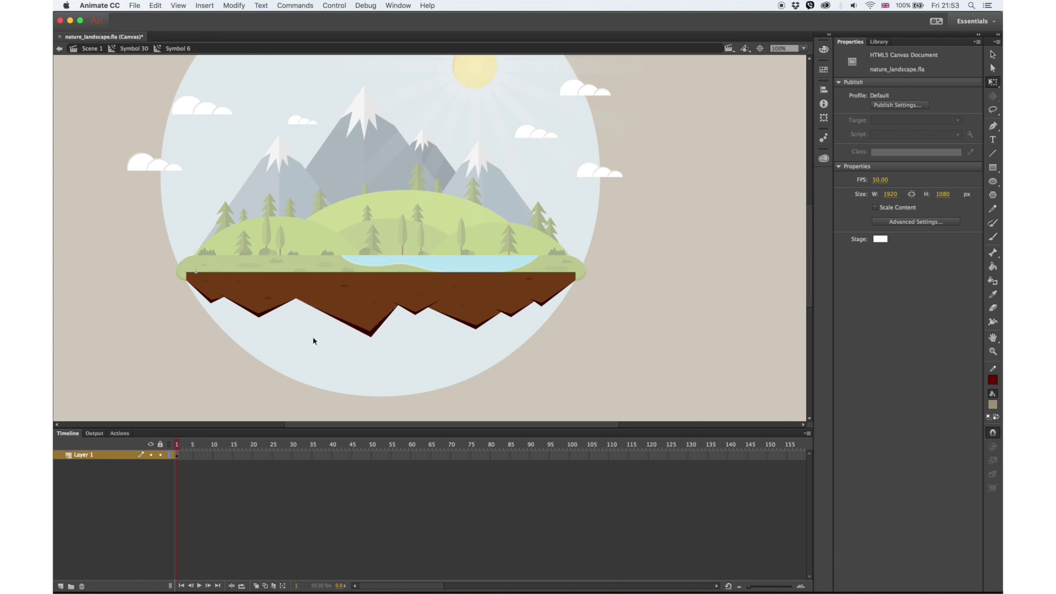
drag(416, 318, 415, 321)
drag(476, 334, 475, 342)
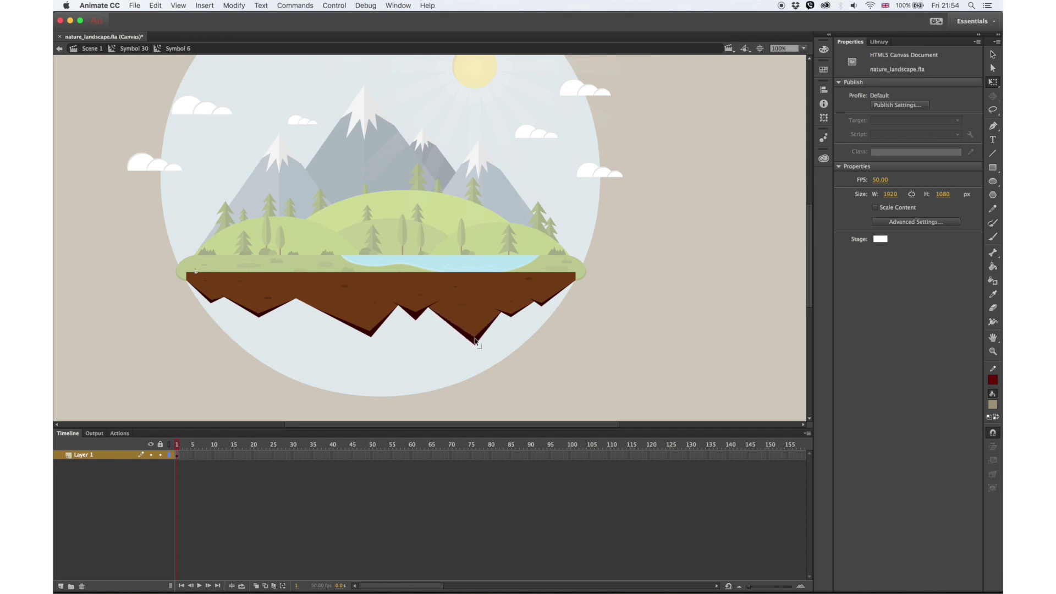
drag(371, 336, 367, 332)
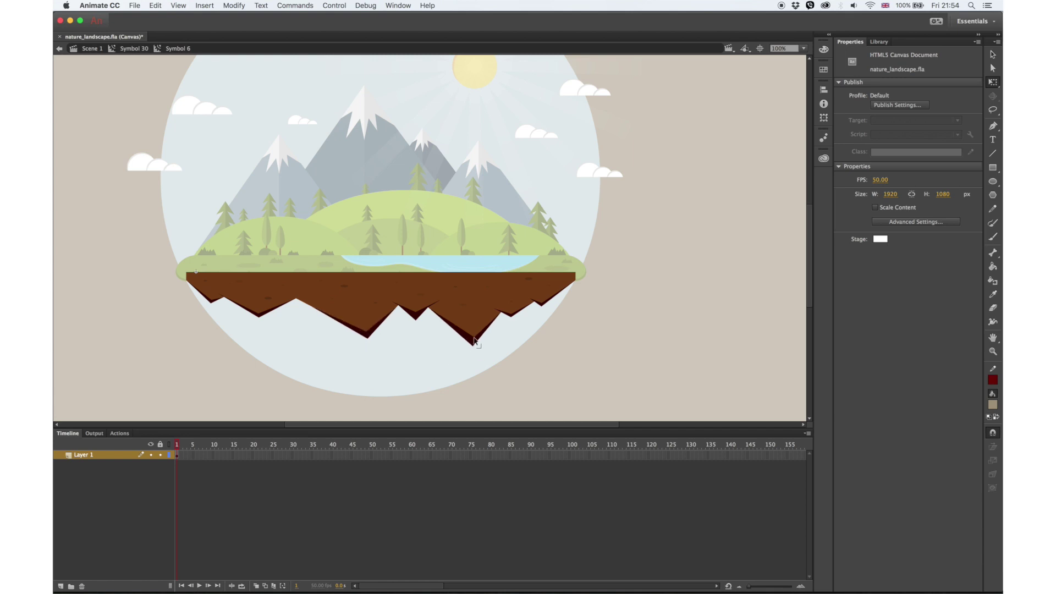
drag(474, 339, 472, 341)
drag(370, 340, 364, 335)
Step: Undo the reshaping of the soil's jagged tips and return to the main scene
double_click(581, 355)
click(582, 354)
key(super+minus)
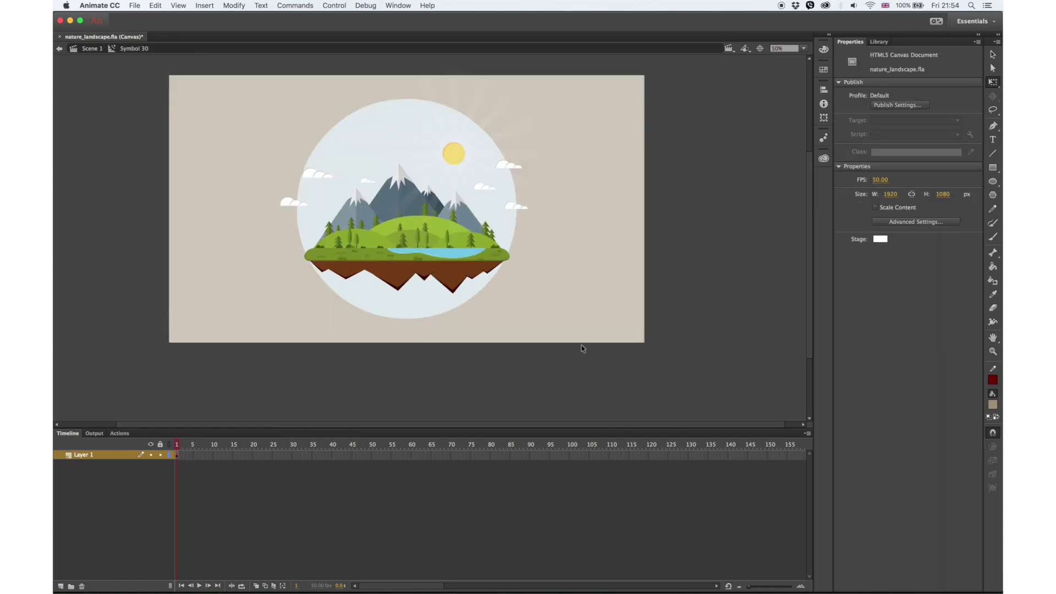
double_click(583, 348)
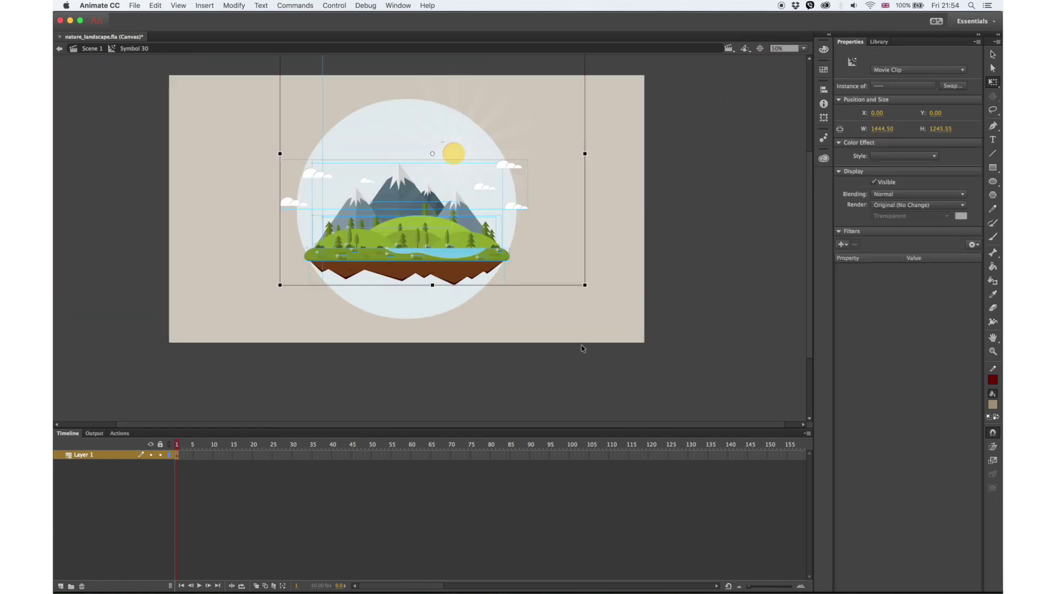
click(682, 245)
Step: Inspect the soil's jagged lower edge up close inside the soil symbol and return to the landscape symbol
double_click(357, 272)
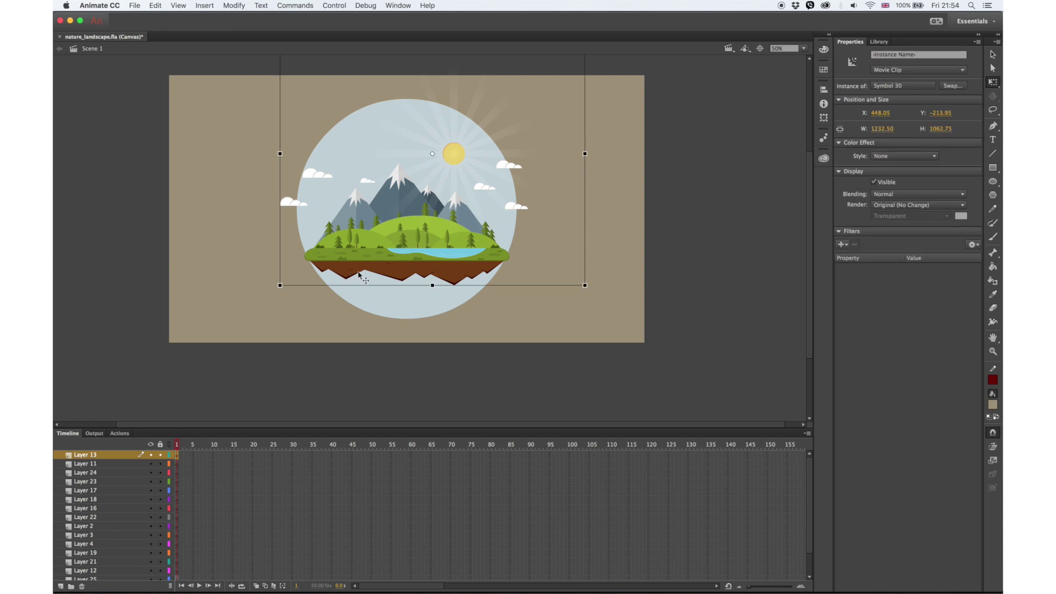
double_click(367, 273)
key(super+equal)
key(super+equal)
scroll(368, 269, down, 10)
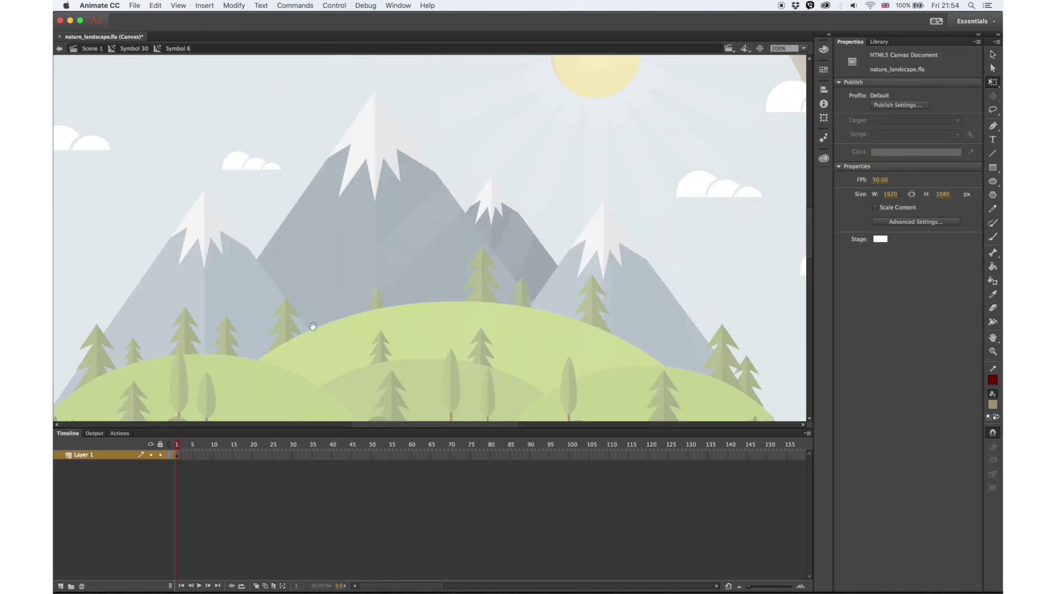
drag(264, 315, 264, 317)
drag(168, 294, 171, 294)
drag(548, 364, 434, 351)
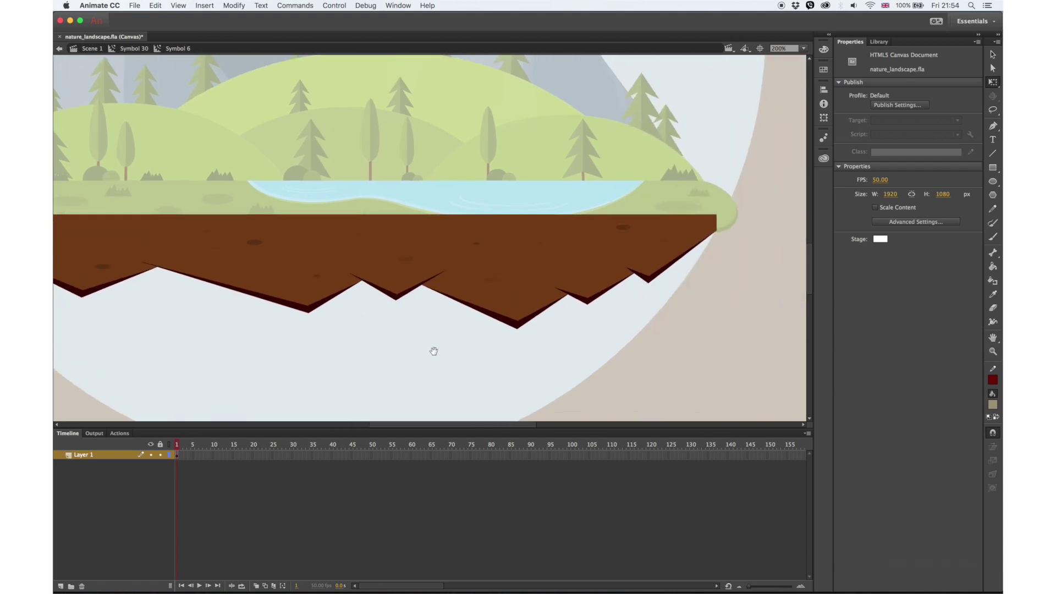
key(super+minus)
key(super+minus)
double_click(702, 197)
click(647, 174)
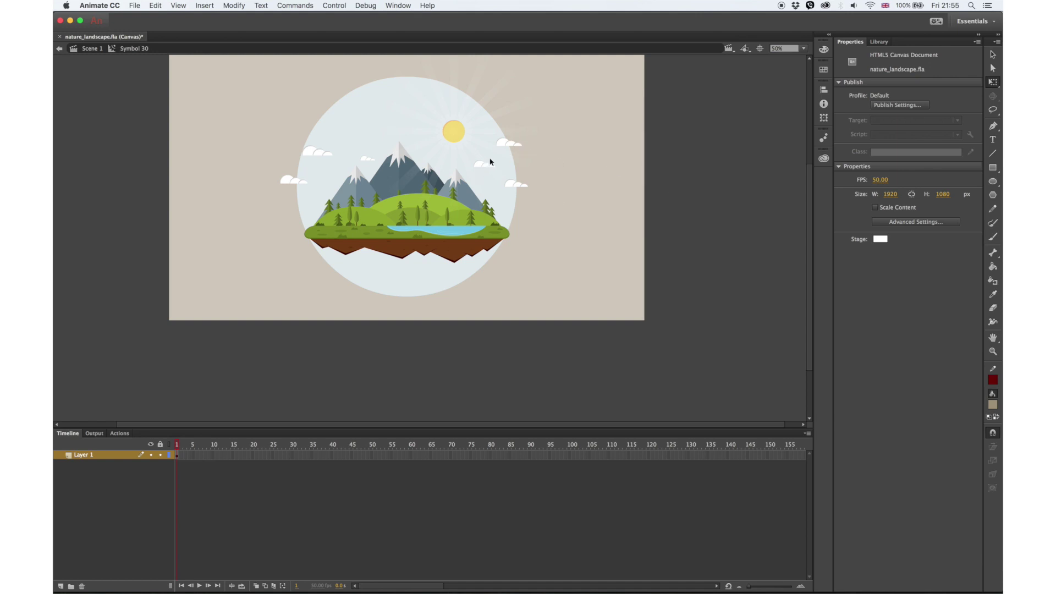
Step: Try to distribute all elements of the landscape symbol to separate layers
double_click(290, 347)
double_click(396, 226)
key(super+a)
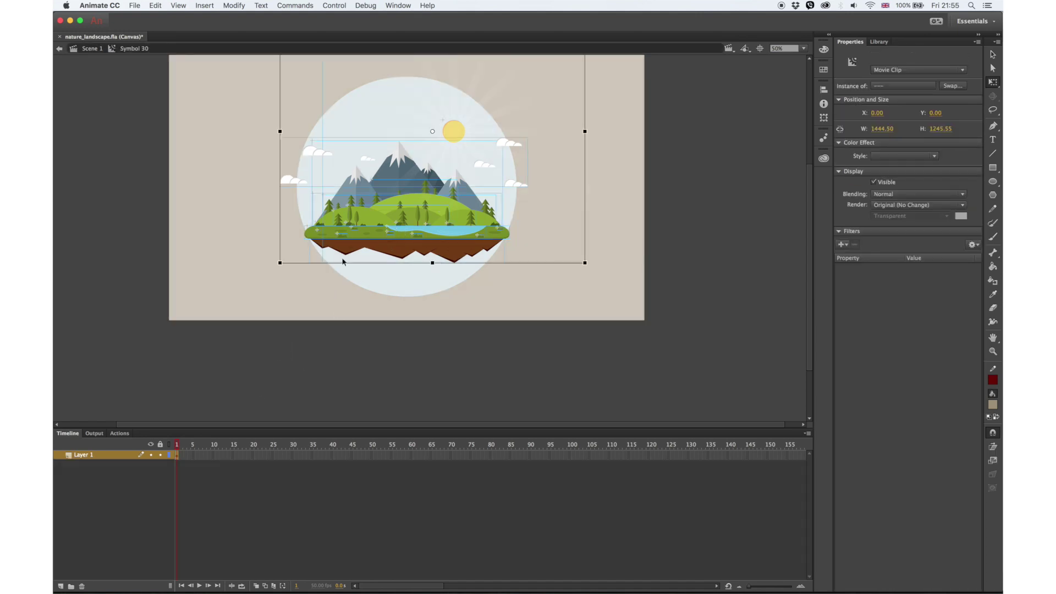
right_click(403, 205)
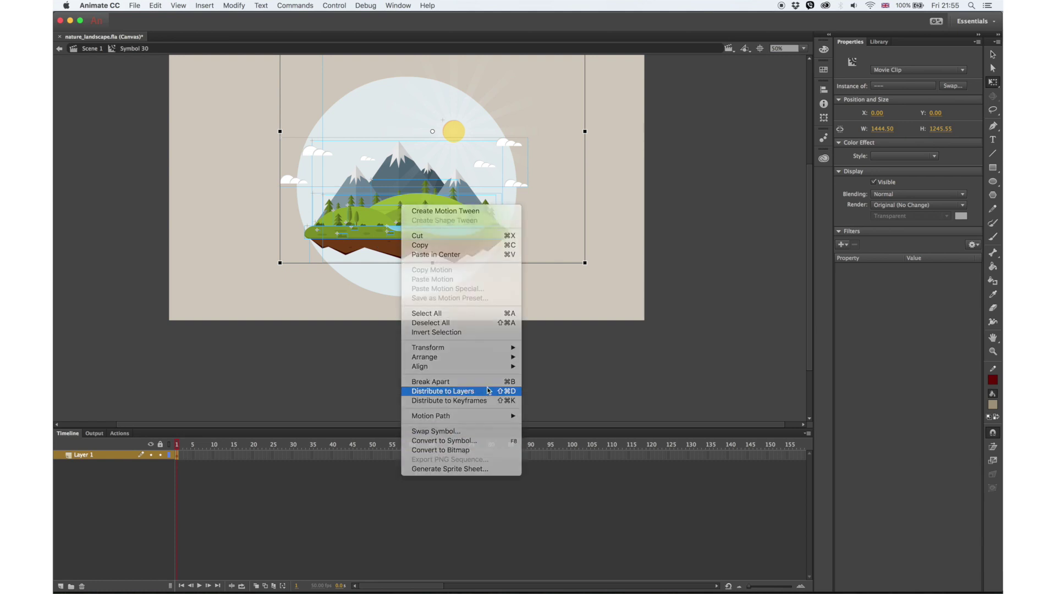
click(459, 392)
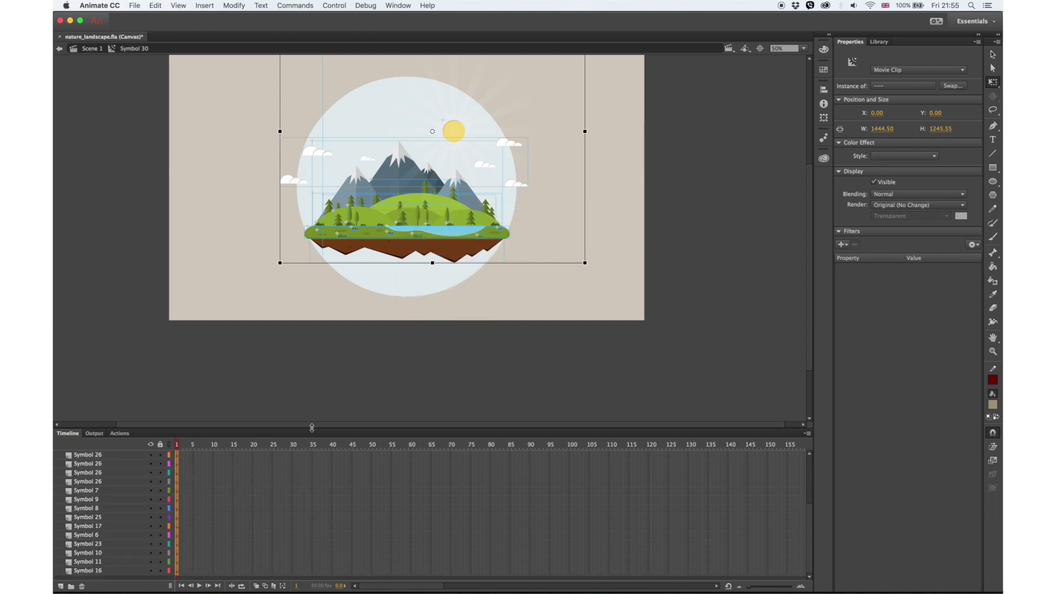
key(super+z)
Step: Select all the grass tufts and dark patches on the island's green ground strip and convert them into one symbol
click(347, 242)
key(v)
drag(319, 232, 356, 231)
shift+click(355, 229)
shift+click(355, 229)
shift+click(354, 228)
shift+click(344, 236)
shift+click(416, 238)
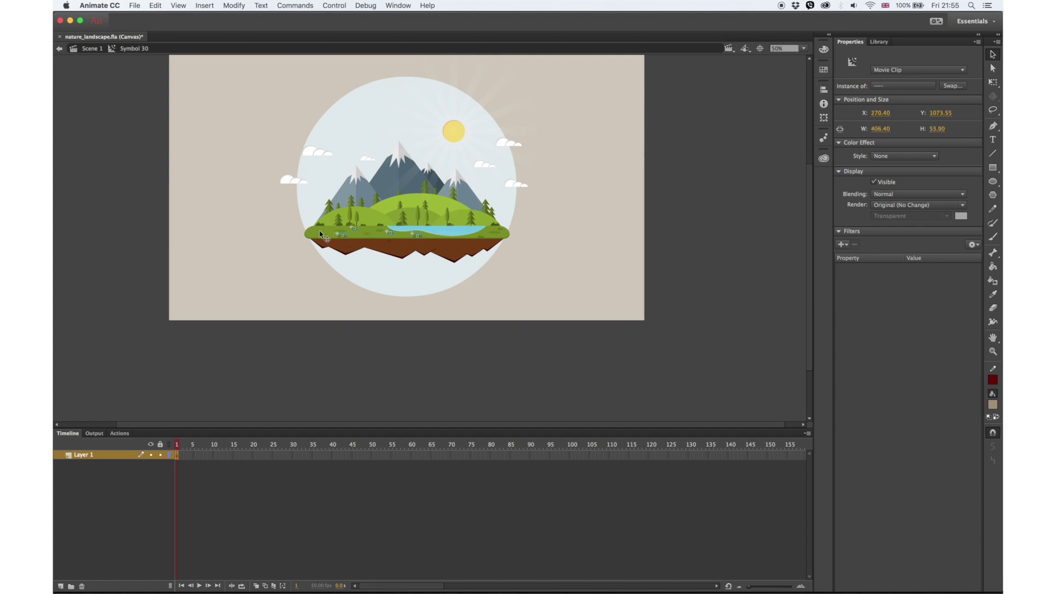
shift+click(320, 231)
shift+click(480, 237)
key(F8)
key(Return)
click(248, 207)
click(352, 226)
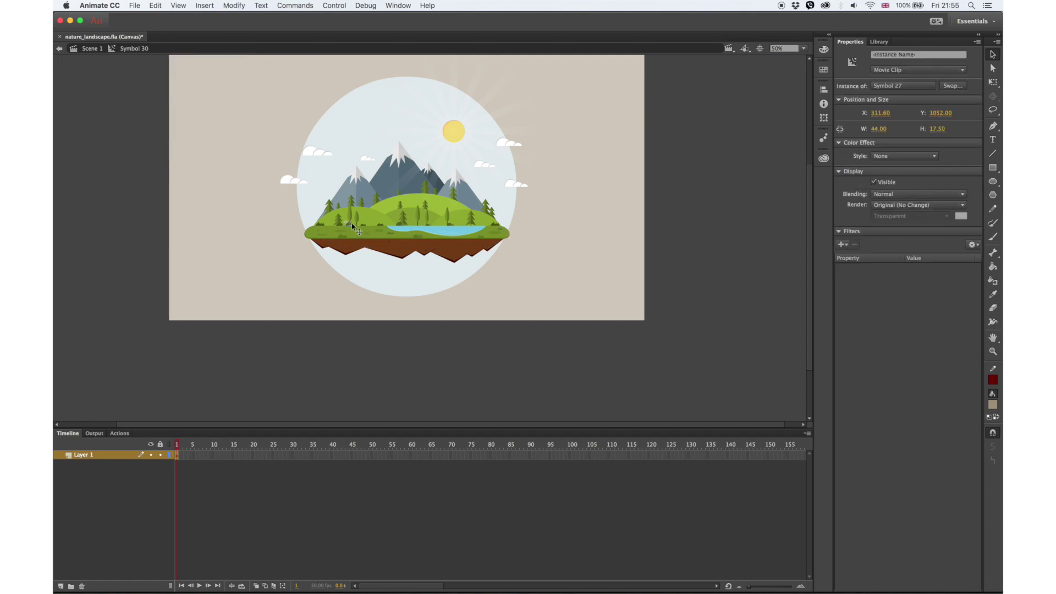
shift+click(405, 226)
shift+click(439, 230)
shift+click(452, 227)
shift+click(451, 227)
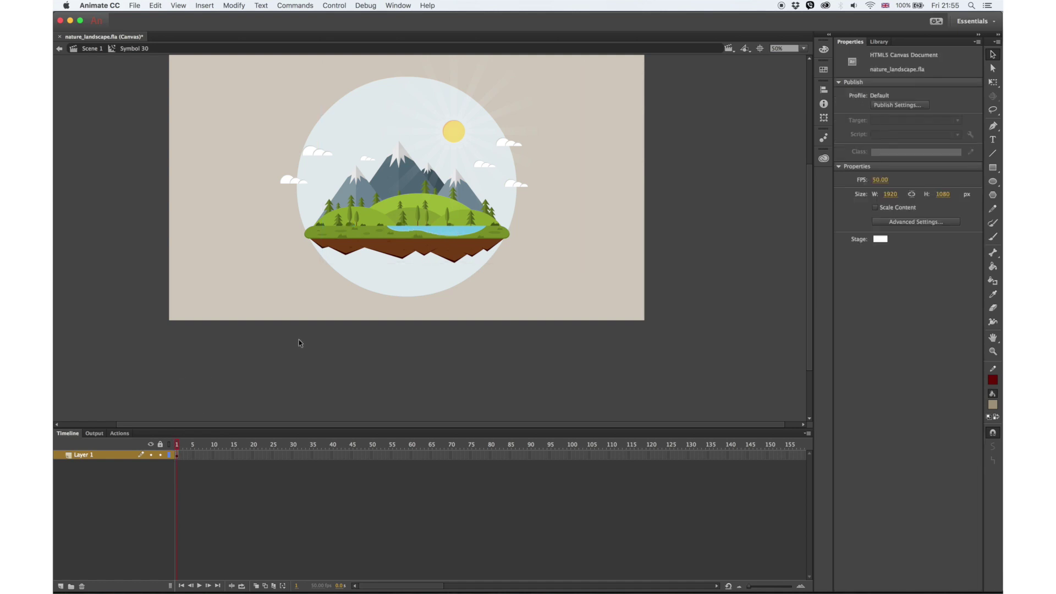
Step: Move the sun onto its own new layer above the landscape, keeping its position, and lock that layer
key(super+equal)
drag(411, 286, 423, 180)
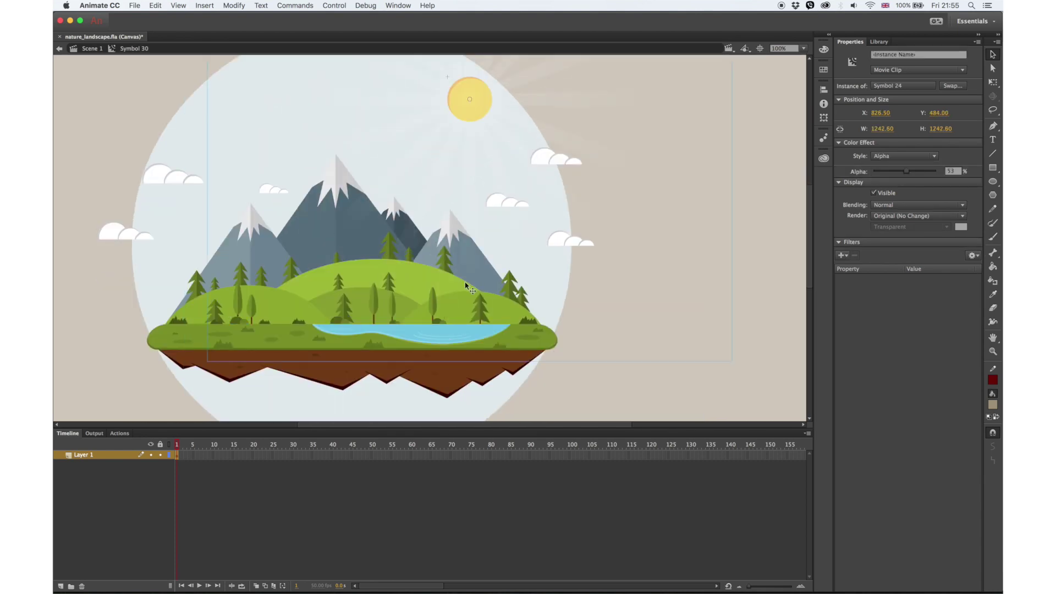
click(62, 587)
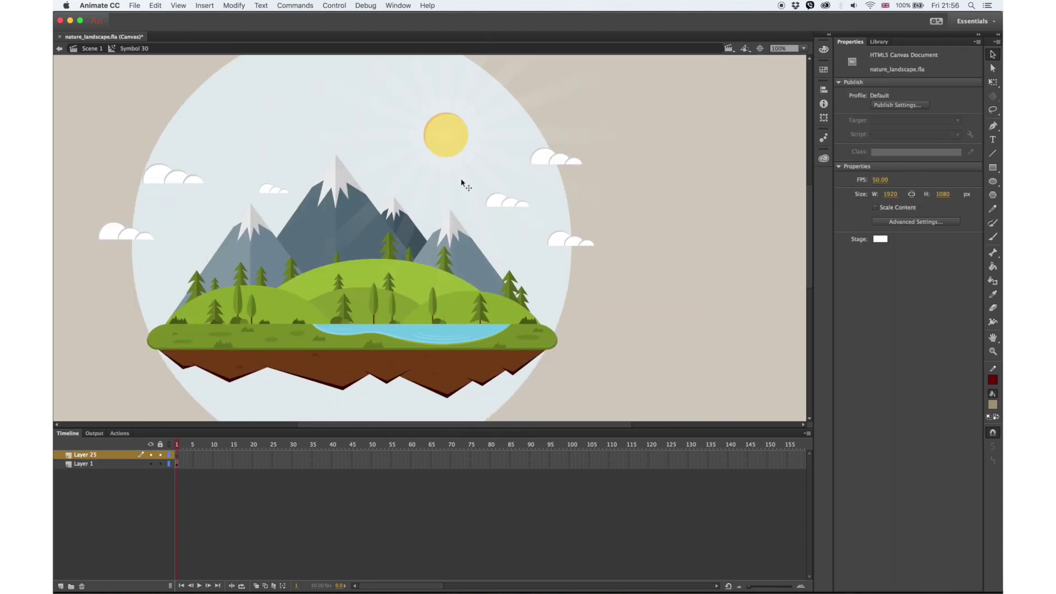
click(547, 212)
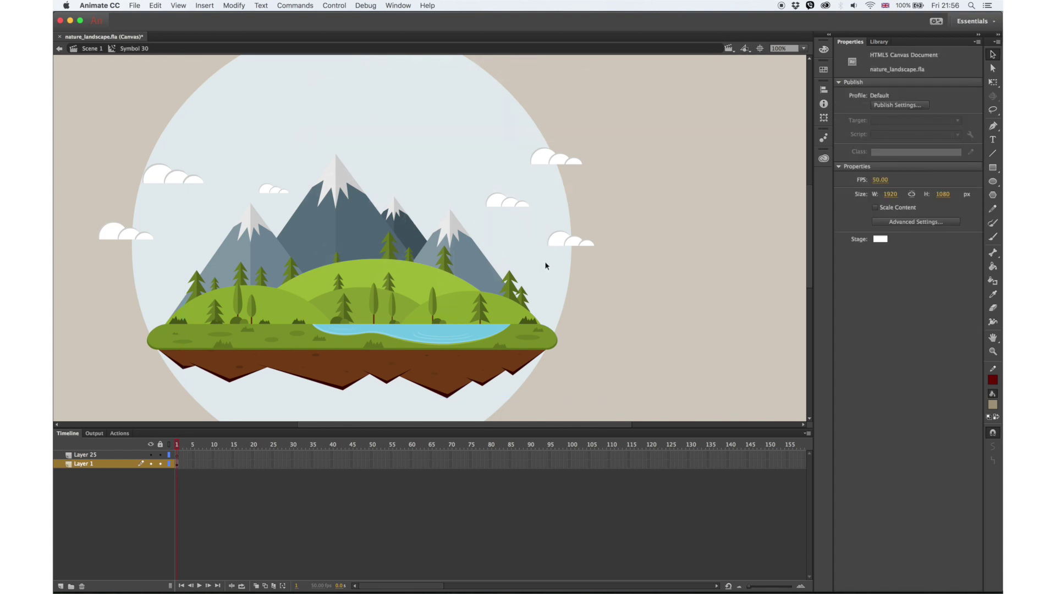
click(176, 455)
right_click(616, 283)
click(650, 318)
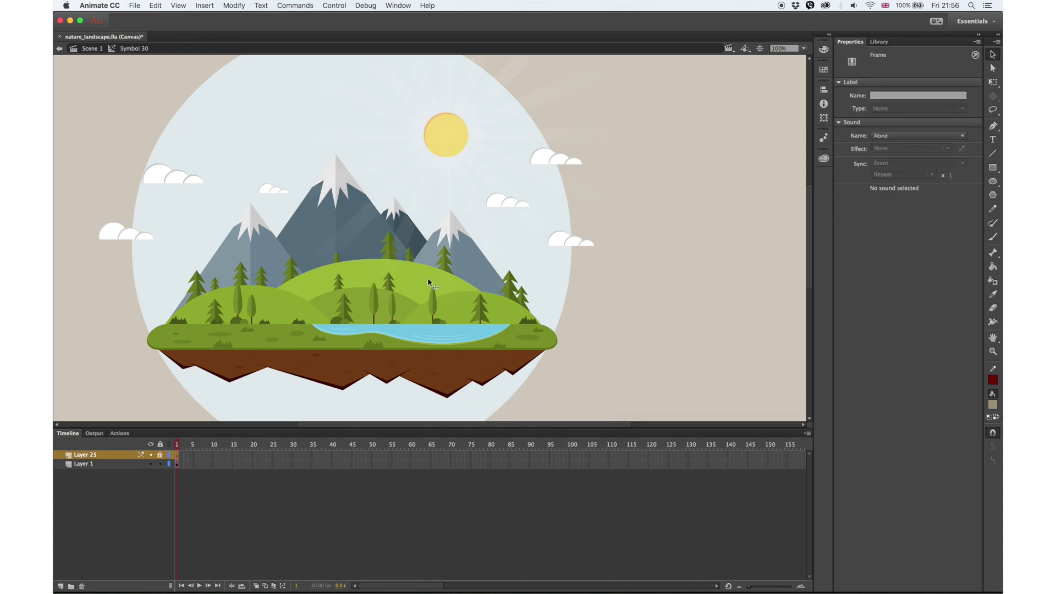
Step: Select the small round bushes along the foot of the hills and convert them into one symbol
click(439, 322)
shift+click(395, 322)
shift+click(345, 321)
shift+click(243, 323)
key(F8)
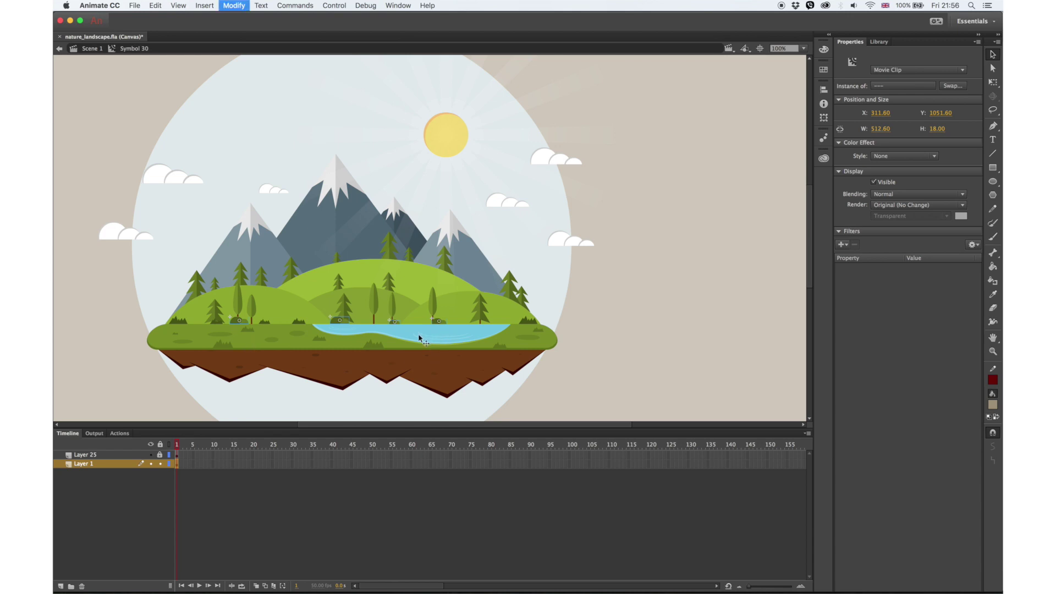
click(526, 346)
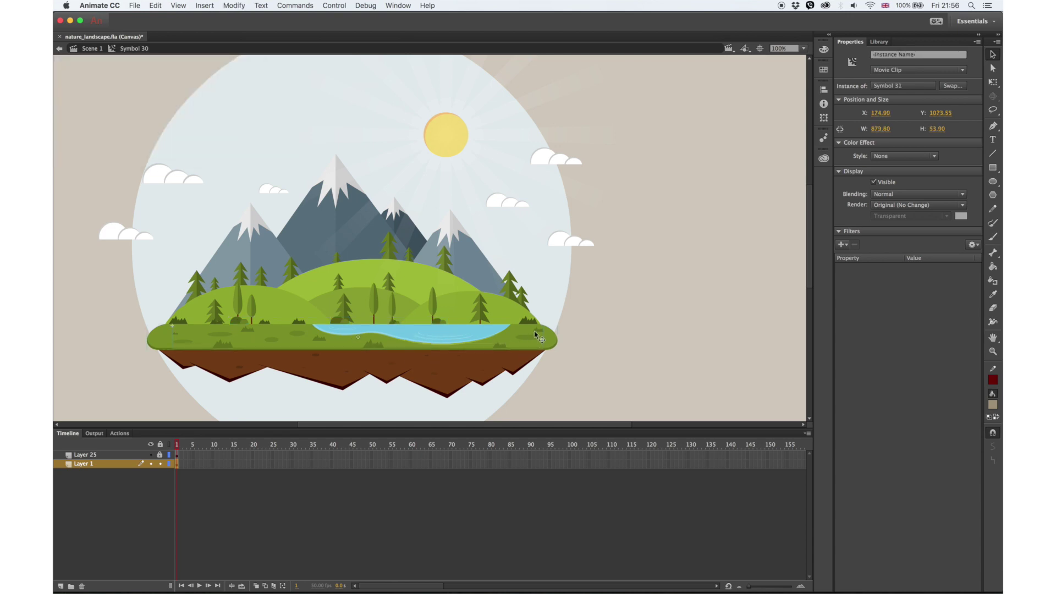
click(423, 342)
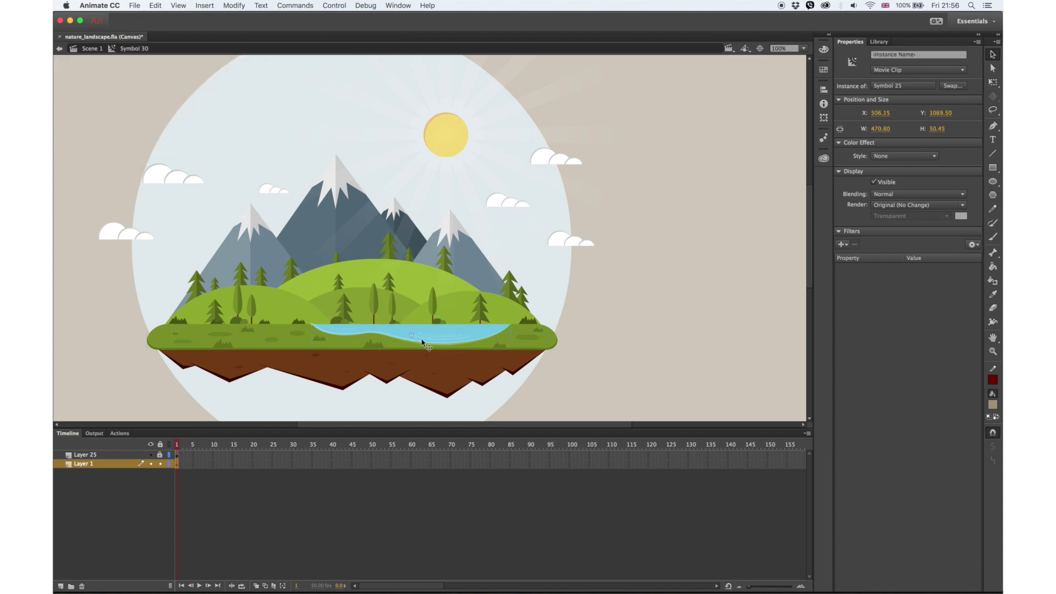
Step: Distribute the remaining elements of Layer 1 to separate layers within the landscape symbol and delete the emptied Layer 1
click(118, 465)
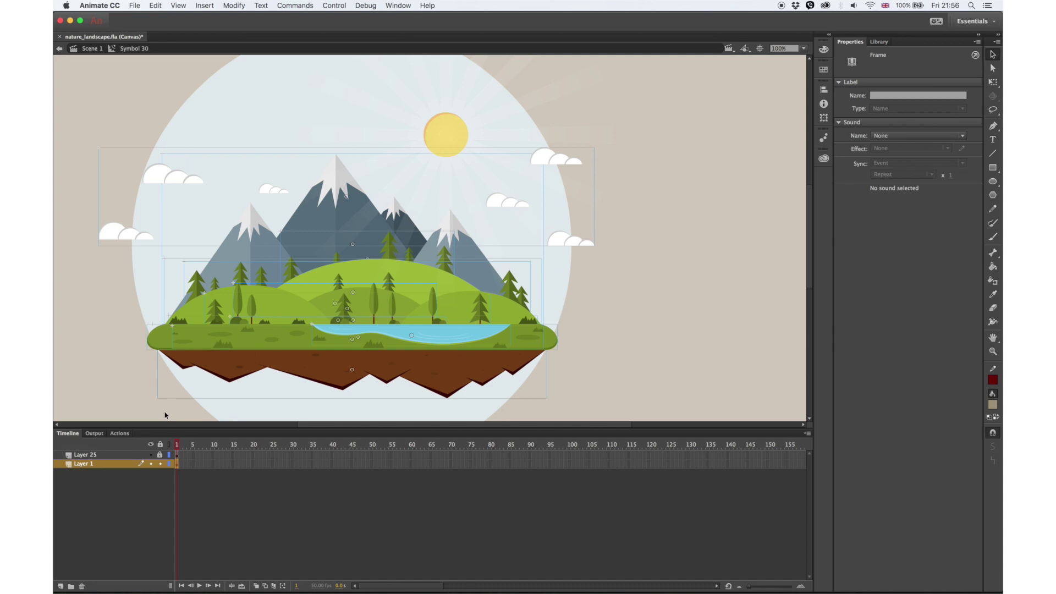
right_click(256, 307)
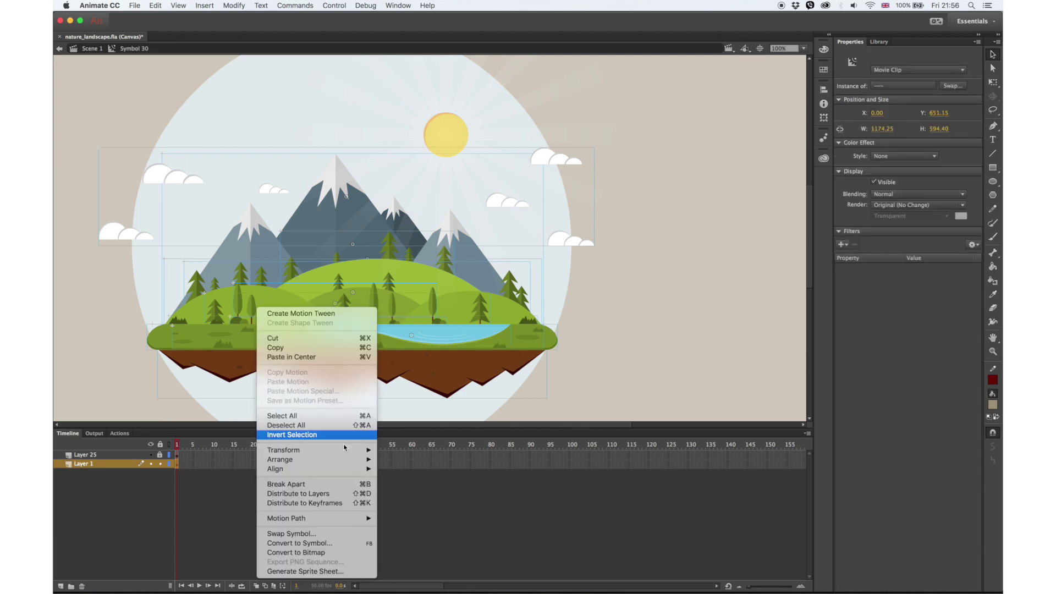
click(328, 494)
drag(270, 429, 275, 396)
click(176, 434)
click(81, 587)
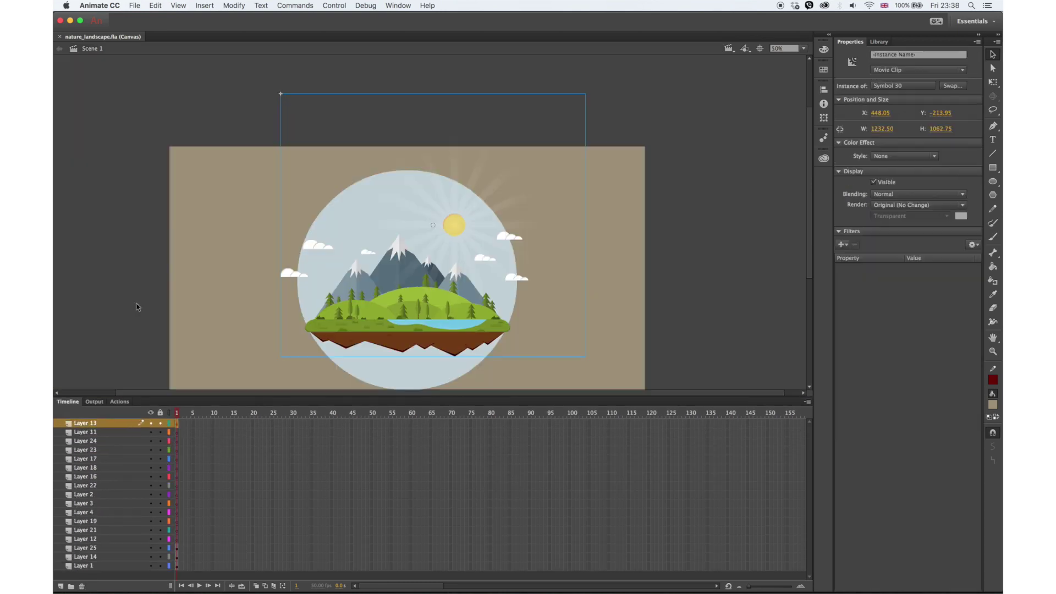
Step: Delete the empty layers from the main scene, keeping only Layers 13, 25, 14 and 1
click(177, 435)
click(82, 586)
triple_click(82, 587)
triple_click(82, 587)
triple_click(82, 586)
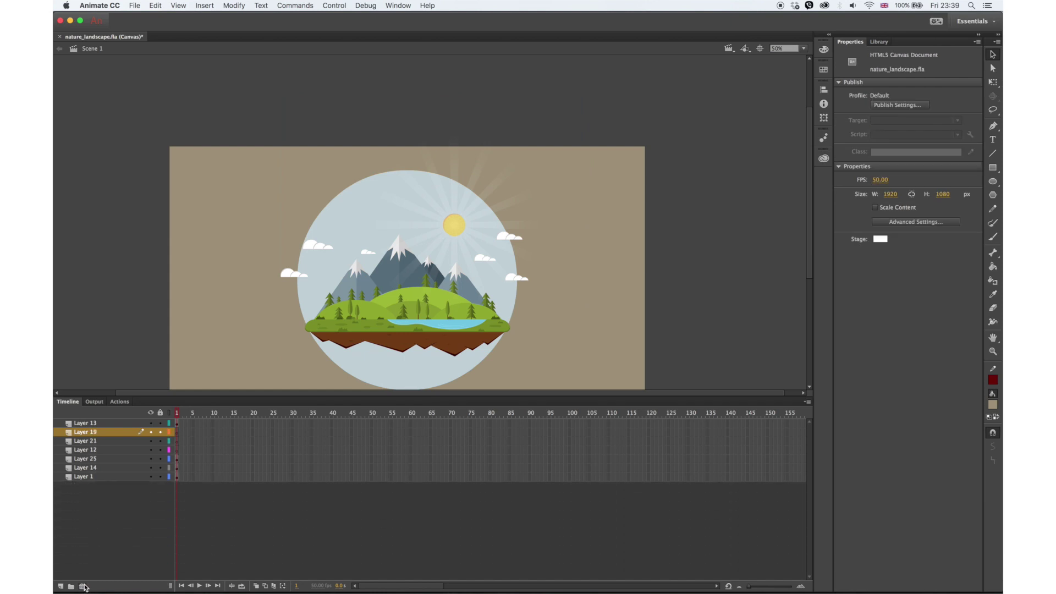
click(83, 586)
click(83, 586)
click(83, 587)
Step: Scale the landscape symbol down to about 1128 × 973 px and position it at about X 492, Y -139
key(q)
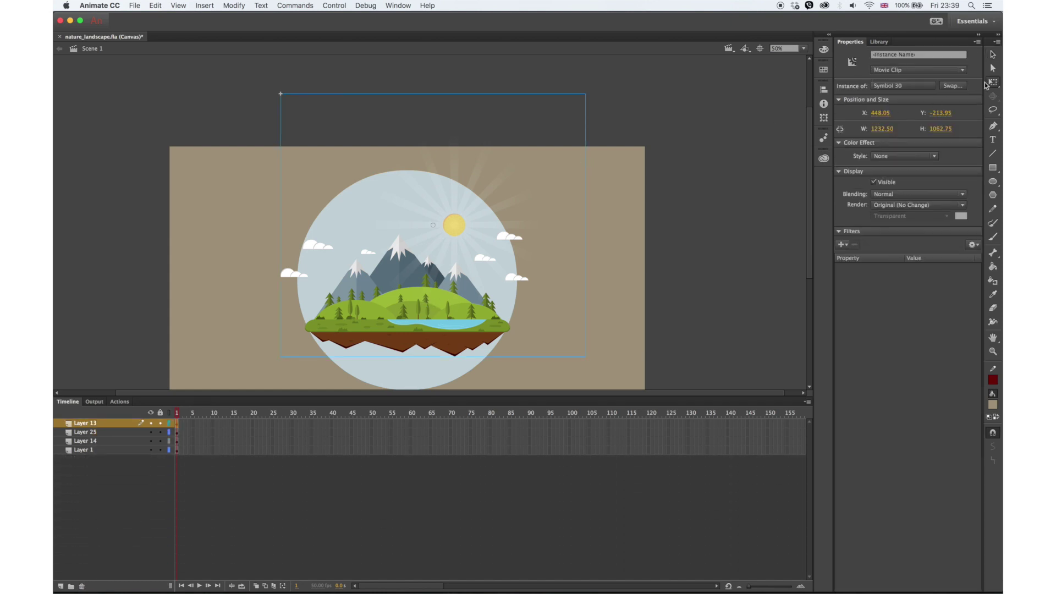
drag(587, 94, 577, 100)
key(shift+Down)
key(Left)
key(Left)
key(Left)
key(Left)
key(Down)
key(Down)
key(Down)
key(Down)
key(Down)
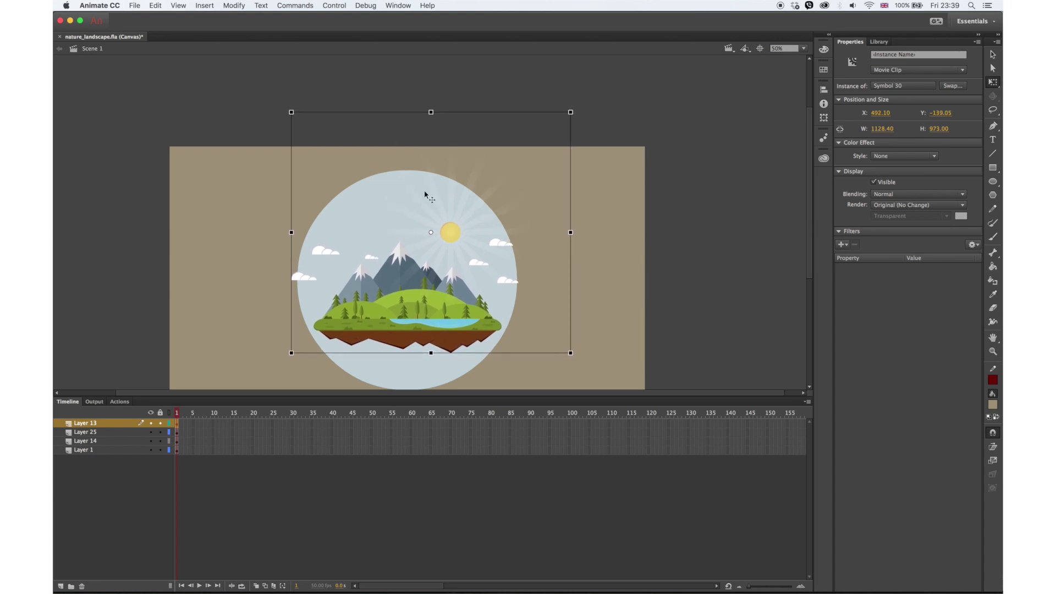
Step: Enlarge all the clouds together inside their symbol to about 1671 × 332 px overall and return to the main scene
double_click(454, 235)
double_click(516, 283)
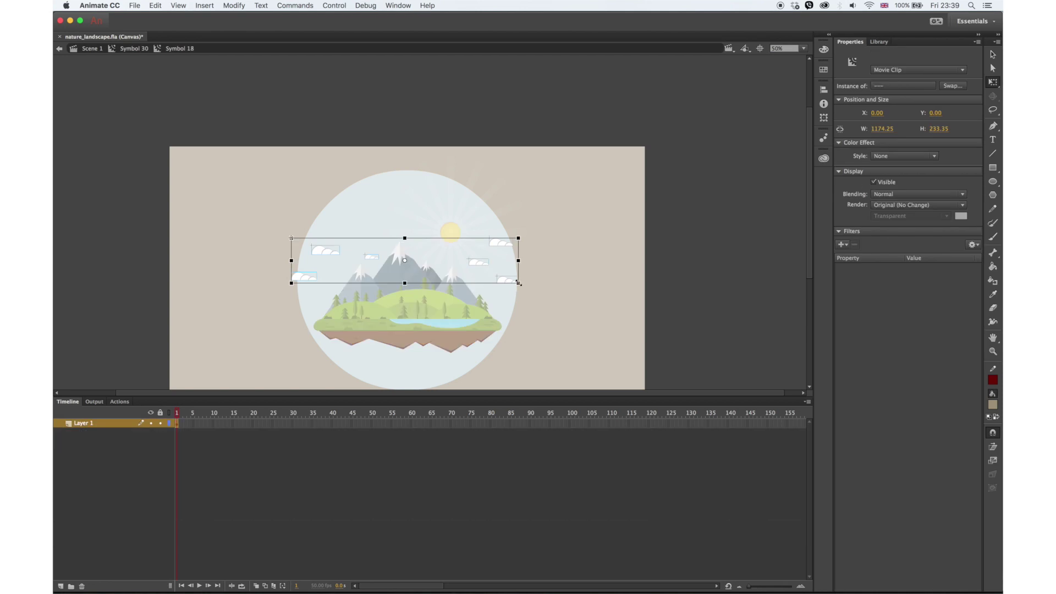
double_click(679, 256)
double_click(507, 282)
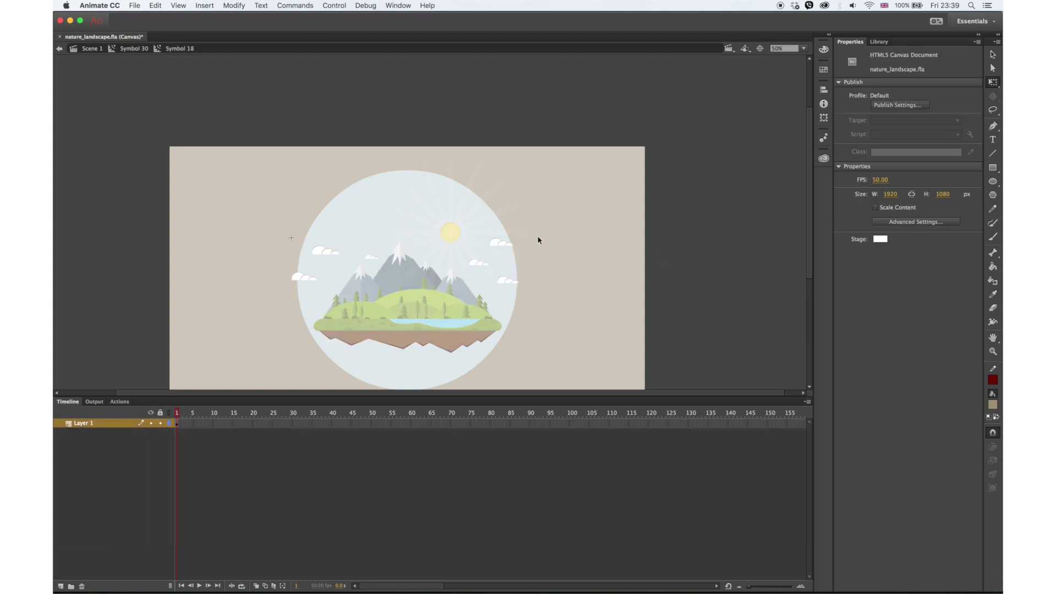
drag(520, 238, 568, 220)
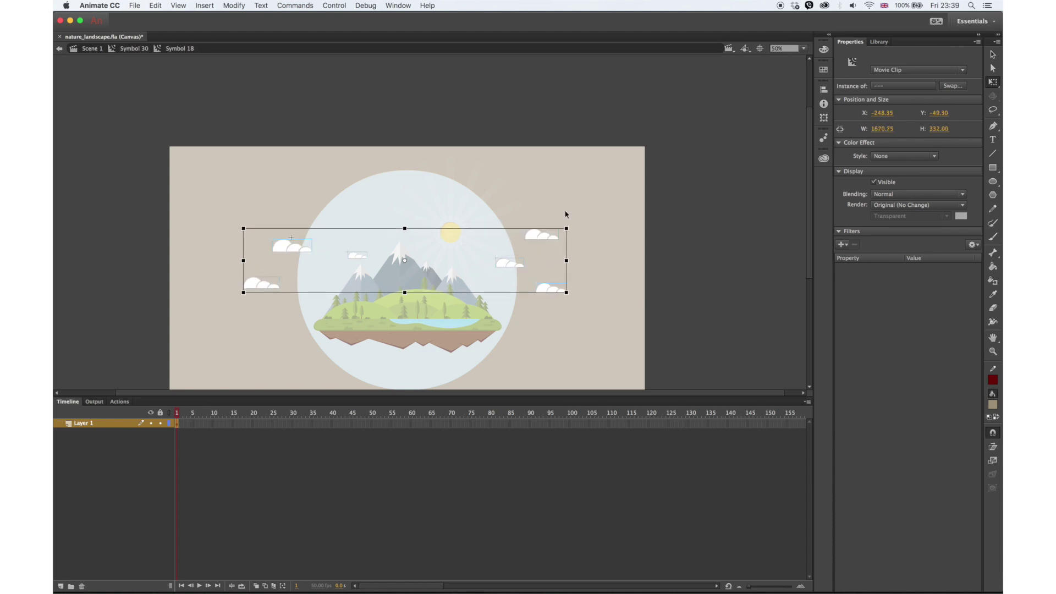
click(542, 203)
click(275, 290)
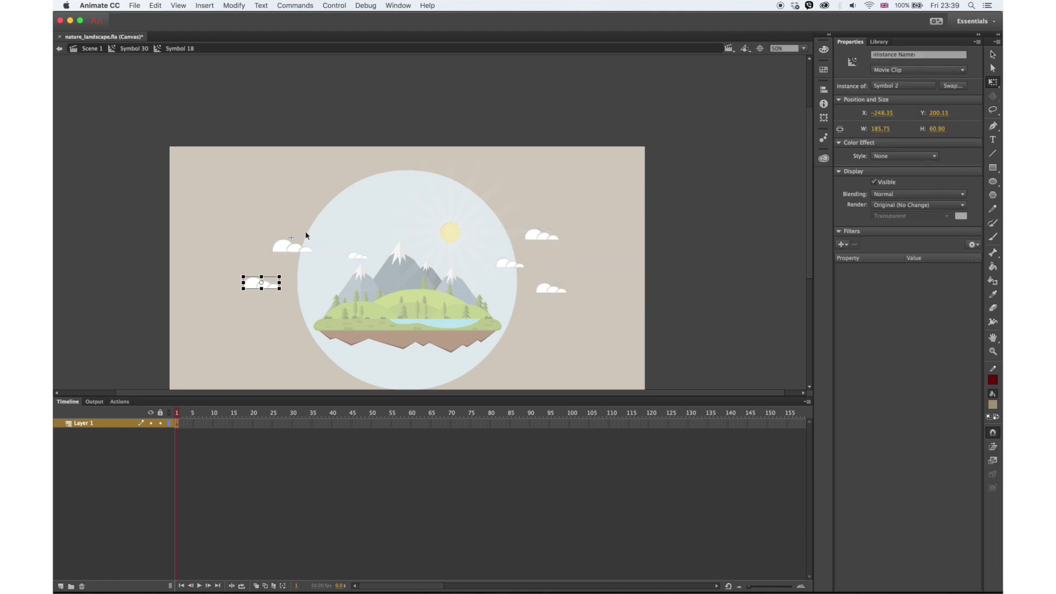
double_click(692, 186)
double_click(696, 195)
click(610, 219)
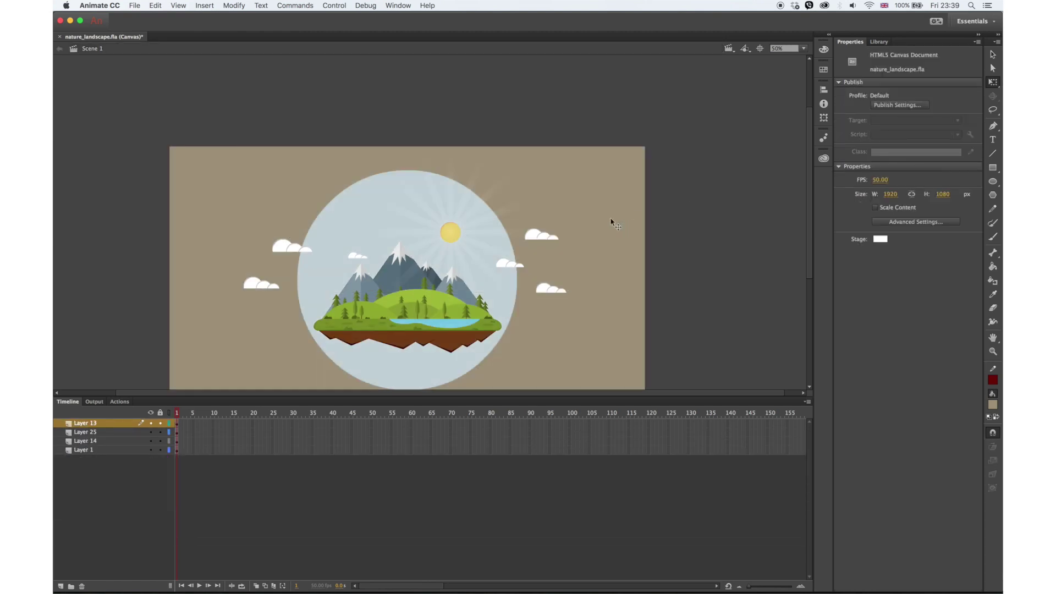
Step: Inside the clouds symbol, move the middle cloud right of the mountains outward to about X 1123 and shift the upper one inward
double_click(516, 266)
click(993, 55)
double_click(515, 267)
click(521, 265)
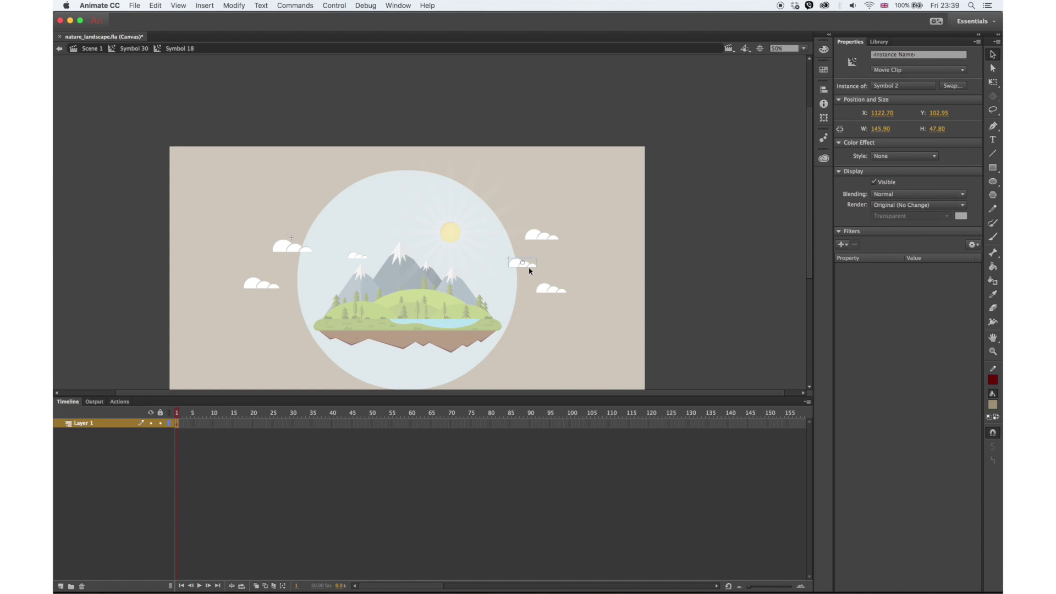
key(shift+Left)
key(shift+Left)
key(shift+Left)
key(shift+Left)
key(shift+Left)
key(shift+Left)
key(shift+Left)
key(shift+Left)
key(shift+Left)
key(shift+Left)
key(shift+Left)
key(shift+Left)
key(shift+Left)
key(shift+Left)
key(shift+Left)
key(shift+Left)
Step: Shift the lowest cloud right of the mountains inward to about X 1036 so it overlaps the circle's edge
click(552, 292)
key(shift+Left)
key(shift+Left)
key(shift+Left)
key(shift+Left)
key(shift+Left)
key(shift+Left)
key(shift+Left)
key(shift+Left)
key(shift+Left)
key(shift+Left)
key(shift+Left)
key(shift+Left)
key(shift+Left)
key(shift+Left)
key(shift+Left)
key(shift+Left)
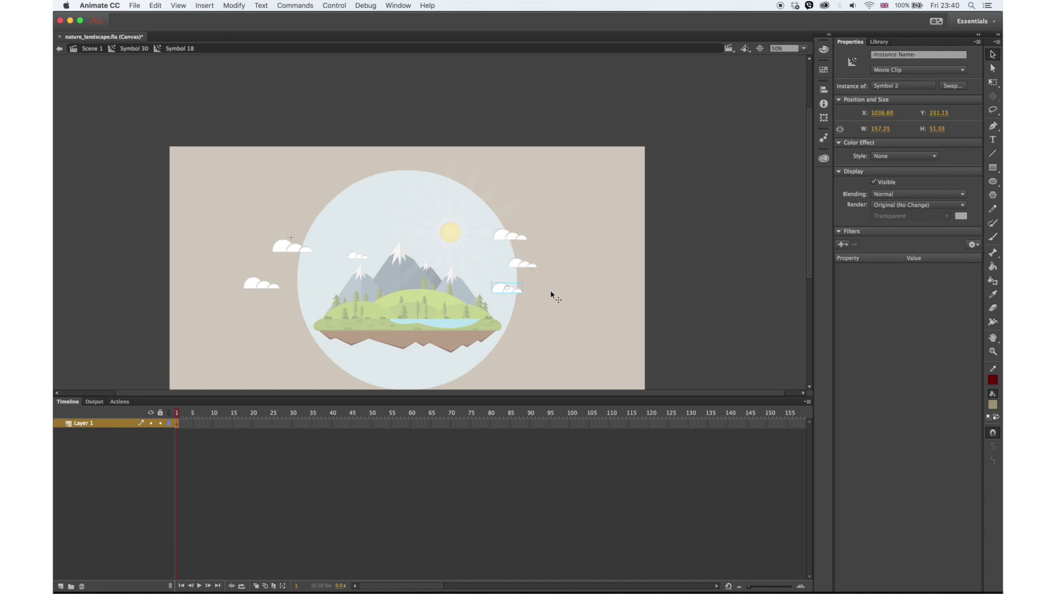
key(Left)
key(Left)
key(Left)
key(Left)
key(Left)
key(Left)
key(Left)
key(Left)
key(Left)
Step: Shift the two large clouds on the circle's left side inward, the lower one to about X -20, and return to the landscape symbol
click(306, 255)
click(275, 287)
key(shift+Right)
key(shift+Right)
key(shift+Right)
key(shift+Right)
key(shift+Right)
key(shift+Right)
key(shift+Right)
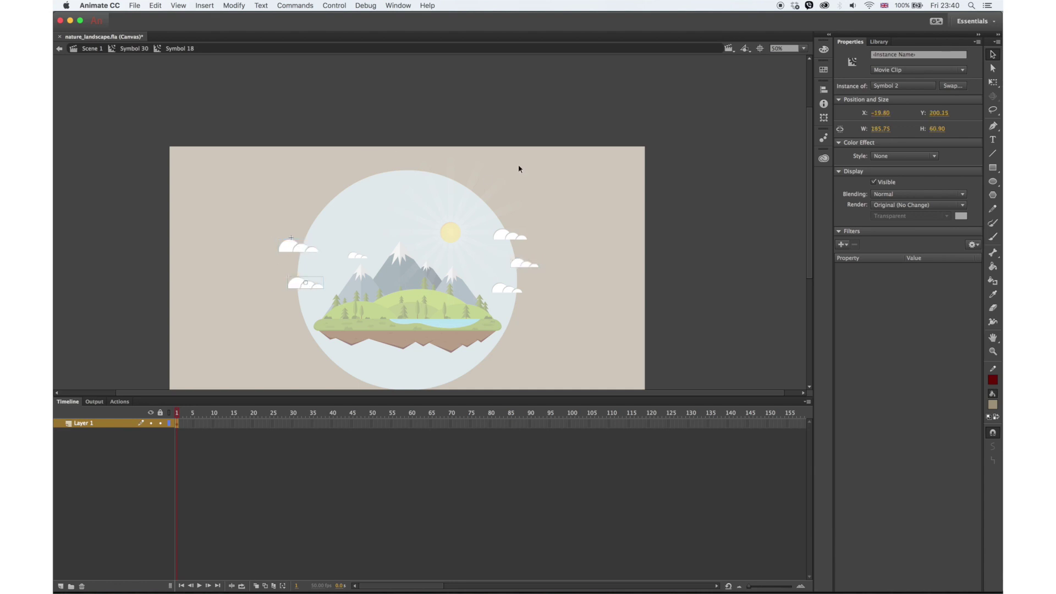
click(518, 169)
double_click(494, 138)
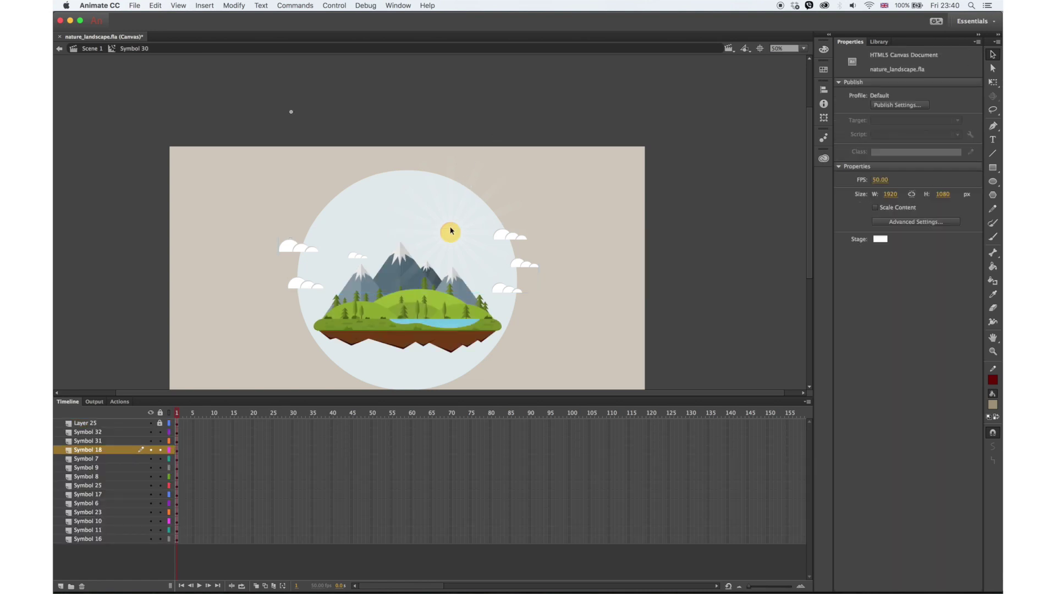
Step: Open the sun's symbol from the landscape and select the rays on its lower layer
click(389, 277)
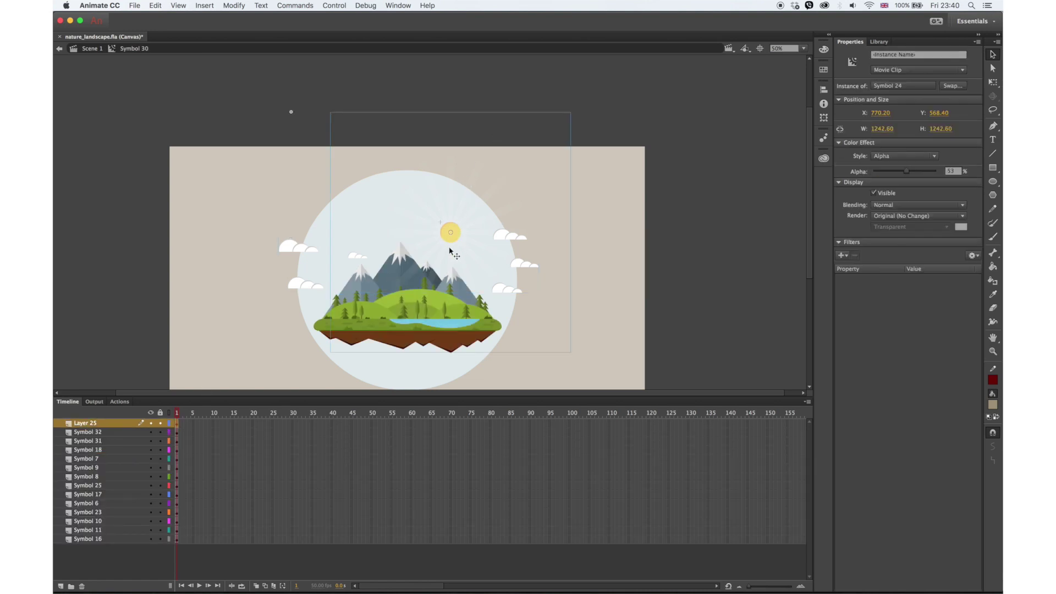
key(shift+Up)
key(shift+Down)
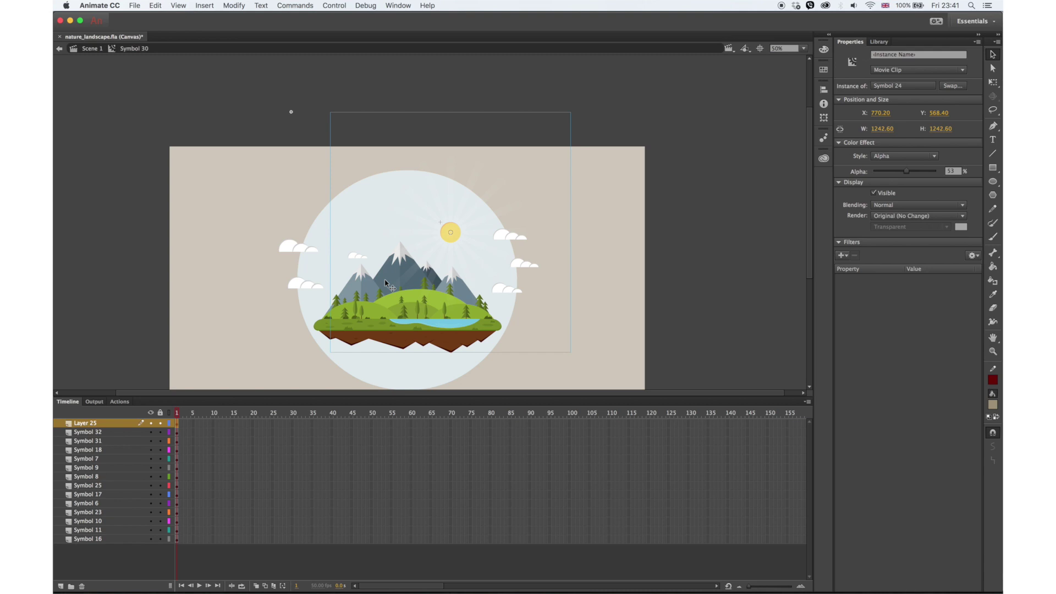
double_click(457, 238)
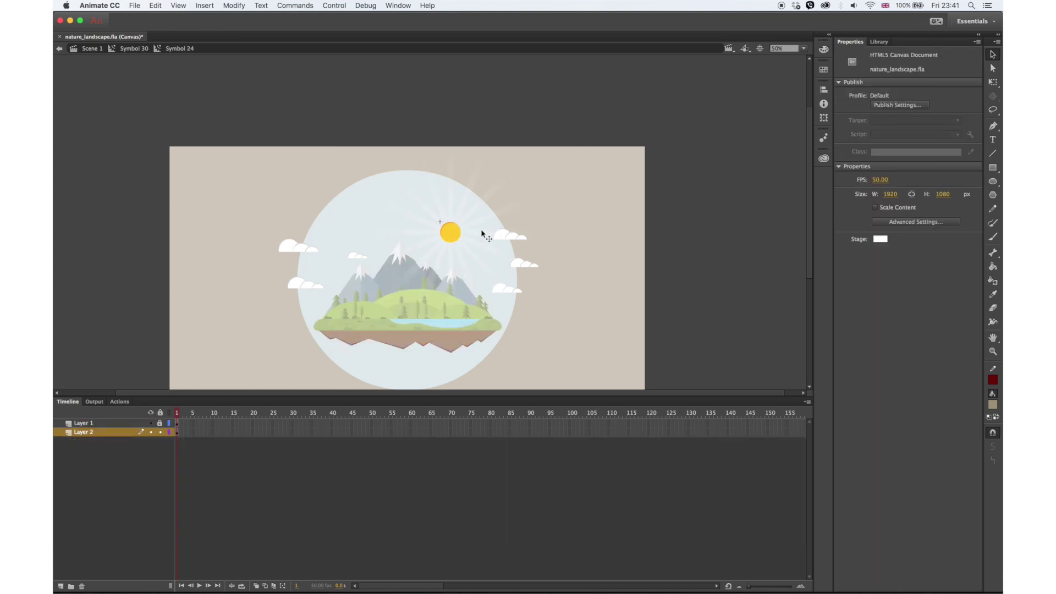
click(482, 233)
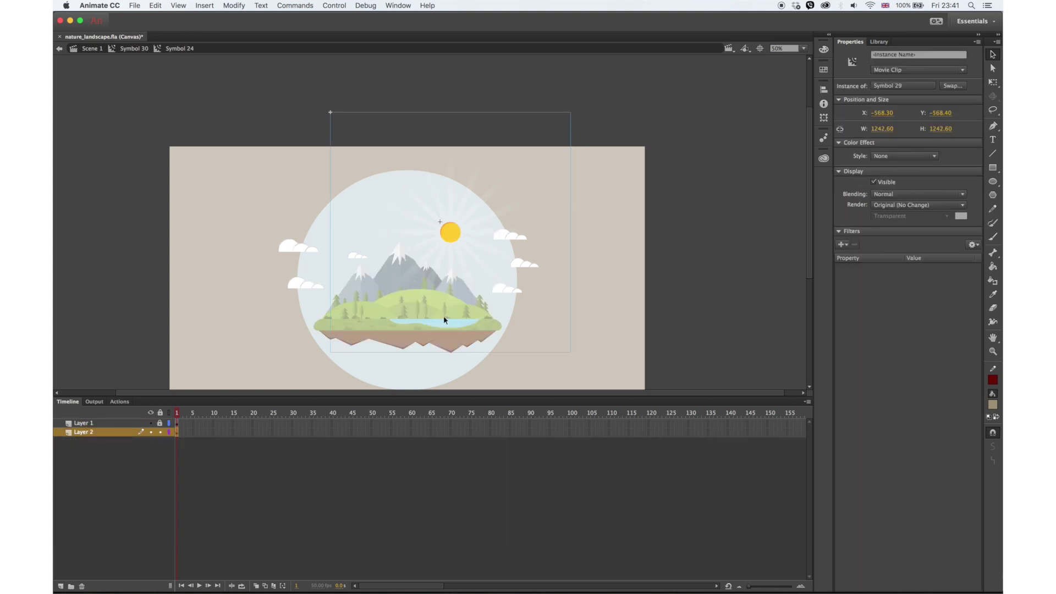
Step: Extend both sun layers to frame 55 and give the rays layer a classic tween ending in a keyframe there
click(438, 423)
click(460, 437)
drag(392, 433, 401, 401)
click(366, 466)
click(366, 433)
right_click(365, 432)
click(420, 349)
click(391, 433)
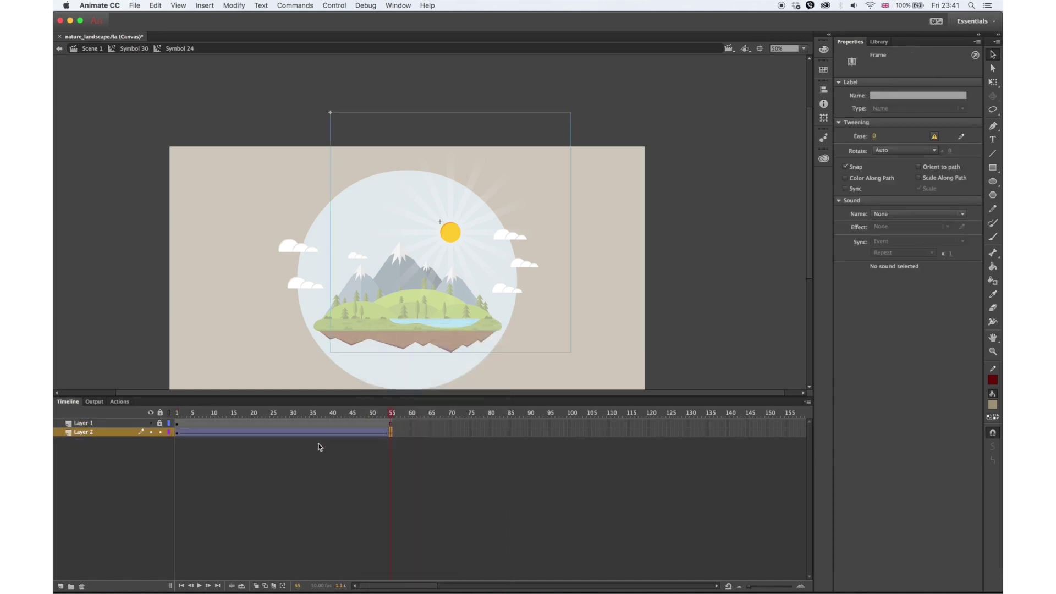
Step: Try a rotation setting on the rays' tween from frame 1, scrub through its first frames and undo the setting
click(178, 434)
click(905, 150)
click(886, 178)
click(197, 418)
drag(197, 418, 210, 418)
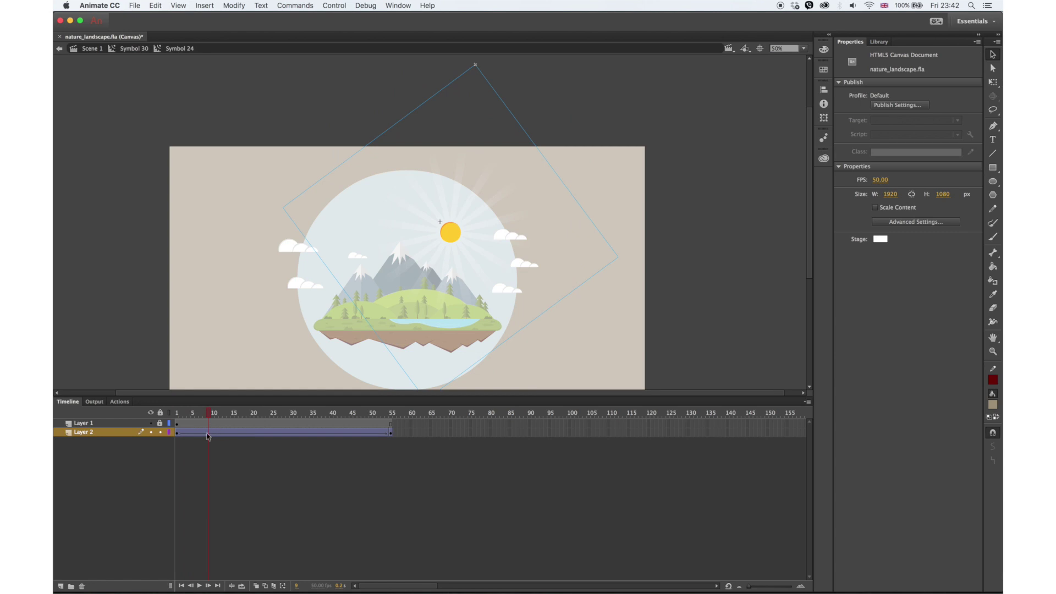
key(super+z)
key(super+z)
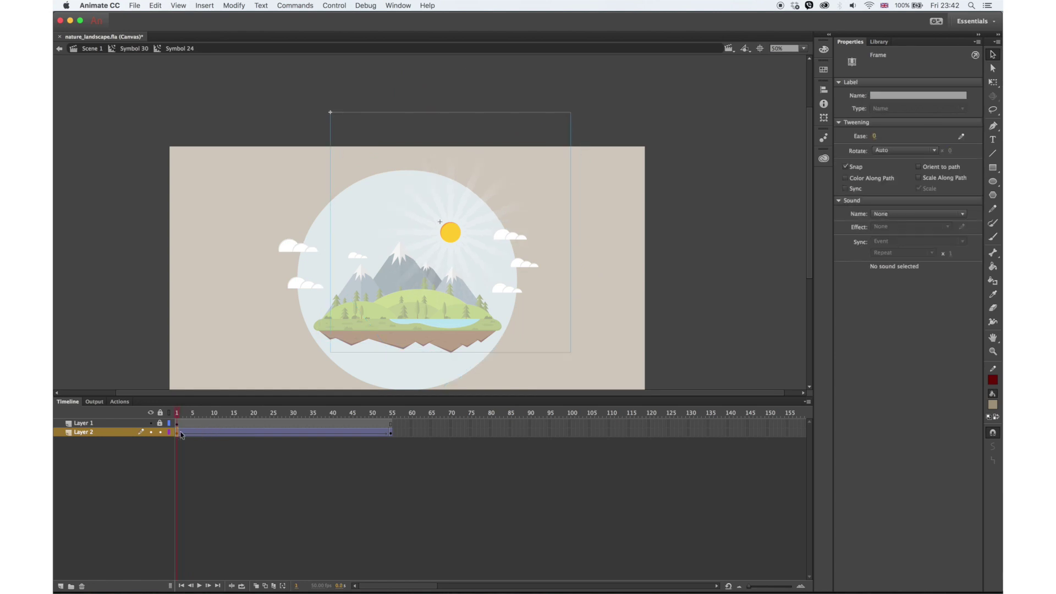
Step: Rotate the sun's rays clockwise by hand at frame 55 and play the tween
click(391, 433)
key(q)
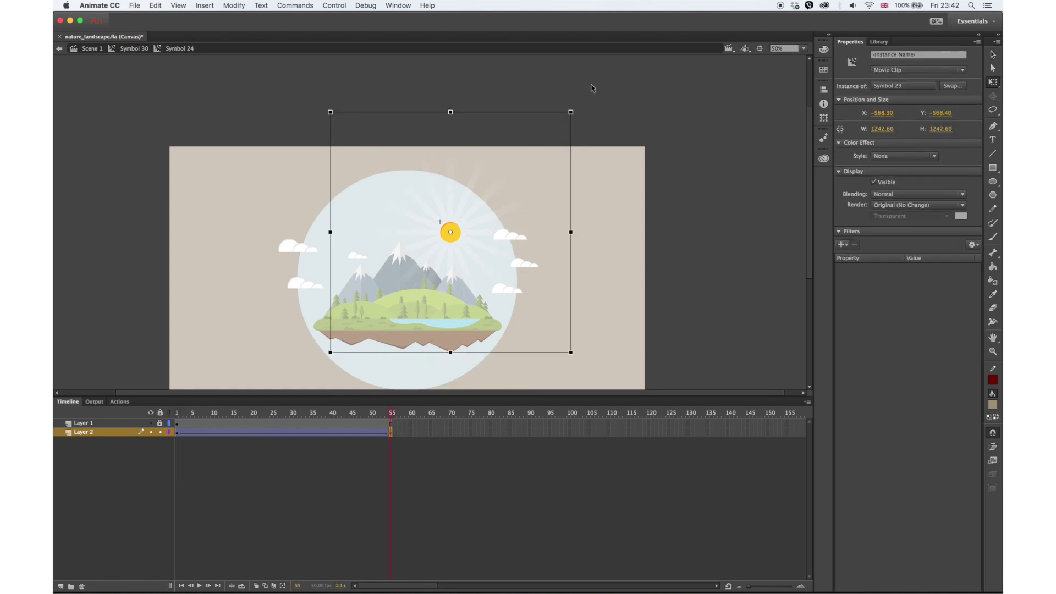
drag(577, 112, 612, 170)
key(super+z)
key(Return)
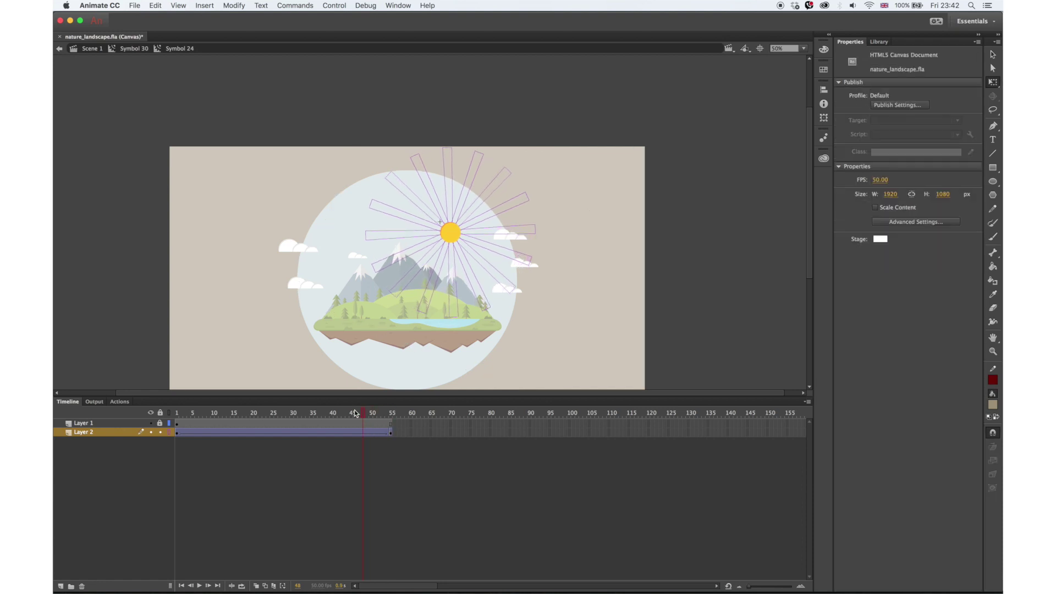
Step: Return to the landscape symbol, open the clouds symbol and select the large upper cloud on the circle's left side
double_click(672, 250)
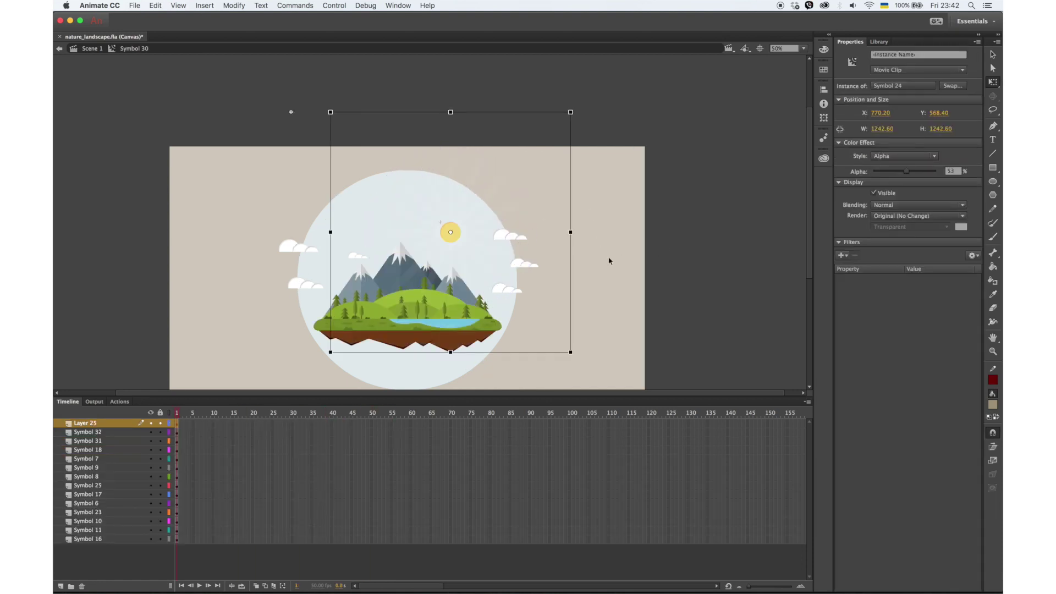
click(303, 255)
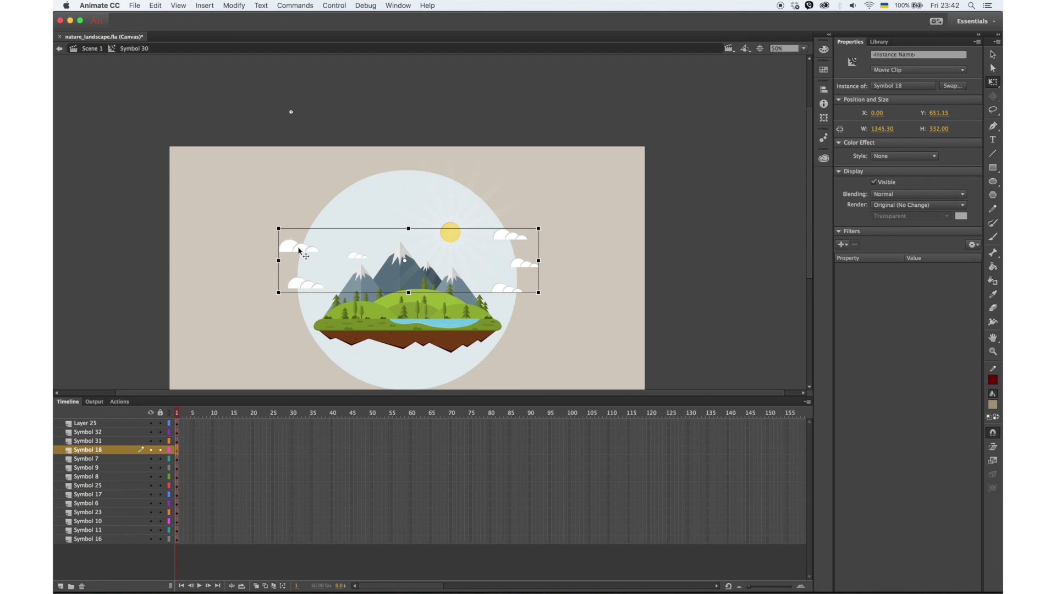
double_click(303, 254)
click(177, 424)
click(269, 282)
click(302, 248)
key(v)
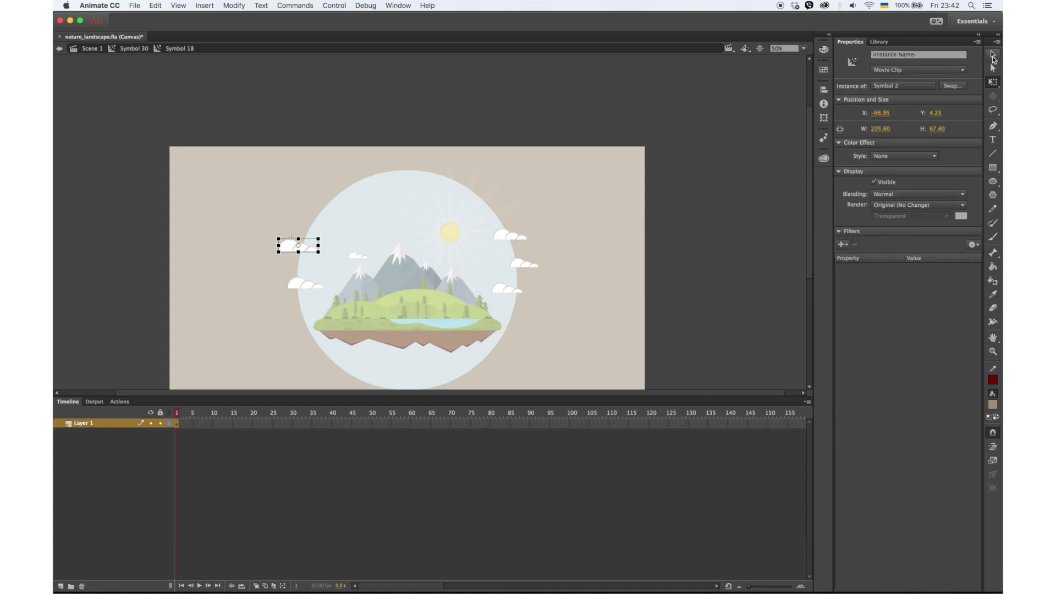
Step: Inside the cloud's own symbol, create a classic tween to a keyframe at frame 39 and raise the cloud slightly at a frame 20 keyframe
double_click(300, 246)
key(F5)
right_click(327, 422)
click(342, 351)
click(252, 425)
key(F6)
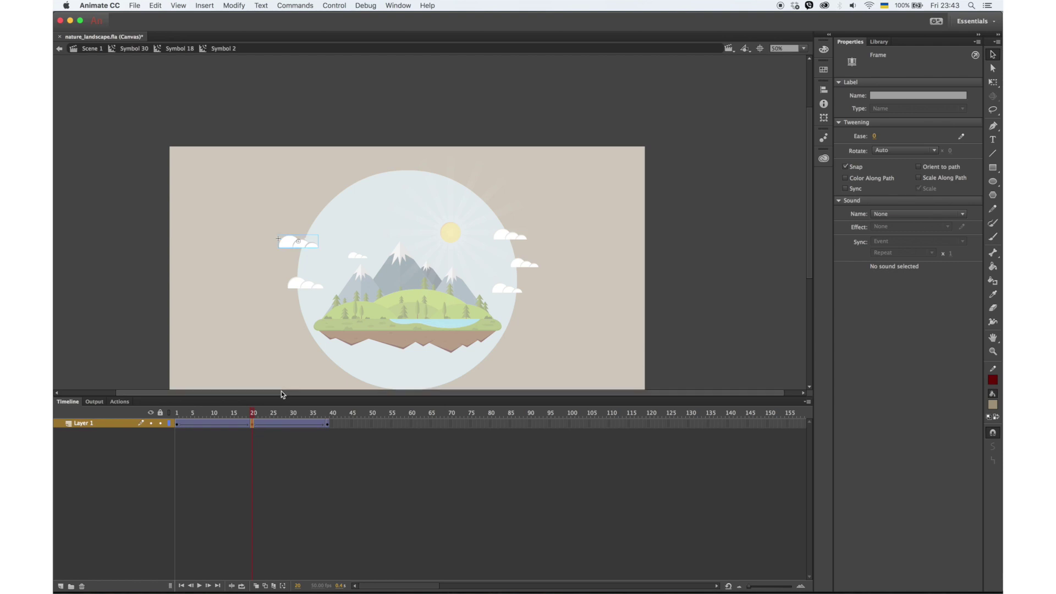
Step: Lengthen the cloud's tween with middle and end keyframes at frames 34 and 66, preview the motion and return to the clouds symbol
drag(252, 416, 232, 426)
key(F5)
key(F5)
drag(332, 424, 350, 425)
key(F5)
key(F5)
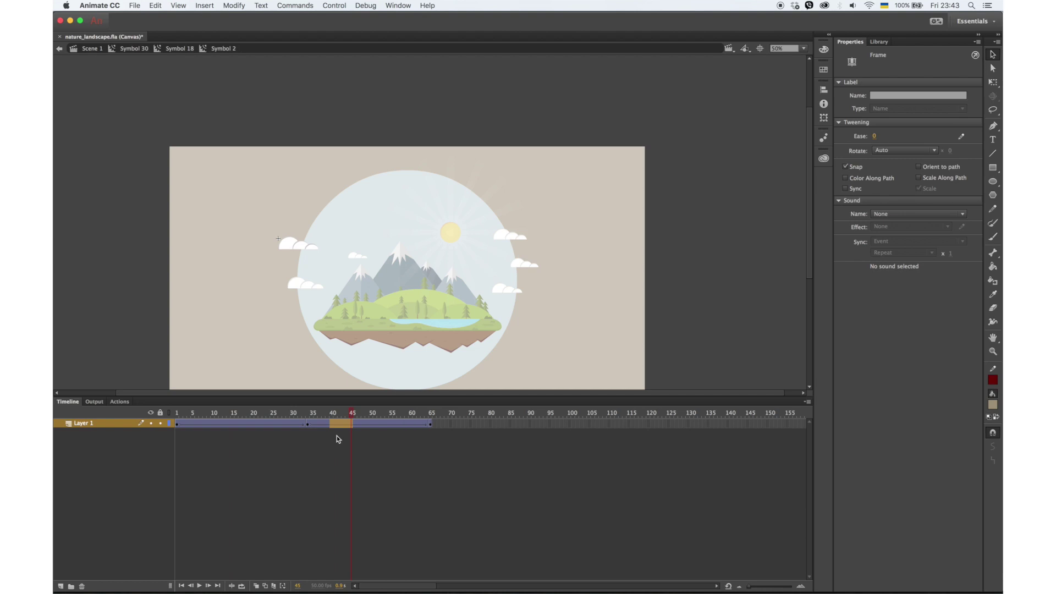
key(Return)
key(Return)
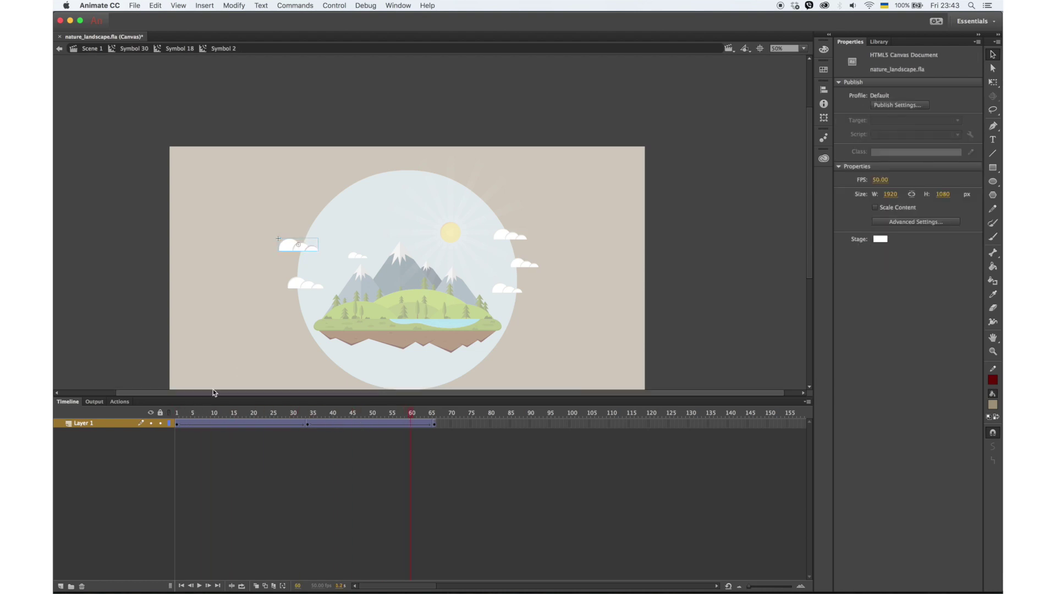
double_click(465, 130)
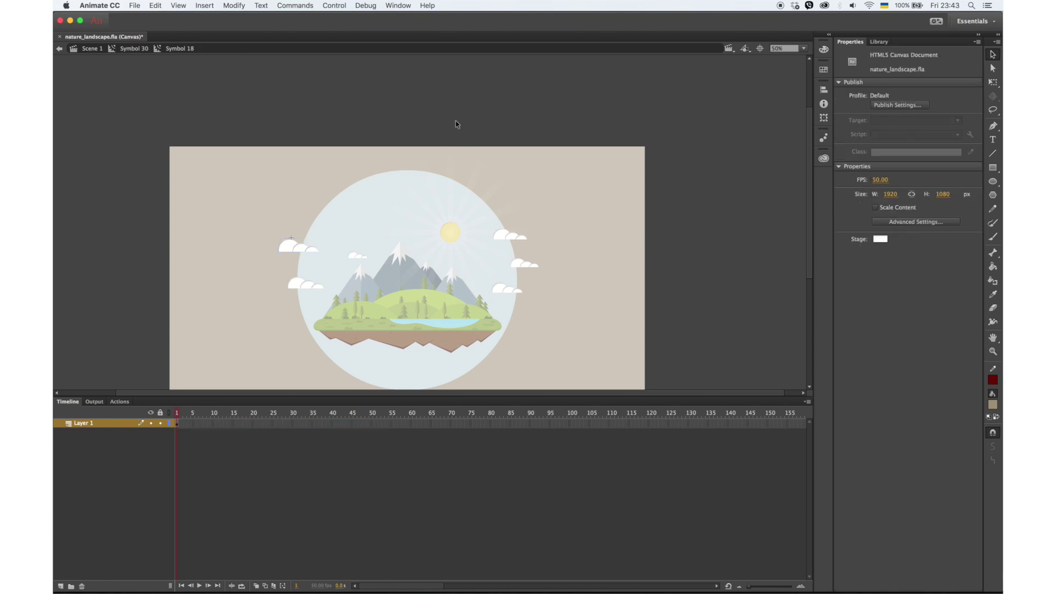
Step: Select all six clouds inside the clouds symbol and distribute them to separate layers
double_click(455, 121)
double_click(301, 249)
drag(212, 187, 601, 370)
right_click(504, 236)
click(508, 424)
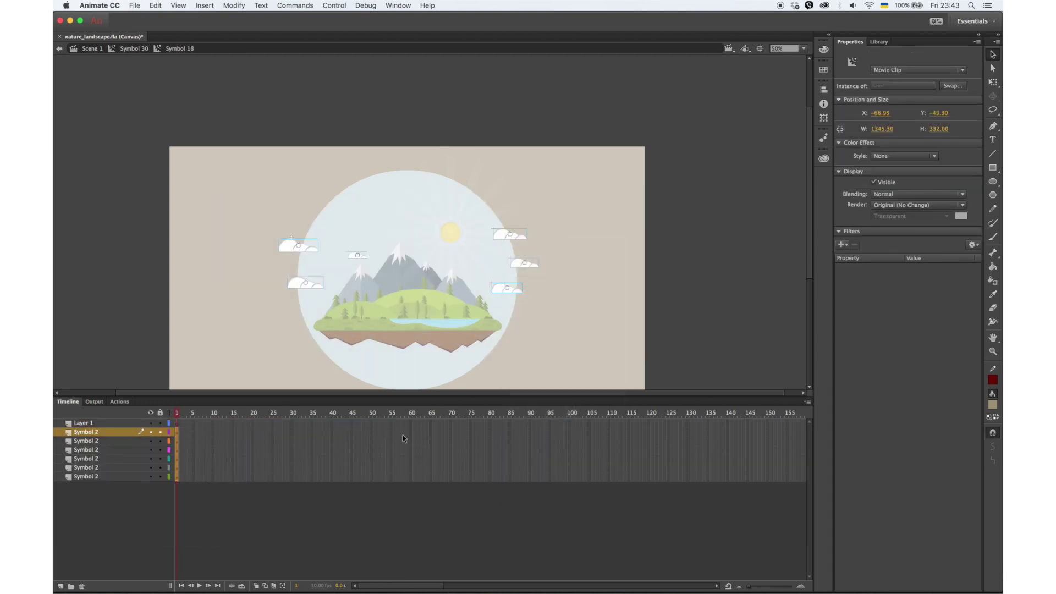
Step: Extend all the cloud layers to about frame 76 and delete the empty Layer 1
drag(450, 436, 452, 468)
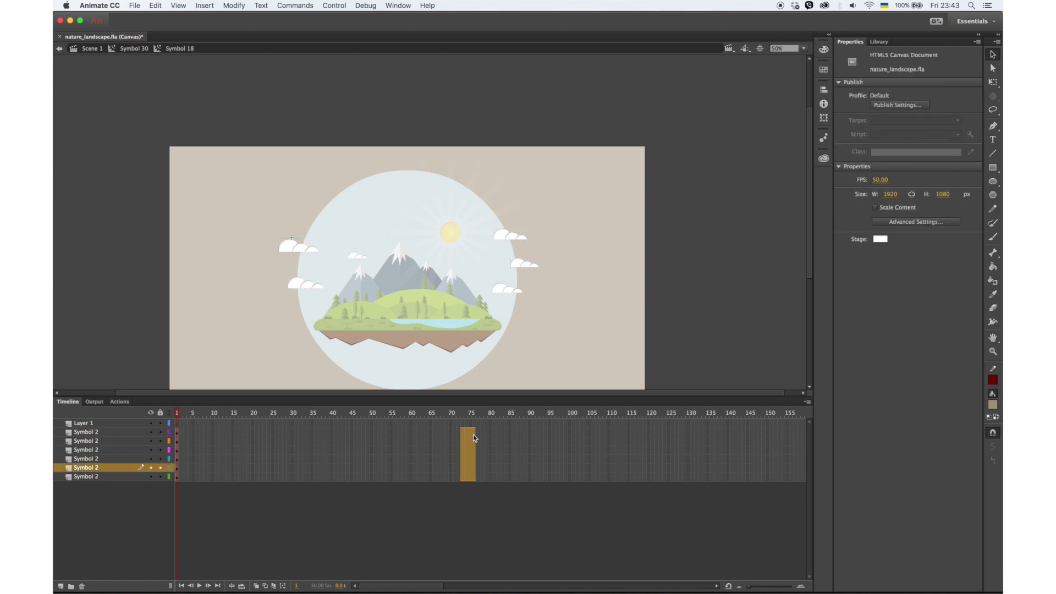
key(F5)
click(83, 423)
click(81, 586)
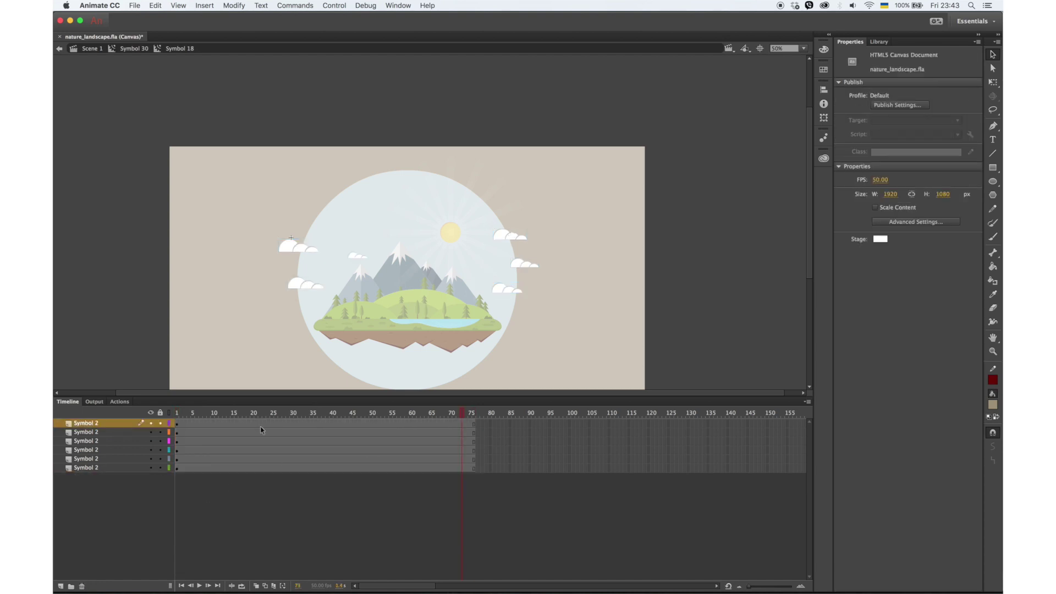
Step: Create classic tweens on all six cloud layers and select frame 16 across them
click(261, 426)
drag(265, 468, 312, 425)
right_click(297, 452)
click(364, 349)
click(236, 435)
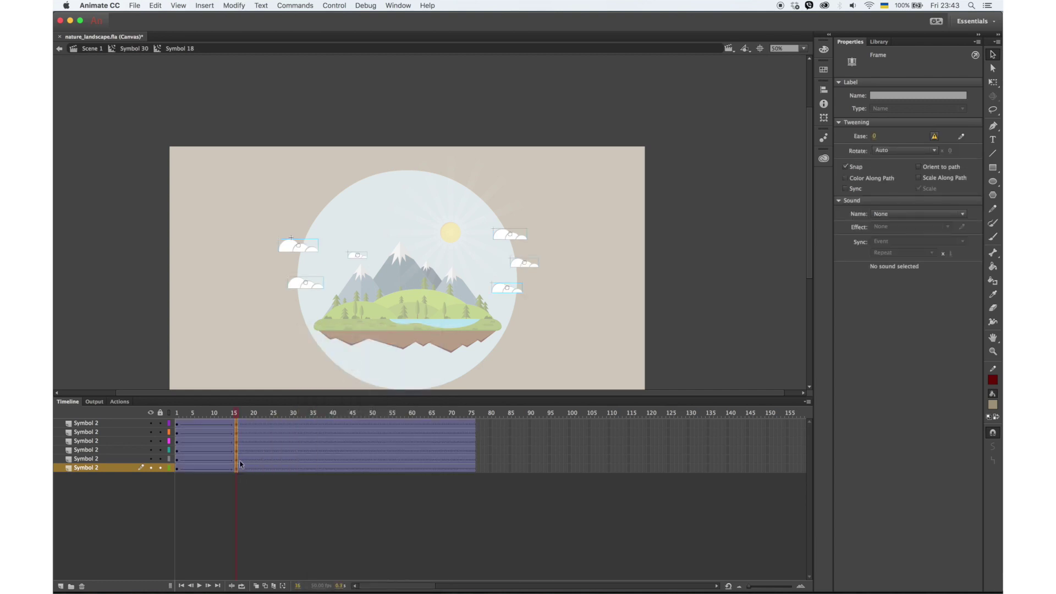
mouse_move(238, 466)
mouse_down()
mouse_move(299, 469)
mouse_move(236, 469)
mouse_up()
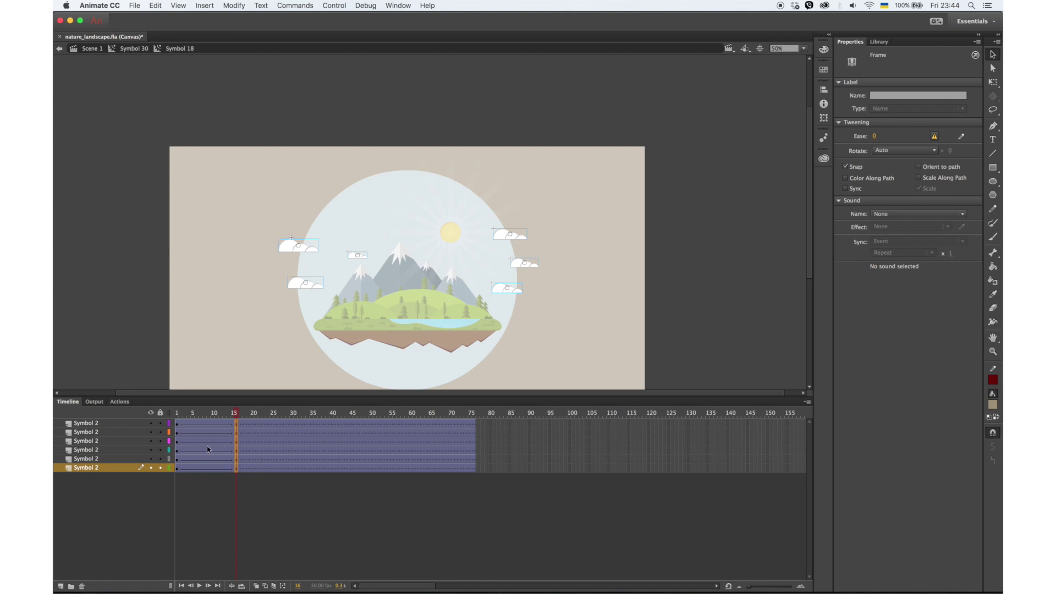
Step: Shift all six clouds left to about X -165 on their first keyframes at frame 1
click(177, 423)
shift+click(176, 468)
key(shift+Left)
key(shift+Left)
key(shift+Left)
key(shift+Left)
key(shift+Left)
key(shift+Left)
key(shift+Left)
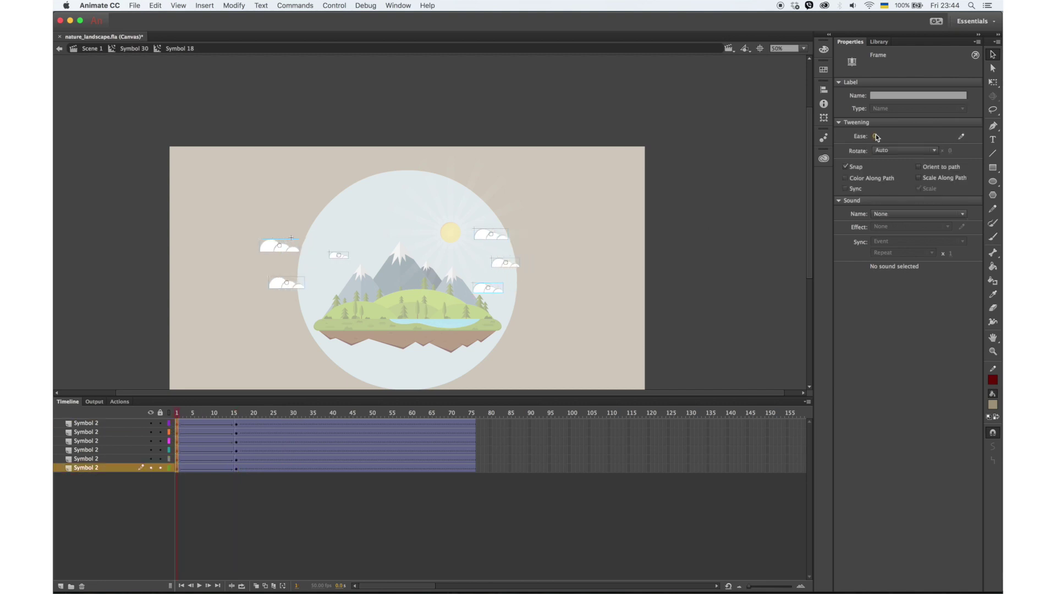
Step: Ease out the cloud tweens starting at frame 1 and set the ease of the frame 16 keyframes to -100
drag(875, 138, 972, 136)
click(238, 424)
shift+click(237, 468)
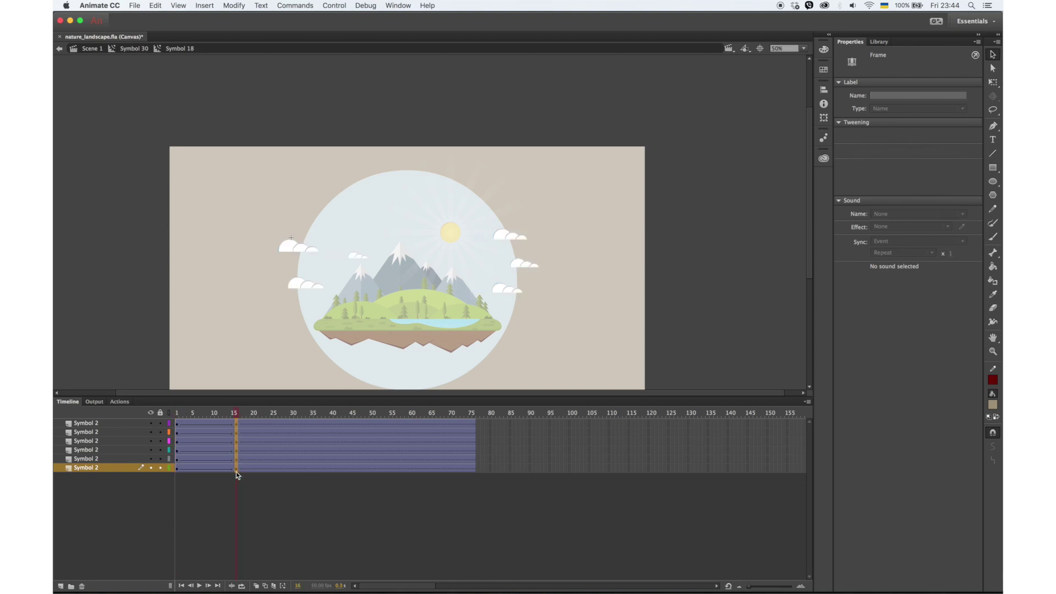
drag(876, 137, 602, 197)
drag(227, 416, 237, 468)
key(XF86AudioMute)
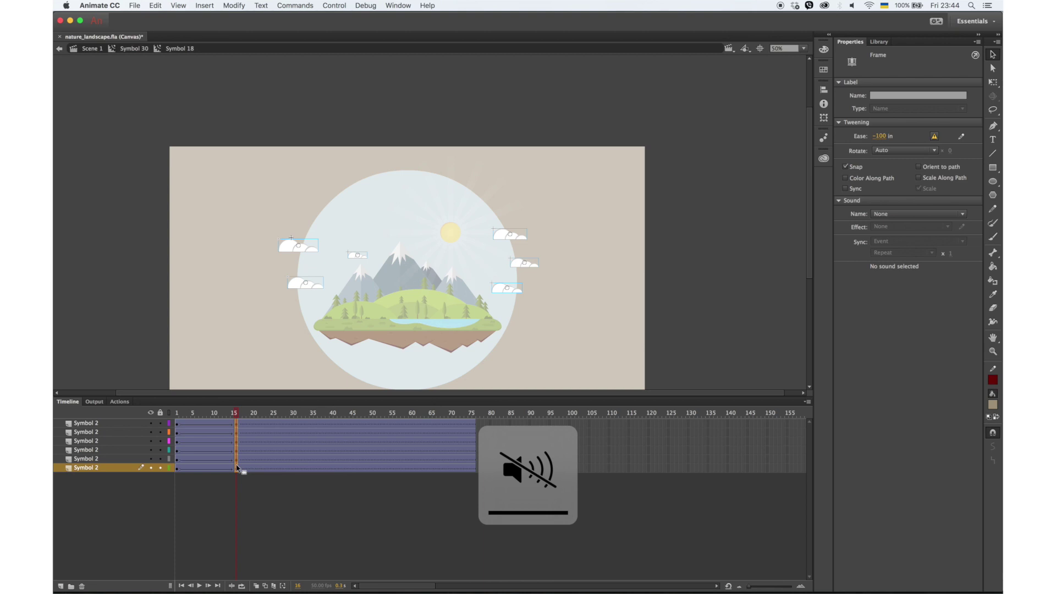
key(XF86AudioRaiseVolume)
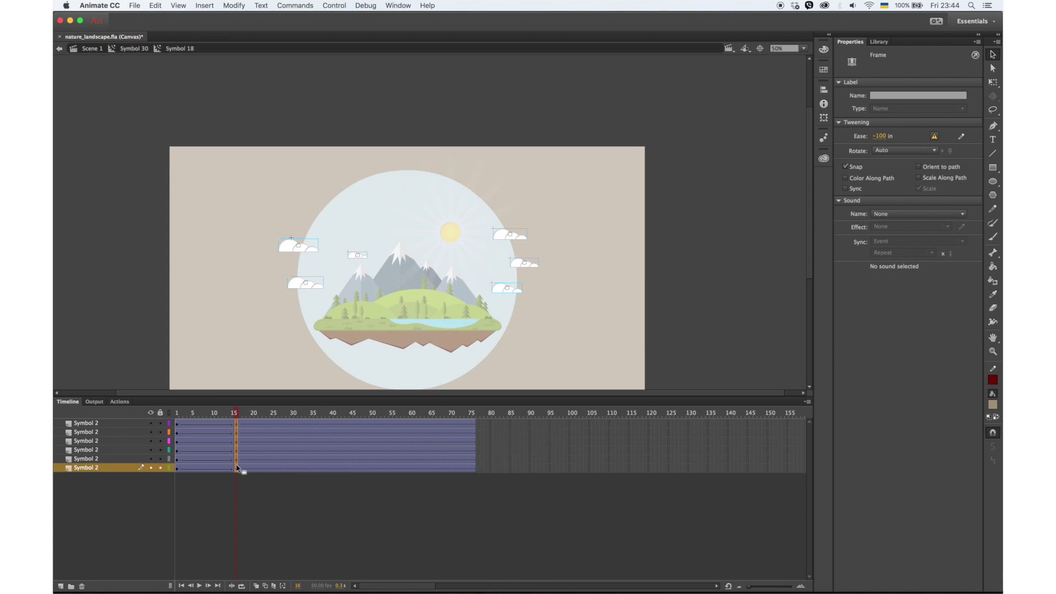
Step: Move the frame 16 keyframes of all cloud layers to frame 25
drag(239, 468, 273, 472)
click(271, 416)
drag(270, 416, 177, 468)
Step: Apply the Alpha color effect to all clouds at frame 1 and lower it until they are fully transparent
click(278, 248)
click(905, 156)
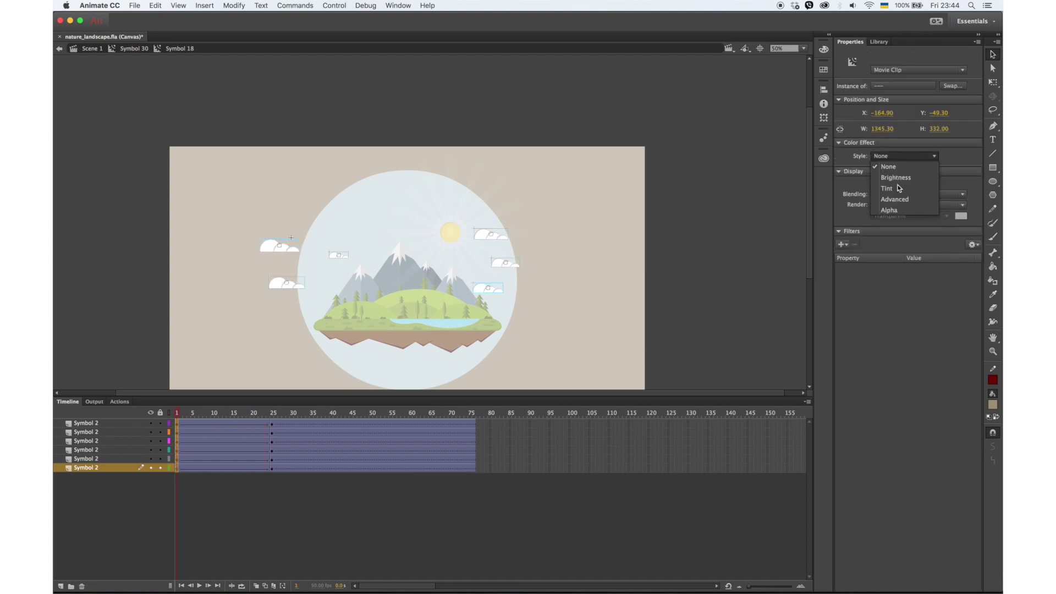
click(902, 217)
drag(907, 171, 874, 171)
Step: Stagger the cloud layers' fade-in keyframe spans so the clouds start at different frames
drag(206, 416, 168, 423)
click(178, 469)
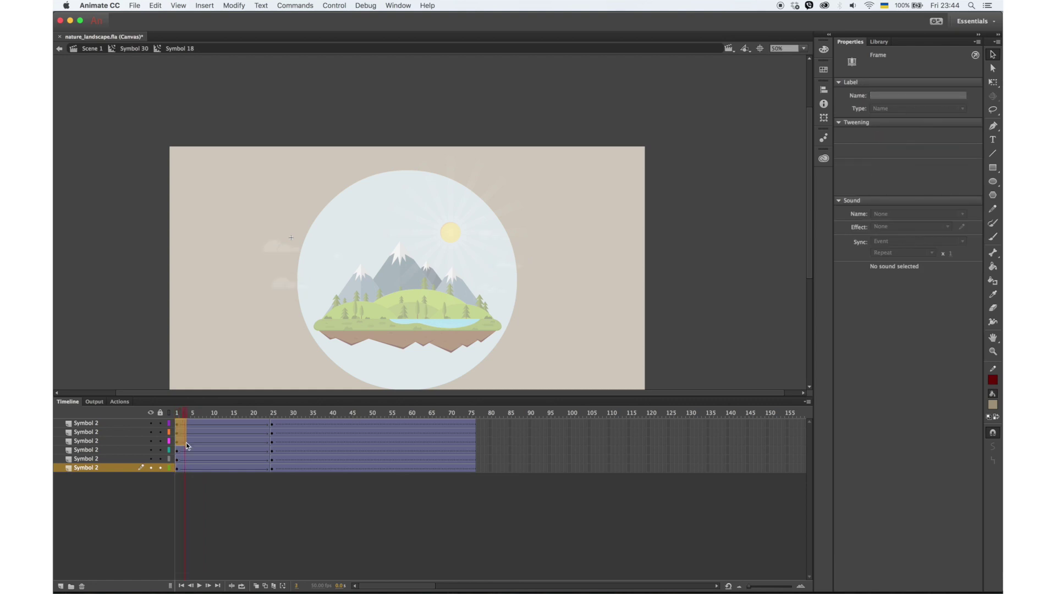
click(181, 459)
drag(272, 462, 210, 444)
drag(297, 450, 334, 450)
drag(208, 441, 403, 426)
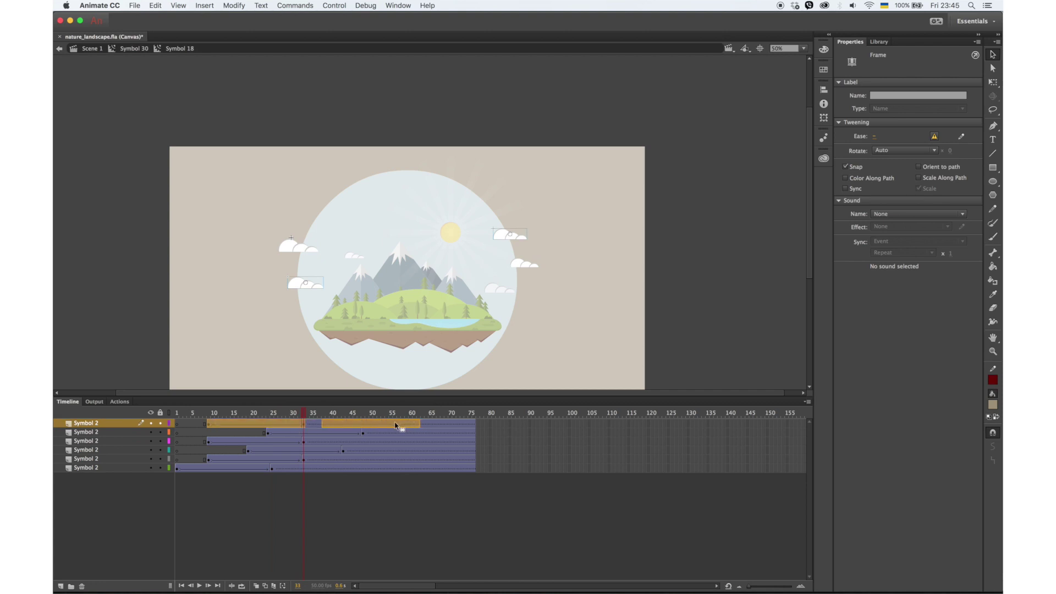
Step: Readjust the fade-in timing of the first and third cloud layers and preview the staggered motion
drag(208, 442, 416, 443)
key(Return)
drag(189, 426, 404, 422)
click(323, 427)
click(339, 427)
drag(323, 426, 416, 427)
click(429, 443)
drag(337, 443, 429, 444)
drag(420, 443, 419, 412)
Step: Return to Symbol 30 and extend the Symbol 18 cloud layer to frame 92
double_click(687, 318)
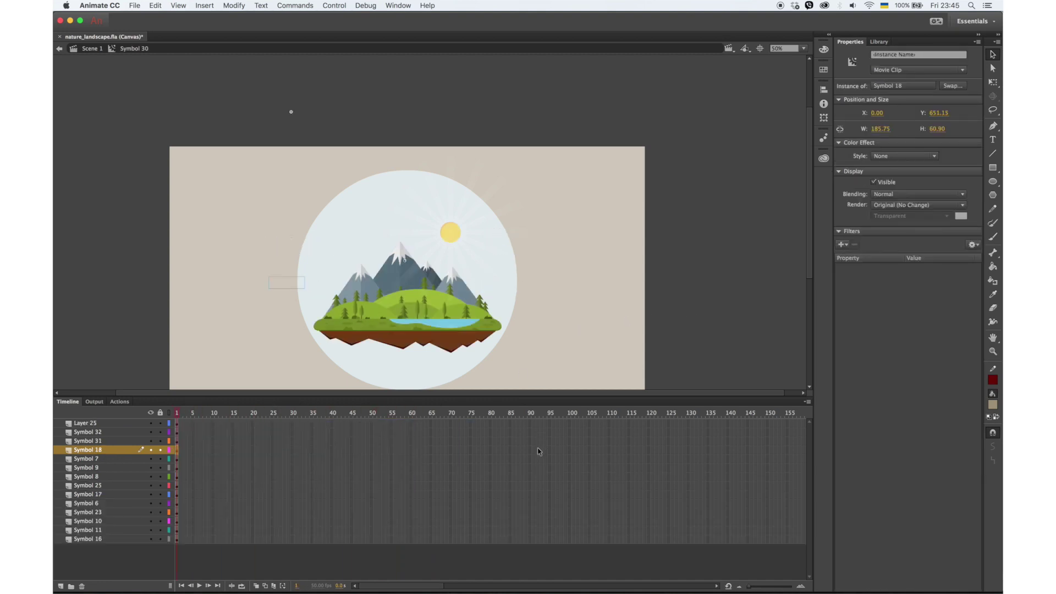
click(538, 450)
key(F5)
click(177, 414)
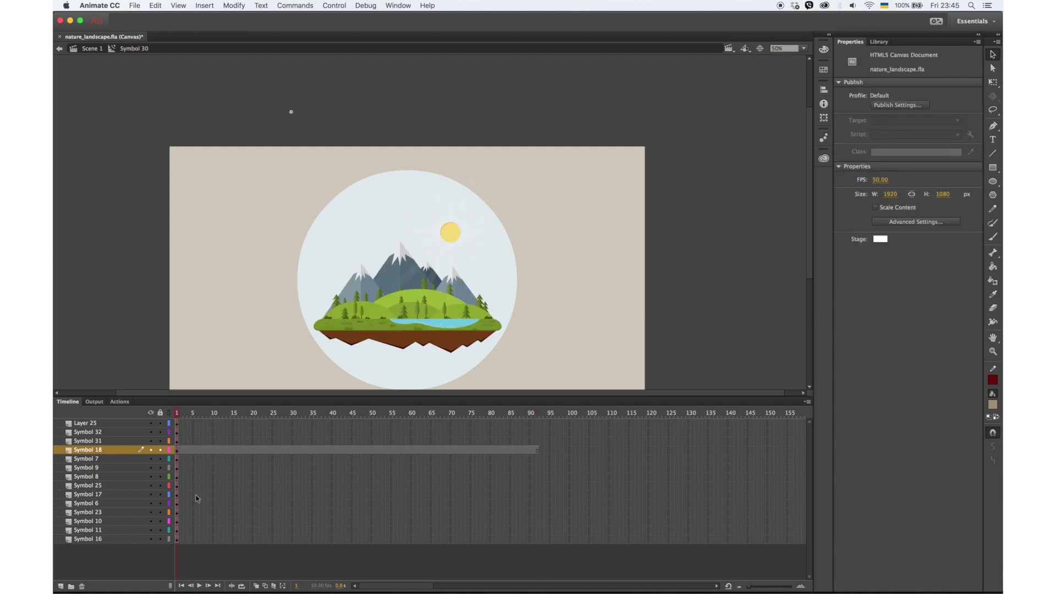
Step: Extend the soil layer Symbol 6 and the grass layer Symbol 17 to frame 92
click(391, 341)
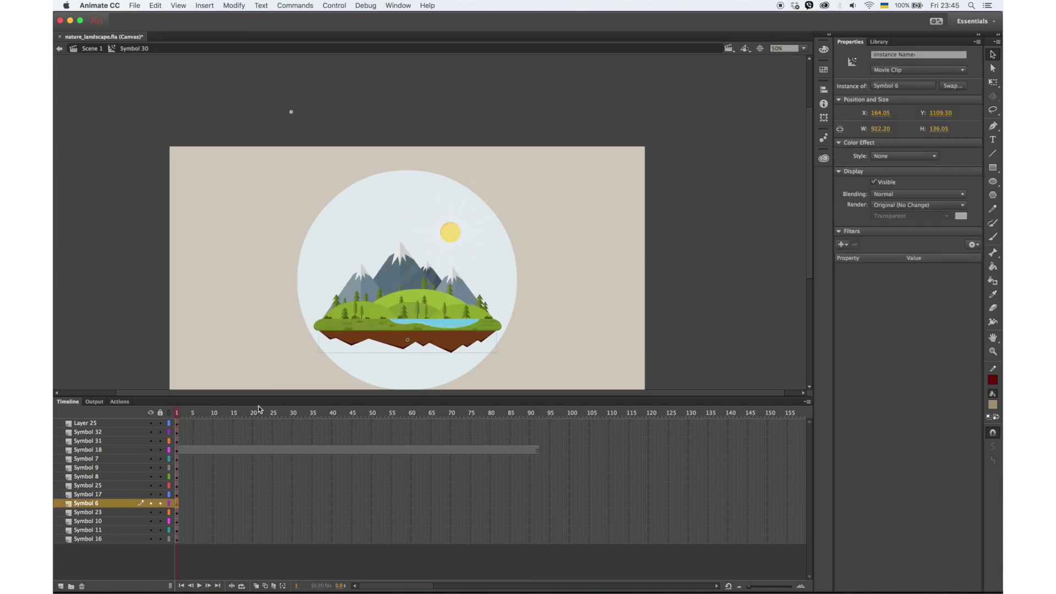
double_click(393, 343)
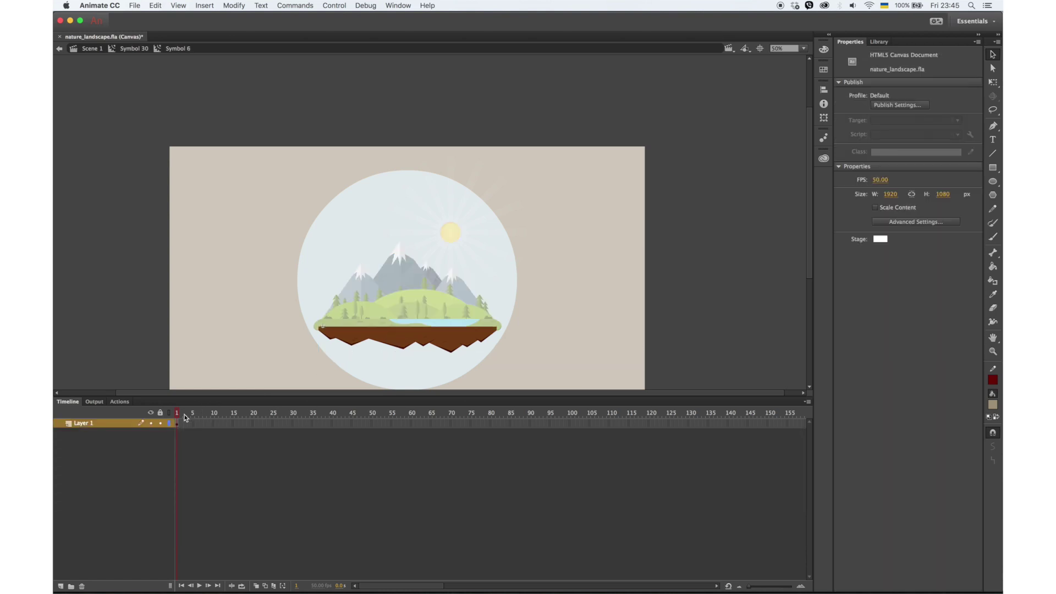
double_click(193, 362)
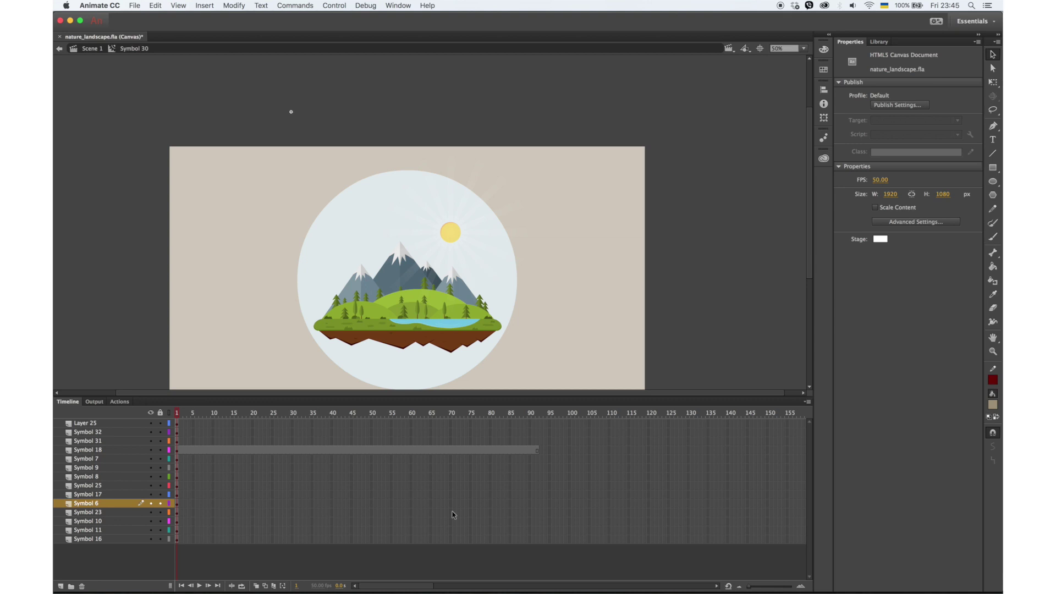
click(537, 503)
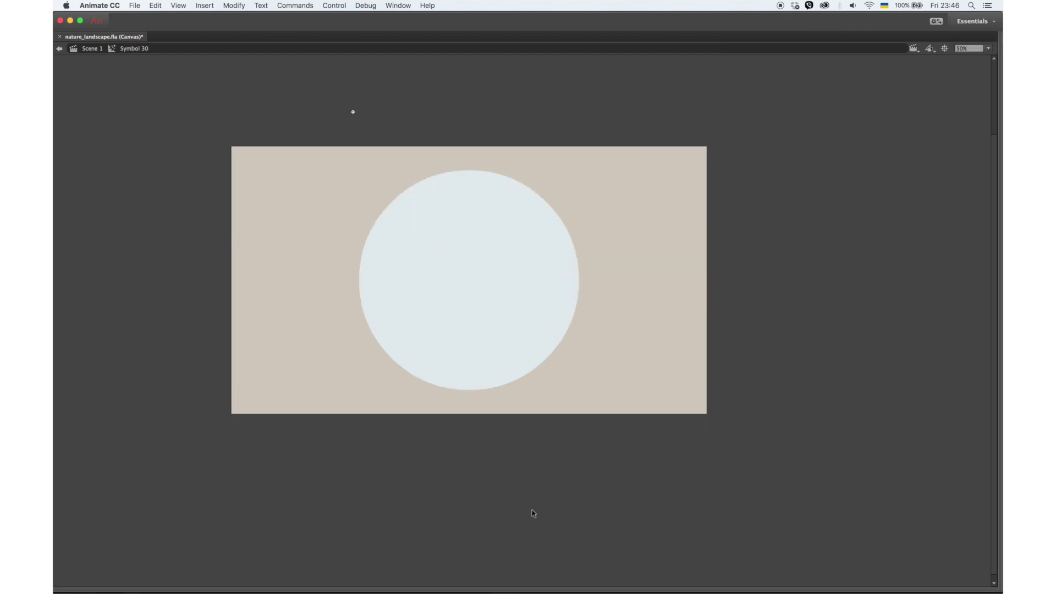
key(F5)
click(177, 494)
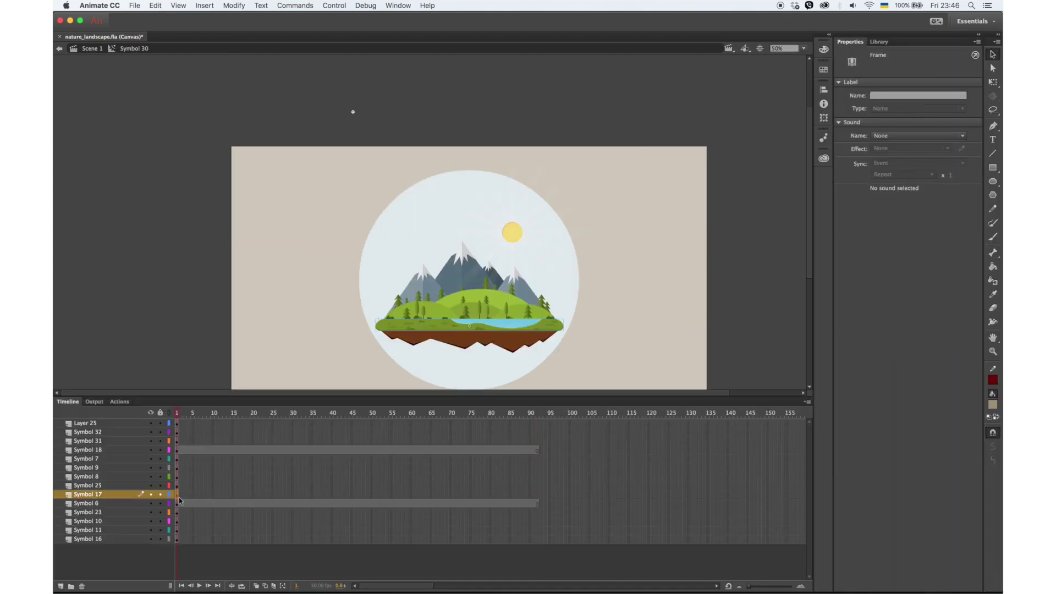
click(538, 495)
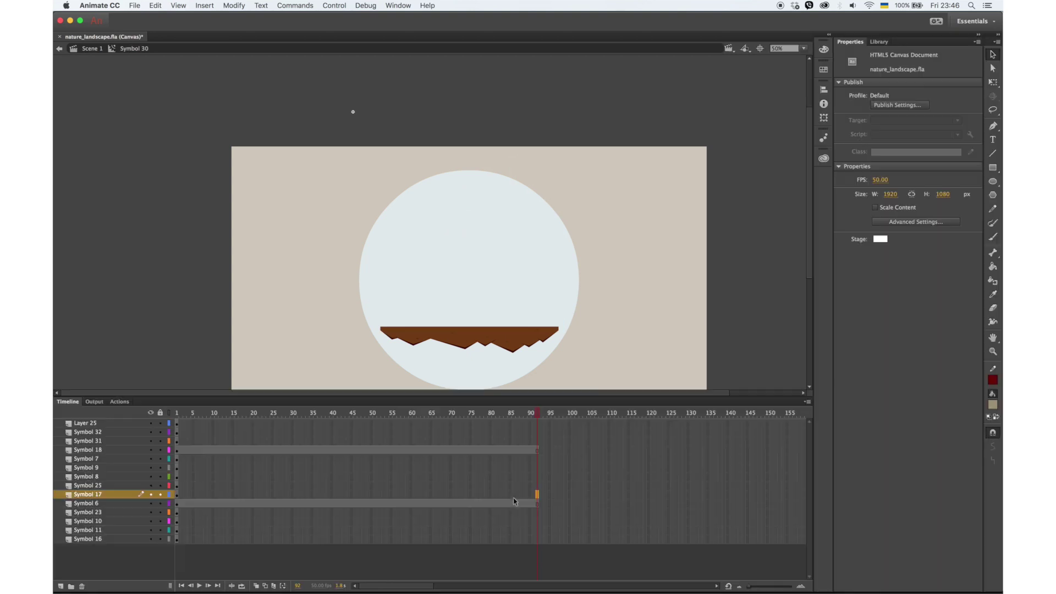
key(F5)
key(XF86AudioLowerVolume)
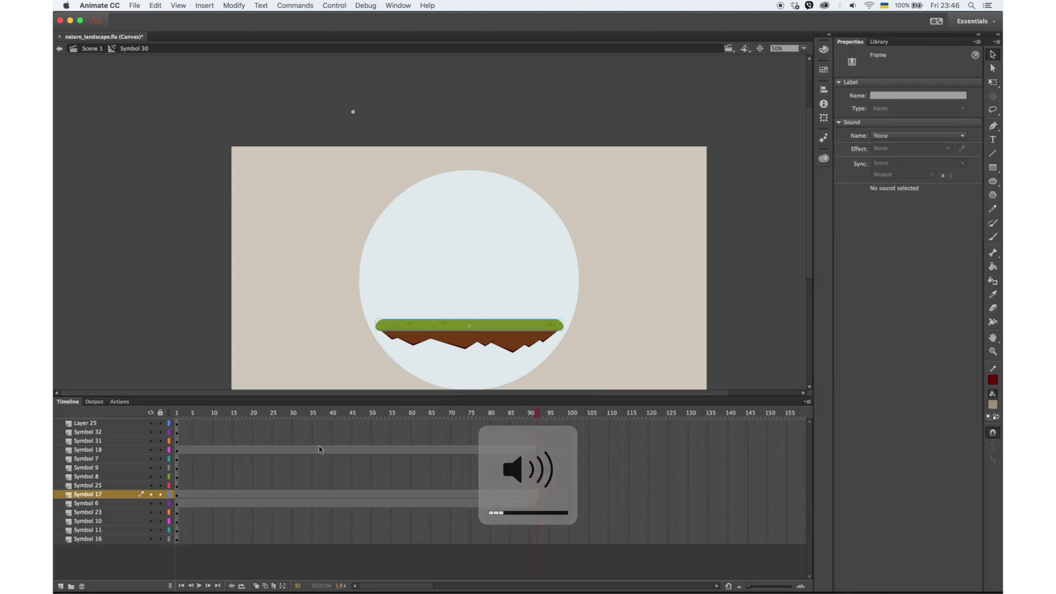
Step: Create classic tweens on the Symbol 17 and Symbol 6 layers with keyframes at frame 16
drag(183, 501, 236, 503)
right_click(201, 503)
click(258, 349)
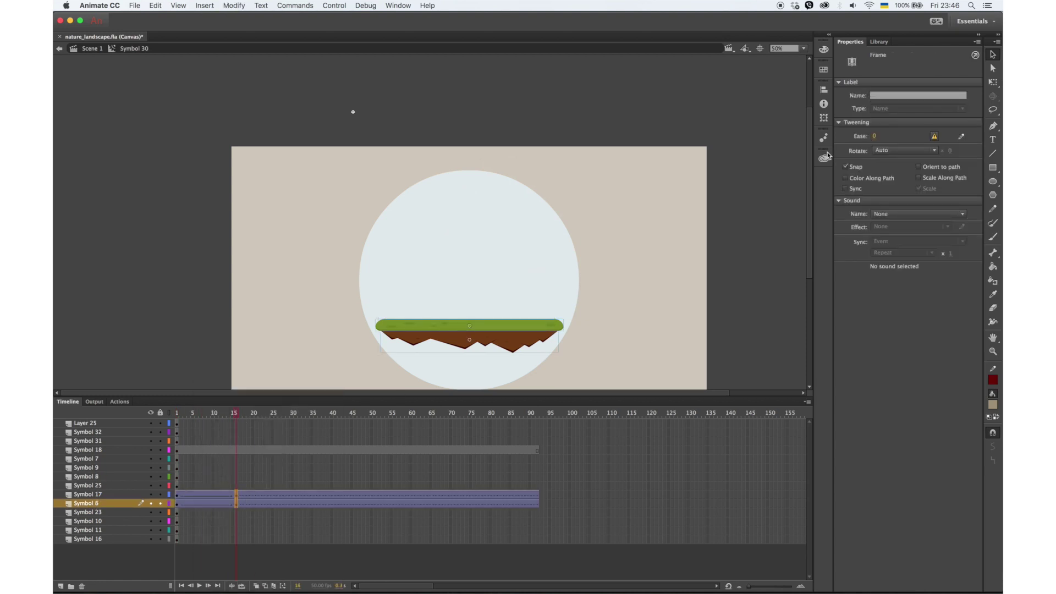
Step: Set the soil and grass tween ease to -100 at frame 16 and 100 at frame 1
click(874, 136)
drag(176, 503, 176, 495)
drag(875, 137, 959, 137)
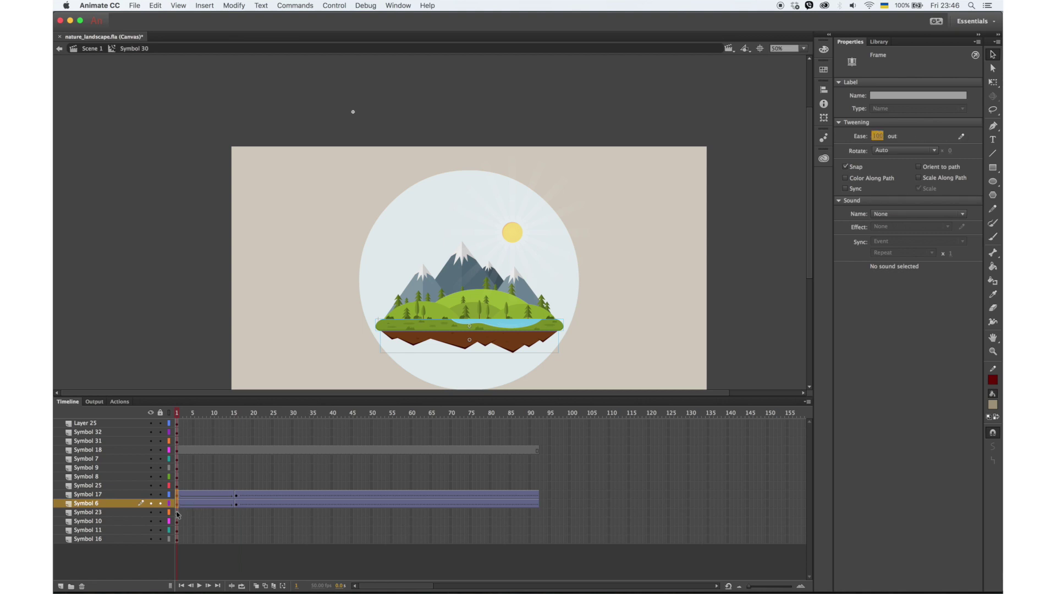
Step: Move the first keyframes of all other layers except Symbol 18 from frame 1 to frame 2
drag(177, 513, 182, 541)
drag(177, 459, 182, 487)
drag(177, 425, 182, 443)
Step: Scale the soil and grass down together at frame 1 to about 409 by 74 px
click(178, 502)
click(993, 83)
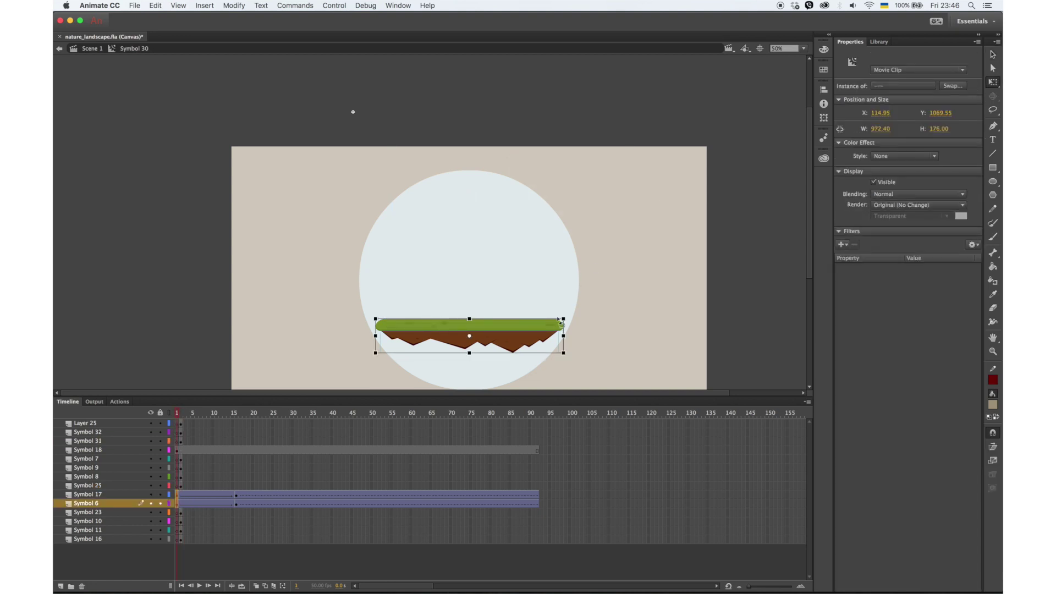
drag(563, 319, 507, 317)
key(v)
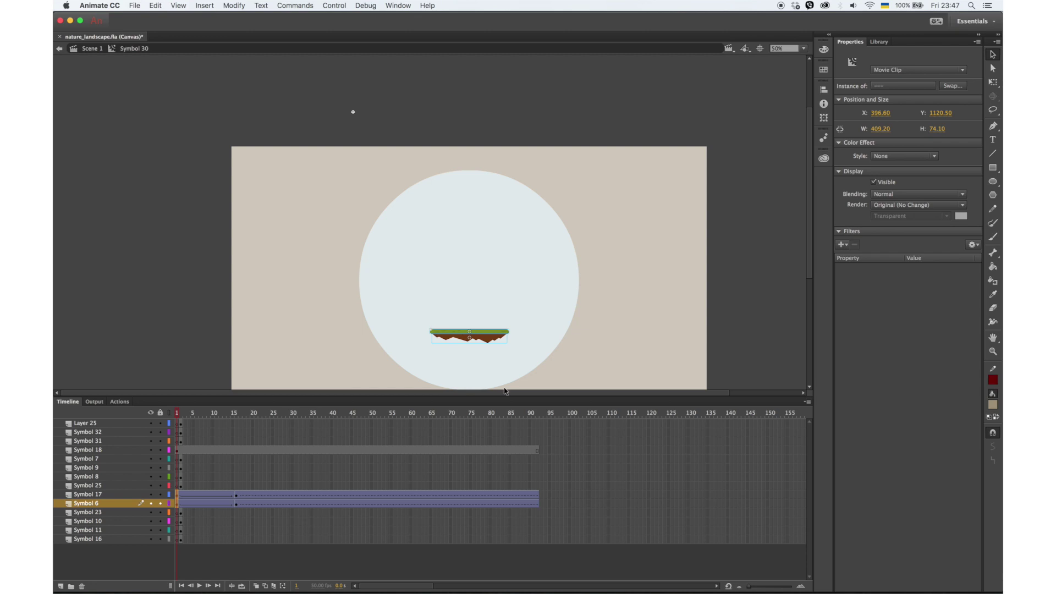
Step: Move the shrunken soil and grass straight down to just below the light blue circle at frame 1
key(shift+Down)
key(shift+Down)
key(shift+Down)
key(shift+Down)
key(shift+Down)
key(shift+Down)
key(shift+Down)
key(shift+Down)
key(shift+Down)
key(shift+Down)
key(shift+Down)
key(shift+Down)
key(shift+Down)
key(shift+Down)
key(shift+Down)
key(shift+Down)
key(shift+Down)
key(shift+Down)
key(shift+Down)
key(shift+Down)
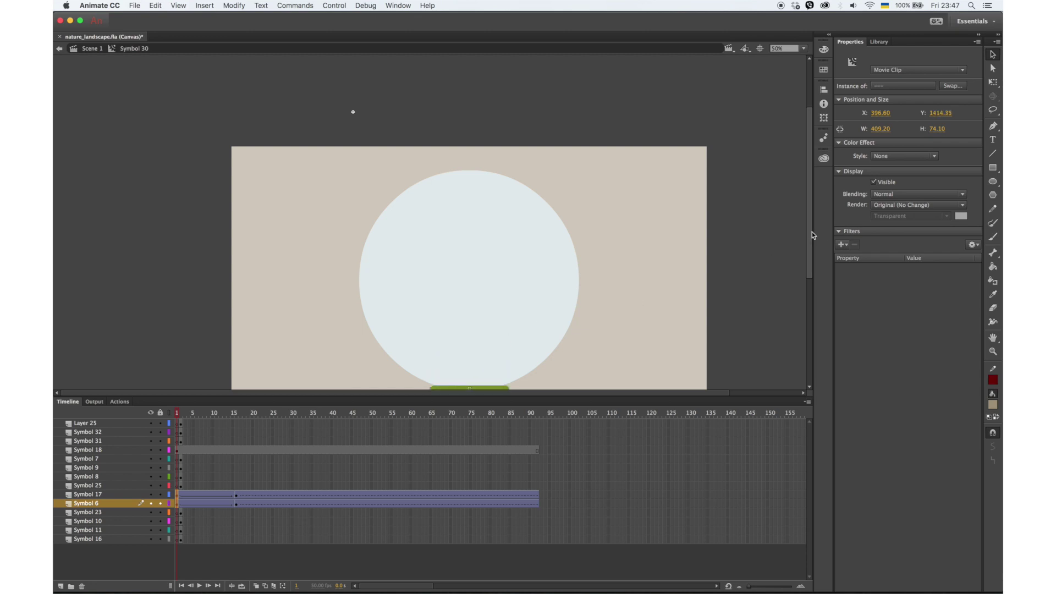
drag(809, 231, 807, 243)
key(shift+Down)
key(shift+Down)
key(shift+Down)
Step: Move the frame 16 keyframes of the Symbol 17 and Symbol 6 layers to frame 19
drag(180, 419, 233, 416)
click(237, 496)
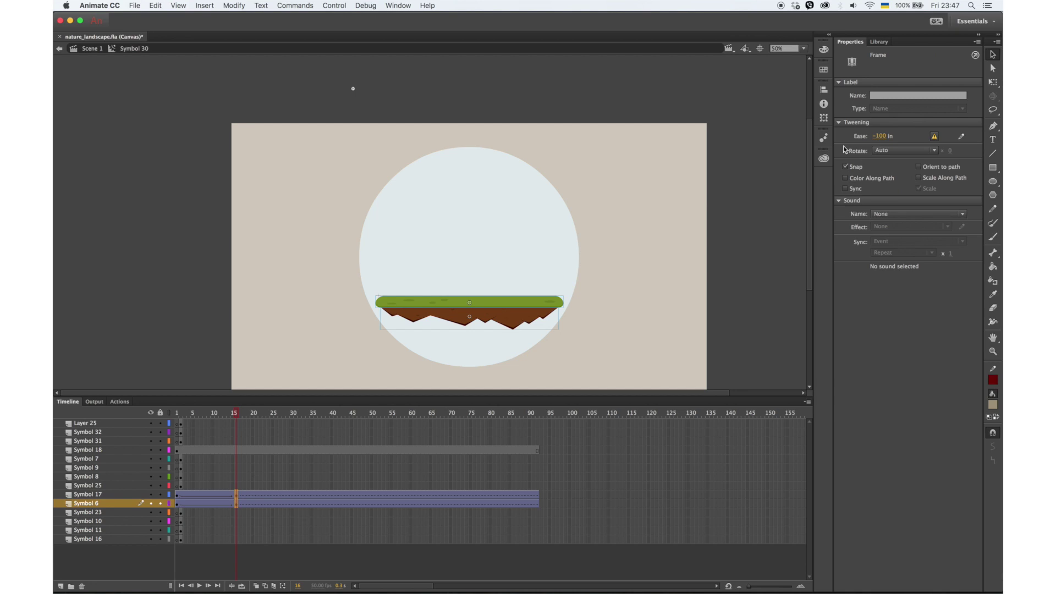
click(177, 497)
drag(240, 496, 255, 505)
Step: Insert keyframes at frames 28 and 20 on the Symbol 17 and Symbol 6 layers, raising the island slightly at frame 20
click(284, 498)
key(F6)
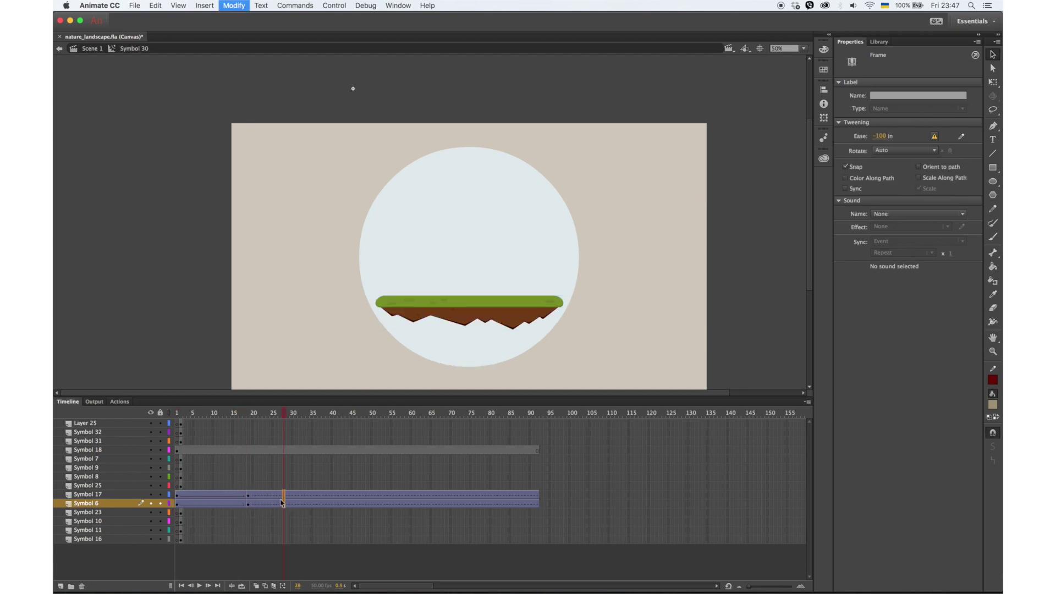
drag(249, 497, 249, 504)
mouse_move(248, 415)
mouse_down()
mouse_move(197, 418)
mouse_move(297, 417)
mouse_move(175, 424)
mouse_move(252, 425)
mouse_up()
drag(252, 496, 253, 504)
key(F6)
Step: Set the ease of the soil and grass tweens to 100 out at frame 20 and to ease in at frame 28
drag(878, 136, 920, 147)
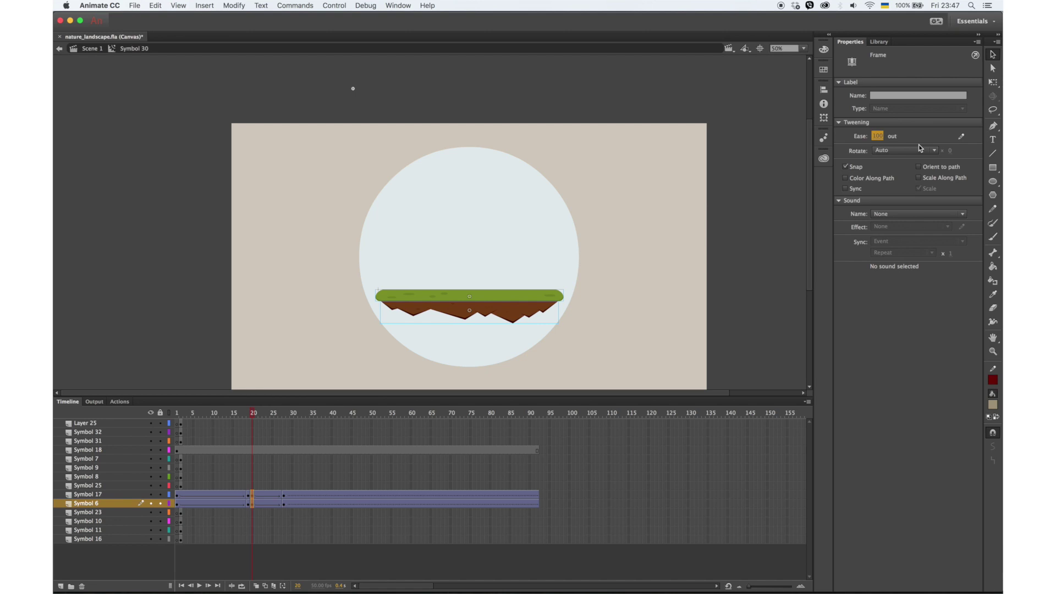
drag(285, 496, 285, 505)
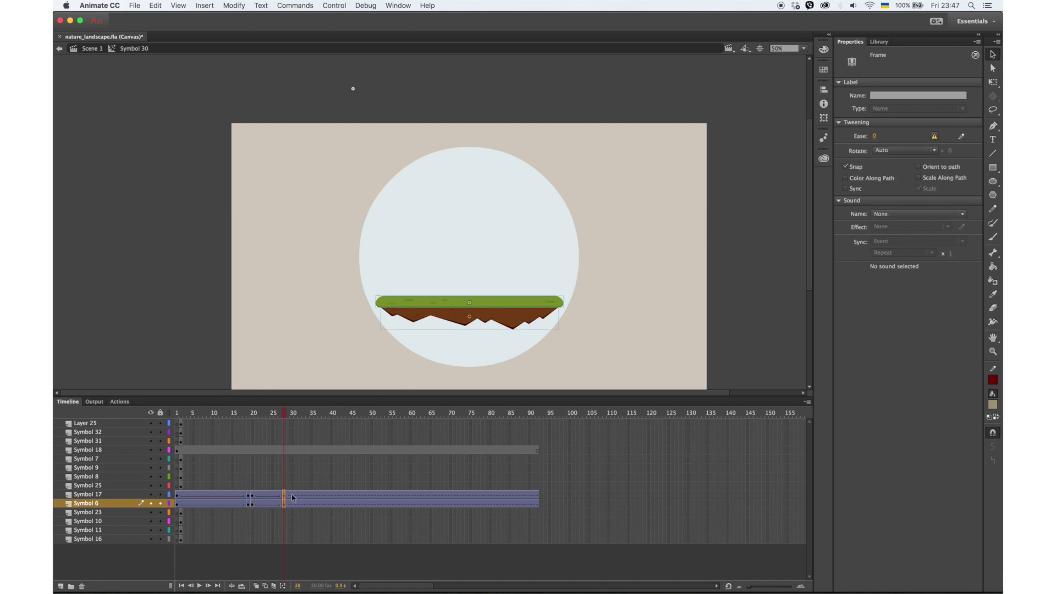
drag(876, 137, 830, 137)
Step: Move the frame 28 keyframes of the soil and grass layers to frame 36 and check the motion
mouse_move(284, 417)
mouse_down()
mouse_move(237, 418)
mouse_move(273, 418)
mouse_up()
drag(284, 496, 318, 508)
mouse_move(317, 413)
mouse_down()
mouse_move(239, 412)
mouse_move(341, 412)
mouse_move(314, 413)
mouse_up()
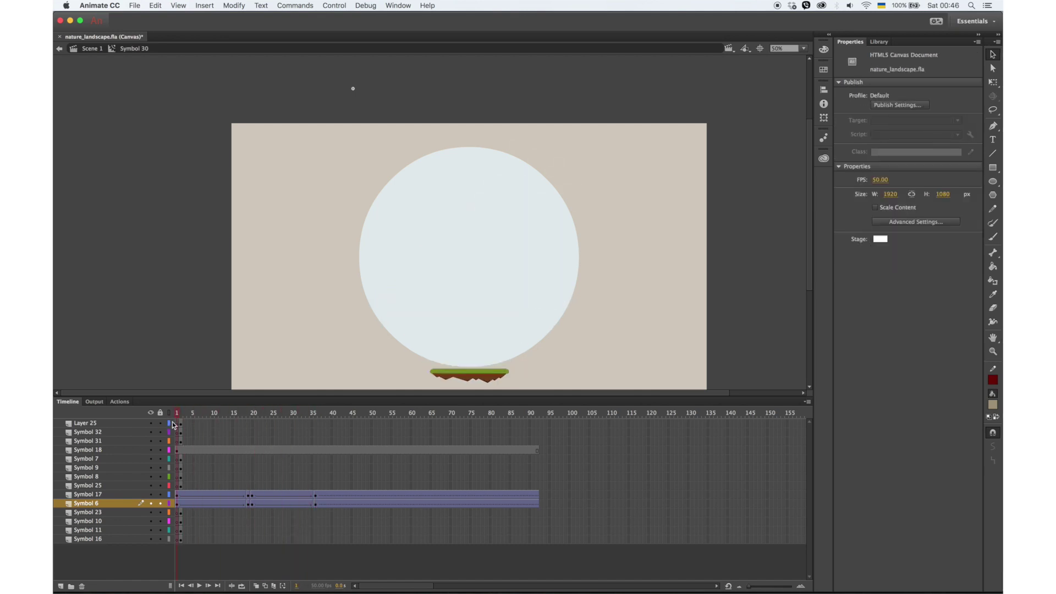
Step: Move the start keyframe of the hills layer Symbol 23 to frame 20 and extend the layer to frame 92
click(181, 425)
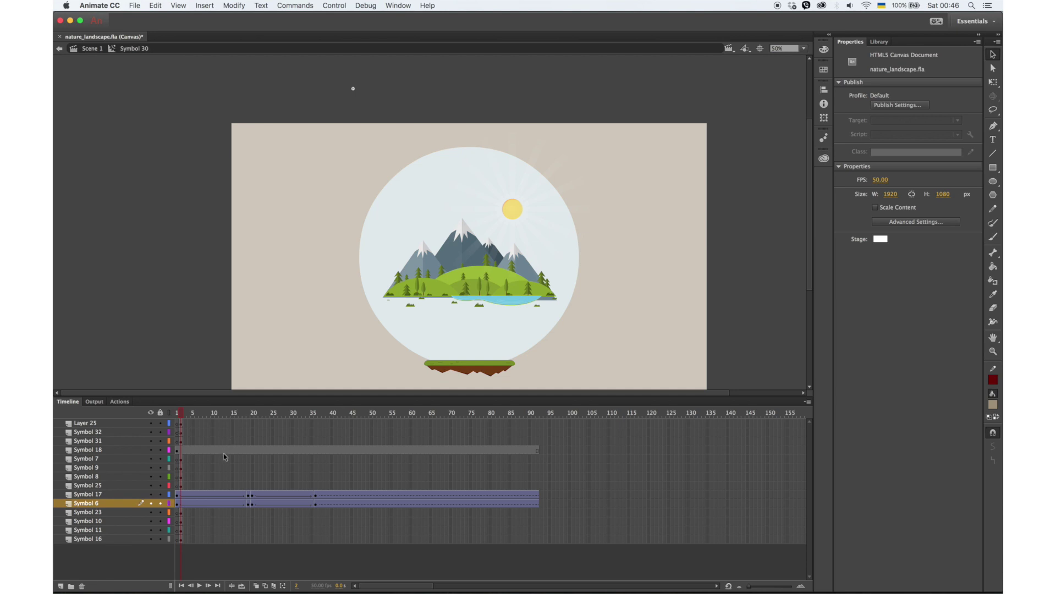
click(183, 514)
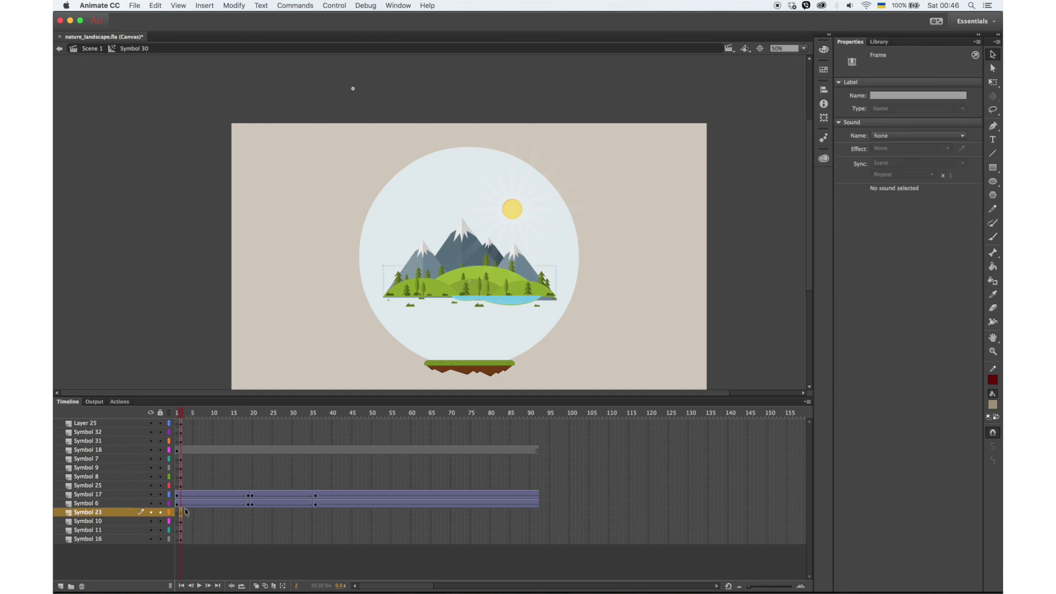
drag(182, 516, 253, 515)
click(538, 515)
key(F6)
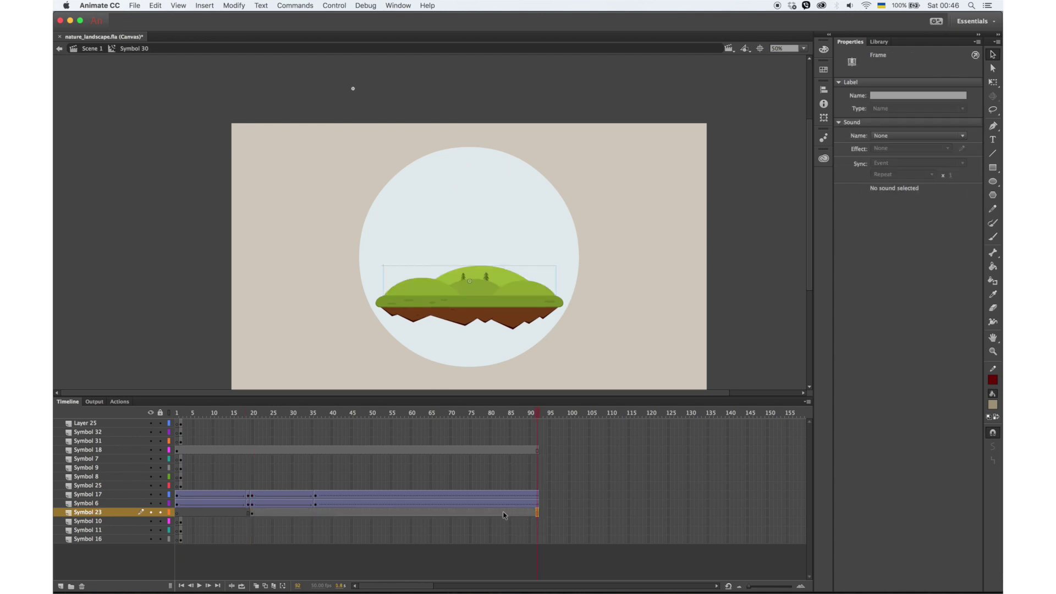
Step: Open the hills symbol, Symbol 23, for editing and add a new layer above Symbol 19
click(316, 514)
double_click(506, 279)
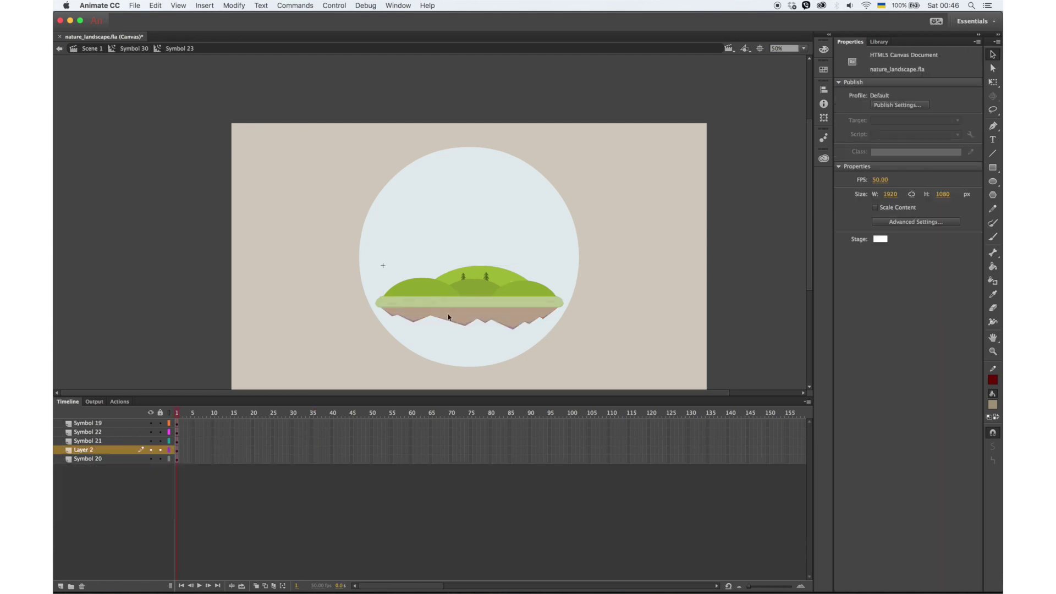
click(177, 426)
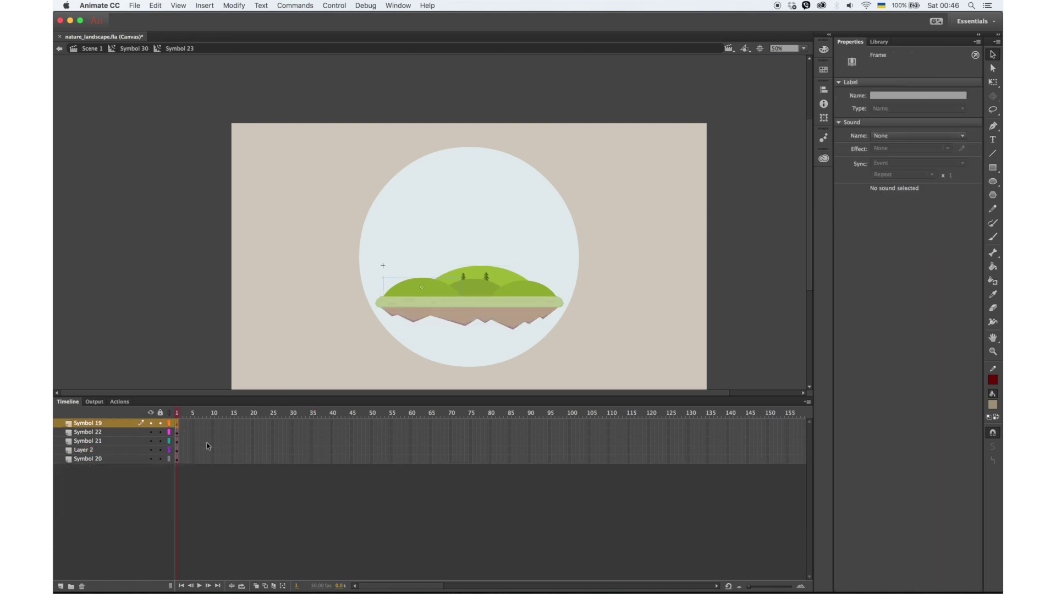
click(60, 586)
Step: Add a new layer above Layer 2 and move the right tree onto it, keeping the tree in place
click(177, 461)
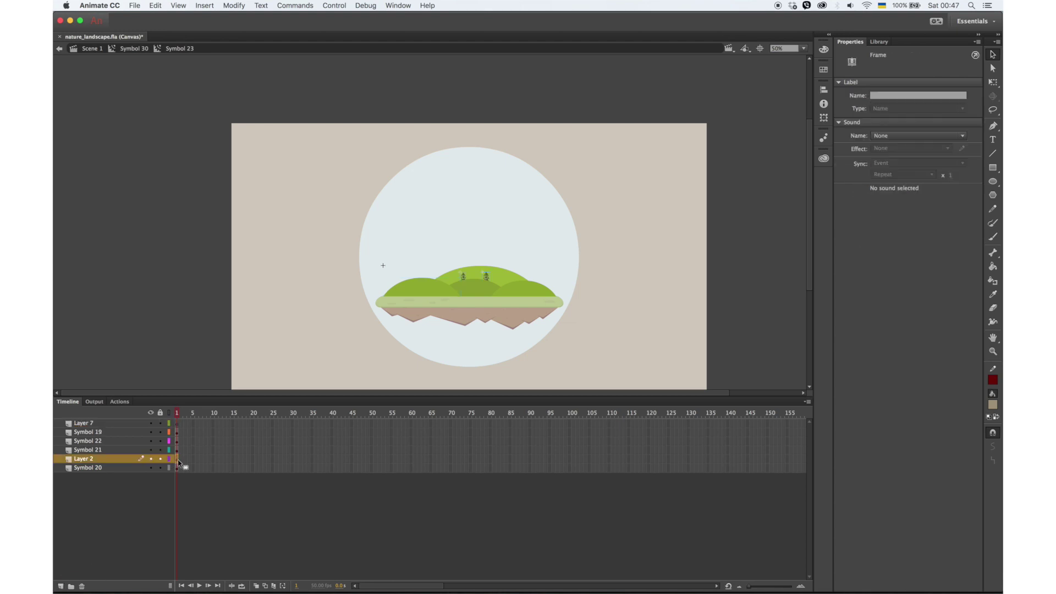
click(188, 485)
click(177, 459)
click(691, 283)
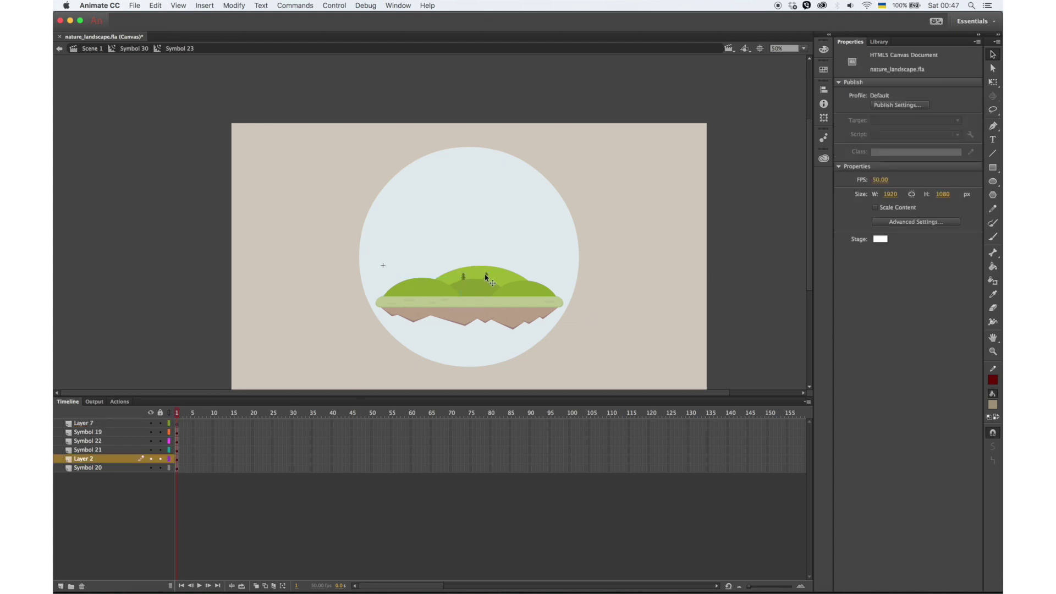
click(487, 277)
click(61, 586)
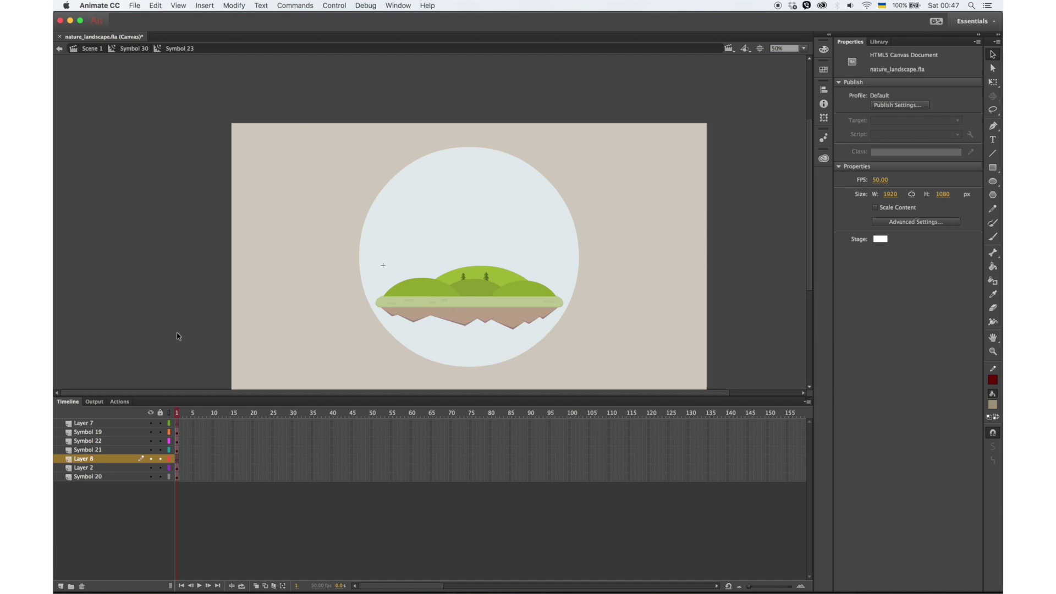
click(487, 277)
key(super+x)
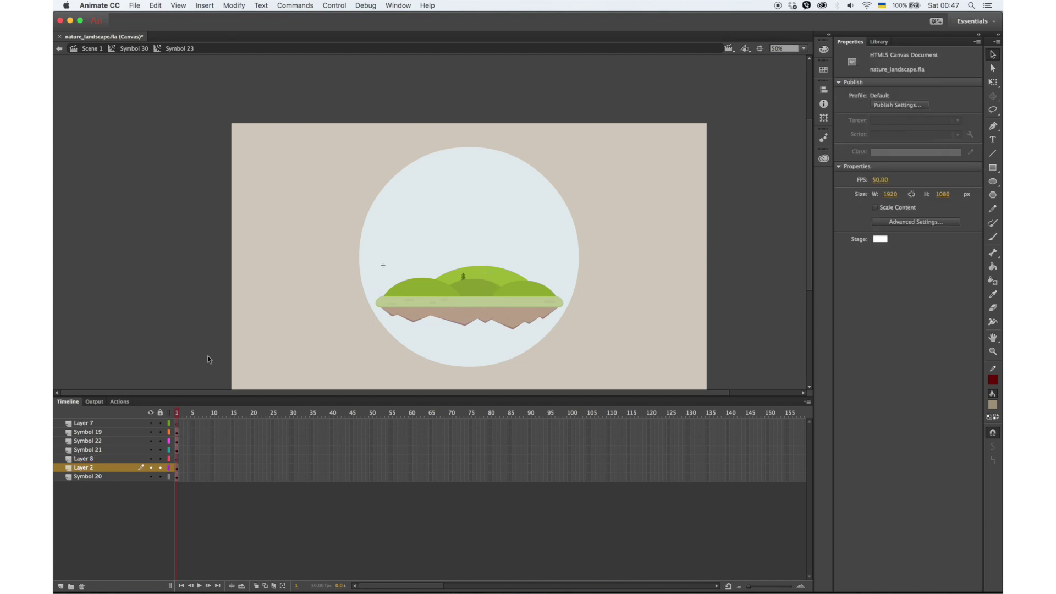
right_click(178, 459)
click(227, 378)
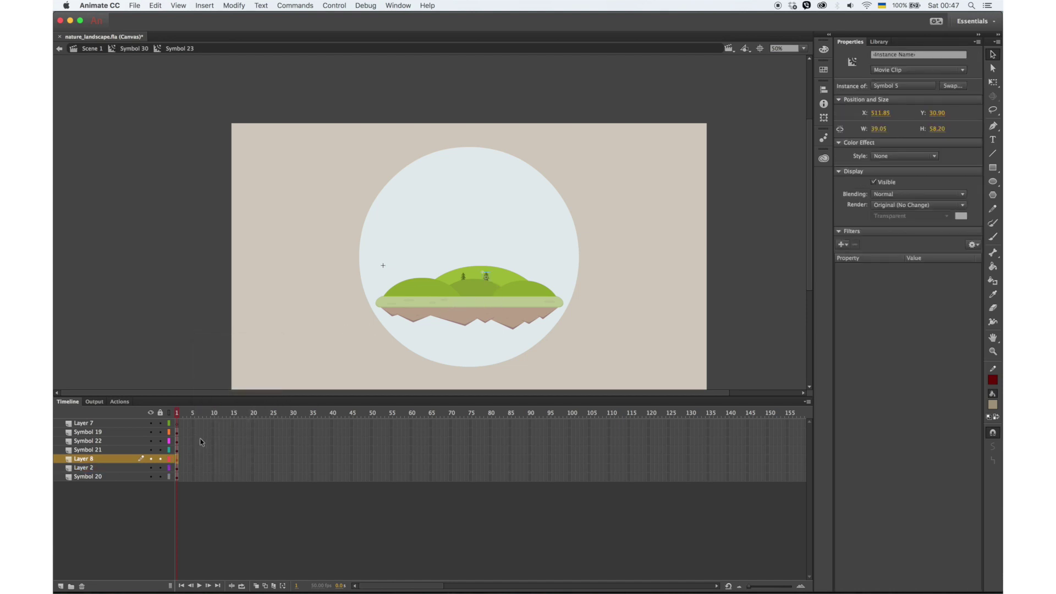
Step: Extend all hill and tree layers to about frame 50 and apply classic tweens to them
drag(370, 423, 370, 477)
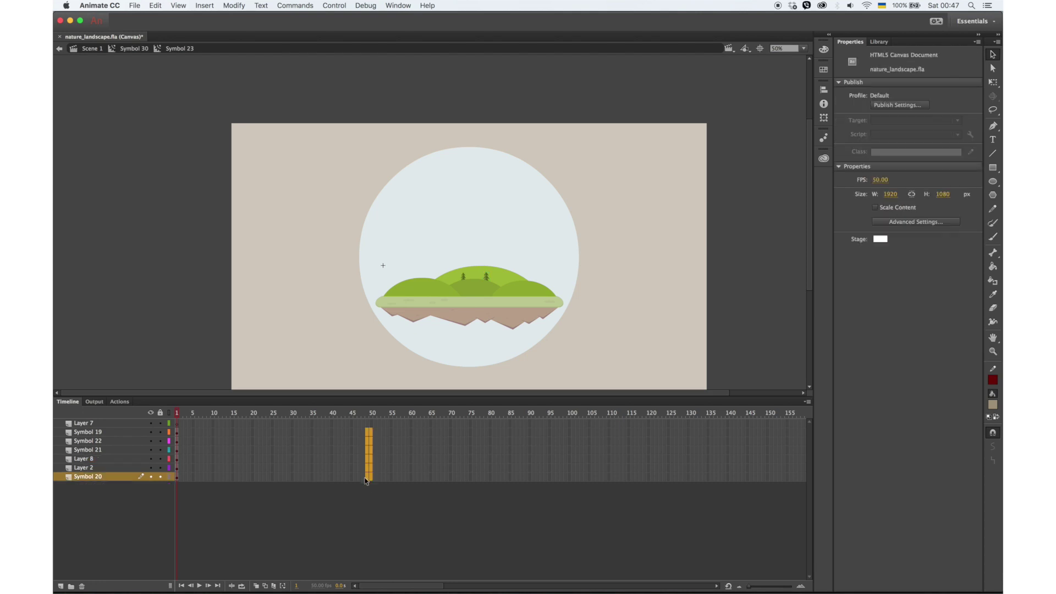
key(F5)
right_click(368, 477)
click(411, 349)
drag(220, 416, 170, 418)
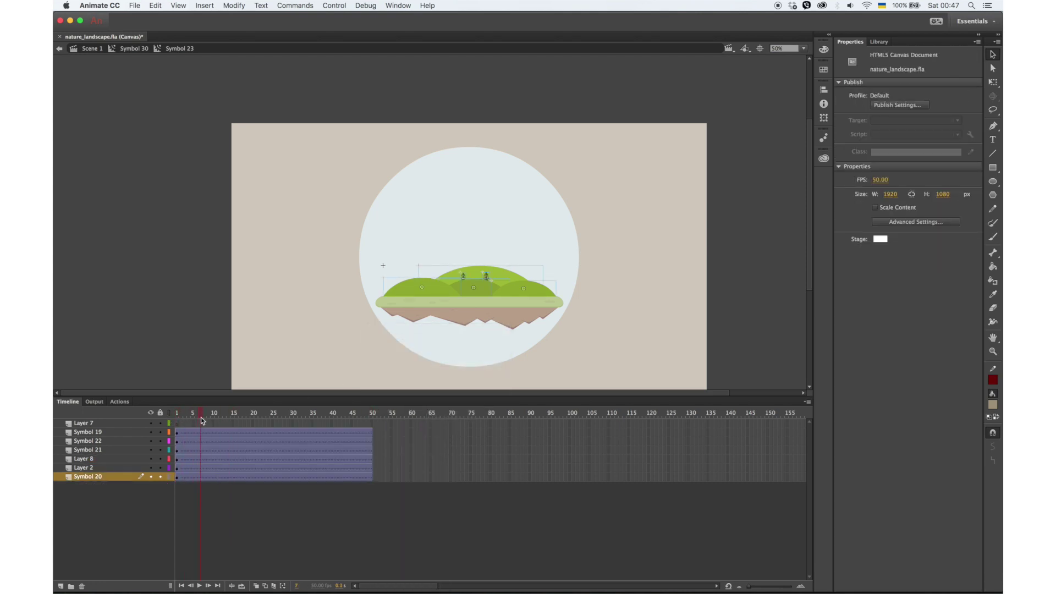
Step: Insert frames to lengthen the tweened hill and tree layers to about frame 154
drag(230, 436, 308, 481)
key(F5)
key(F5)
key(F5)
key(F5)
key(F5)
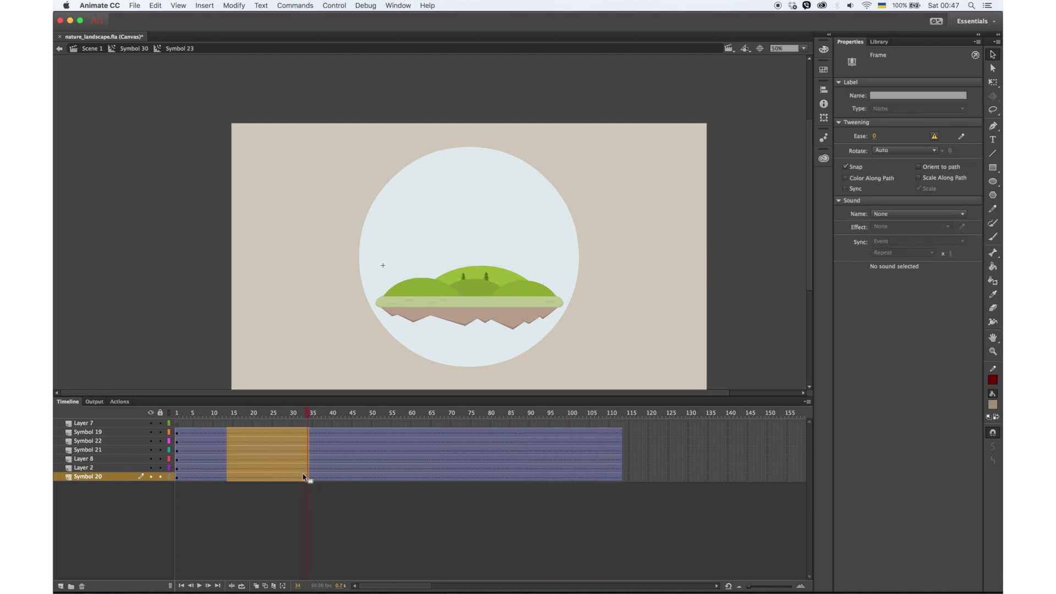
drag(199, 414, 314, 410)
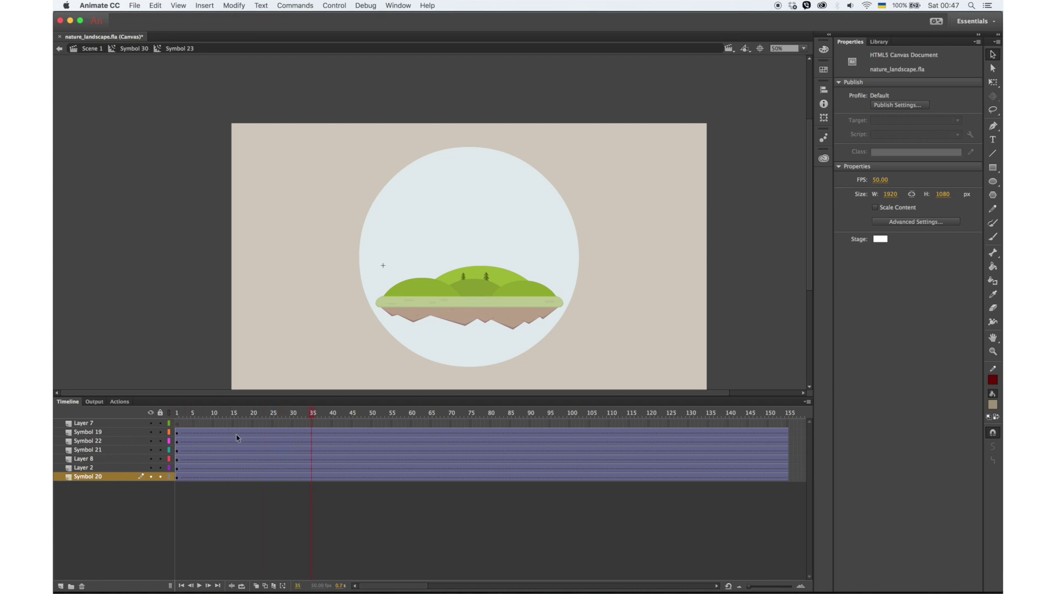
Step: Add keyframes at frame 19 on all hill and tree layers and shift all their artwork down below the grass strip's top
drag(246, 476, 247, 476)
key(F6)
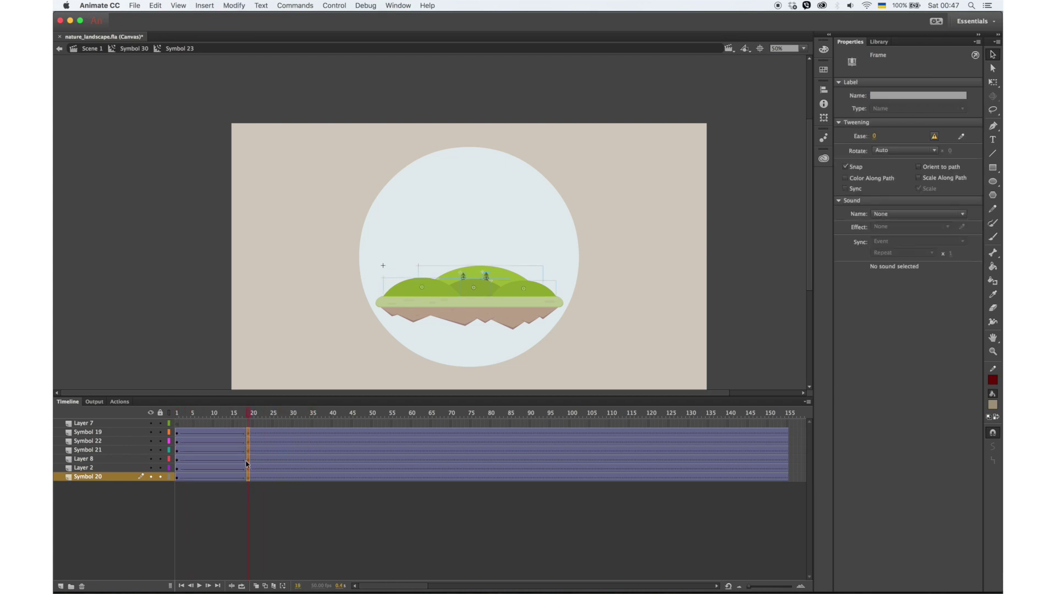
key(shift+Down)
key(shift+Down)
key(shift+Down)
key(shift+Down)
key(shift+Down)
key(shift+Down)
key(shift+Down)
key(shift+Down)
key(shift+Down)
key(shift+Down)
key(shift+Down)
key(shift+Down)
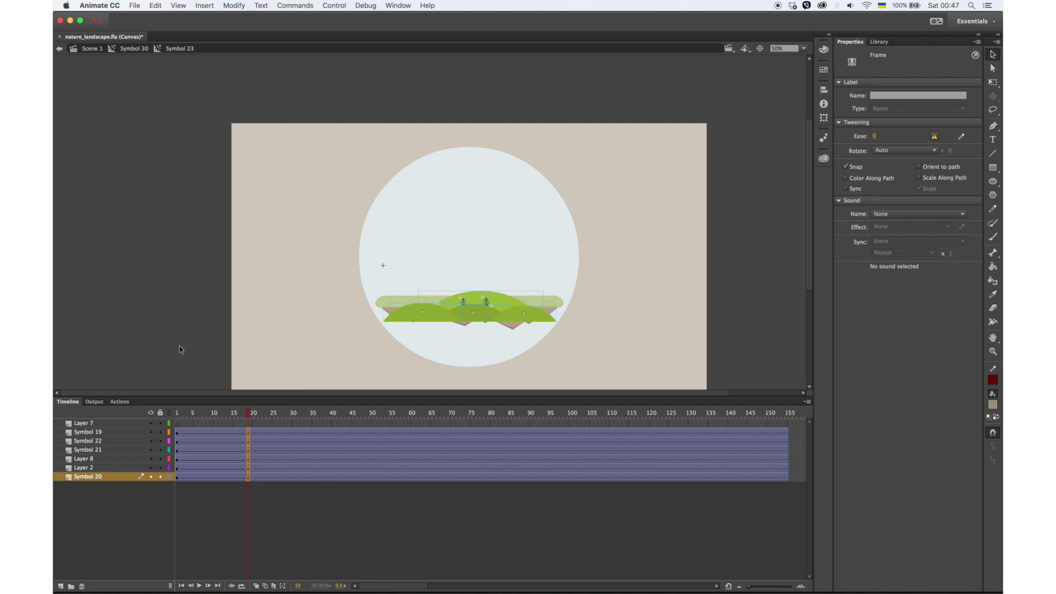
Step: Raise the left, right and middle front hills at frame 19 so their tops align with the grass strip's upper edge
click(193, 311)
click(401, 324)
key(shift+Up)
key(shift+Up)
key(shift+Up)
key(shift+Up)
key(shift+Up)
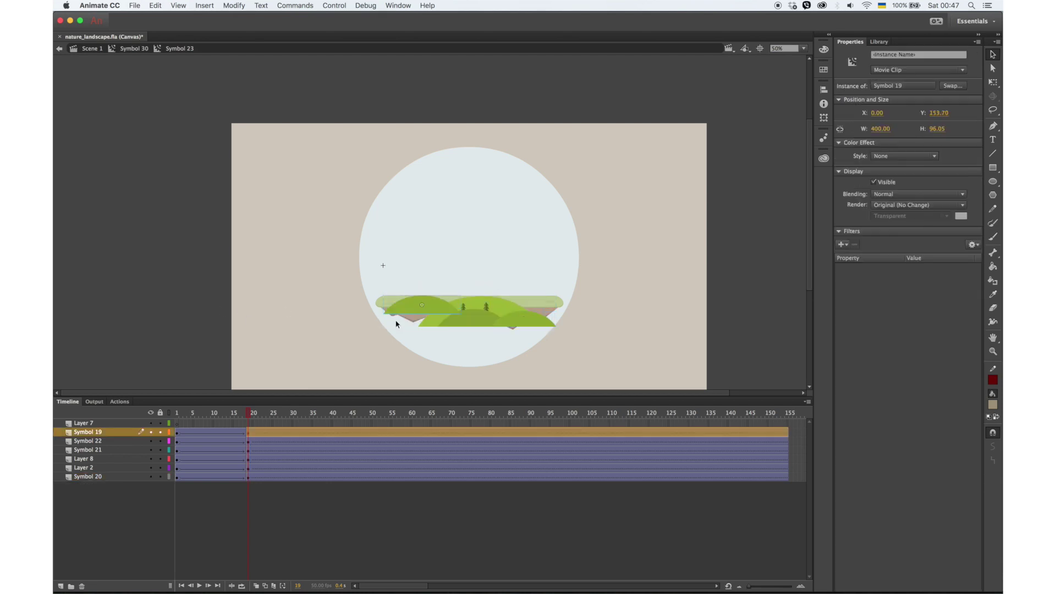
click(526, 322)
key(shift+Up)
key(shift+Up)
key(shift+Up)
key(shift+Up)
key(shift+Up)
click(489, 323)
key(shift+Up)
key(shift+Up)
key(shift+Up)
key(shift+Up)
key(shift+Up)
Step: Raise both trees at frame 19 to the level of the middle hill's top and check the motion
click(248, 459)
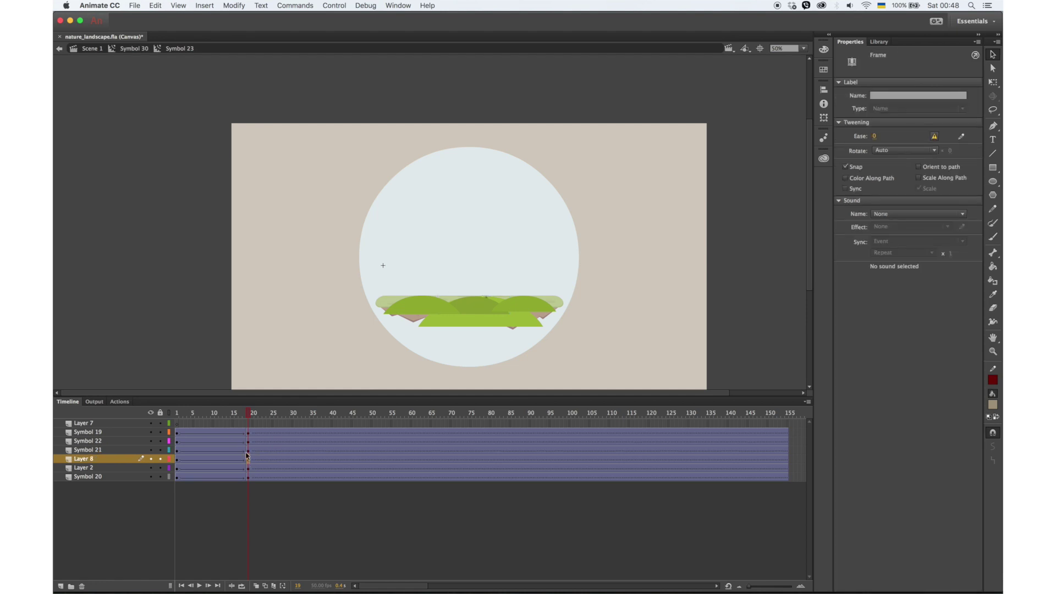
click(248, 468)
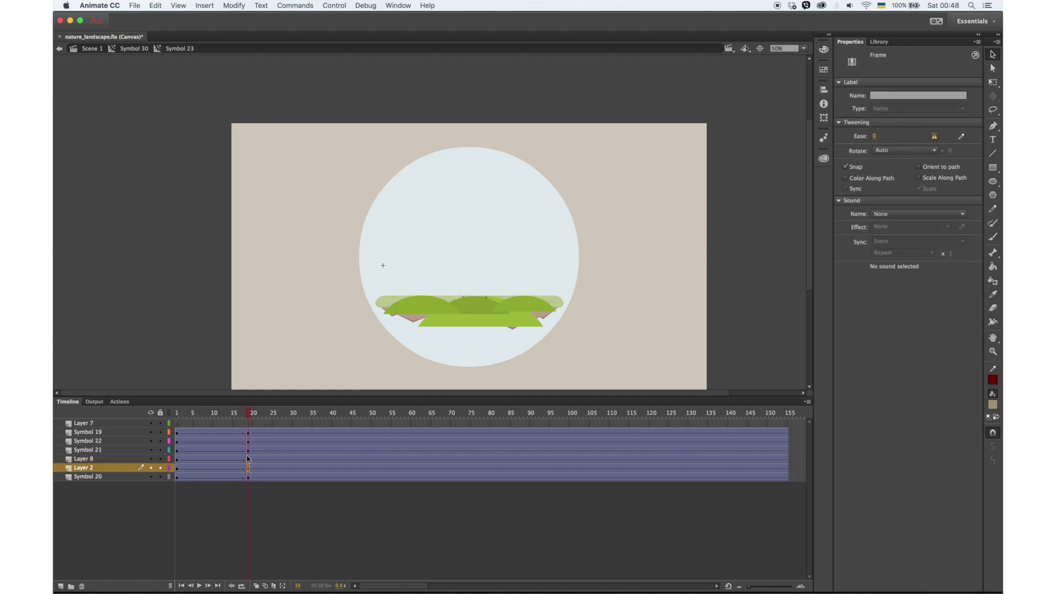
key(XF86AudioLowerVolume)
drag(247, 415, 245, 440)
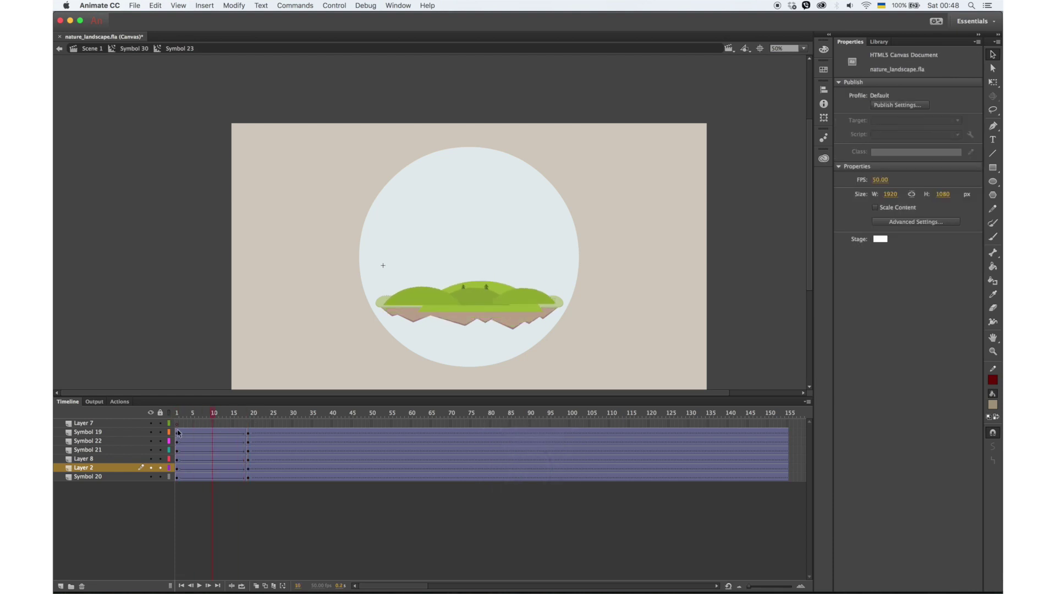
Step: Copy the frame 1 keyframes of all hill and tree layers to frame 26
drag(178, 433, 182, 479)
right_click(179, 478)
click(208, 461)
drag(270, 434, 267, 477)
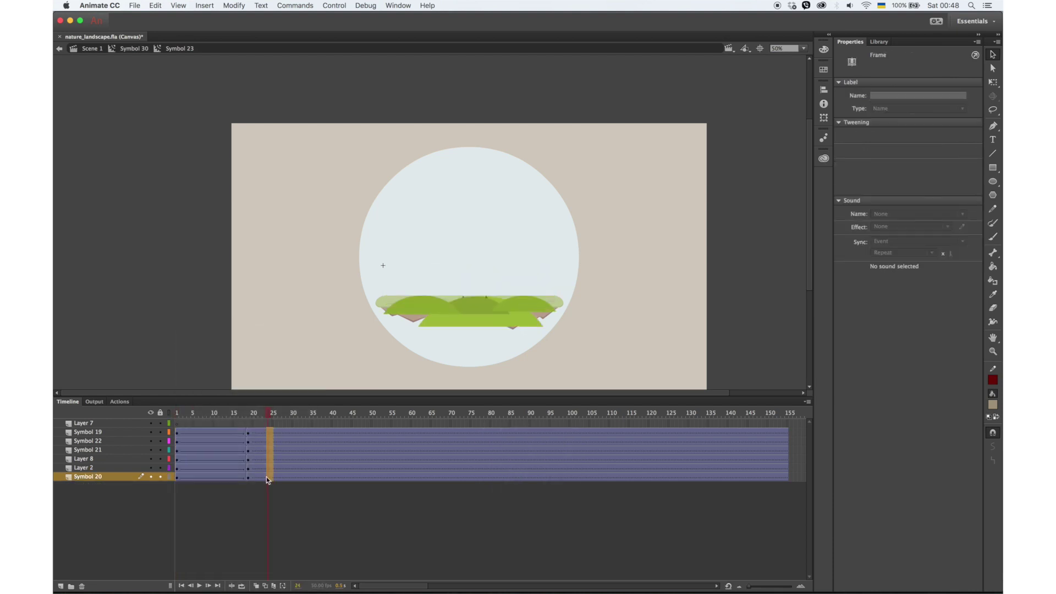
right_click(273, 479)
click(308, 471)
drag(277, 477, 278, 477)
Step: Move the lowered frame 19 keyframes of all hill and tree layers to frame 1 and preview the rising motion
drag(248, 434, 248, 478)
drag(177, 434, 179, 477)
drag(248, 434, 177, 478)
click(232, 416)
drag(231, 415, 284, 432)
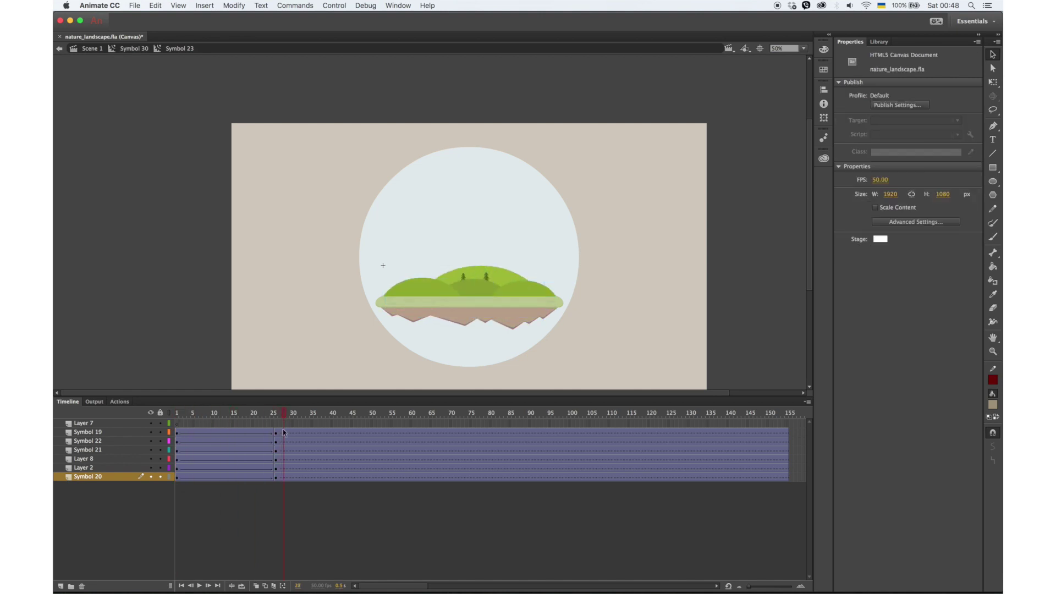
Step: Move the frame 26 keyframes of all hill and tree layers to frame 20 and add keyframes at frame 27
click(306, 477)
click(275, 467)
drag(275, 453, 281, 478)
key(F6)
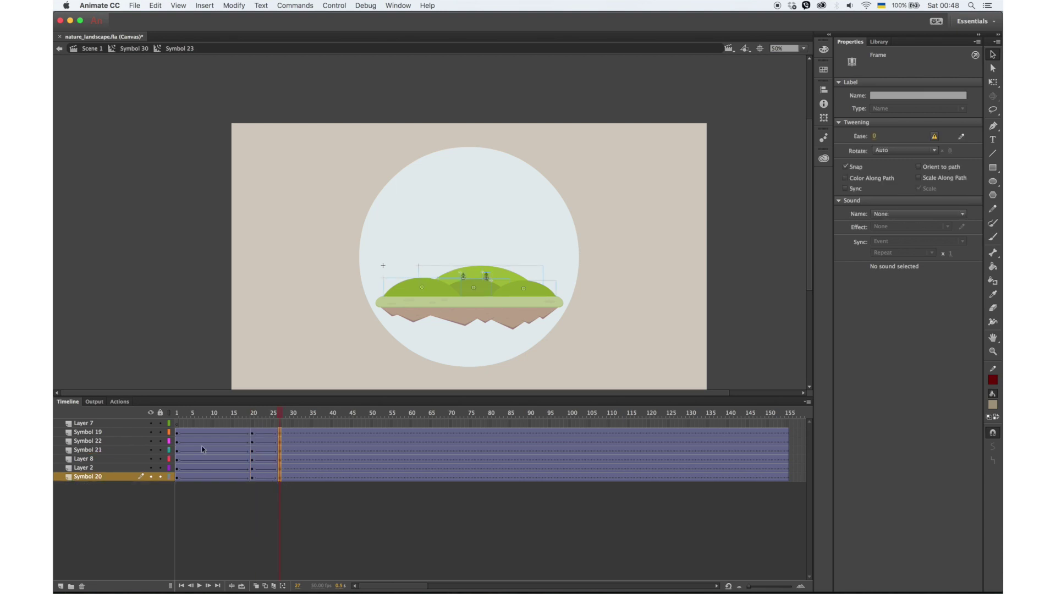
Step: Check the left hill at frames 1 and 20 and look inside Symbol 19 at 100% zoom
click(178, 477)
click(393, 320)
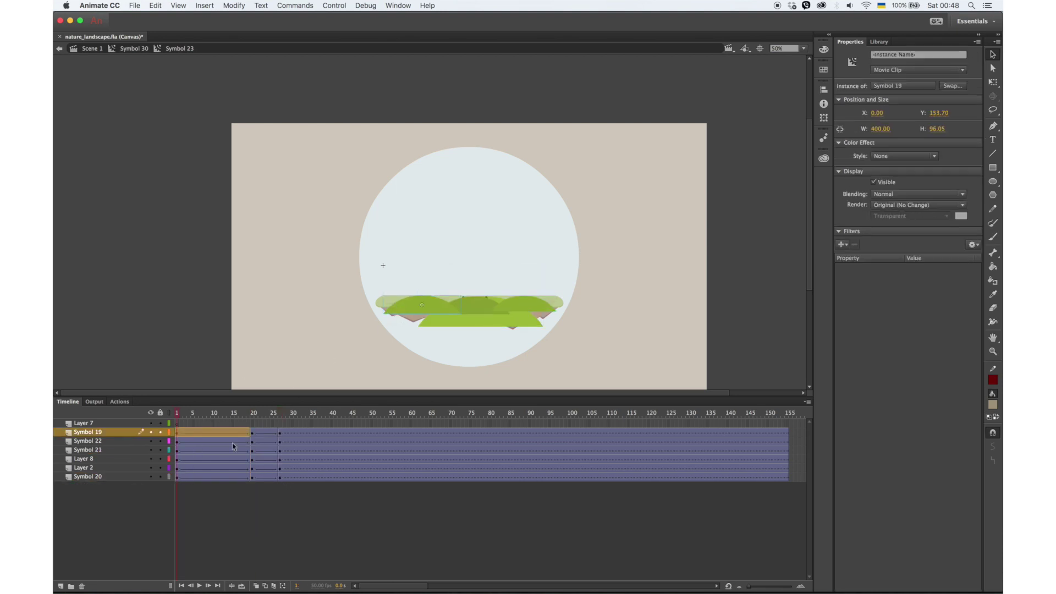
click(253, 434)
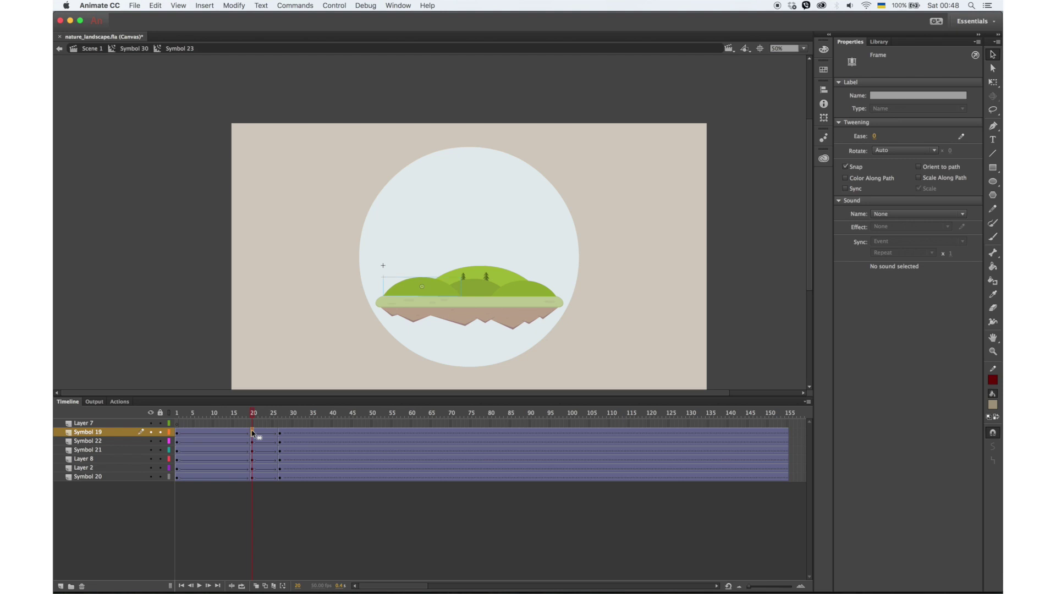
double_click(478, 278)
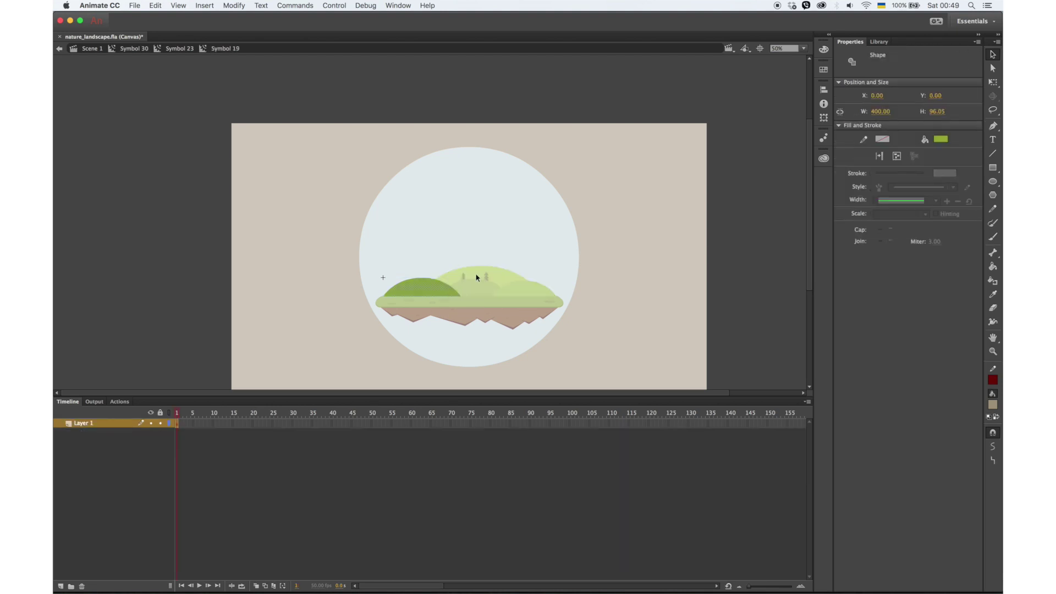
key(super+1)
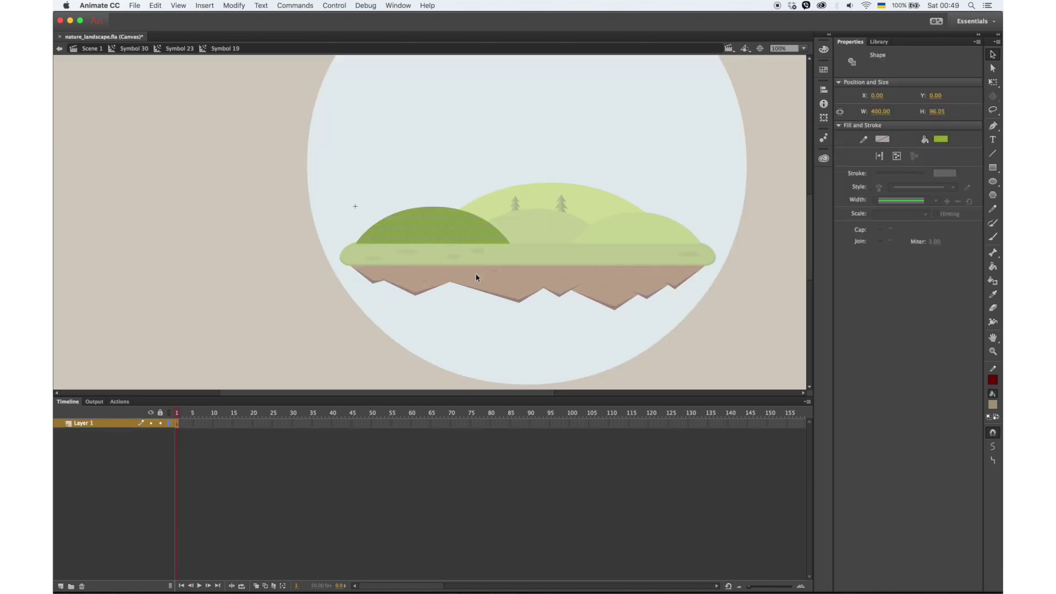
double_click(255, 256)
Step: Set the ease of the hill and tree layers to -100 in at frame 20 and to ease out at frame 1
mouse_move(249, 417)
mouse_down()
mouse_move(262, 419)
mouse_move(278, 482)
mouse_move(252, 446)
mouse_move(253, 413)
mouse_up()
drag(253, 433, 254, 475)
drag(875, 137, 635, 156)
drag(177, 433, 177, 479)
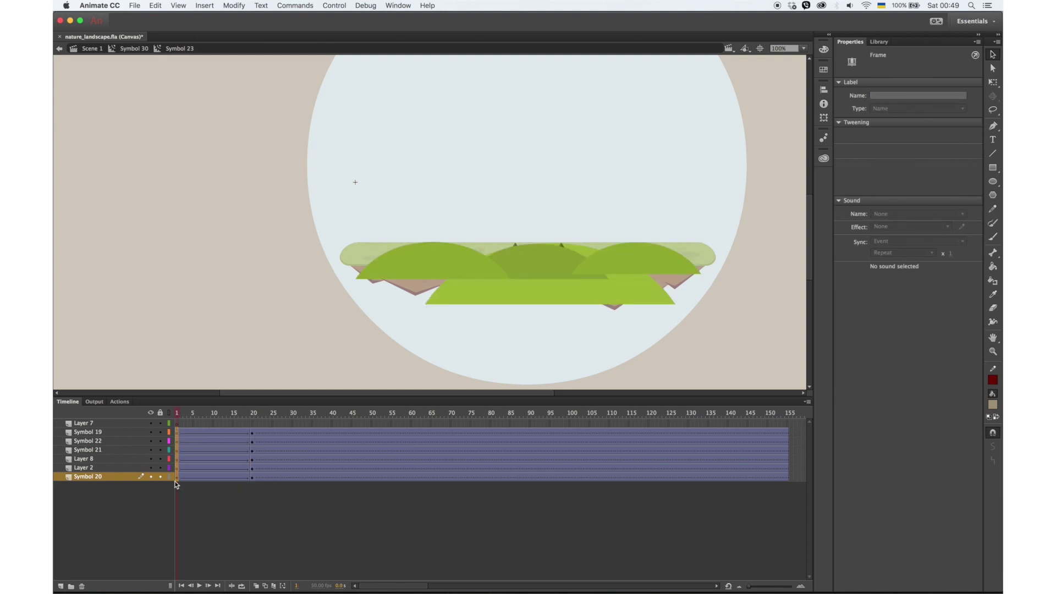
drag(880, 138, 943, 131)
Step: Shift the middle front hill's tween, Symbol 21, to run from frame 9 to frame 28
drag(187, 422, 252, 419)
click(435, 236)
click(525, 230)
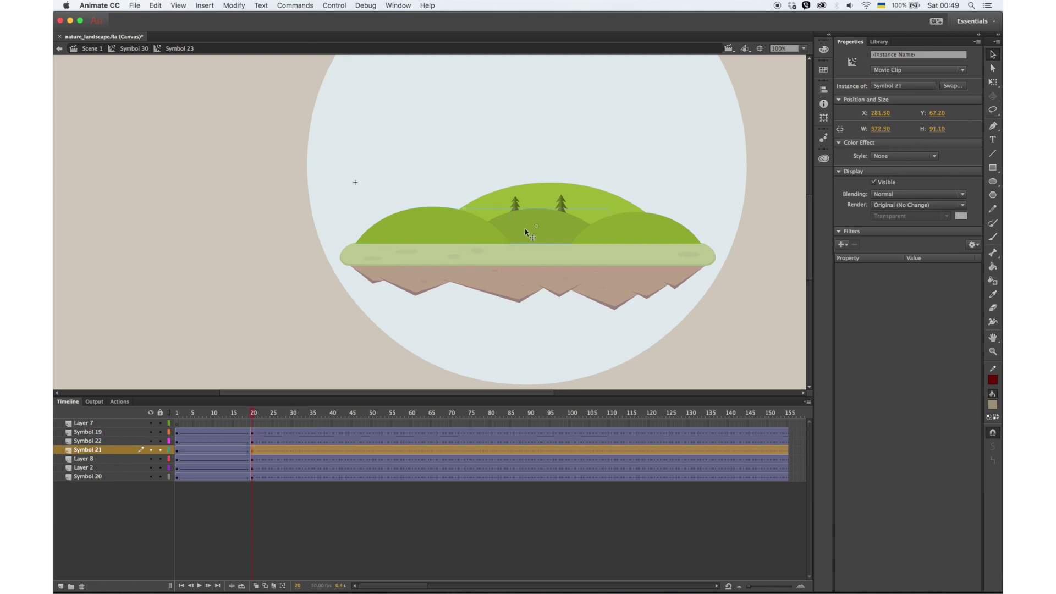
drag(182, 452, 264, 457)
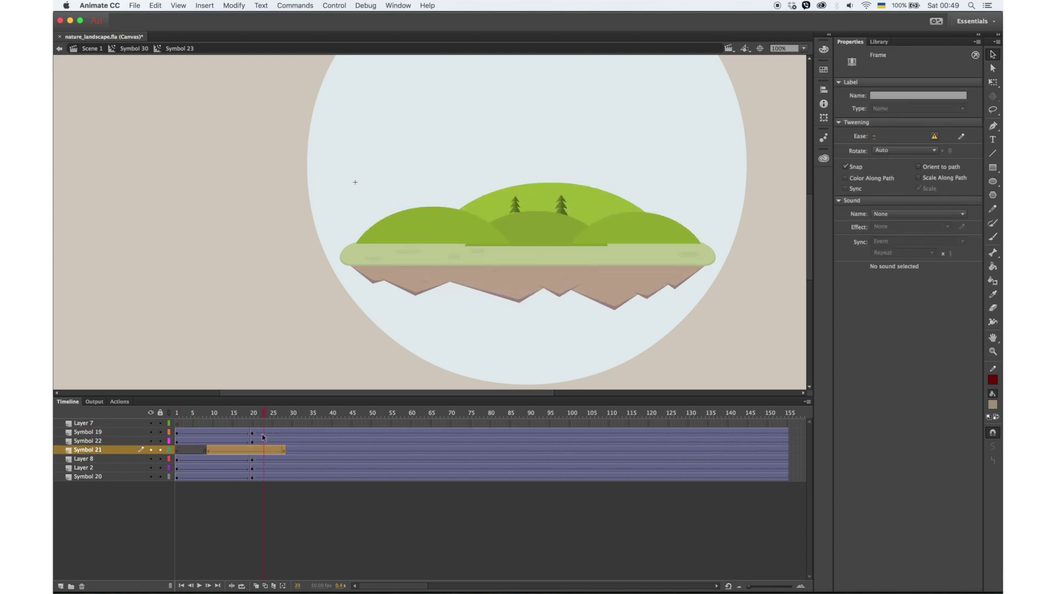
Step: Shift the right hill's tween, Symbol 22, to run from frame 20 to frame 39
click(565, 225)
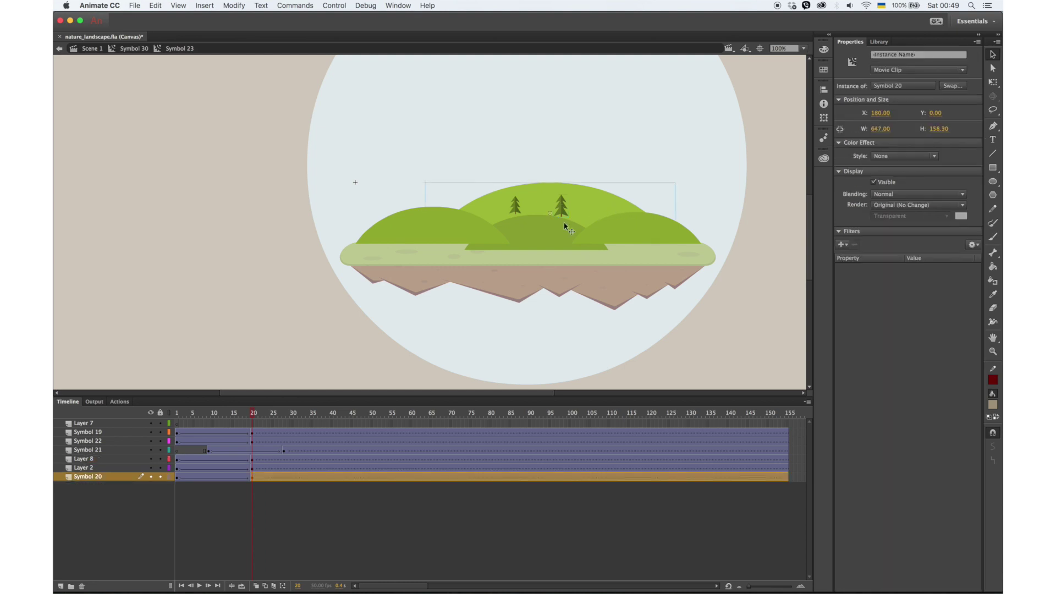
click(654, 226)
drag(177, 441, 321, 442)
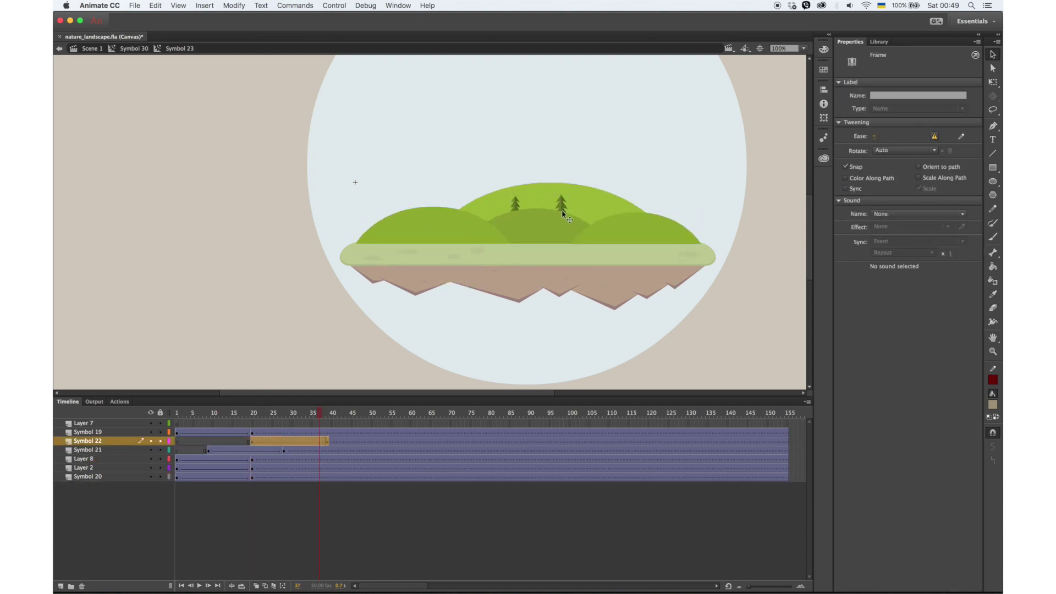
Step: Shift the back hill's tween, Symbol 20, to run from frame 20 to frame 39 and check the timing
click(252, 475)
drag(177, 478, 358, 478)
click(350, 415)
drag(348, 416, 273, 417)
drag(285, 483, 324, 478)
click(304, 415)
drag(306, 413, 317, 390)
Step: Shift the tweens of both tree layers, Layer 8 and Layer 2, to run from frame 28 to frame 47
drag(178, 464, 374, 471)
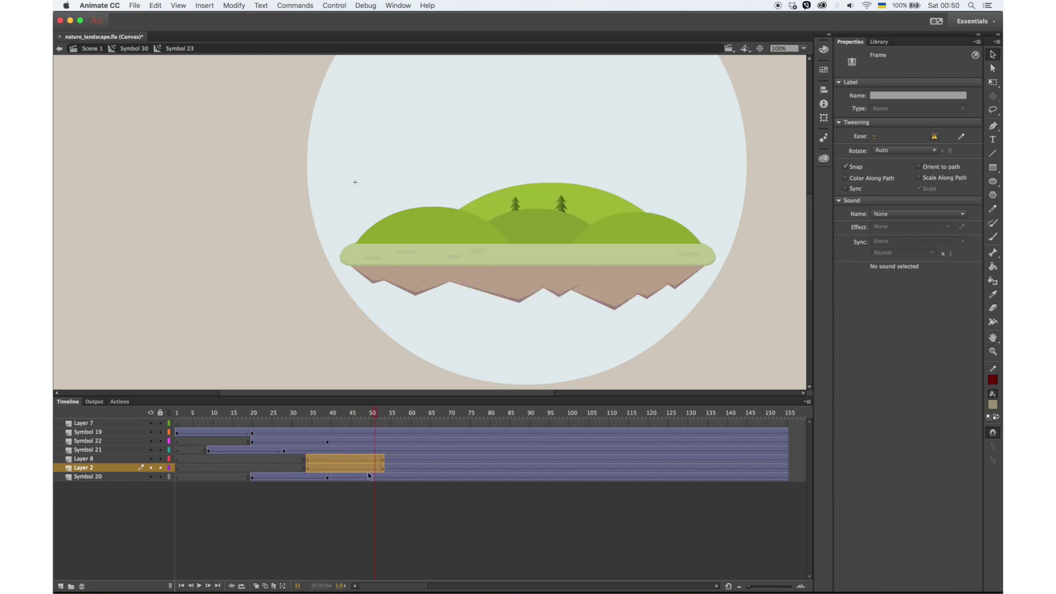
drag(355, 419, 373, 416)
drag(308, 461, 383, 469)
drag(376, 468, 353, 469)
mouse_move(354, 416)
mouse_down()
mouse_move(331, 416)
mouse_move(348, 415)
mouse_up()
Step: Add keyframes at frame 53 on both tree layers and raise the two trees slightly at frame 47
click(360, 468)
click(358, 459)
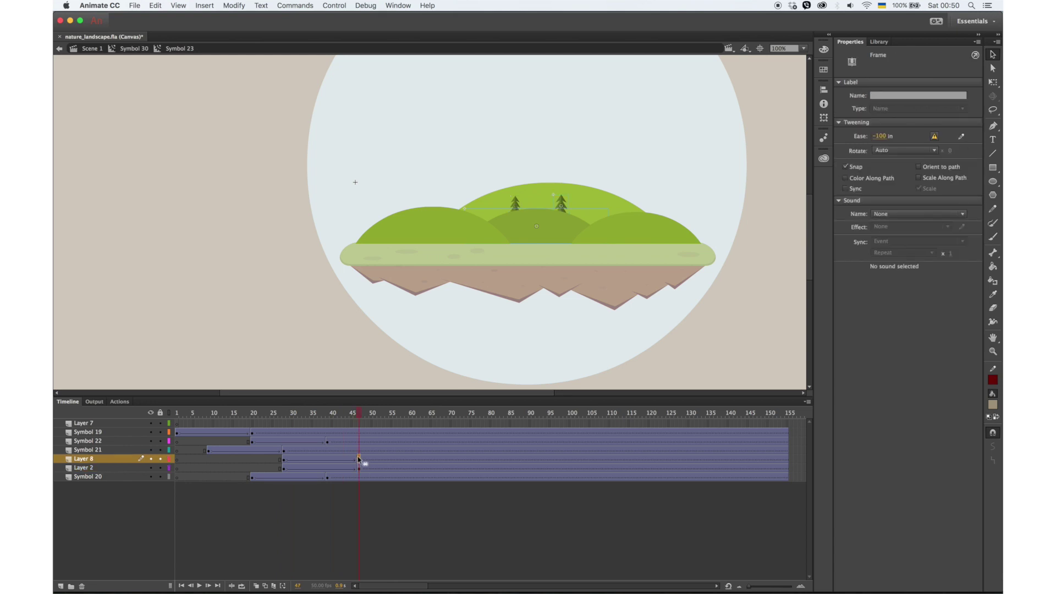
click(359, 469)
click(345, 312)
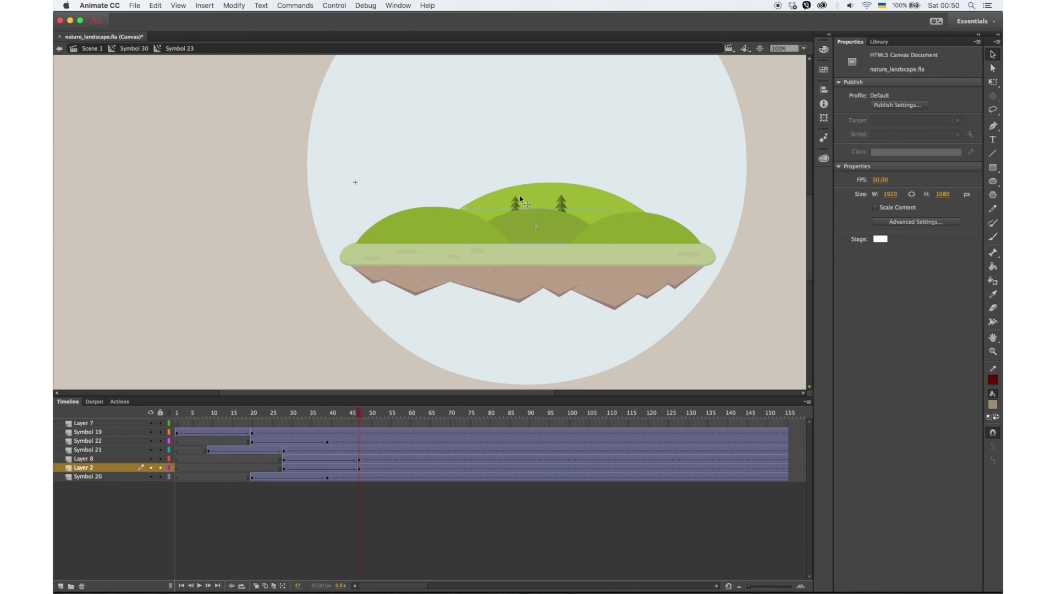
click(518, 201)
click(383, 468)
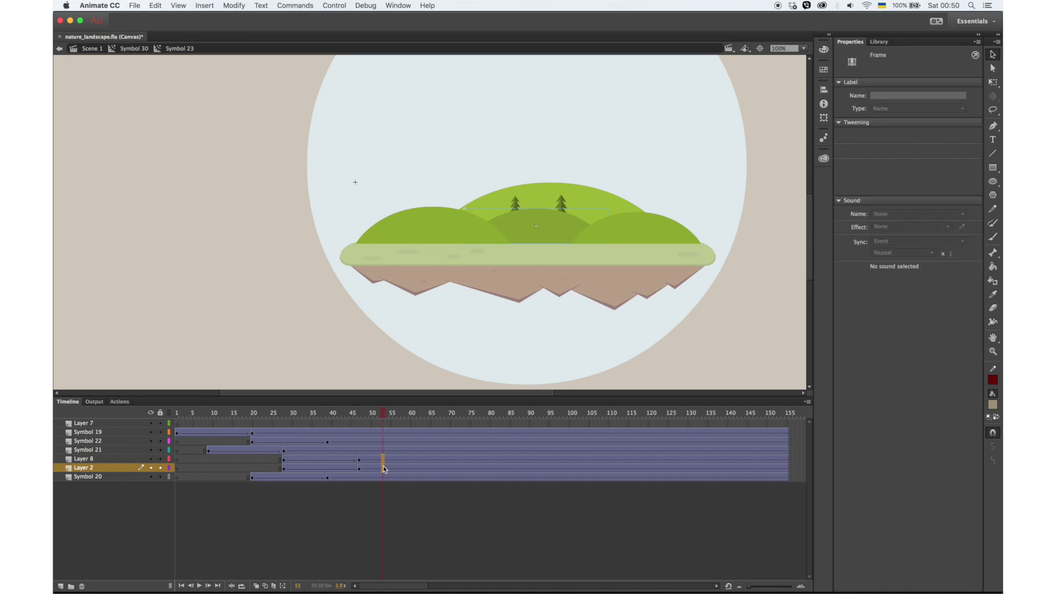
click(361, 460)
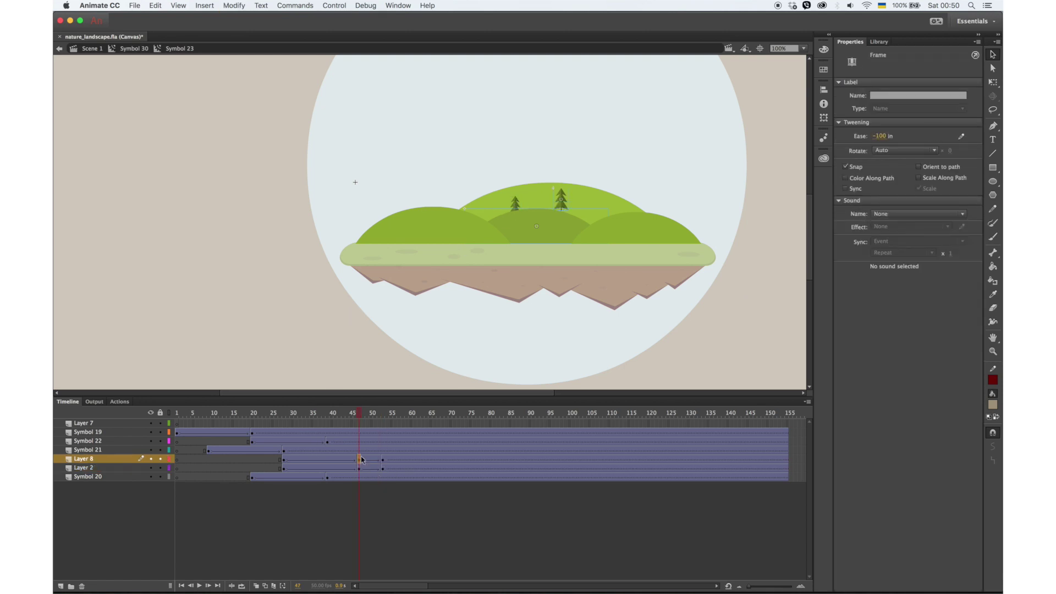
click(359, 468)
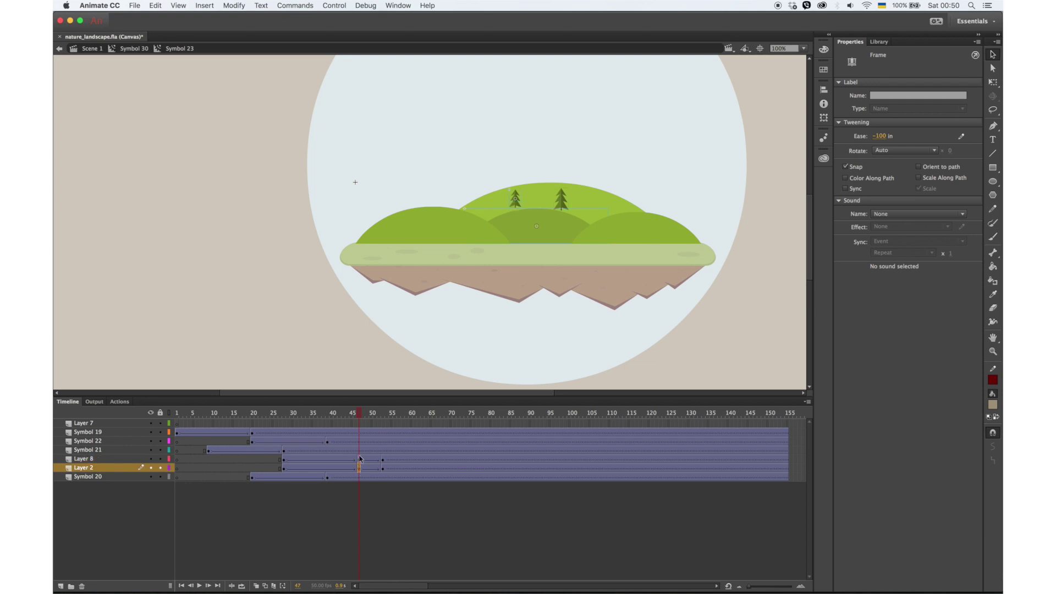
Step: Try to stretch the left tree taller at frame 47 with Free Transform, and undo the change
key(q)
drag(515, 189, 515, 182)
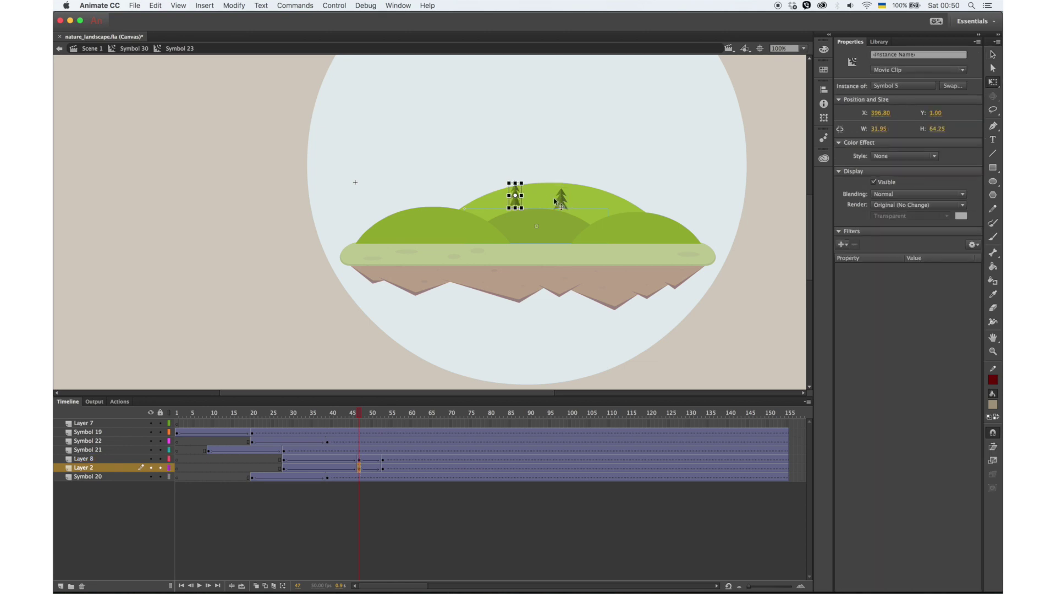
key(Delete)
key(cmd+z)
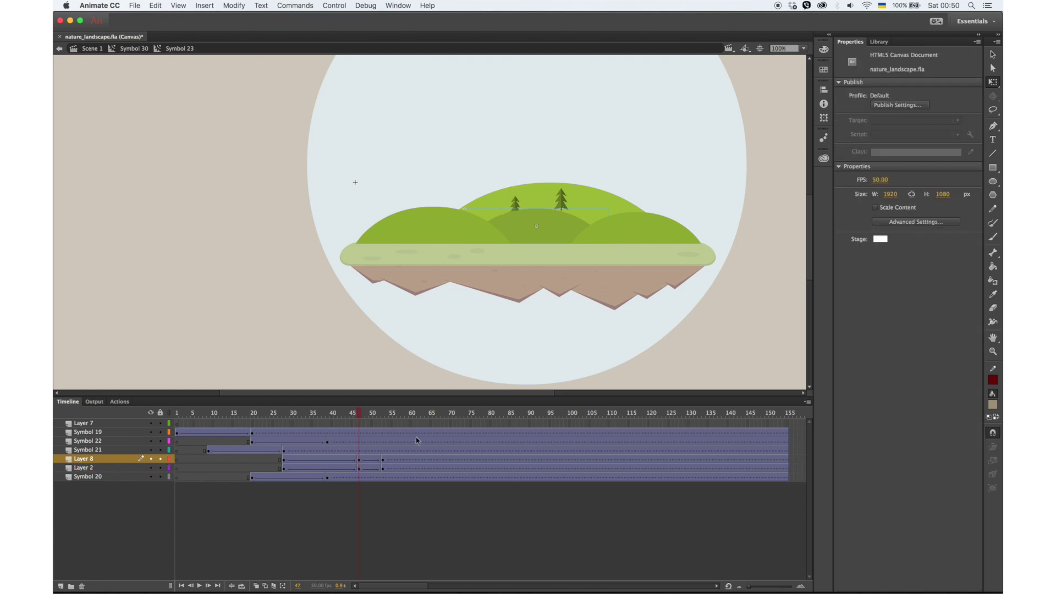
Step: Clear the keyframes at frames 47 and 53 on Layer 8 and Layer 2, and remove both layers' tweens
drag(383, 460, 288, 468)
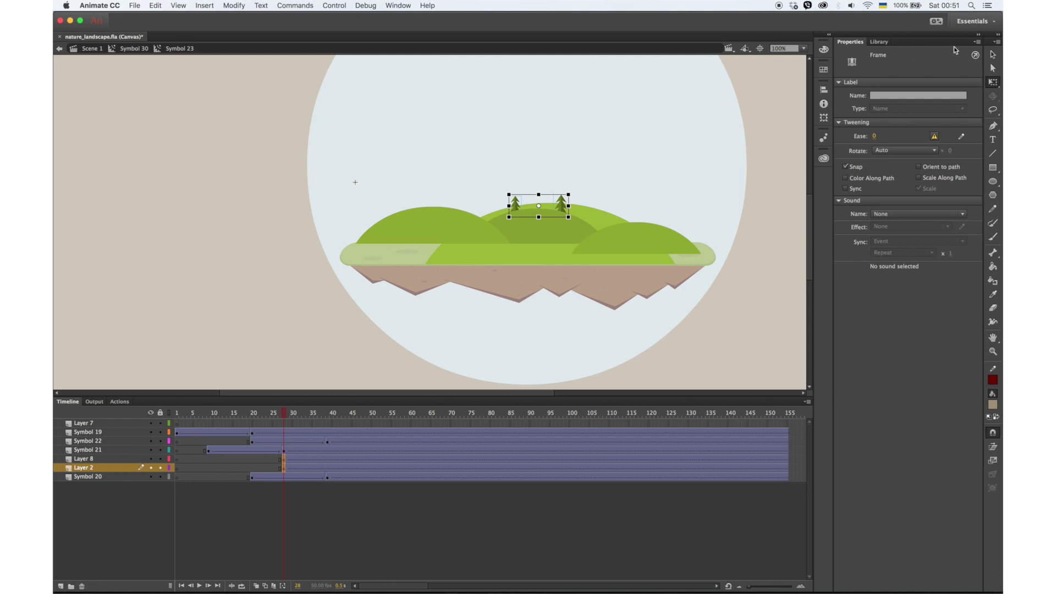
key(v)
right_click(293, 477)
click(330, 358)
Step: Open the right tree's symbol, Symbol 5, extend its layer to frame 99 and apply a classic tween
double_click(561, 204)
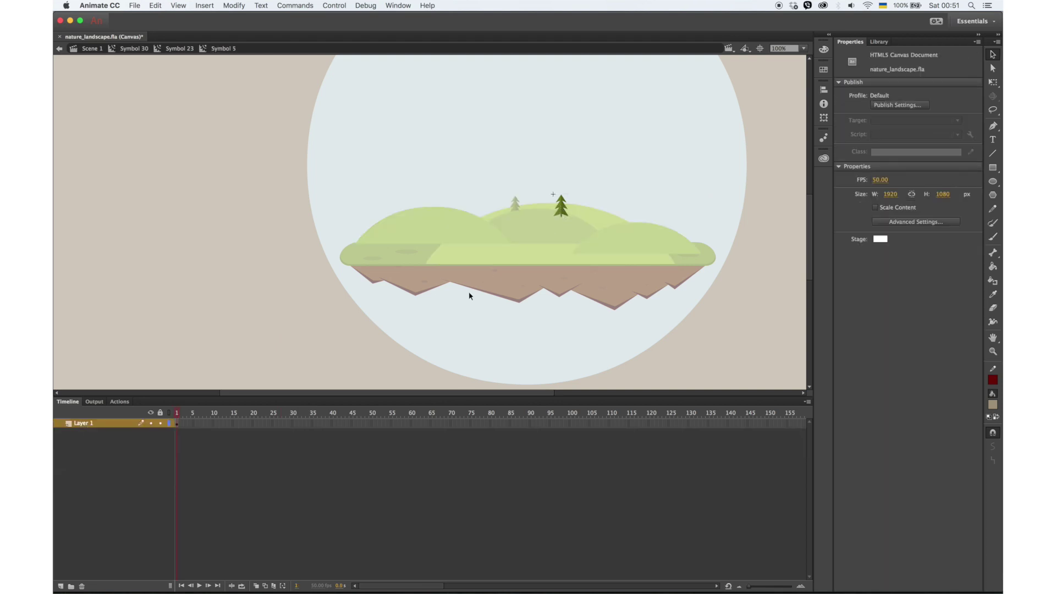
double_click(356, 330)
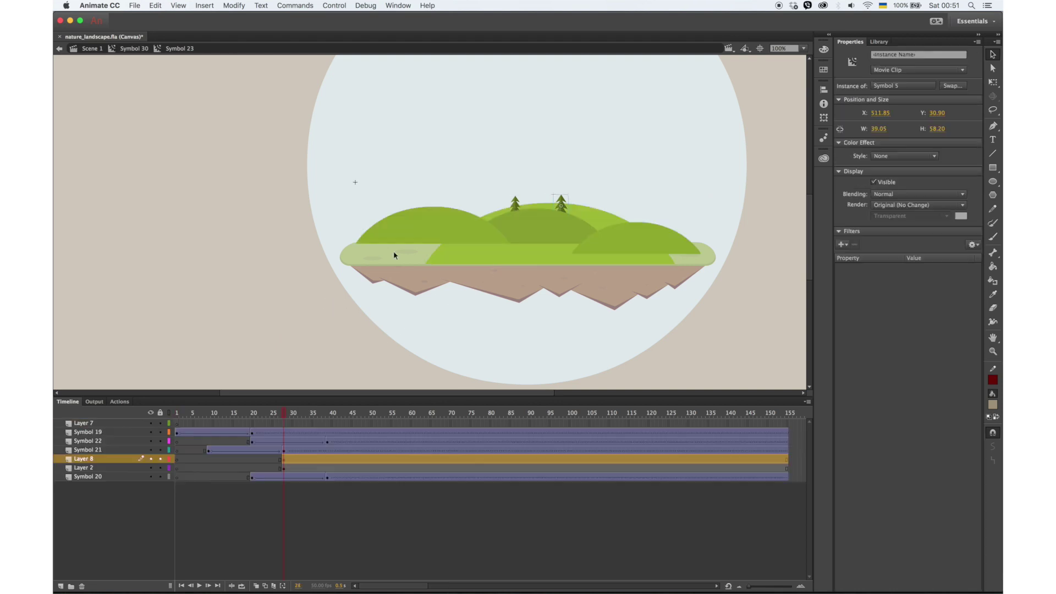
double_click(561, 212)
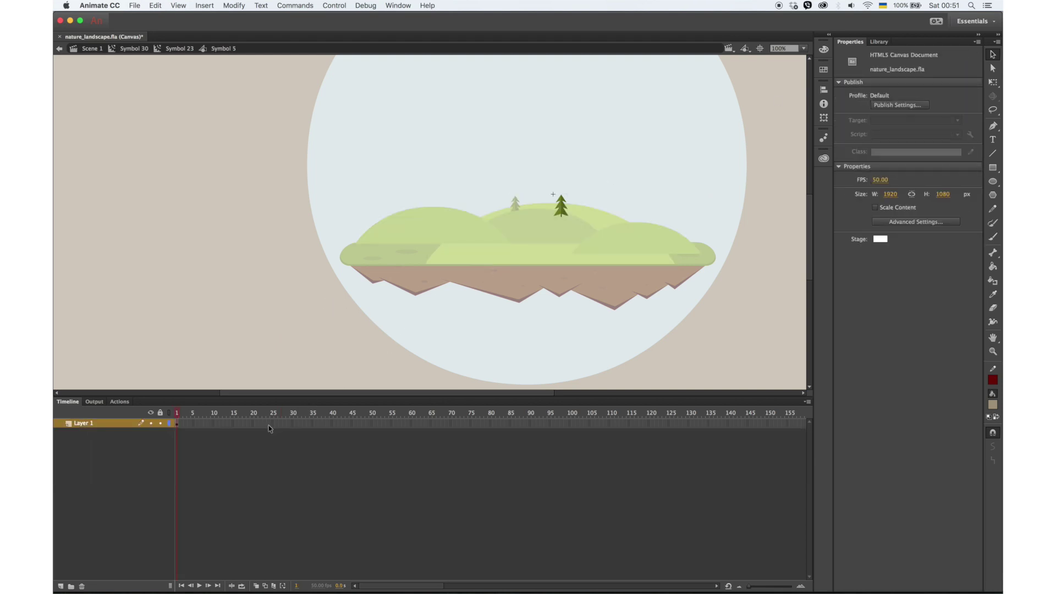
click(564, 424)
key(F5)
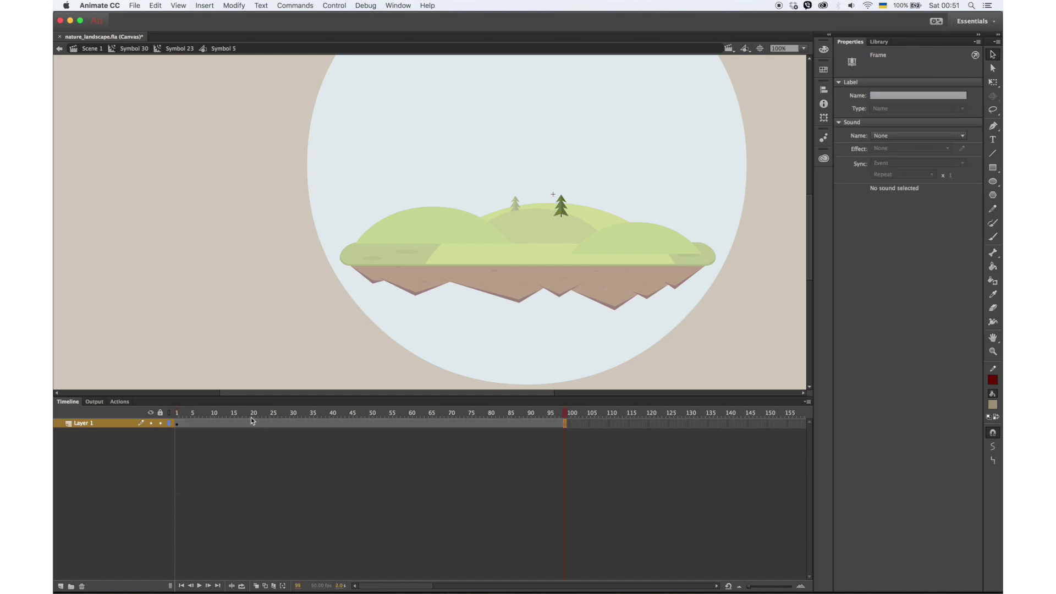
right_click(253, 424)
click(306, 349)
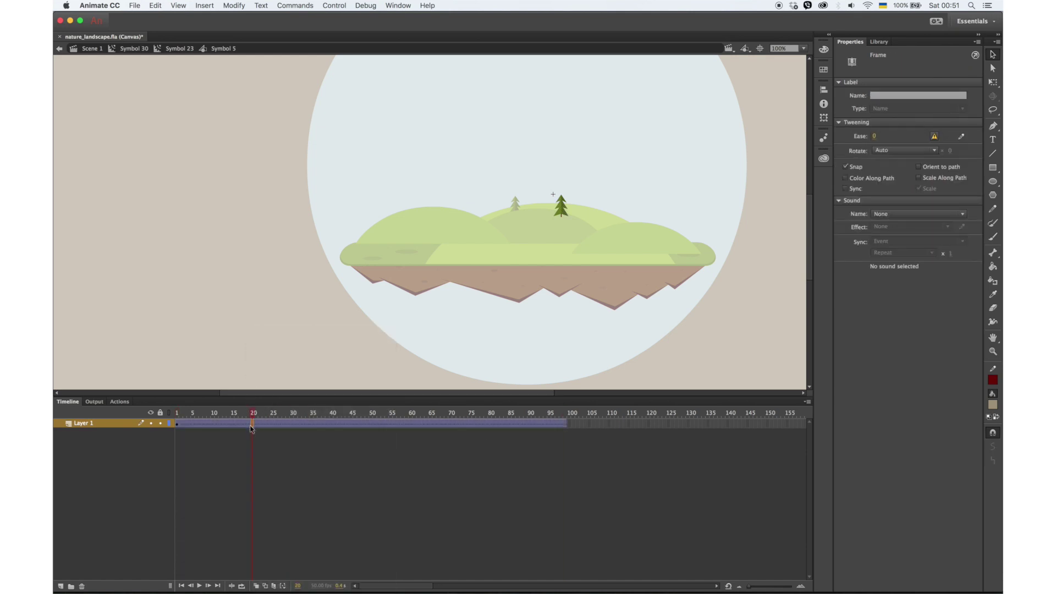
Step: Add keyframes at frames 13 and 19 in Symbol 5 and stretch the tree taller at frame 13
click(177, 424)
drag(252, 425, 225, 425)
click(226, 412)
key(super+z)
click(225, 421)
key(q)
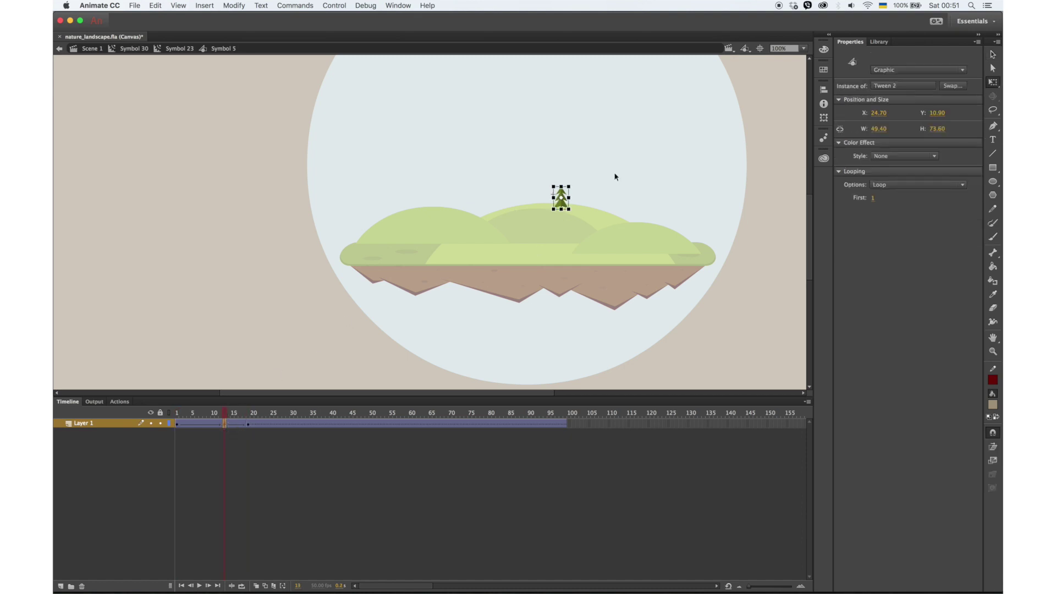
drag(561, 185, 561, 177)
mouse_move(230, 416)
mouse_down()
mouse_move(241, 417)
mouse_move(217, 419)
mouse_move(243, 426)
mouse_up()
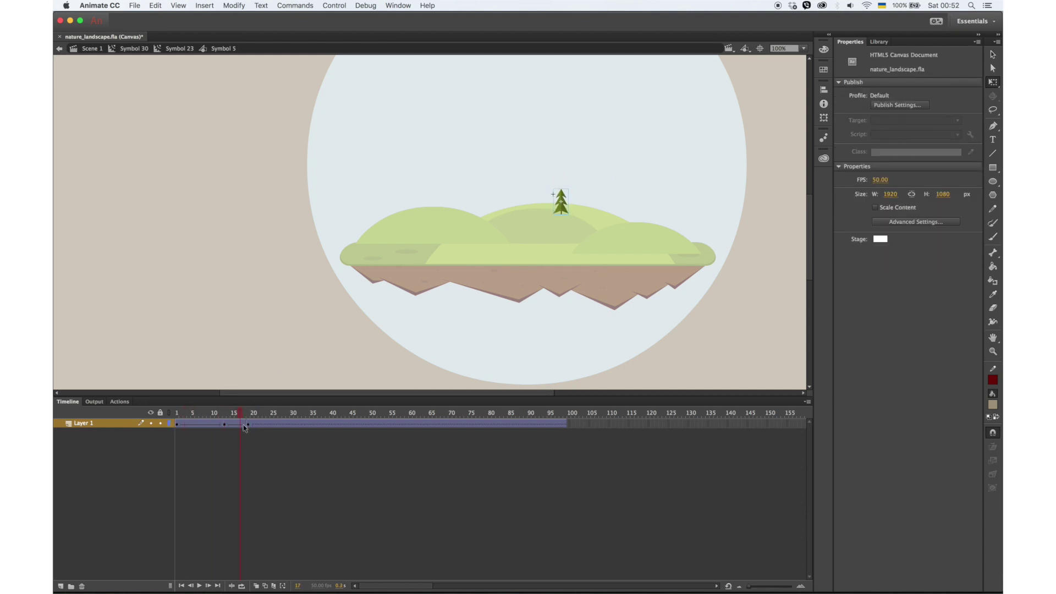
Step: Add a keyframe at frame 25, squash the tree at frame 19, and check the motion from Symbol 23
click(248, 423)
key(F6)
click(249, 422)
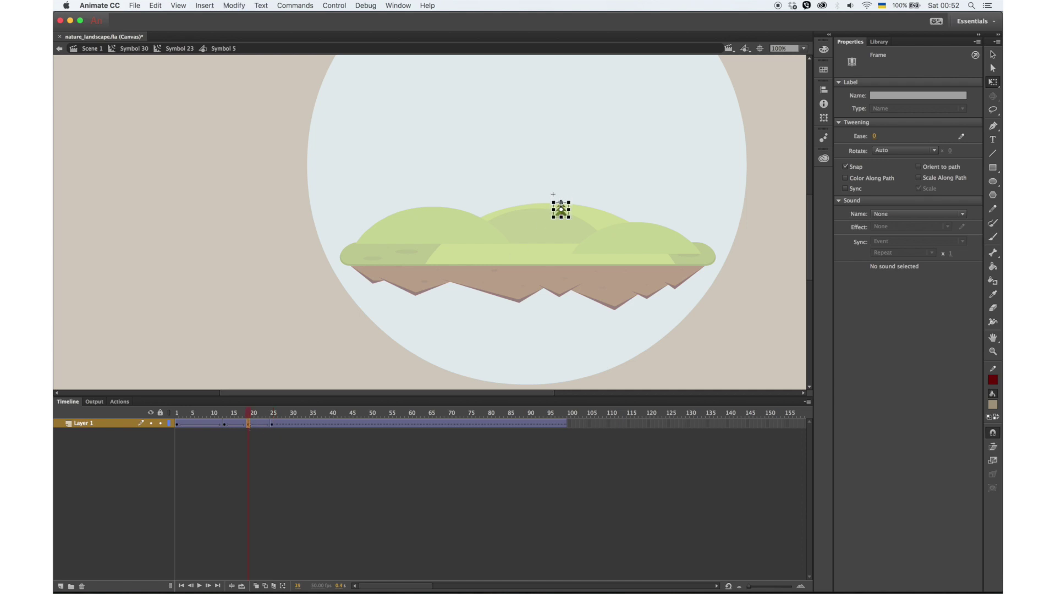
drag(244, 416, 237, 418)
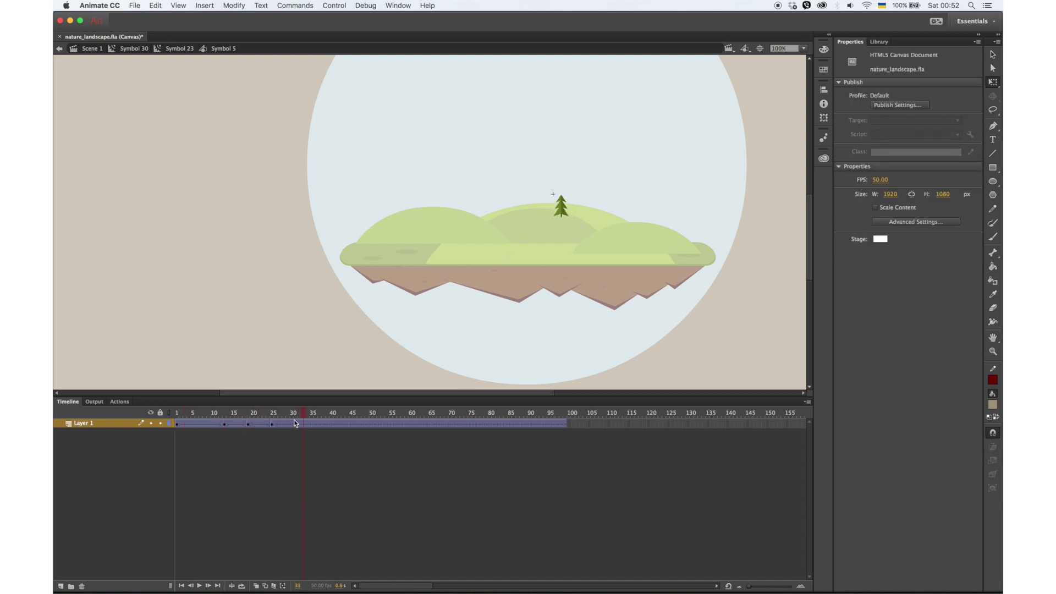
double_click(283, 315)
click(337, 417)
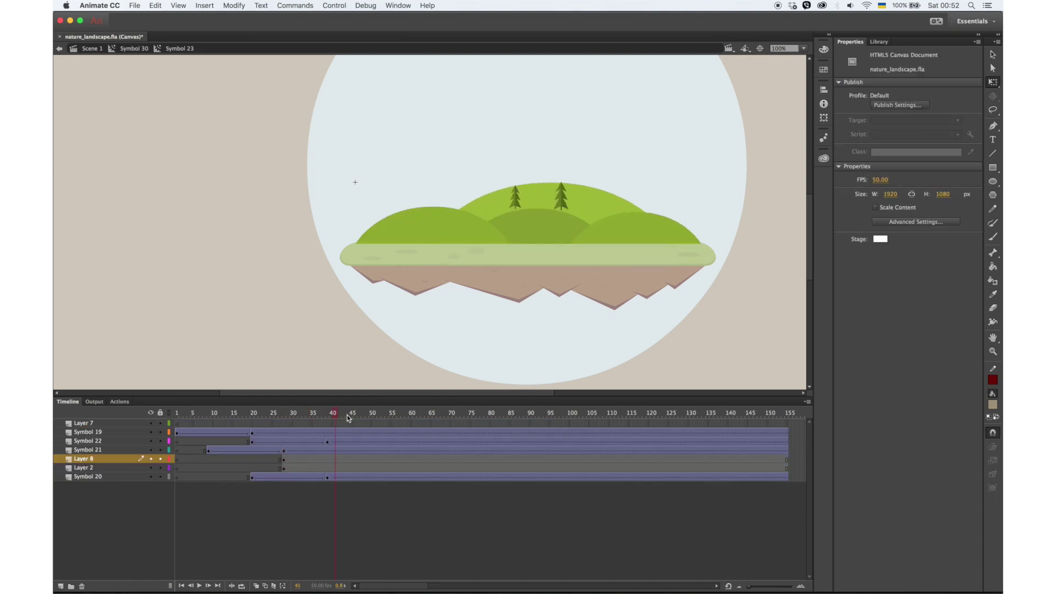
Step: Shift the start keyframe of Layer 8 to frame 35 so the right tree grows after the left one
click(285, 460)
drag(310, 462, 310, 462)
key(Return)
drag(365, 387, 406, 398)
Step: Lengthen the tree tween in Symbol 5 by inserting extra frames from around frame 40 to frame 79, and check it in Symbol 23
double_click(561, 204)
drag(332, 423, 486, 423)
key(F5)
key(F5)
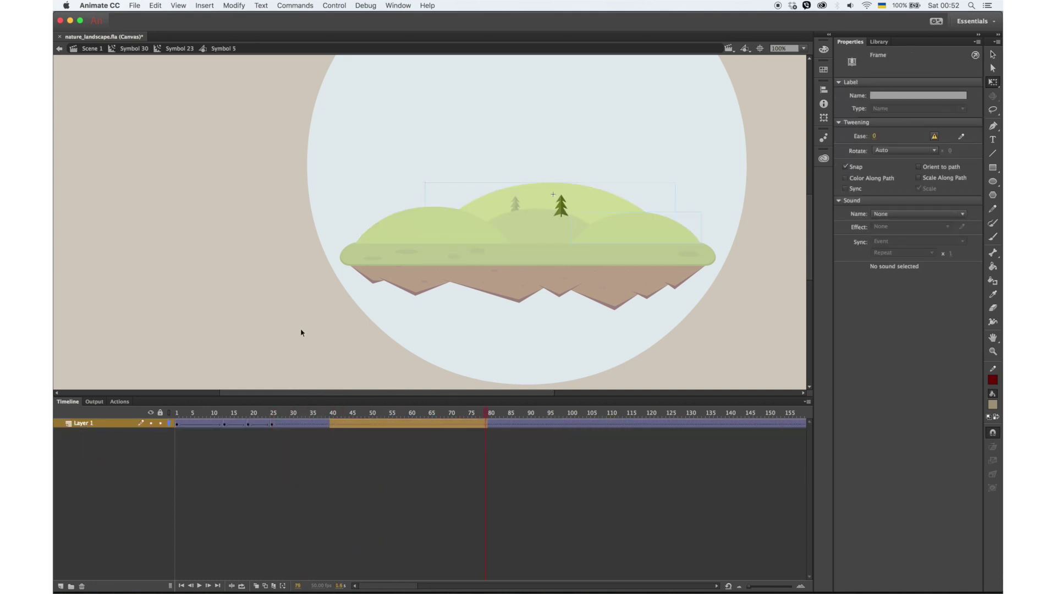
double_click(317, 341)
drag(342, 415, 412, 418)
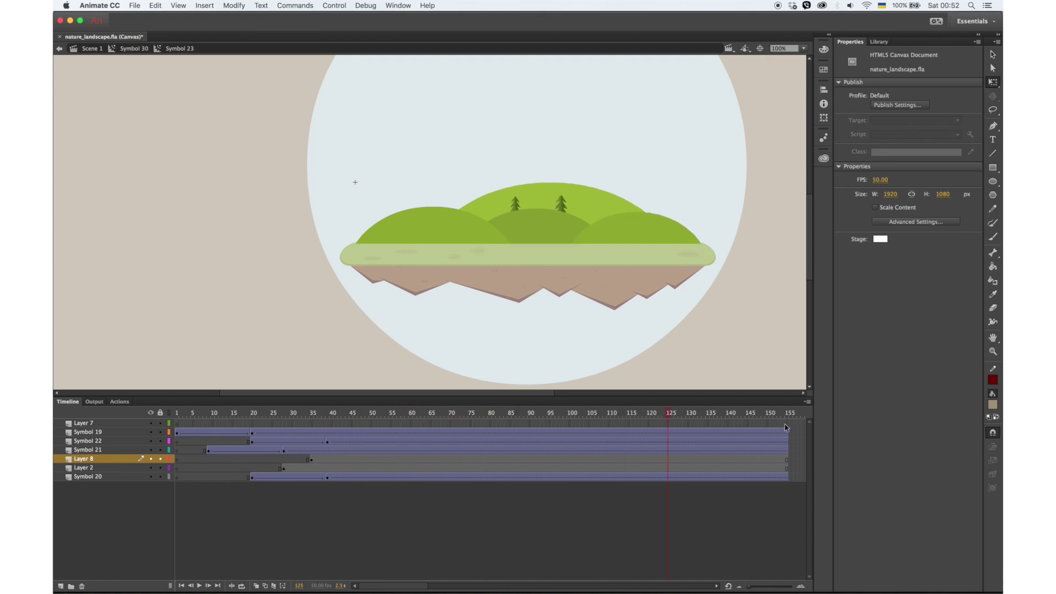
Step: Extend all hill and tree layers in Symbol 23 to about frame 225 and check the ending
drag(731, 437, 449, 484)
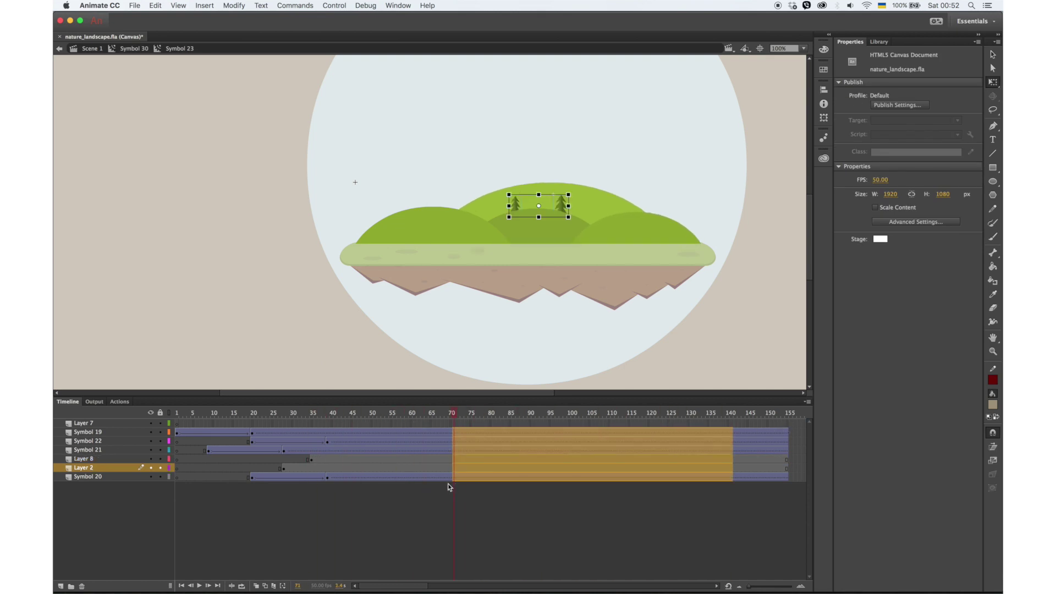
key(F5)
drag(412, 587, 474, 589)
drag(252, 419, 419, 421)
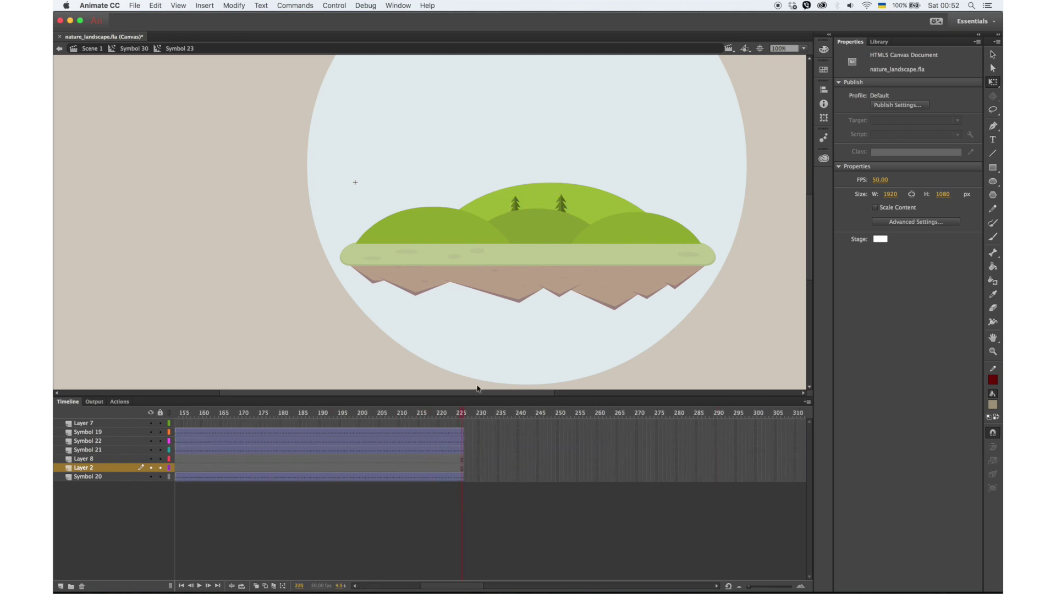
Step: Return to Symbol 30, set the Symbol 23 instance's behavior to Graphic and check its playback
double_click(355, 359)
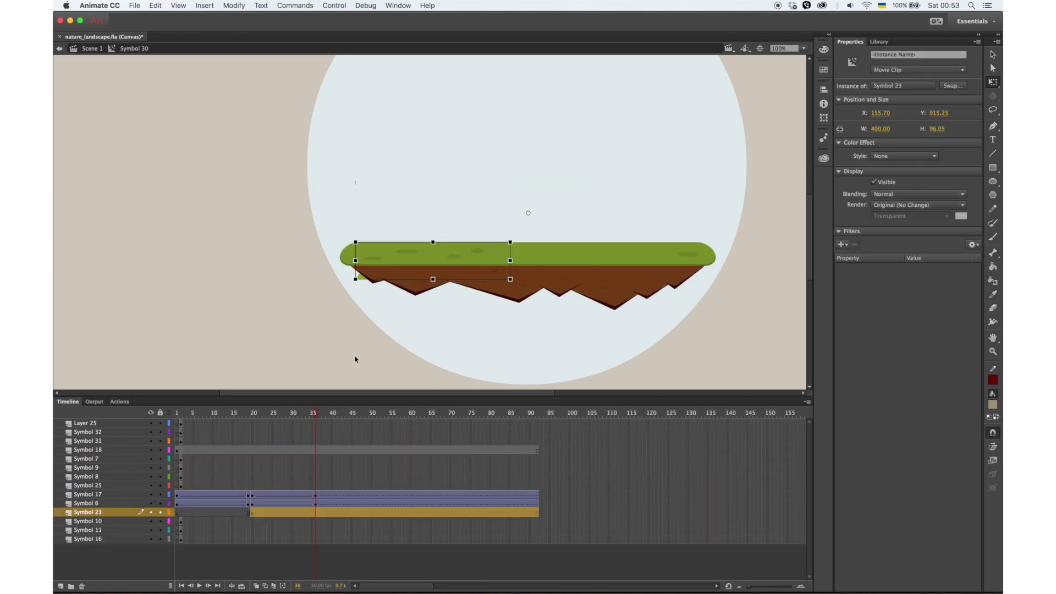
click(994, 57)
click(910, 72)
click(888, 104)
mouse_move(263, 415)
mouse_down()
mouse_move(312, 420)
mouse_move(255, 422)
mouse_move(269, 423)
mouse_up()
Step: Add a layer above Symbol 23 and draw a large rectangle covering the area above the island at frame 20
click(252, 513)
click(61, 587)
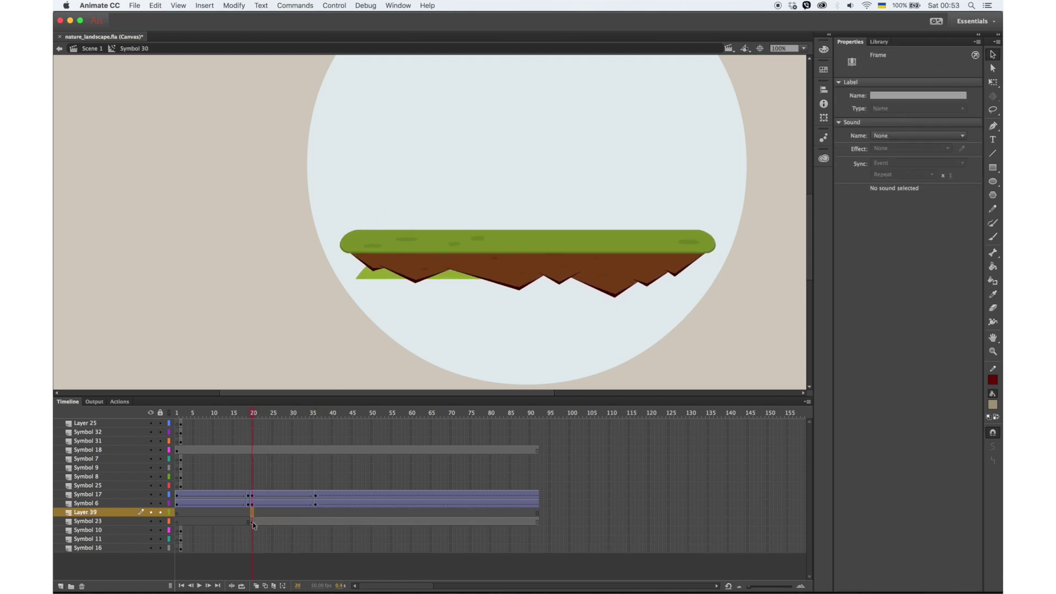
click(993, 167)
drag(352, 241, 709, 73)
key(v)
click(709, 80)
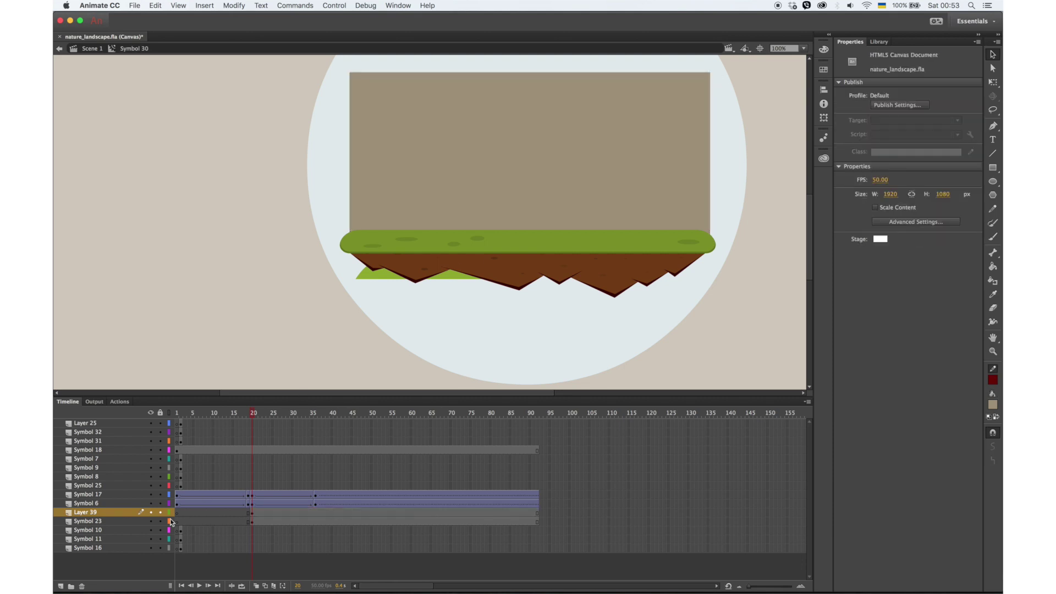
Step: Turn the rectangle layer, Layer 39, into a mask for Symbol 23 and preview the hills rising
right_click(121, 514)
click(132, 491)
drag(259, 418, 446, 413)
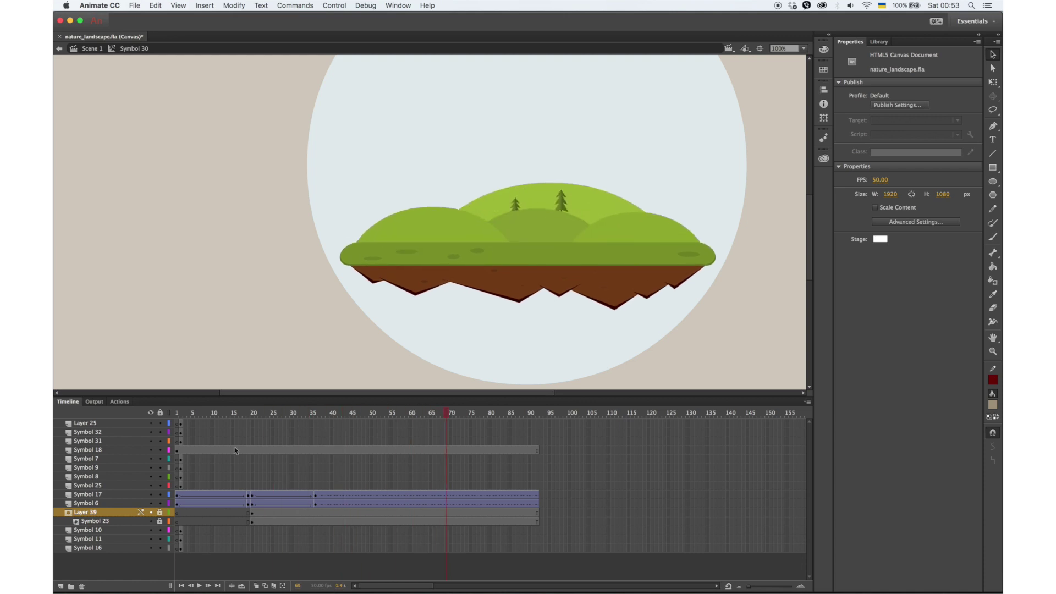
Step: Find the symbol holding the rear trees and move the Symbol 11 keyframe from frame 2 to frame 47
click(181, 413)
click(471, 220)
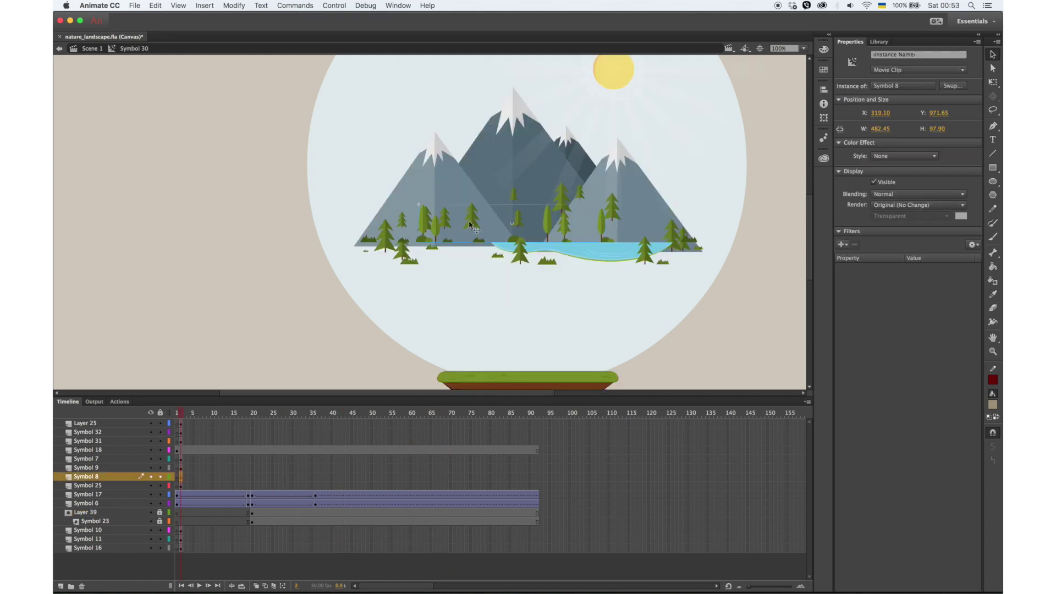
double_click(471, 220)
click(472, 222)
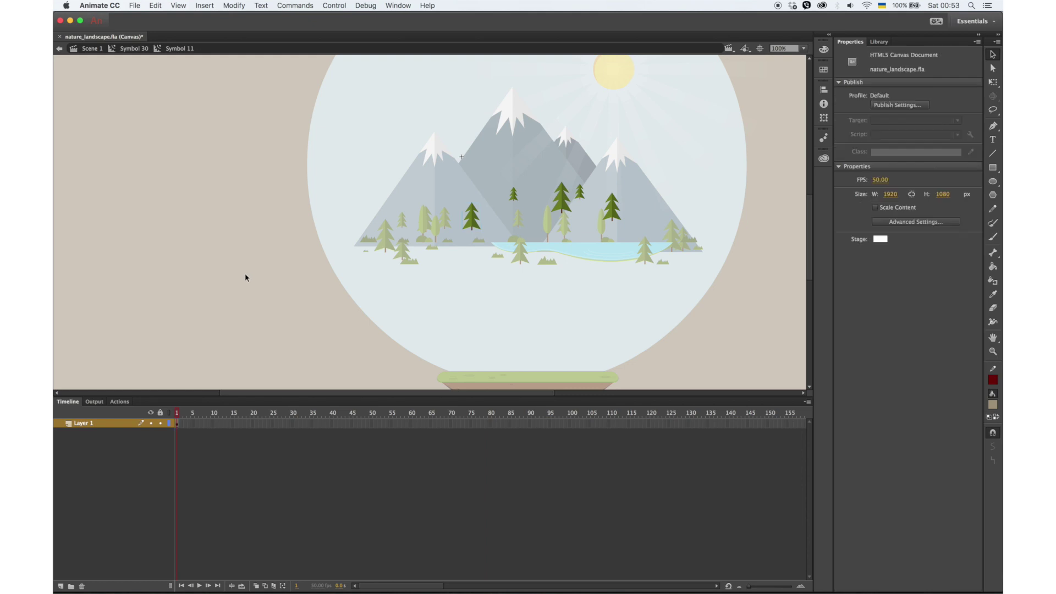
double_click(245, 273)
click(180, 539)
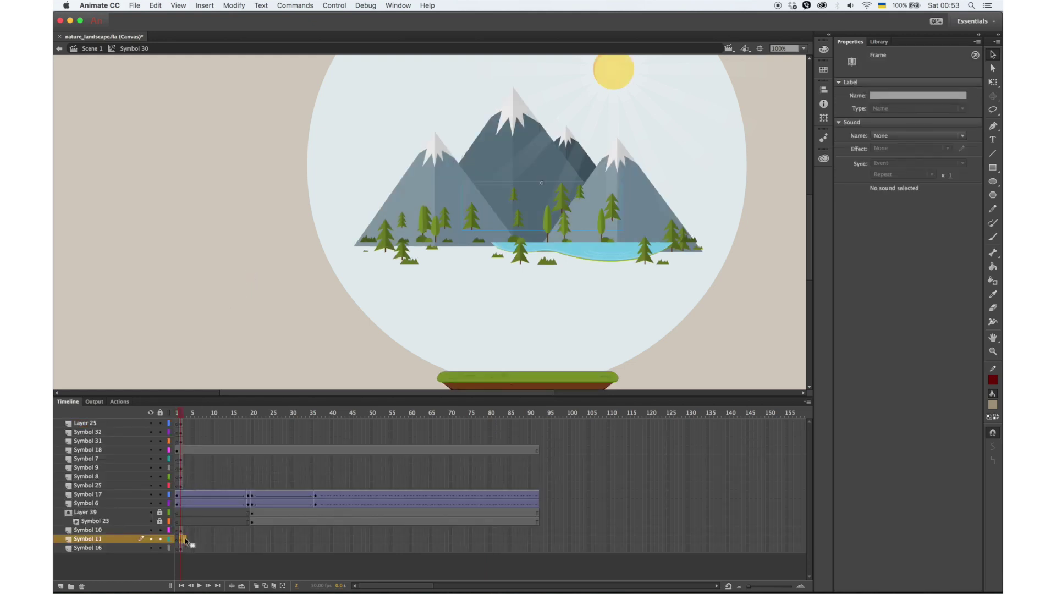
drag(273, 541, 361, 543)
Step: Extend Symbol 11 to the end of the animation and lengthen the animated layers to frame 111
click(530, 543)
key(F5)
click(534, 414)
key(F5)
key(F5)
key(F5)
key(F5)
key(F5)
key(F5)
key(F5)
key(F5)
key(F5)
key(F5)
key(F5)
key(F5)
key(F5)
key(F5)
key(F5)
key(F5)
key(F5)
key(F5)
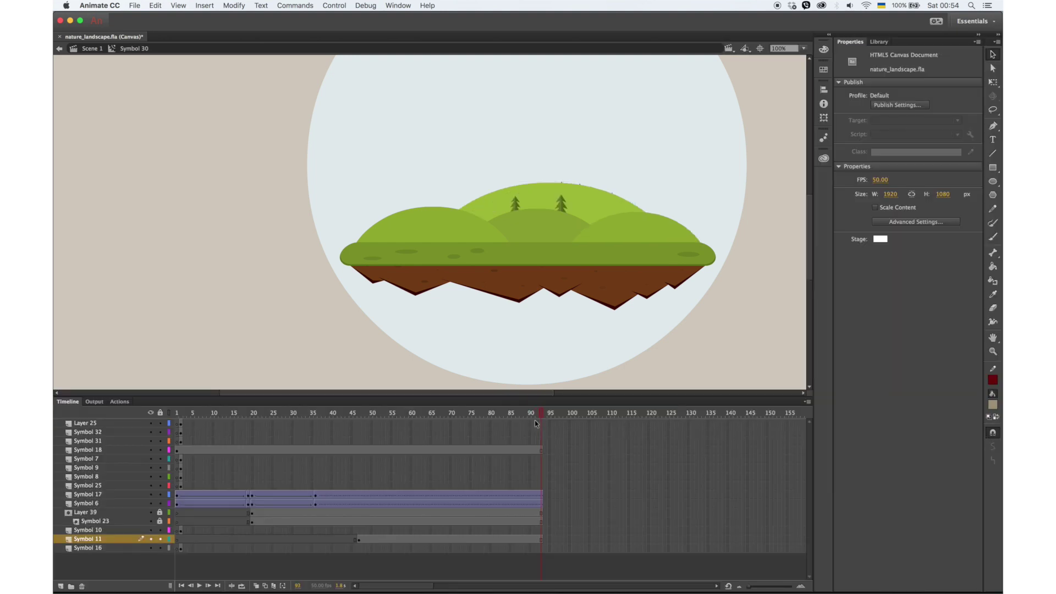
Step: Set the Symbol 11 instance's behavior to Graphic and check its playback
click(407, 539)
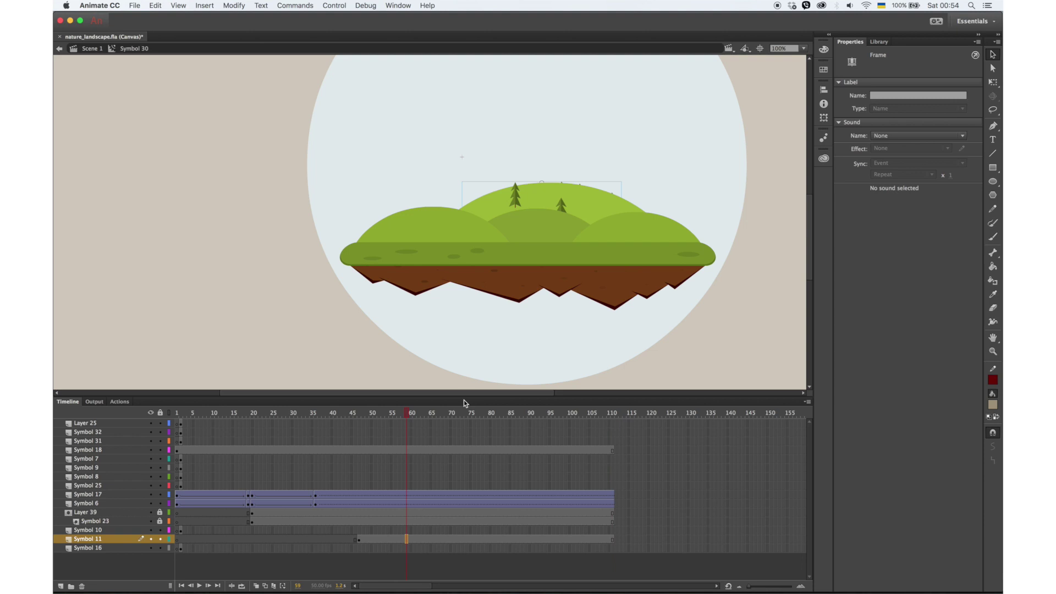
click(991, 82)
click(909, 71)
click(902, 103)
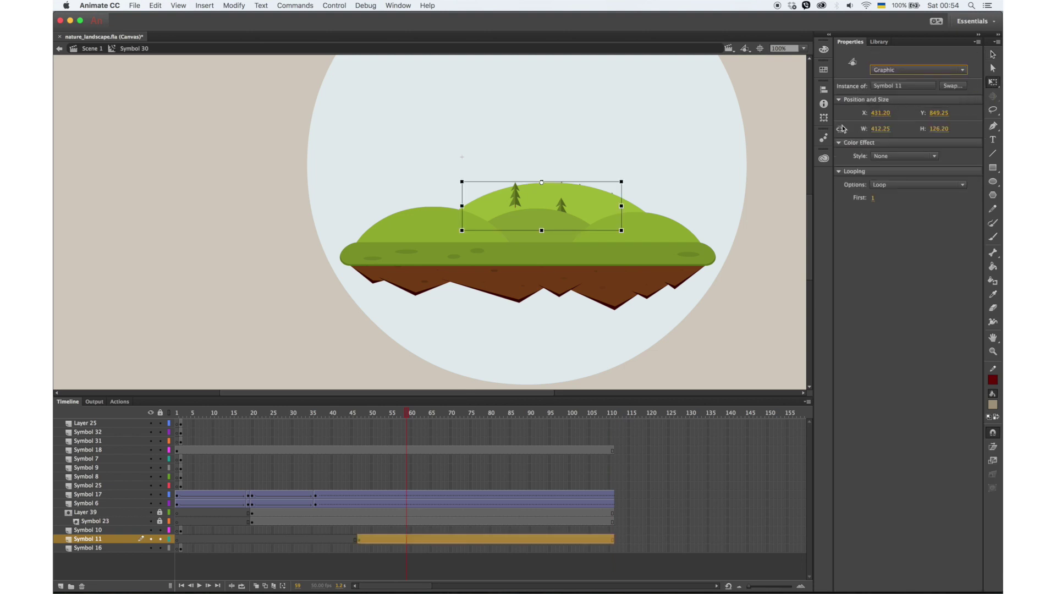
drag(403, 417, 486, 417)
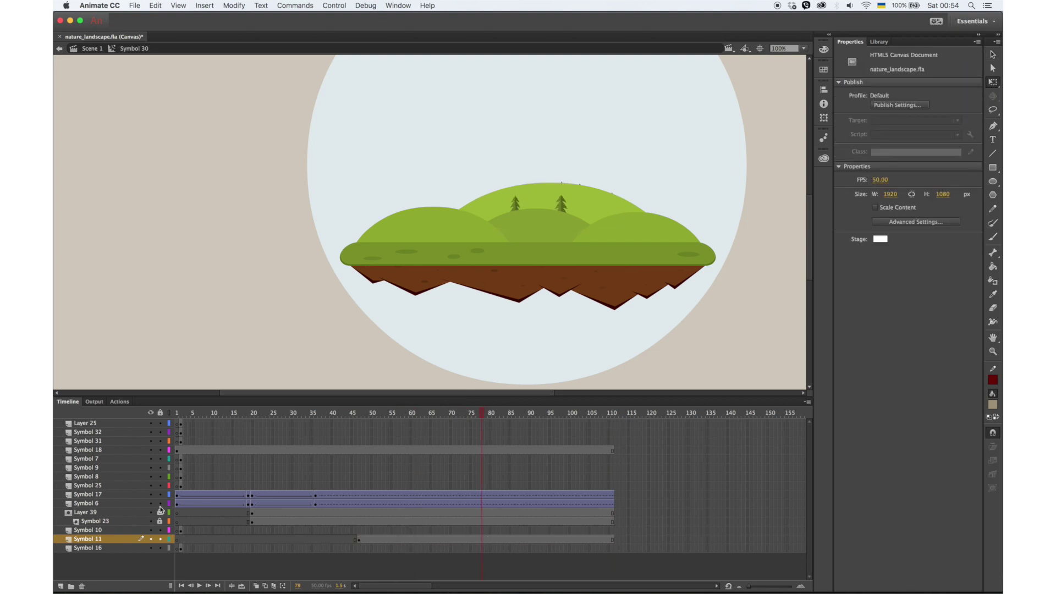
Step: Open Symbol 11, extend its layer past frame 155 and distribute all five trees to separate layers
click(572, 211)
double_click(579, 195)
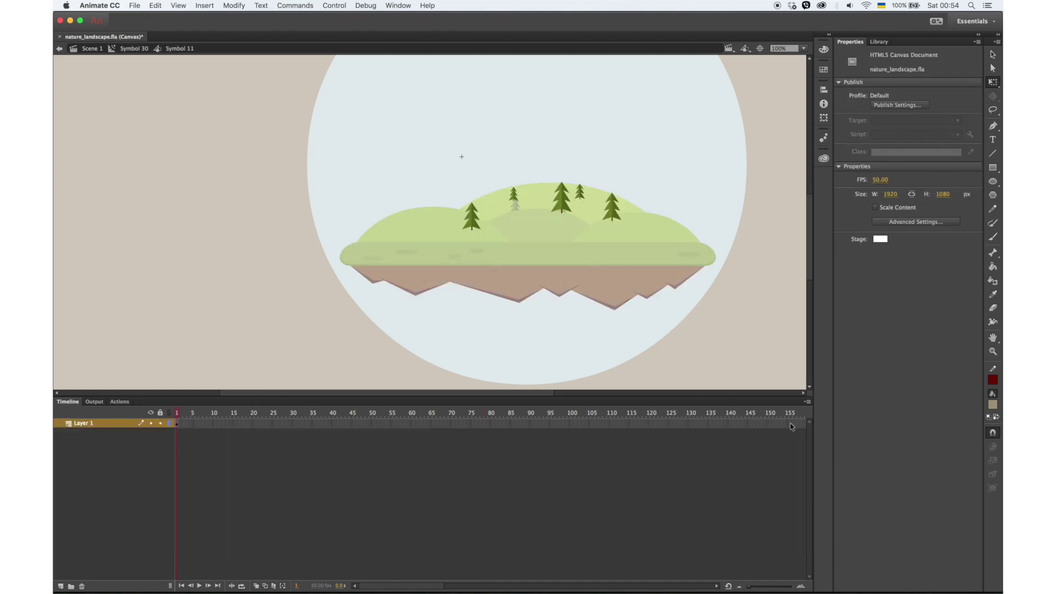
key(F5)
drag(505, 423, 660, 426)
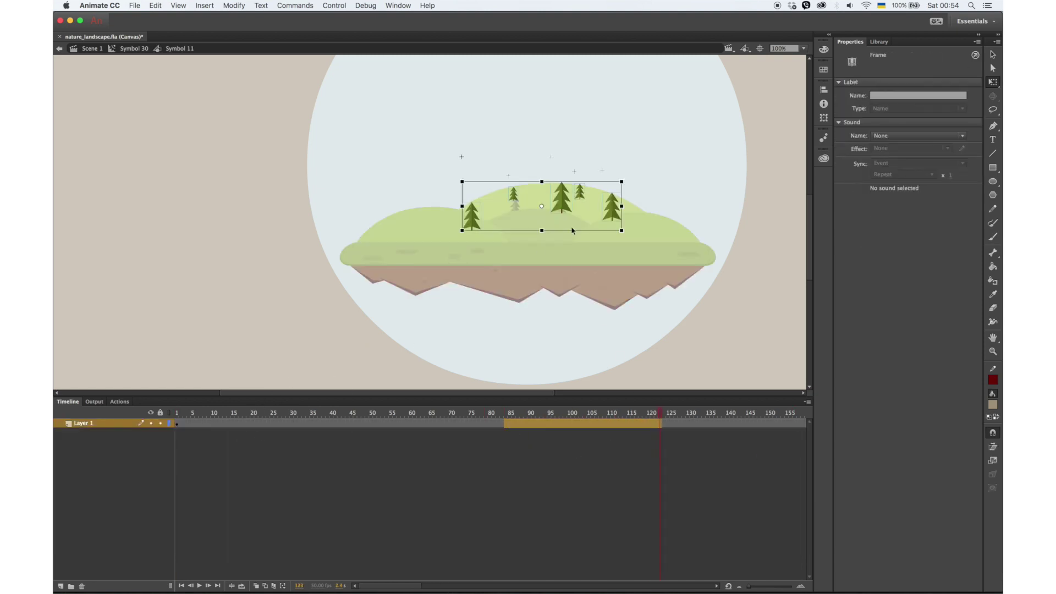
drag(279, 150, 538, 254)
right_click(563, 199)
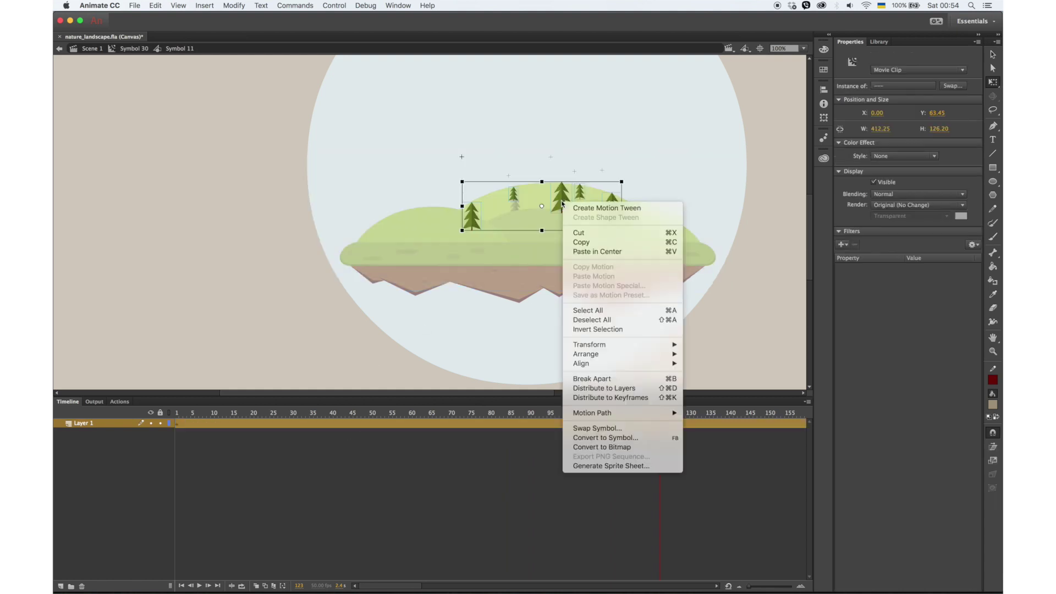
click(605, 389)
Step: Stagger the start keyframes of the separate tree layers in Symbol 11
click(222, 487)
drag(178, 433, 229, 441)
click(213, 457)
click(248, 441)
drag(229, 441, 371, 468)
click(264, 434)
click(256, 434)
Step: Set the tree instances in Symbol 11 to Graphic, preview their staggered growth and return to Symbol 30
click(194, 414)
click(612, 213)
click(905, 70)
click(902, 101)
drag(366, 413, 602, 437)
double_click(303, 356)
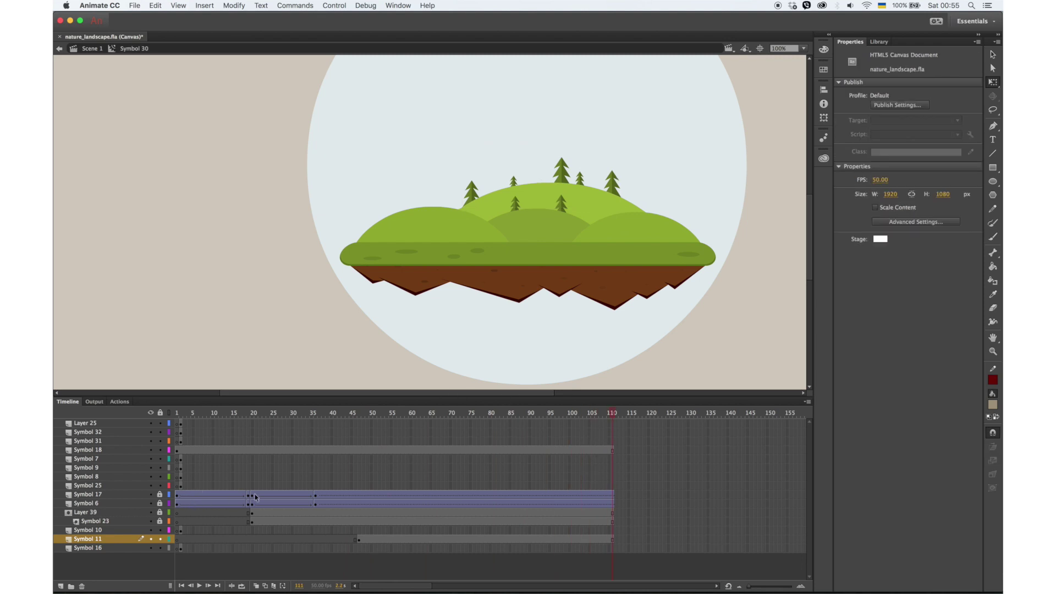
Step: Move the Symbol 10 keyframe from frame 2 to frame 53 and lock the layers above it
click(183, 428)
click(181, 531)
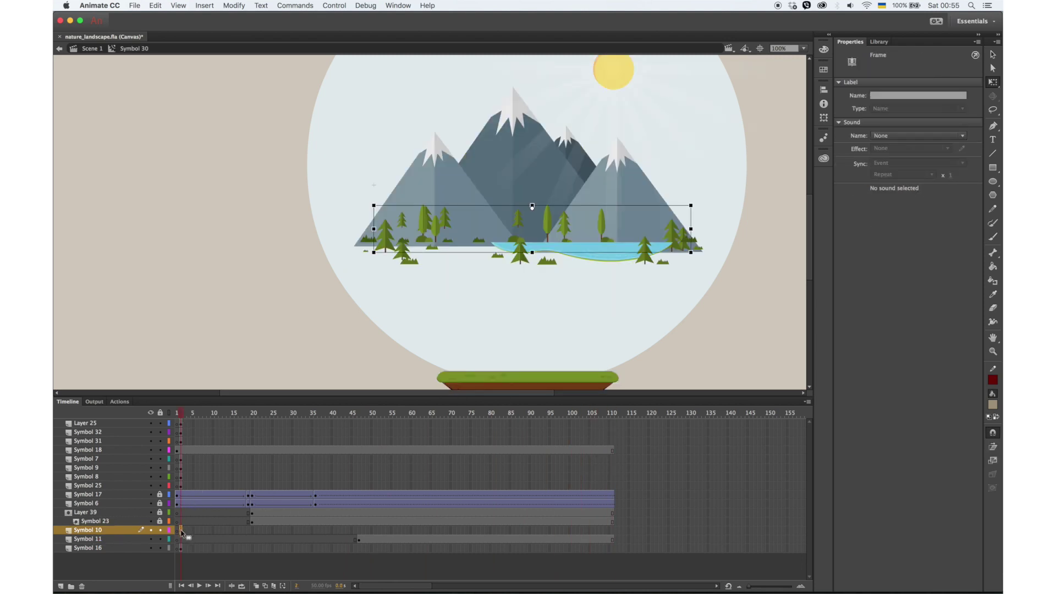
drag(182, 534, 244, 532)
drag(344, 531, 384, 532)
drag(162, 449, 165, 542)
Step: Open Symbol 10 and distribute all of its trees to separate layers
double_click(425, 212)
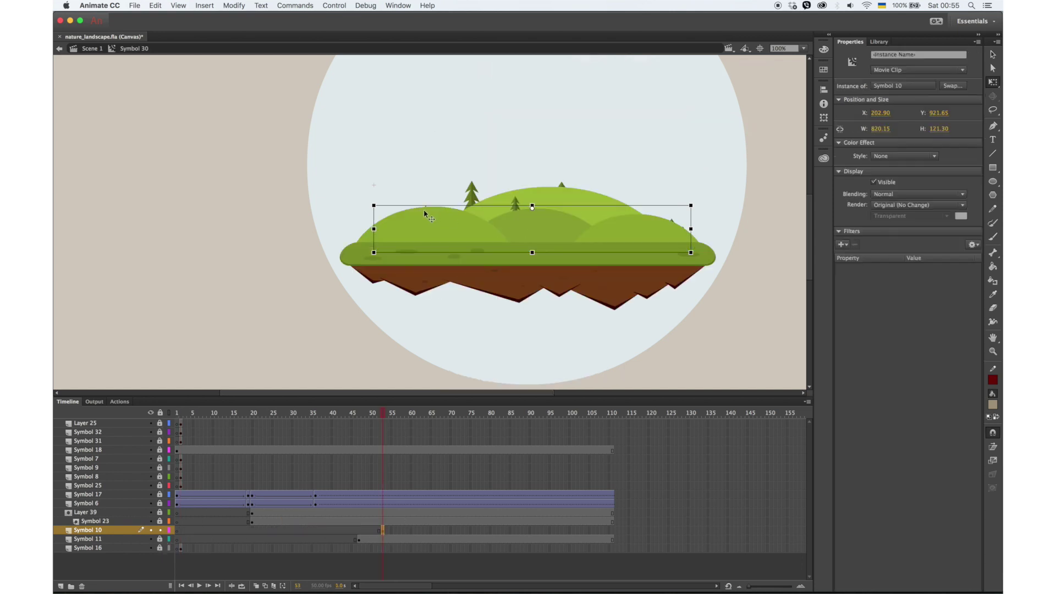
right_click(434, 223)
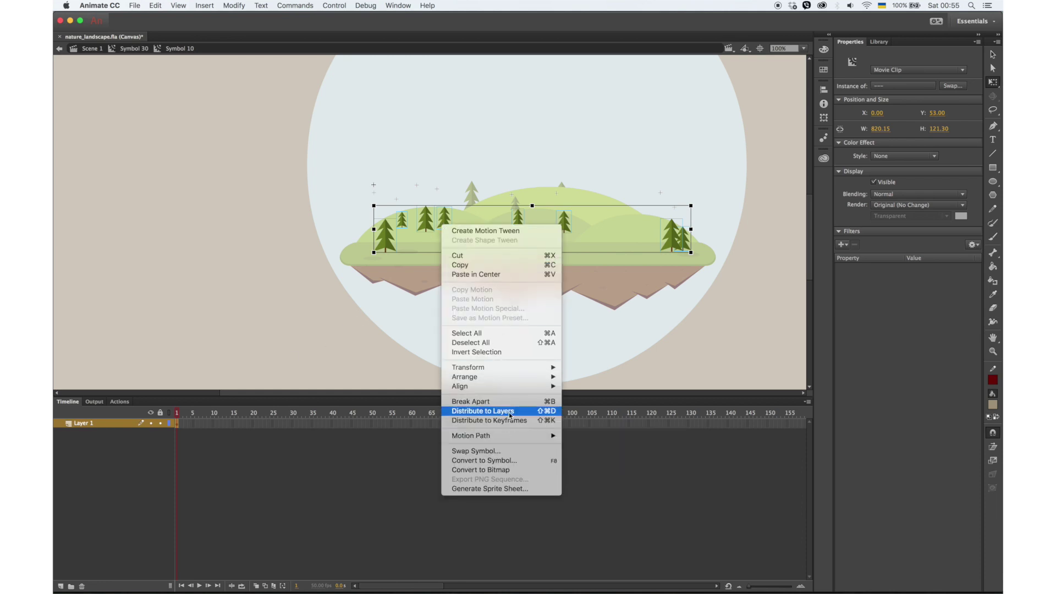
click(484, 411)
Step: Extend the tree layers in Symbol 10 past frame 155 and delete the empty Layer 1
drag(792, 424, 598, 508)
click(468, 425)
click(81, 587)
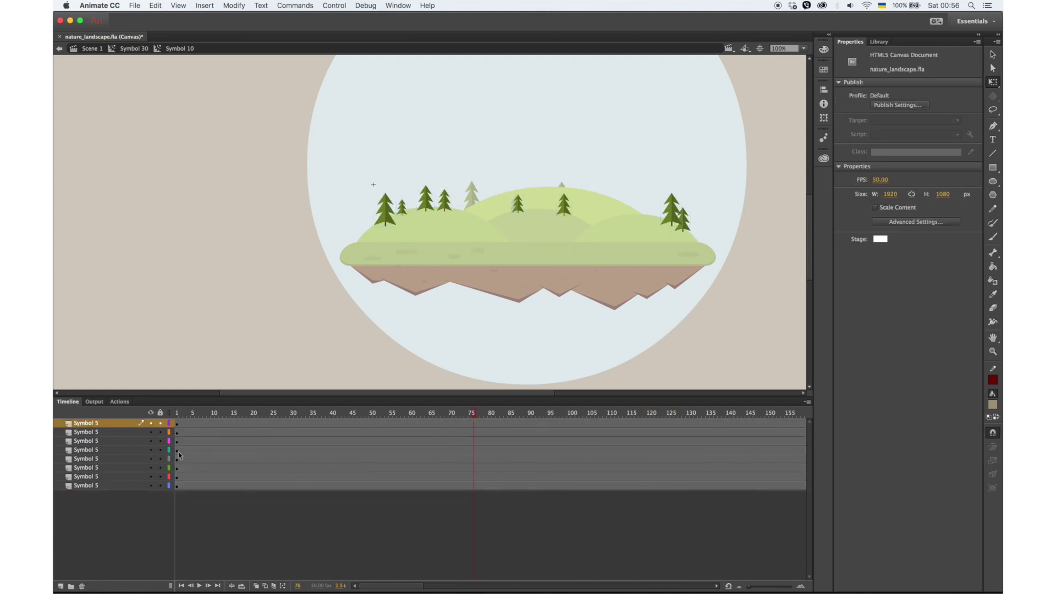
Step: Stagger the first tree keyframes in Symbol 10, moving those on the second, third and fourth layers from the bottom to frames 9, 16 and 23
click(177, 487)
drag(235, 415, 167, 413)
click(177, 423)
click(177, 479)
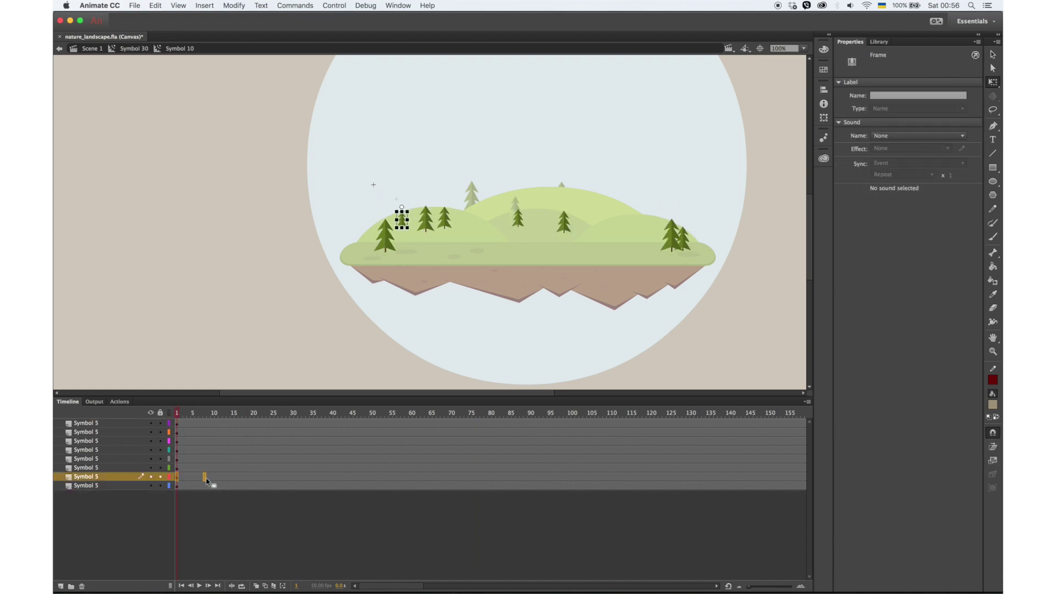
click(178, 469)
drag(237, 472, 263, 460)
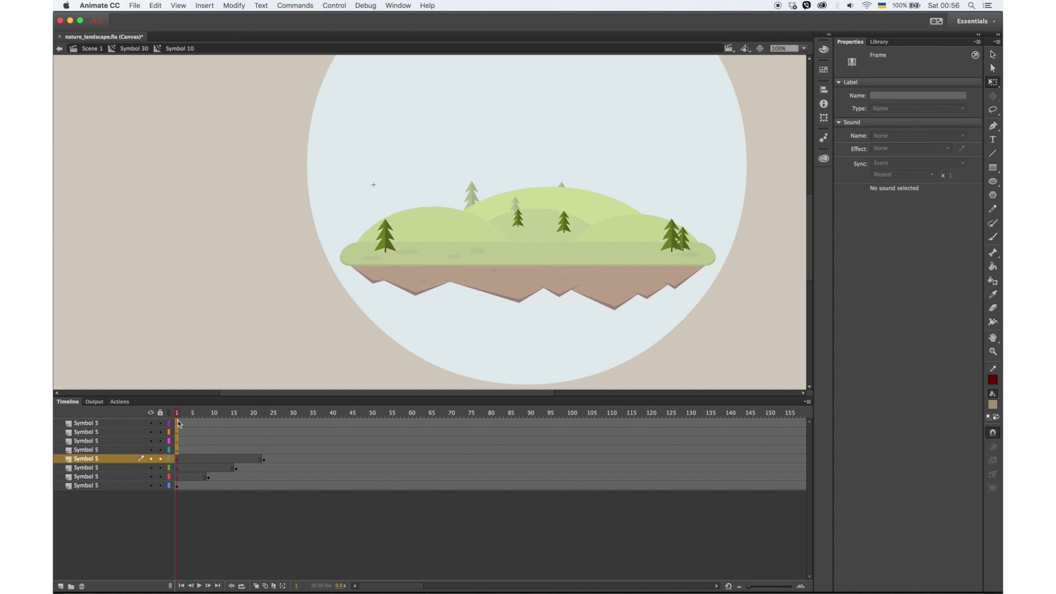
Step: Move the keyframes of the upper four tree layers in Symbol 10 to frames 31, 39, 46 and 53, and preview the growth
click(177, 450)
drag(179, 453, 193, 456)
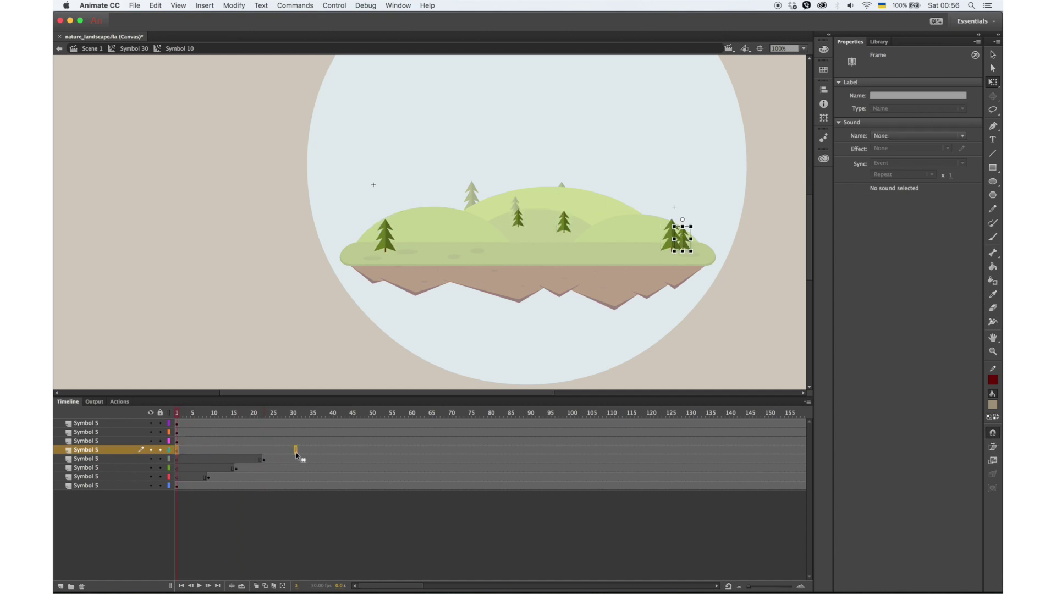
drag(296, 456, 296, 455)
drag(177, 425, 379, 424)
click(344, 433)
click(371, 434)
click(354, 426)
key(Return)
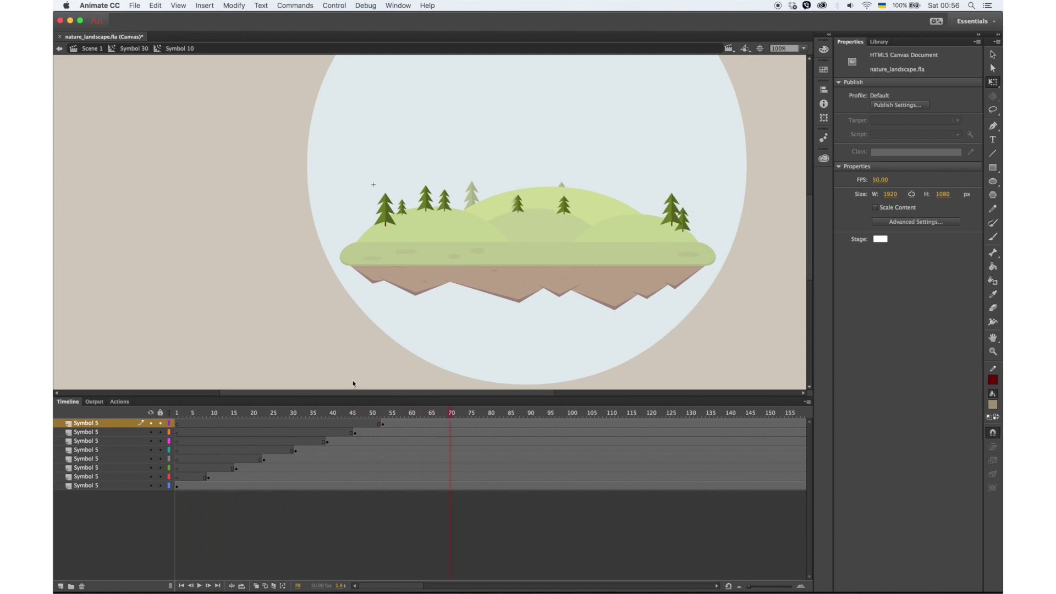
Step: Return to Symbol 30, set the Symbol 10 instance to Graphic and preview its trees growing
double_click(283, 361)
drag(395, 417, 549, 424)
click(382, 530)
click(611, 531)
mouse_move(572, 418)
mouse_down()
mouse_move(321, 419)
mouse_move(592, 422)
mouse_up()
click(430, 531)
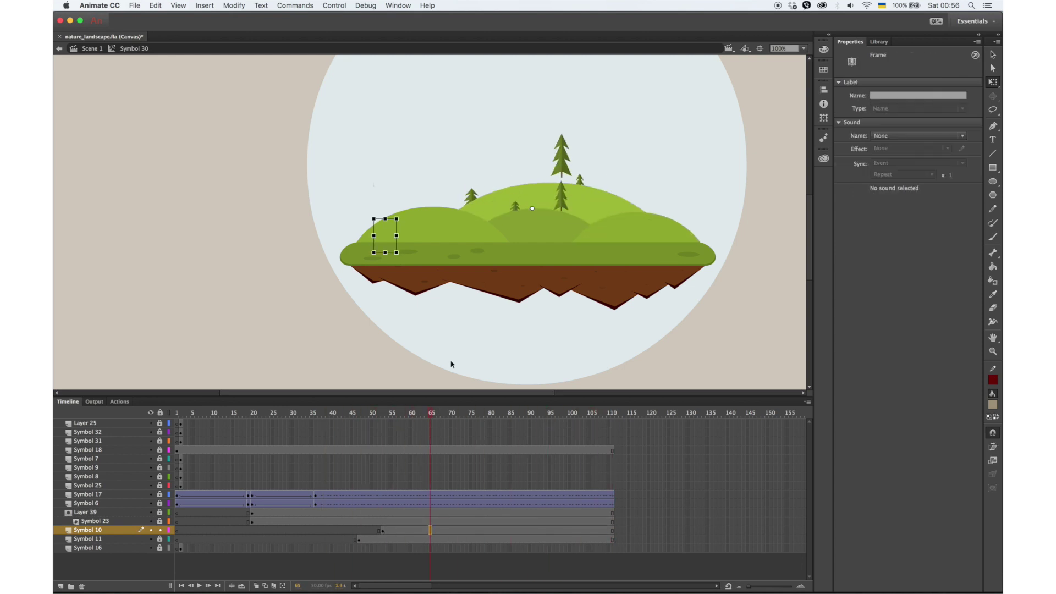
click(993, 54)
double_click(385, 236)
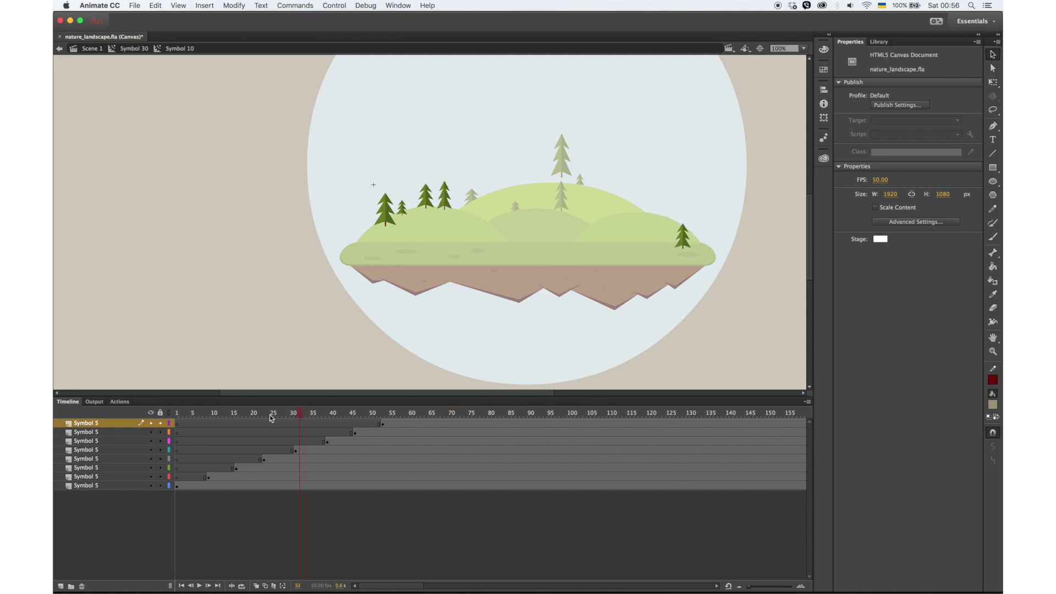
double_click(307, 346)
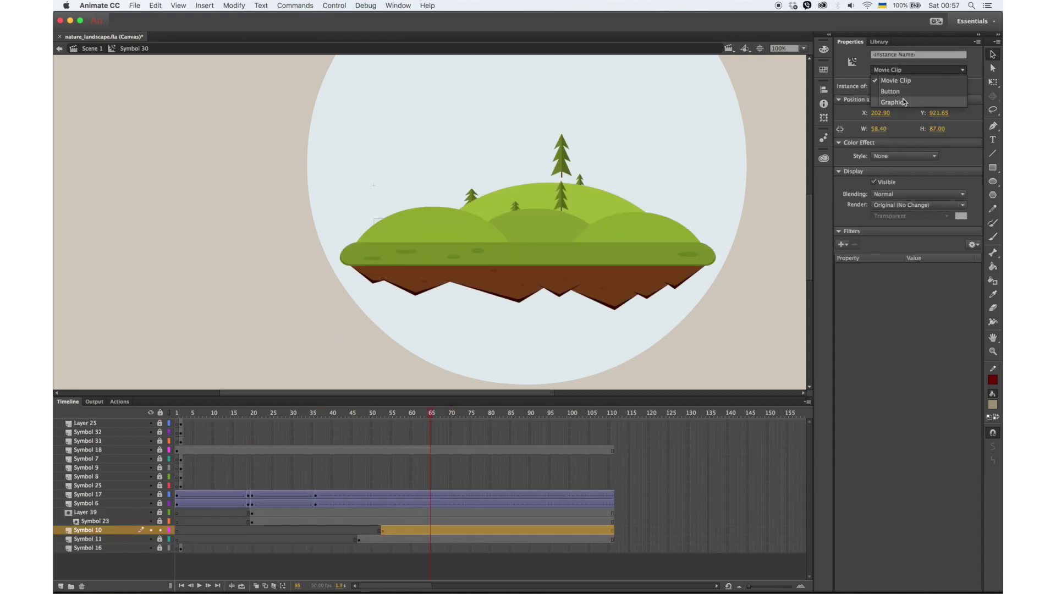
drag(374, 414, 610, 394)
Step: Unlock the layers from Symbol 23 upward, open Symbol 9 and distribute its three trees to separate layers
click(180, 415)
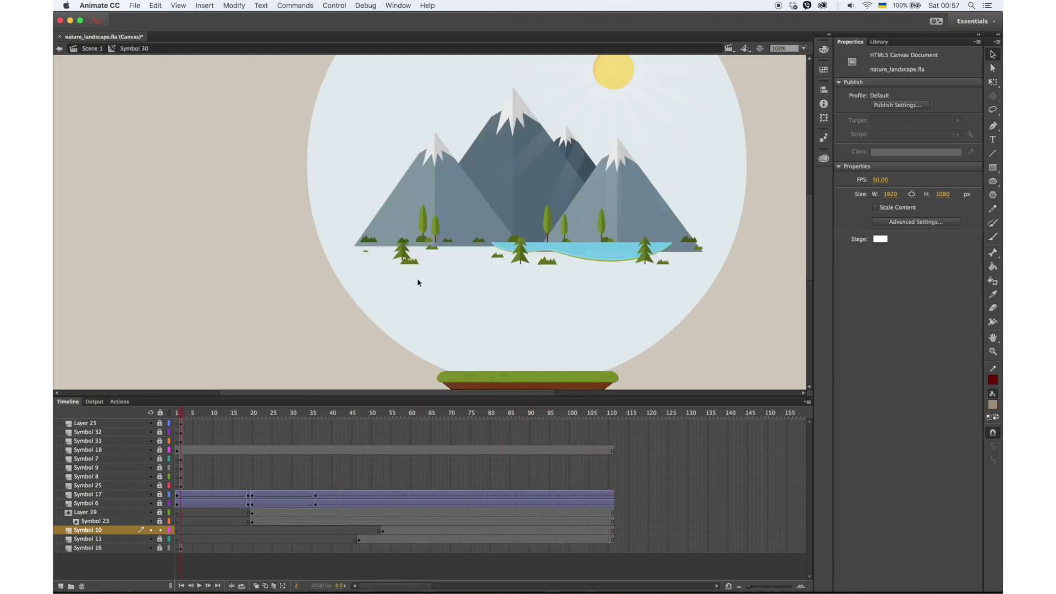
drag(160, 521, 160, 441)
double_click(402, 263)
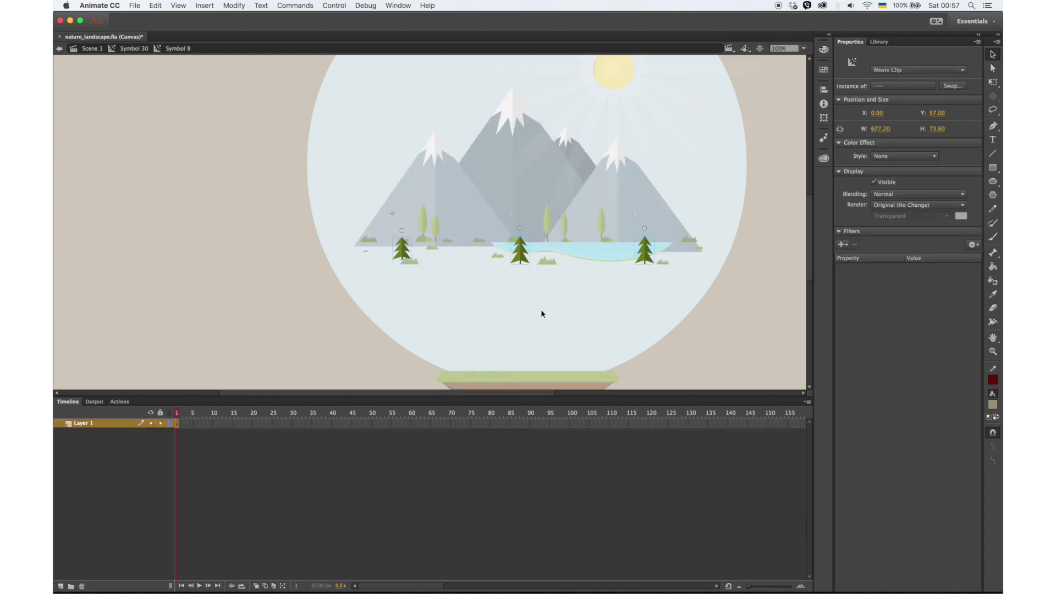
right_click(645, 255)
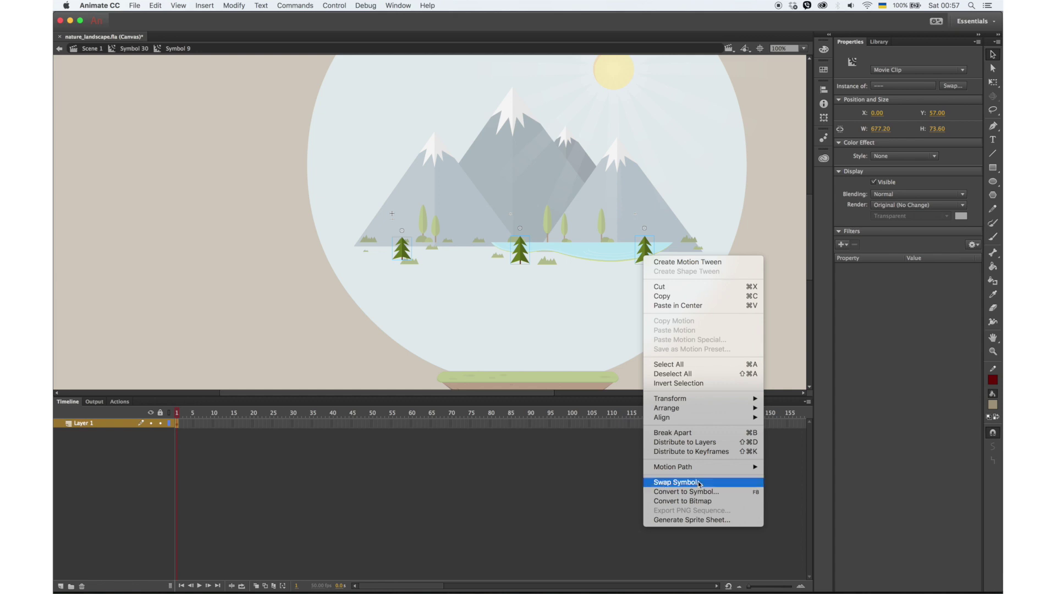
click(715, 443)
Step: Extend all layers in Symbol 9 past frame 155
drag(759, 424, 752, 457)
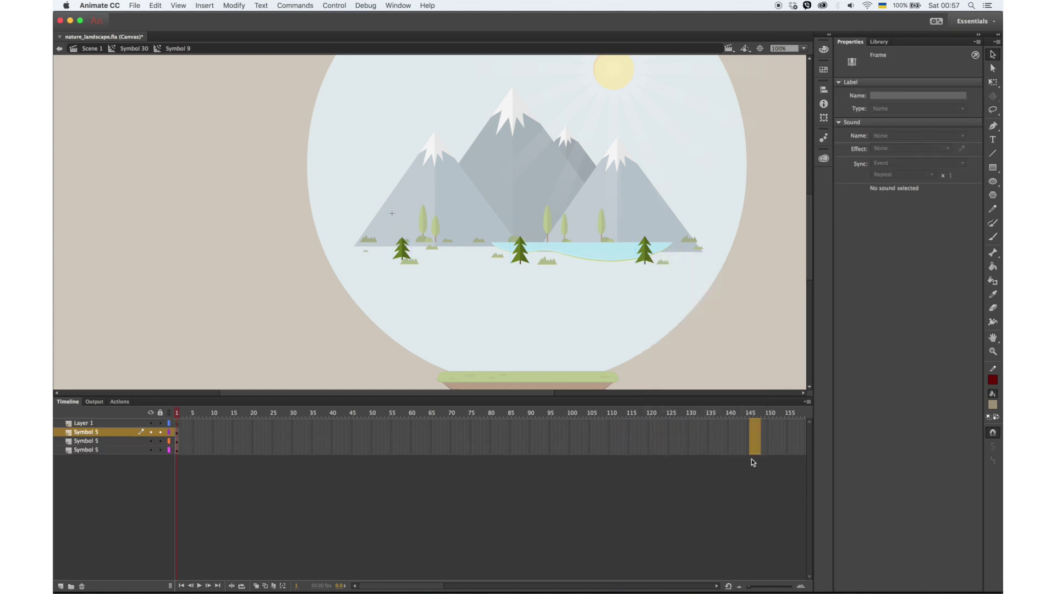
key(F5)
drag(681, 423, 709, 458)
key(F5)
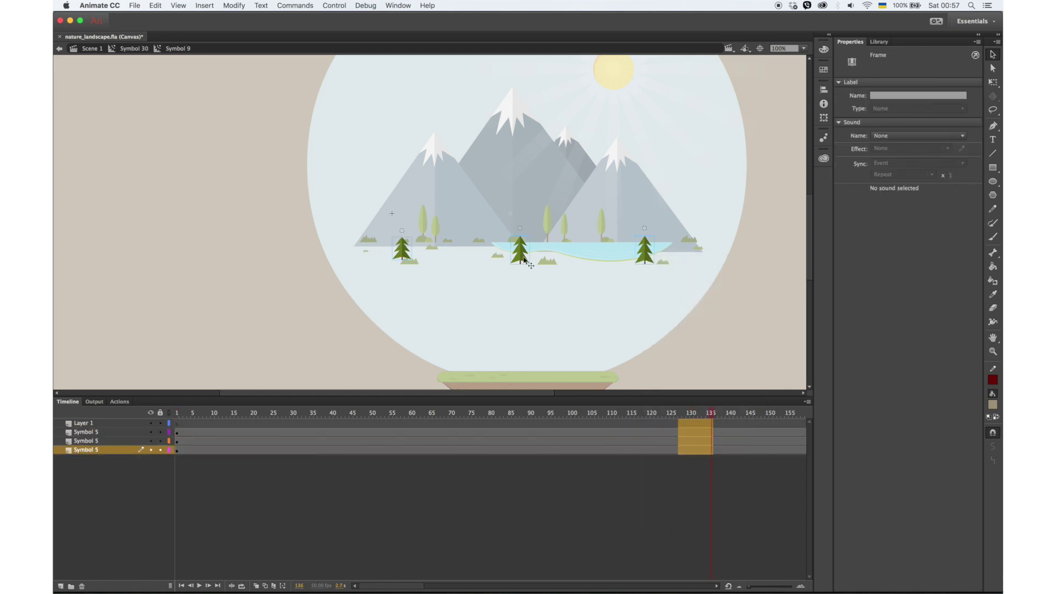
Step: Set the three trees in Symbol 9 to Graphic, stagger the keyframes of two of them and return to Symbol 30
drag(405, 435, 430, 451)
key(q)
click(935, 71)
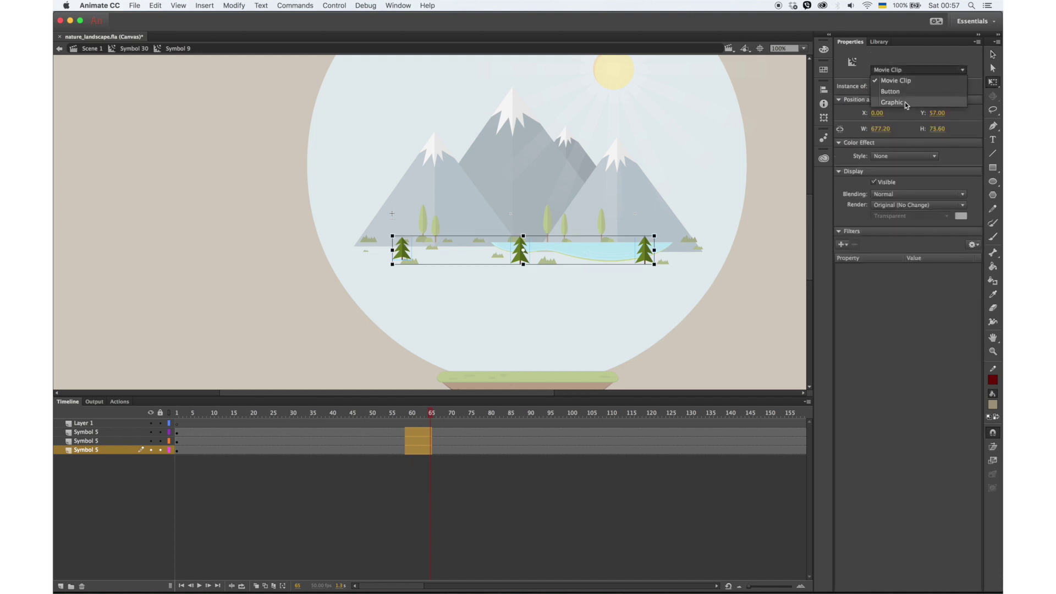
click(908, 103)
drag(177, 433, 213, 442)
click(205, 434)
click(205, 442)
double_click(229, 352)
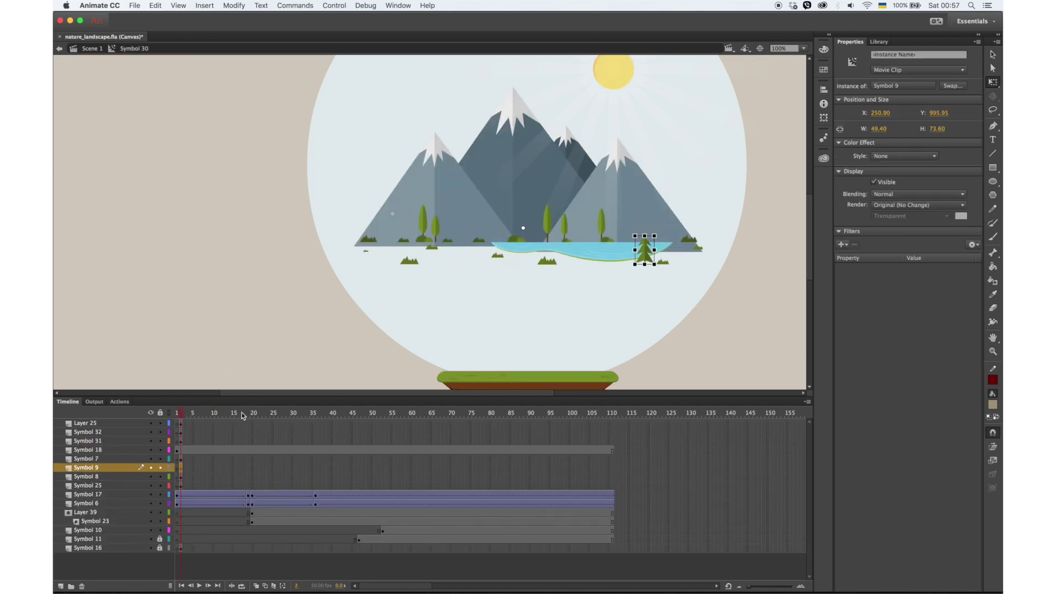
Step: Move the Symbol 9 keyframe from frame 2 to frame 54 and extend the layer to frame 111
drag(181, 472, 387, 471)
click(612, 470)
key(F5)
drag(562, 414, 413, 456)
Step: Set the Symbol 9 instance to Graphic, relock Layer 39 and Symbol 23, and preview the trees
click(426, 468)
click(993, 55)
click(911, 157)
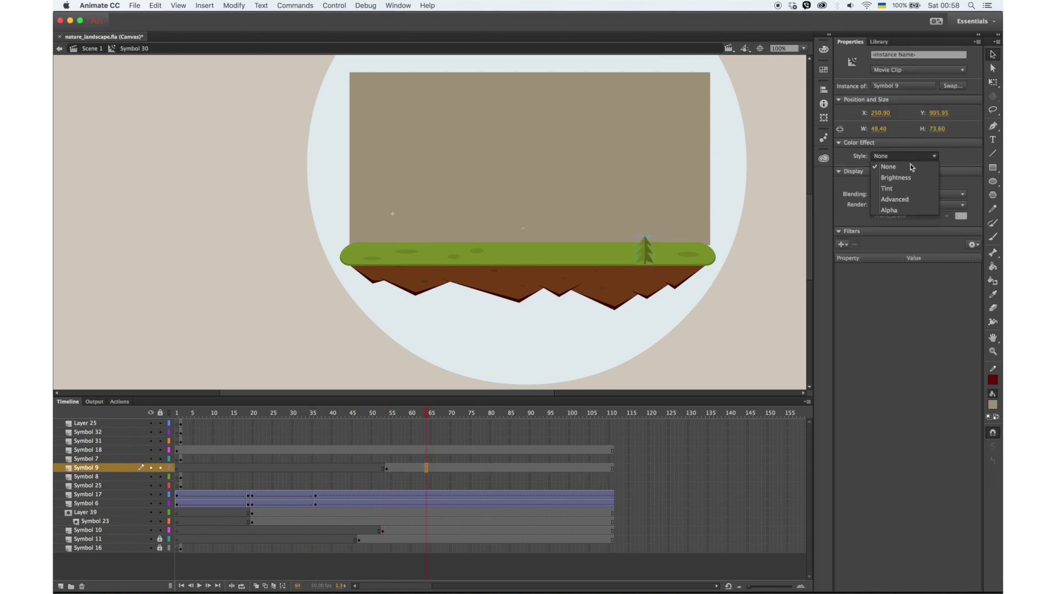
click(921, 72)
click(905, 102)
drag(161, 513, 161, 521)
drag(423, 414, 506, 434)
click(467, 472)
Step: Move the Symbol 9 layer below Symbol 11 and check the tree groups over the hills
drag(116, 472, 134, 544)
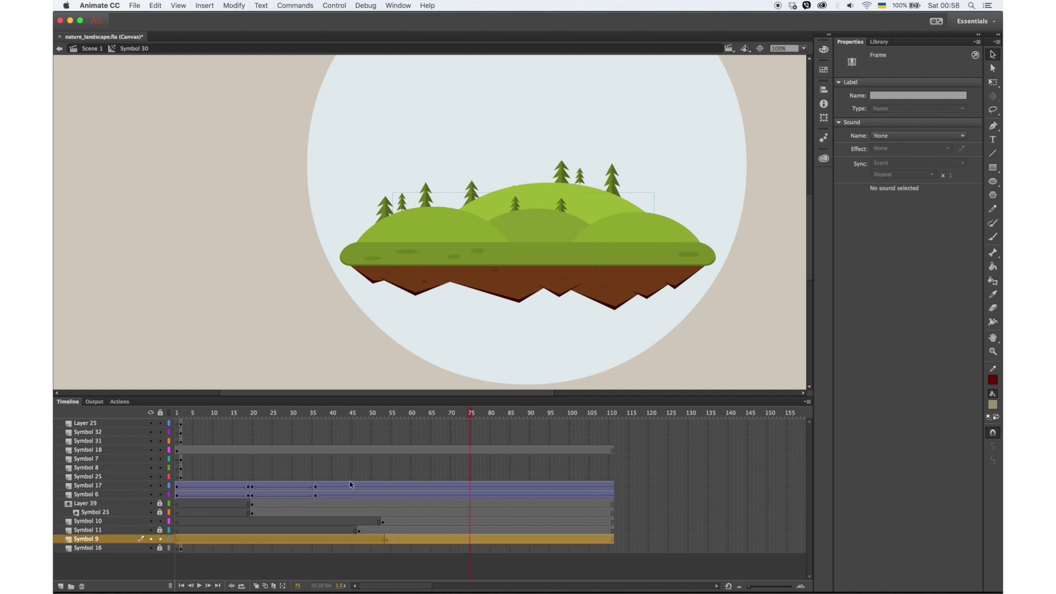
drag(468, 414, 493, 423)
drag(316, 486, 316, 495)
click(401, 532)
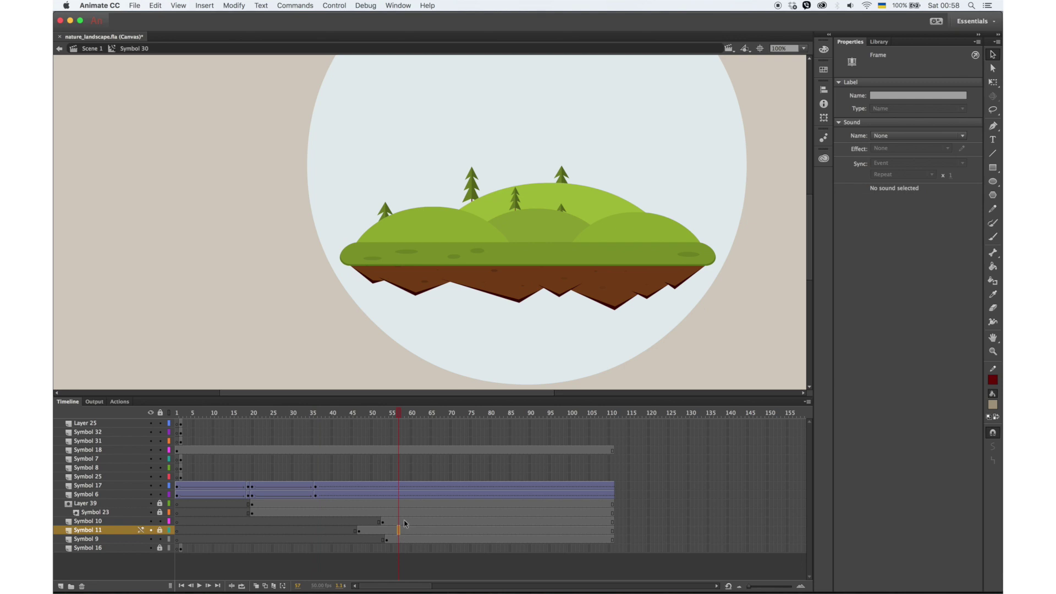
click(407, 522)
click(383, 521)
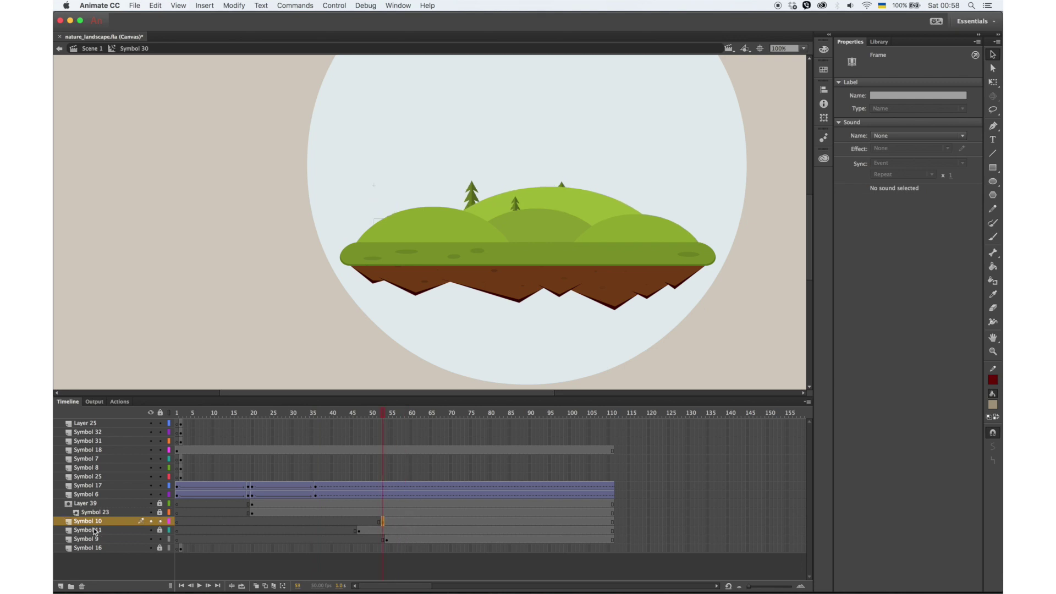
Step: Move the Symbol 10 layer above the Layer 39 mask and preview the trees in front of the hills
drag(101, 523, 108, 504)
drag(380, 414, 630, 421)
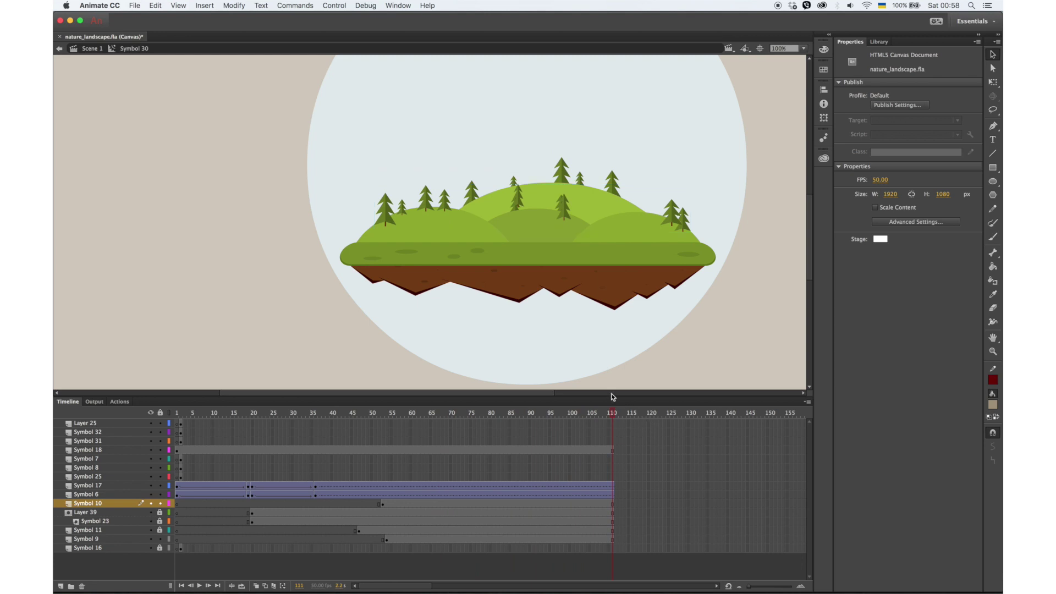
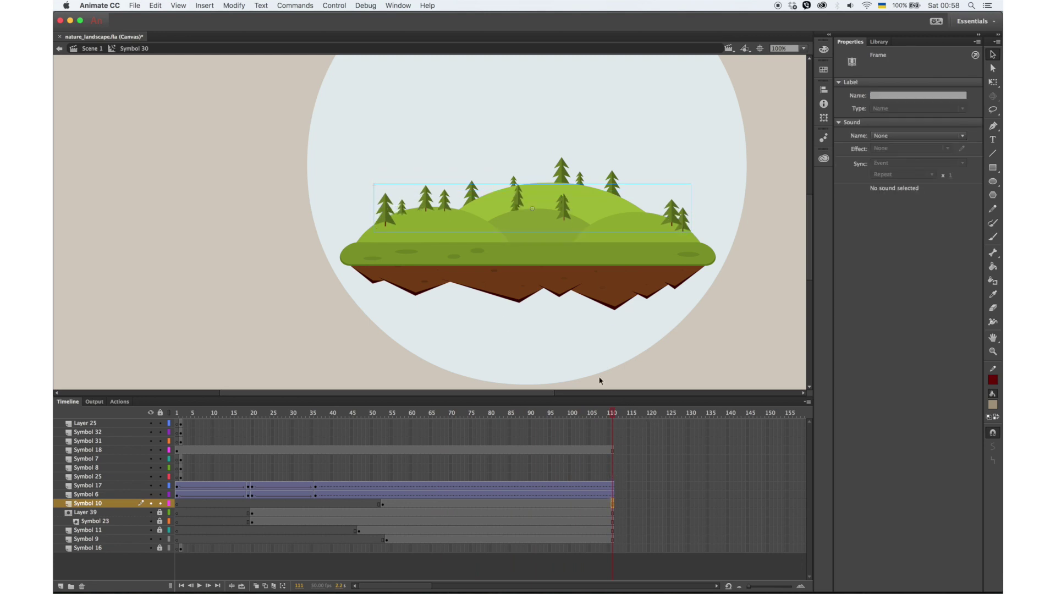
click(993, 83)
scroll(765, 199, up, 5)
click(526, 504)
scroll(806, 206, up, 5)
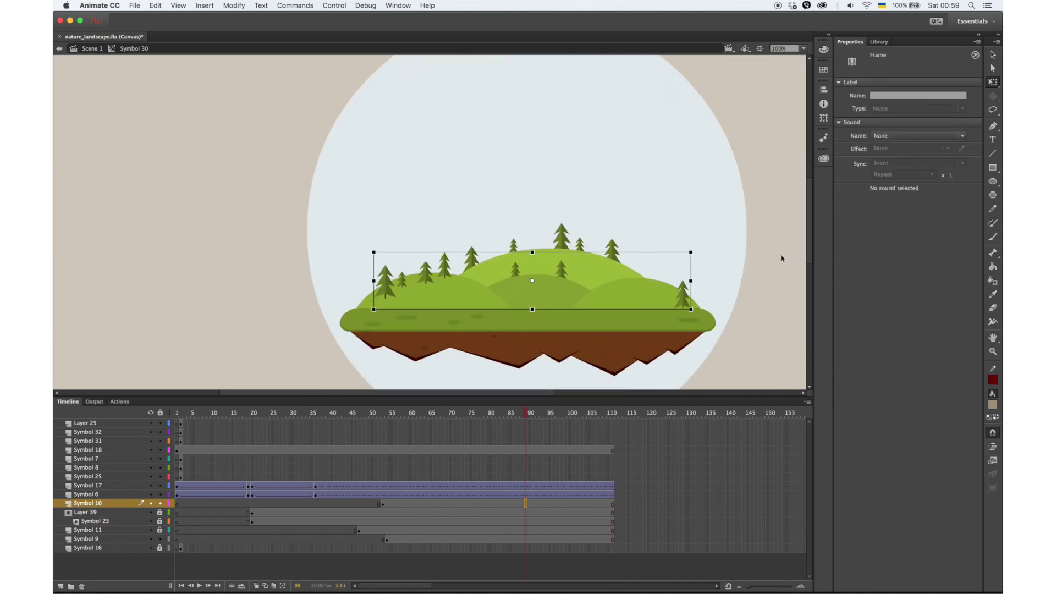
Step: Extend the animated layers in Symbol 30 to frame 140
drag(526, 415, 641, 427)
key(F5)
key(F5)
key(F5)
key(F5)
key(F5)
key(F5)
key(F5)
key(F5)
key(F5)
key(F5)
key(F5)
key(F5)
key(F5)
key(F5)
key(F5)
key(F5)
key(F5)
key(F5)
key(F5)
key(F5)
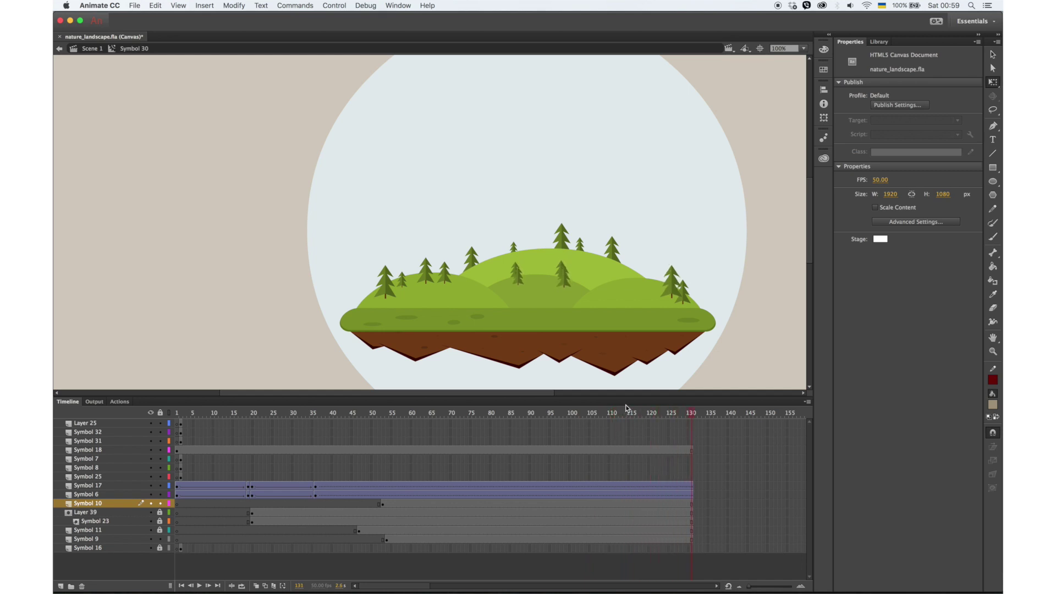
key(F5)
key(F5)
key(F5)
key(F5)
key(F5)
key(F5)
key(F5)
key(F5)
key(F5)
key(F5)
Step: Try the Symbol 10 layer below Symbol 11 and check the trees behind the hills
click(687, 301)
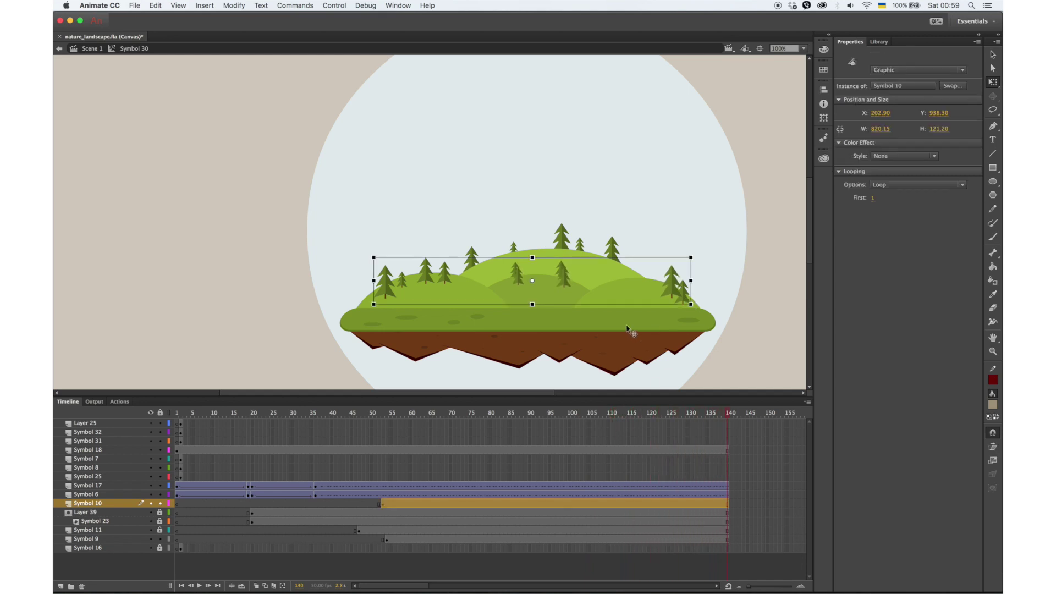
drag(122, 509, 125, 540)
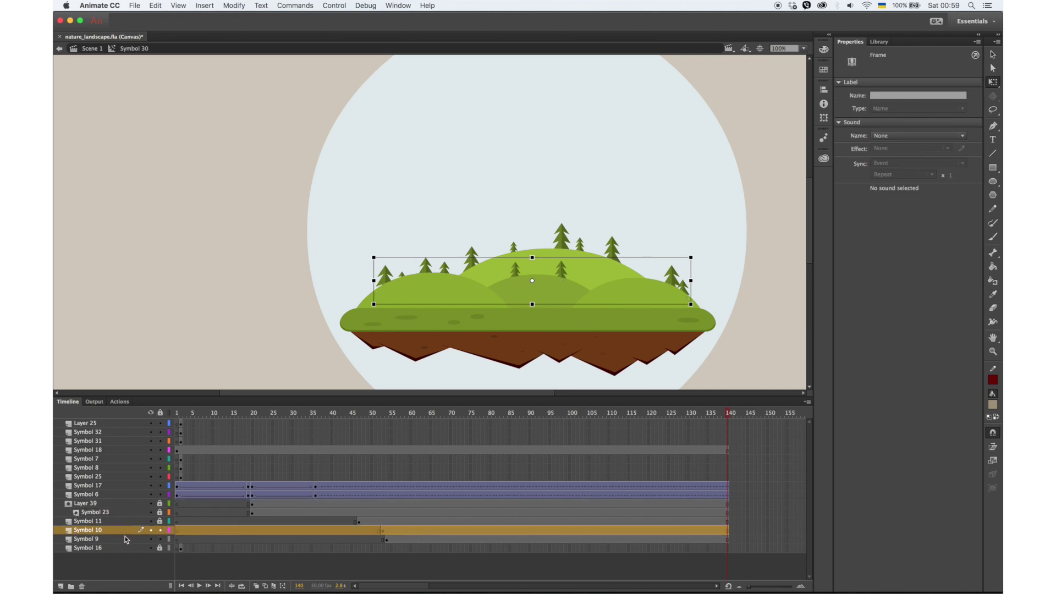
drag(501, 417, 533, 420)
click(183, 420)
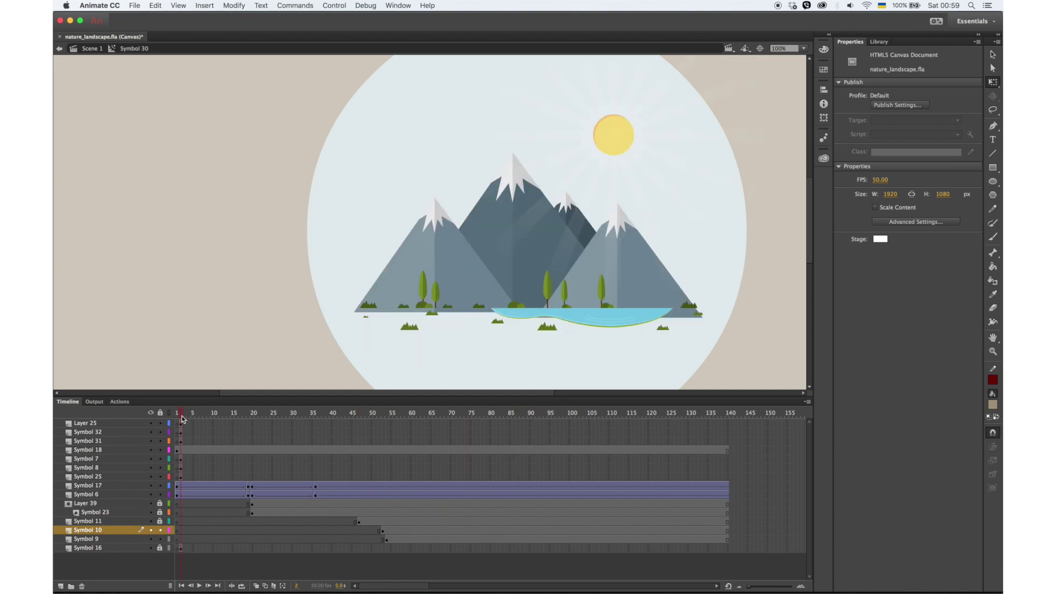
click(399, 449)
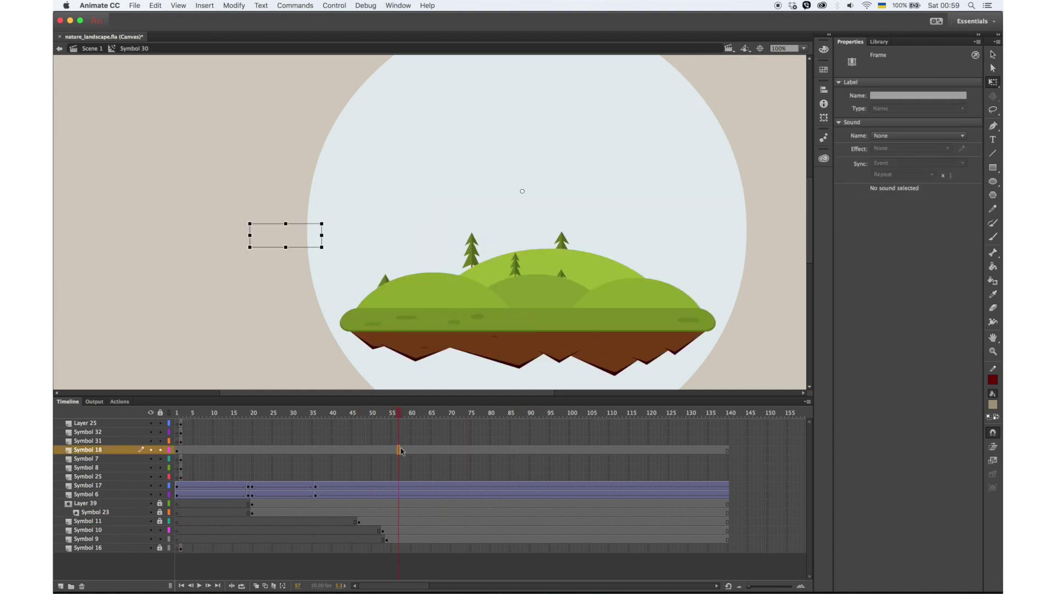
click(446, 513)
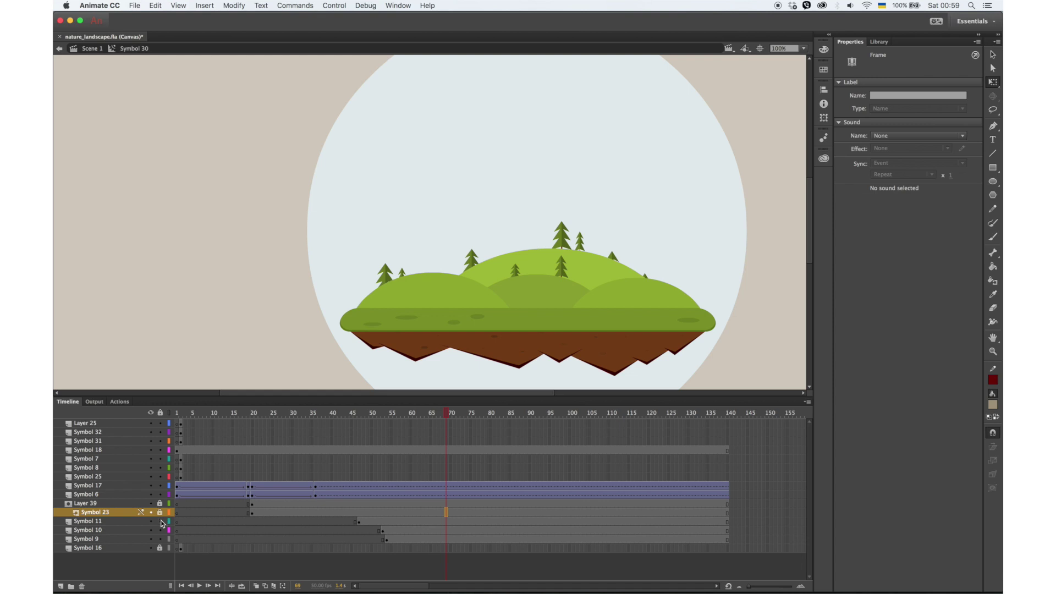
click(140, 522)
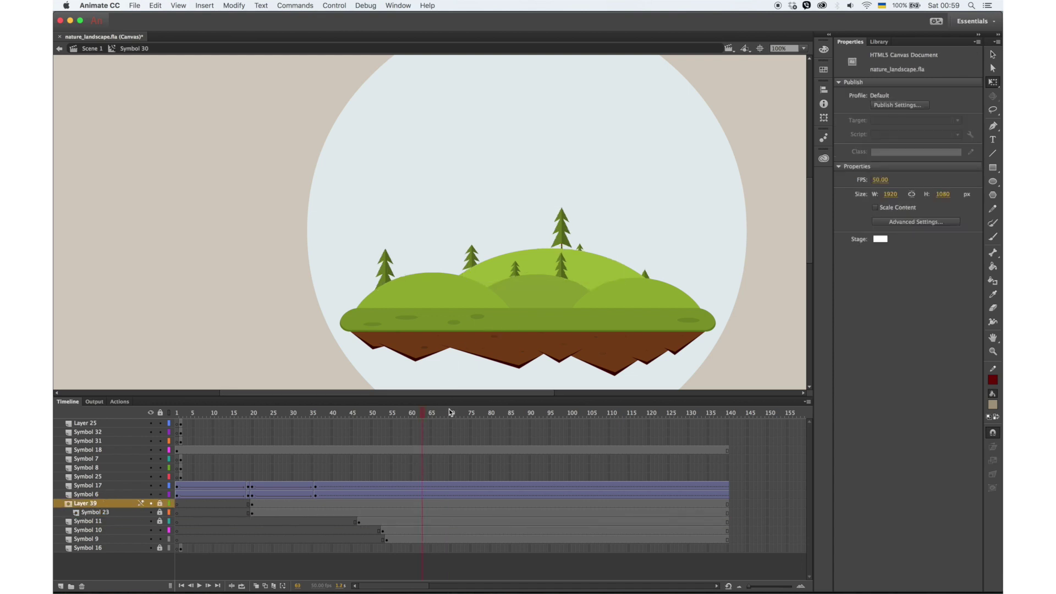
Step: Shorten the animated layers in Symbol 30 to end at frame 111
click(417, 503)
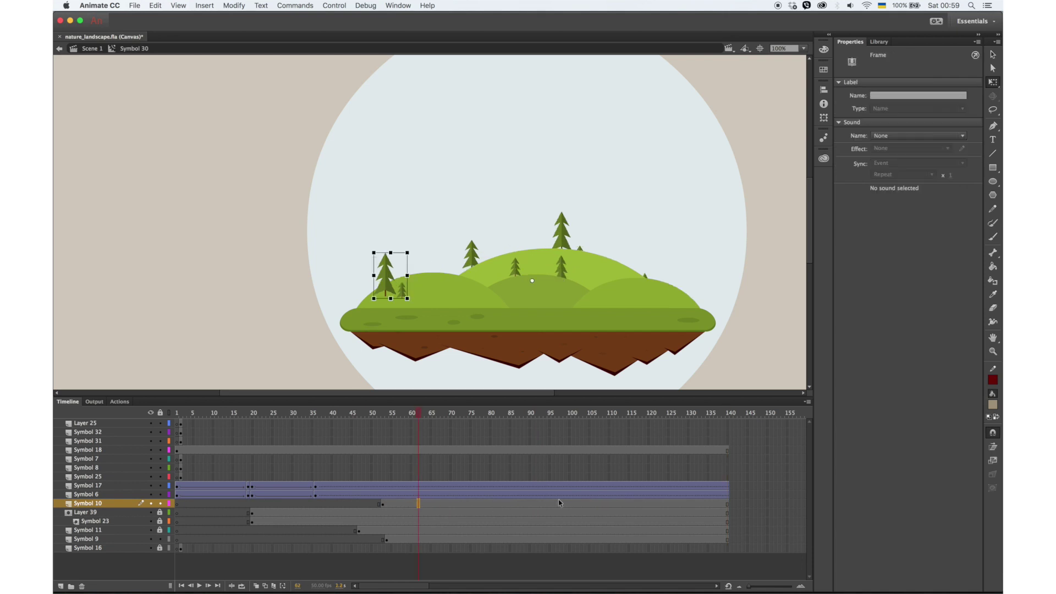
key(Return)
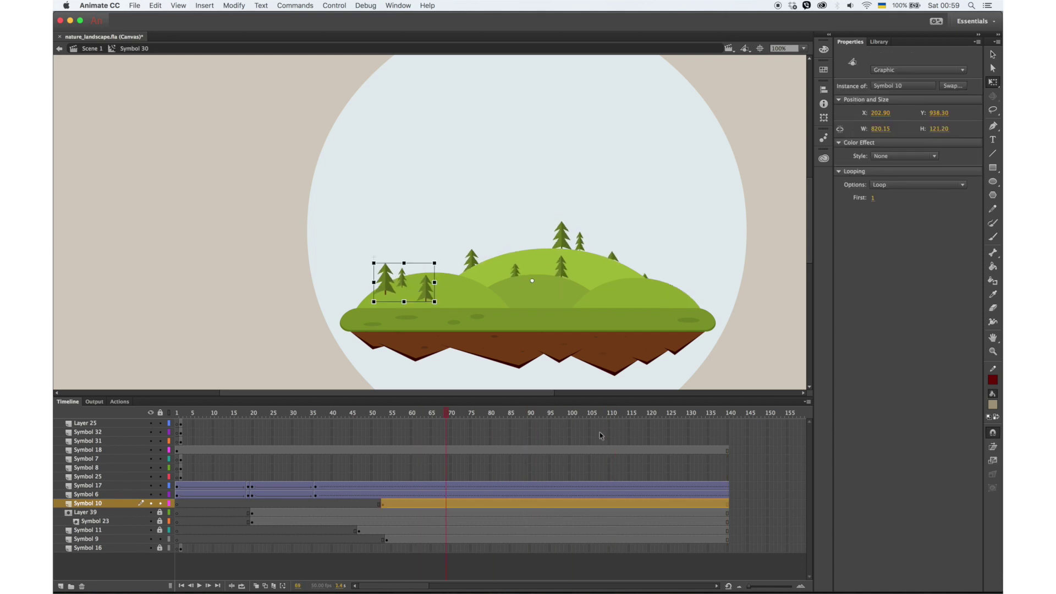
key(shift+F5)
key(shift+F5)
key(shift+F5)
key(shift+F5)
key(shift+F5)
key(shift+F5)
key(shift+F5)
key(shift+F5)
key(shift+F5)
key(shift+F5)
key(shift+F5)
key(shift+F5)
key(shift+F5)
key(shift+F5)
key(shift+F5)
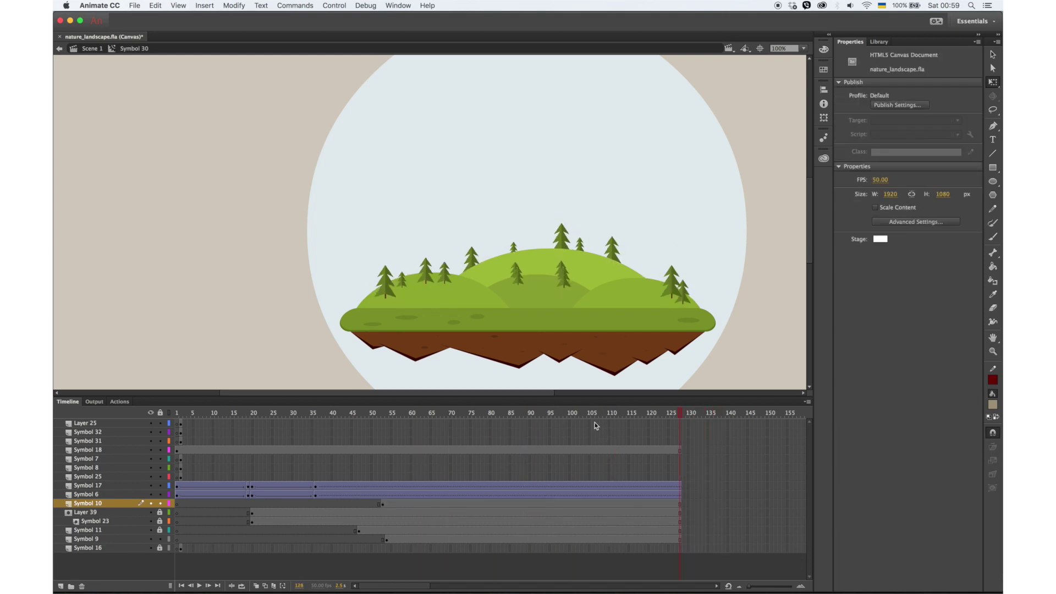
key(shift+F5)
key(shift+F5)
key(shift+F5)
key(shift+F5)
key(shift+F5)
key(shift+F5)
key(shift+F5)
key(shift+F5)
key(shift+F5)
key(shift+F5)
key(shift+F5)
key(shift+F5)
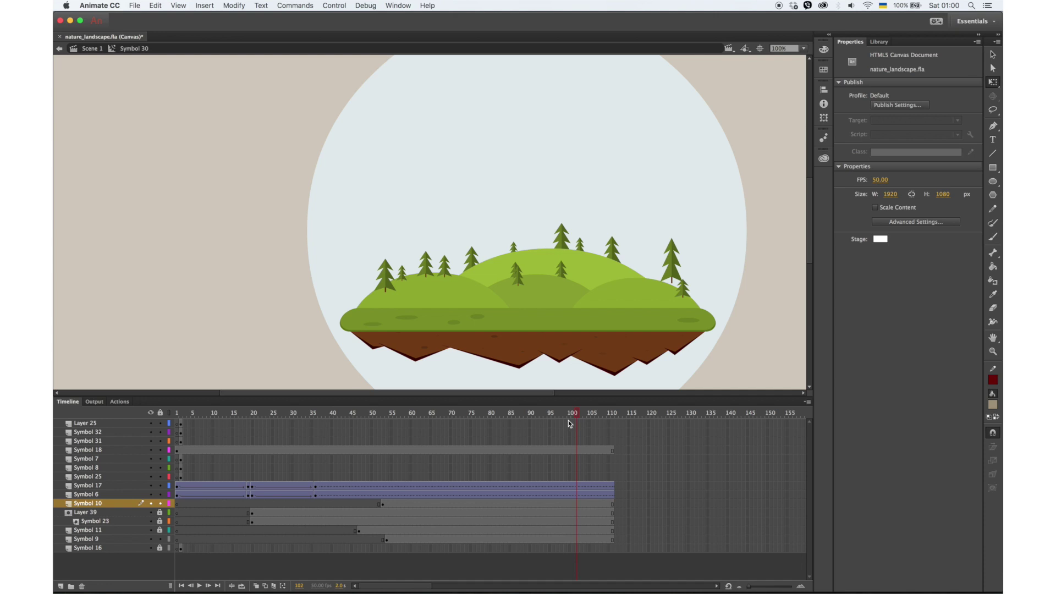
Step: Undo the reordering of the Symbol 10 and Symbol 9 layers
key(Return)
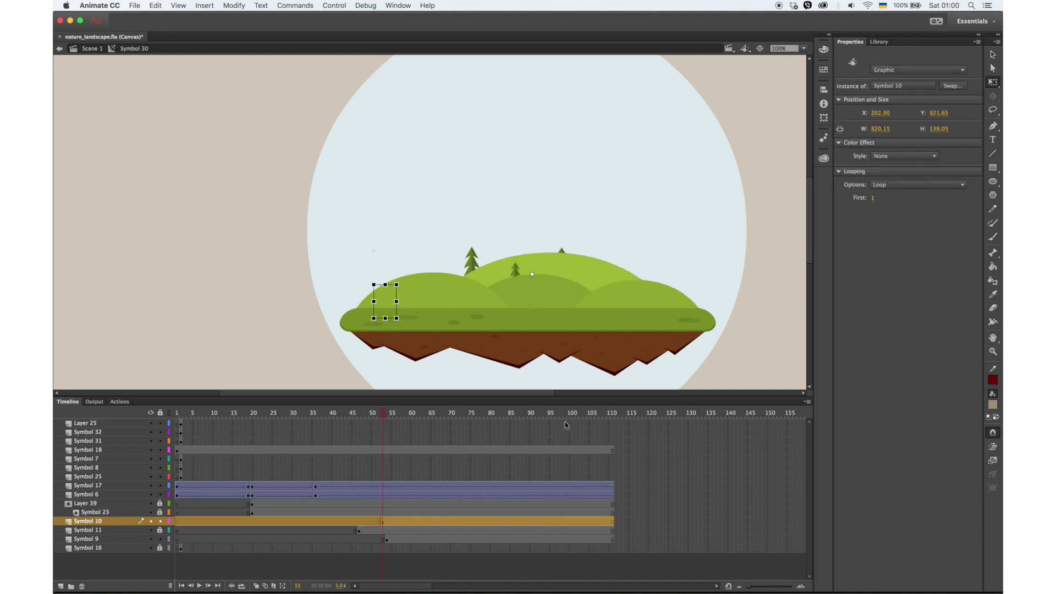
key(Return)
key(Return)
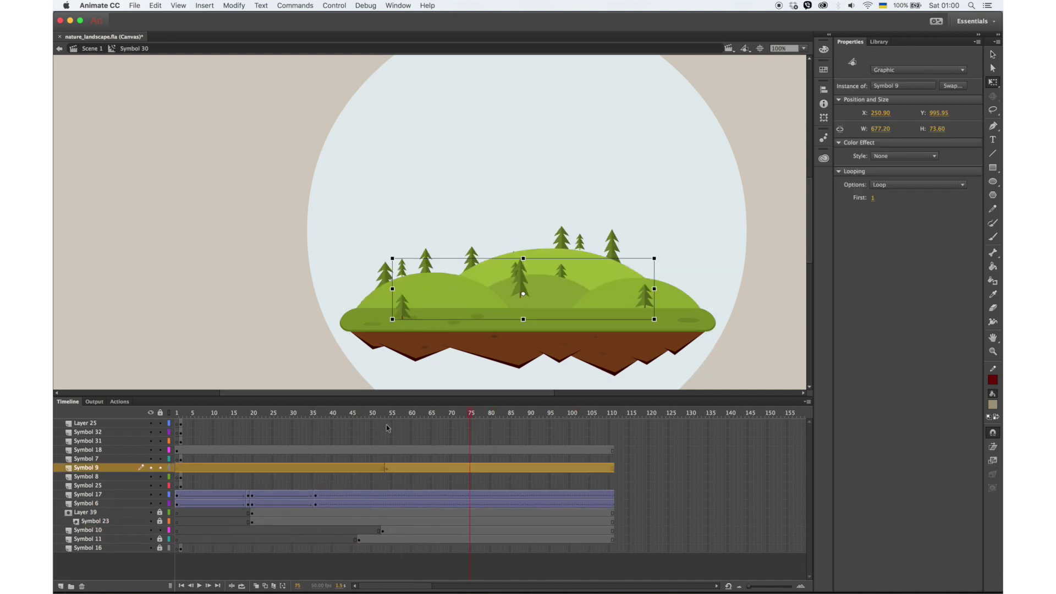
key(Return)
Step: Place the Symbol 9 layer under the Layer 39 mask above Symbol 23, lock it and preview the masked trees growing
drag(470, 422, 566, 467)
click(566, 469)
click(121, 470)
drag(118, 479, 118, 525)
click(160, 522)
drag(444, 417, 522, 418)
drag(116, 519, 117, 513)
drag(382, 421, 625, 431)
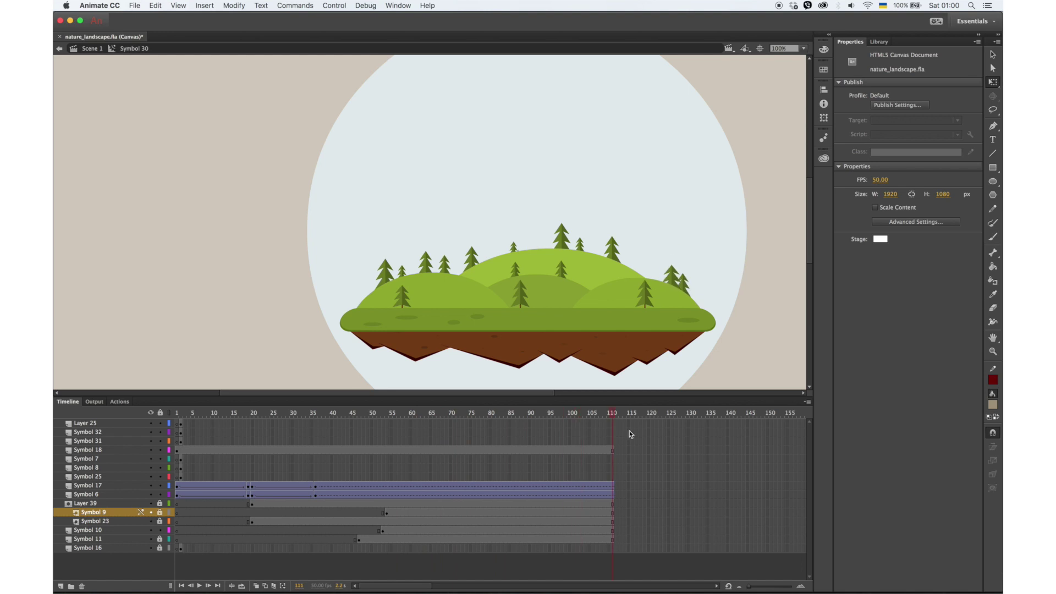
Step: Open Symbol 31 with the grass clumps and distribute its clumps to separate layers
click(180, 420)
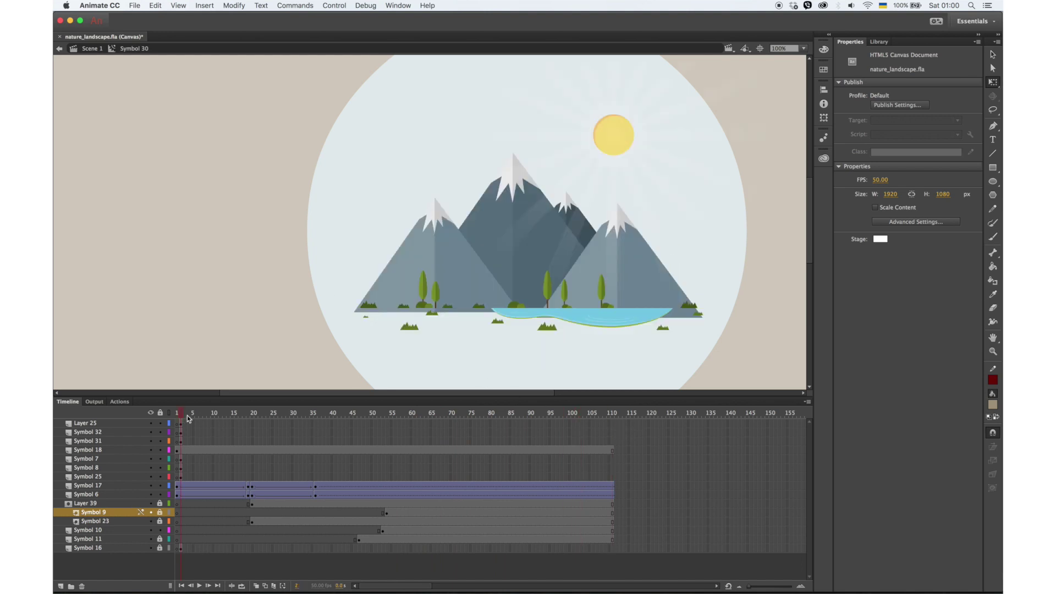
click(410, 330)
double_click(414, 328)
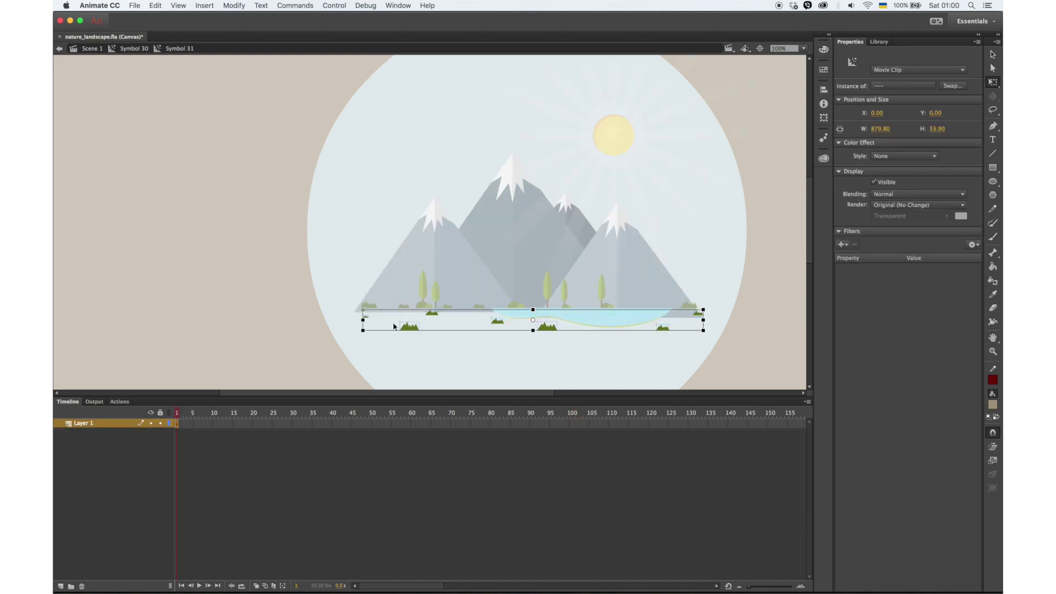
right_click(547, 330)
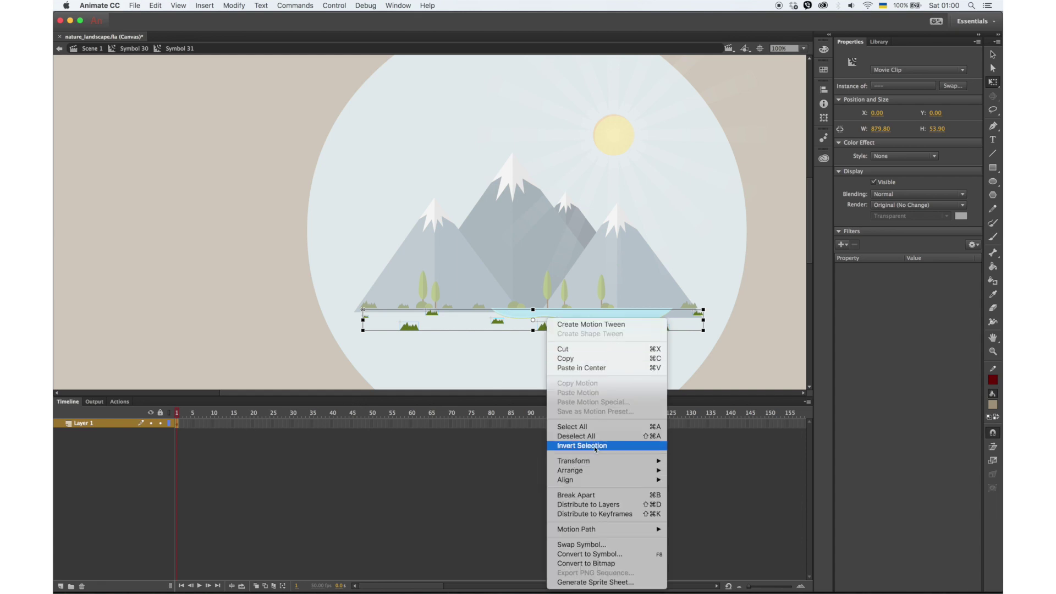
click(594, 505)
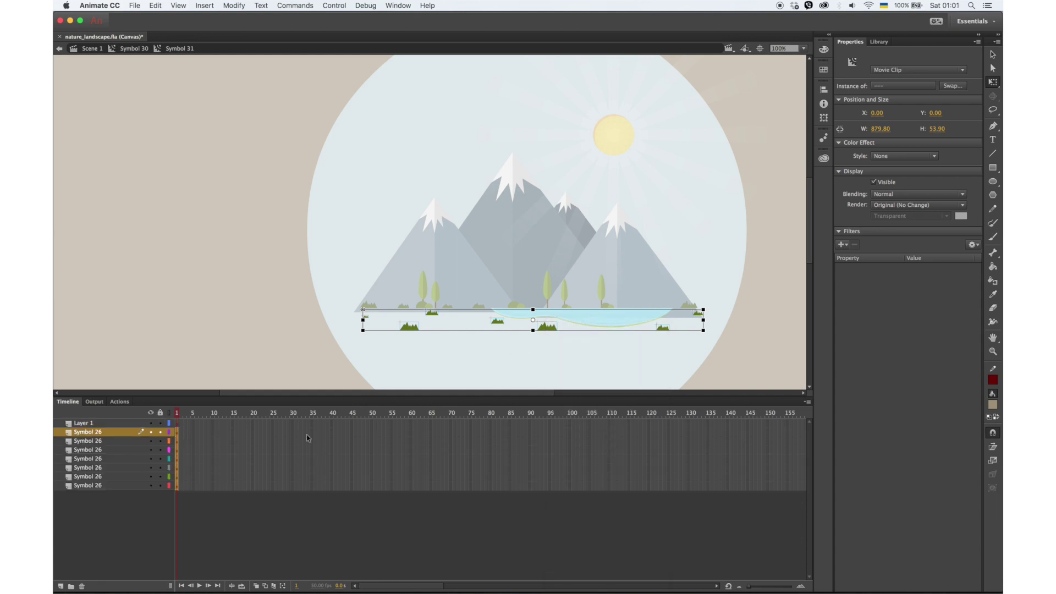
Step: Extend all the grass clump layers well past frame 155 and delete the empty Layer 1
drag(775, 438, 760, 500)
key(F5)
drag(541, 432, 620, 512)
click(507, 445)
click(82, 587)
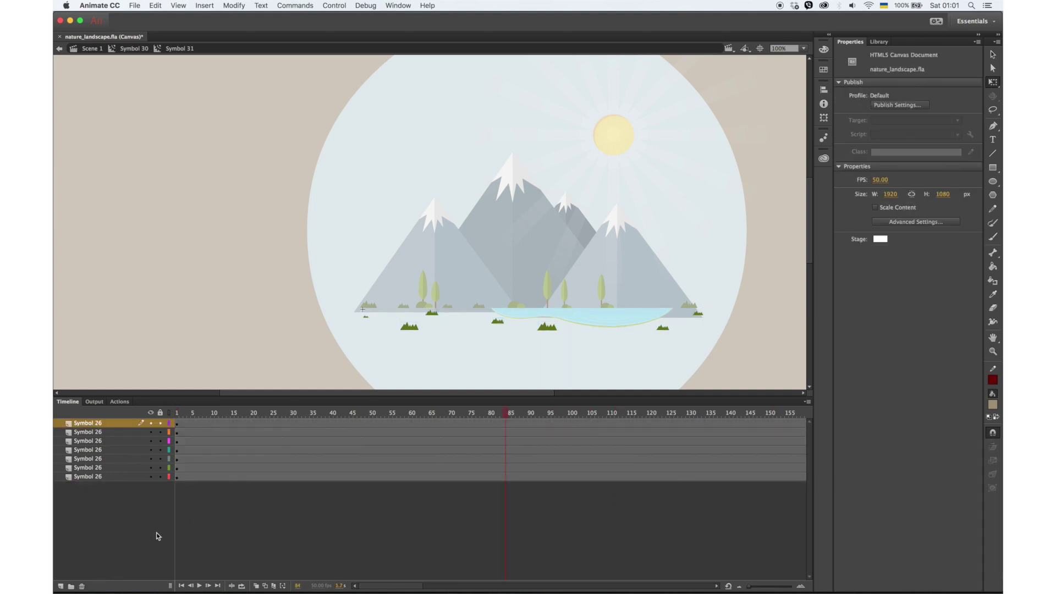
Step: Create classic tweens on all Symbol 26 layers and add keyframes to them at frame 9
drag(178, 433, 243, 477)
right_click(216, 477)
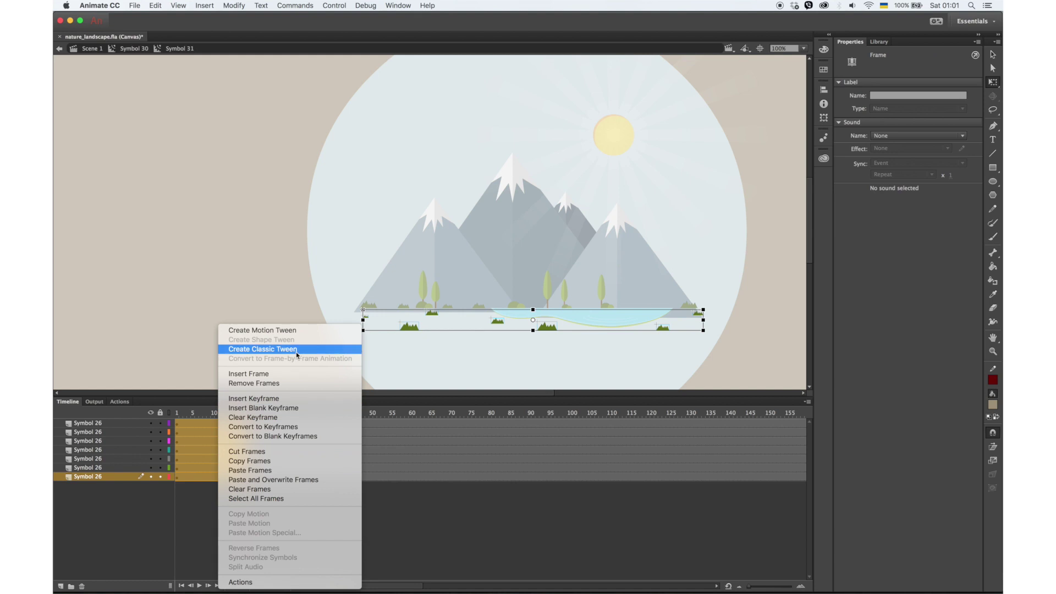
click(237, 352)
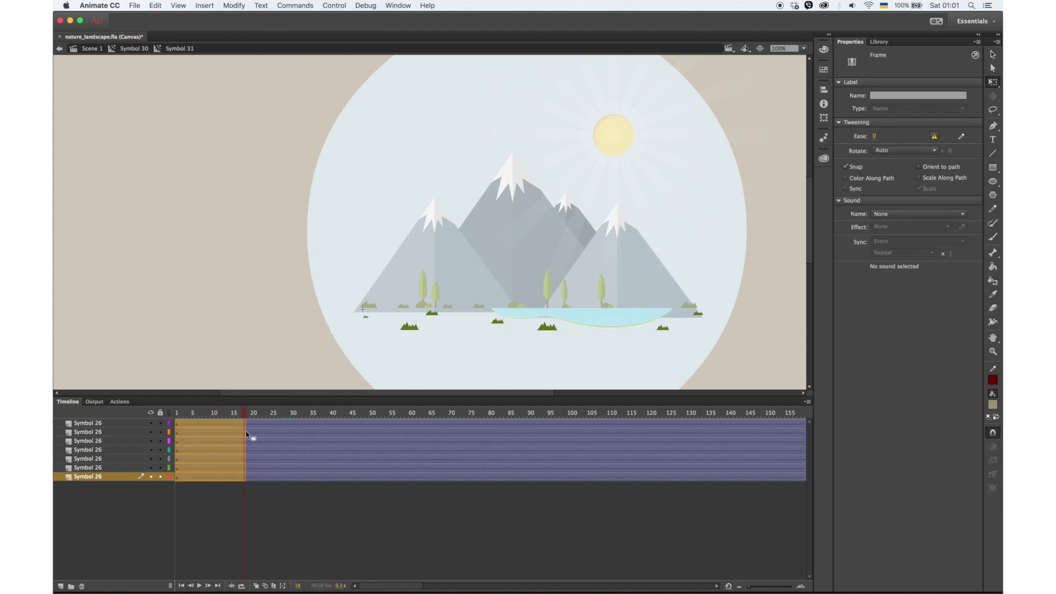
drag(241, 425, 242, 444)
drag(208, 478, 179, 477)
key(F6)
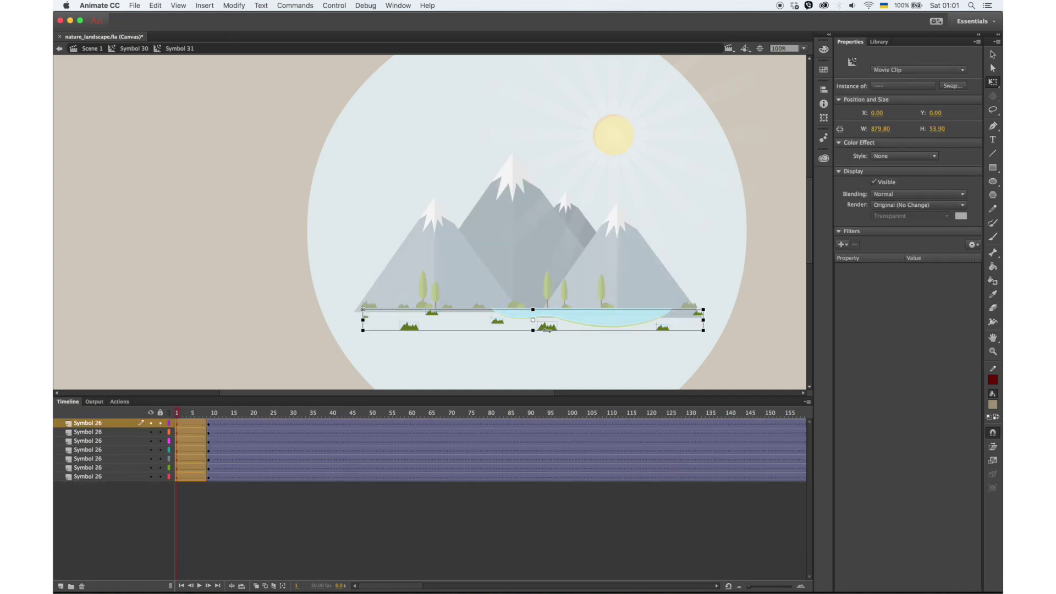
Step: Squash the three lowest grass clumps down to their bases at frame 1
click(432, 340)
click(411, 328)
shift+click(547, 328)
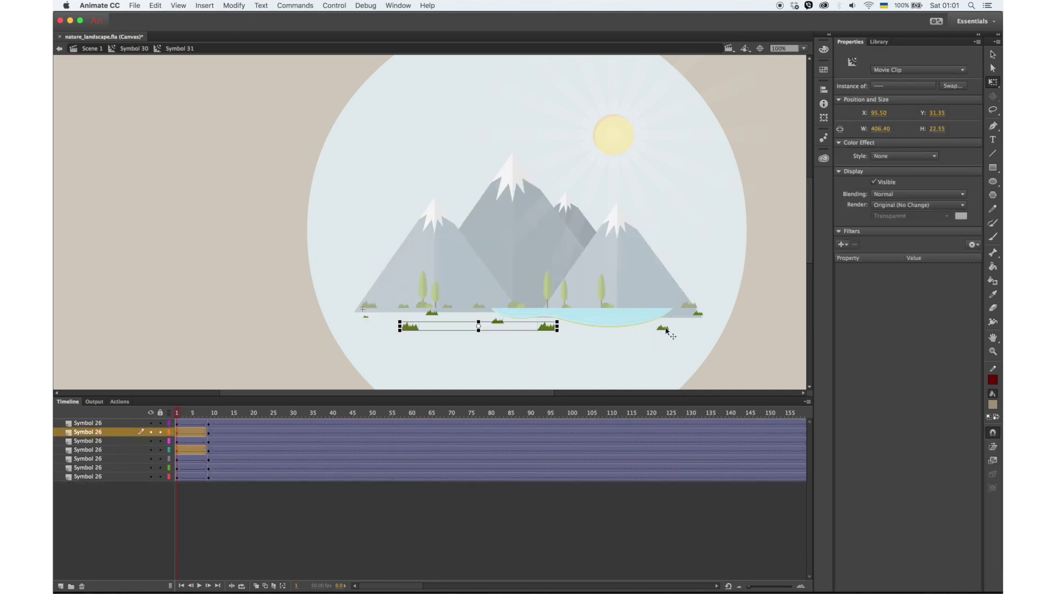
shift+click(664, 328)
drag(534, 324, 535, 329)
Step: Add keyframes at frame 14 on all seven grass clump layers
drag(229, 425, 231, 479)
key(F6)
drag(209, 424, 210, 478)
click(300, 361)
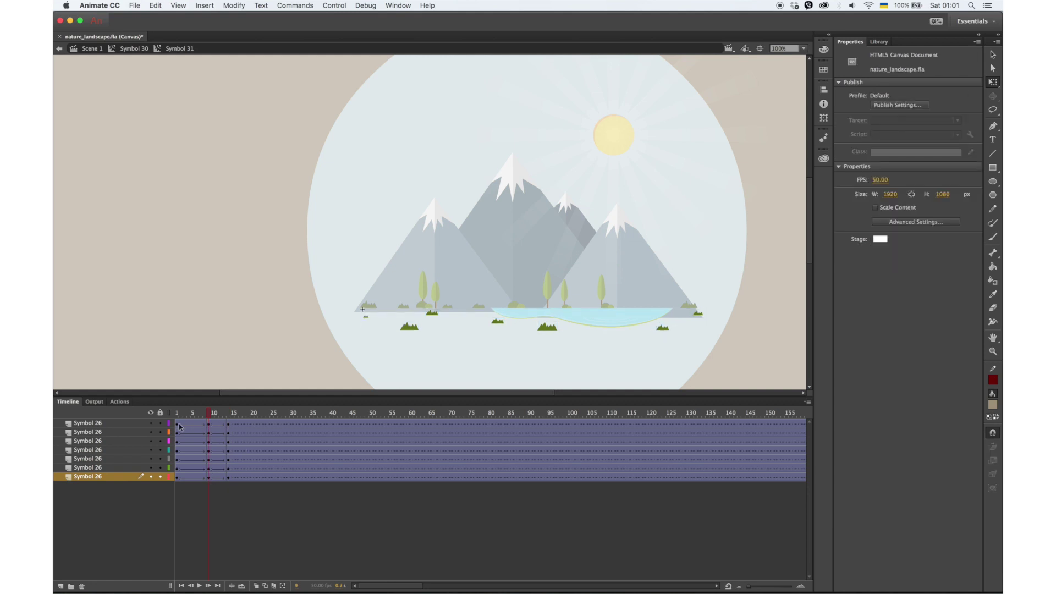
Step: Squash the grass clump at the far right end of the ground flat at frame 1
click(178, 424)
click(697, 314)
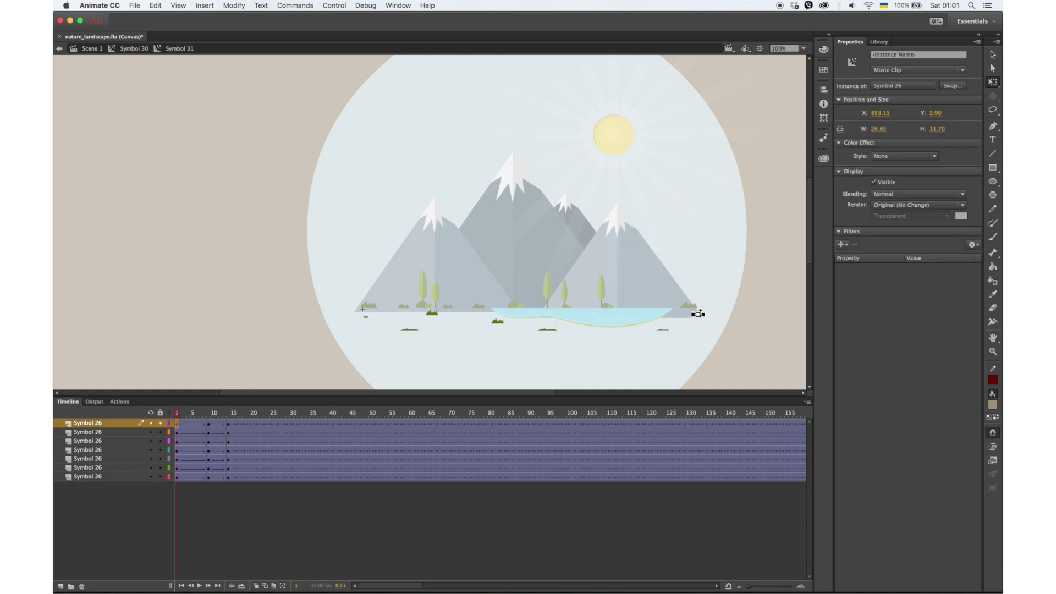
mouse_move(180, 417)
mouse_down()
mouse_move(193, 416)
mouse_move(177, 417)
mouse_up()
key(super+equal)
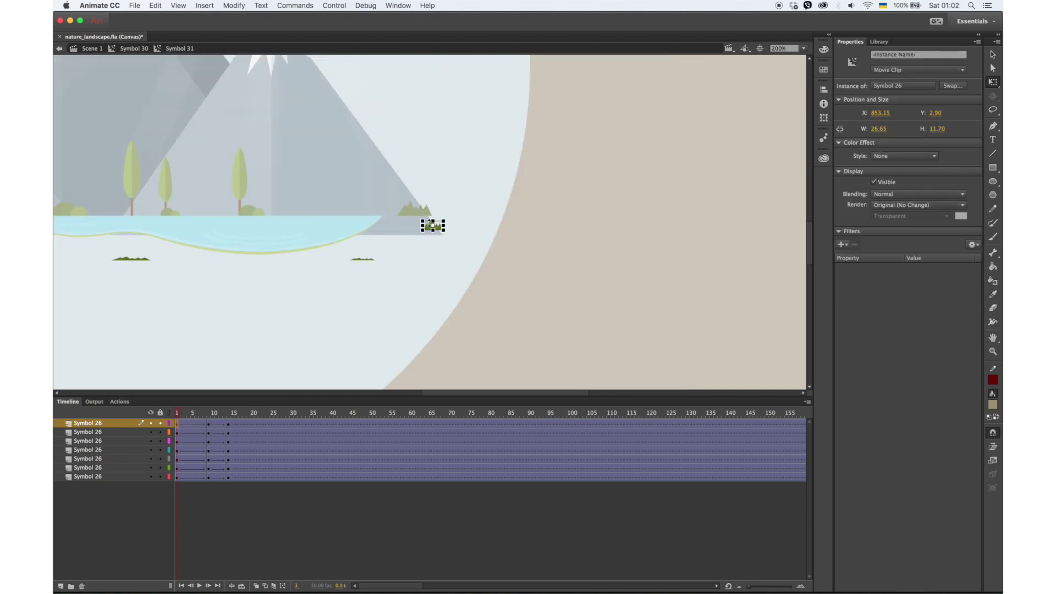
drag(434, 220, 433, 229)
Step: Squash the remaining grass clumps, beside the lake and on the left side, flat at frame 1
drag(177, 416, 219, 416)
drag(455, 393, 373, 394)
click(406, 243)
drag(185, 417, 177, 416)
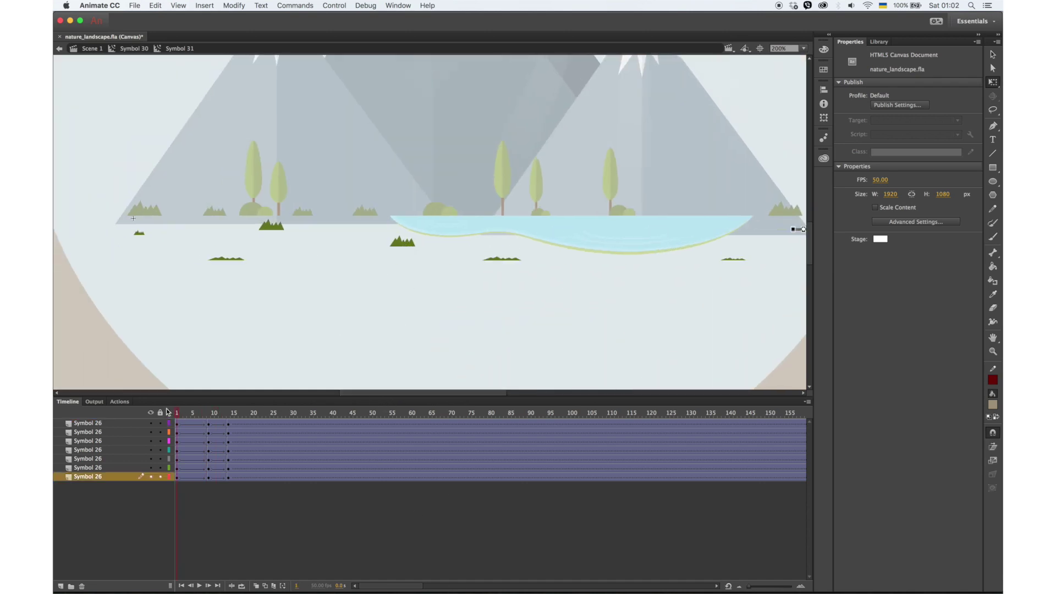
click(402, 242)
drag(401, 234, 402, 240)
click(272, 226)
drag(271, 219, 271, 227)
click(138, 234)
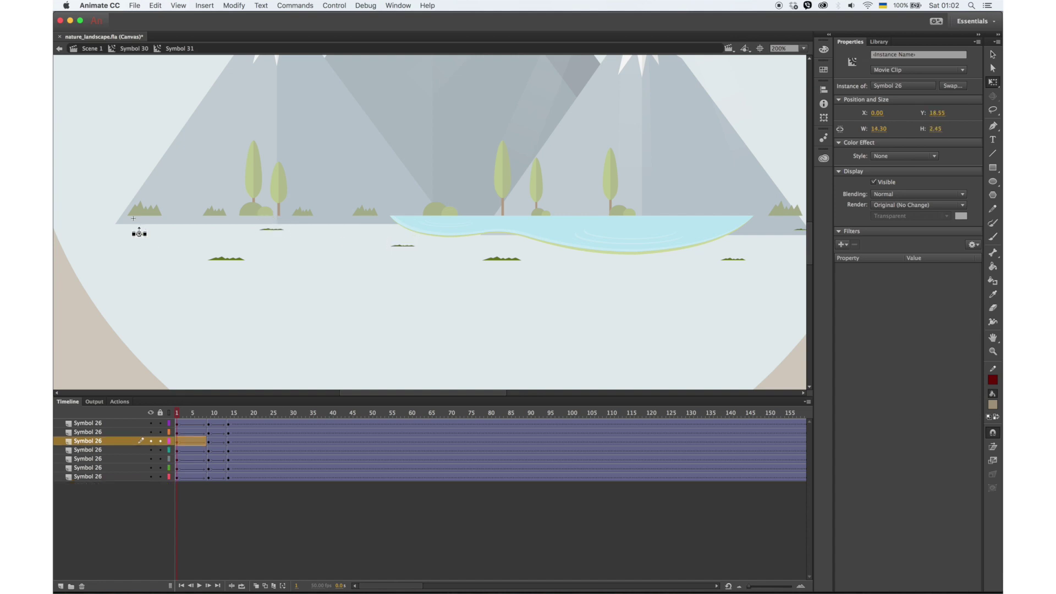
Step: Stretch each grass clump upward at frame 9, keeping its base in place, to overshoot its final height
drag(177, 417, 209, 477)
scroll(409, 397, right, 5)
click(643, 288)
click(594, 253)
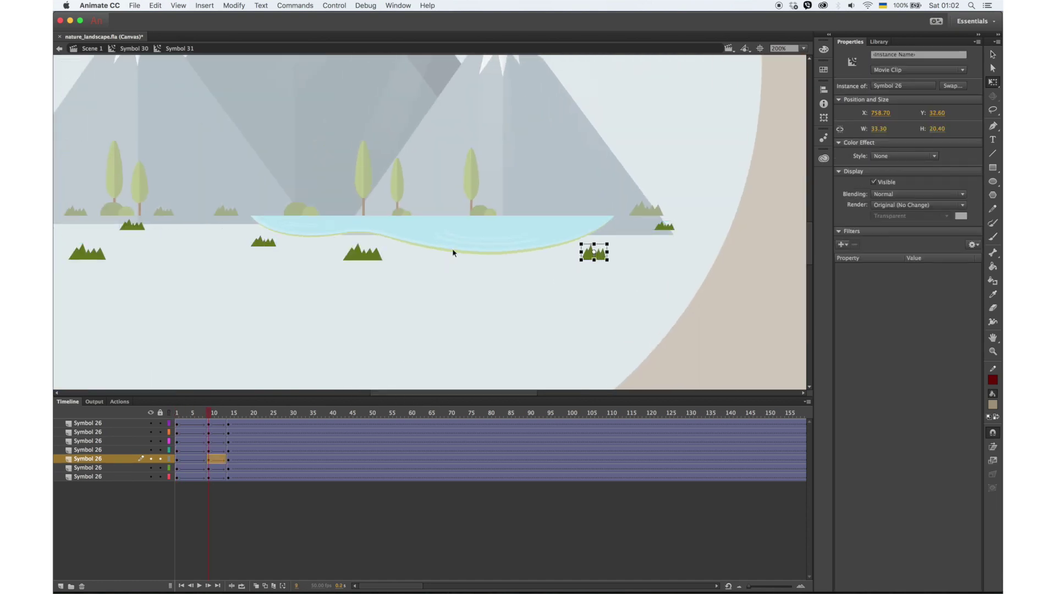
click(363, 252)
click(264, 236)
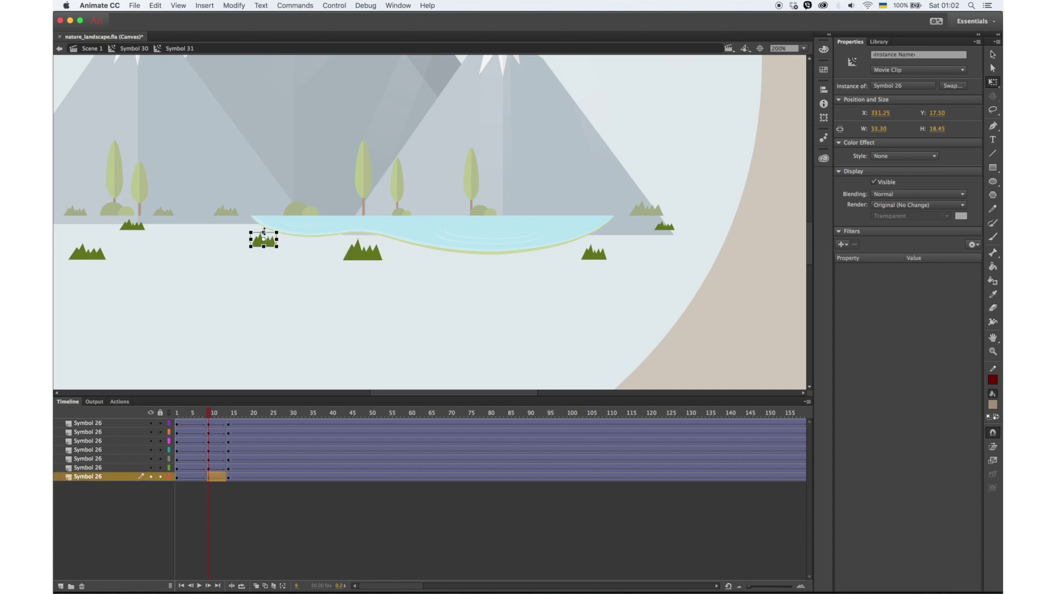
click(664, 228)
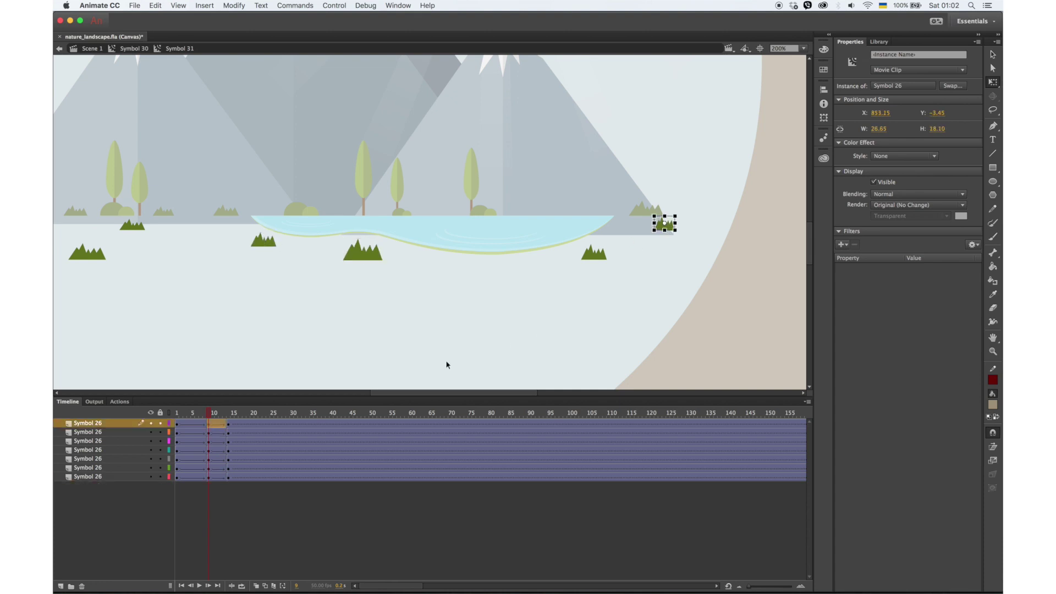
scroll(446, 365, left, 10)
click(404, 223)
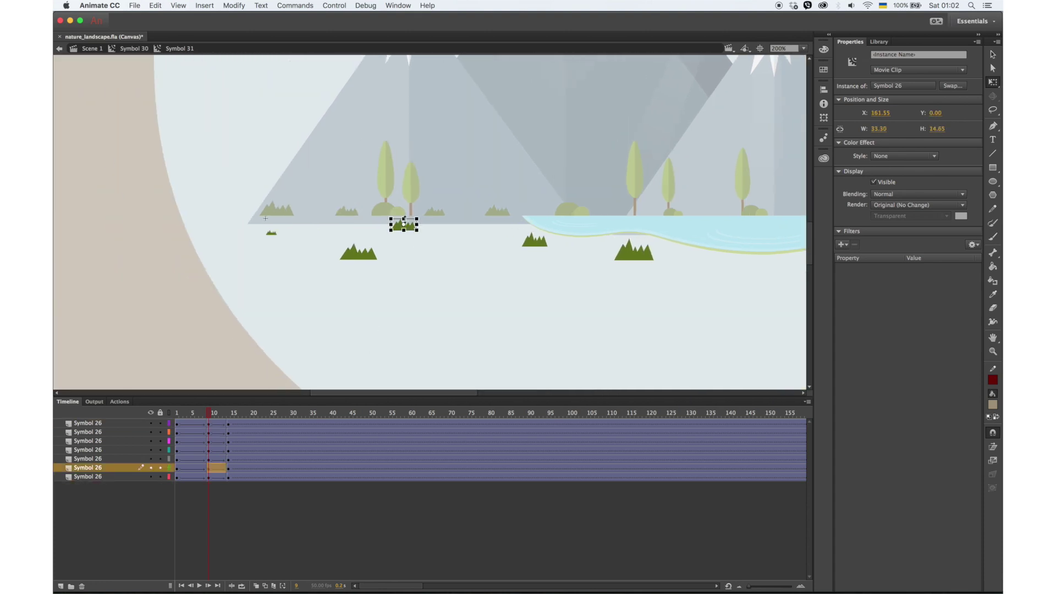
click(359, 252)
click(272, 231)
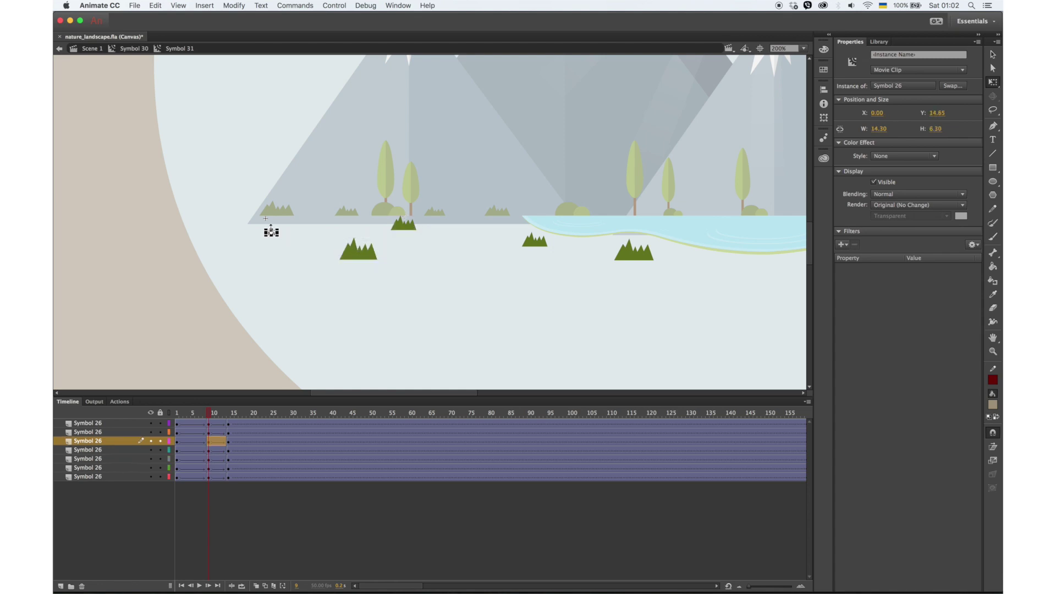
Step: Stagger the start frames of the grass clump layers so the clumps grow at different times
drag(208, 413, 294, 454)
click(286, 452)
drag(247, 424, 353, 414)
click(352, 432)
Step: Return to Symbol 30 and move the start of the Symbol 31 layer to frame 79
double_click(211, 348)
drag(183, 441, 277, 443)
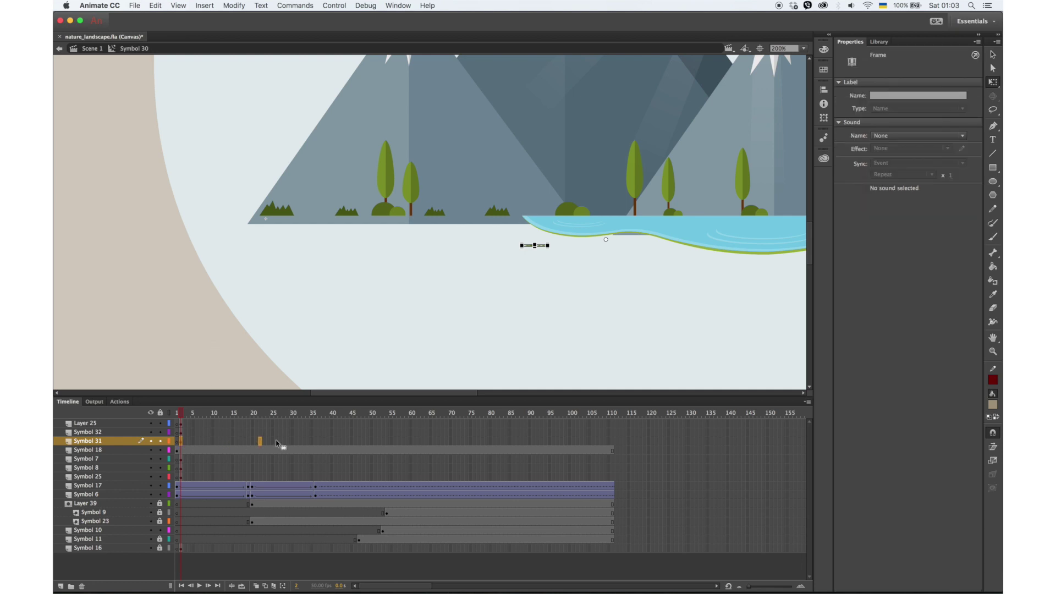
drag(382, 442, 383, 441)
drag(616, 416, 499, 414)
drag(384, 442, 486, 441)
Step: Extend the animated layers in Symbol 30 to frame 161
click(554, 412)
key(F5)
key(F5)
key(F5)
key(F5)
key(F5)
key(F5)
key(F5)
key(F5)
key(F5)
key(F5)
key(F5)
key(F5)
key(F5)
key(F5)
key(F5)
key(F5)
key(F5)
key(F5)
key(F5)
key(F5)
key(F5)
key(F5)
key(F5)
key(F5)
key(F5)
key(F5)
key(F5)
key(F5)
key(F5)
key(F5)
key(F5)
key(F5)
scroll(436, 578, right, 8)
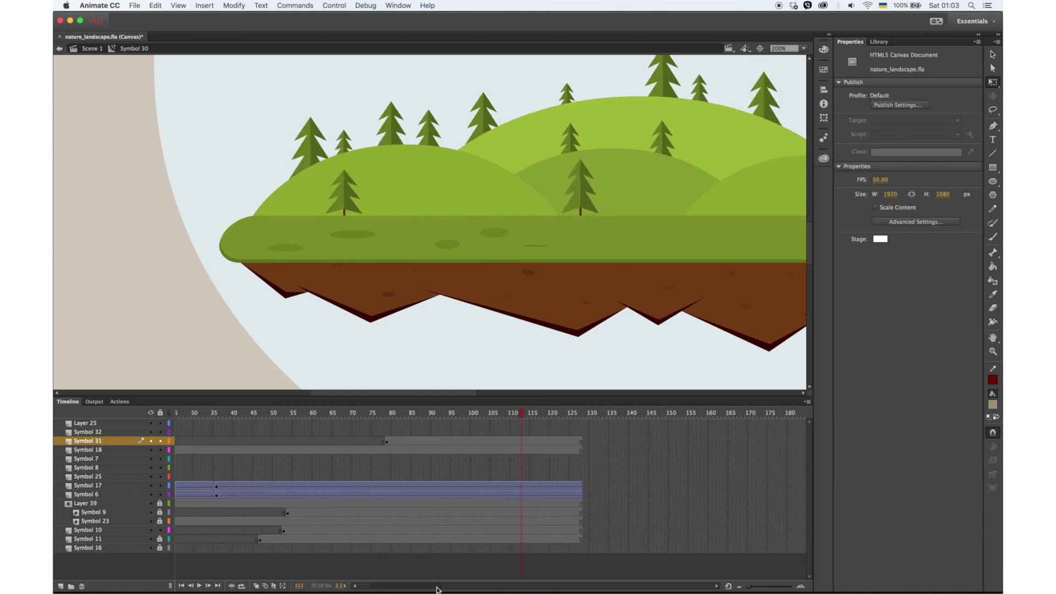
key(F5)
key(F5)
key(F5)
key(F5)
key(F5)
key(F5)
key(F5)
key(F5)
key(F5)
key(F5)
key(F5)
key(F5)
key(F5)
key(F5)
key(F5)
key(F5)
key(F5)
key(F5)
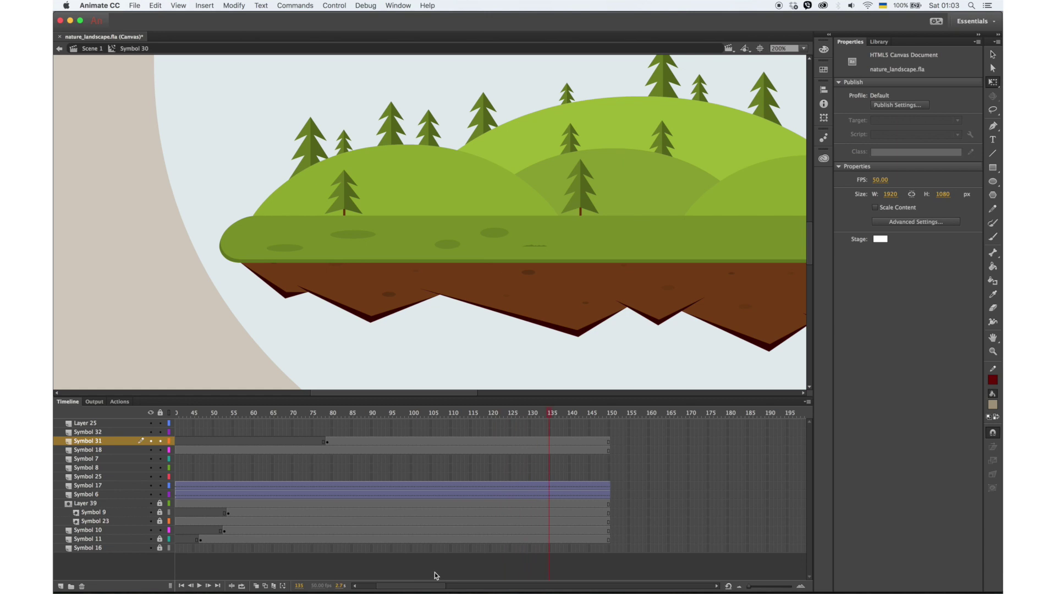
Step: Change the Symbol 31 grass instance from movie clip to Graphic and preview the grass growing on the island
click(307, 414)
click(371, 441)
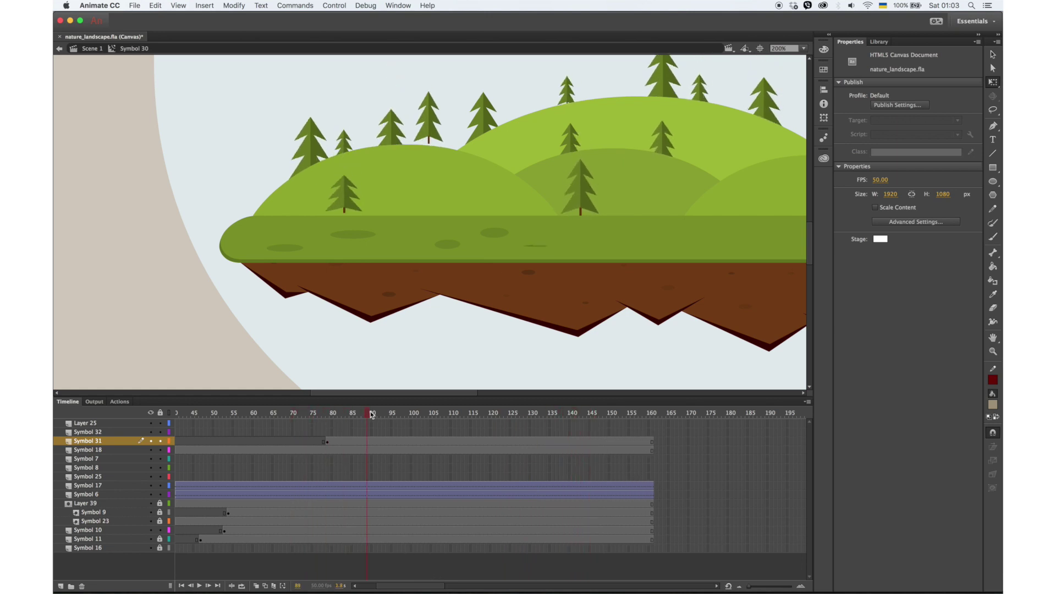
click(994, 55)
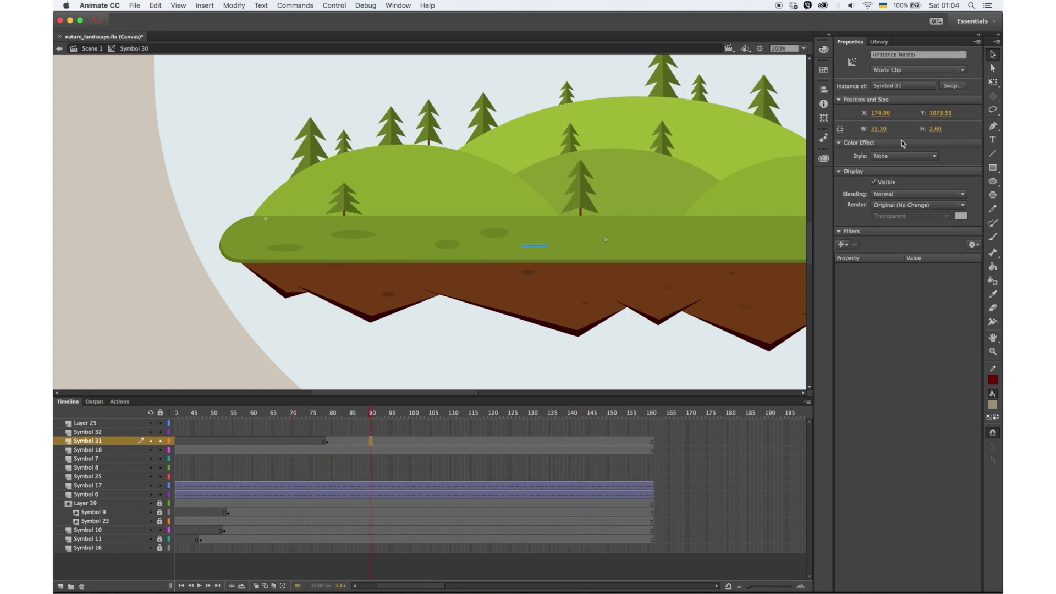
click(903, 70)
click(899, 103)
drag(361, 417, 566, 407)
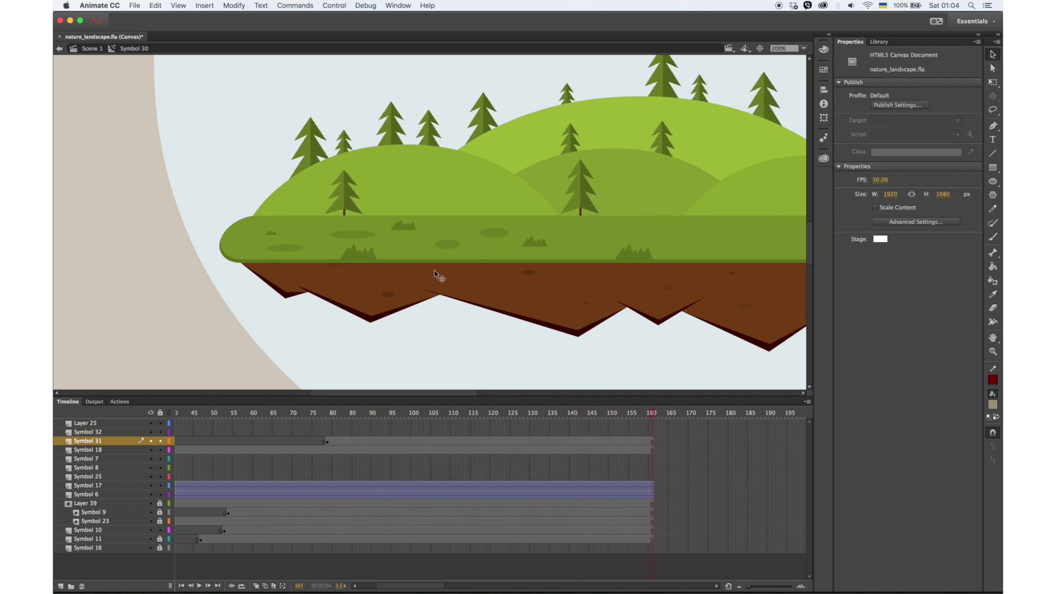
drag(429, 394, 463, 397)
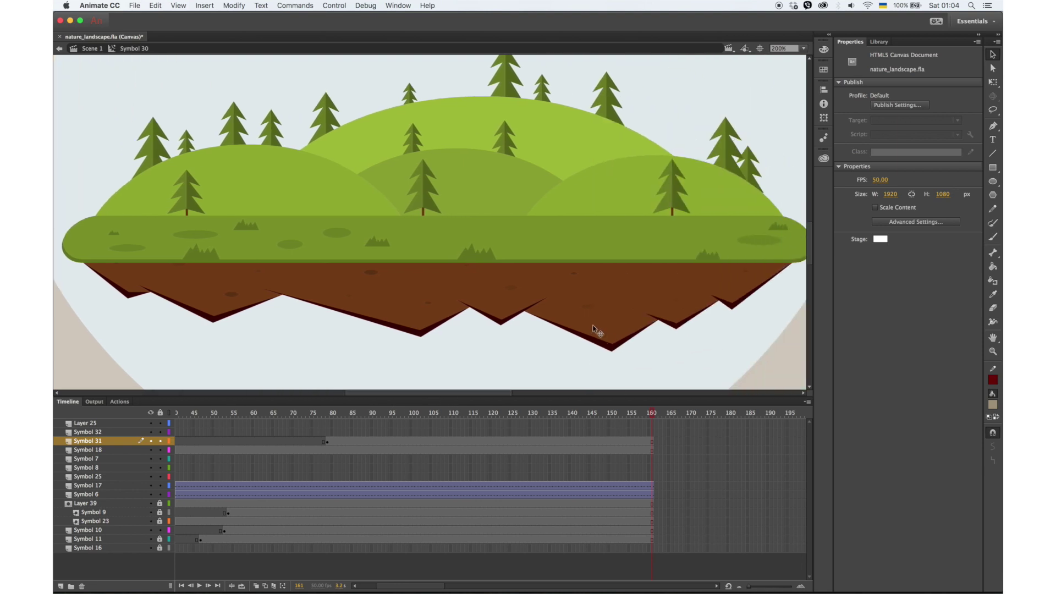
key(super+minus)
drag(400, 584, 369, 584)
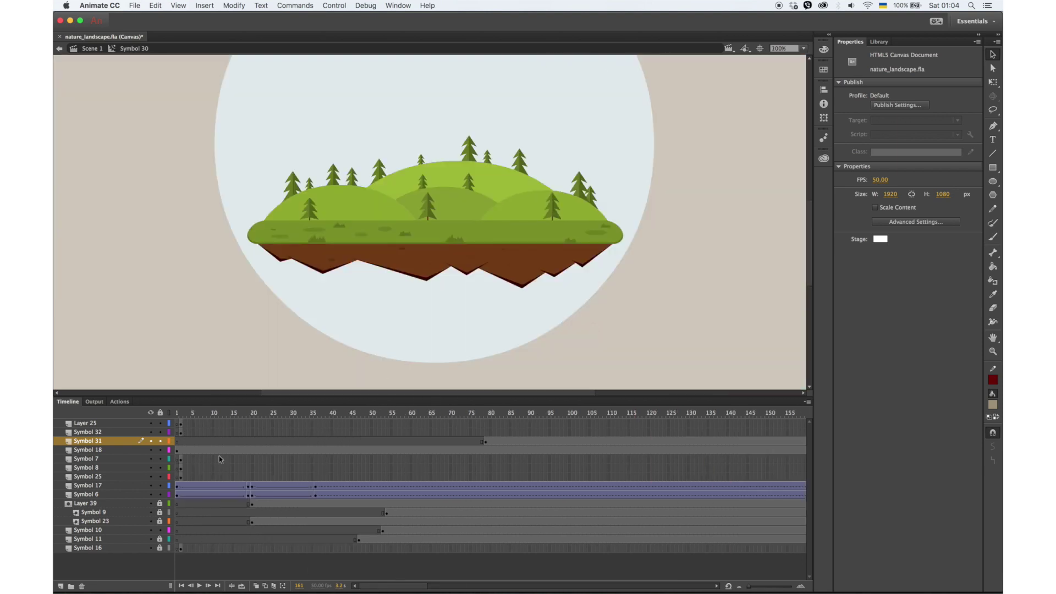
Step: Move the start of the Symbol 25 lake layer to frame 79 and extend the layer to frame 161
drag(182, 413, 203, 412)
click(501, 233)
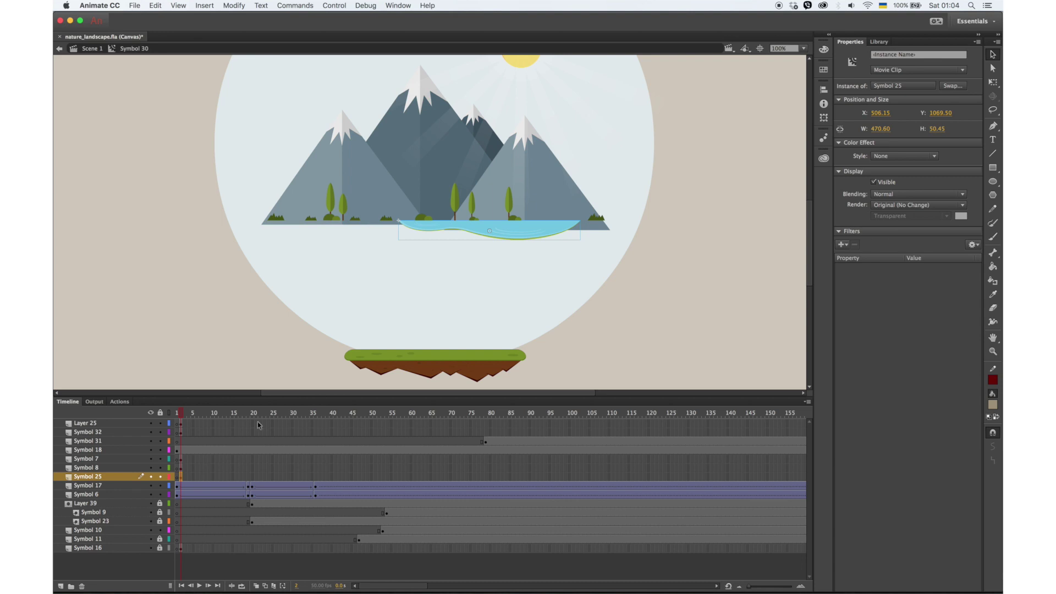
click(182, 477)
click(485, 477)
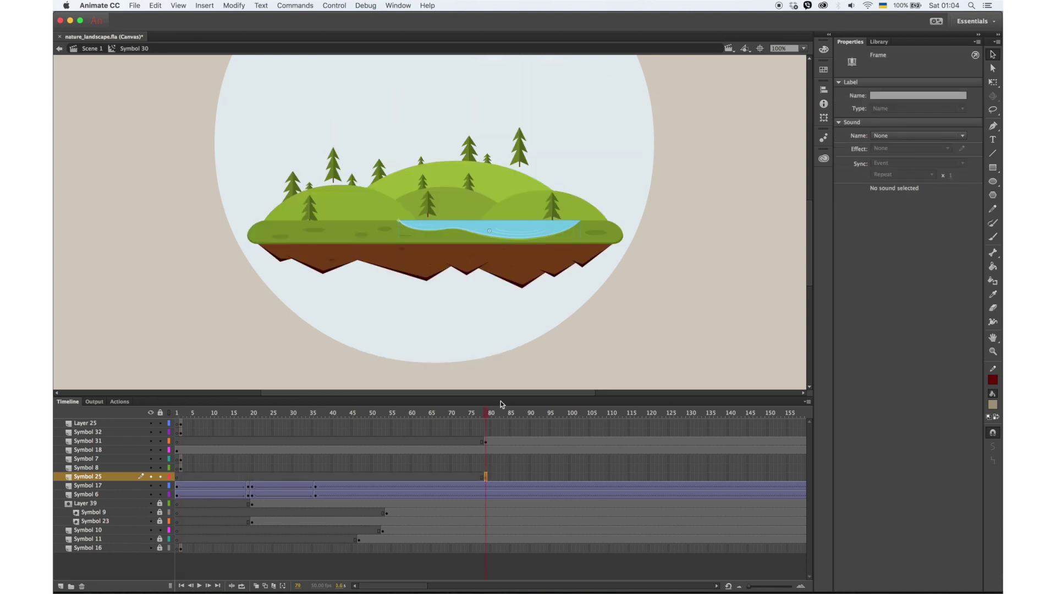
drag(420, 587, 431, 587)
click(716, 477)
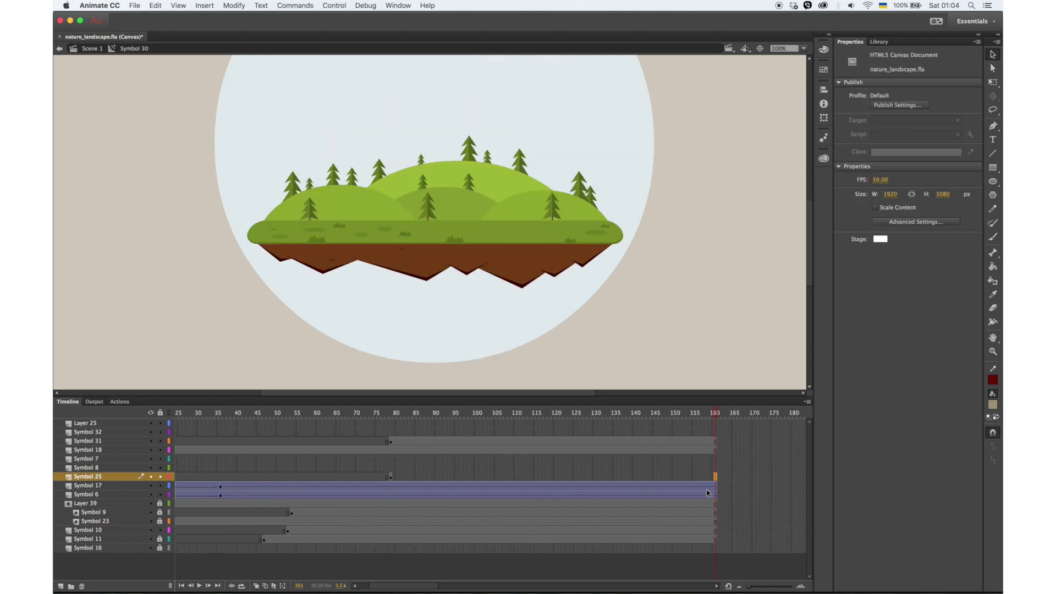
key(F5)
Step: Break the lake apart and paste its copy in place on a new layer above, with both layers starting at frame 99
click(391, 478)
key(super+b)
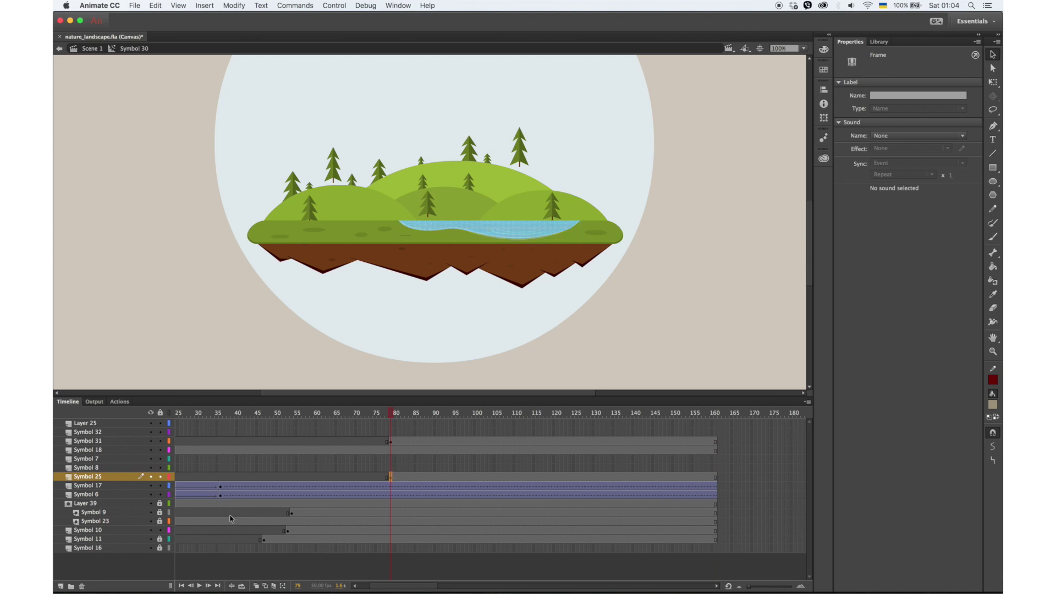
click(60, 586)
drag(392, 481, 470, 489)
click(469, 477)
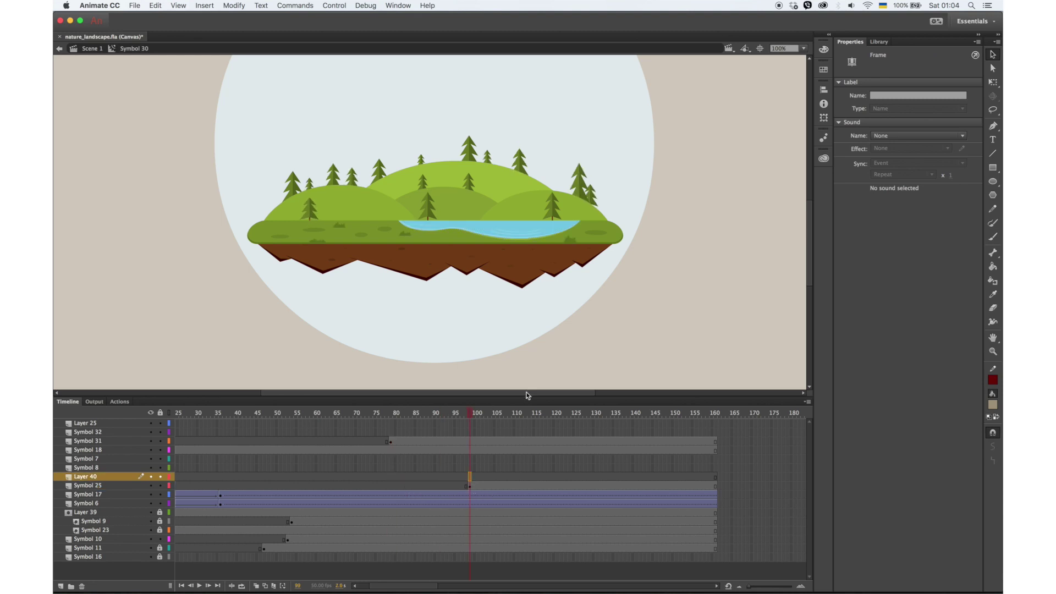
right_click(631, 340)
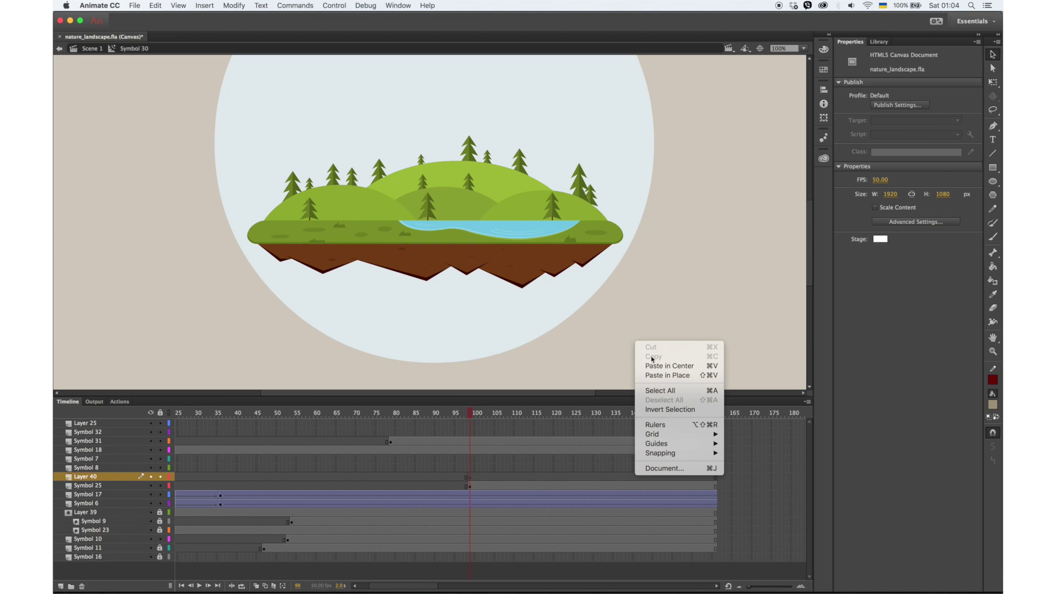
click(656, 377)
Step: Fill the lake copy on Layer 40 with dark grey and give it a classic tween with a keyframe at frame 127
click(994, 405)
click(871, 444)
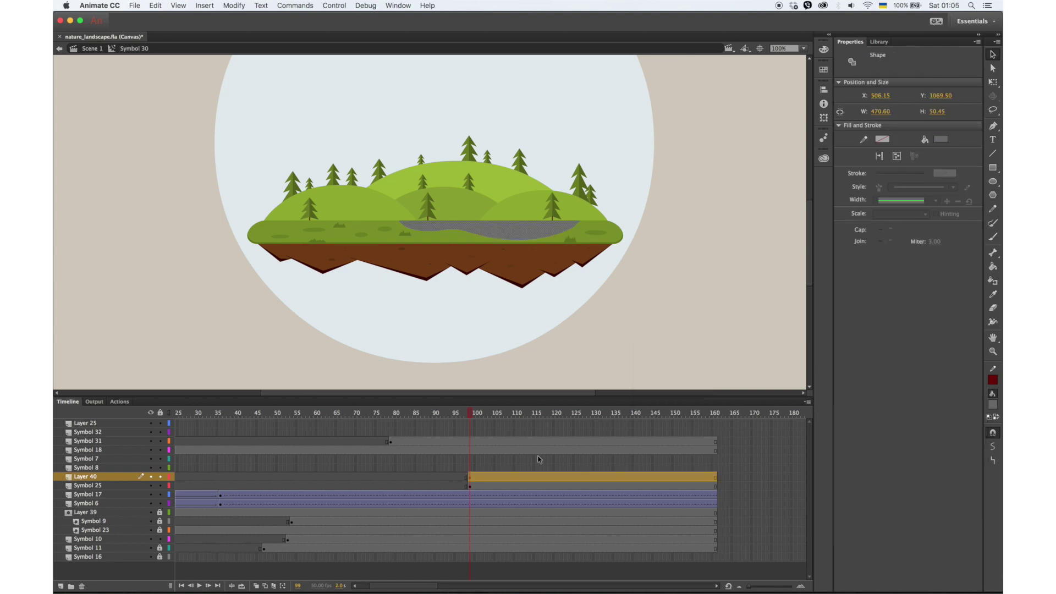
right_click(507, 482)
click(539, 350)
click(561, 477)
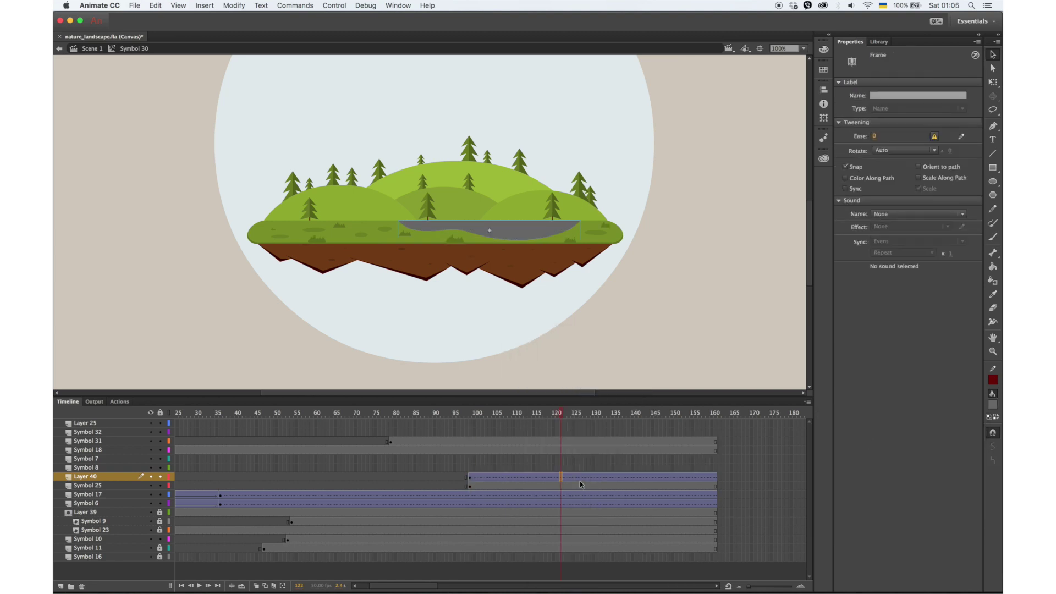
Step: Adjust the tween's ease at frame 99 and move the grey lake shape about 51 px up, clear of the lake
click(471, 478)
drag(880, 135, 969, 145)
click(534, 234)
key(shift+Up)
key(shift+Up)
key(shift+Up)
key(Up)
key(Up)
key(Up)
key(Up)
key(Up)
key(Up)
key(Up)
key(Up)
key(Up)
key(Up)
key(Up)
key(Up)
key(Up)
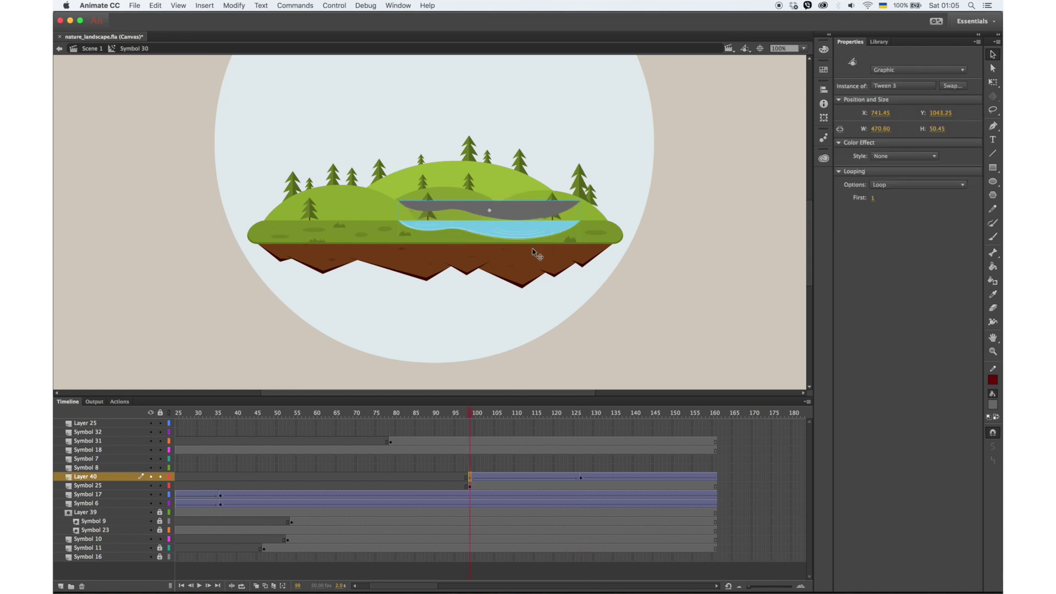
Step: Turn Layer 40 into a mask for the Symbol 25 lake layer and preview the lake reveal
right_click(120, 474)
click(160, 486)
drag(471, 413, 555, 431)
drag(477, 428, 582, 435)
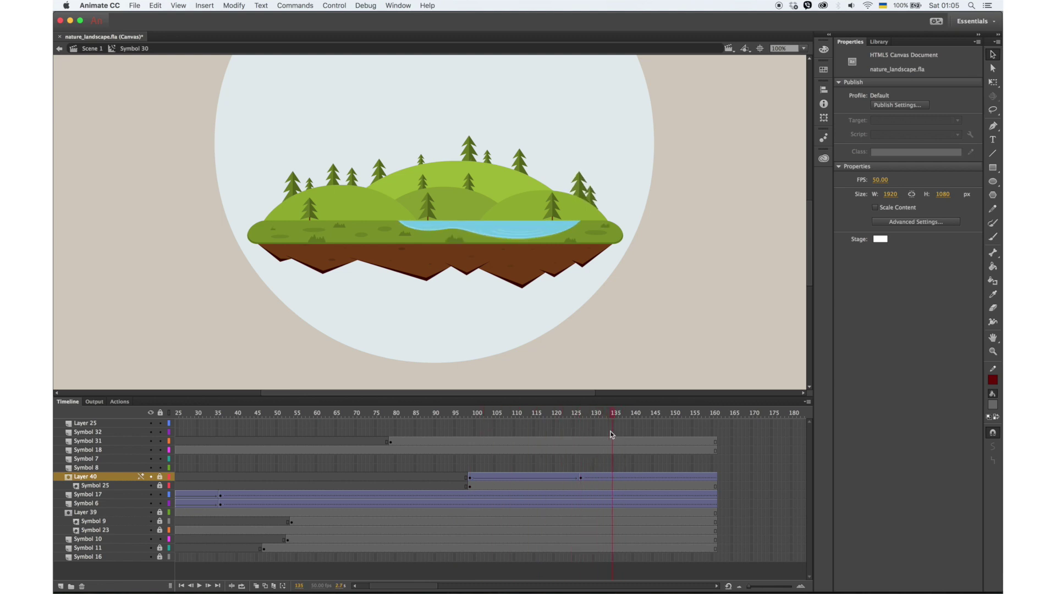
Step: Open Symbol 8, change its trees to Graphic instances and distribute them to separate layers
drag(401, 587, 391, 586)
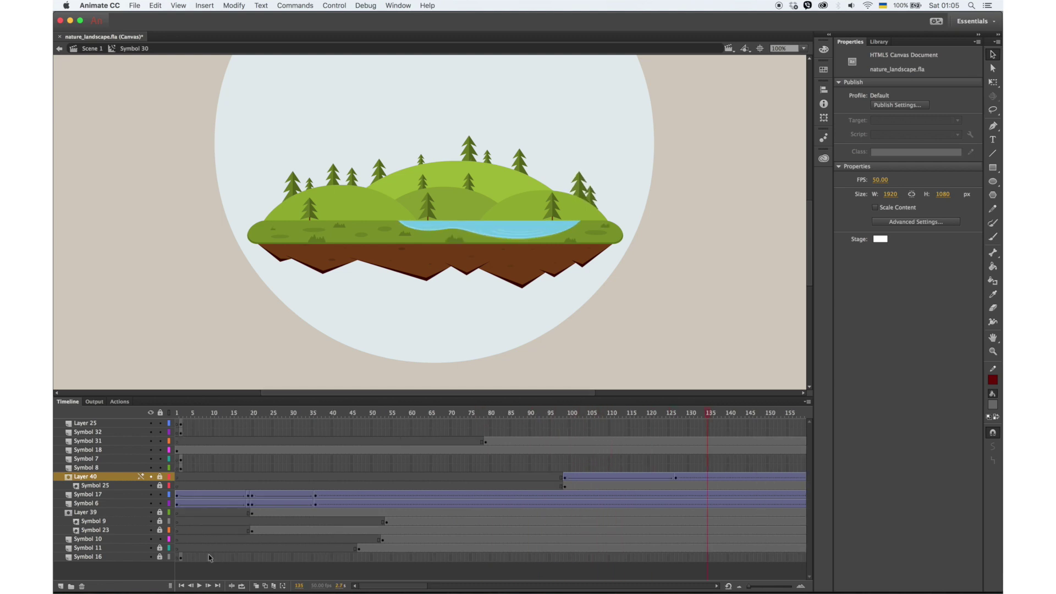
click(179, 558)
click(181, 561)
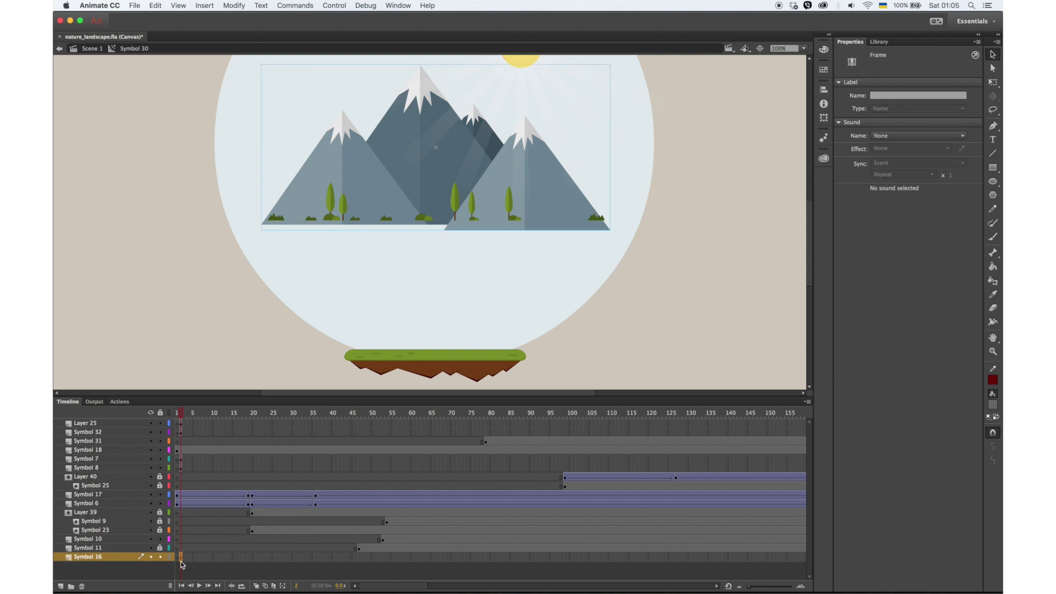
click(181, 468)
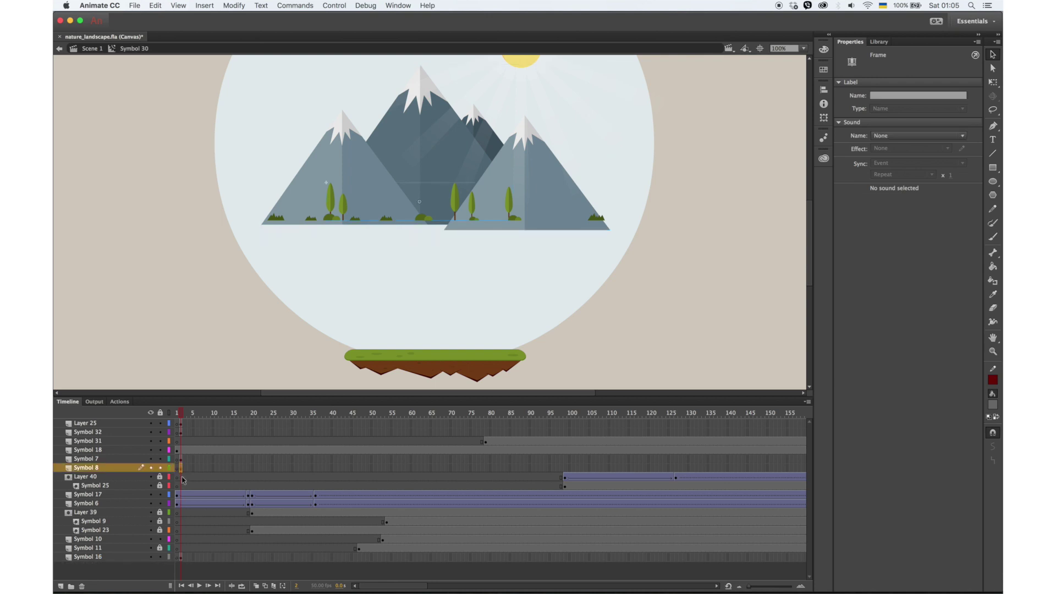
double_click(342, 211)
click(919, 69)
click(891, 89)
right_click(509, 207)
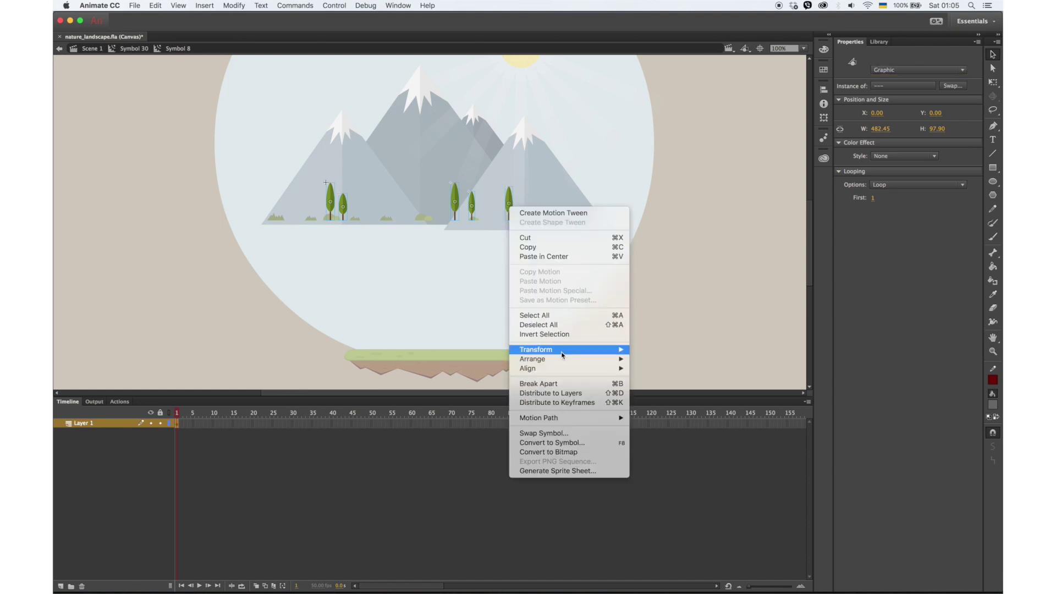
click(562, 393)
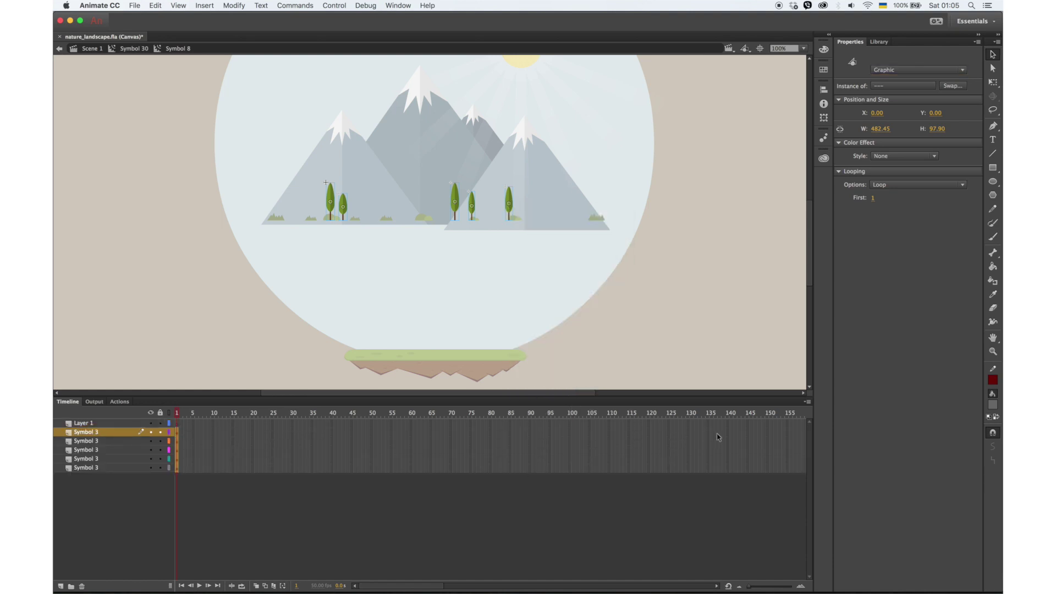
Step: Extend the five Symbol 3 tree layers in Symbol 8 past frame 155
drag(719, 435, 725, 474)
key(F5)
drag(703, 433, 543, 471)
key(F5)
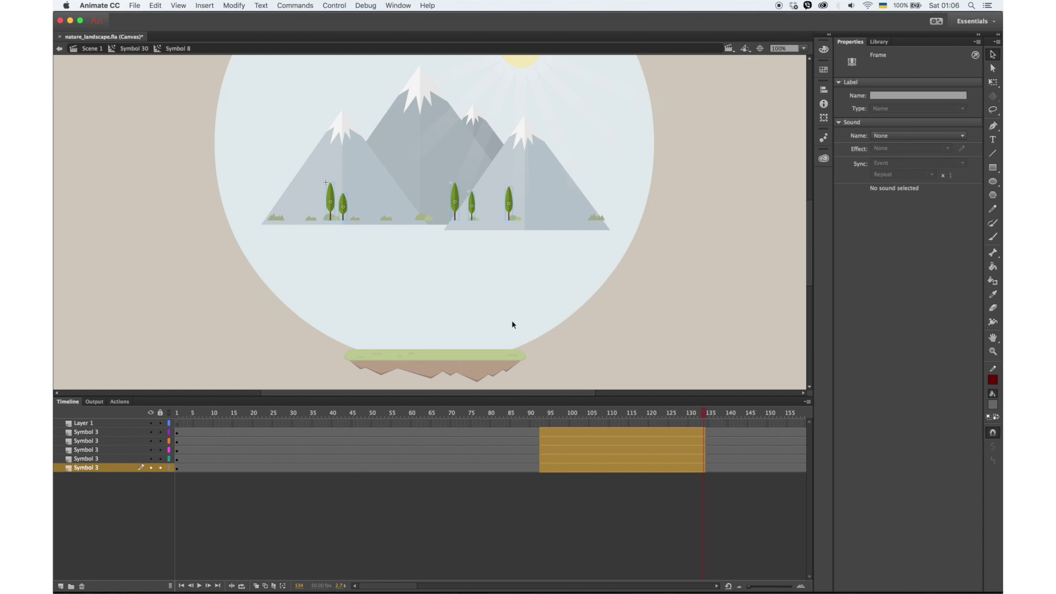
Step: Inside Symbol 3, extend the tree layer, create a classic tween and add keyframes at frames 10, 15 and 19
double_click(509, 207)
click(390, 426)
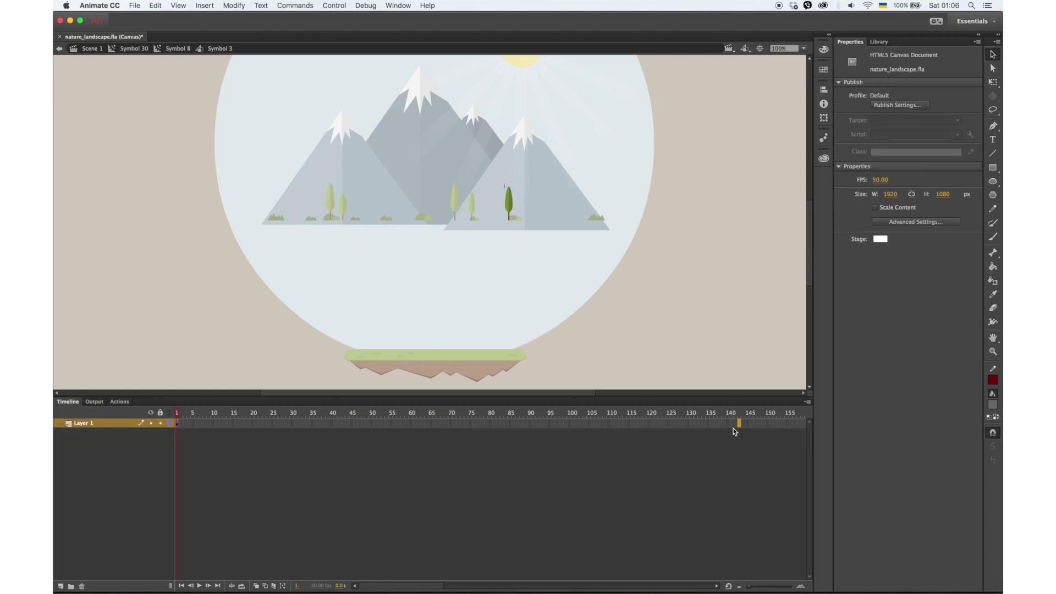
right_click(710, 430)
click(759, 346)
drag(637, 424, 456, 425)
click(246, 427)
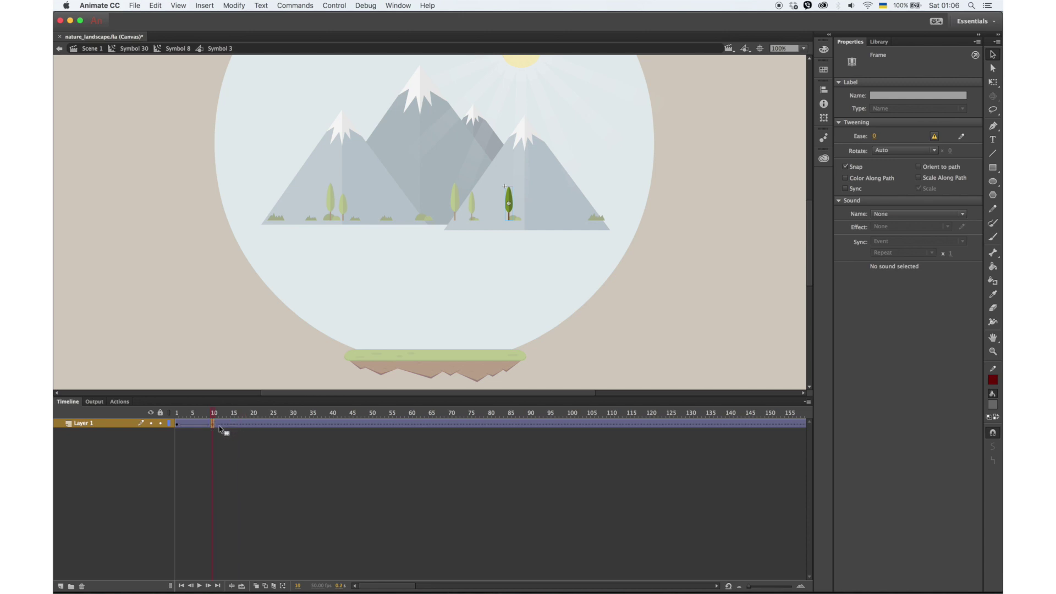
click(249, 425)
key(F6)
Step: At frame 1, move the tree about 100 px straight down below its final position
click(176, 425)
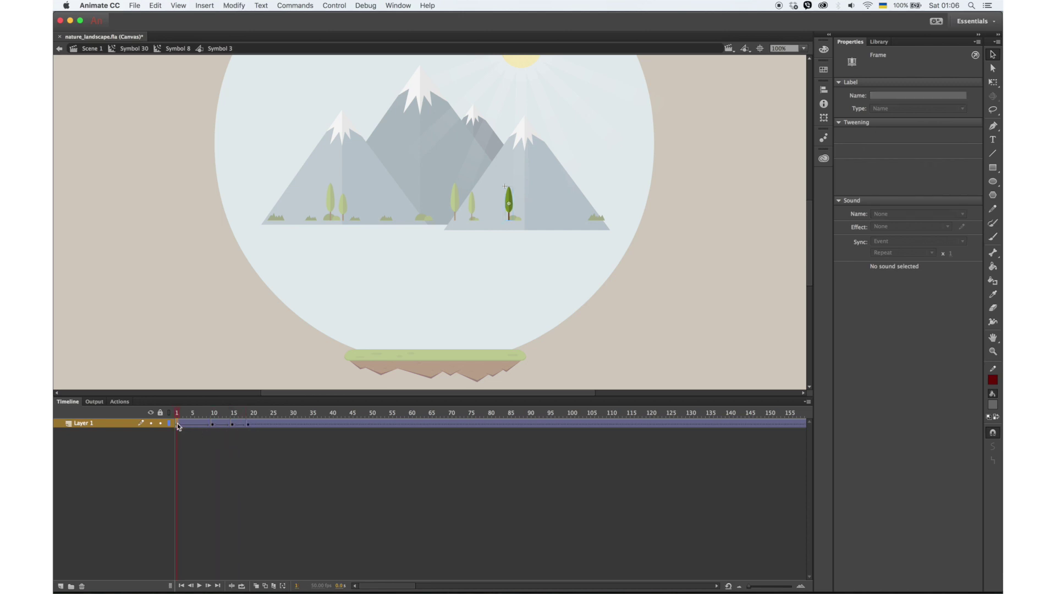
click(993, 83)
key(shift+Down)
key(shift+Down)
key(shift+Down)
key(shift+Down)
key(shift+Down)
key(shift+Down)
key(shift+Down)
key(shift+Down)
key(shift+Down)
key(shift+Down)
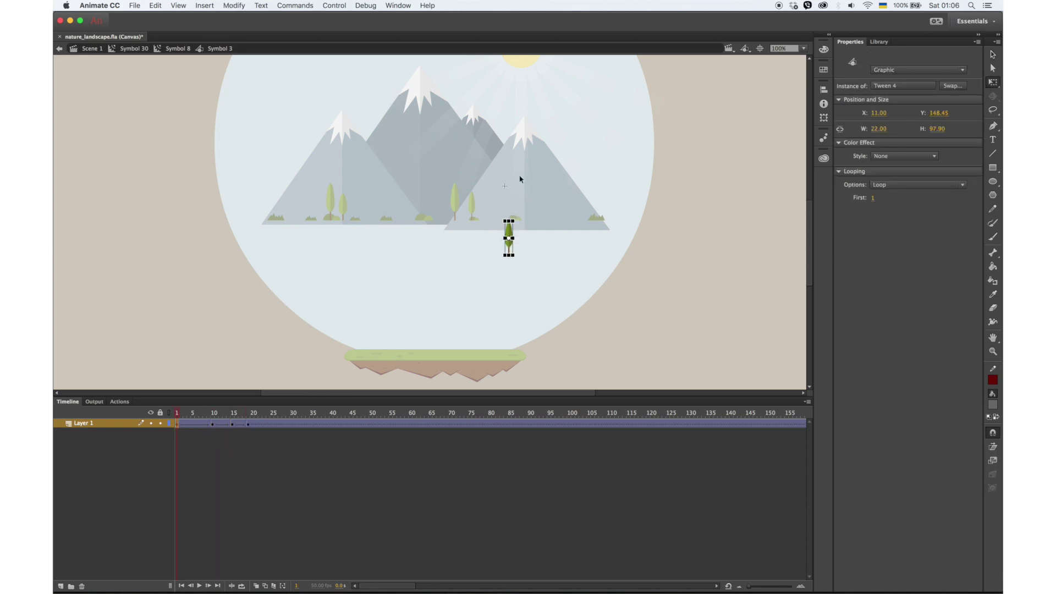
Step: Stretch the tree taller at frame 10, squash it to about 78 px high at frame 15, and preview the bounce
click(214, 425)
drag(511, 179, 511, 179)
click(233, 425)
click(505, 187)
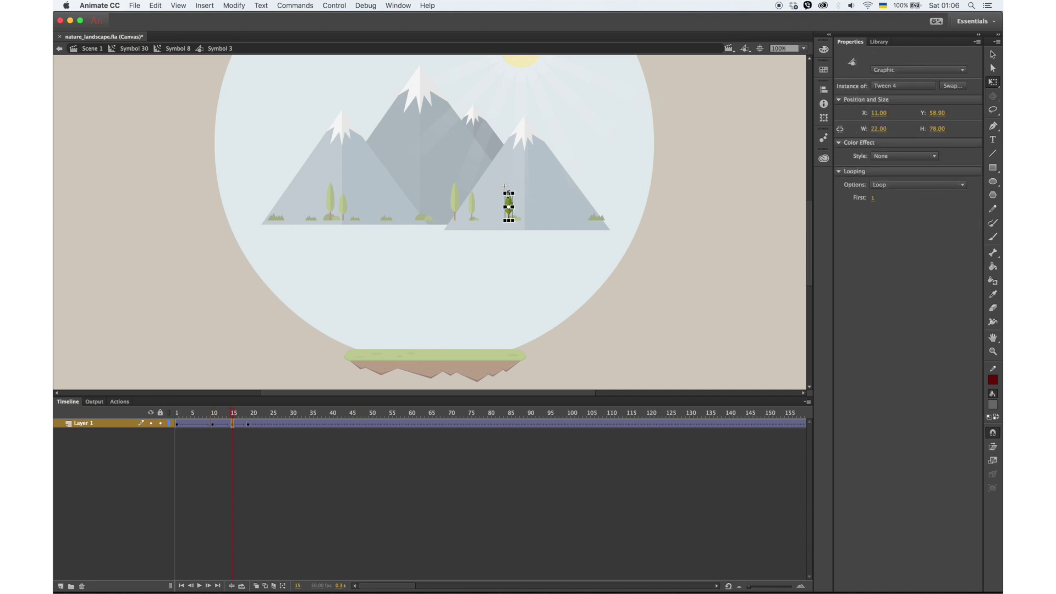
drag(236, 414, 257, 430)
click(249, 425)
drag(248, 415, 177, 459)
Step: Back in Symbol 8, stagger the starts of the five Symbol 3 layers about eight frames apart from the lowest layer up
double_click(241, 351)
drag(177, 459, 301, 435)
click(232, 450)
click(264, 450)
click(272, 435)
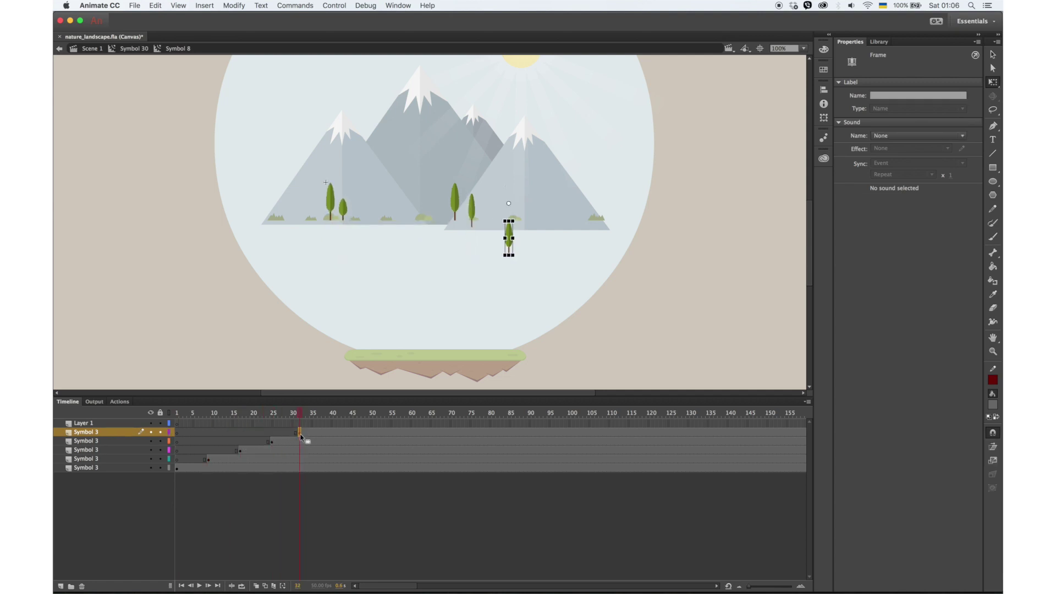
Step: Return to Symbol 30, move the start of the Symbol 8 layer to frame 127 and extend the layer to frame 161
double_click(289, 364)
drag(181, 468, 676, 469)
drag(416, 587, 444, 588)
click(556, 468)
key(F5)
Step: Extend the animated layers in Symbol 30 to frame 175
click(542, 414)
key(F5)
key(F5)
key(F5)
key(F5)
key(F5)
key(F5)
key(F5)
key(F5)
key(F5)
key(F5)
key(F5)
key(F5)
key(F5)
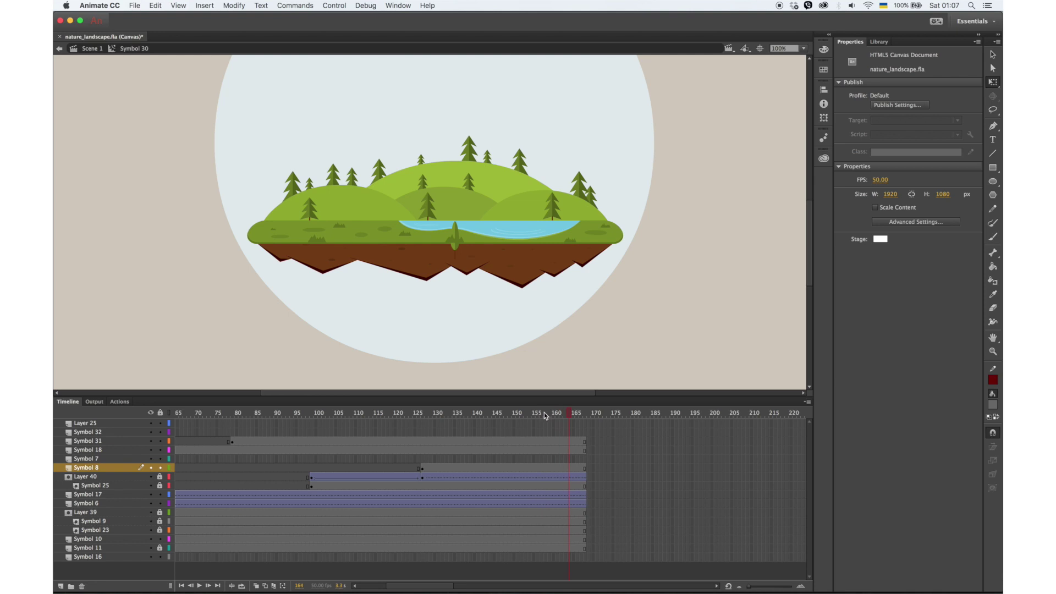
key(F5)
Step: Change the Symbol 8 trees instance from movie clip to Graphic
drag(542, 414, 446, 420)
click(482, 470)
key(v)
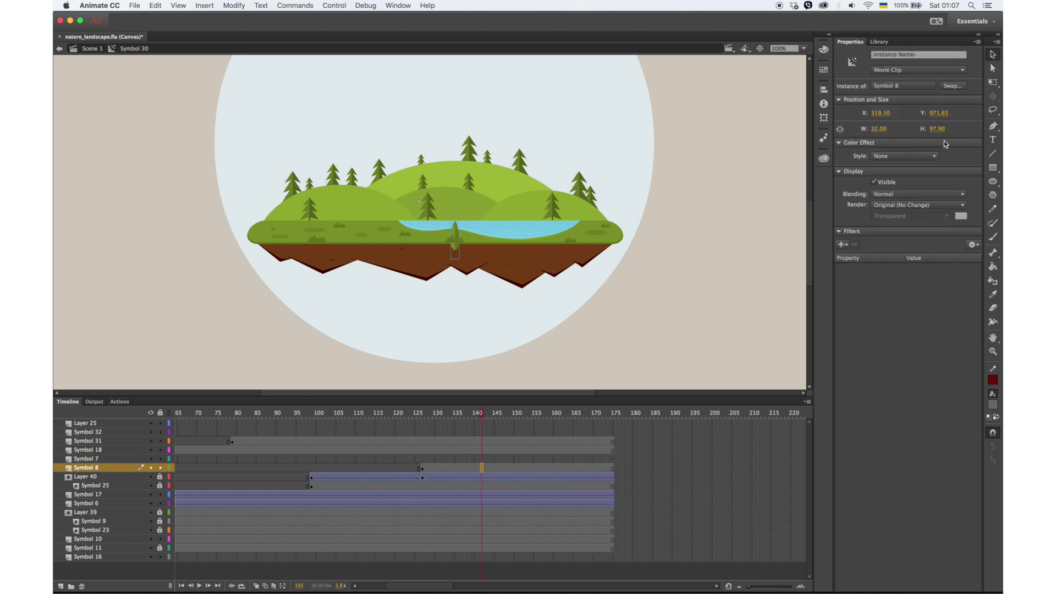
click(918, 70)
click(912, 94)
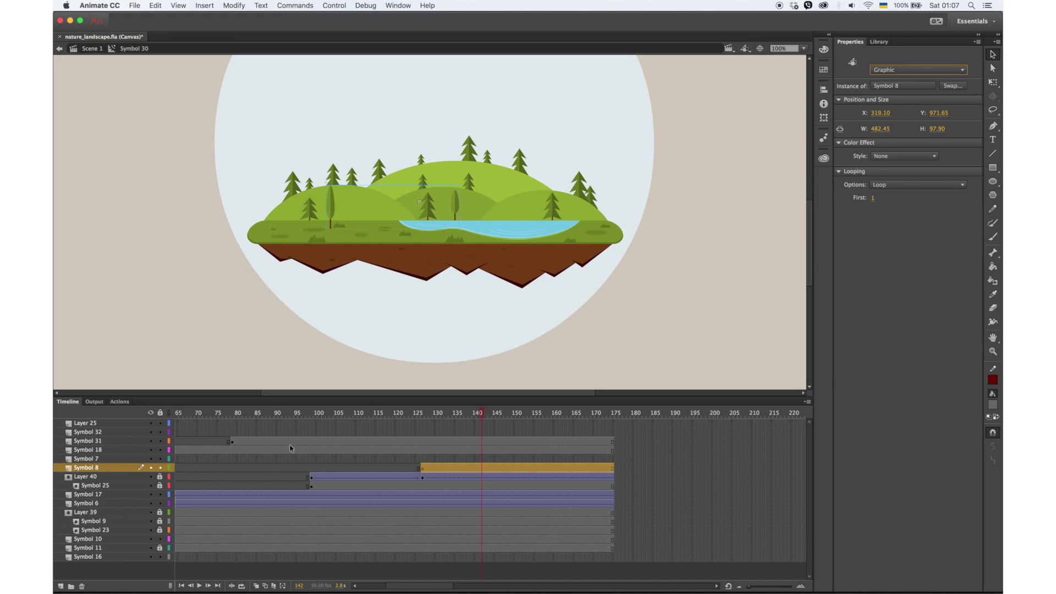
Step: Place the Symbol 8 layer under the Layer 39 mask, lock it and preview the trees rising from behind the island
drag(118, 467, 127, 514)
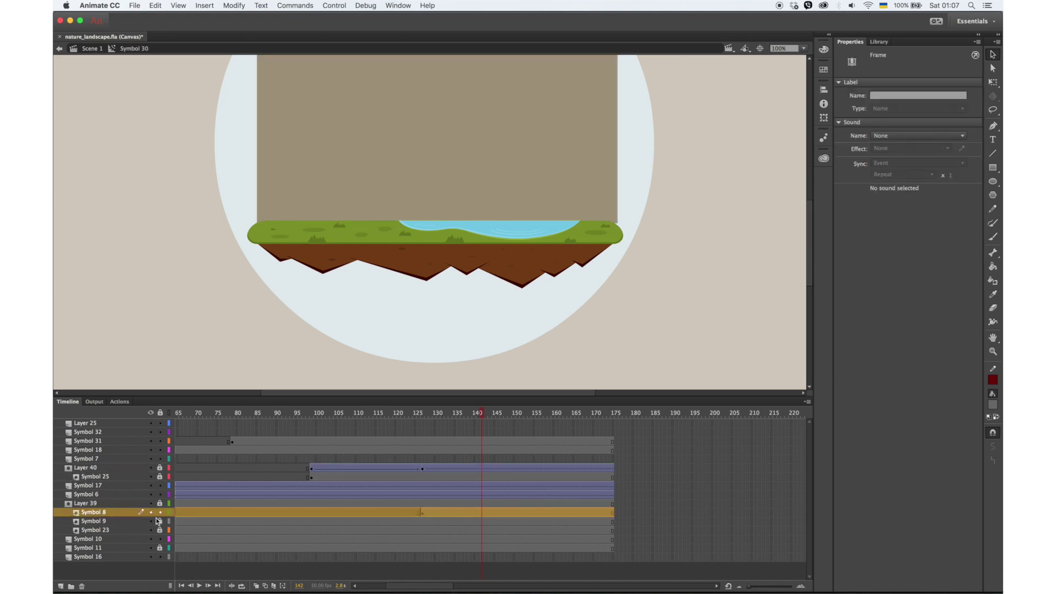
click(160, 512)
drag(445, 411, 463, 435)
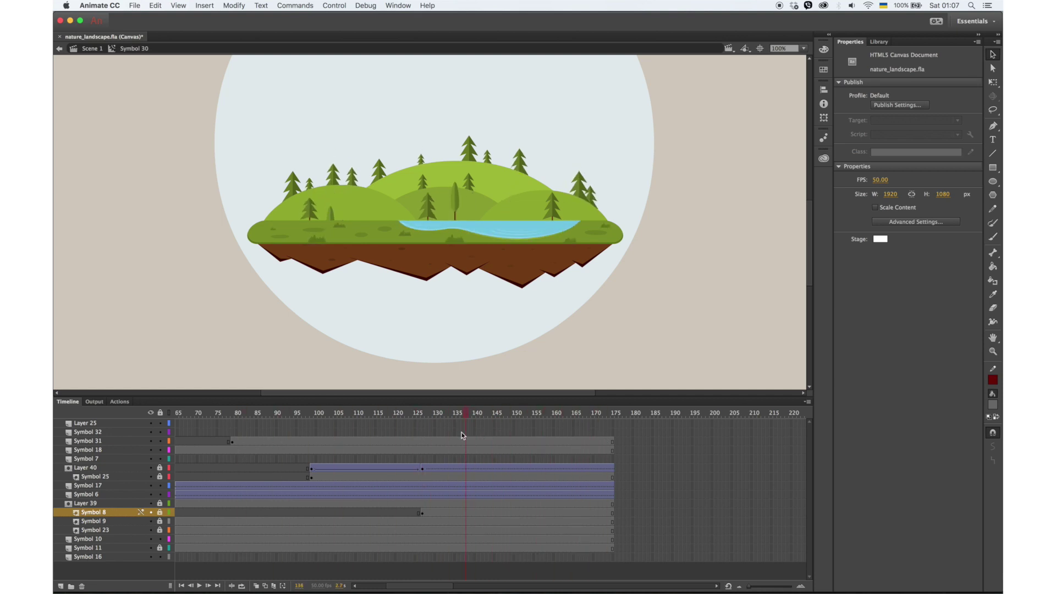
Step: Unlock and hide the Layer 39 mask and move the start of the Symbol 8 layer to frame 99
click(423, 468)
drag(423, 468, 423, 479)
click(160, 503)
drag(421, 414, 565, 414)
click(456, 200)
click(423, 514)
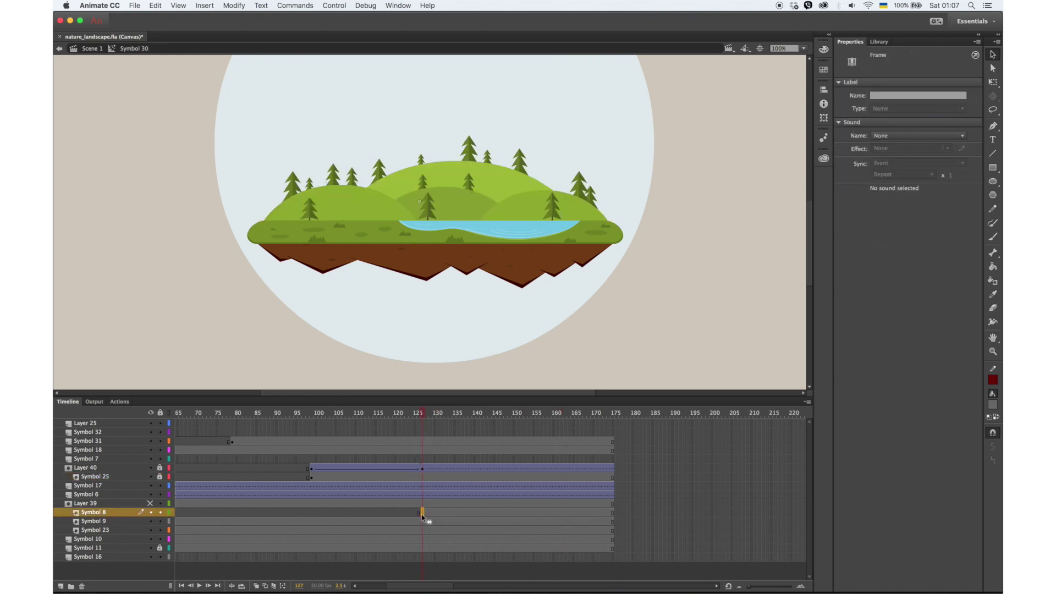
drag(310, 518, 310, 515)
Step: Save the file and preview the trees growing together with the lake reveal
drag(313, 415, 517, 415)
key(super+s)
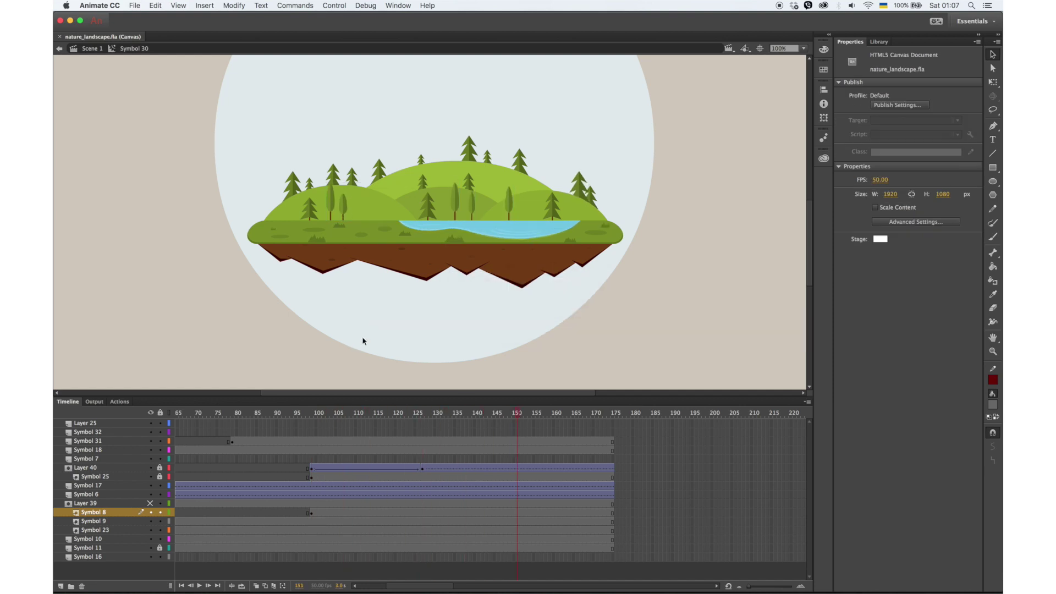
drag(347, 414, 648, 431)
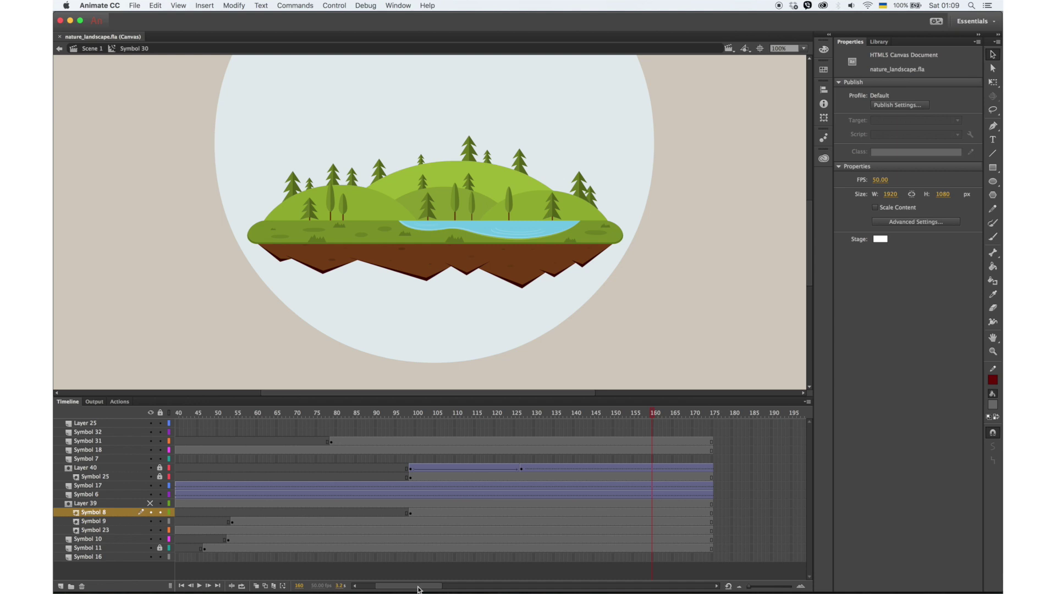
drag(419, 587, 434, 587)
drag(518, 414, 314, 412)
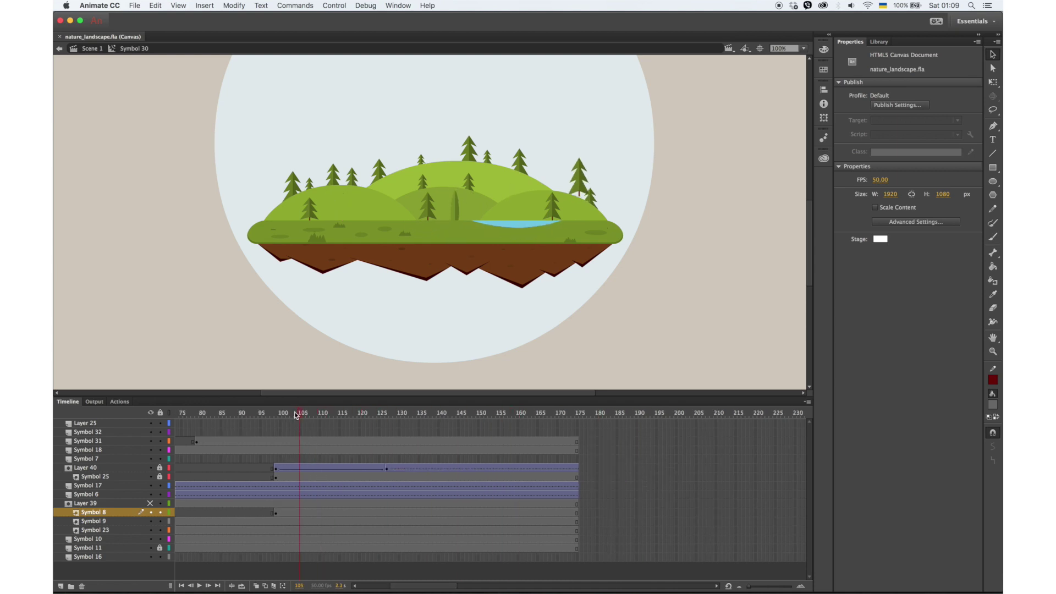
Step: Move the start of the Symbol 16 mountains layer to frame 99 and extend the layer to frame 175
drag(418, 587, 387, 587)
click(182, 417)
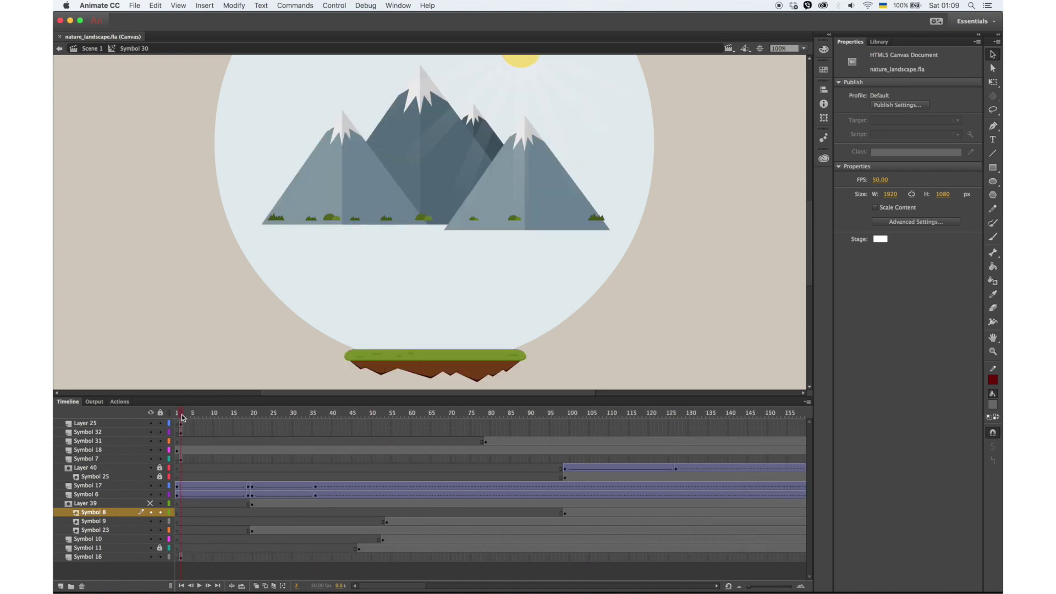
click(181, 557)
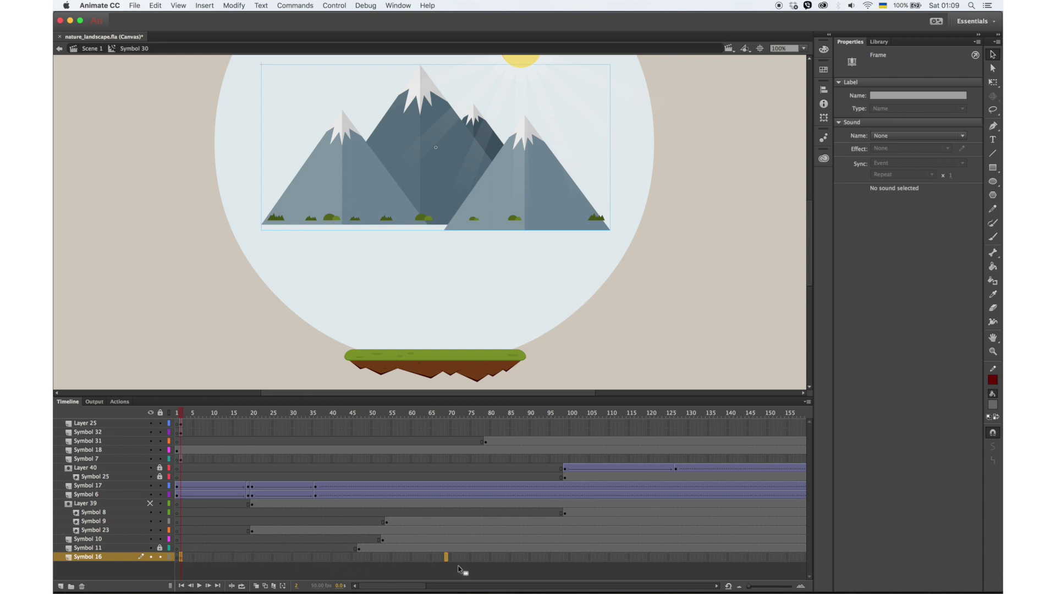
drag(567, 568, 566, 560)
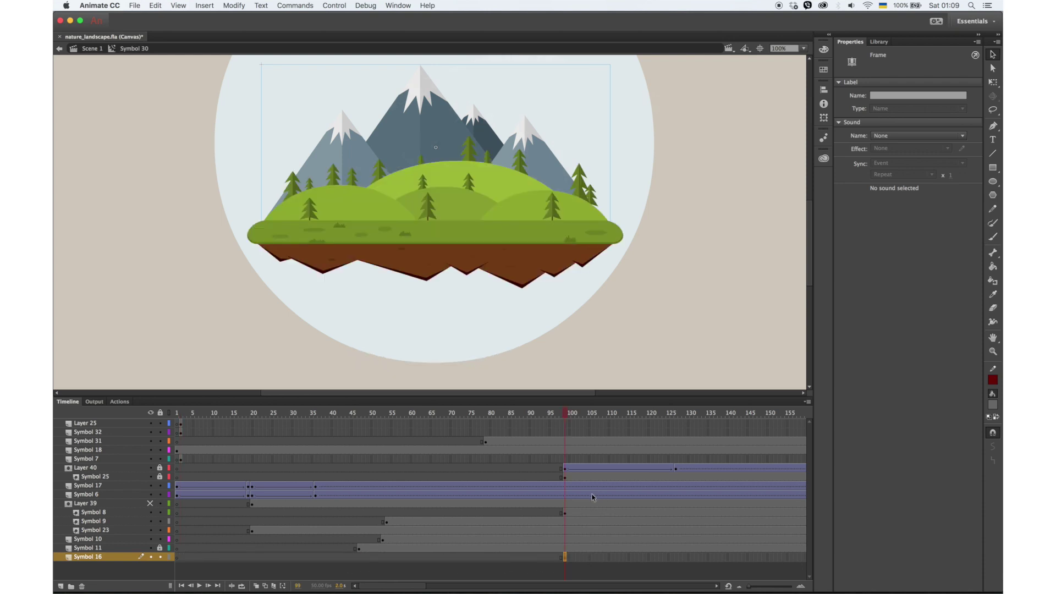
drag(394, 587, 416, 587)
click(642, 557)
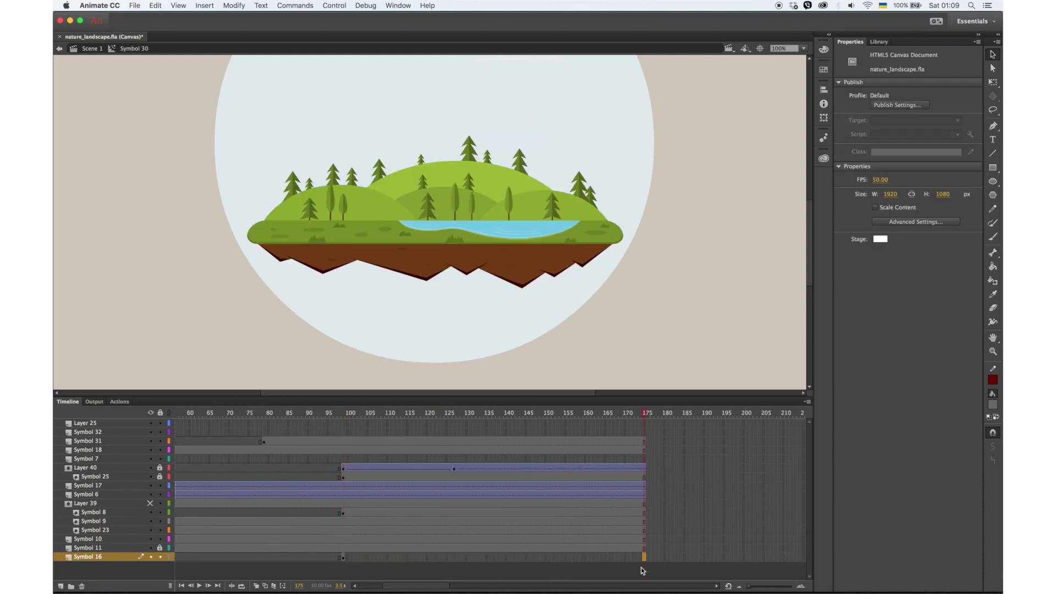
key(F5)
Step: Extend the animated layers in Symbol 30 to frame 200
click(643, 414)
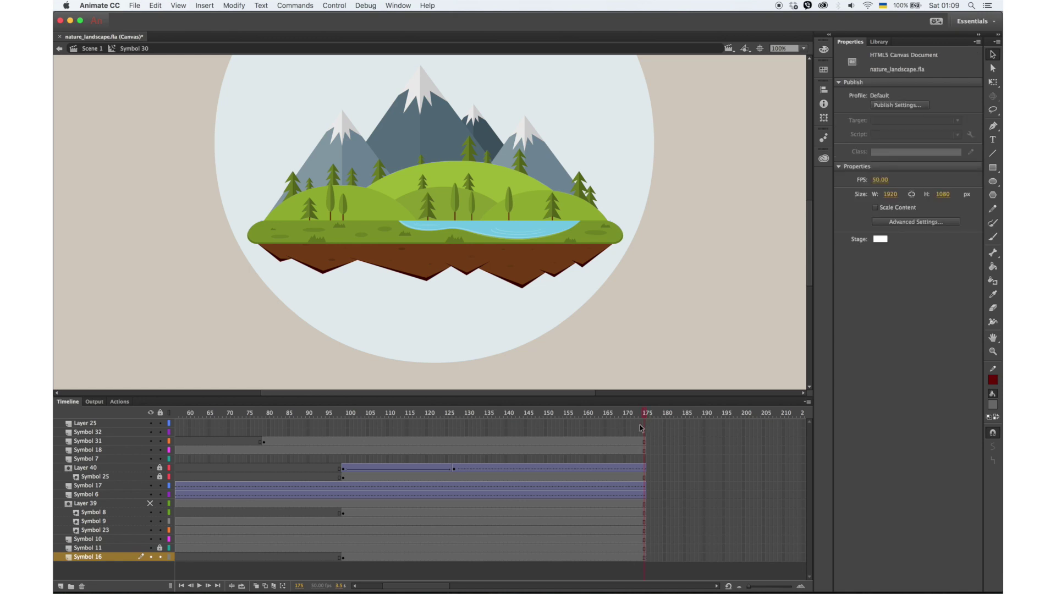
key(F5)
key(F5)
key(F5)
key(F5)
key(F5)
key(F5)
key(F5)
key(F5)
key(F5)
key(F5)
key(F5)
key(F5)
key(F5)
key(F5)
key(F5)
key(F5)
key(F5)
key(F5)
key(F5)
key(F5)
key(F5)
key(F5)
Step: Change the Symbol 16 mountains instance to Graphic, open it and distribute its mountains to separate layers
click(435, 145)
click(901, 72)
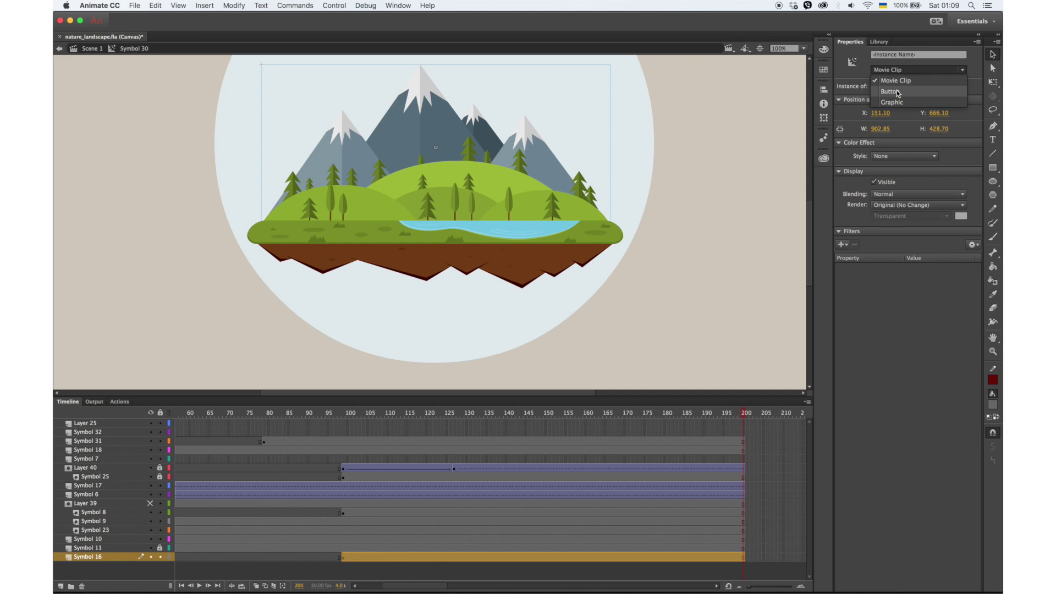
click(897, 101)
double_click(450, 128)
right_click(436, 164)
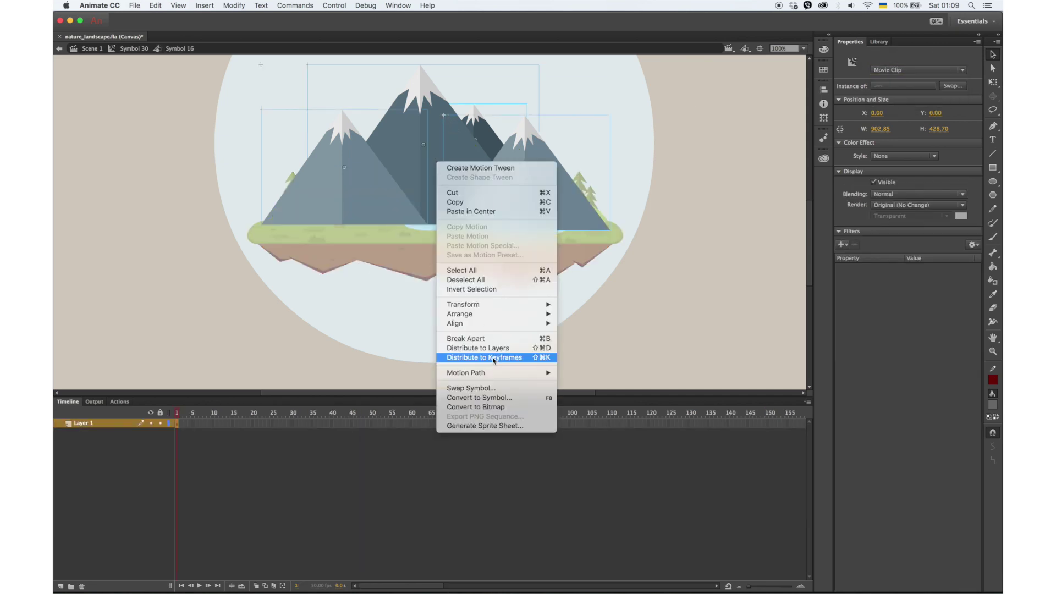
click(506, 349)
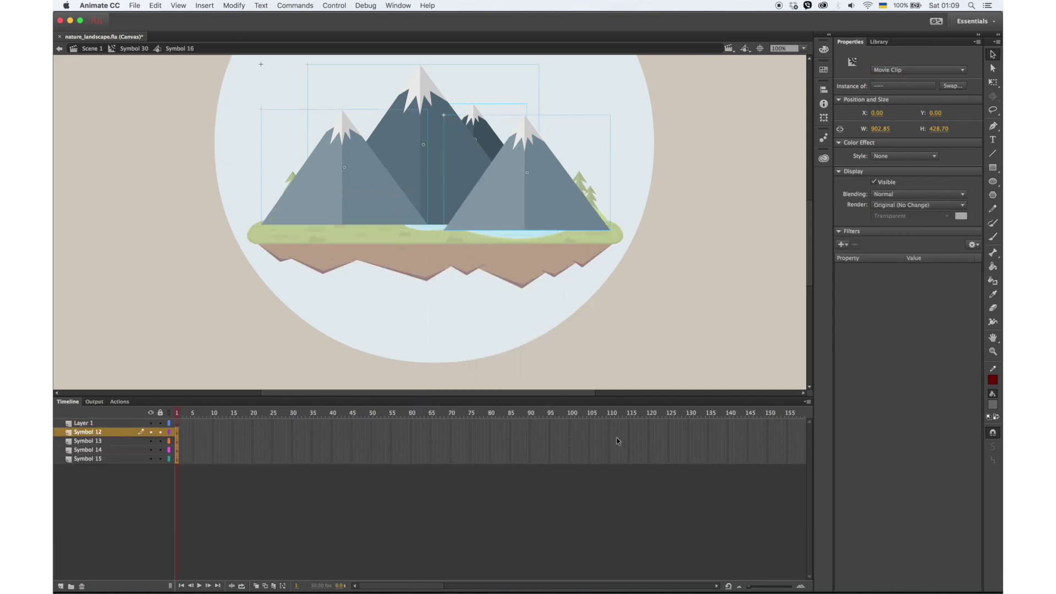
Step: Extend the Symbol 12, 13, 14 and 15 mountain layers past frame 155
drag(775, 438, 775, 453)
key(F4)
key(F4)
key(F5)
drag(633, 433, 581, 462)
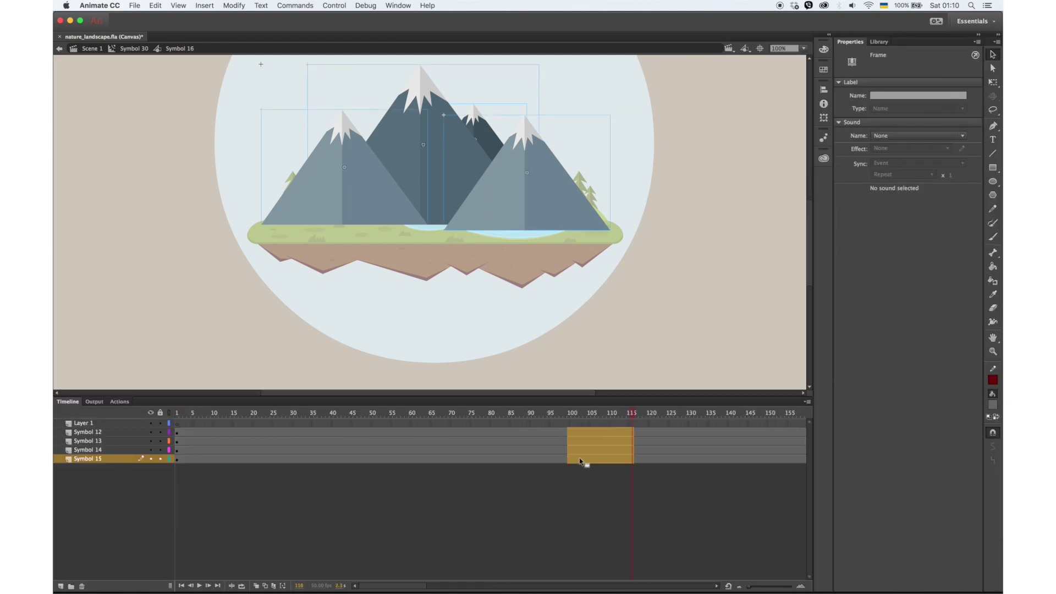
Step: Create classic tweens on the four mountain layers
drag(351, 434, 378, 462)
right_click(378, 462)
click(396, 350)
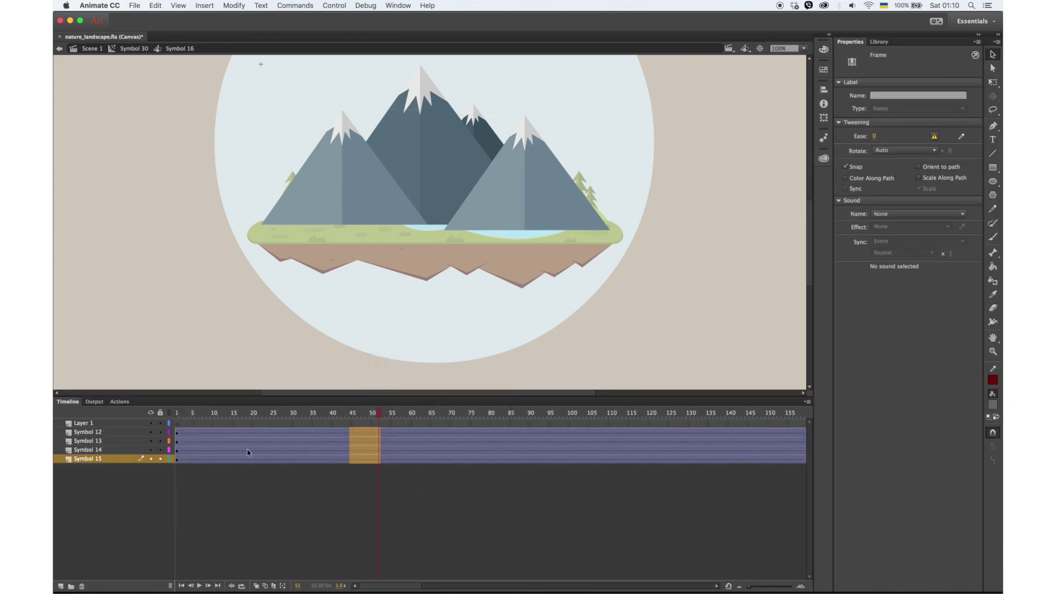
Step: Insert keyframes at frame 40 on the four mountain layers and ease their first keyframes 100 out
drag(253, 434, 332, 459)
key(F6)
drag(177, 434, 177, 460)
drag(184, 417, 177, 460)
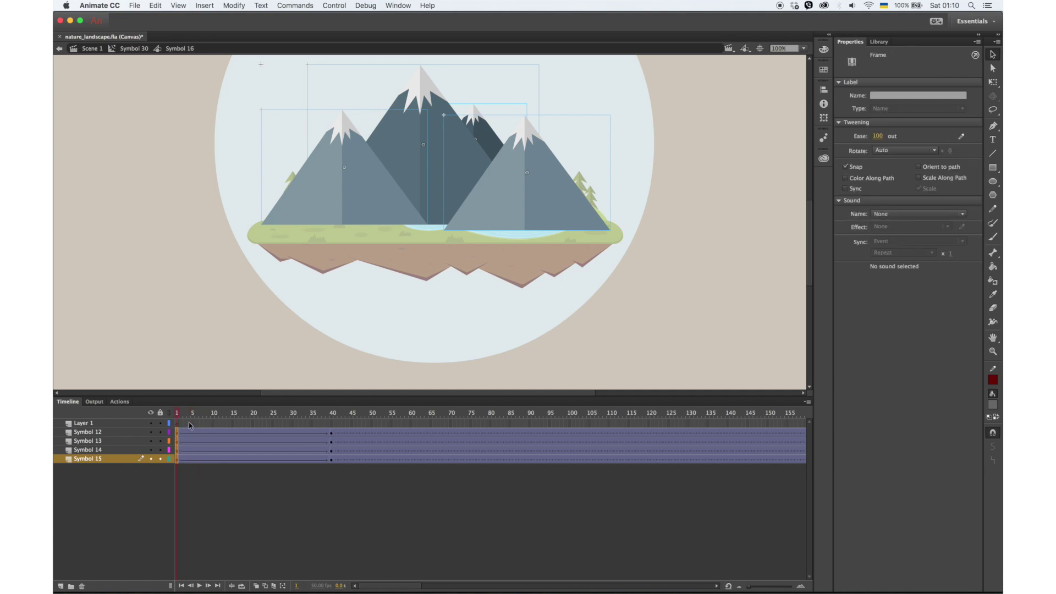
Step: Move all four mountains down about 210 px in frame 1 as their starting position
key(shift+Down)
key(shift+Down)
key(shift+Down)
key(shift+Down)
key(shift+Down)
key(shift+Down)
key(shift+Down)
key(shift+Down)
key(shift+Down)
key(shift+Down)
key(shift+Down)
key(shift+Down)
key(shift+Down)
key(shift+Down)
key(shift+Down)
key(shift+Down)
key(shift+Down)
key(shift+Down)
key(shift+Down)
key(shift+Down)
key(shift+Down)
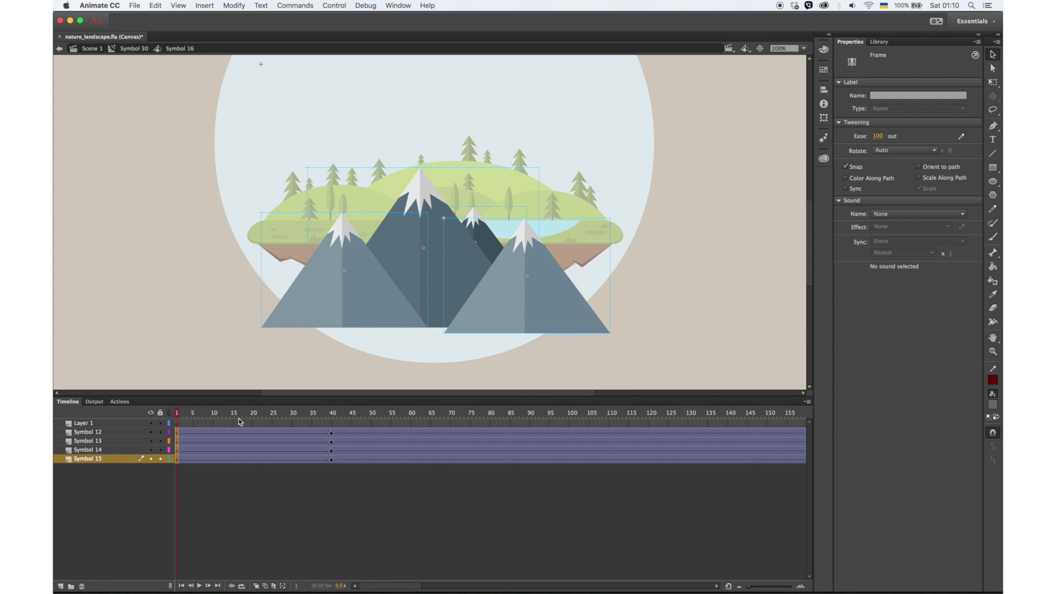
Step: Stagger the mountains by shifting the Symbol 14 animation to start at frame 19 and Symbol 15 to start at frame 40
drag(177, 433, 330, 451)
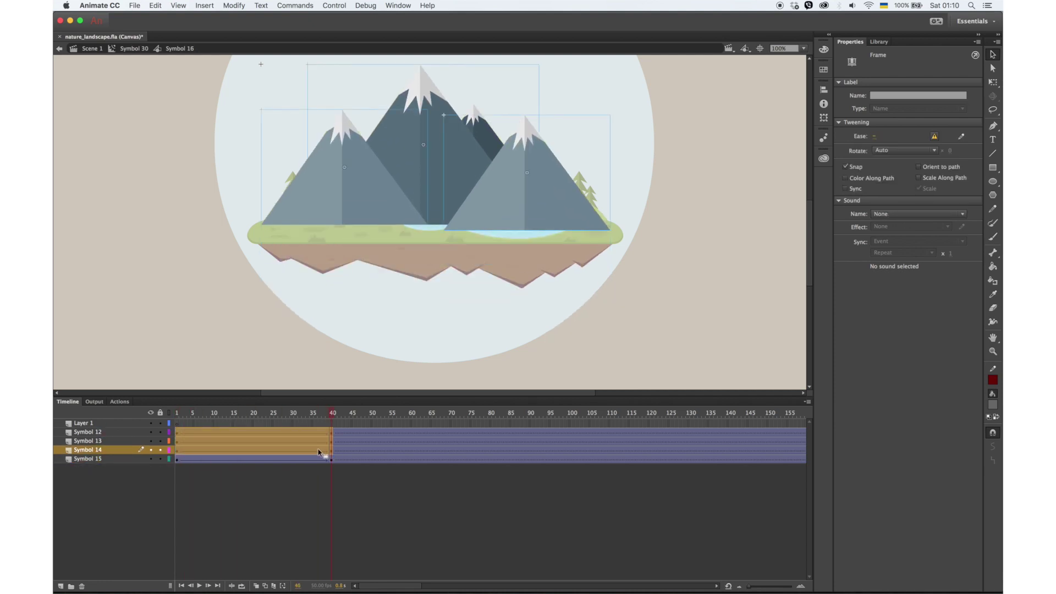
click(339, 441)
click(310, 299)
drag(186, 414, 163, 413)
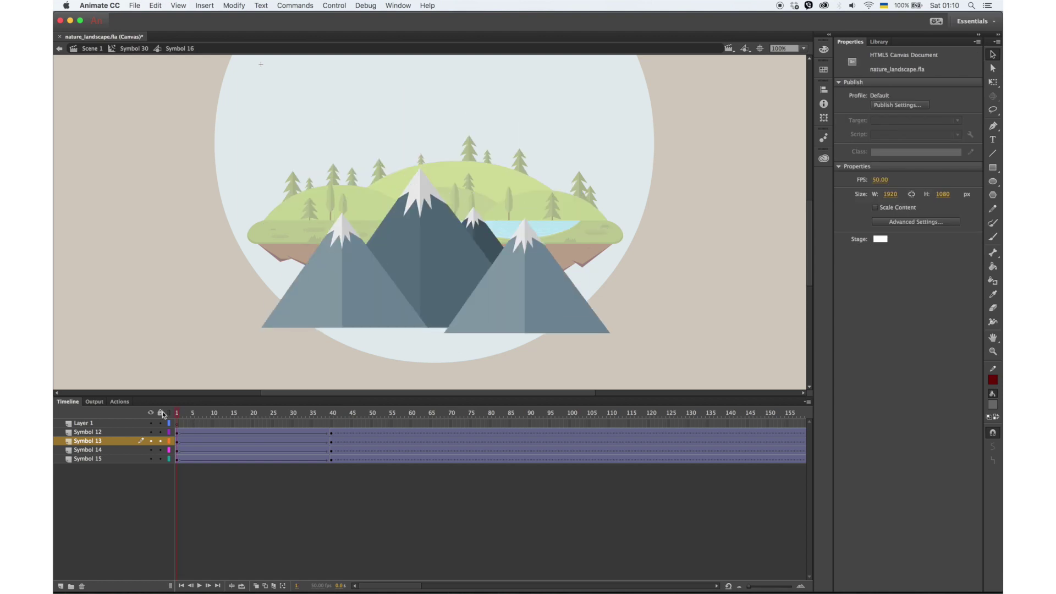
click(211, 440)
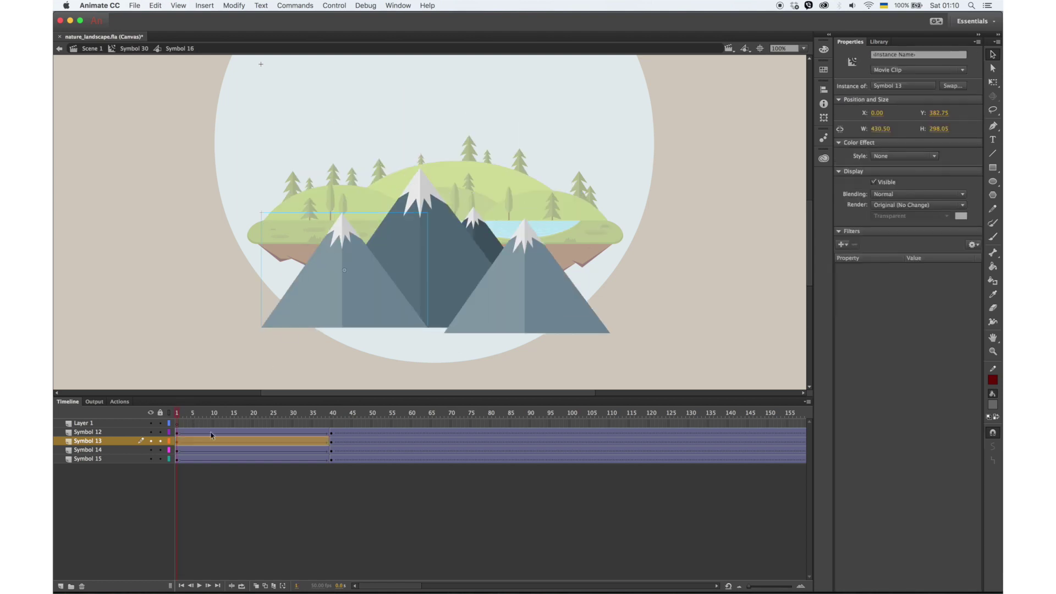
click(178, 450)
drag(186, 453, 381, 452)
drag(355, 413, 331, 417)
click(484, 135)
drag(180, 464, 354, 465)
Step: Shift the Symbol 12 mountain's animation to start at frame 58
click(178, 435)
click(177, 433)
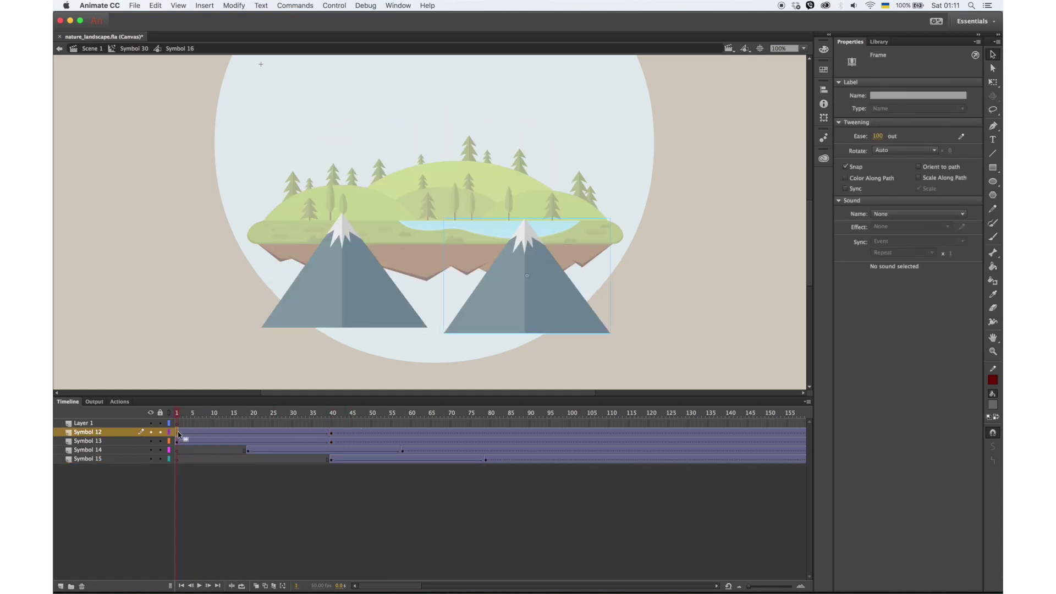
drag(188, 434, 530, 434)
drag(431, 413, 541, 379)
drag(598, 434, 648, 460)
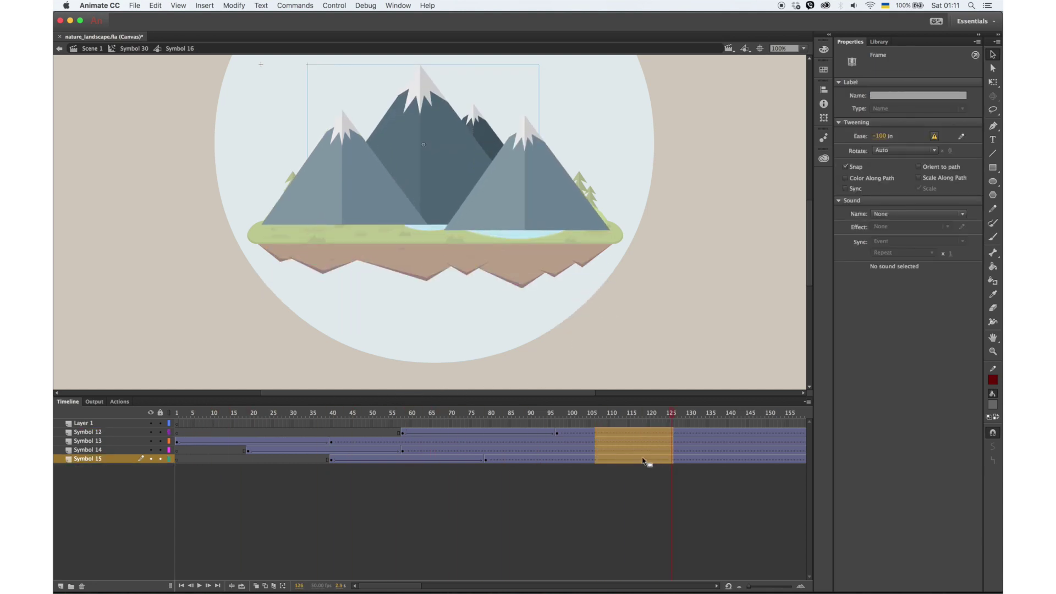
Step: Return to Symbol 30, place the Symbol 16 mountains layer under the Layer 39 mask and lock it
double_click(641, 316)
drag(473, 586, 401, 586)
drag(475, 414, 569, 414)
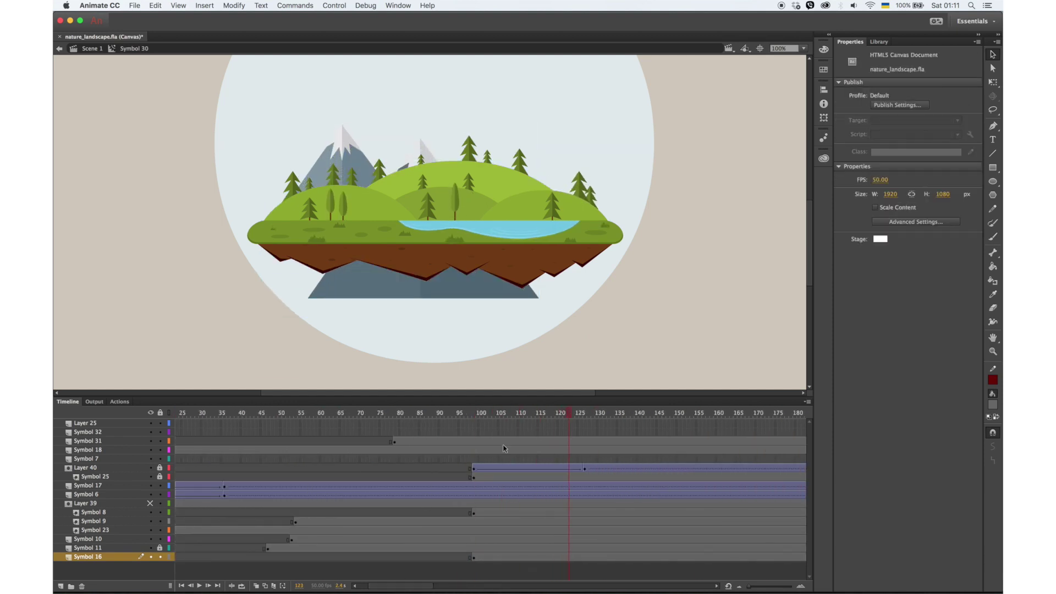
click(126, 557)
drag(116, 560, 122, 546)
drag(471, 413, 771, 408)
click(160, 540)
drag(567, 412, 790, 438)
Step: Extend the animated layers in Symbol 30 by 11 frames to frame 211
drag(418, 589, 450, 589)
drag(533, 416, 570, 417)
key(F5)
key(F5)
key(F5)
key(F5)
key(F5)
key(F5)
key(F5)
key(F5)
key(F5)
key(F5)
key(F5)
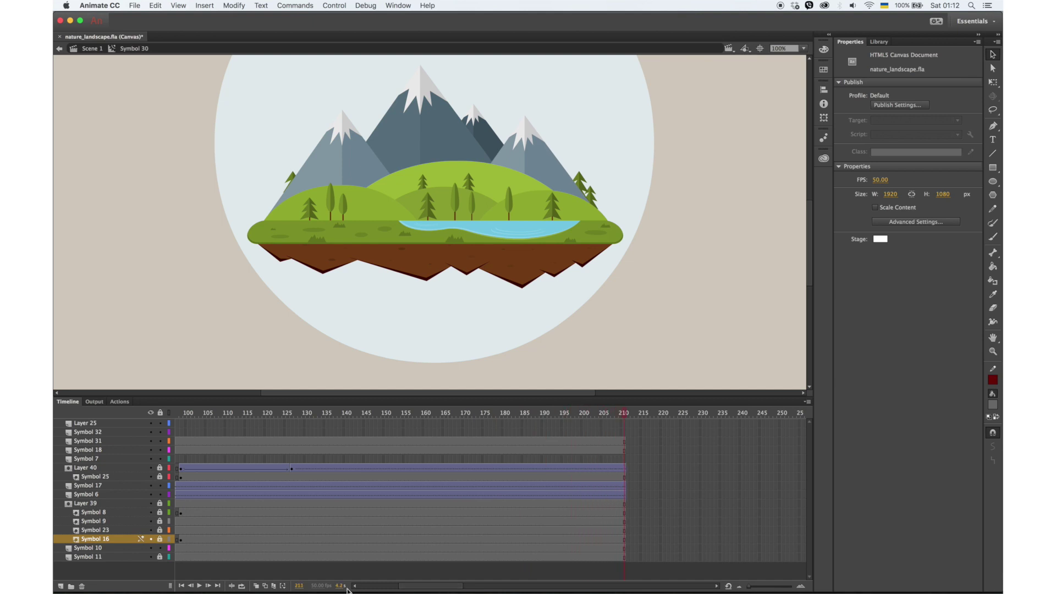
Step: Place the Symbol 7 grass layer under the Layer 39 mask, above Symbol 8
scroll(347, 586, left, 10)
click(181, 460)
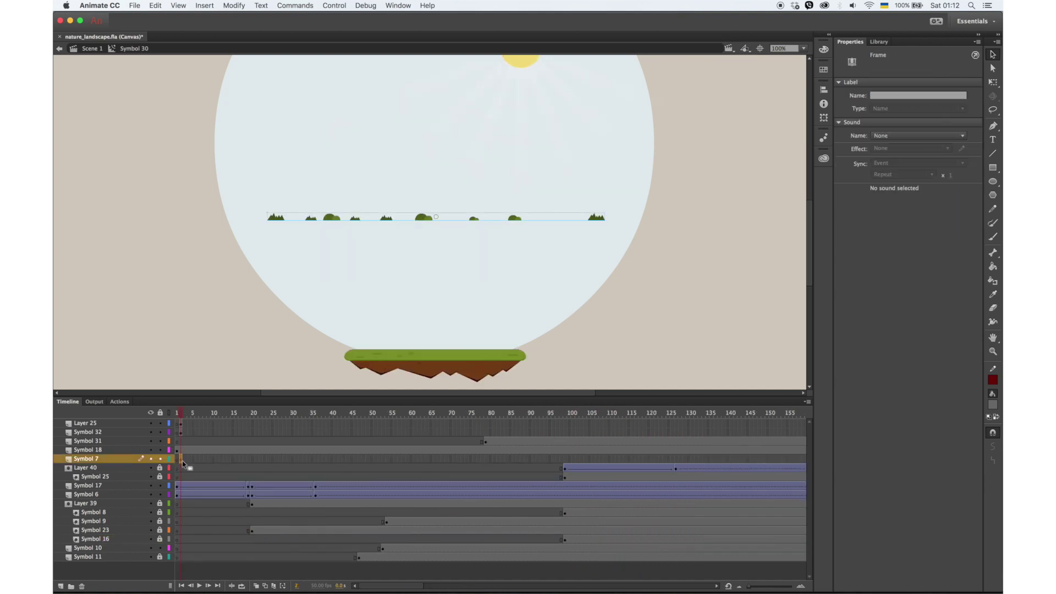
drag(109, 466, 110, 507)
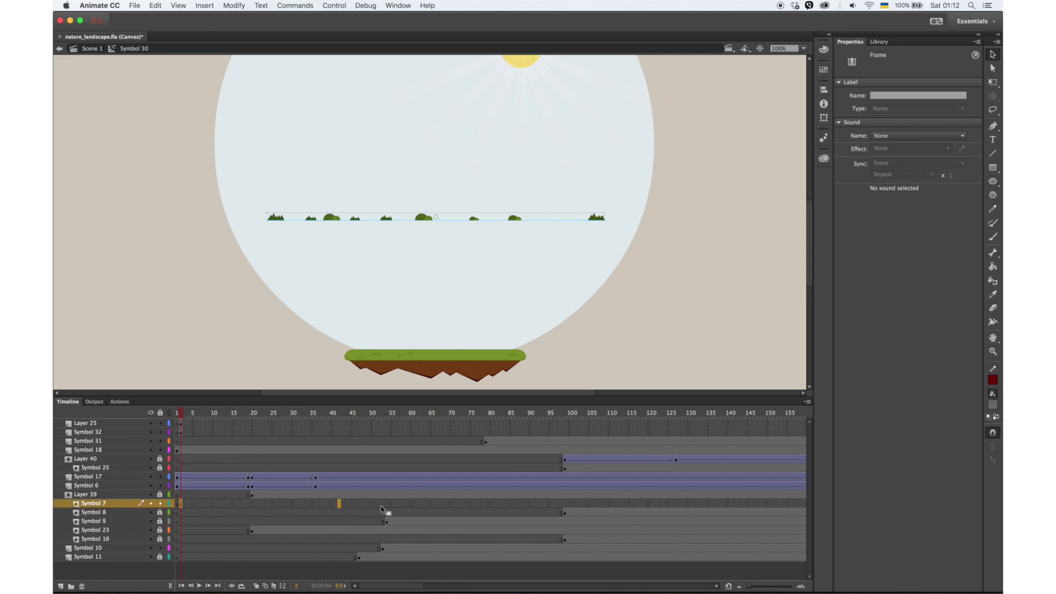
Step: Shift the Symbol 7 grass keyframe to frame 90 and extend the layer to frame 211
drag(569, 507, 519, 507)
drag(419, 587, 444, 588)
click(750, 506)
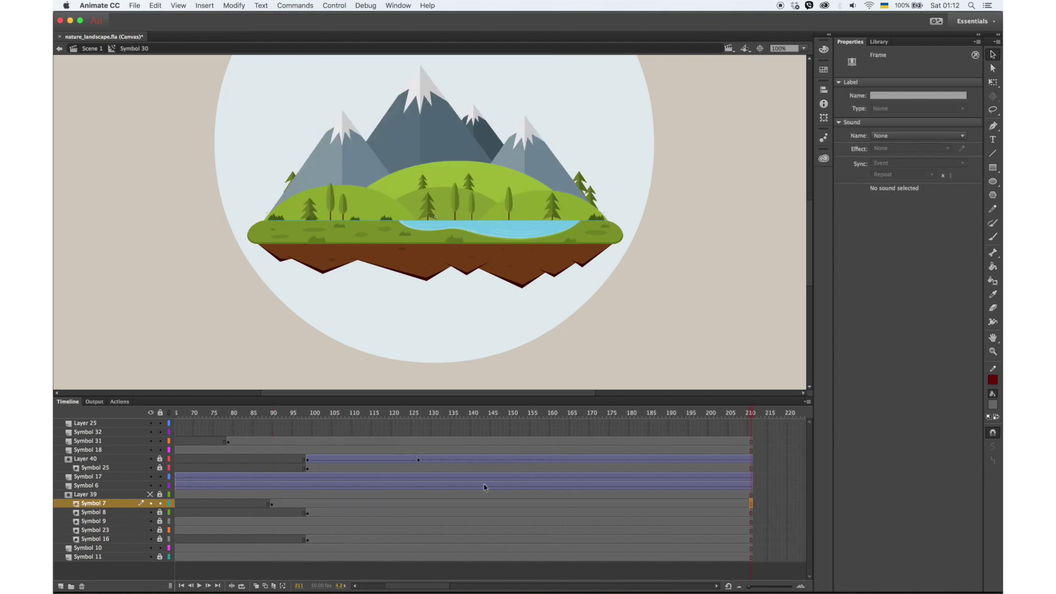
Step: Create a classic tween on Symbol 7 with an end keyframe at frame 108 and lower the grass at frame 90
right_click(344, 507)
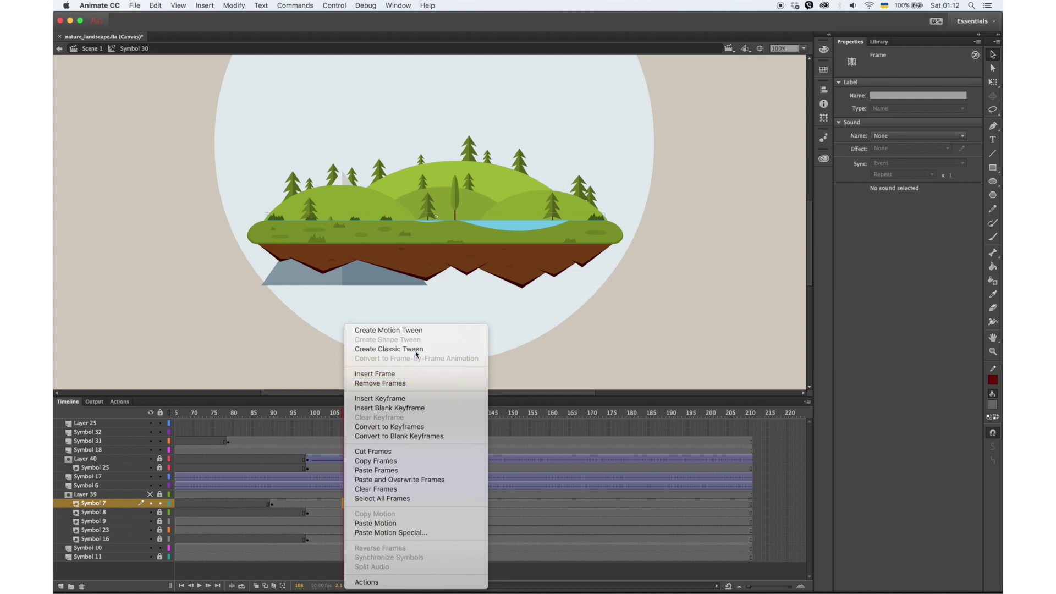
click(385, 350)
click(273, 505)
key(Down)
key(Down)
key(Down)
key(Down)
key(Down)
key(Down)
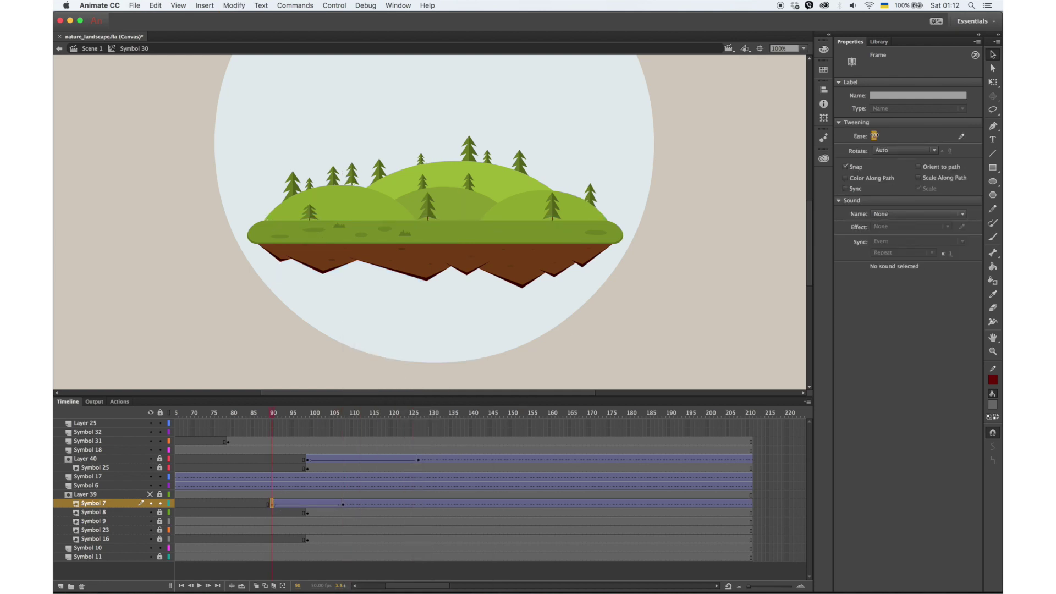
Step: Ease the Symbol 7 end keyframe -100 in and move it to frame 113
click(344, 504)
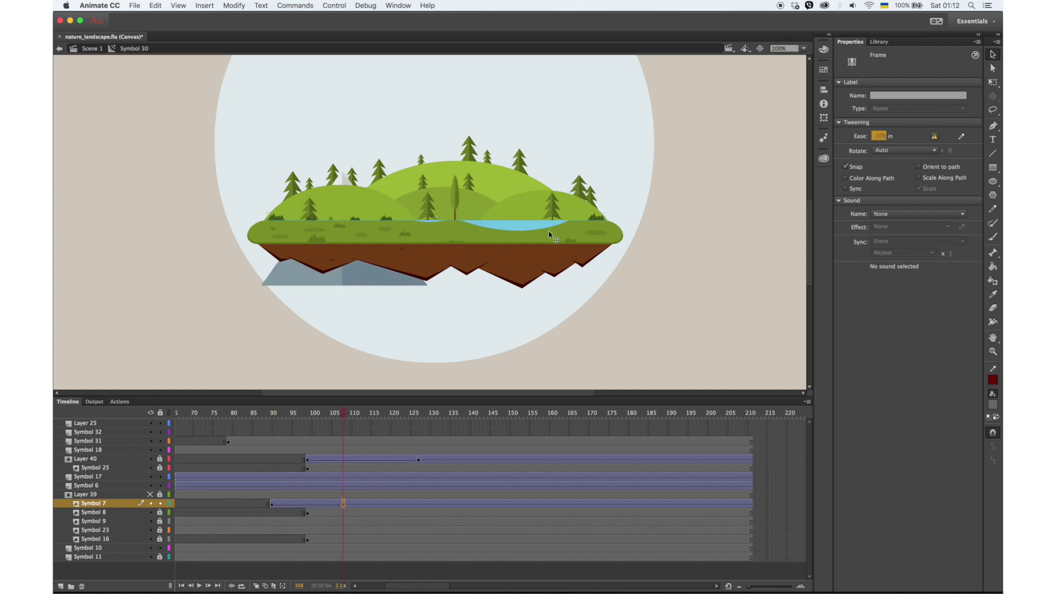
drag(346, 506, 364, 505)
drag(361, 413, 366, 504)
click(364, 504)
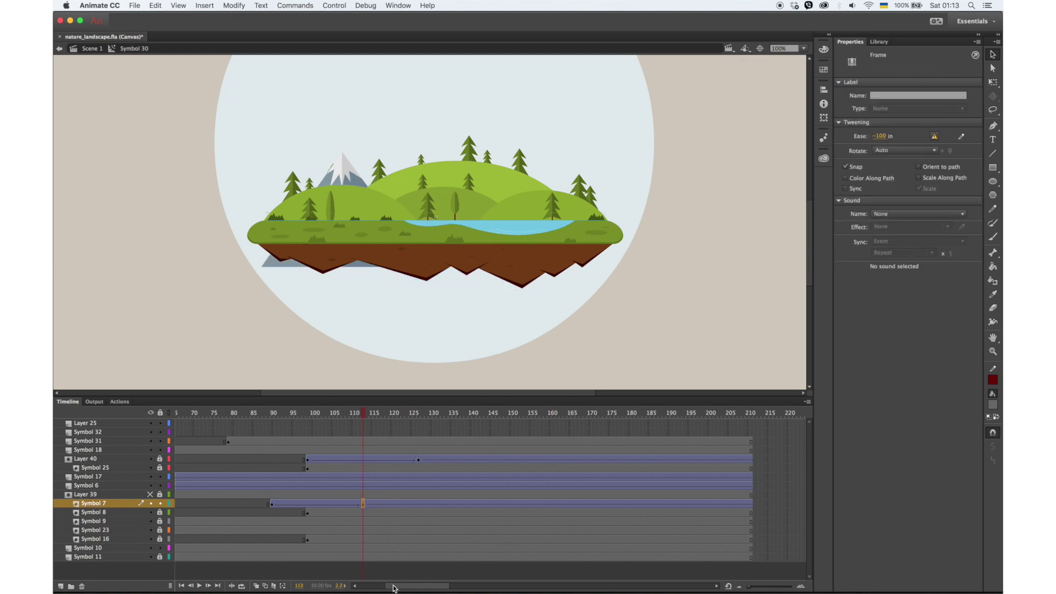
Step: Move the Layer 25 sun keyframe to frame 1 and extend the layer to frame 211
drag(394, 587, 300, 584)
click(182, 434)
click(182, 424)
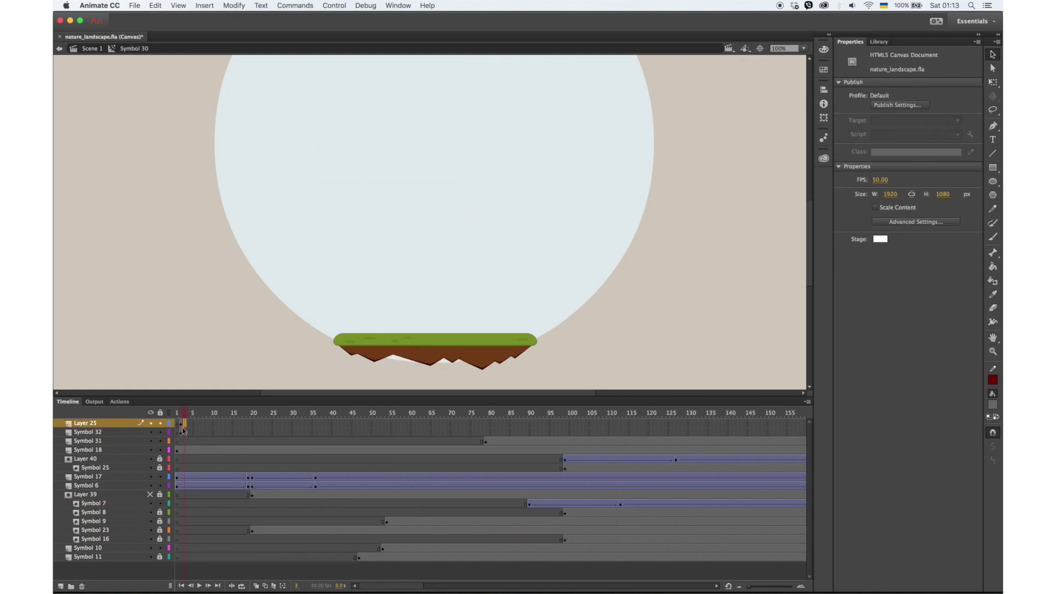
click(181, 433)
click(181, 425)
click(182, 433)
click(609, 425)
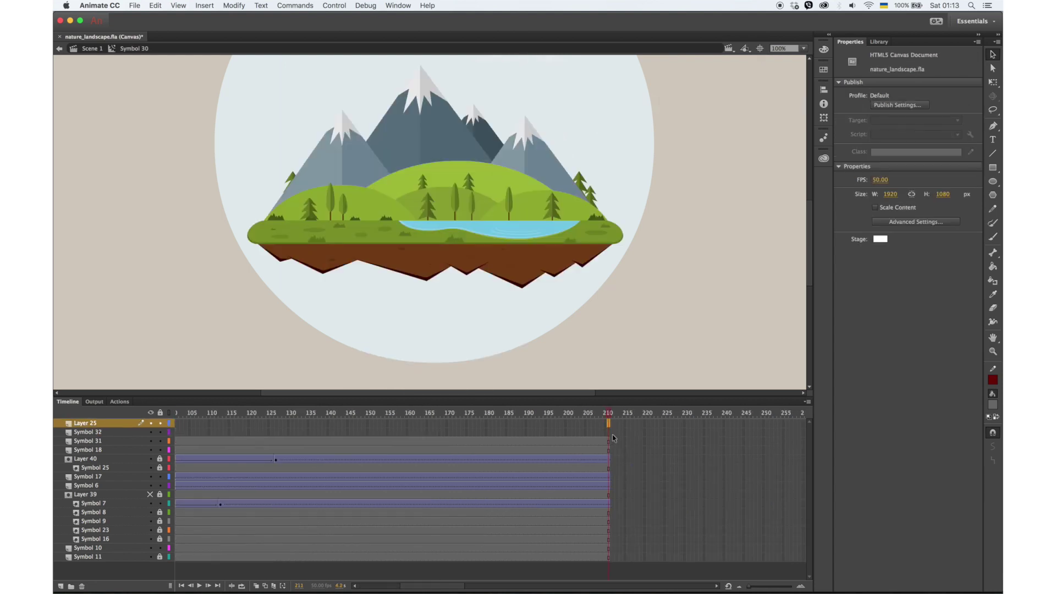
key(F5)
Step: Shift the Symbol 32 bushes keyframe to frame 107 and extend the layer to frame 211
drag(443, 587, 393, 587)
click(185, 433)
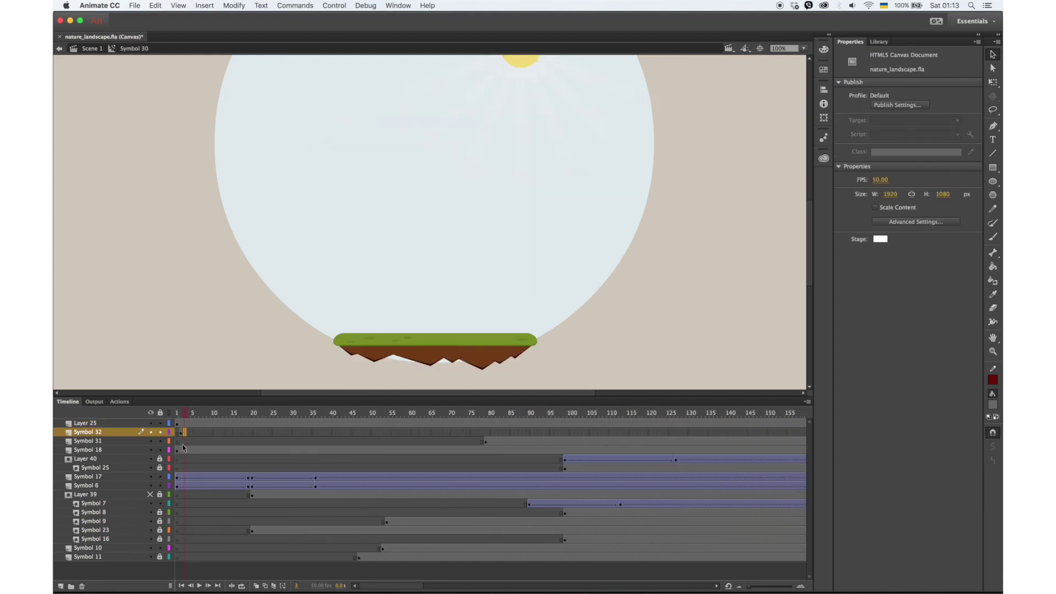
click(181, 433)
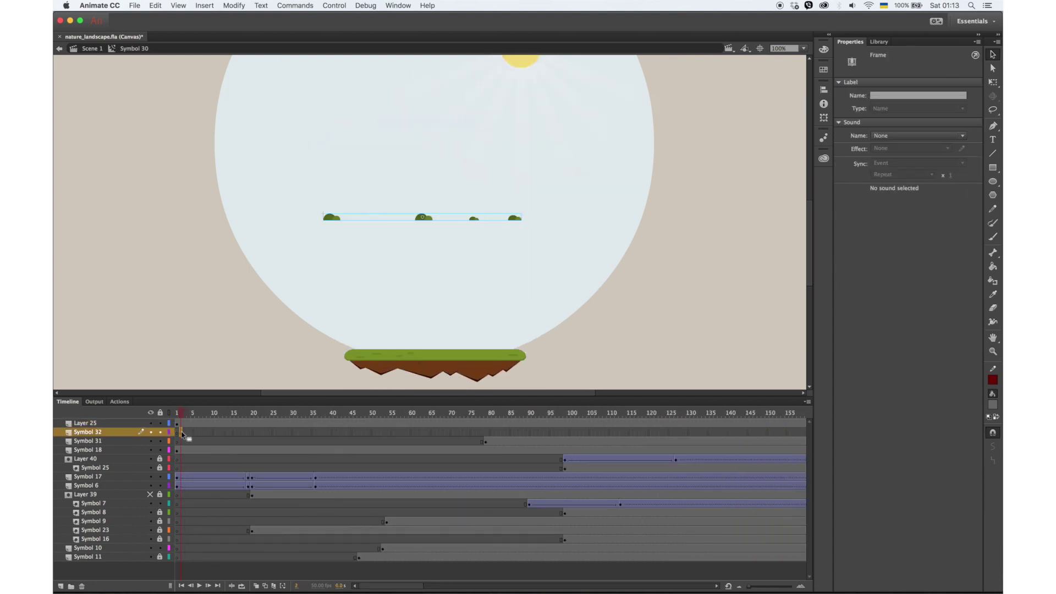
click(596, 433)
drag(414, 587, 441, 589)
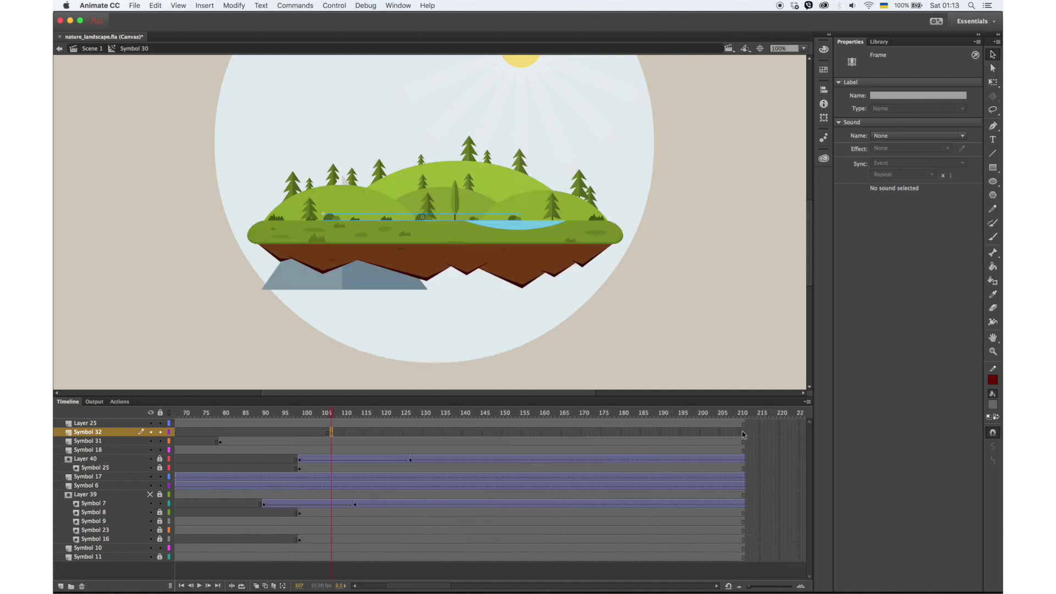
click(744, 433)
key(F5)
Step: Create a classic tween on Symbol 32 from frame 107, eased 100 out, to a keyframe at frame 131, eased -100 in
right_click(640, 433)
click(684, 349)
click(426, 433)
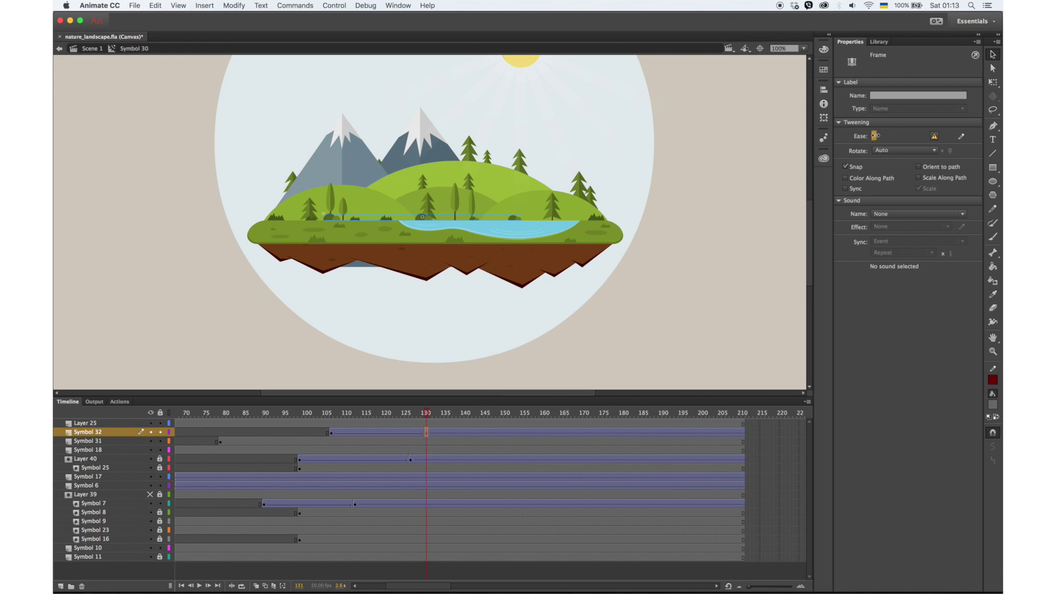
click(331, 433)
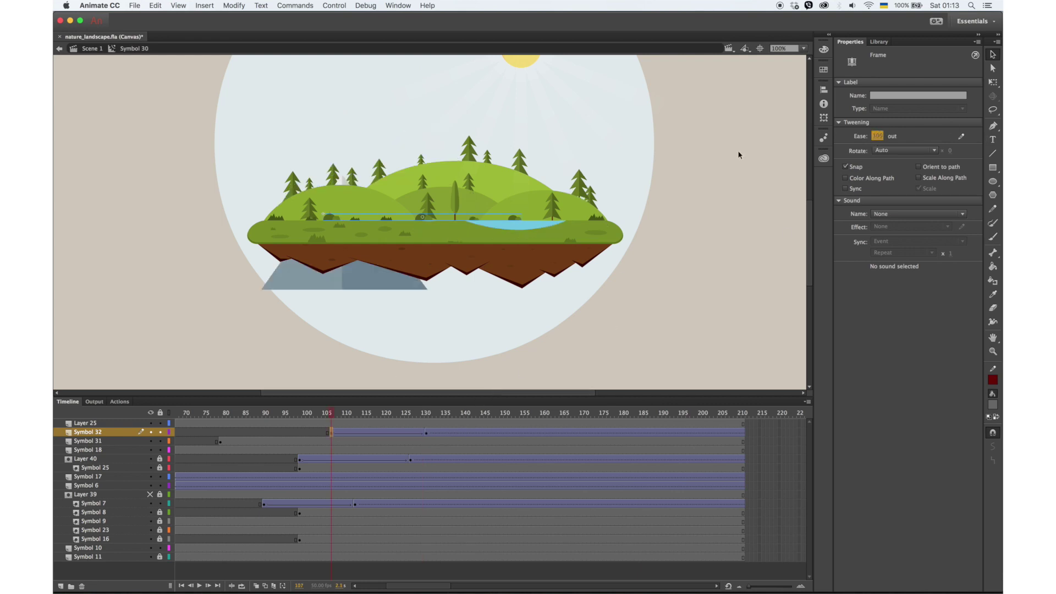
Step: Move the Symbol 32 bushes down about 14 px at frame 107
key(q)
click(993, 55)
key(shift+Down)
key(Down)
key(Down)
key(Down)
key(Down)
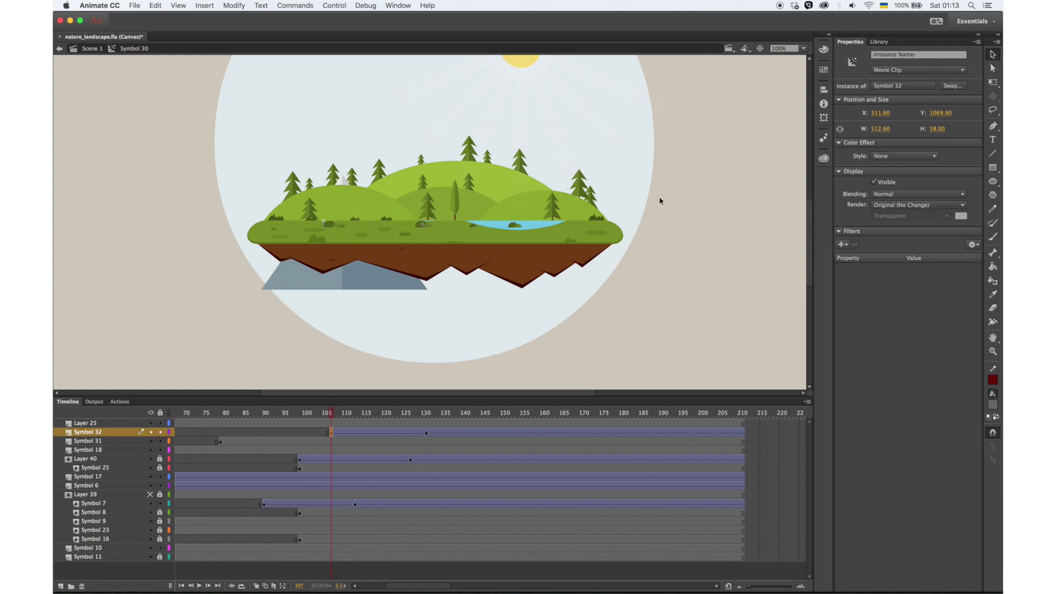
Step: Place the Symbol 32 layer under the Layer 39 mask, above Symbol 7, and lock it
click(332, 433)
drag(114, 433, 162, 498)
click(160, 495)
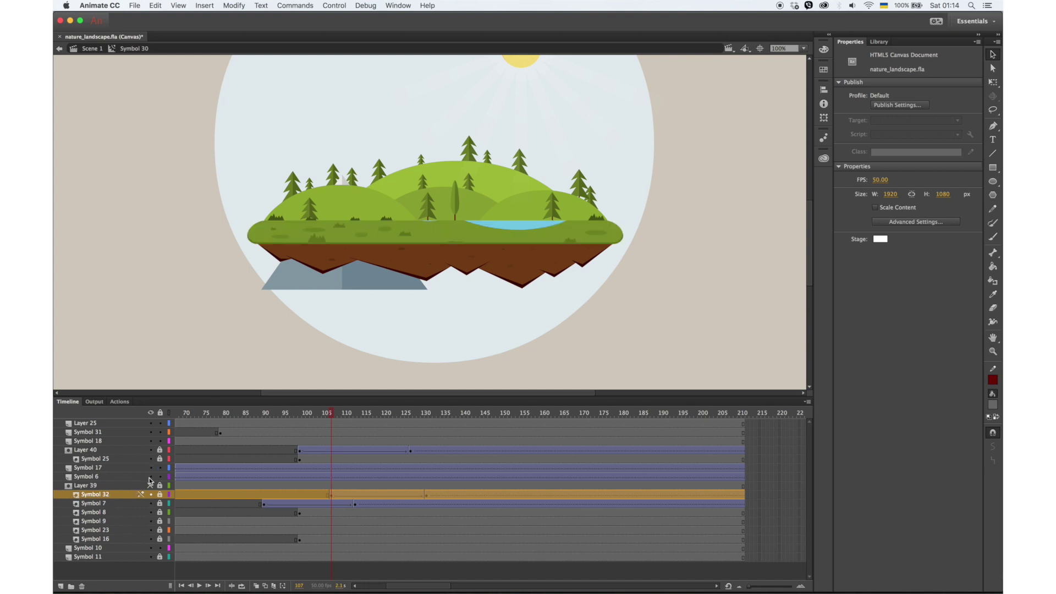
click(426, 496)
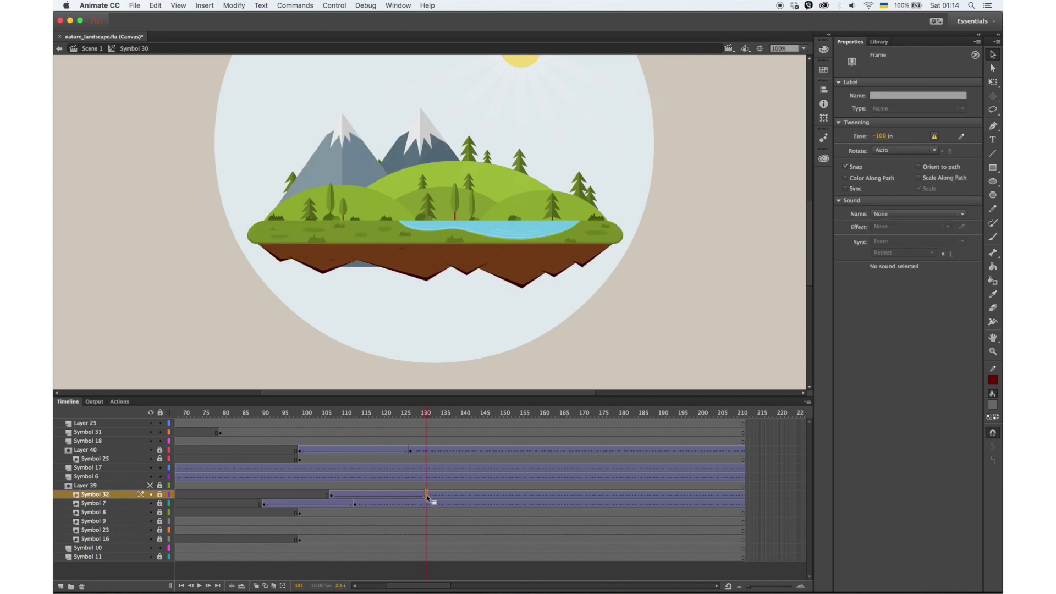
Step: Lock all layers, make Layer 39 visible again and preview the whole animation through frame 211
scroll(427, 497, left, 10)
mouse_move(275, 413)
mouse_down()
mouse_move(181, 418)
mouse_move(493, 415)
mouse_move(825, 438)
mouse_up()
click(161, 413)
click(151, 486)
key(super+minus)
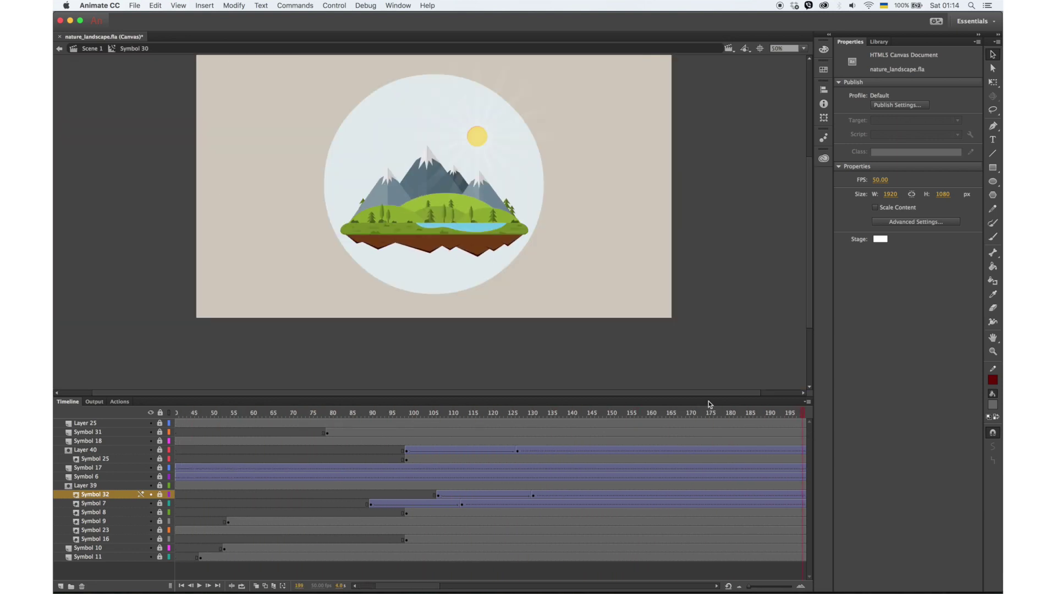
mouse_move(587, 419)
mouse_down()
mouse_move(814, 428)
mouse_move(577, 419)
mouse_move(594, 422)
mouse_up()
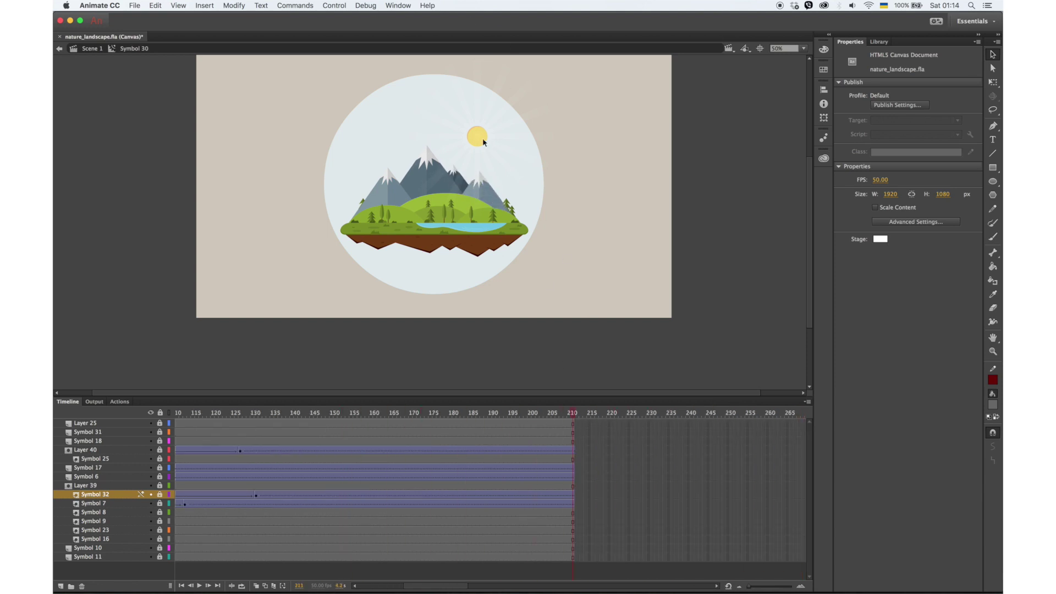
Step: Unlock Layer 25 and add a new layer above it with a keyframe at frame 211
click(160, 424)
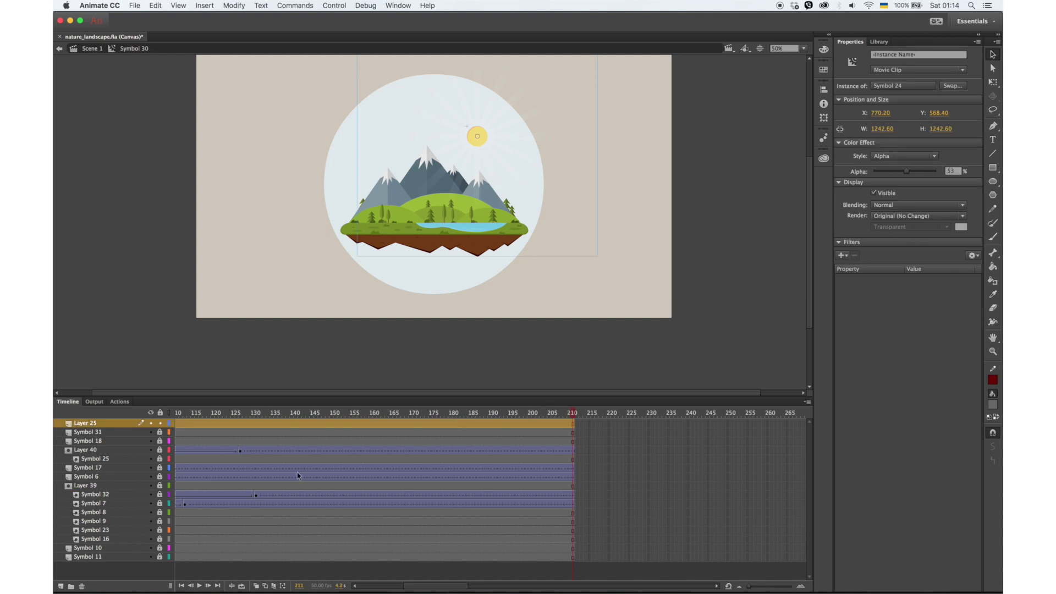
click(61, 586)
click(573, 425)
key(F6)
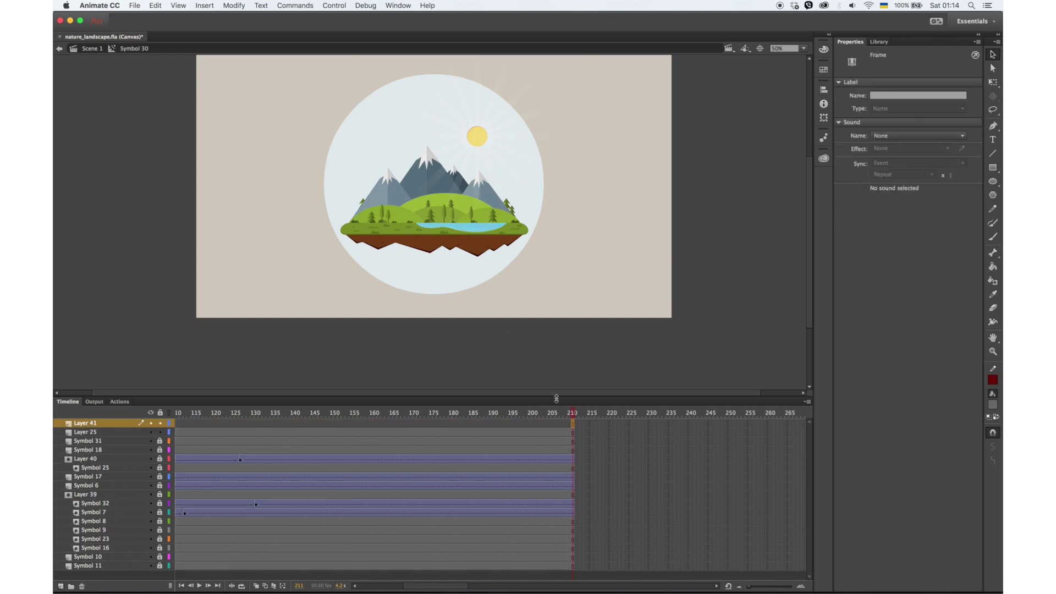
Step: Add the script this.stop() to the new layer's keyframe at frame 211
click(119, 402)
text(this)
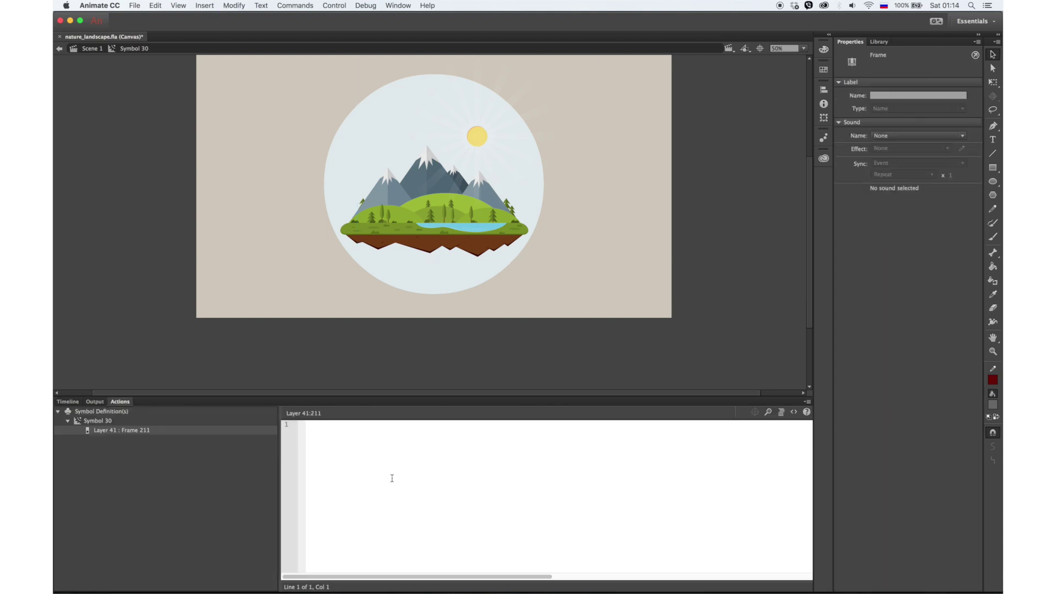
text(.stop())
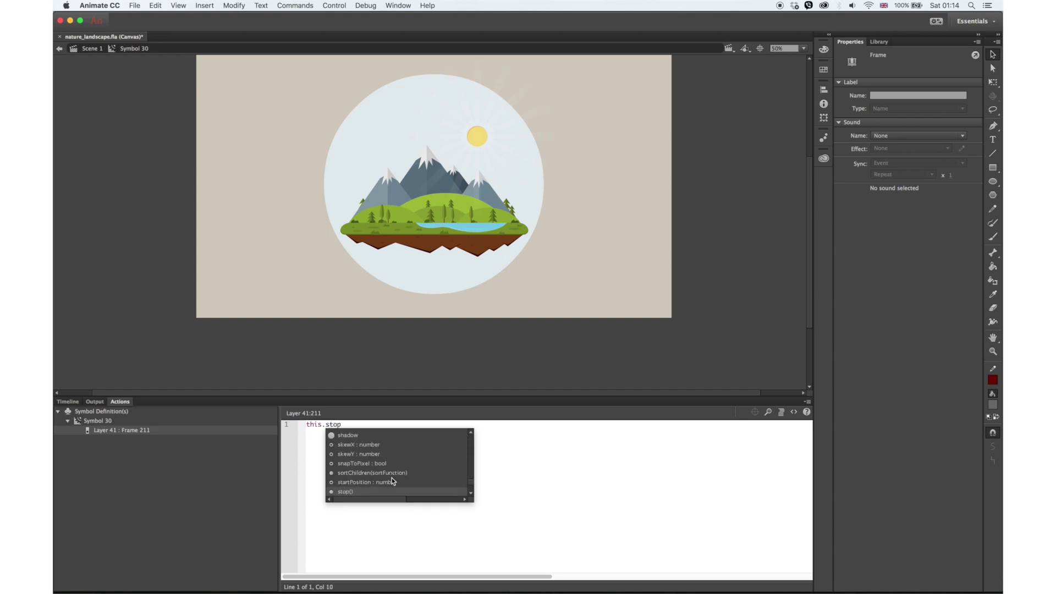
click(67, 402)
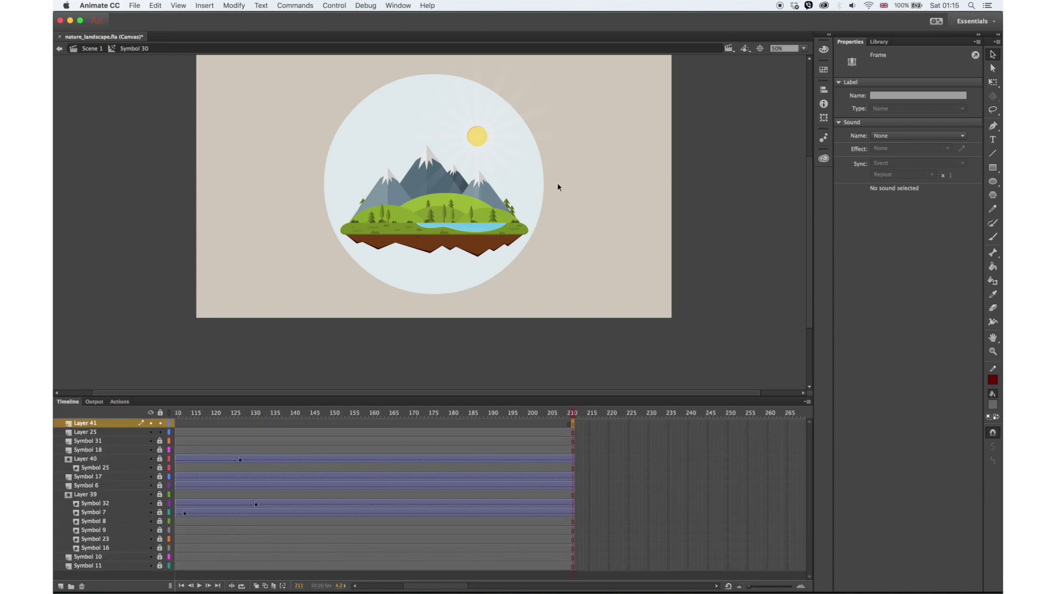
Step: Return to Scene 1 and examine which artwork its bottom layers contain
click(718, 178)
double_click(693, 206)
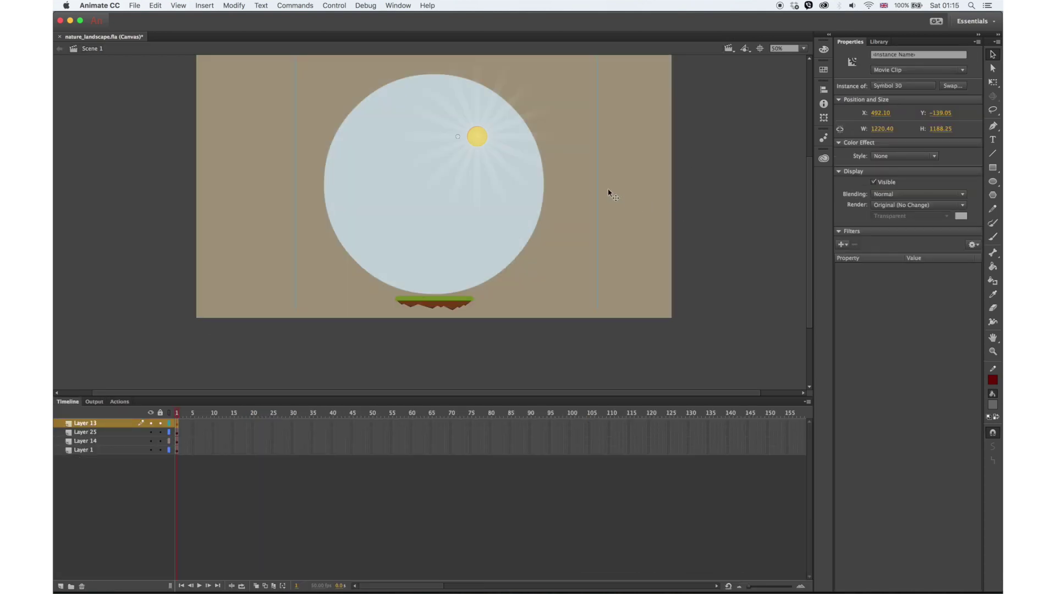
click(993, 82)
scroll(756, 210, up, 3)
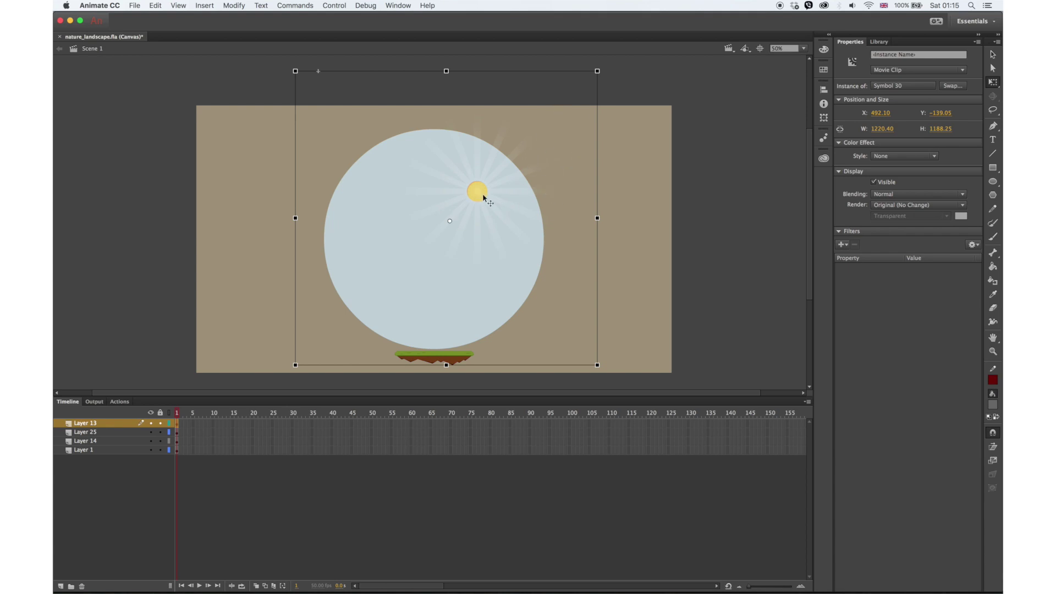
click(177, 450)
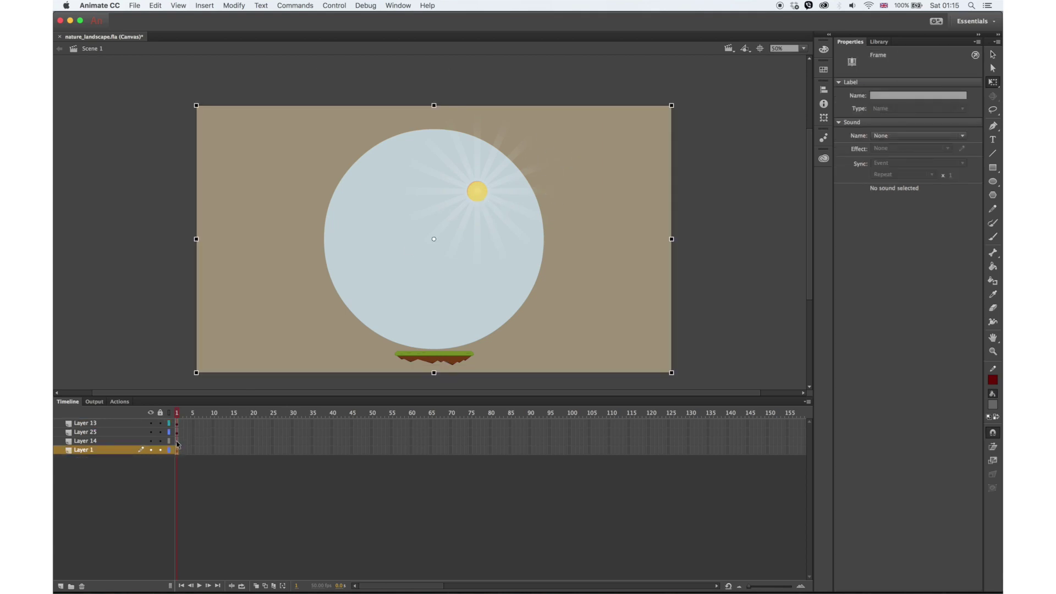
click(177, 441)
Step: Copy Layer 25's light blue circle in place onto a new layer above Layer 13 and make that layer a mask
click(176, 432)
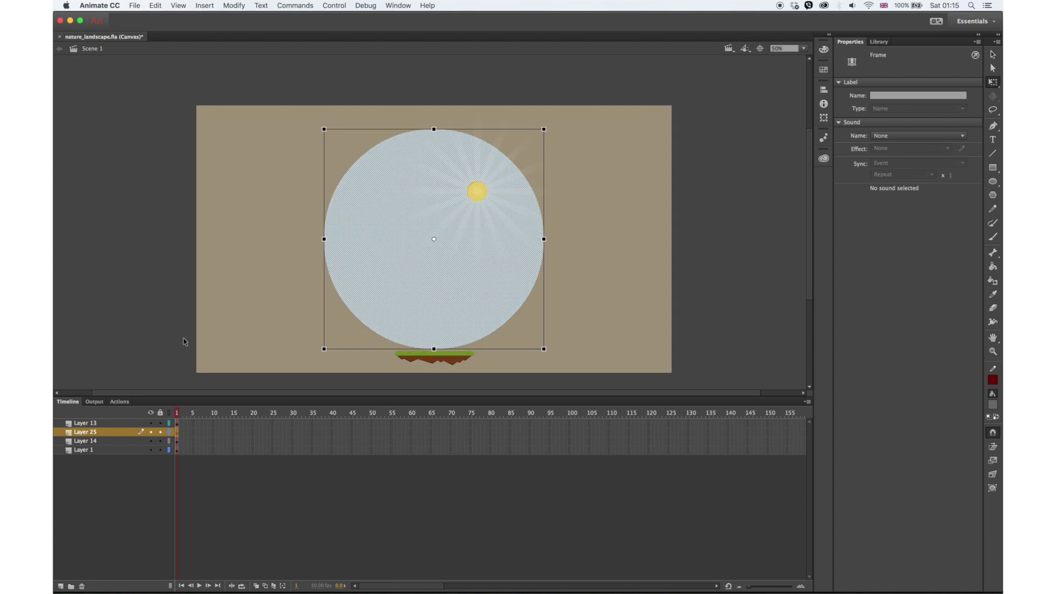
click(177, 423)
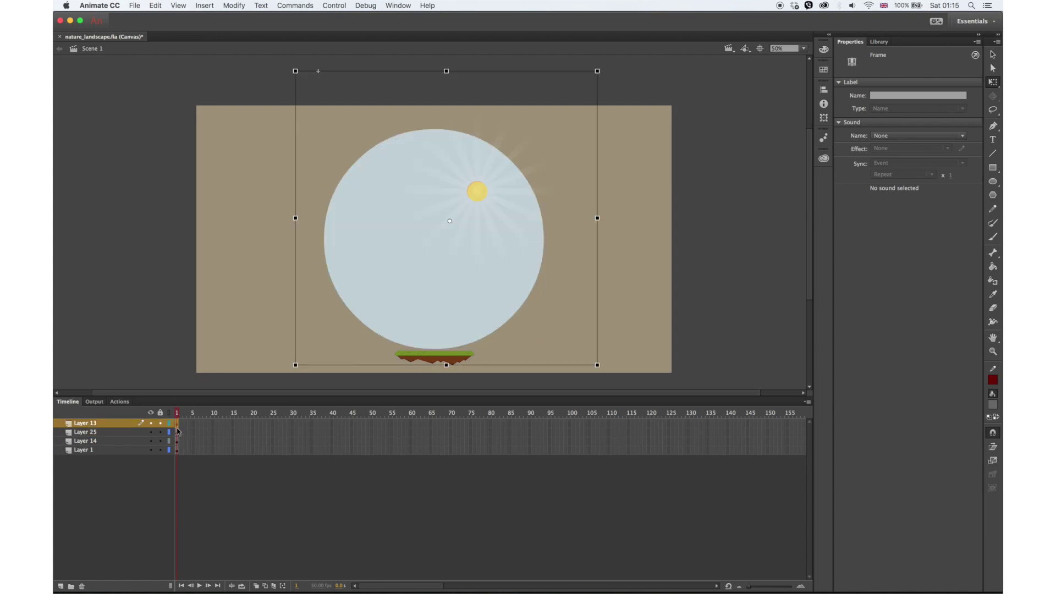
click(60, 585)
right_click(155, 307)
click(183, 343)
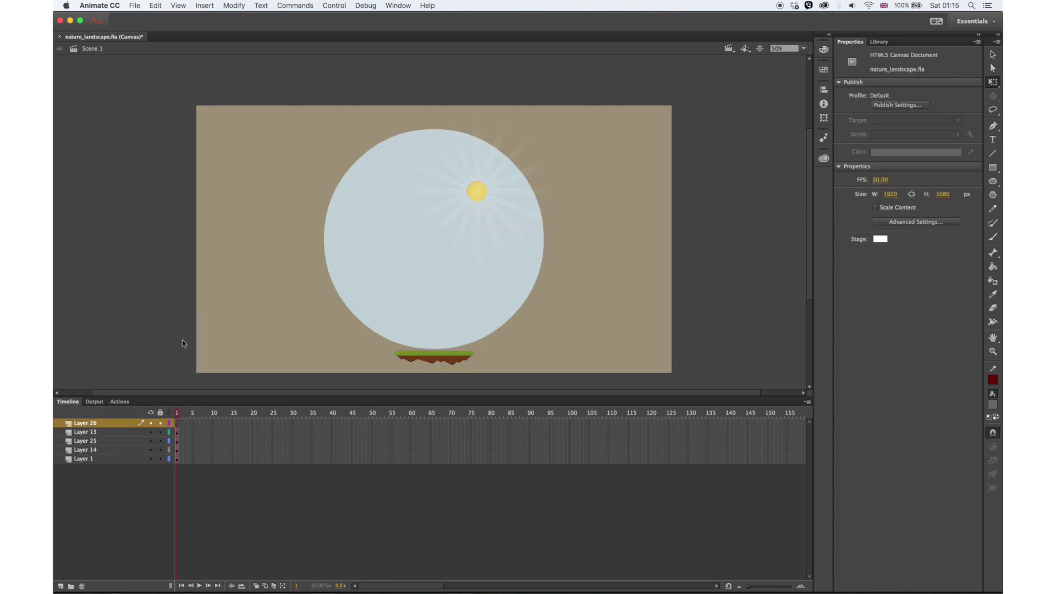
right_click(107, 424)
click(130, 489)
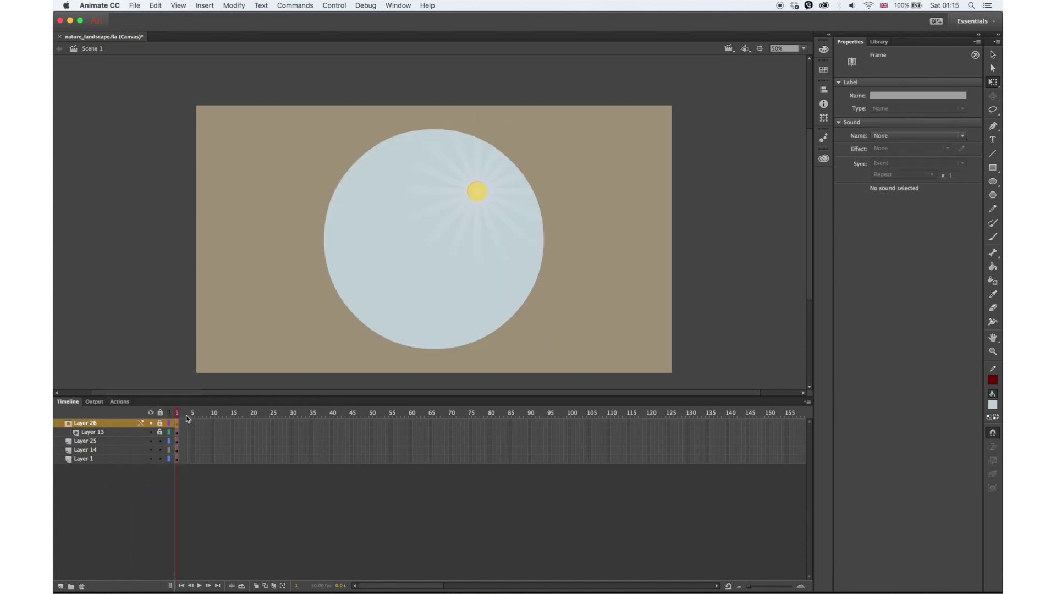
Step: Extend all Scene 1 layers with frames to about frame 137
drag(377, 581, 391, 582)
drag(619, 428, 616, 461)
key(F5)
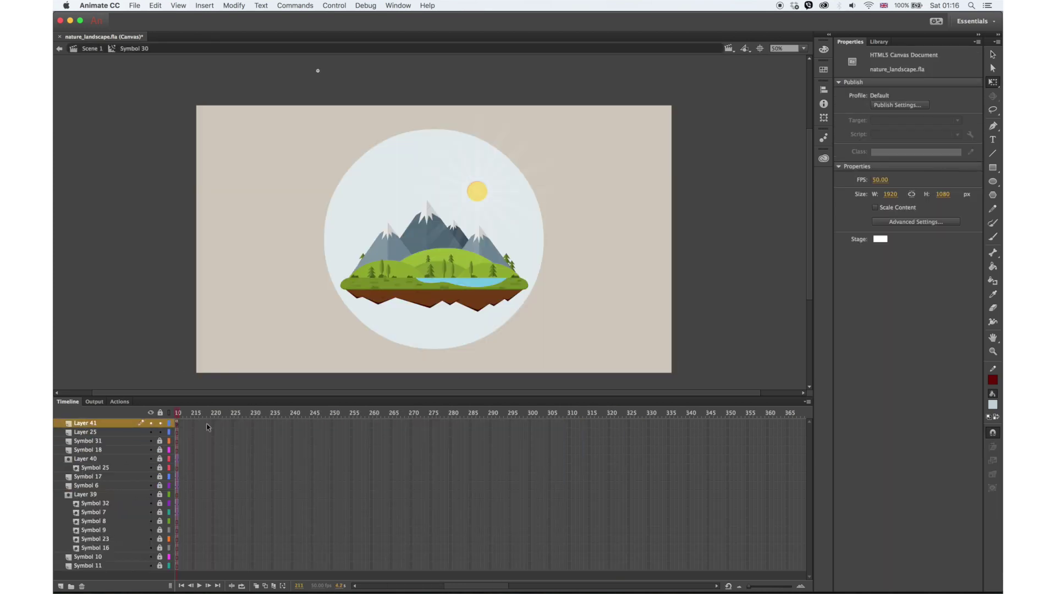
Step: Copy Layer 41's script keyframe inside Symbol 30 and delete that layer
click(177, 424)
right_click(178, 424)
click(198, 461)
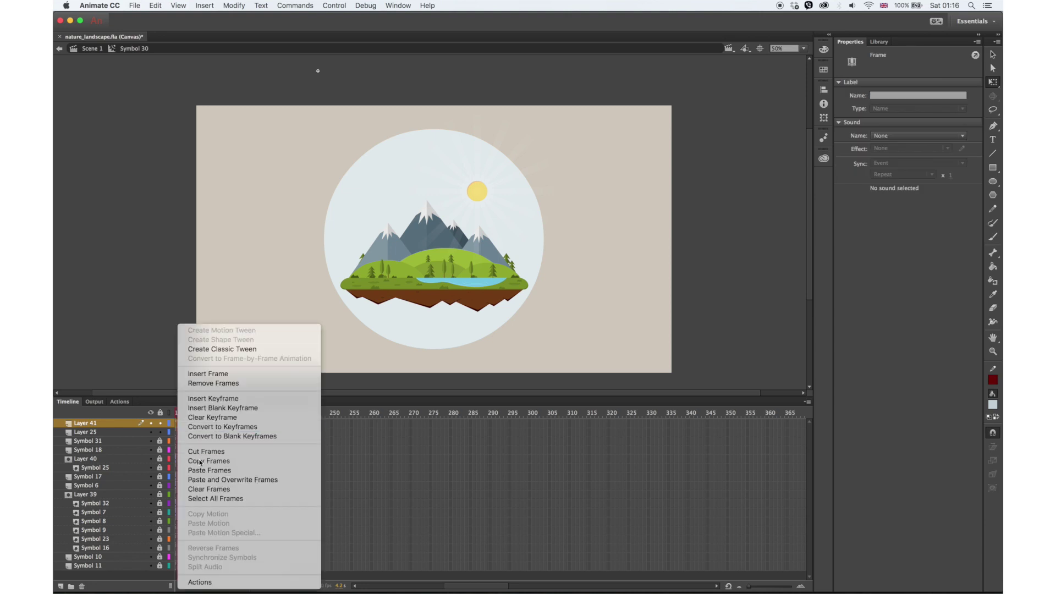
click(81, 587)
Step: Extend all Scene 1 layers through frame 210 to match the landscape animation
drag(488, 587, 456, 587)
click(435, 412)
drag(401, 413, 485, 461)
double_click(711, 344)
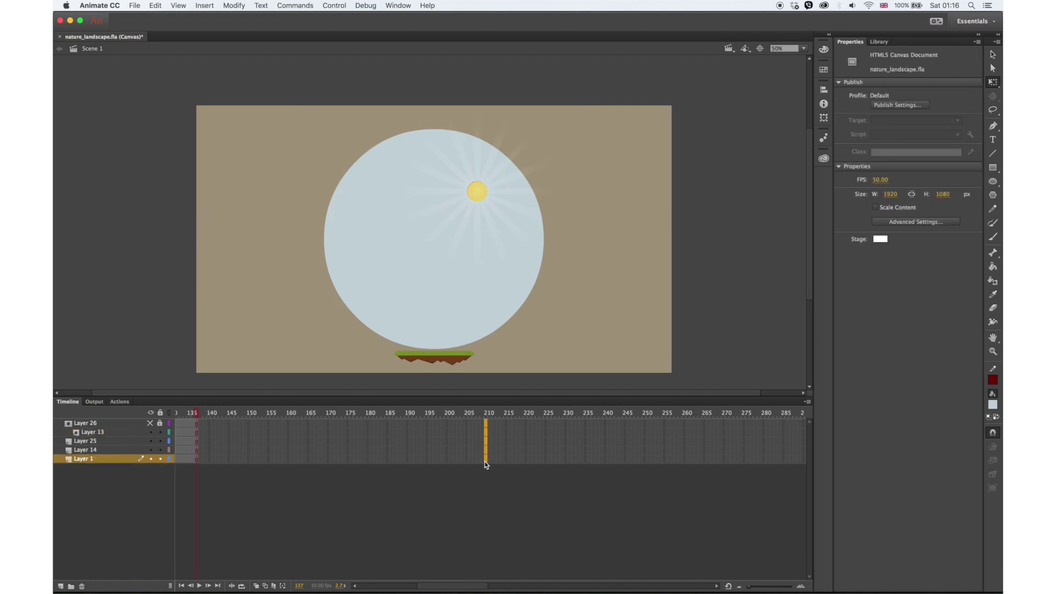
key(F5)
Step: Add a new layer above the mask in Scene 1 and paste the script keyframe at frame 210
click(103, 425)
click(61, 587)
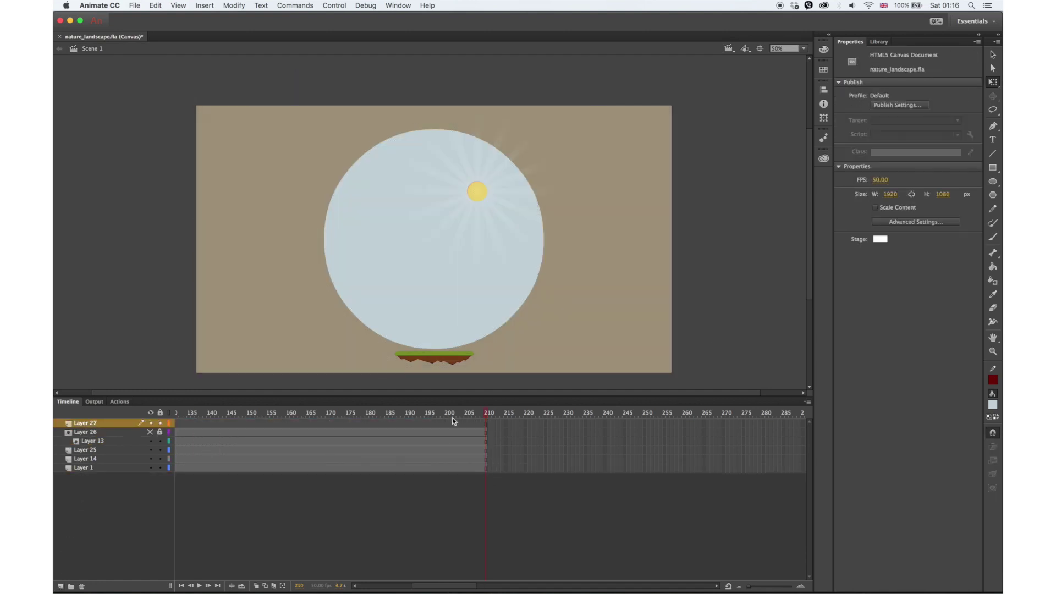
right_click(486, 428)
click(485, 460)
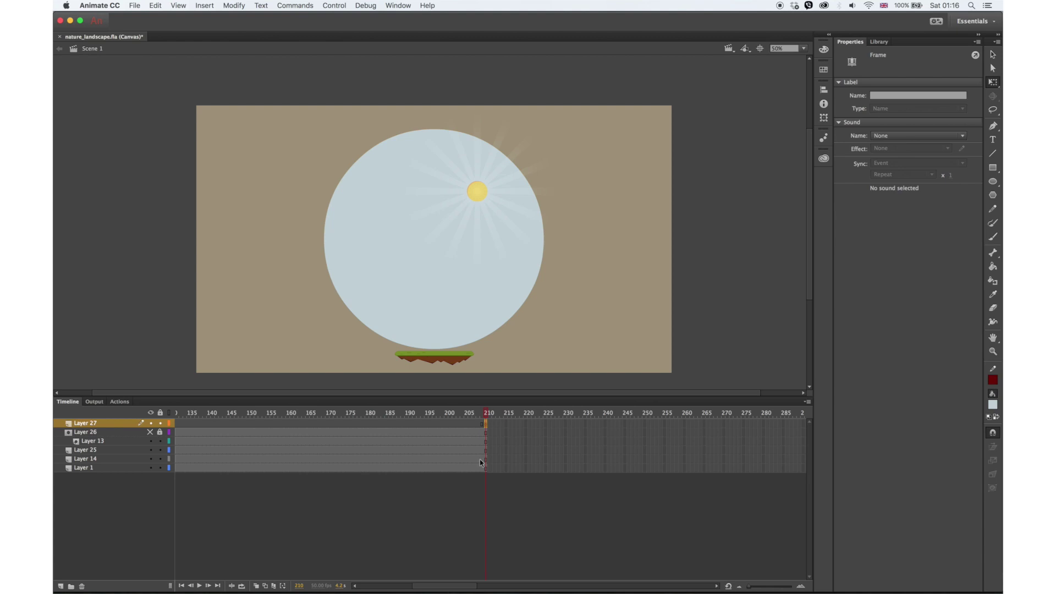
Step: Change the landscape instance on Layer 13 to Graphic, scrub its animation to frame 205 and lock the layer
click(160, 433)
click(213, 441)
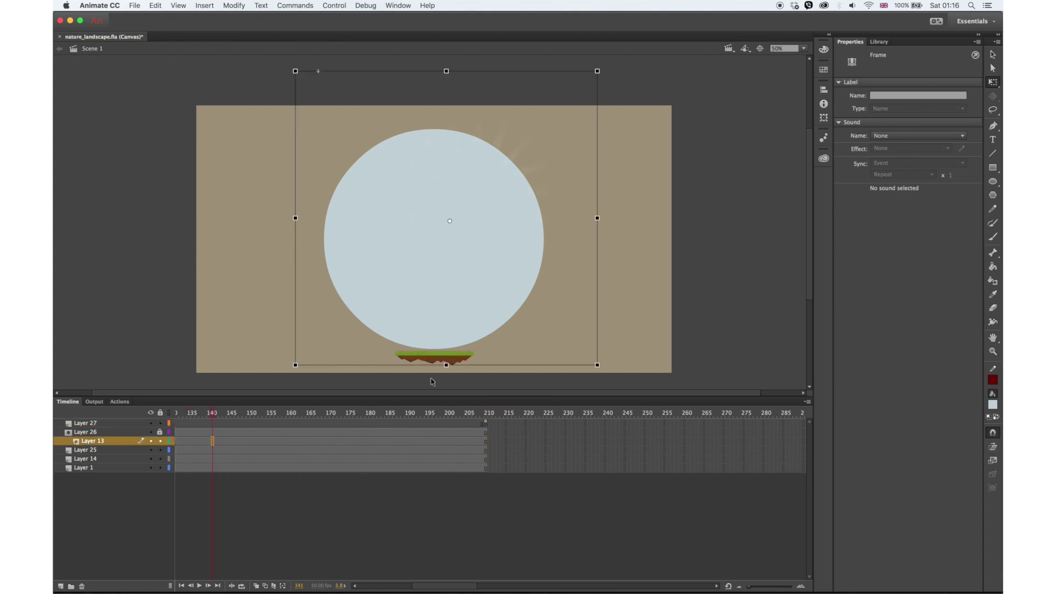
click(517, 349)
click(913, 70)
click(903, 102)
drag(211, 414, 472, 428)
click(160, 441)
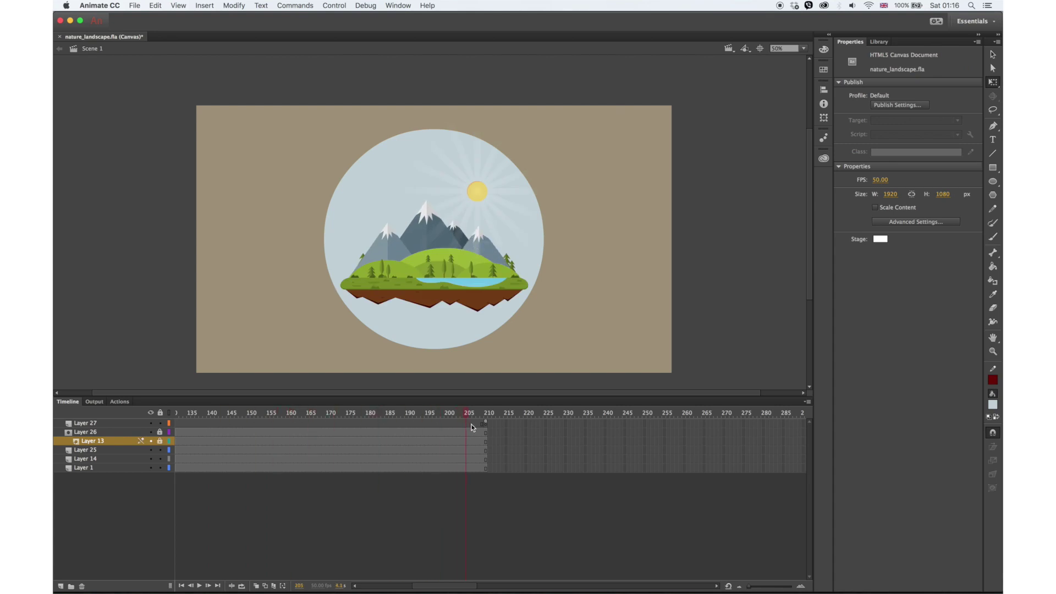
Step: Hide the Layer 26 mask, open Symbol 30 to inspect its sun rays at frame 210, and return to Scene 1
click(488, 201)
click(151, 432)
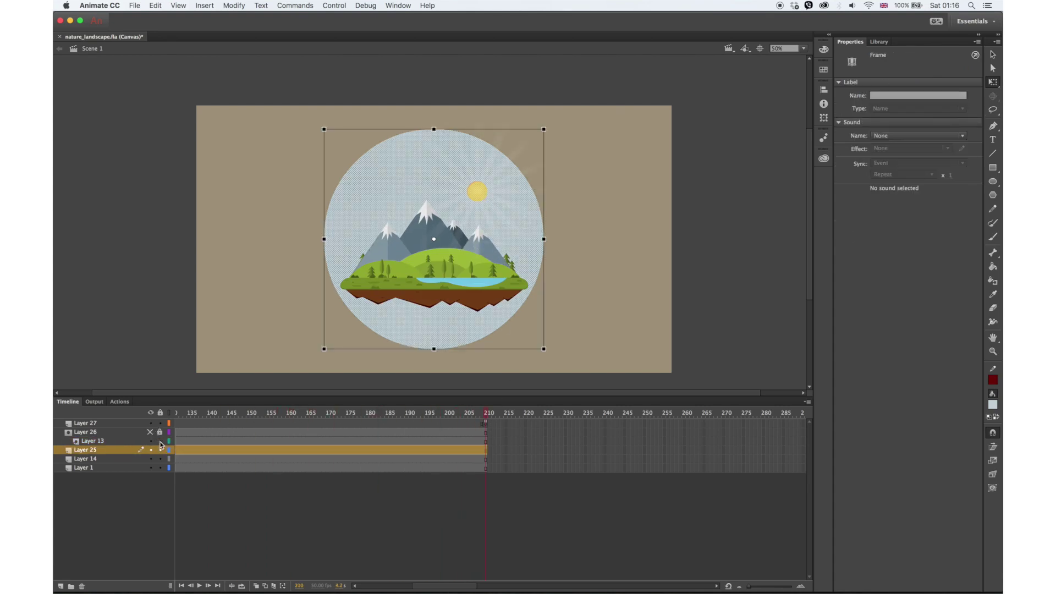
double_click(484, 193)
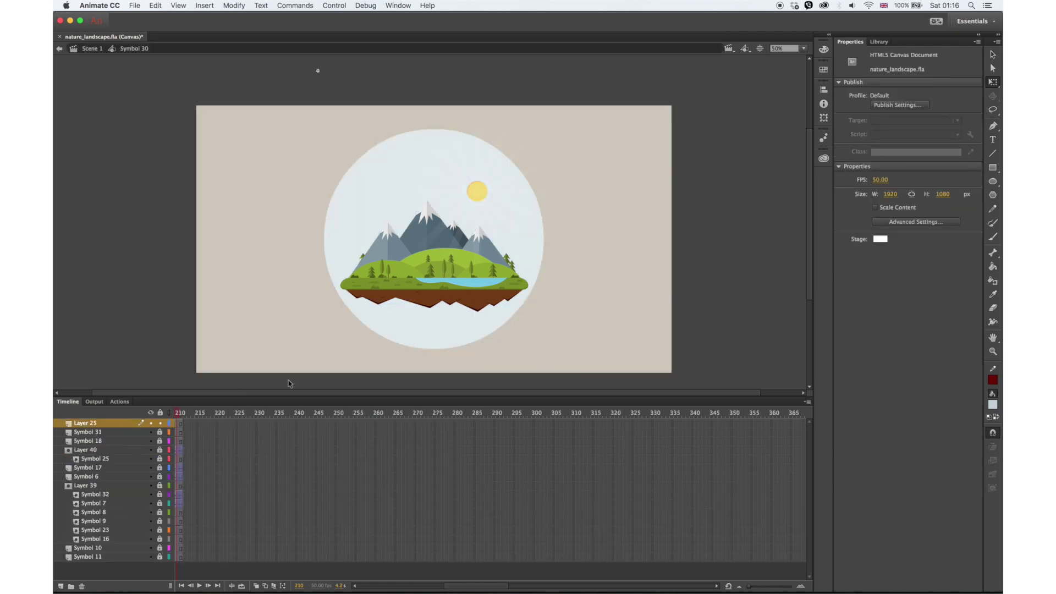
double_click(480, 192)
drag(212, 417, 169, 424)
double_click(133, 286)
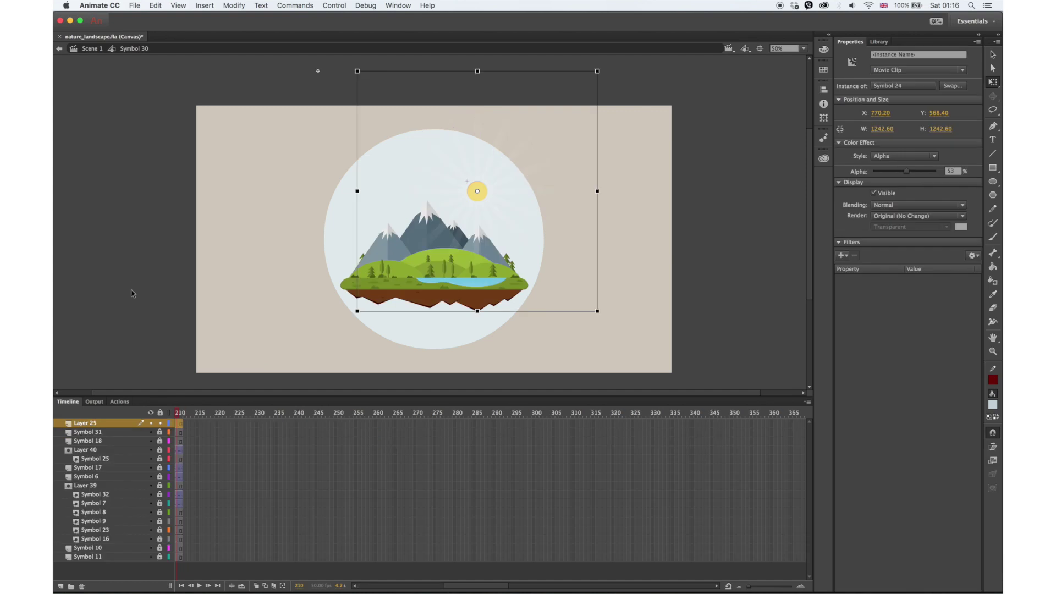
double_click(138, 345)
Step: Delete Layer 1, the extra full-stage background, from Scene 1
click(176, 453)
click(177, 468)
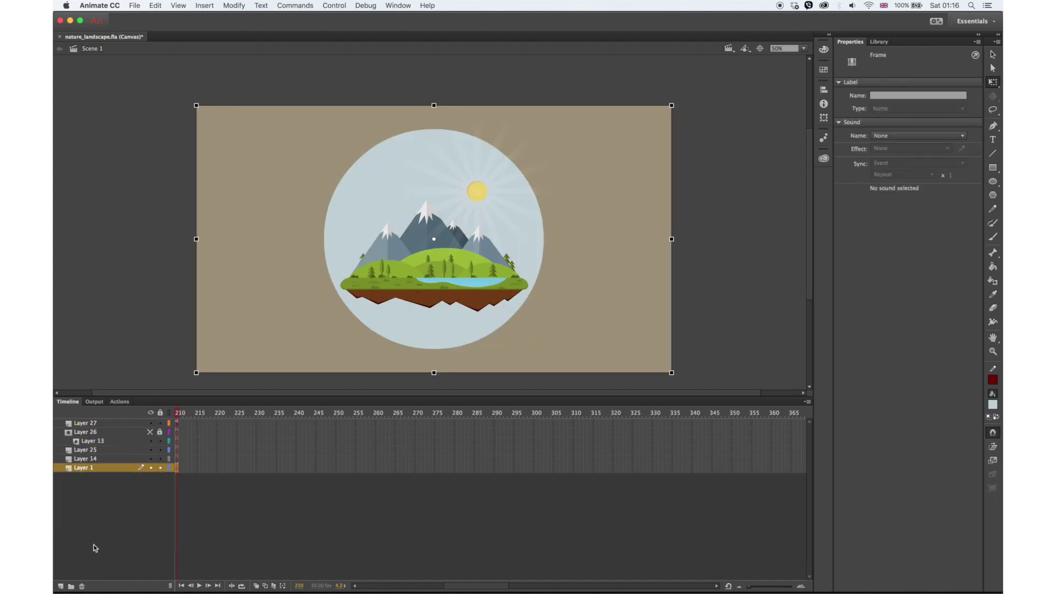
click(82, 586)
click(178, 460)
click(176, 450)
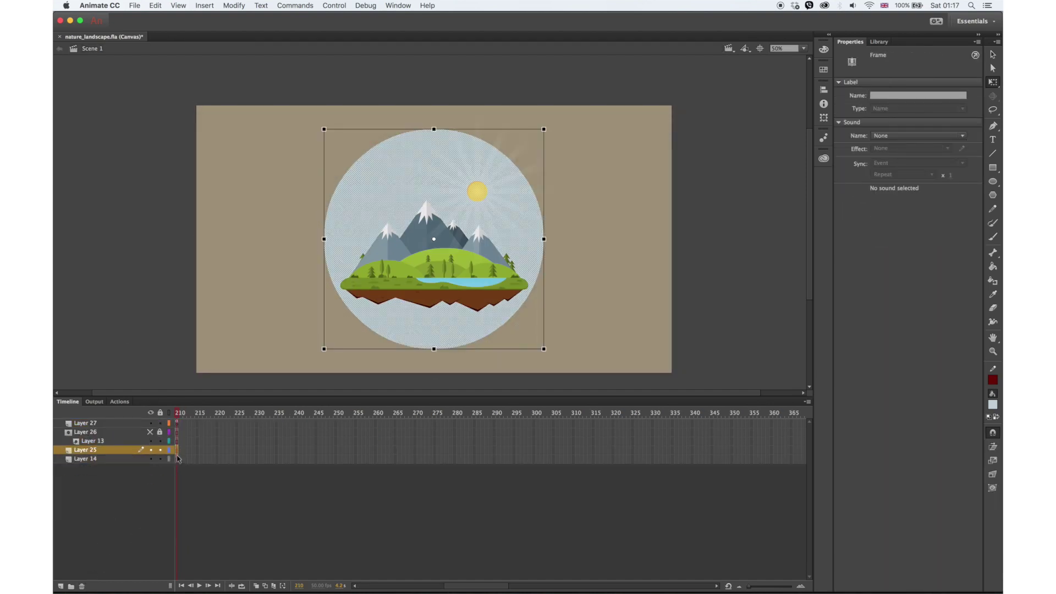
Step: Unlock and show Layer 26, and scale the mask, landscape and circle down together to about 1044 by 961 px
click(160, 432)
click(149, 431)
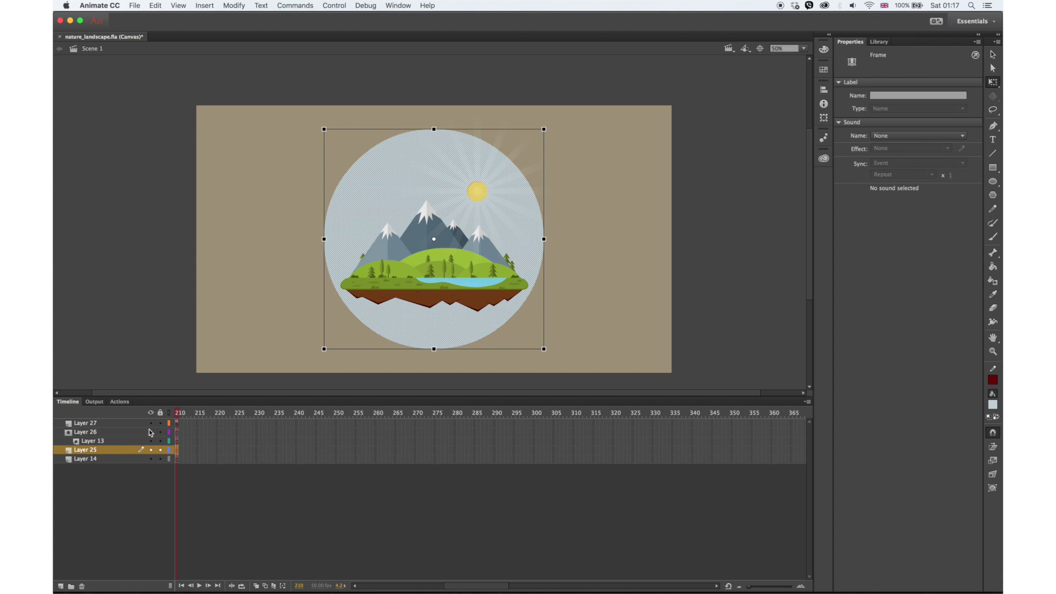
click(176, 441)
drag(598, 71, 578, 78)
key(super+z)
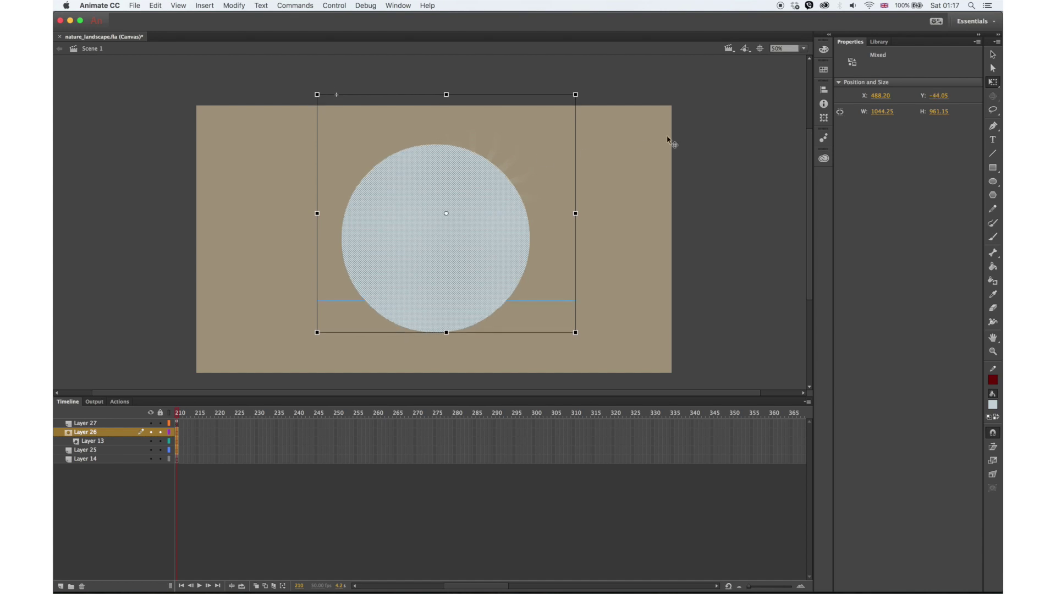
click(684, 125)
click(658, 192)
Step: Lock the Layer 26 mask and Layer 13 to preview the masked landscape at frame 210
drag(177, 412, 467, 421)
click(161, 432)
click(161, 441)
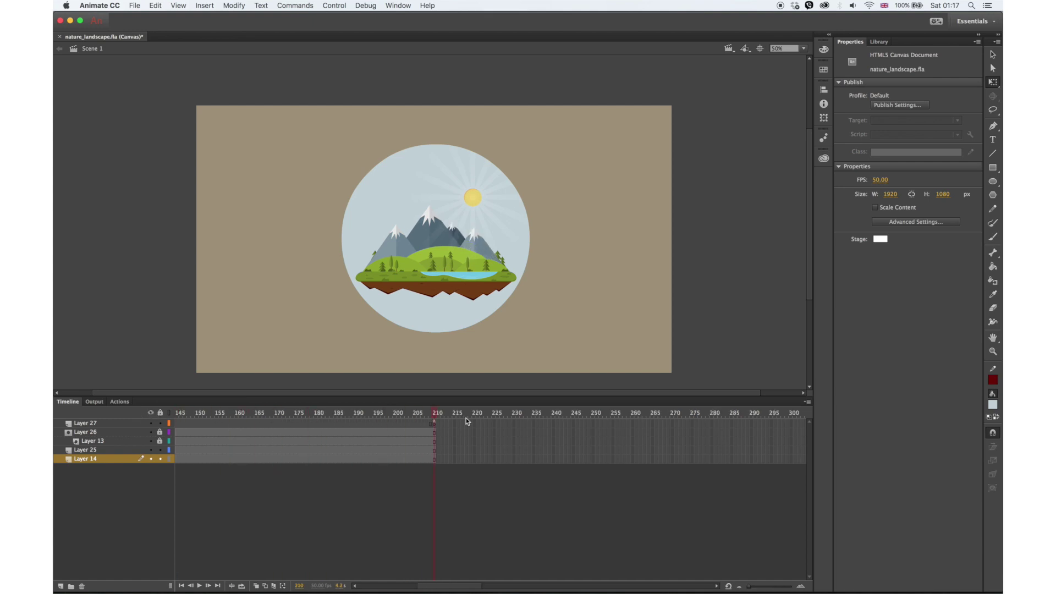
Step: Sample the brown background color, lighten it to a pale beige and fill the Layer 14 background with it
click(995, 295)
click(662, 324)
click(993, 405)
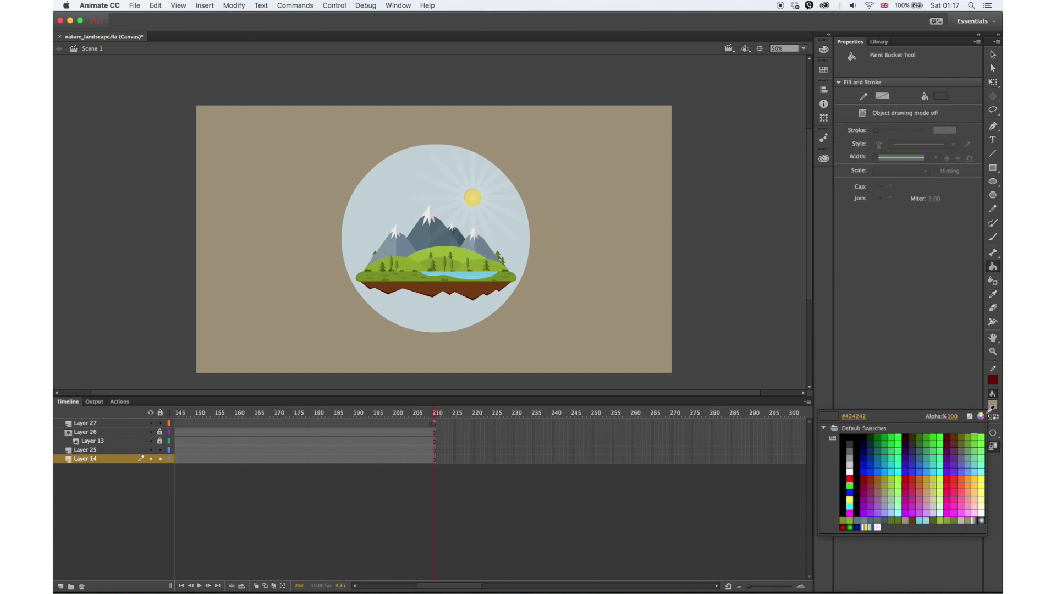
click(975, 419)
drag(91, 117, 86, 101)
click(271, 78)
click(282, 144)
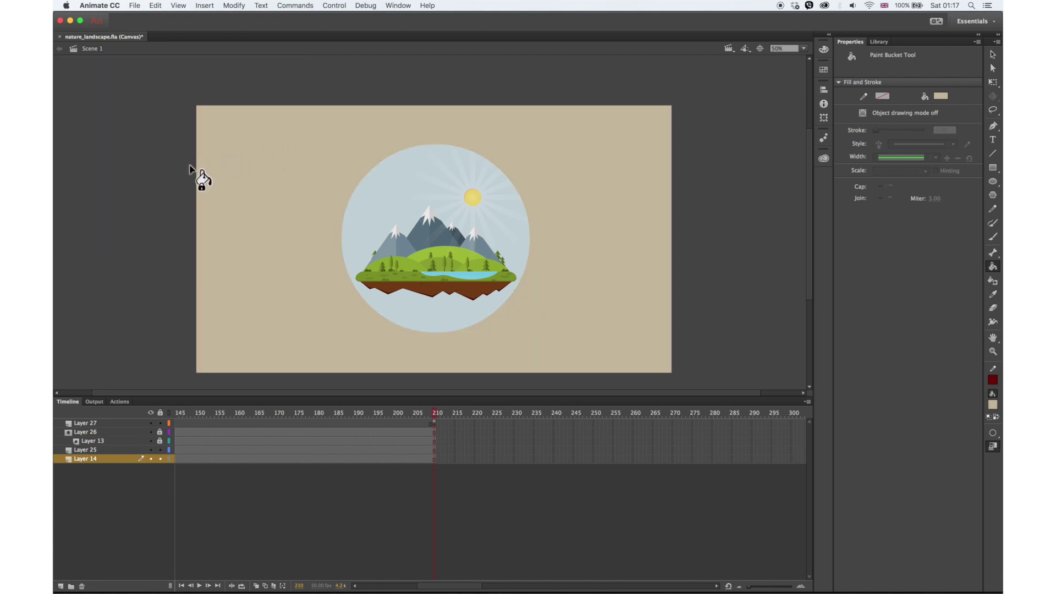
key(v)
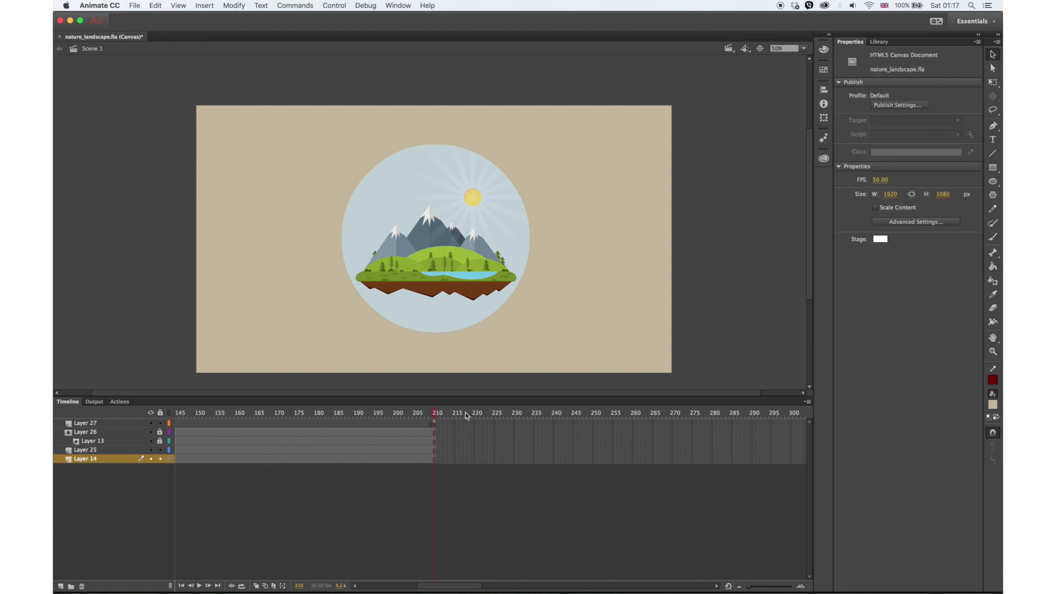
Step: Hide Layer 26, open Symbol 30, unlock all its layers and hide the Layer 40 and Layer 39 masks
click(410, 250)
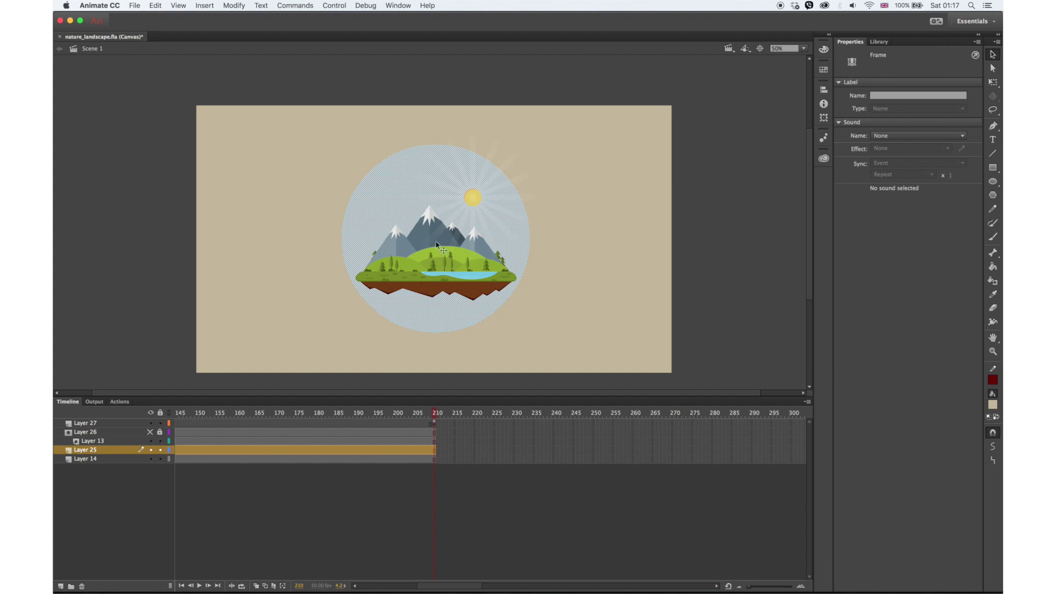
click(406, 257)
double_click(406, 257)
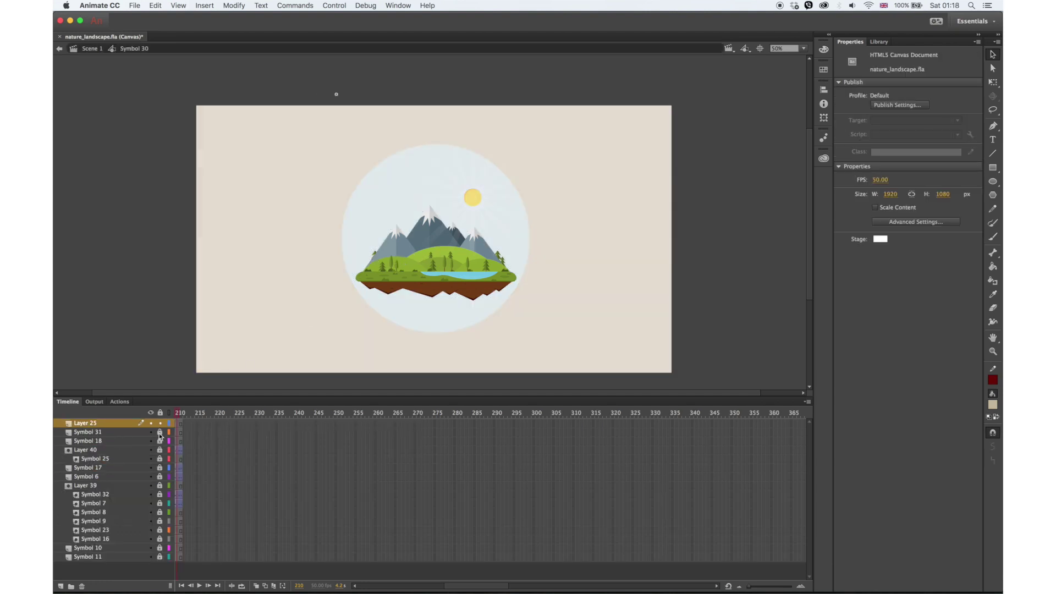
drag(159, 438, 160, 557)
click(149, 450)
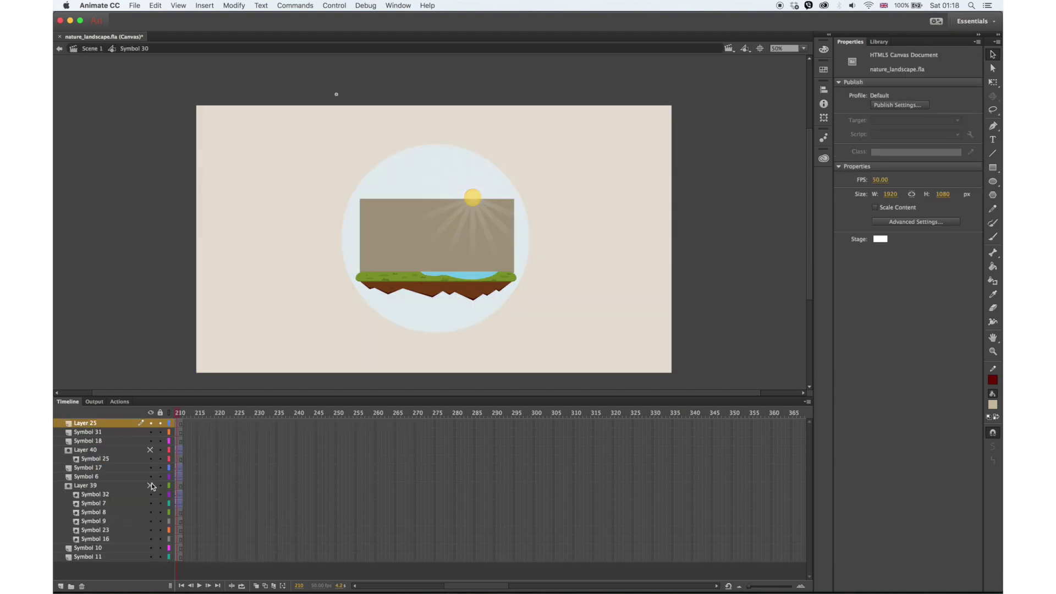
click(150, 485)
Step: Place the Symbol 10 layer under the Layer 39 mask, above Symbol 16, and check the result at frame 148
click(374, 263)
drag(114, 550, 119, 542)
key(Return)
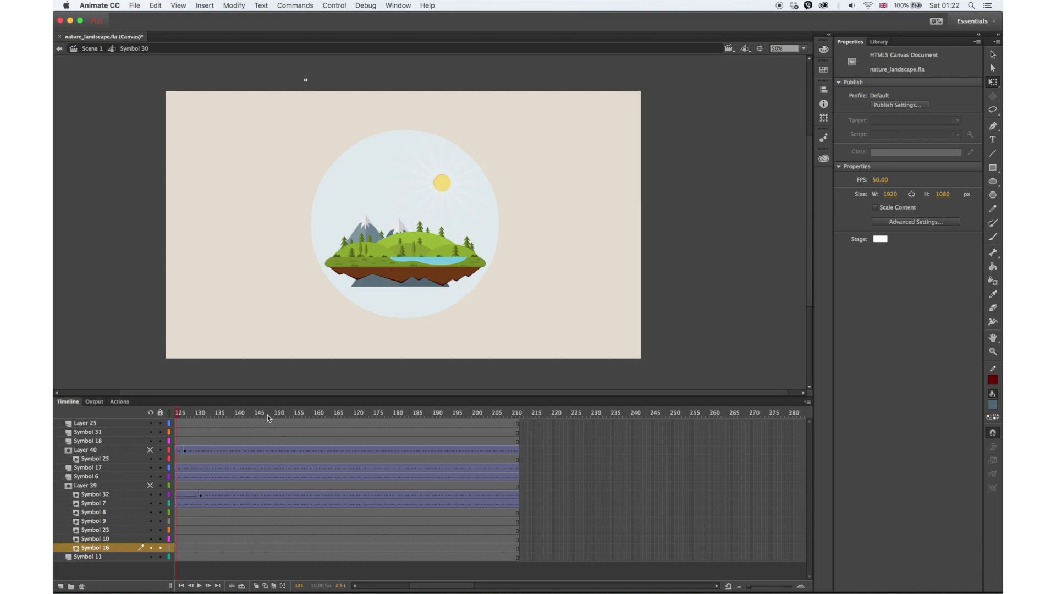
click(270, 426)
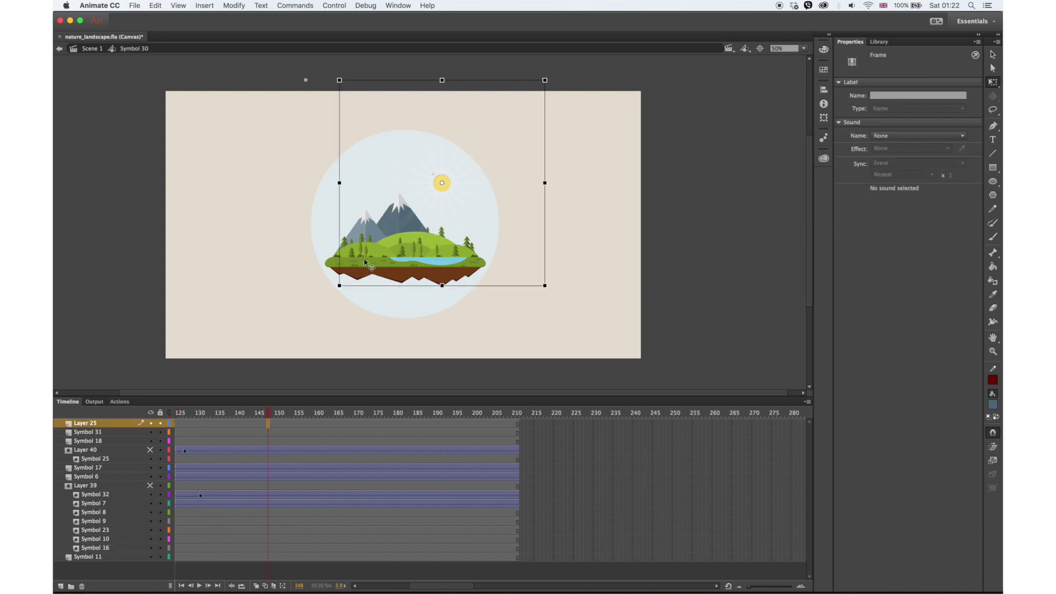
Step: Lock all layers except Layer 25, Symbol 31, Symbol 18, Symbol 17 and Symbol 6
click(160, 413)
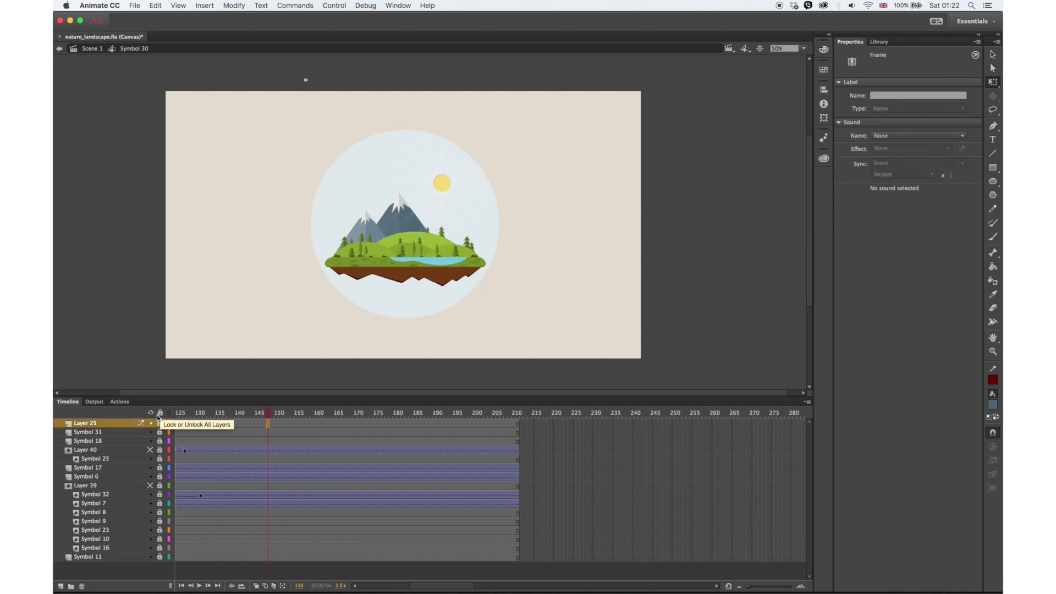
drag(160, 441, 160, 423)
drag(160, 468, 160, 476)
click(160, 495)
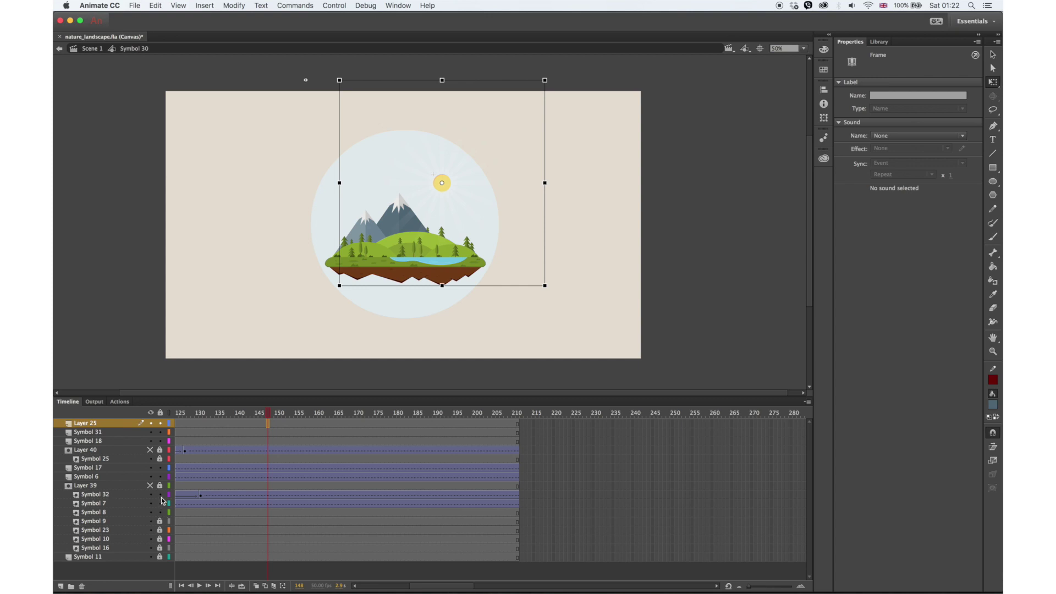
Step: Pick up the Symbol 18 clouds instance from its layer inside Symbol 30 and return to Scene 1
click(229, 434)
click(261, 433)
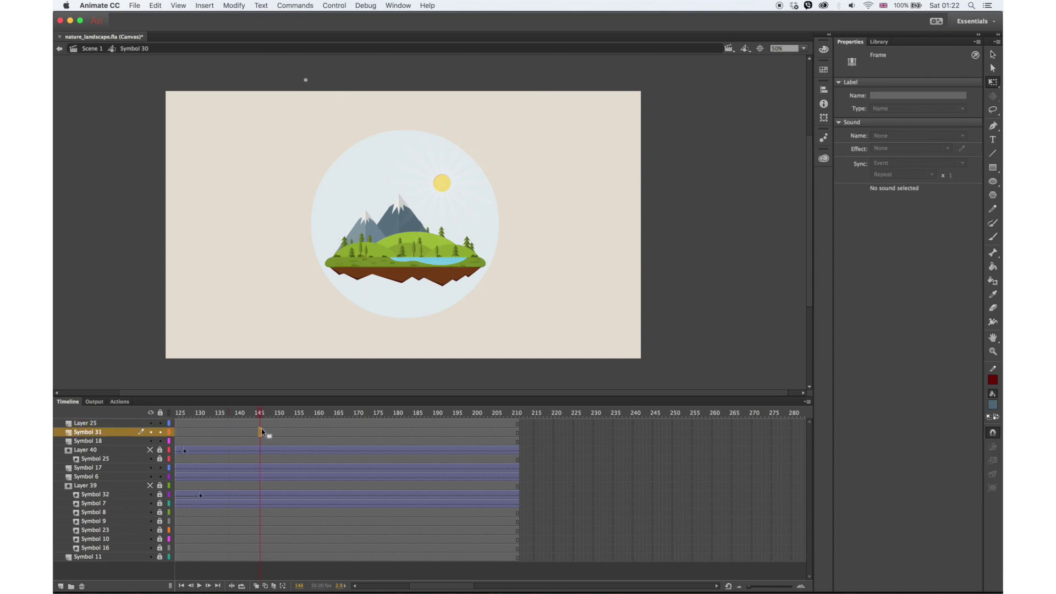
click(272, 441)
drag(315, 424, 369, 570)
click(637, 181)
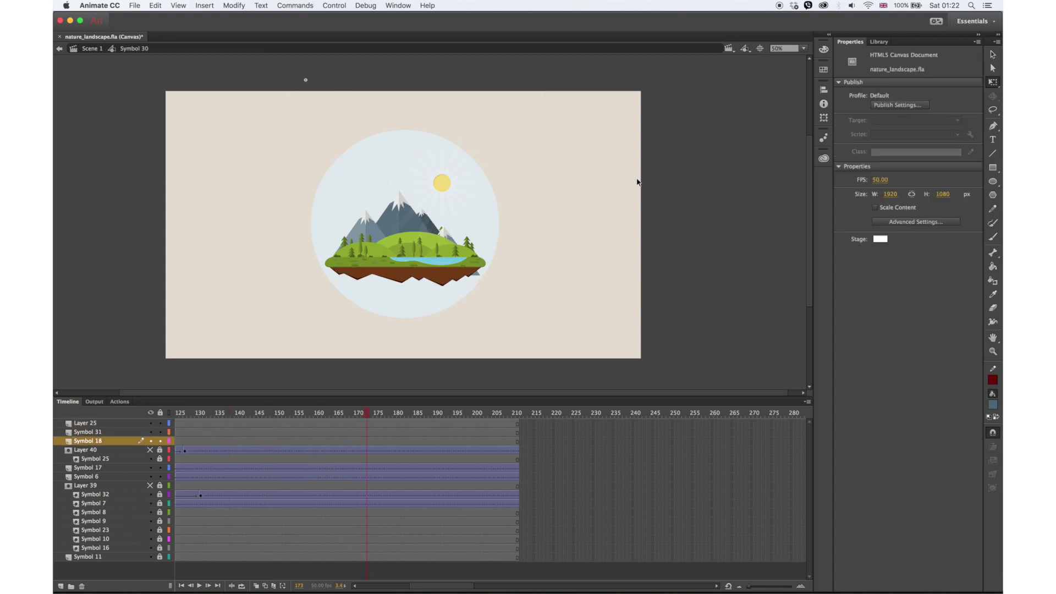
click(299, 224)
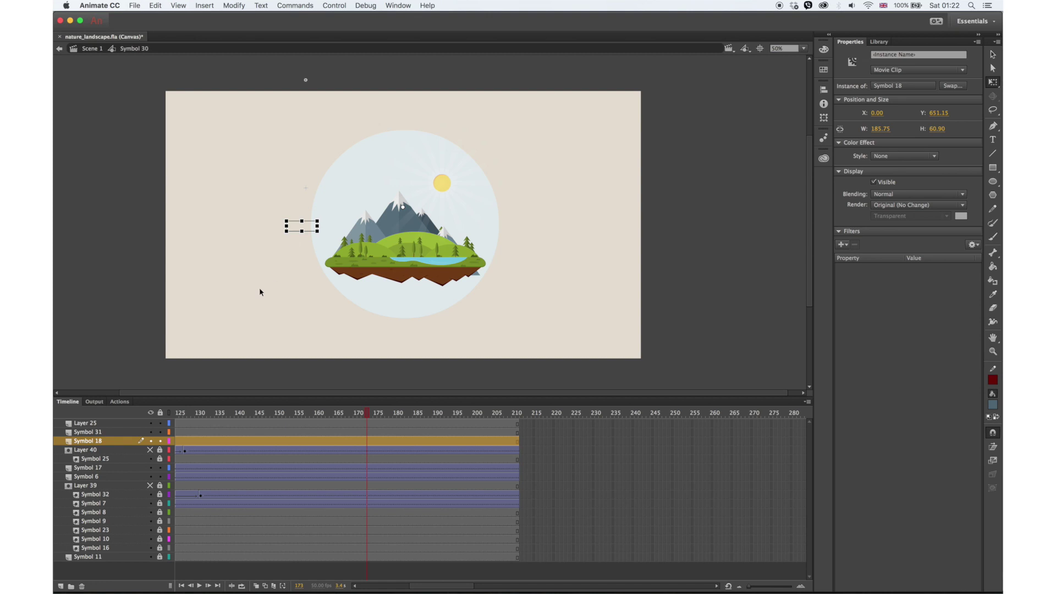
click(203, 370)
double_click(132, 276)
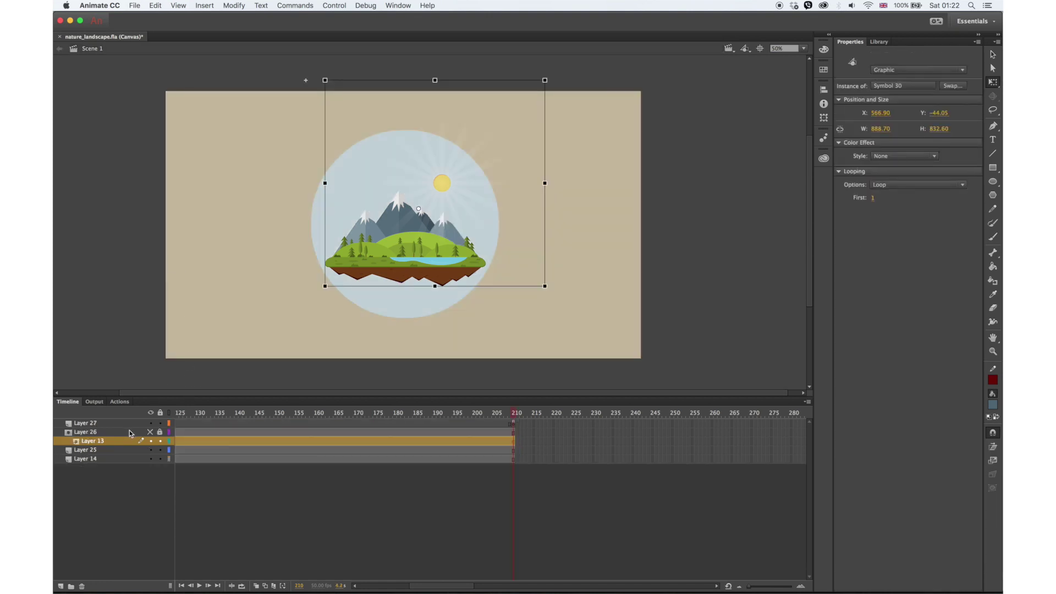
Step: Add a layer directly above Layer 26 in Scene 1 and paste the Symbol 18 clouds instance onto it
click(131, 432)
click(60, 586)
right_click(106, 320)
click(140, 351)
key(v)
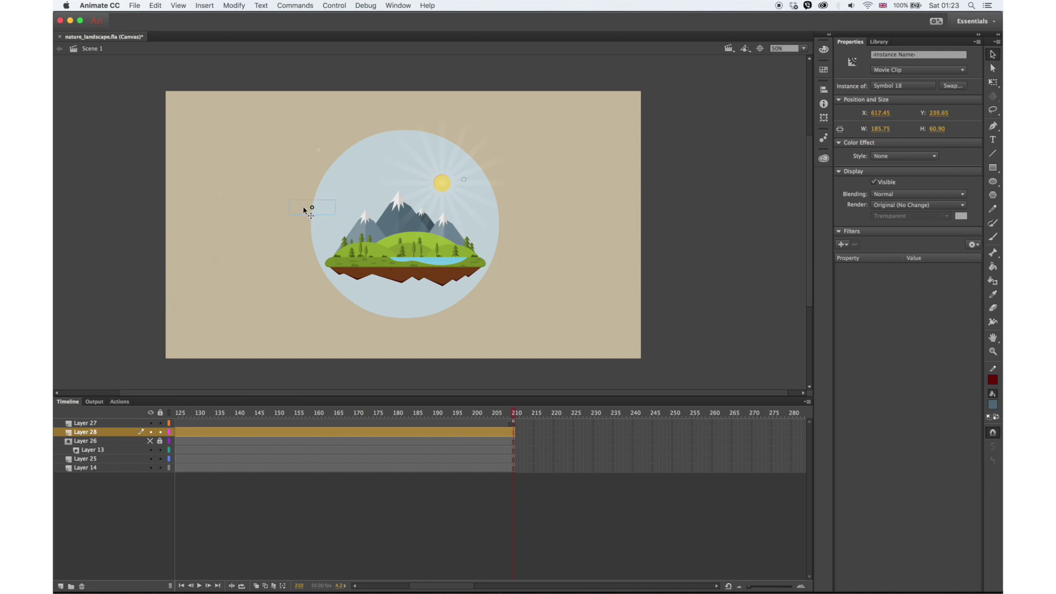
Step: Scale the Symbol 18 clouds instance down to about 146 by 48 px and check the clouds' placement inside the symbol
double_click(305, 210)
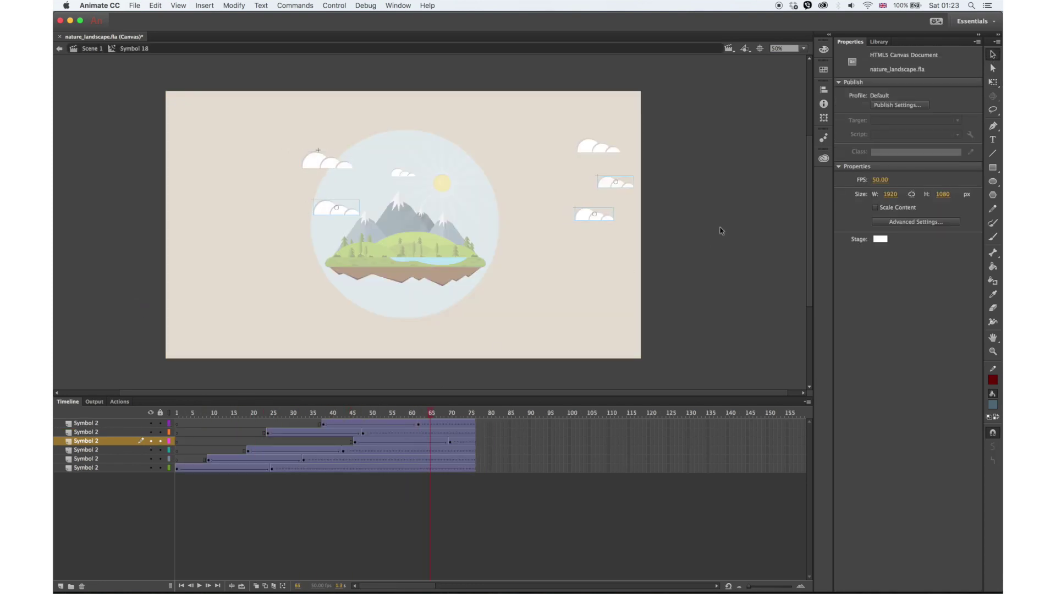
double_click(697, 226)
click(993, 82)
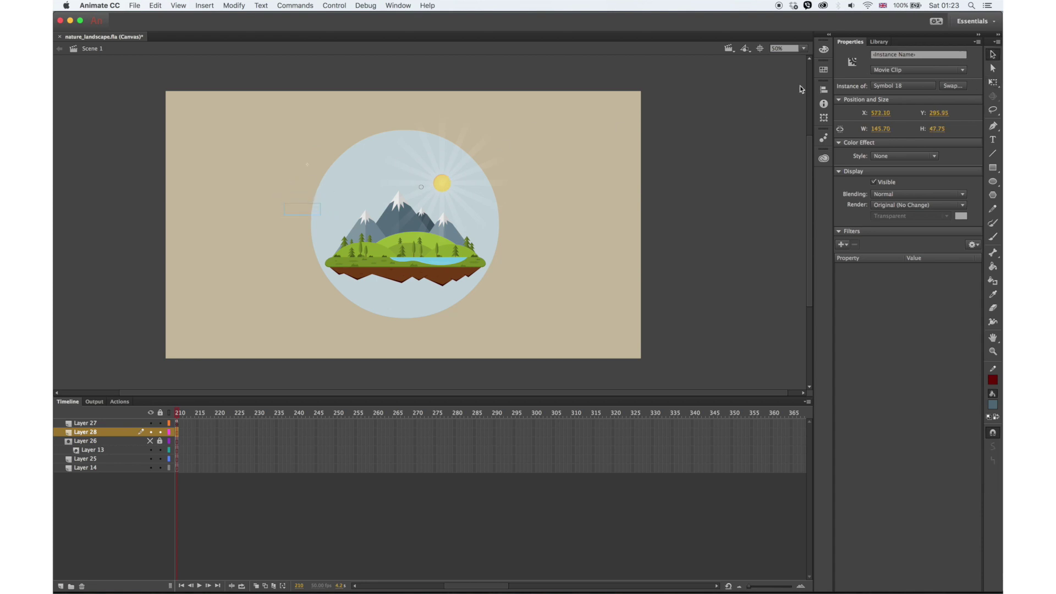
key(v)
double_click(306, 208)
double_click(730, 245)
Step: Check the clouds at Symbol 18's end frame, then shrink the instance to about 130 by 43 px near X 502, Y 418
double_click(290, 235)
drag(216, 416, 472, 401)
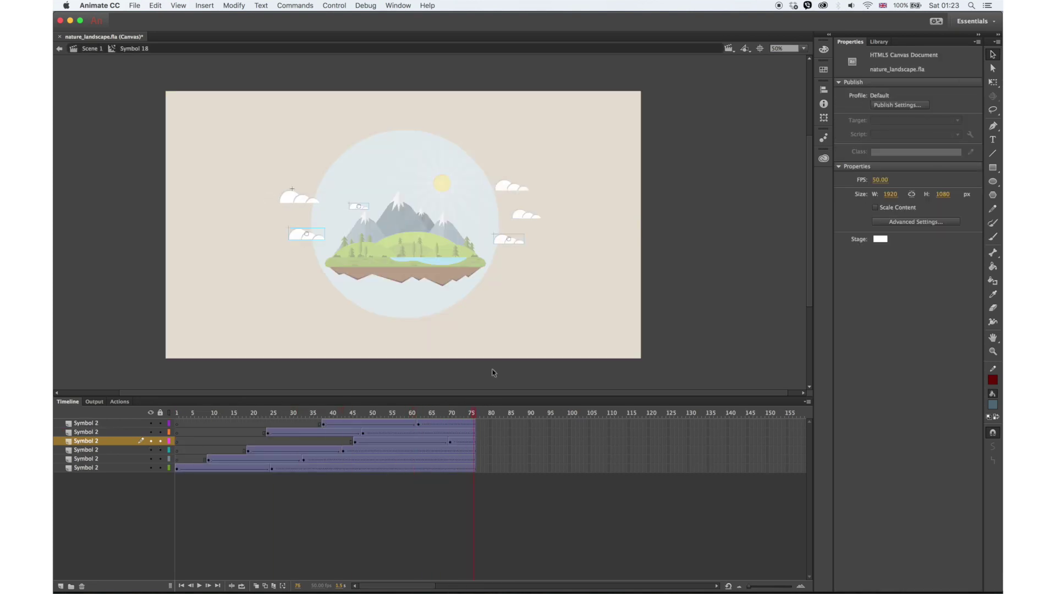
double_click(707, 213)
key(q)
drag(307, 225, 303, 227)
key(v)
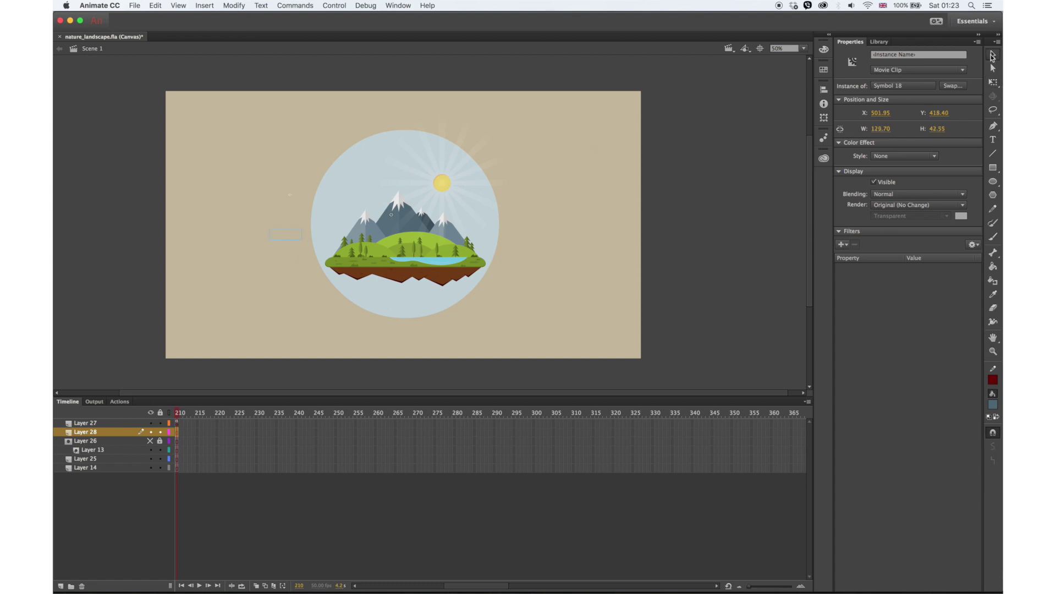
Step: Preview the clouds' animation against the circle and nudge the Symbol 18 instance into its final position in Scene 1
double_click(295, 236)
drag(217, 411, 360, 412)
double_click(722, 270)
double_click(290, 237)
Step: Insert keyframes at the last frame, 76, on all six Symbol 2 cloud layers inside Symbol 18
drag(187, 416, 482, 411)
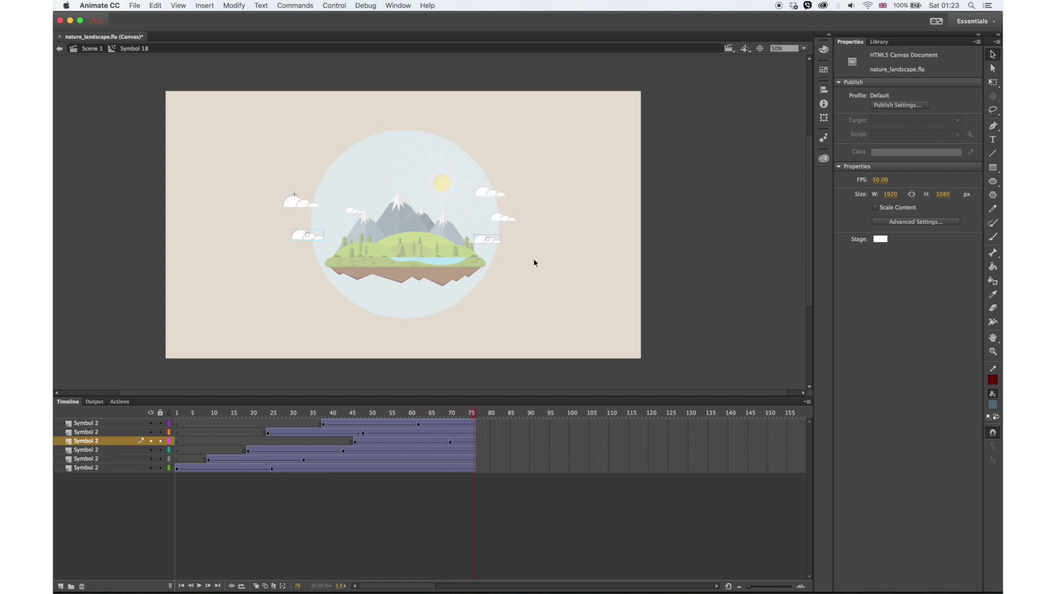
drag(473, 425, 480, 487)
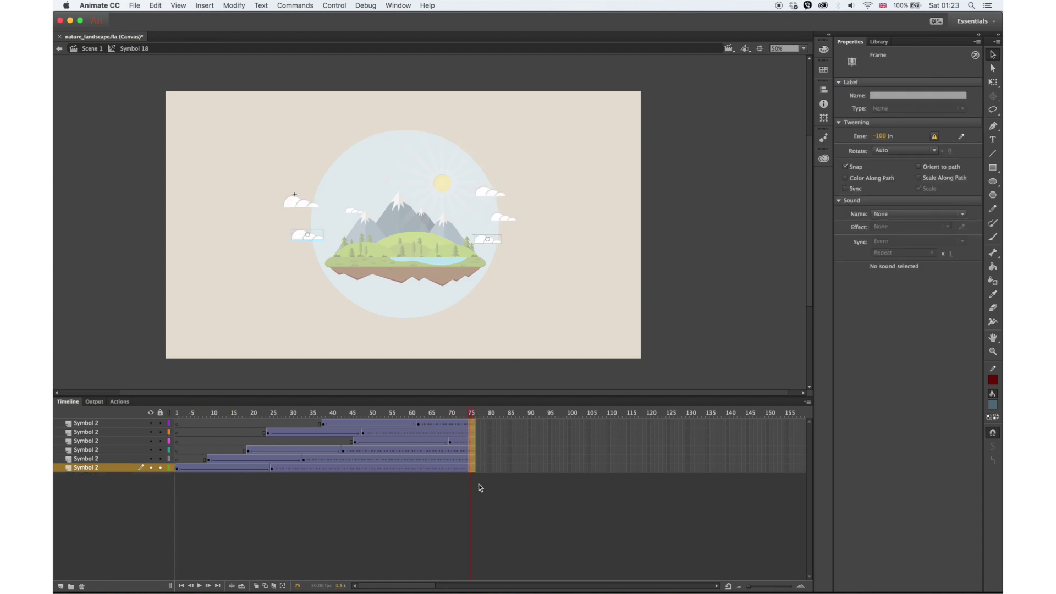
drag(475, 423, 474, 465)
key(F6)
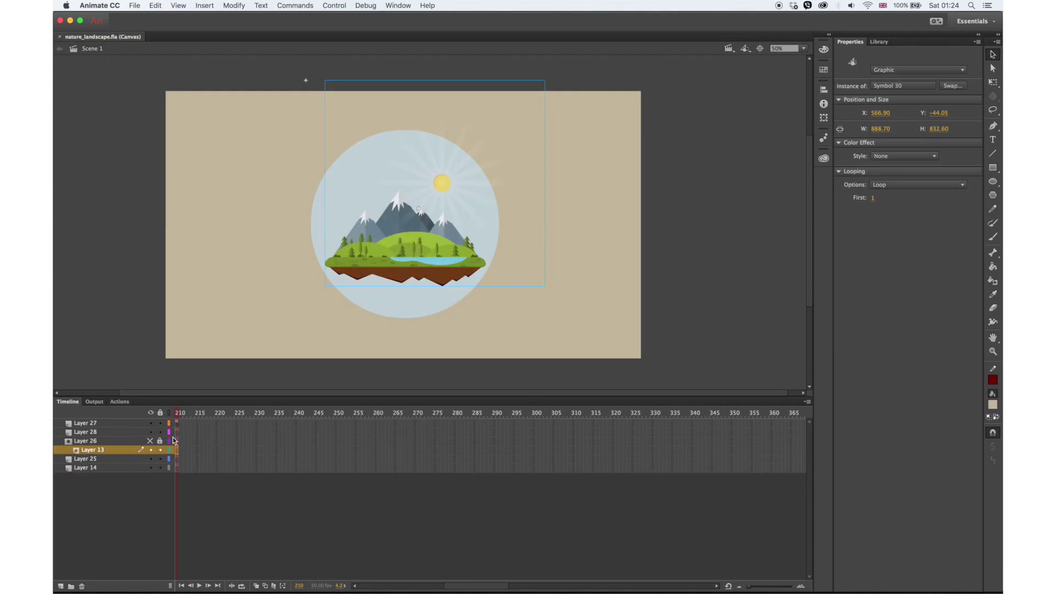
Step: Select all artwork except the background at frame 210 of Scene 1 and scale it down slightly
click(176, 450)
key(q)
key(super+a)
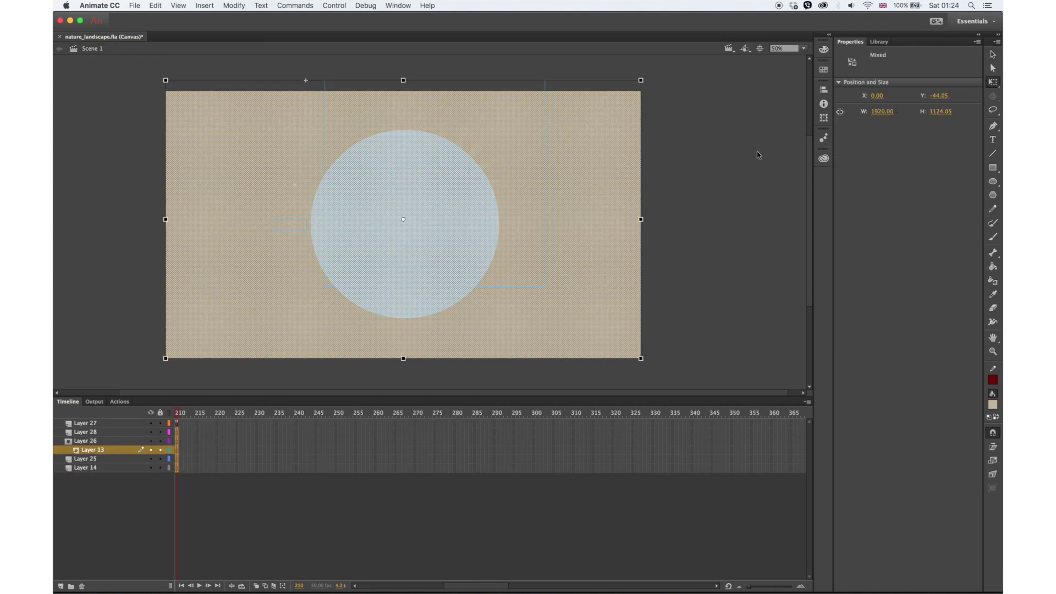
shift+click(271, 327)
drag(545, 81, 530, 92)
key(super+z)
click(584, 91)
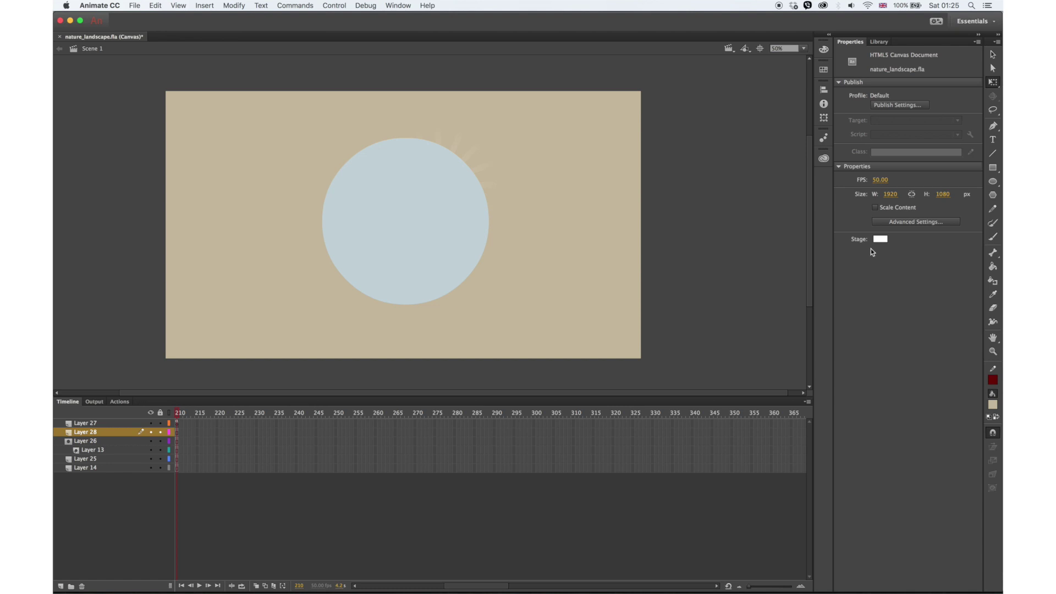
Step: Sample the background's beige, lighten it in the color picker and fill the background with it
click(995, 294)
click(630, 250)
click(993, 406)
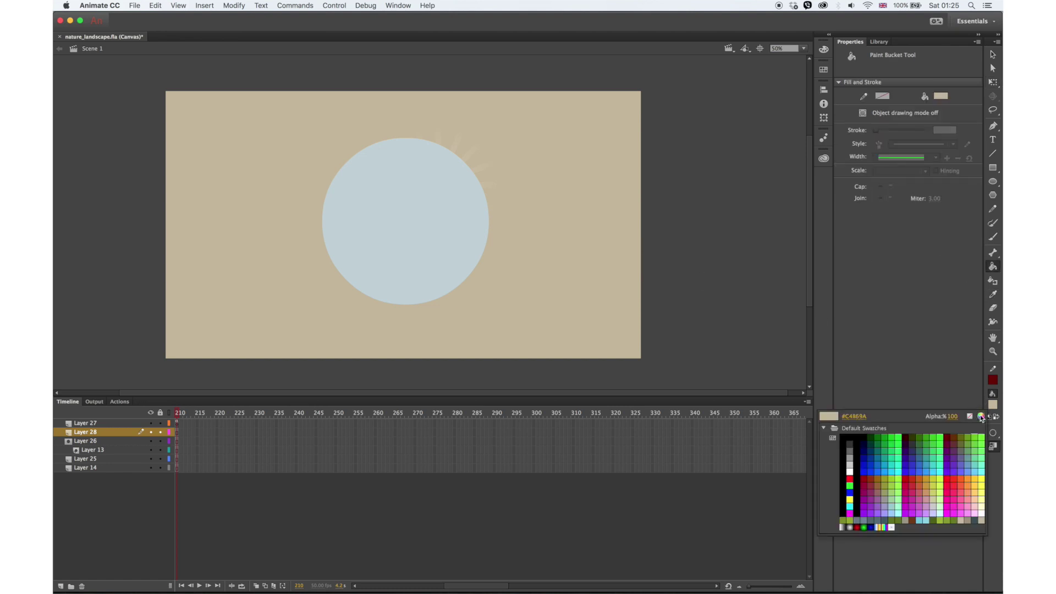
click(982, 418)
click(79, 88)
click(272, 78)
click(298, 131)
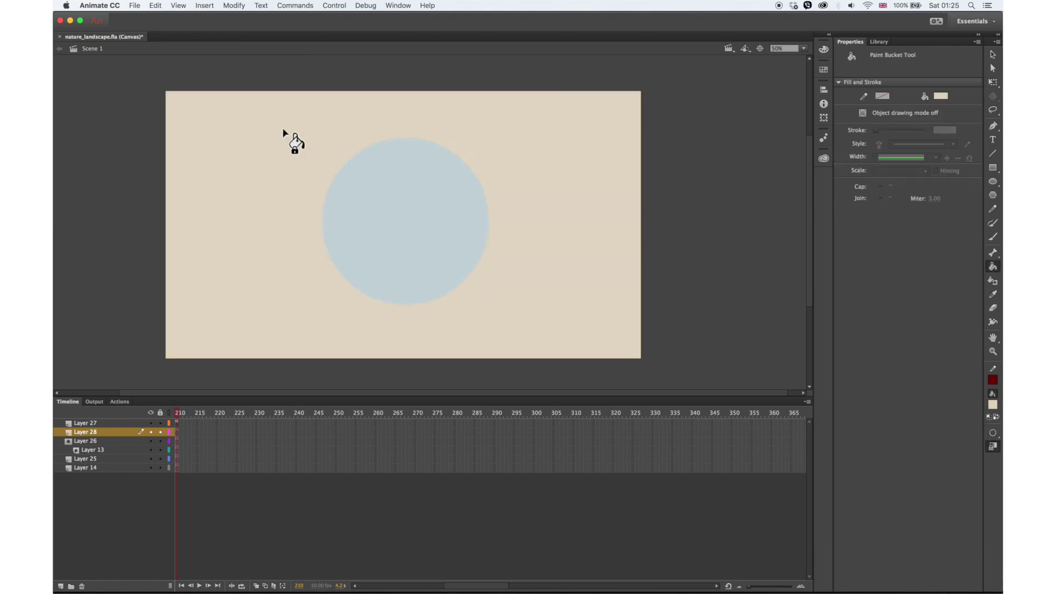
Step: Try an orange fill on the background
click(993, 405)
click(911, 491)
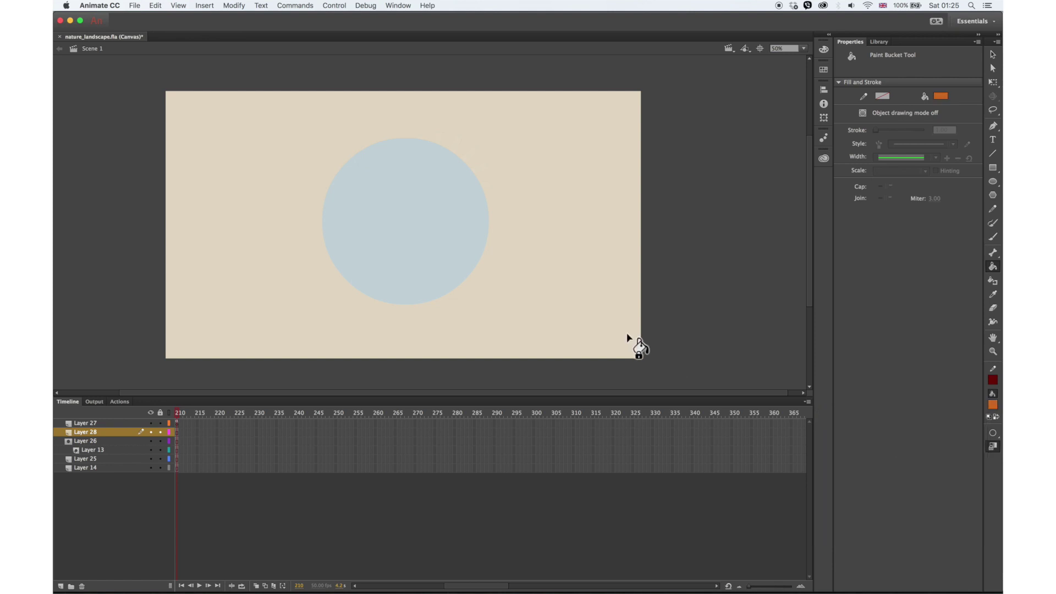
click(632, 344)
Step: Fill the background with grey #666666, tint that grey to a muted mauve, refill the background and save the file
click(993, 406)
click(851, 450)
click(638, 355)
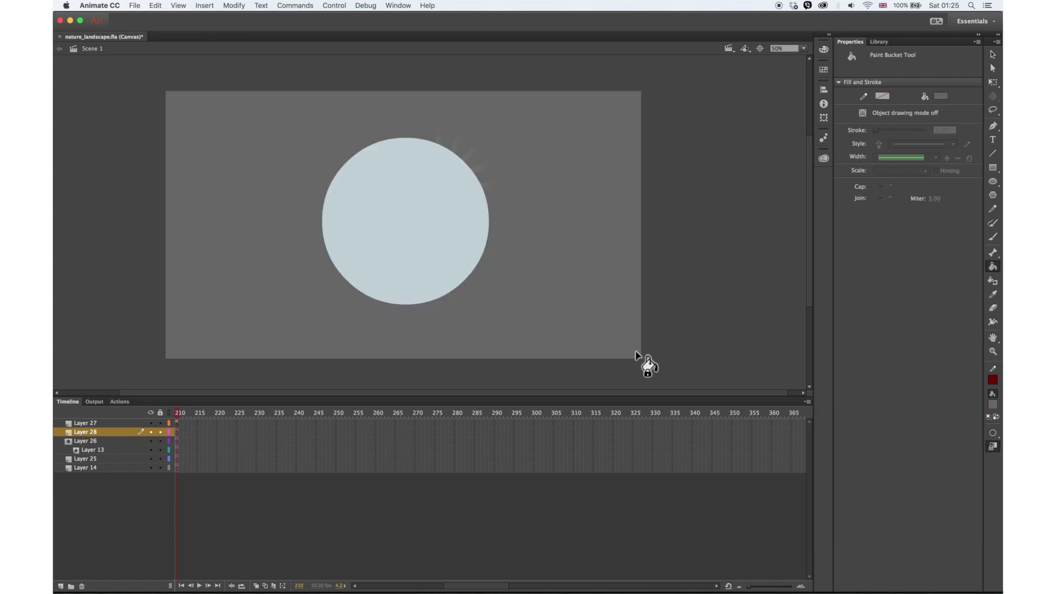
click(993, 408)
click(982, 416)
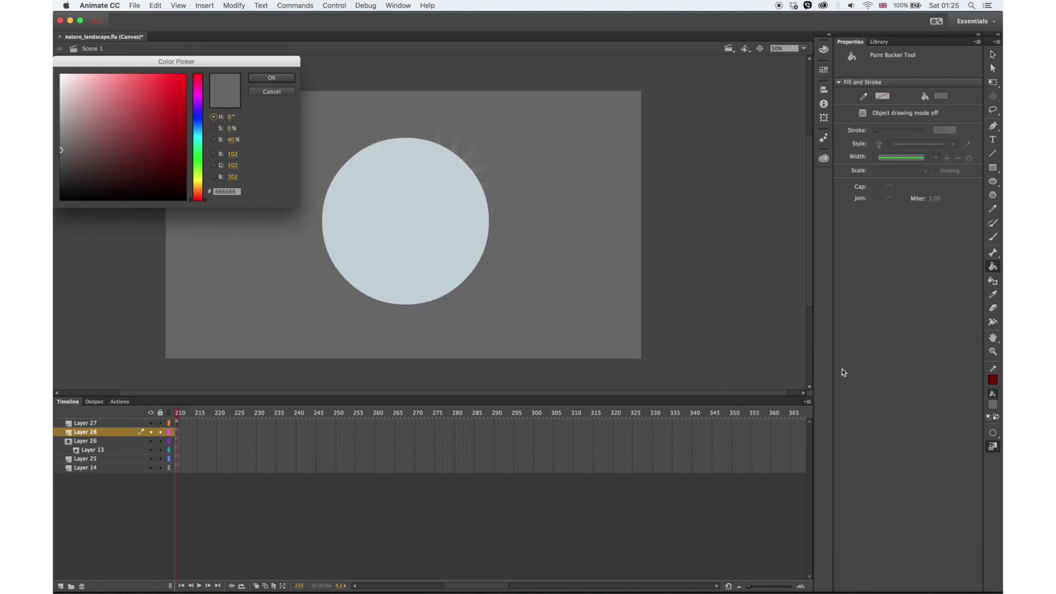
click(272, 77)
click(333, 130)
click(994, 54)
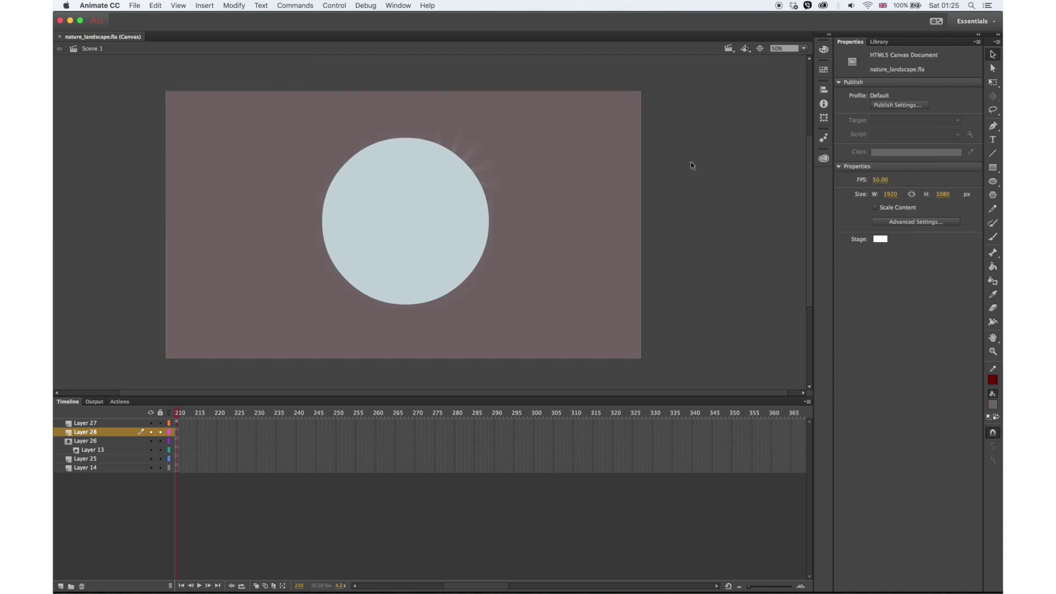
click(86, 459)
key(super+s)
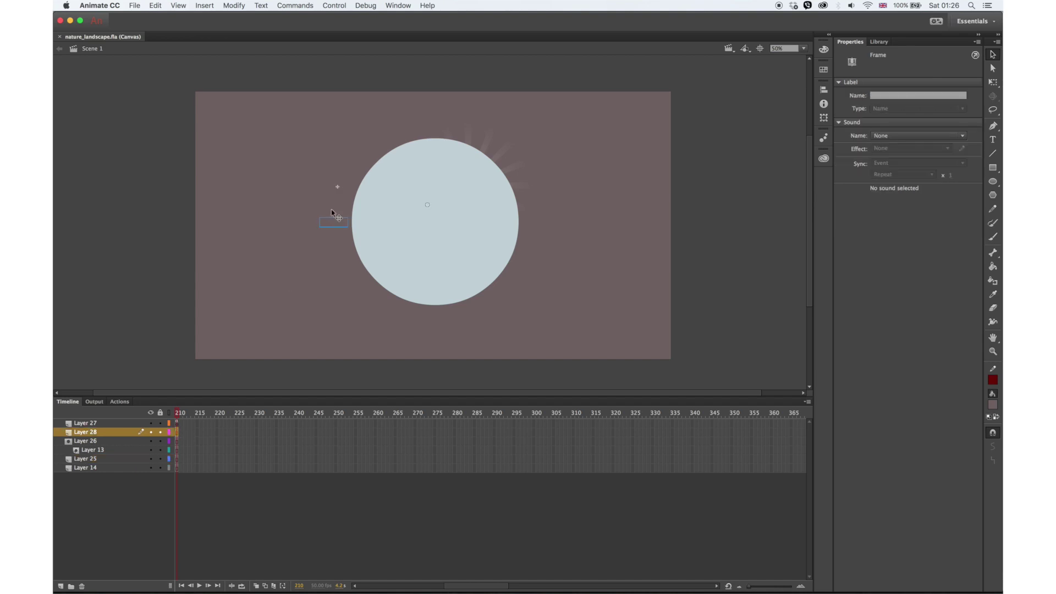
Step: Open the Symbol 2 cloud inside Symbol 18 and insert frames in both Layer 1 tweens, extending them to about frame 117
double_click(325, 227)
click(418, 433)
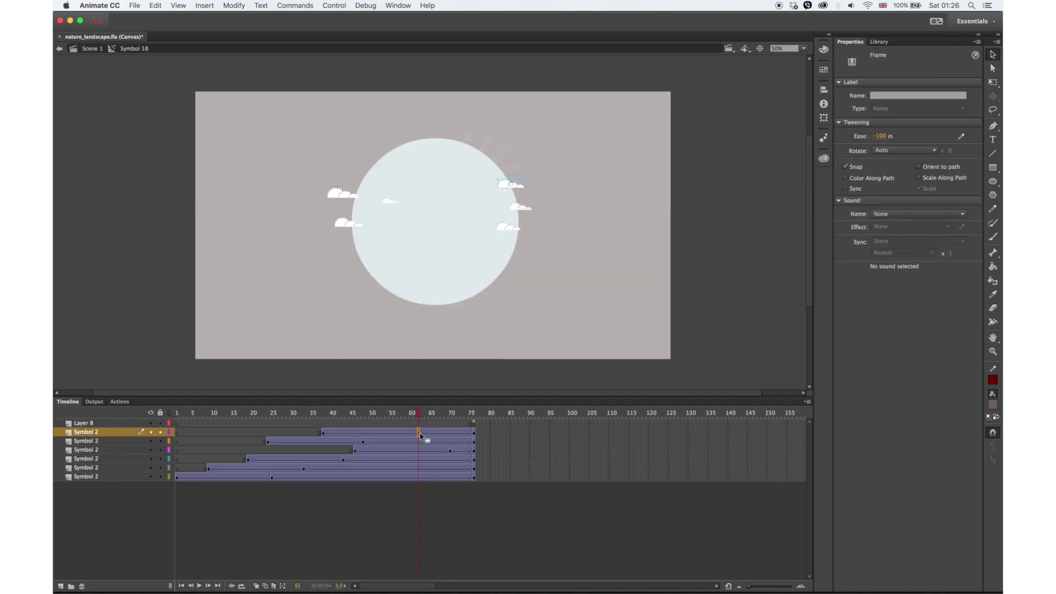
double_click(522, 192)
drag(216, 424, 260, 432)
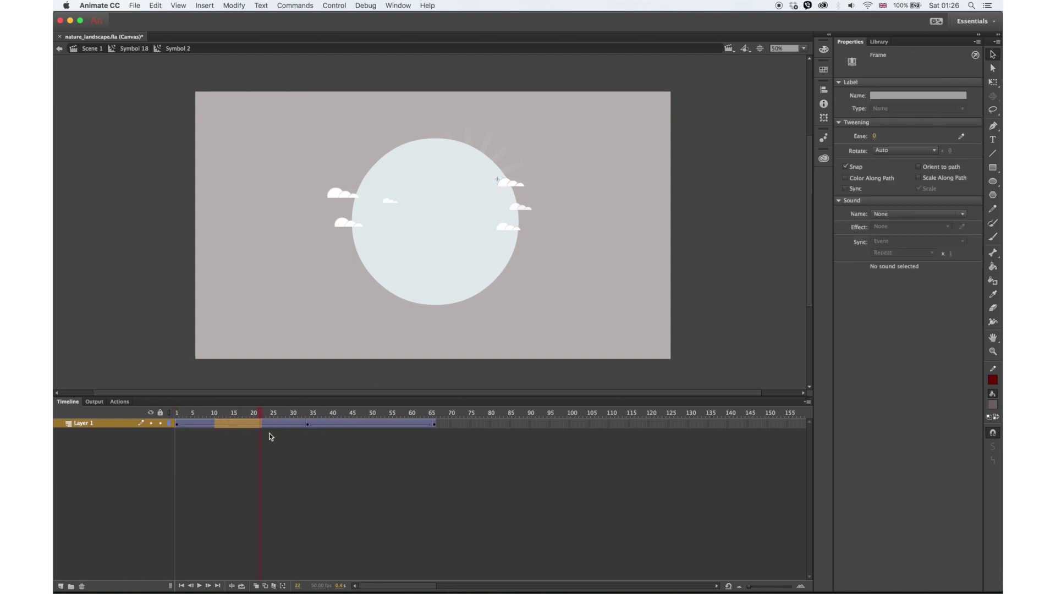
drag(439, 424, 470, 425)
key(F5)
key(F5)
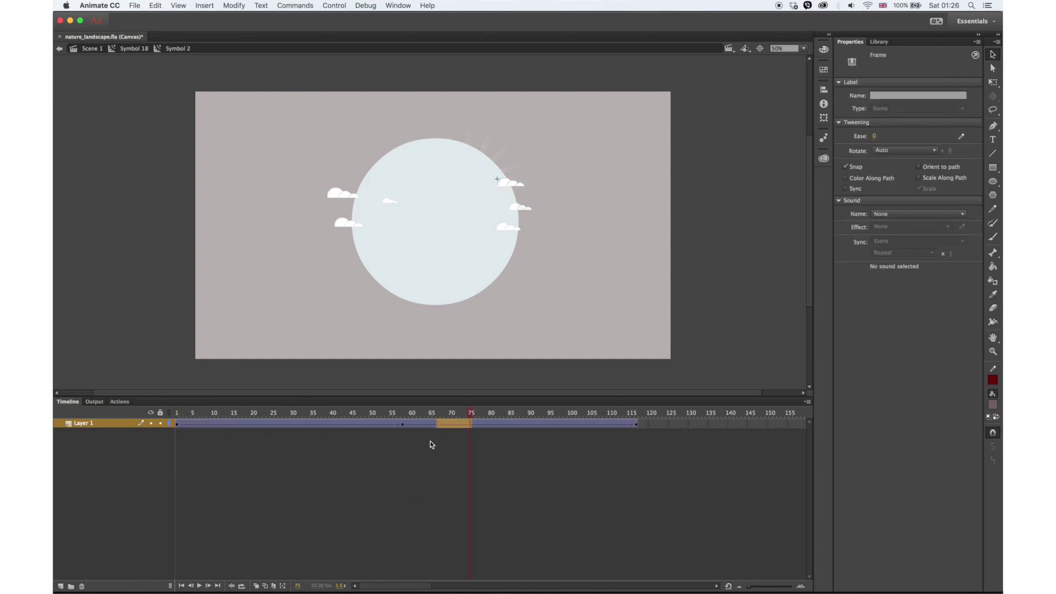
Step: Open the document's publish settings
key(alt+shift+F12)
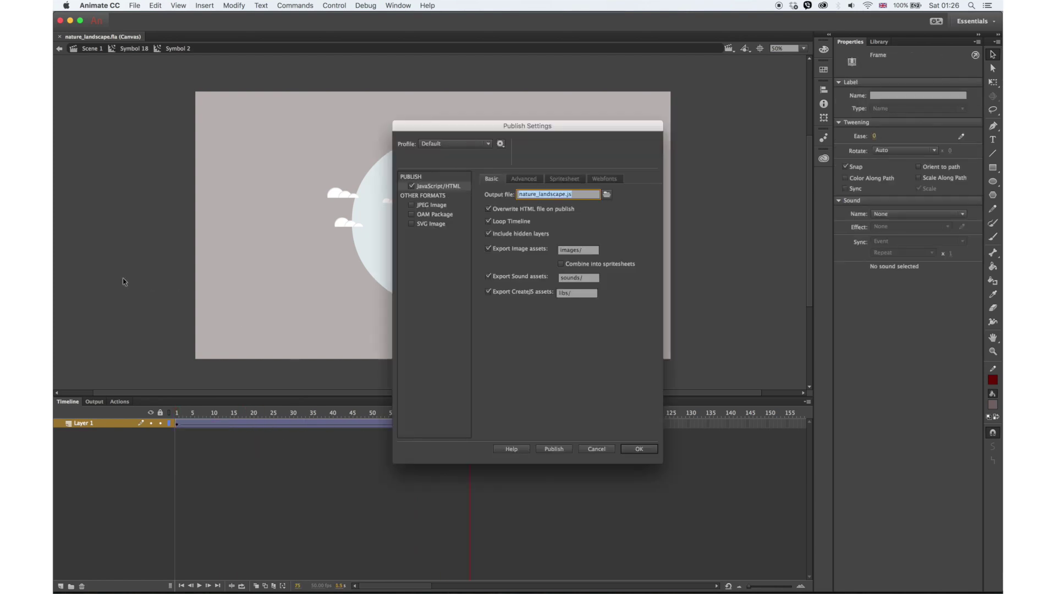